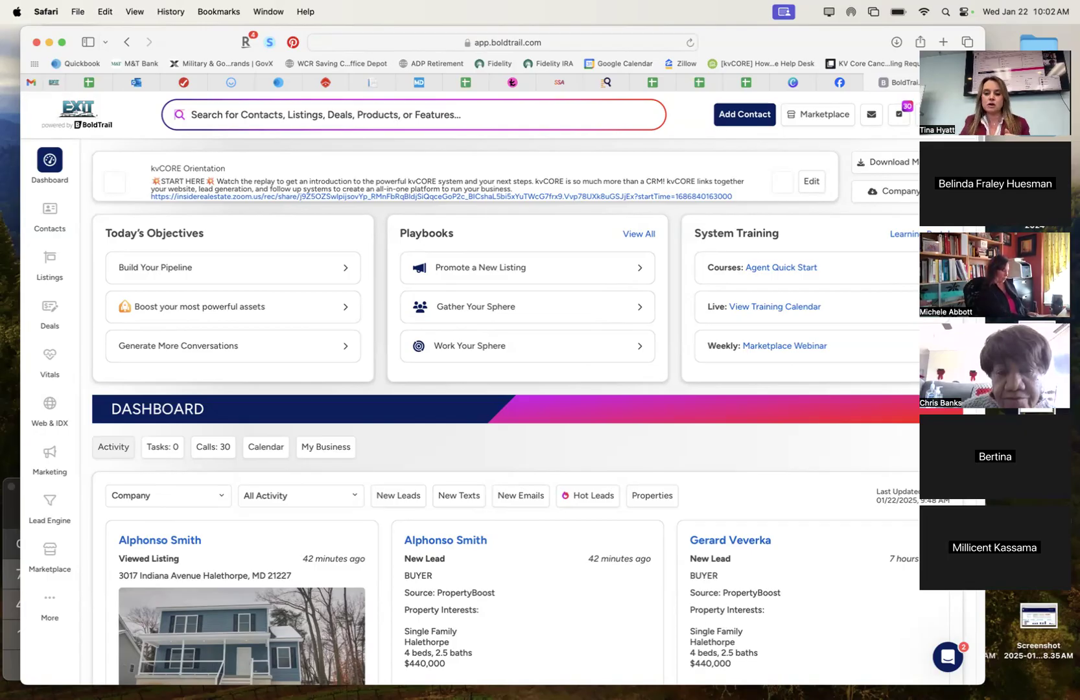
Narrow the Safari window so the full BoldTrail dashboard fits, briefly opening the profile menu.
click(815, 441)
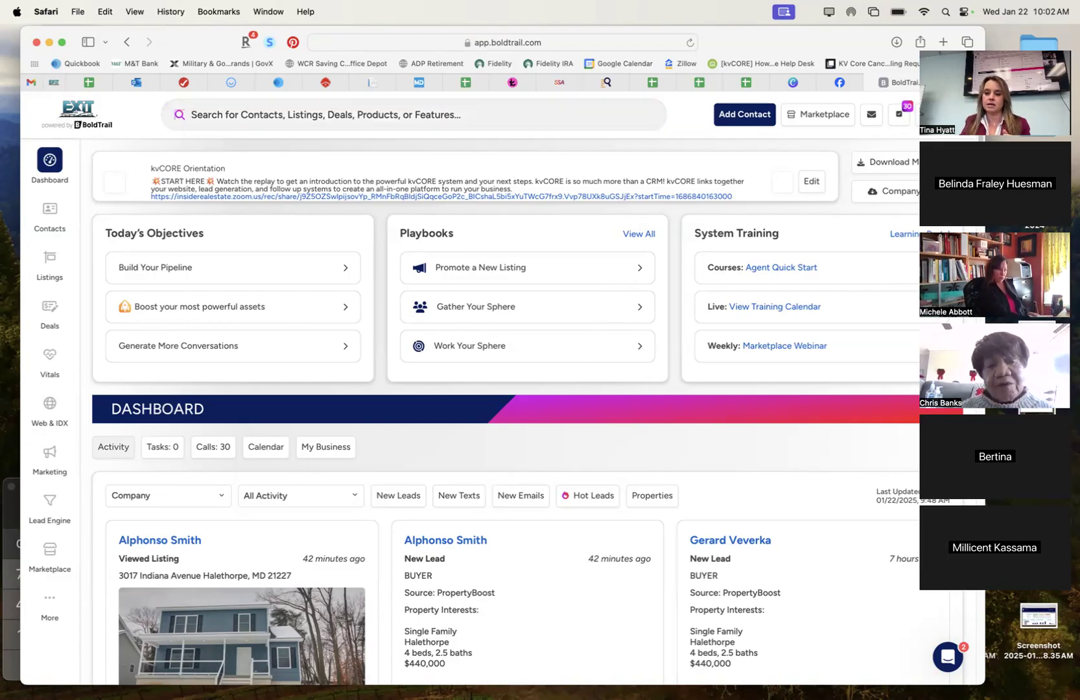
drag(985, 596, 920, 596)
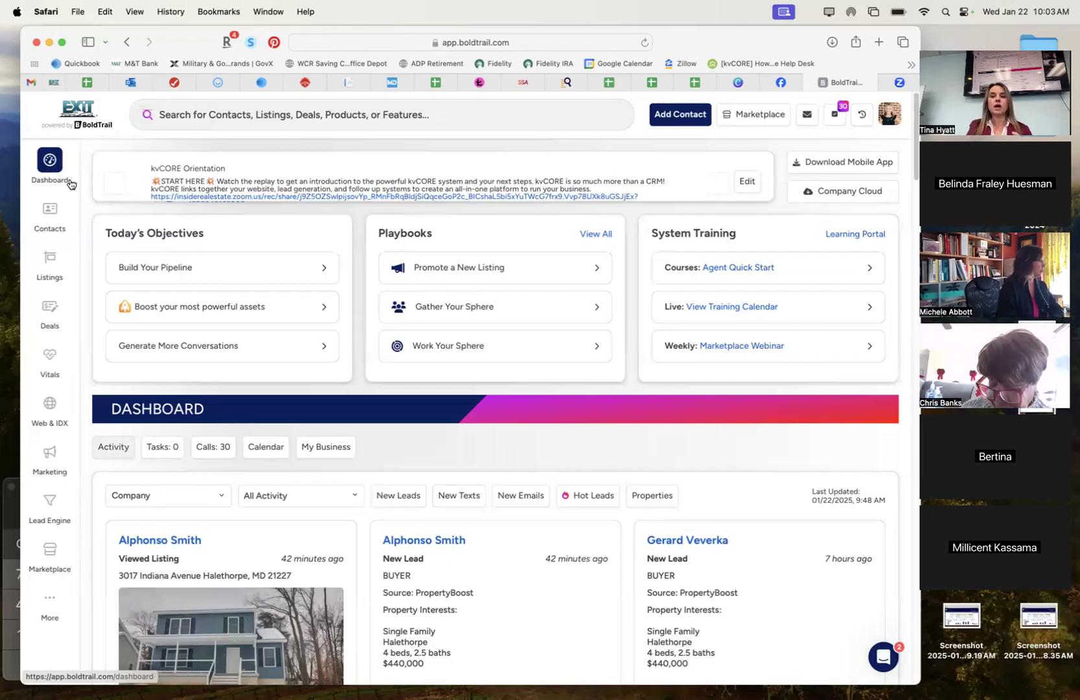
click(890, 117)
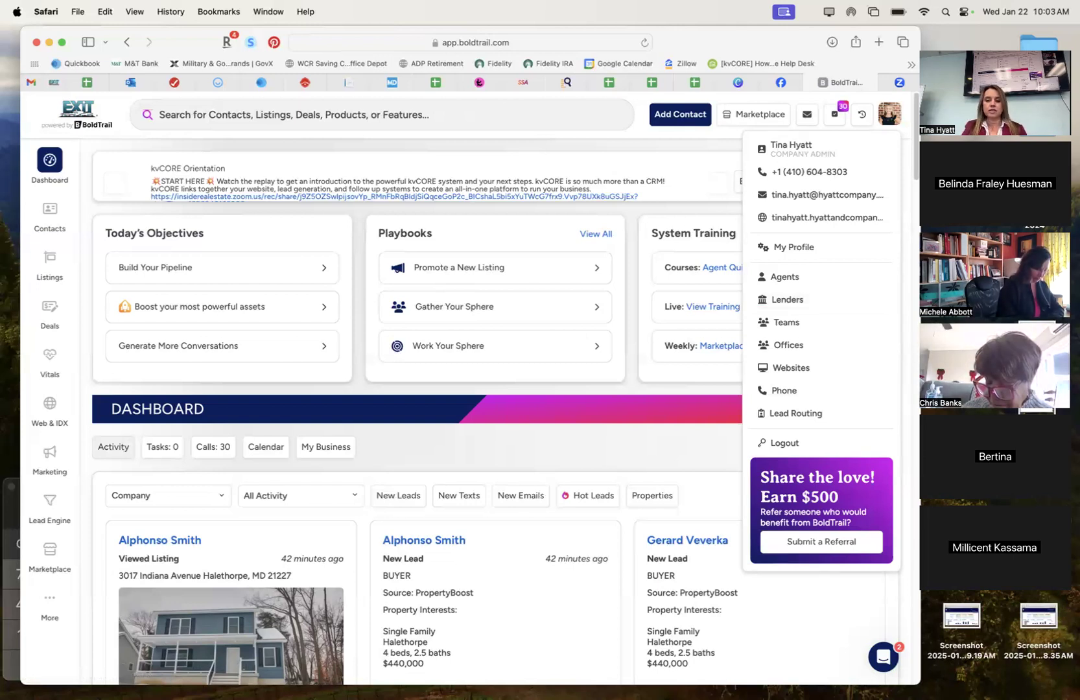
click(717, 391)
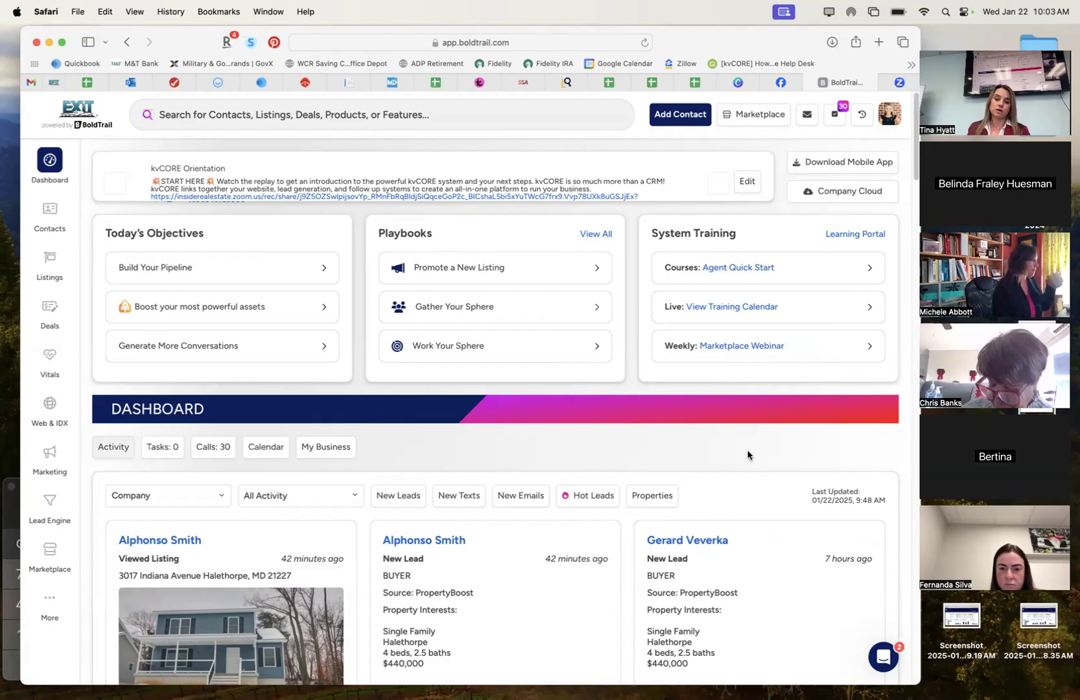
In the Contacts list, search for the client's full name and open her matching contact record.
click(205, 120)
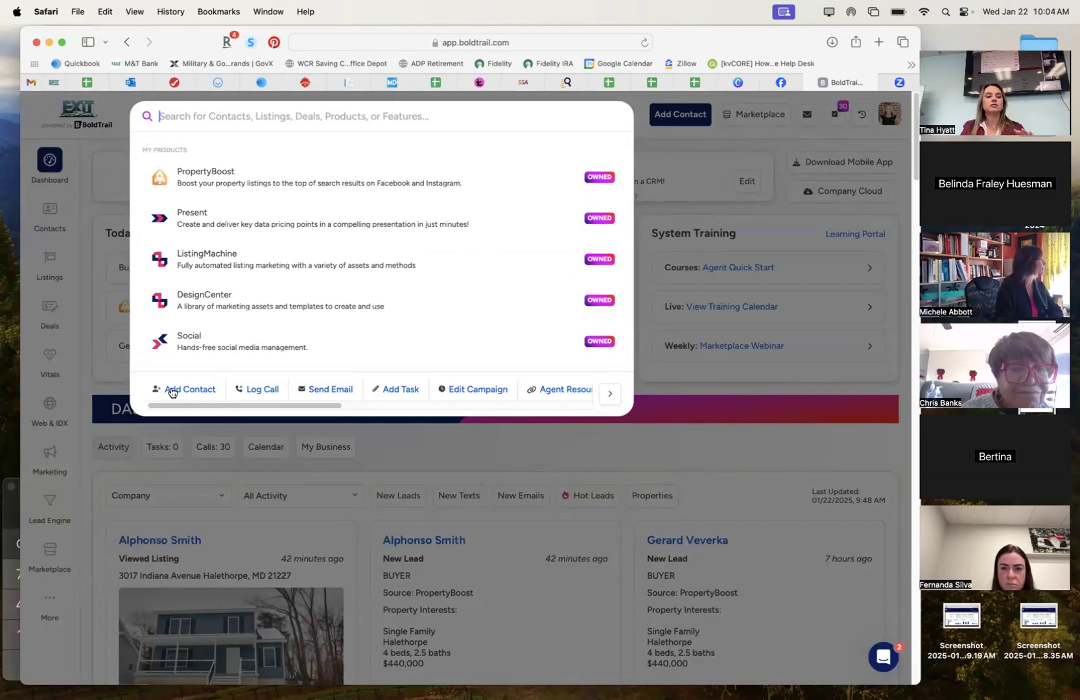
click(728, 379)
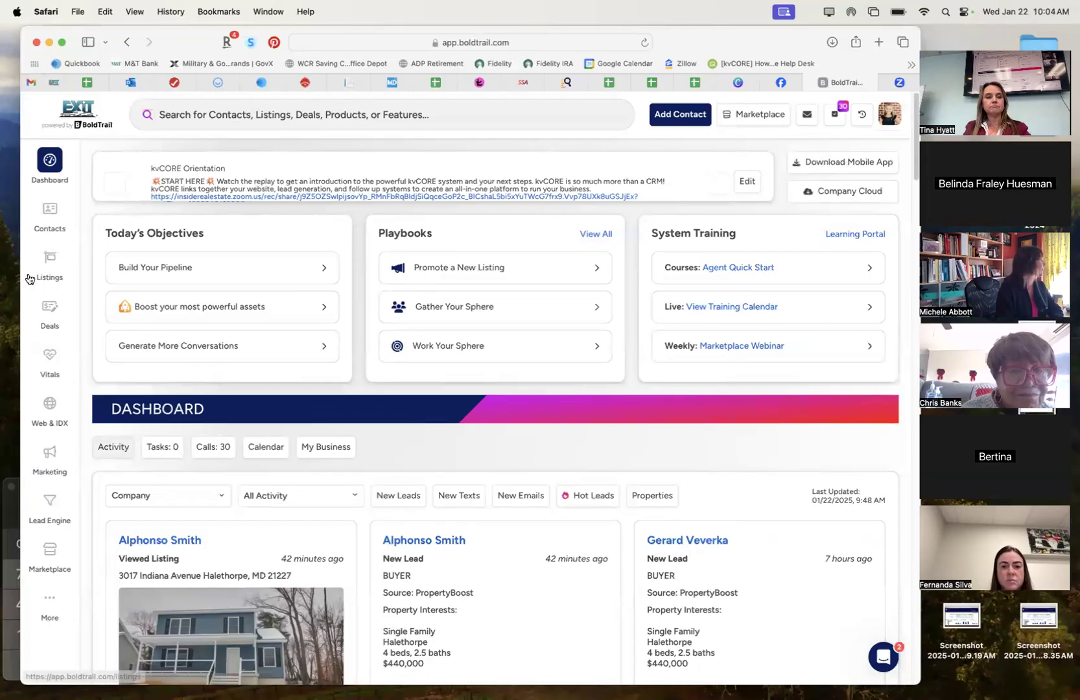
mouse_move(38, 277)
click(49, 214)
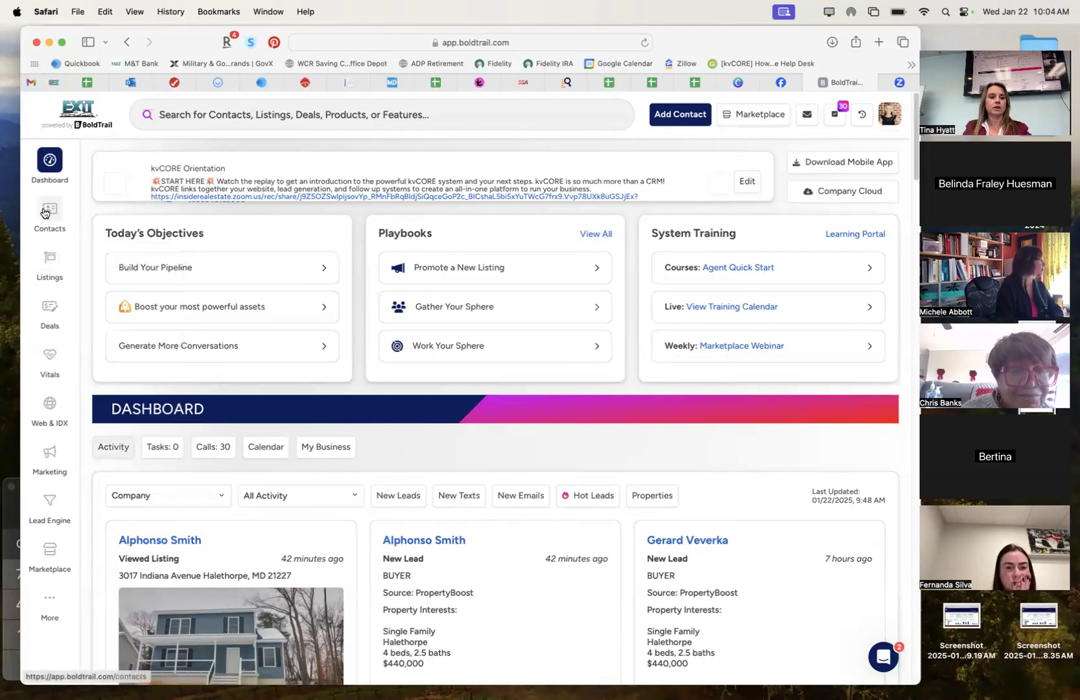
click(341, 114)
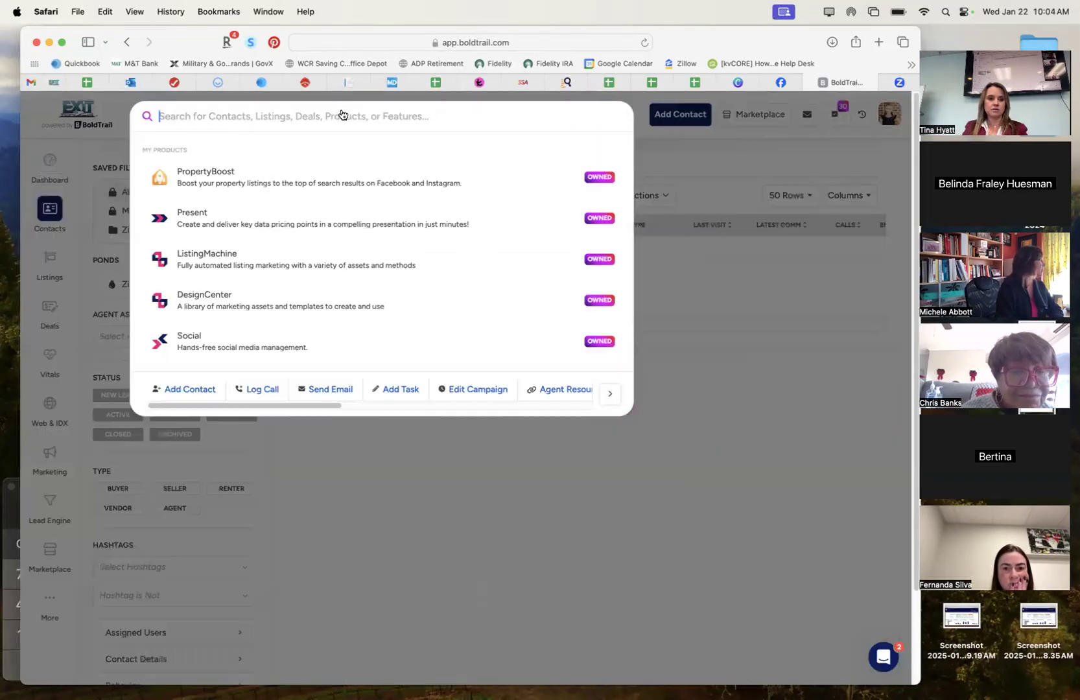
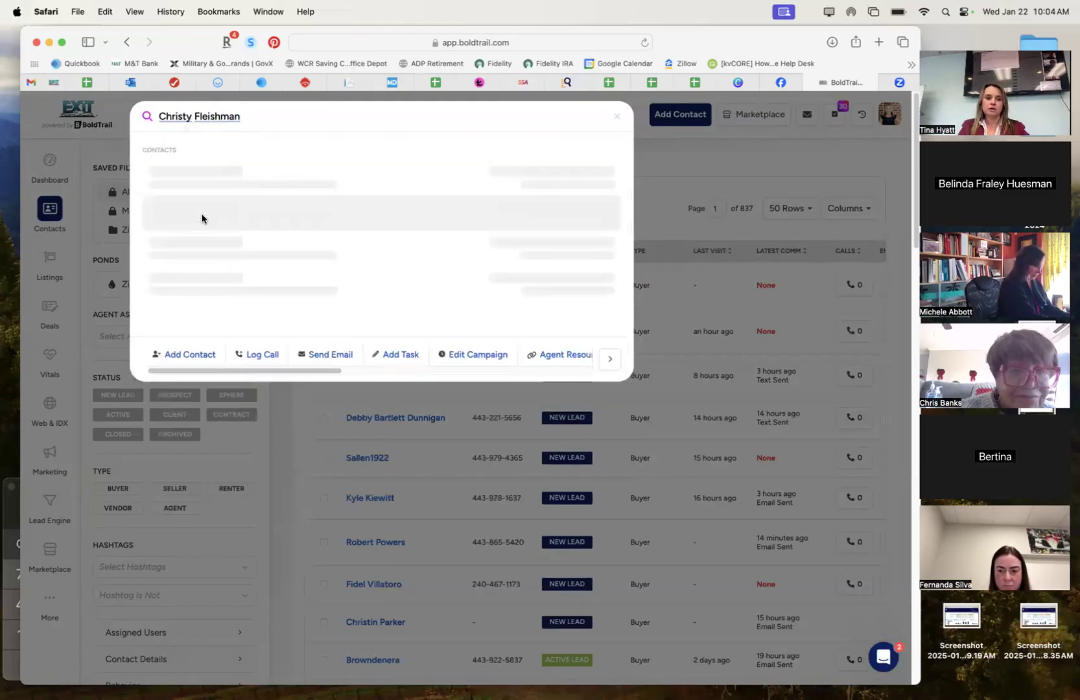
click(203, 216)
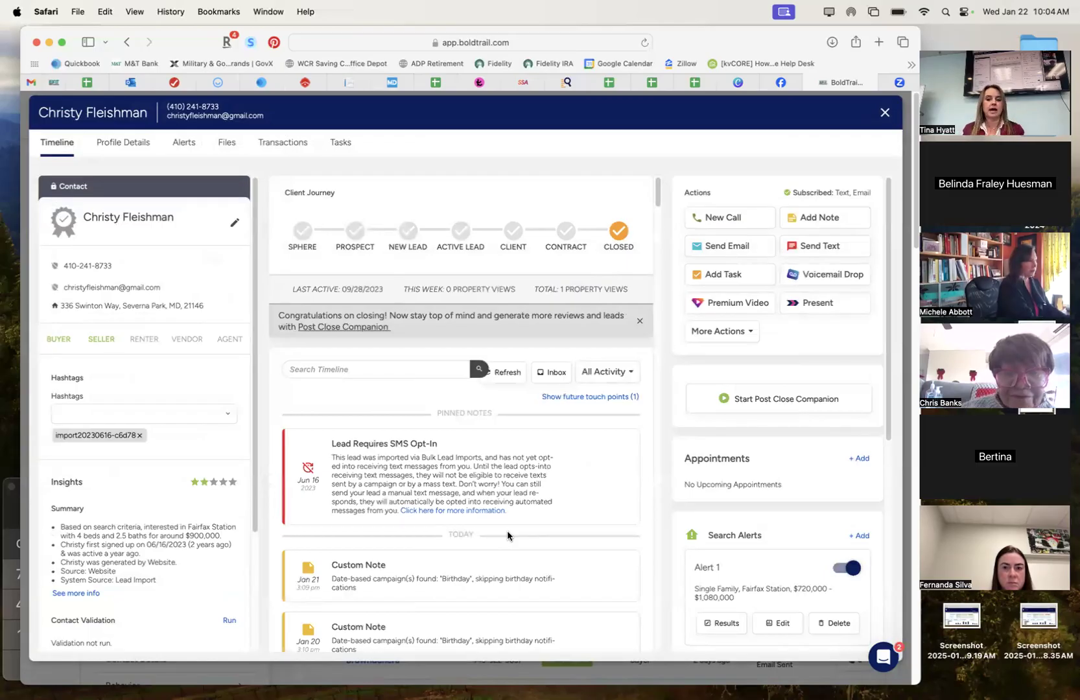
scroll(507, 539, down, 5)
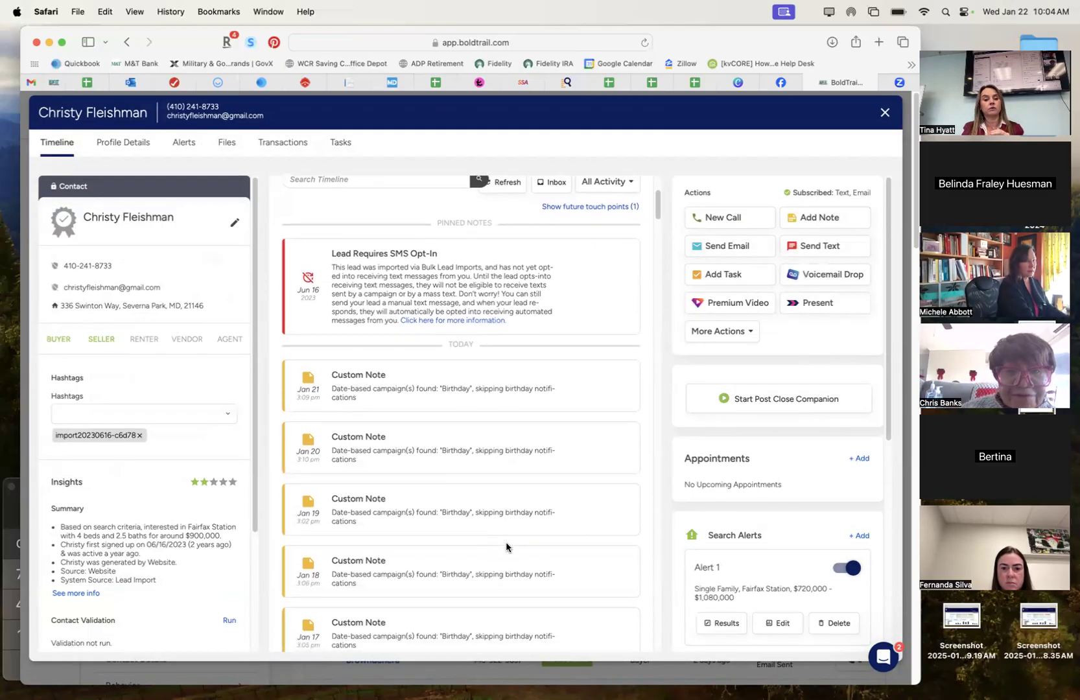
scroll(588, 547, down, 15)
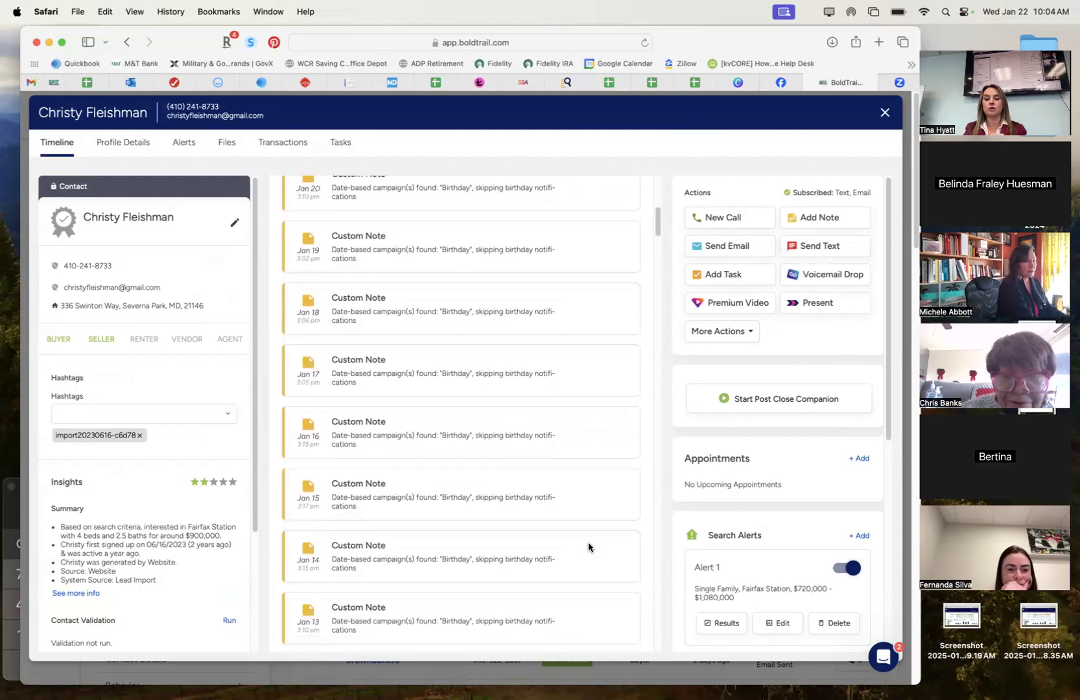
scroll(588, 542, down, 5)
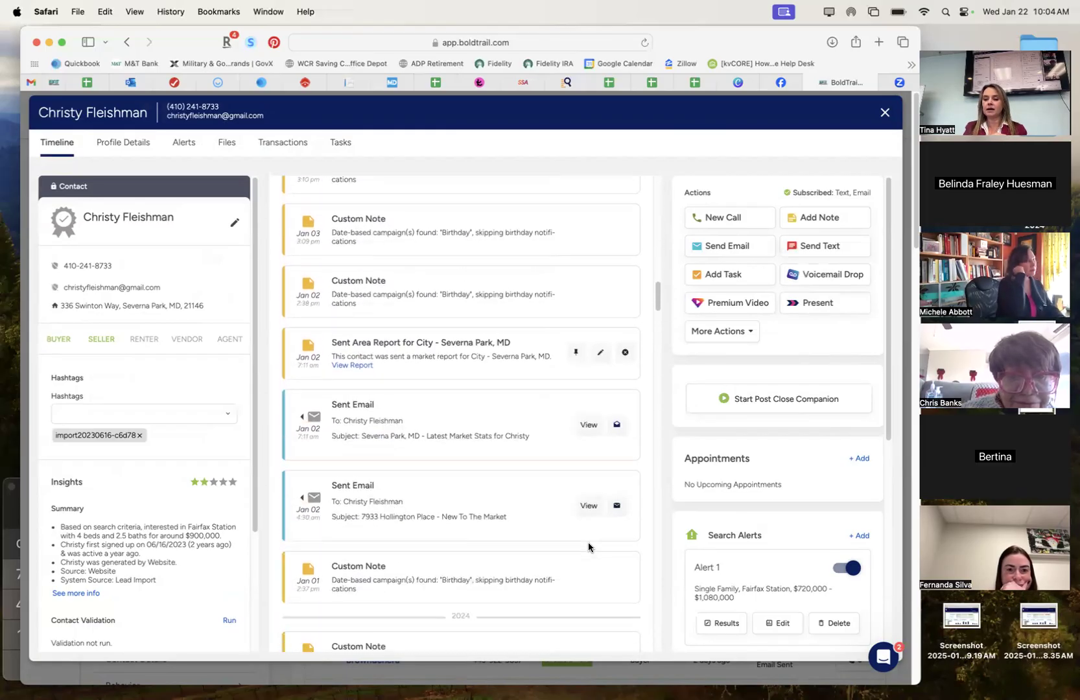
scroll(819, 519, down, 5)
scroll(537, 567, up, 1)
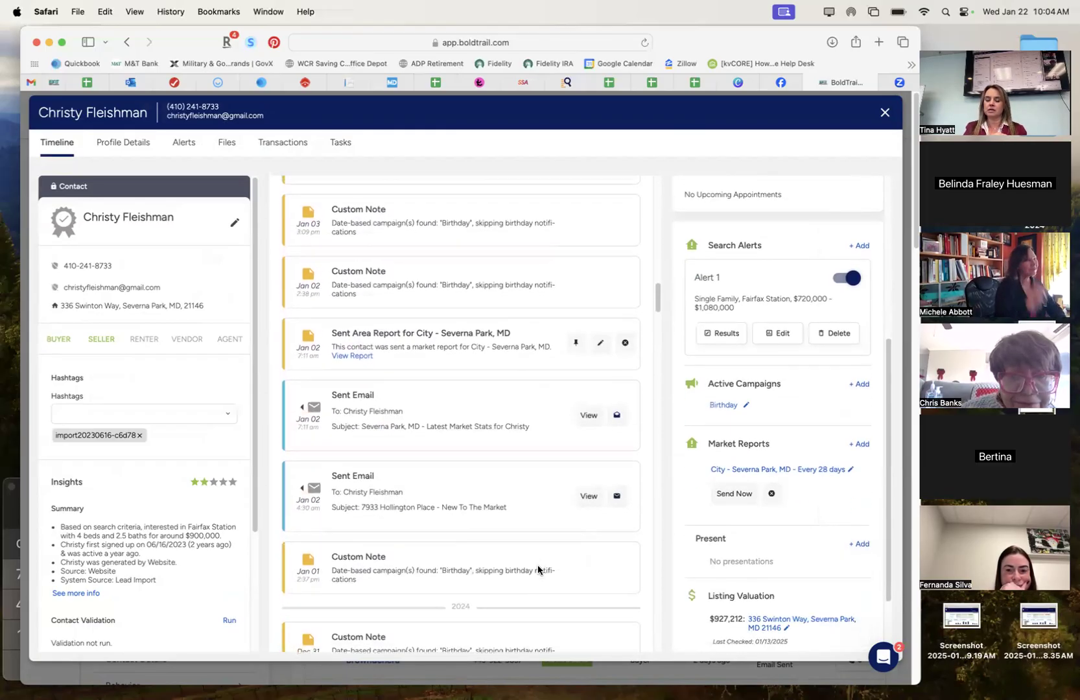
scroll(758, 358, up, 2)
scroll(758, 360, up, 5)
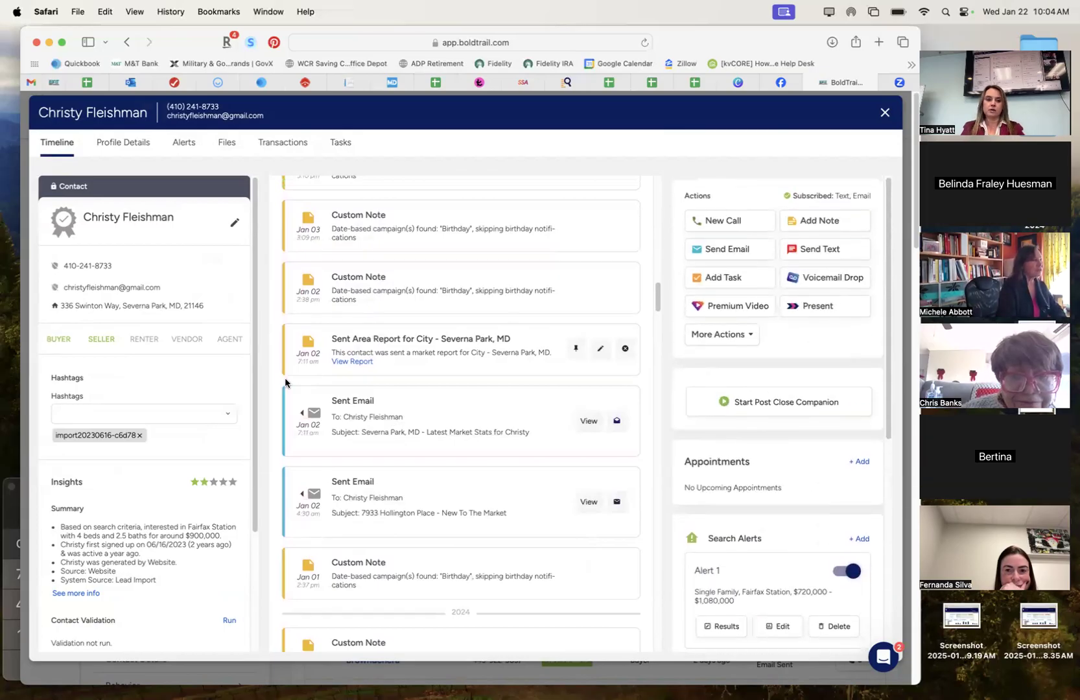
scroll(415, 289, down, 2)
scroll(417, 291, down, 2)
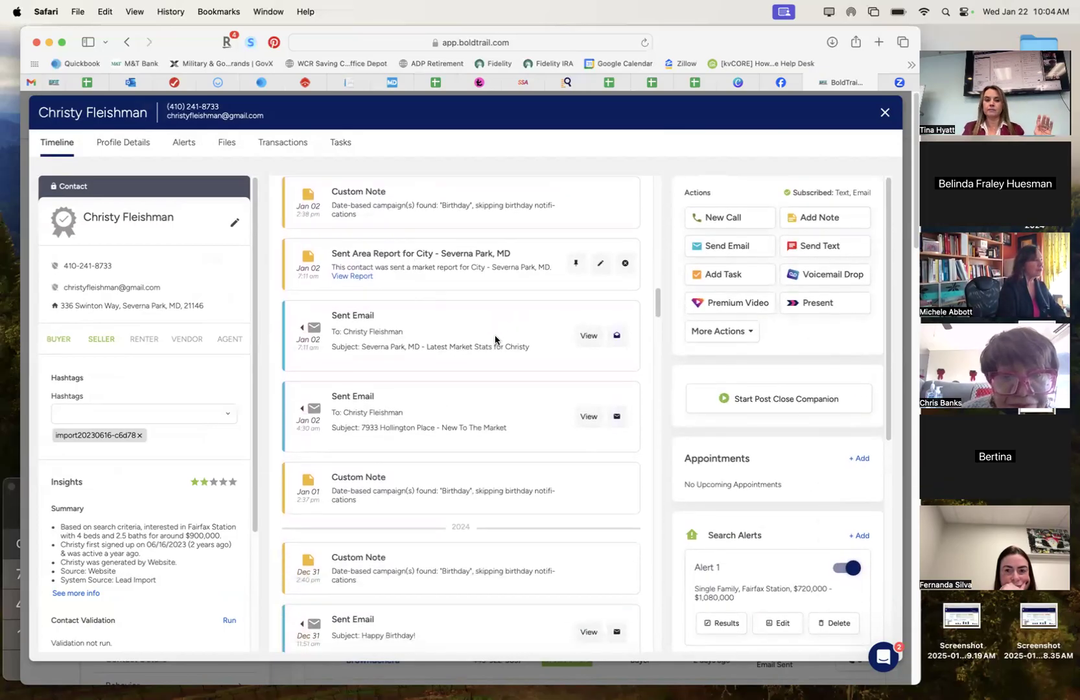
scroll(785, 586, down, 1)
scroll(785, 586, down, 3)
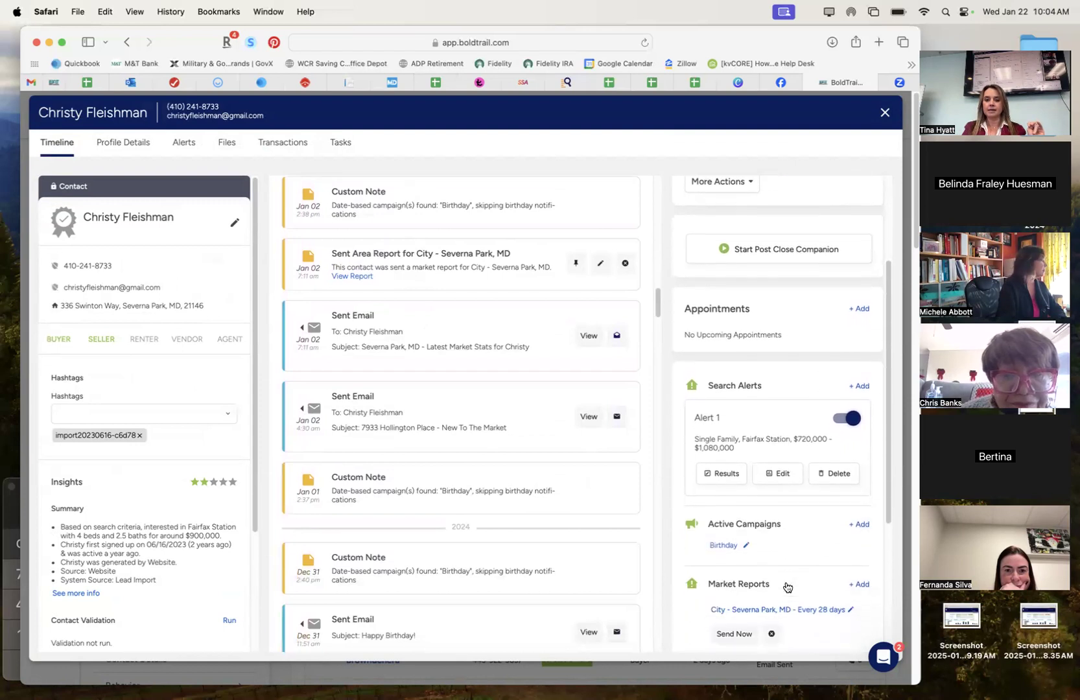
scroll(830, 313, up, 5)
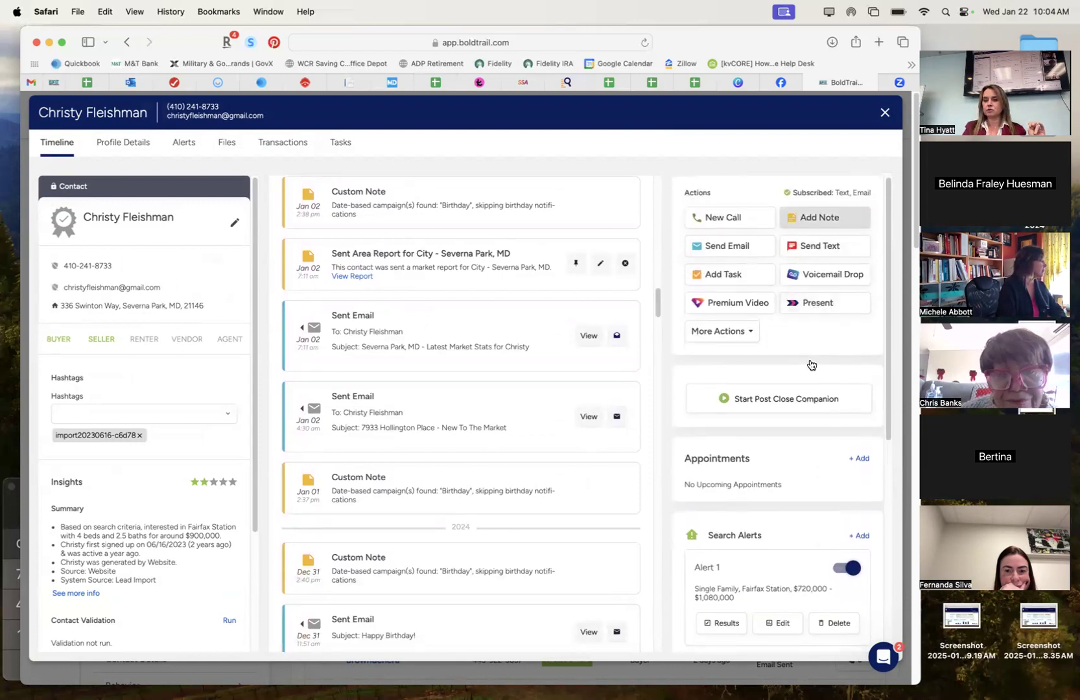
scroll(810, 523, down, 5)
scroll(810, 527, down, 2)
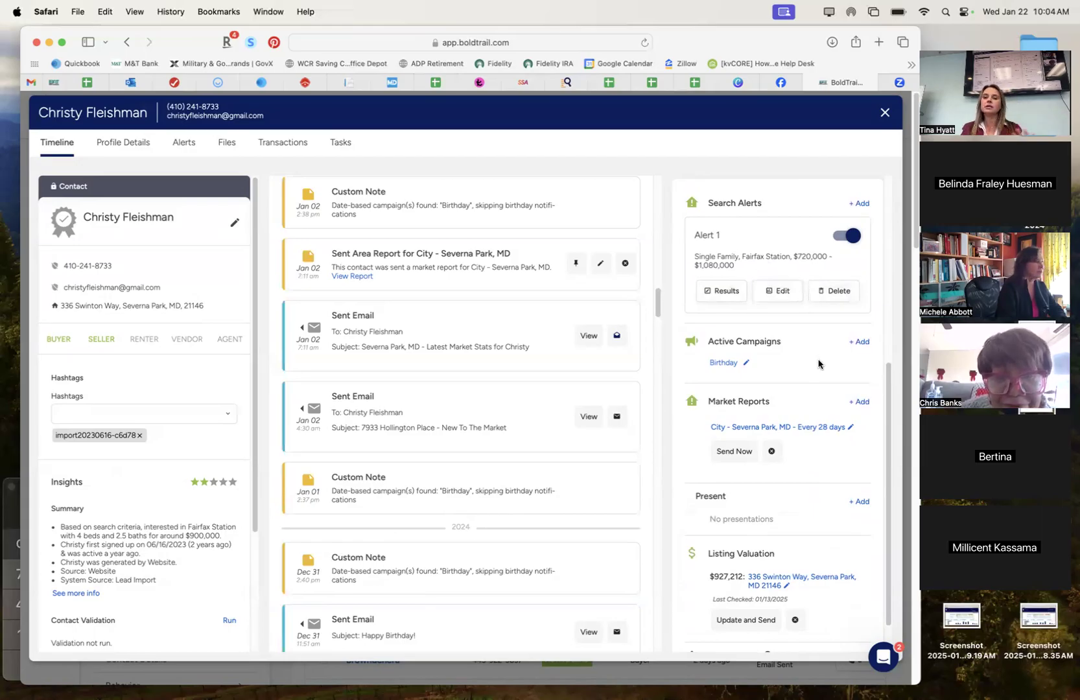
scroll(818, 365, down, 2)
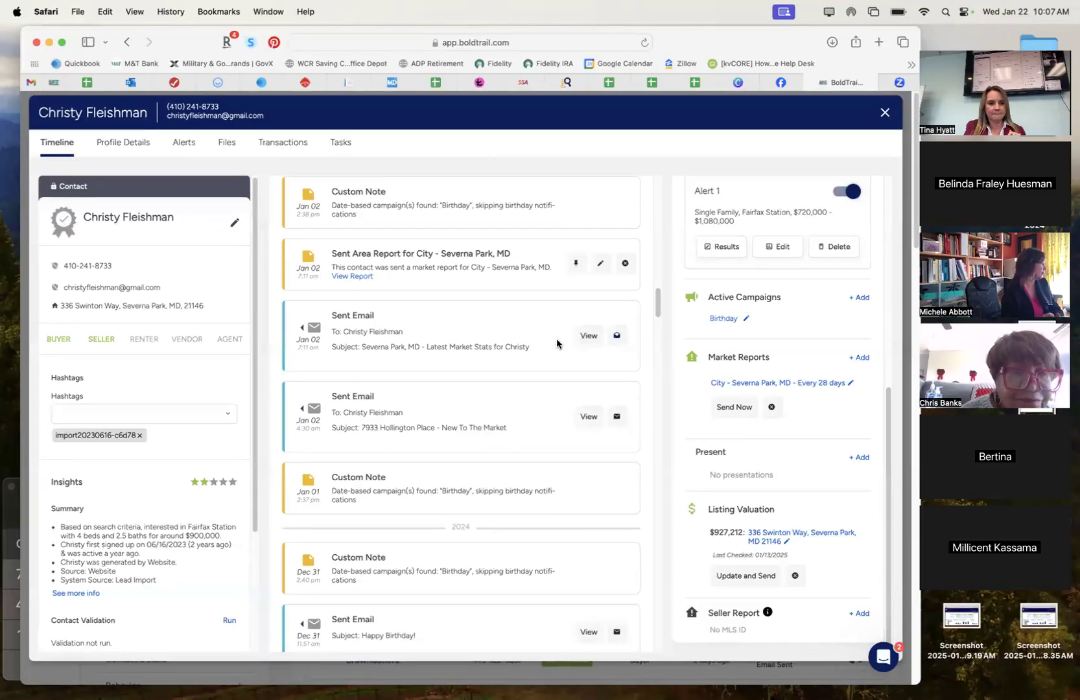
scroll(556, 344, up, 10)
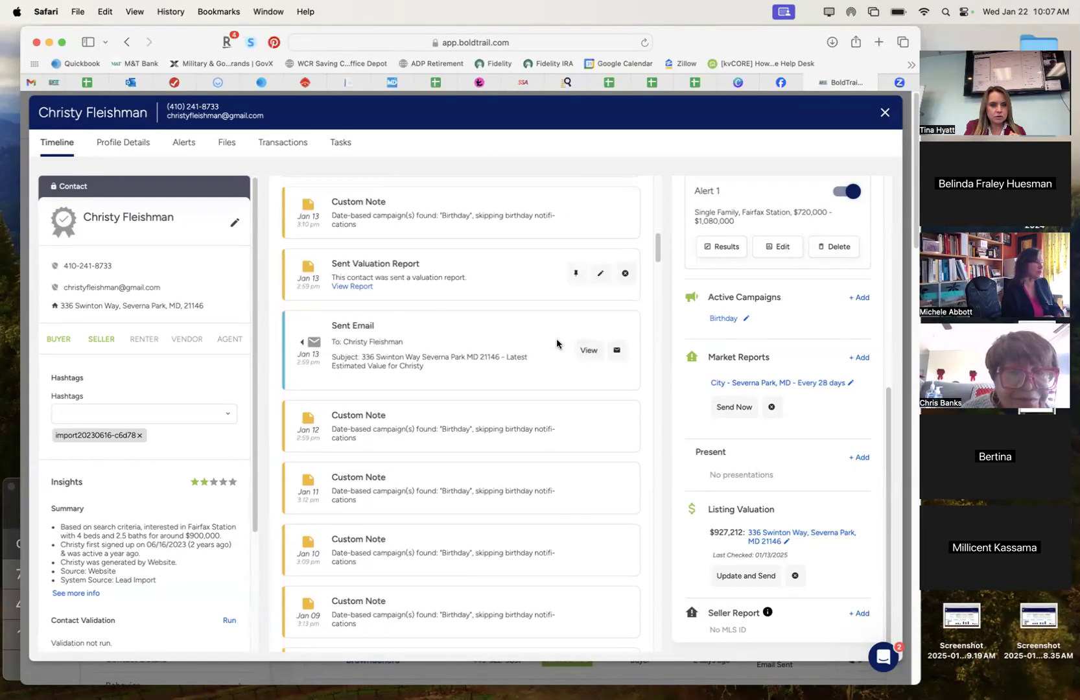
click(589, 357)
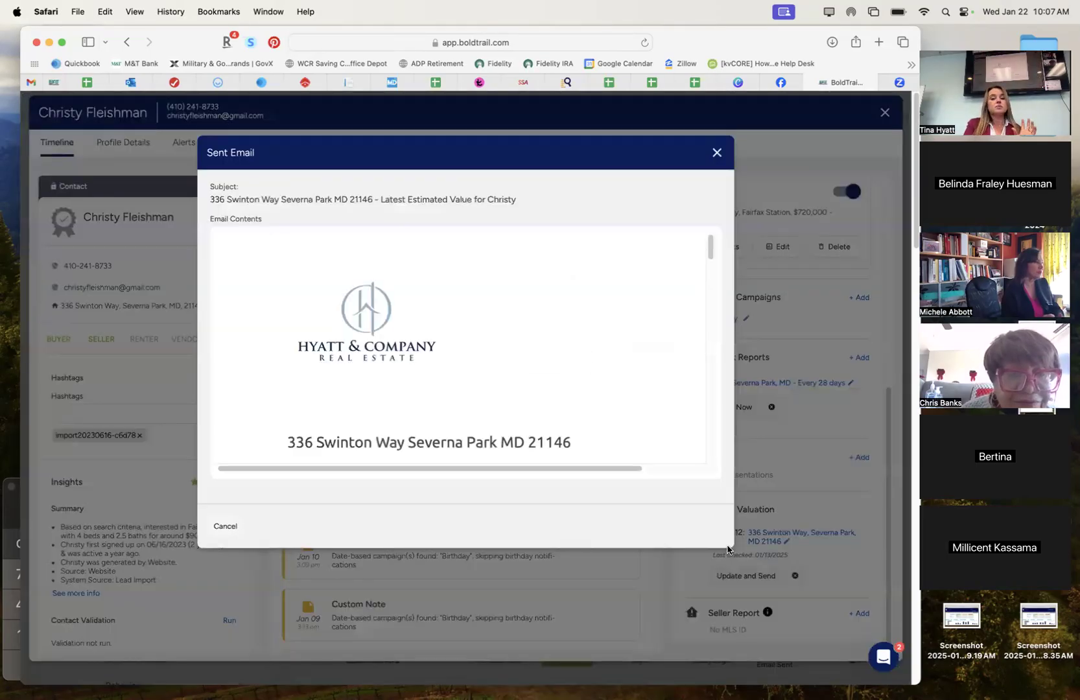
key(super+a)
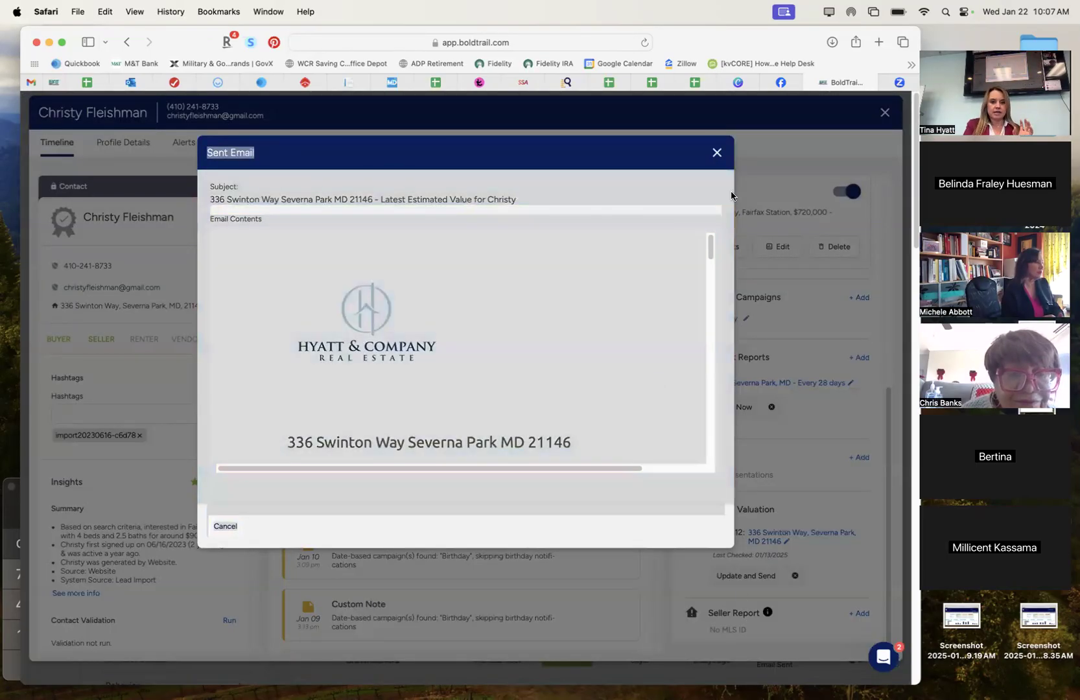
click(721, 311)
drag(708, 254, 708, 272)
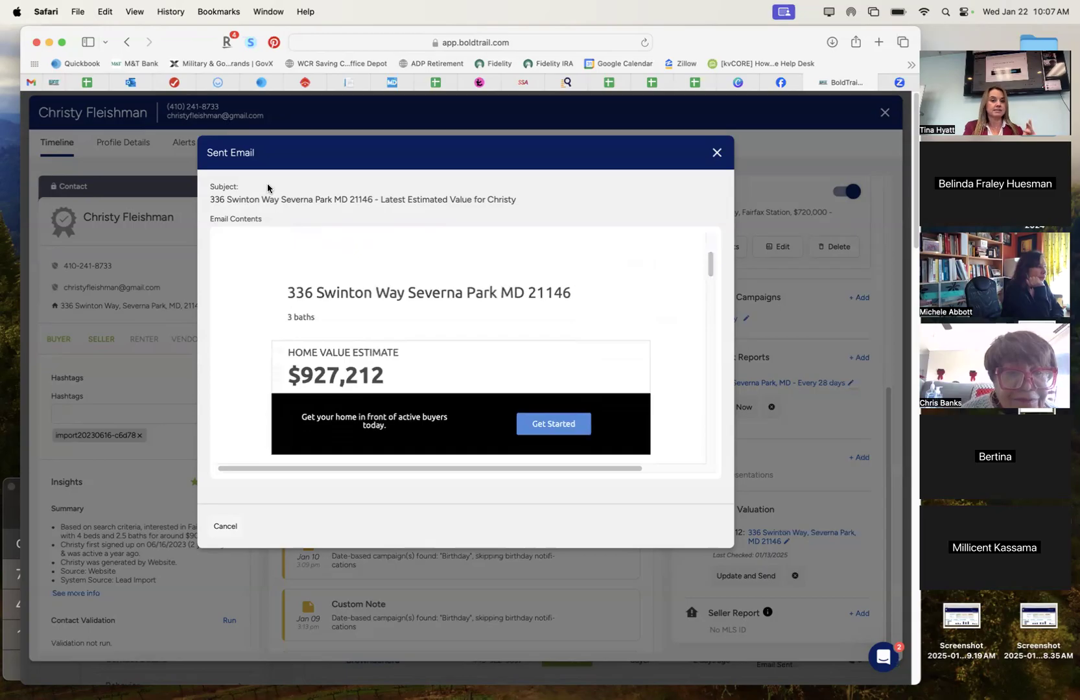
triple_click(250, 201)
click(250, 197)
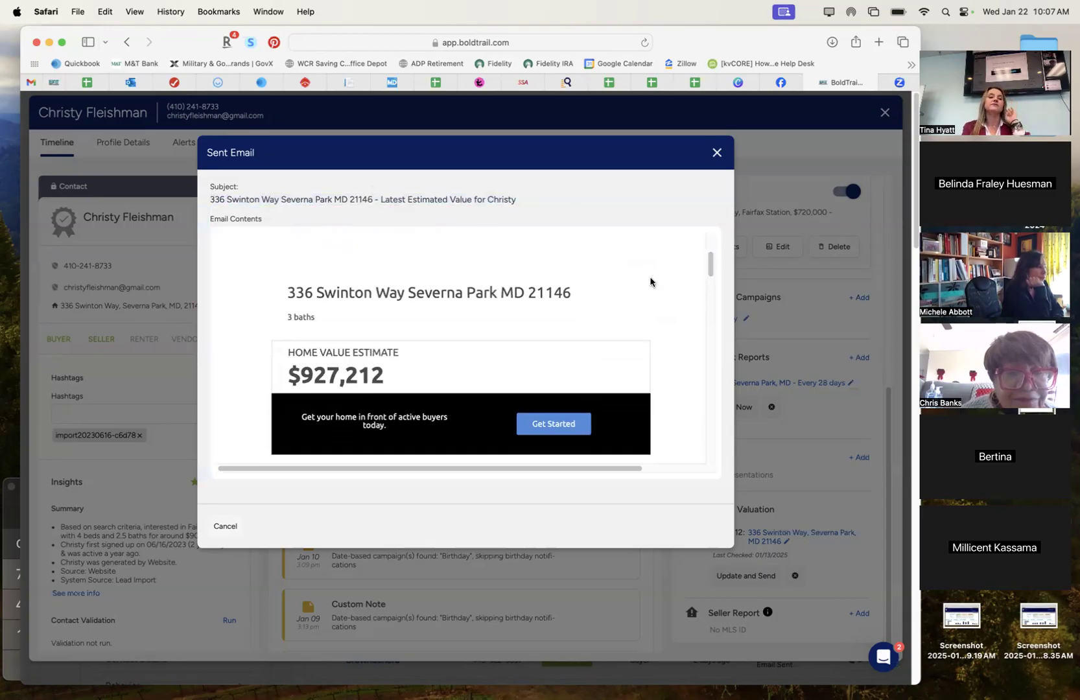
drag(710, 269, 712, 288)
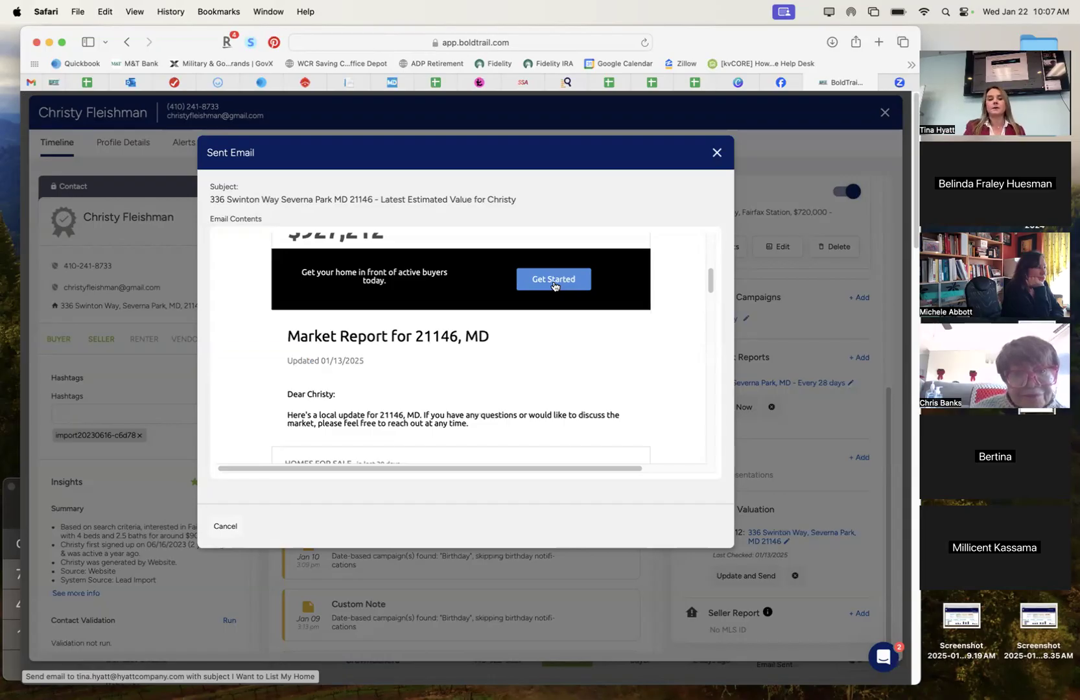
scroll(710, 278, up, 2)
drag(710, 278, 709, 309)
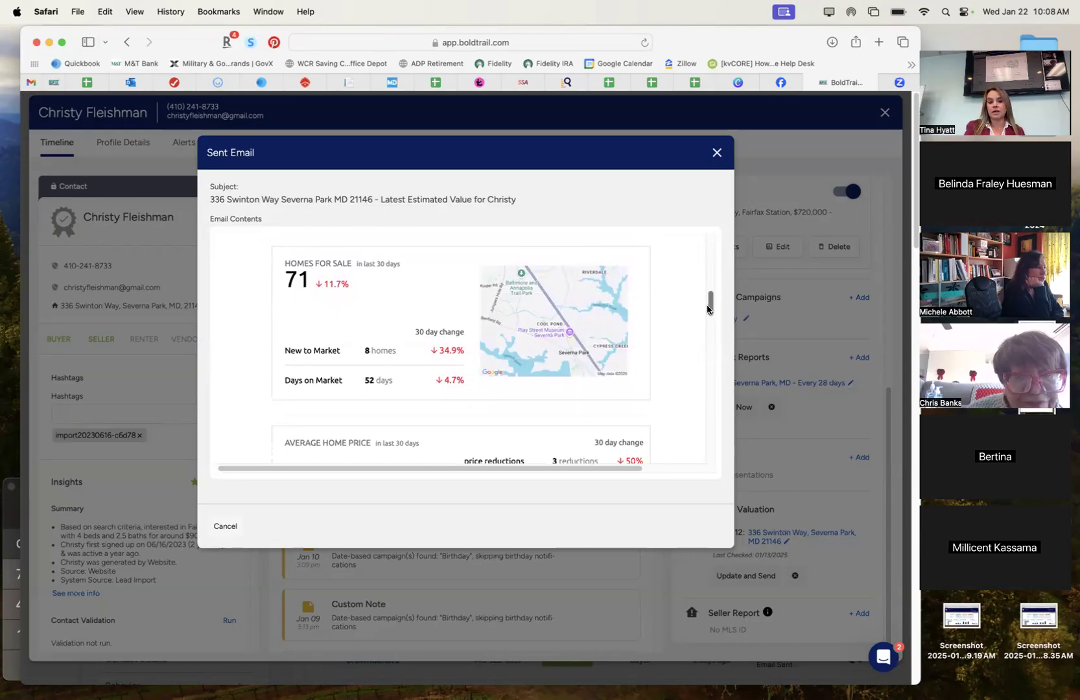
drag(708, 309, 708, 307)
drag(325, 291, 341, 290)
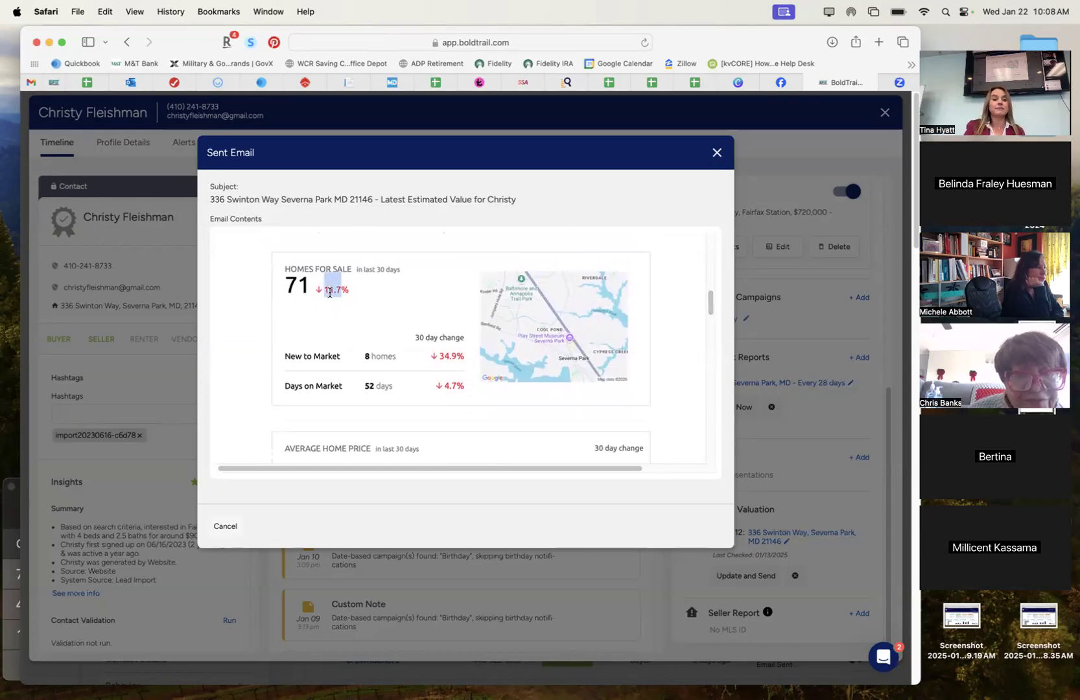
click(366, 324)
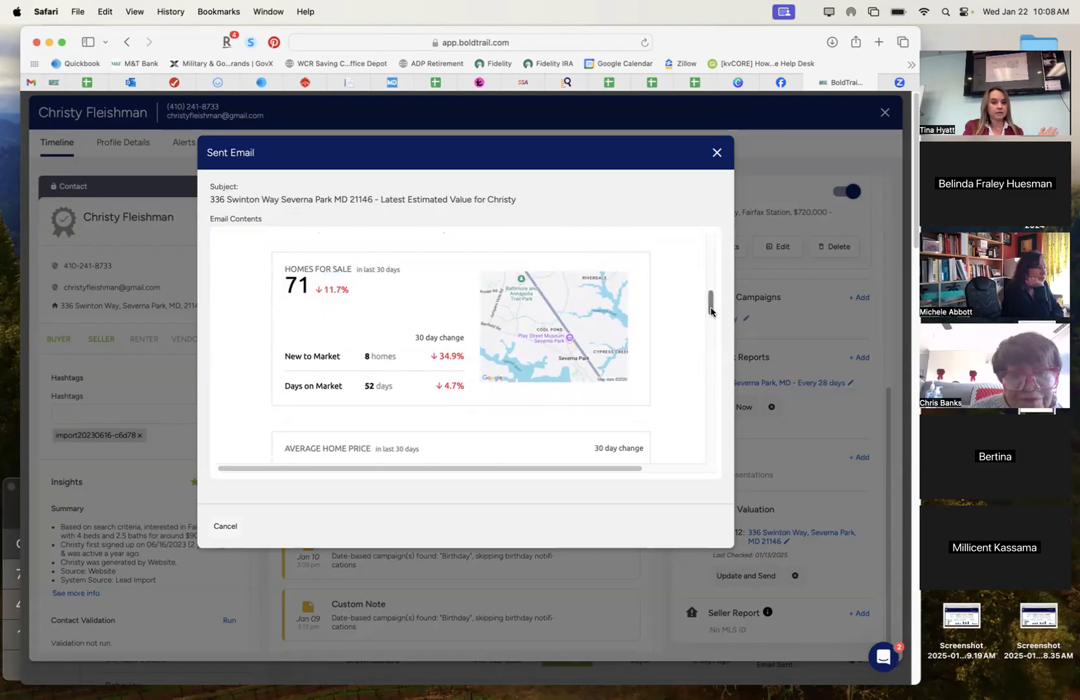
scroll(711, 312, down, 2)
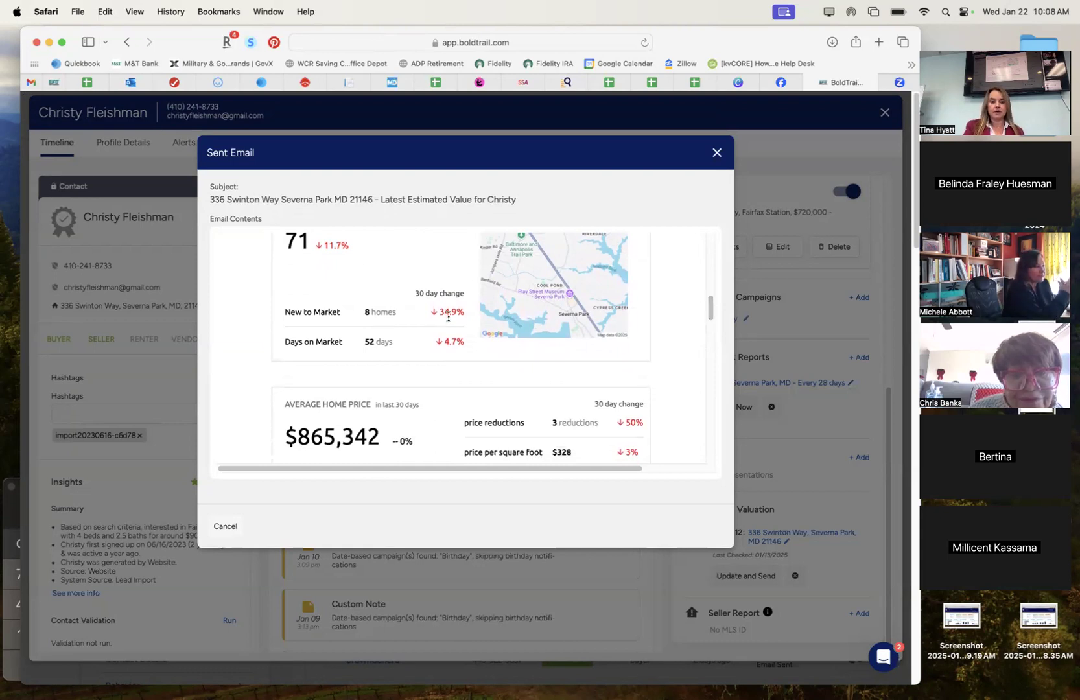
scroll(397, 344, down, 1)
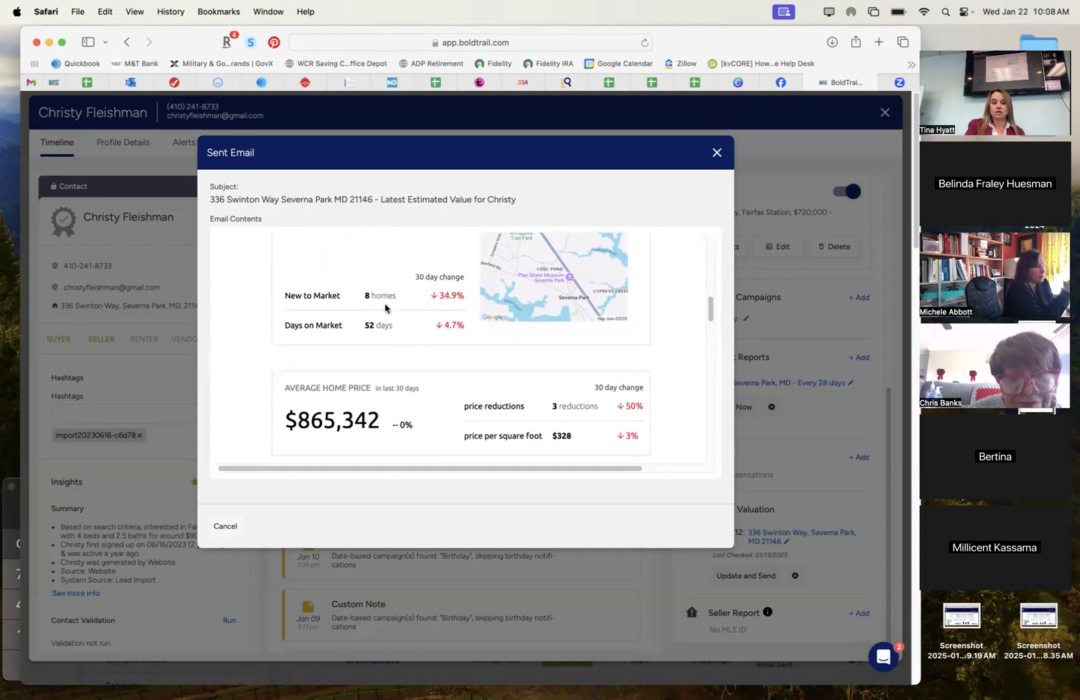
scroll(382, 317, down, 7)
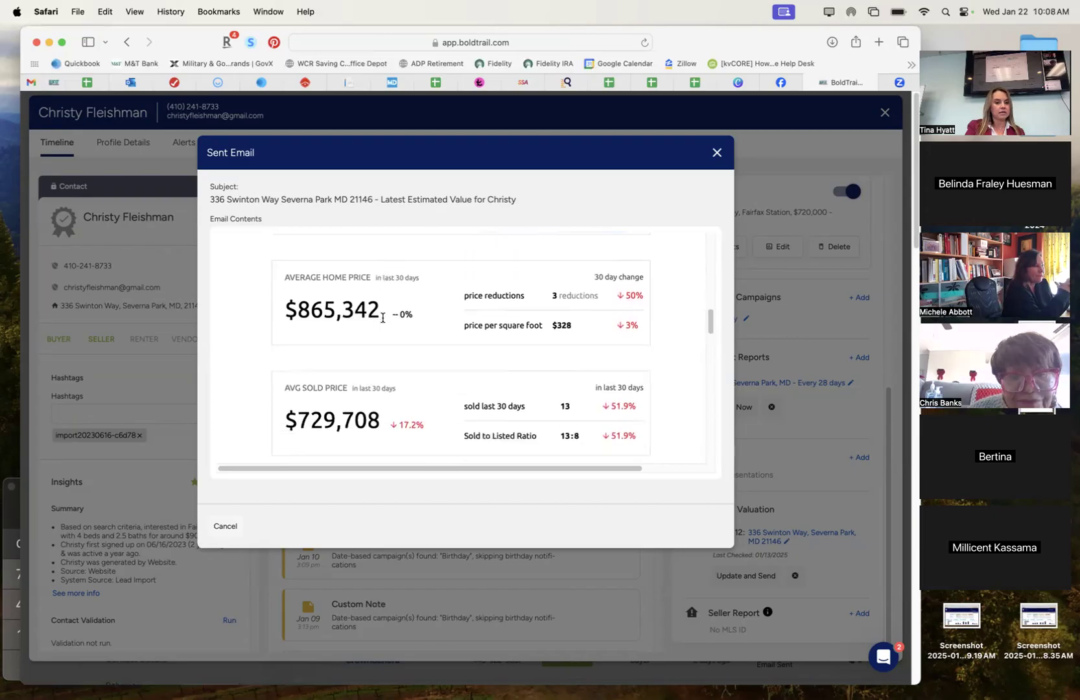
scroll(392, 389, down, 12)
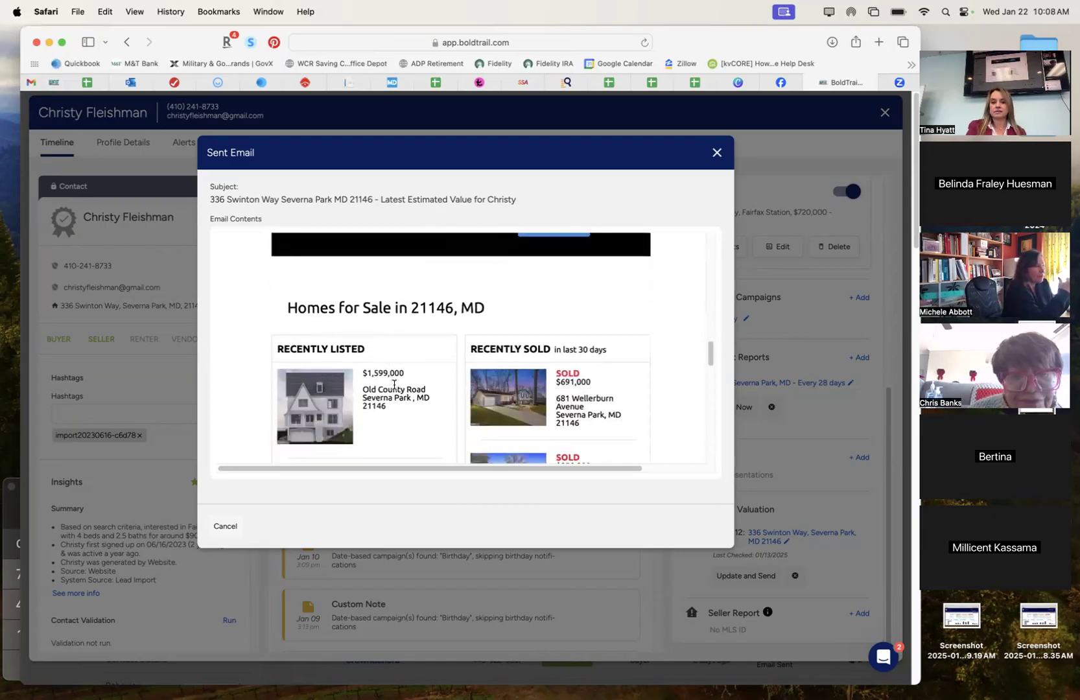
scroll(671, 438, down, 1)
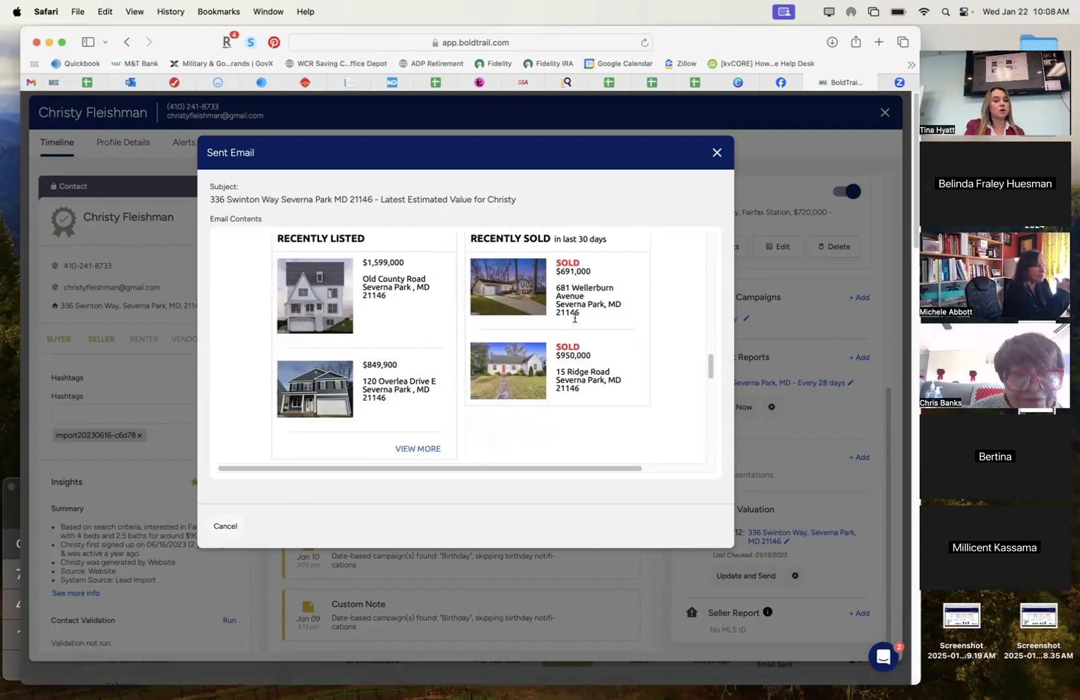
scroll(615, 435, down, 10)
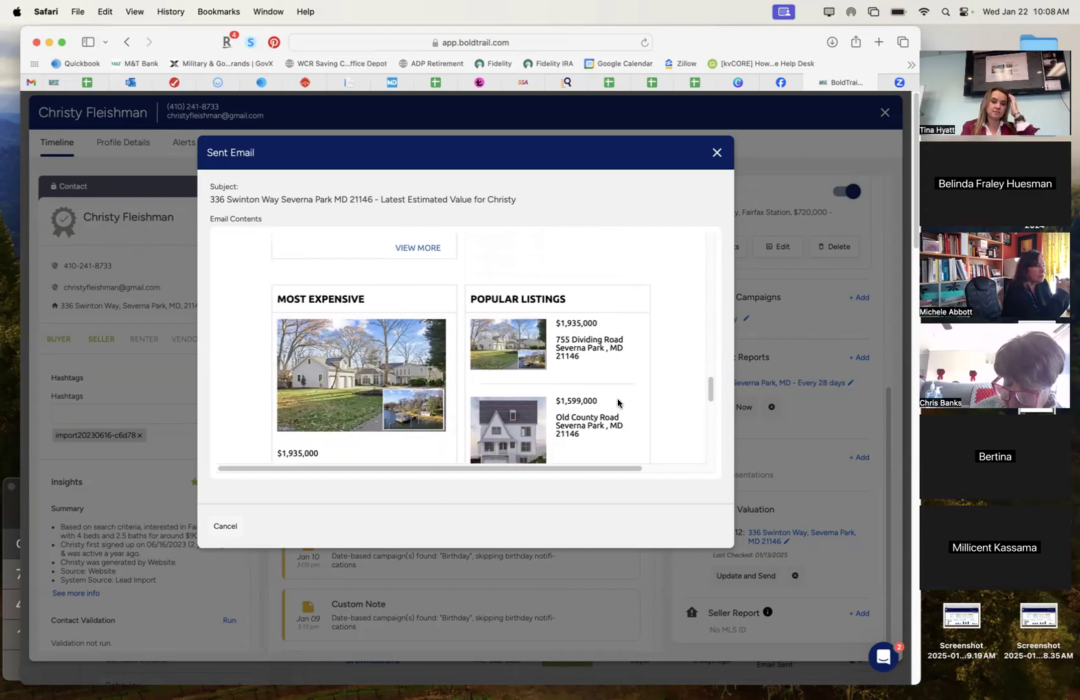
scroll(618, 403, down, 2)
scroll(617, 403, down, 10)
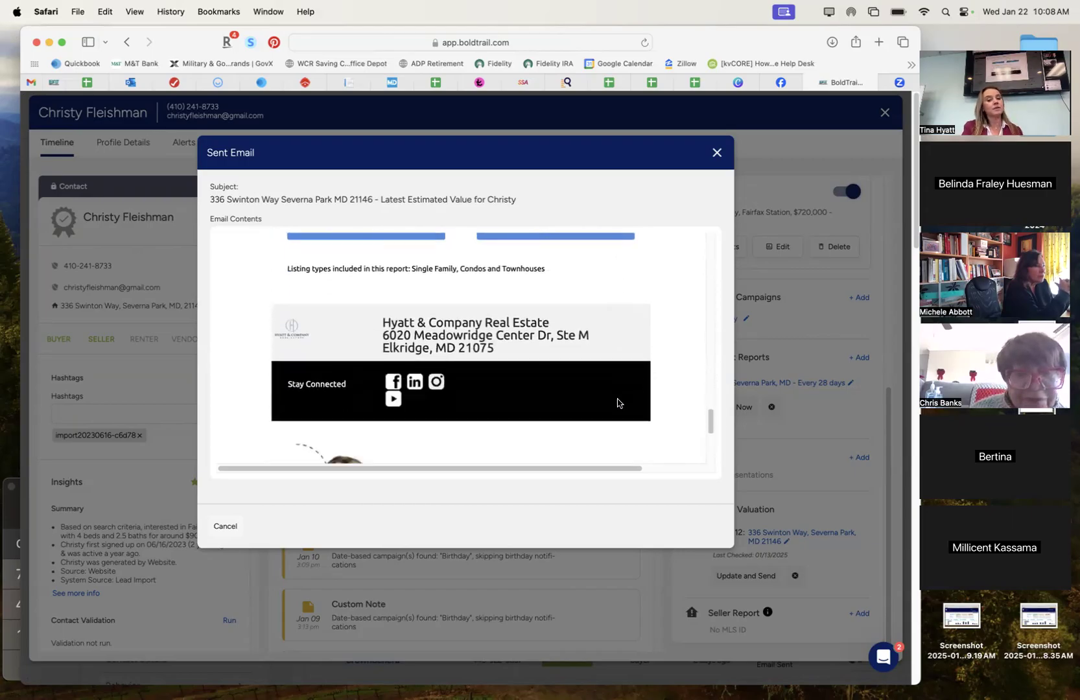
scroll(617, 404, down, 2)
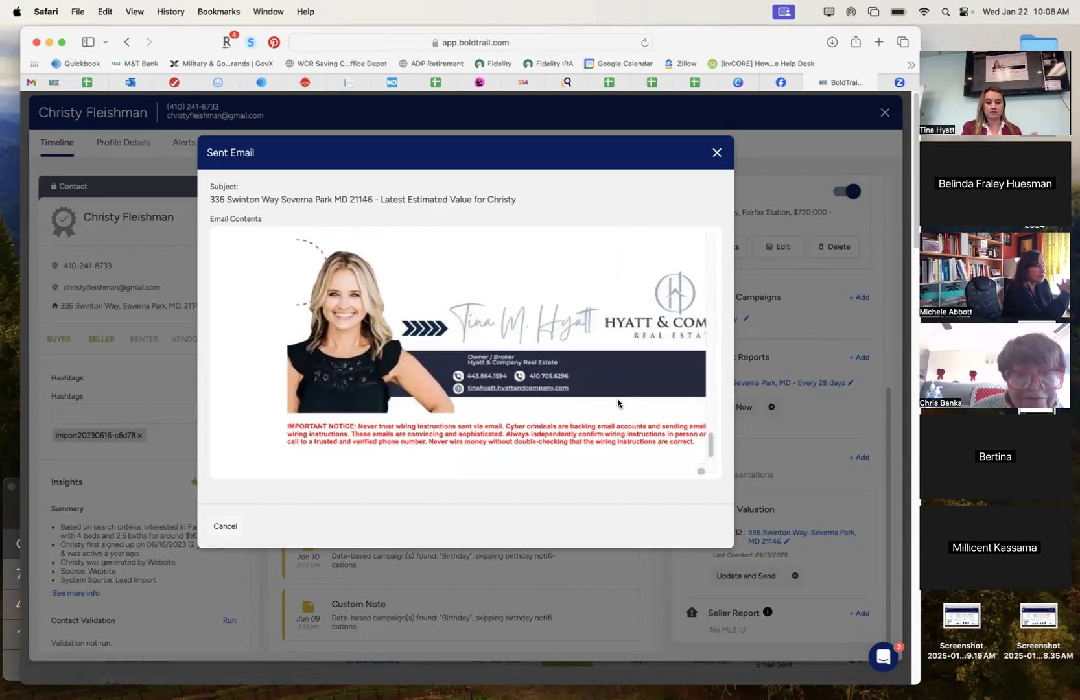
scroll(617, 404, up, 3)
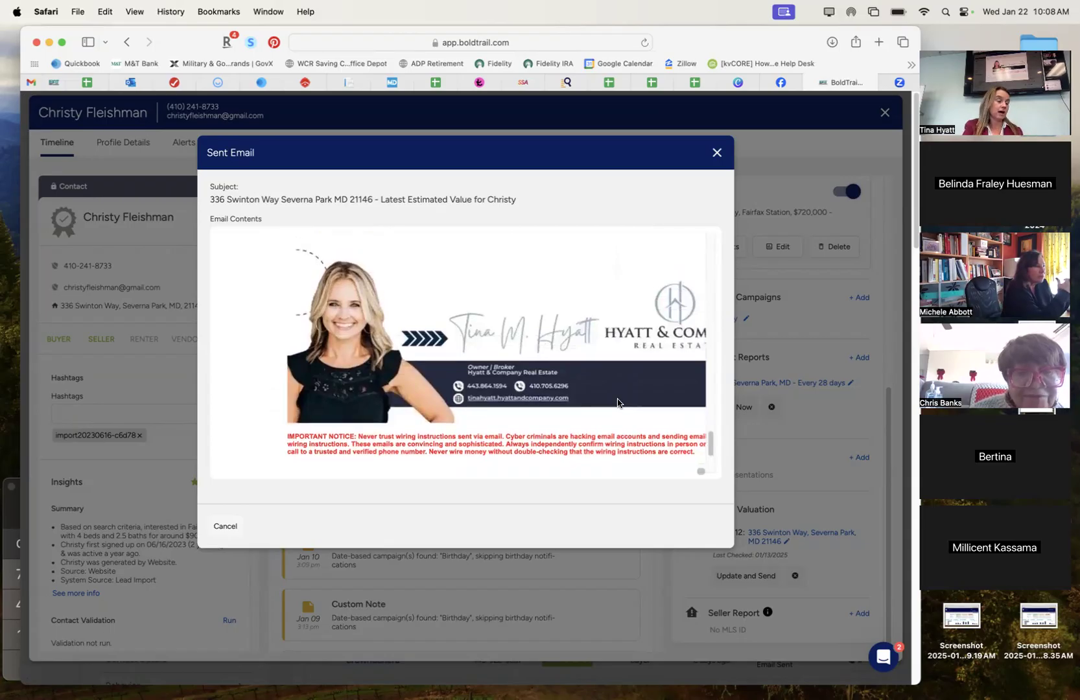
scroll(617, 403, right, 1)
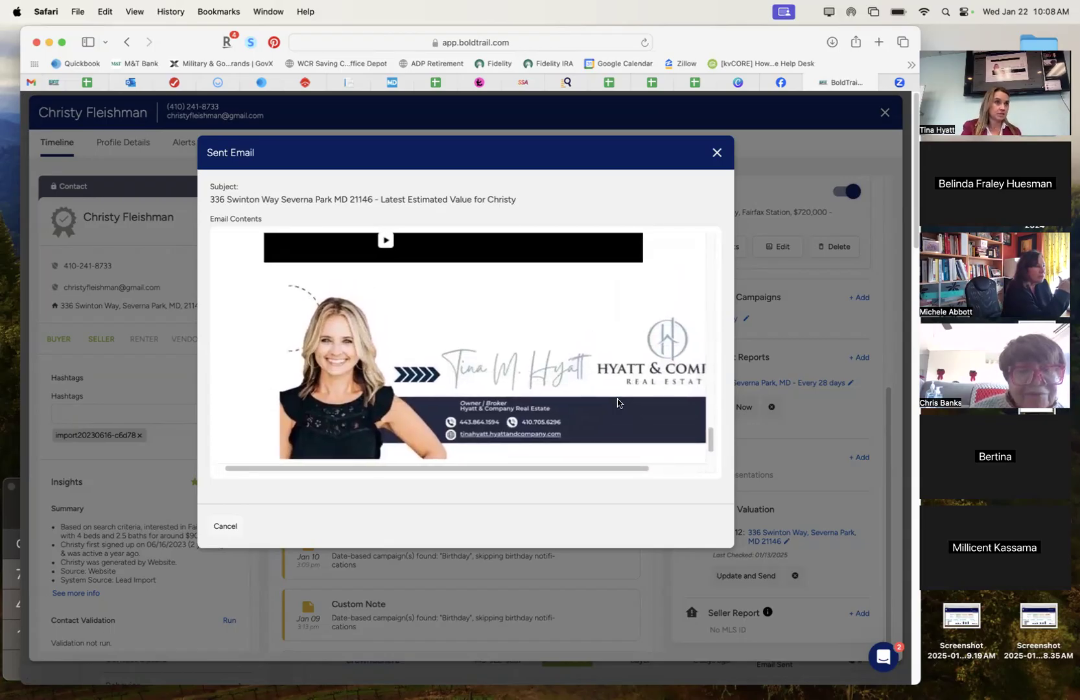
scroll(617, 403, up, 15)
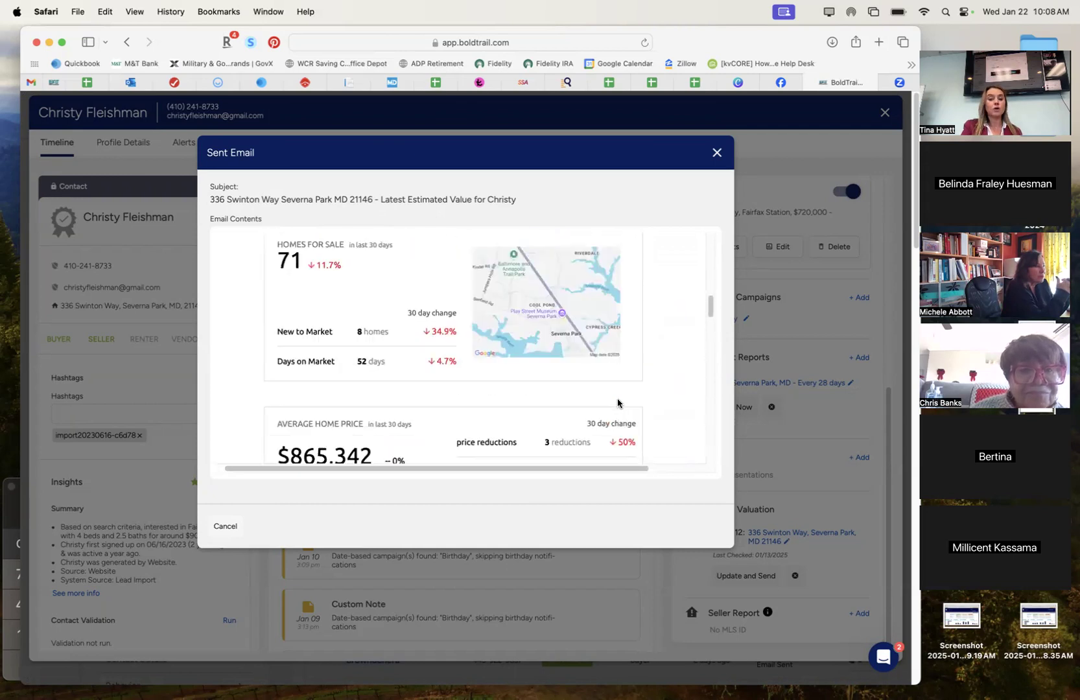
scroll(617, 403, down, 3)
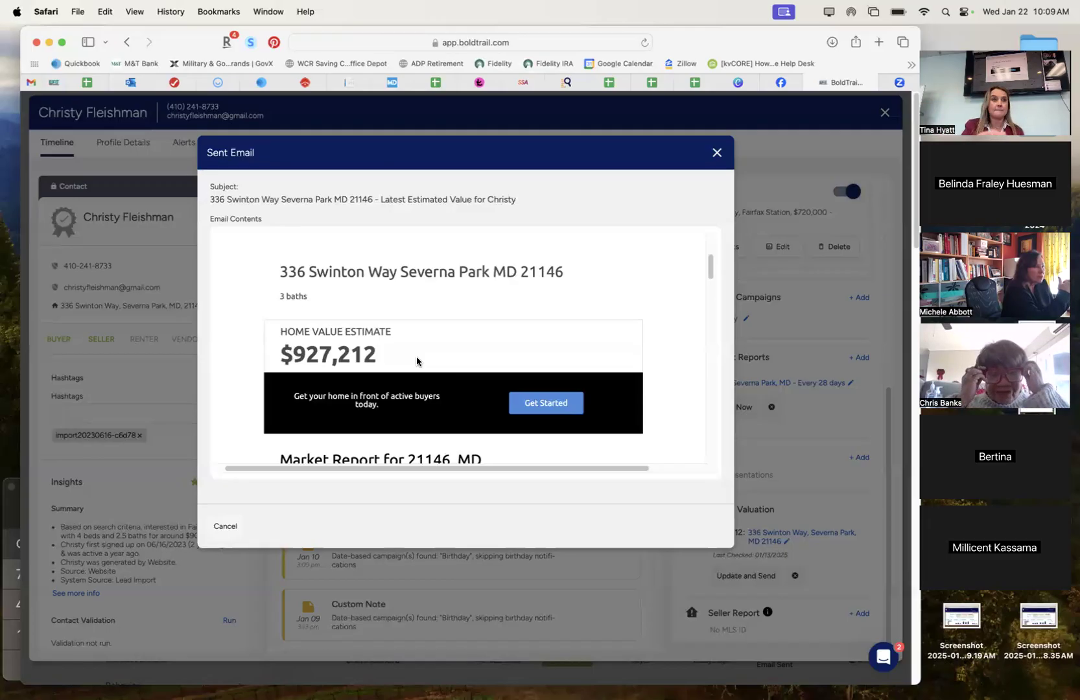
Close the sent email preview and scroll the Timeline to the $927,212 listing valuation.
click(715, 154)
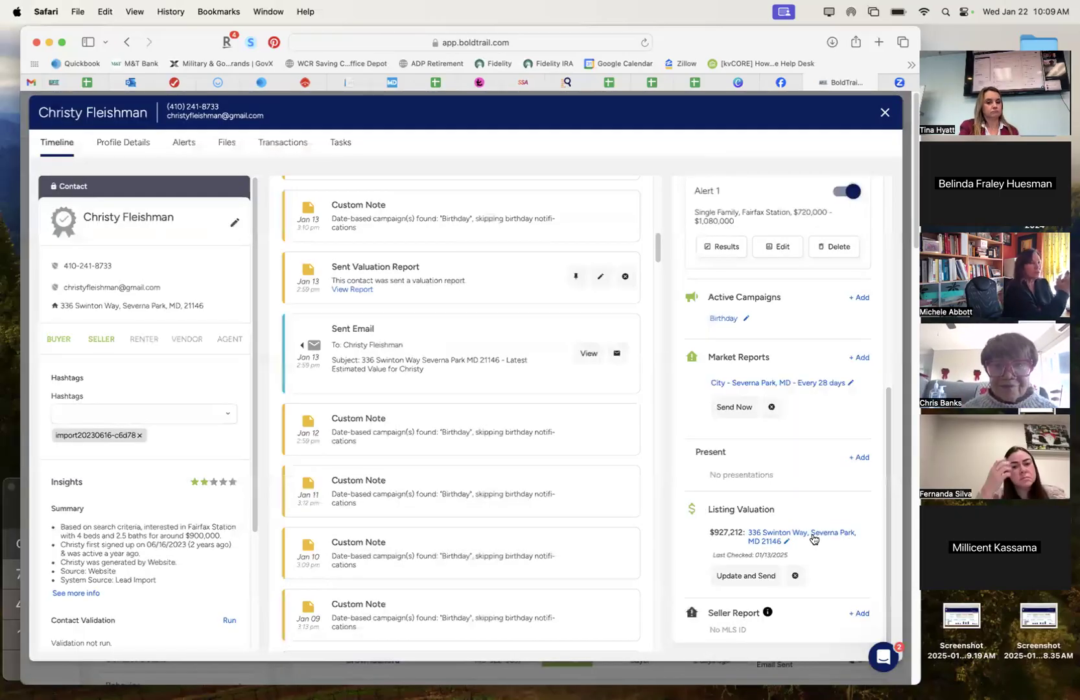
scroll(532, 489, up, 1)
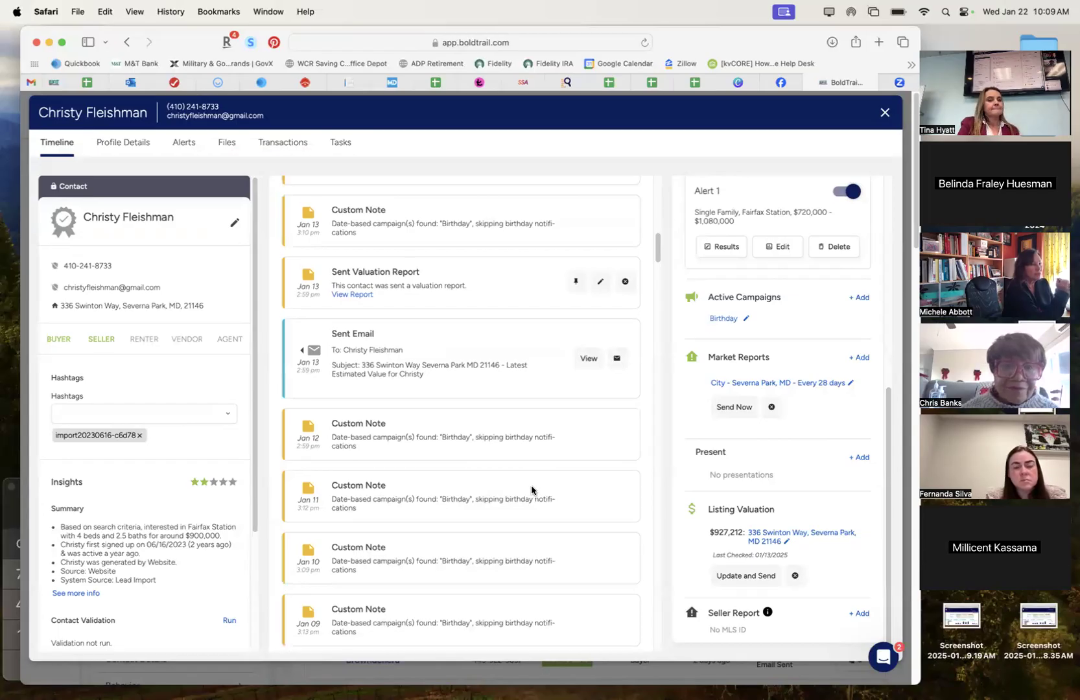
scroll(476, 530, up, 3)
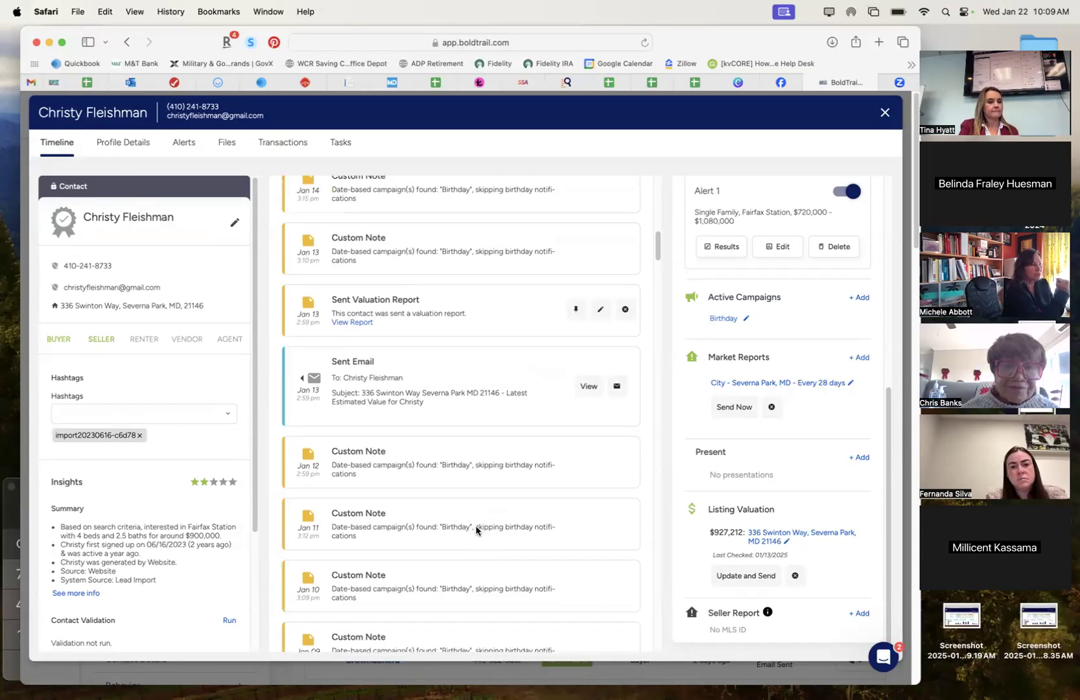
scroll(476, 530, up, 5)
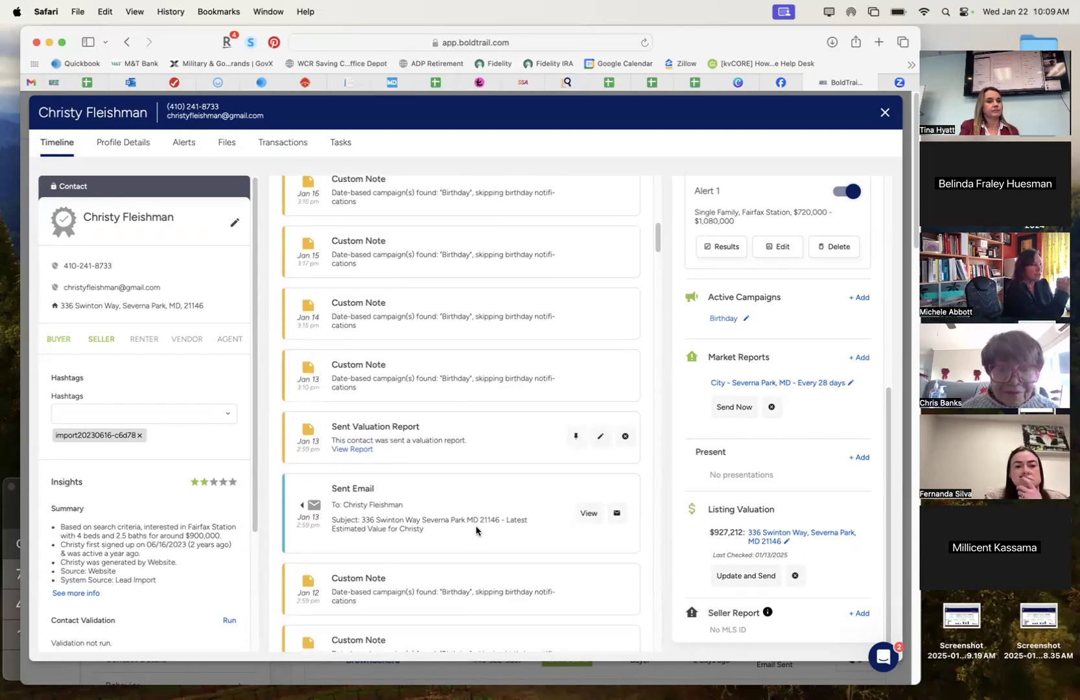
scroll(476, 531, down, 10)
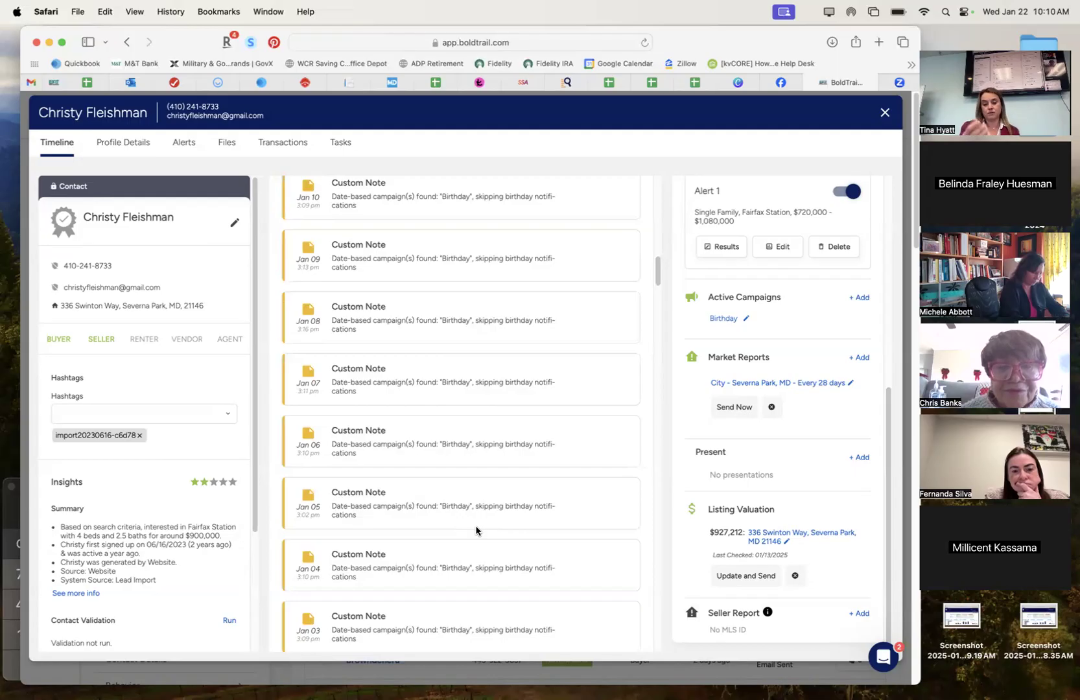
scroll(562, 453, down, 1)
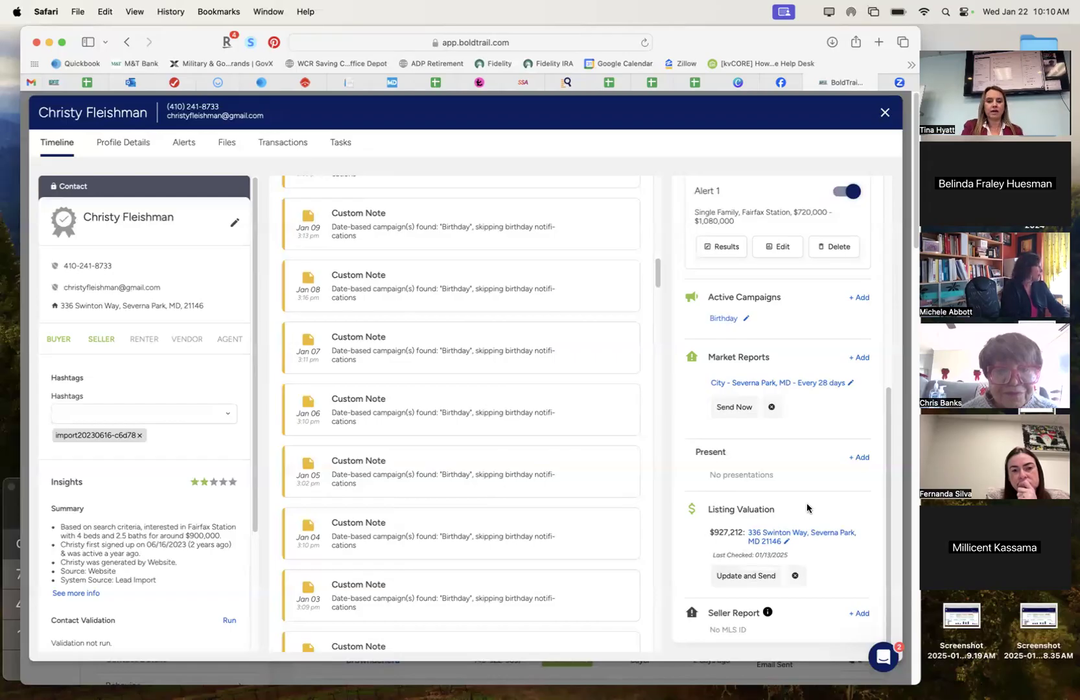
scroll(807, 508, up, 3)
scroll(806, 501, up, 3)
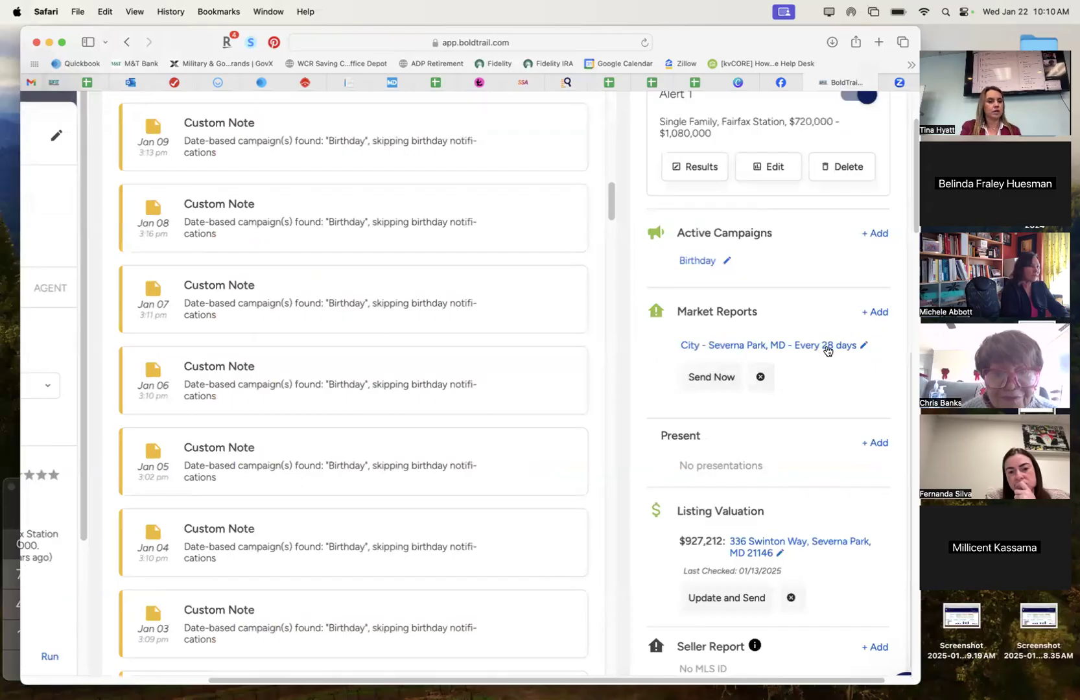
scroll(828, 350, down, 5)
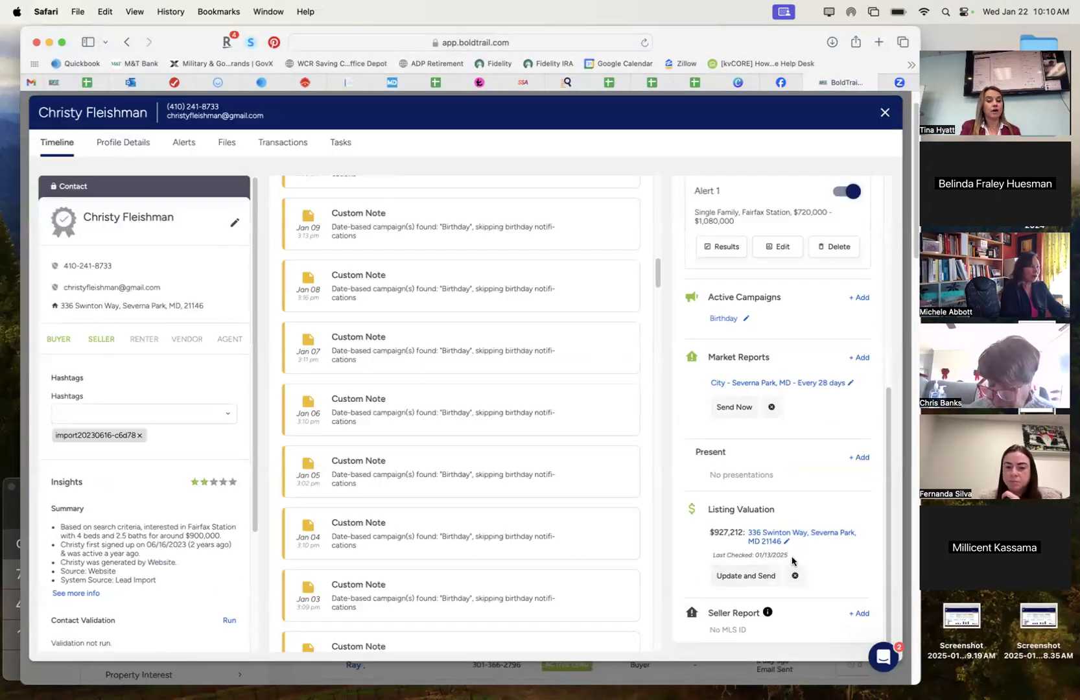
drag(787, 556, 752, 555)
scroll(857, 559, up, 3)
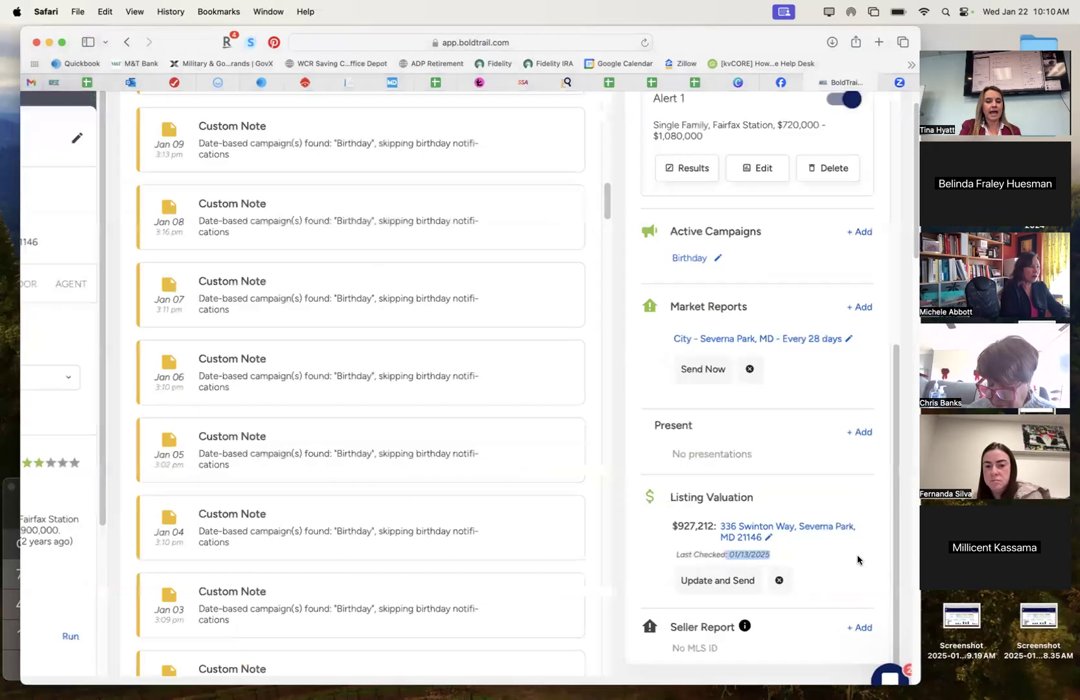
scroll(856, 559, up, 3)
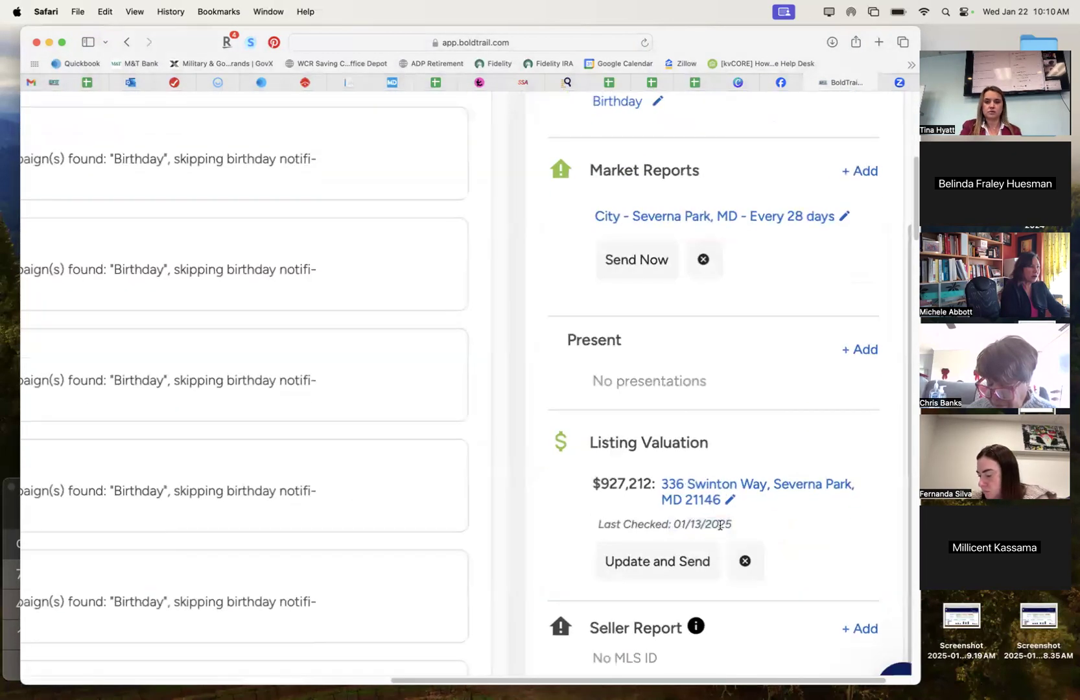
scroll(774, 538, down, 6)
scroll(504, 502, up, 5)
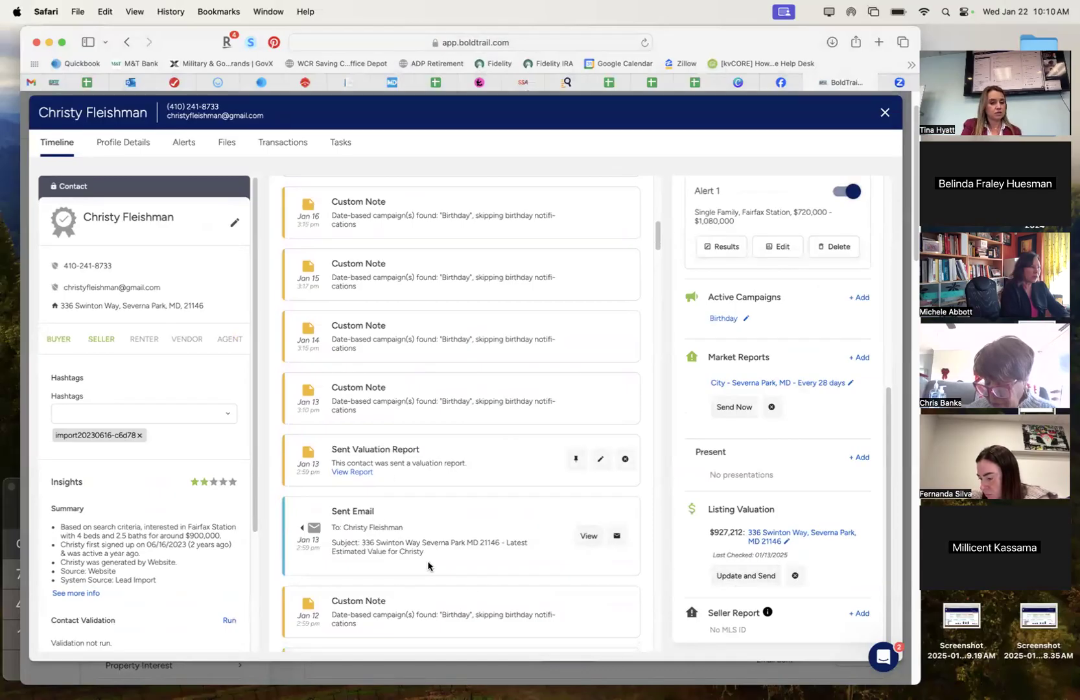
Scroll down the contact's Timeline to the Dec 31 'Happy Birthday!' sent email card.
scroll(374, 552, up, 7)
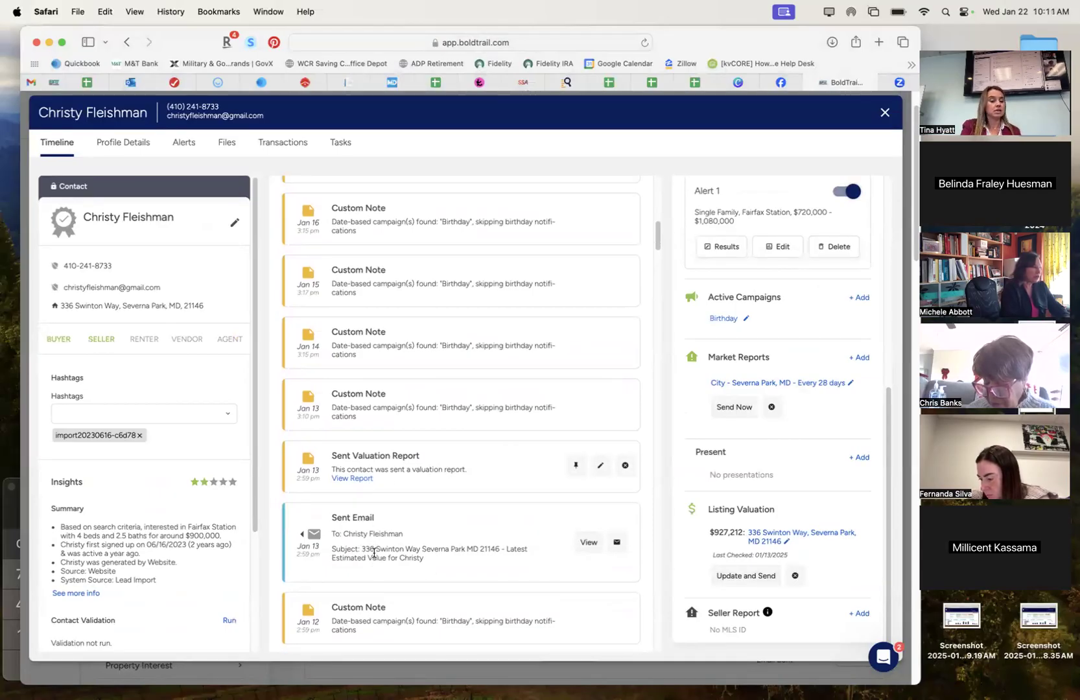
scroll(374, 552, down, 15)
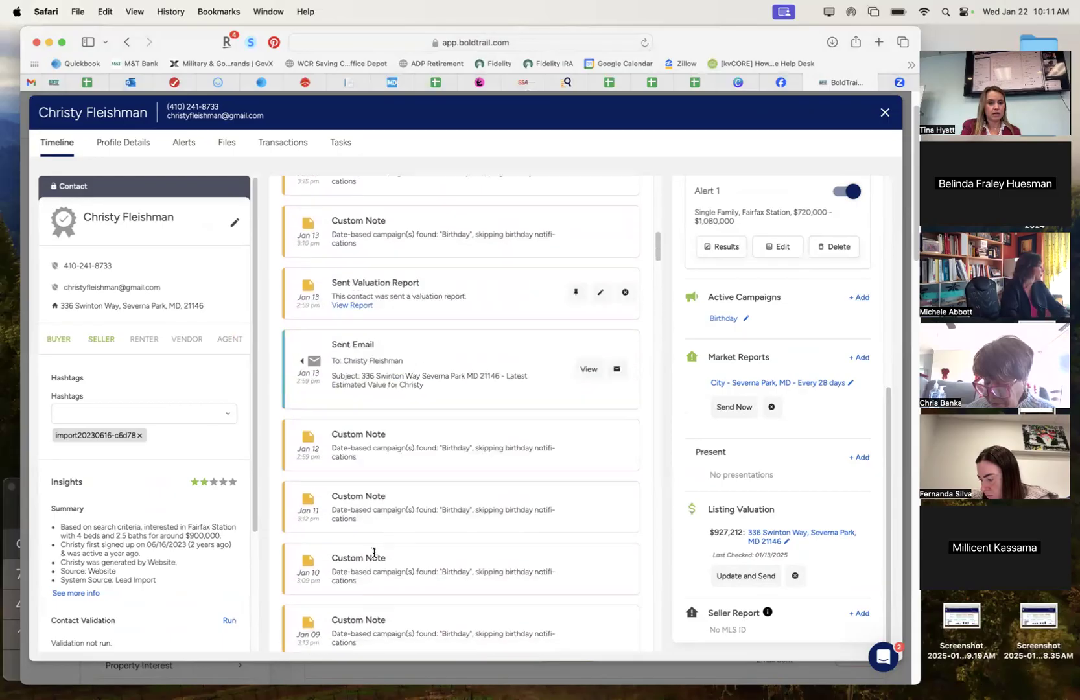
scroll(374, 552, down, 5)
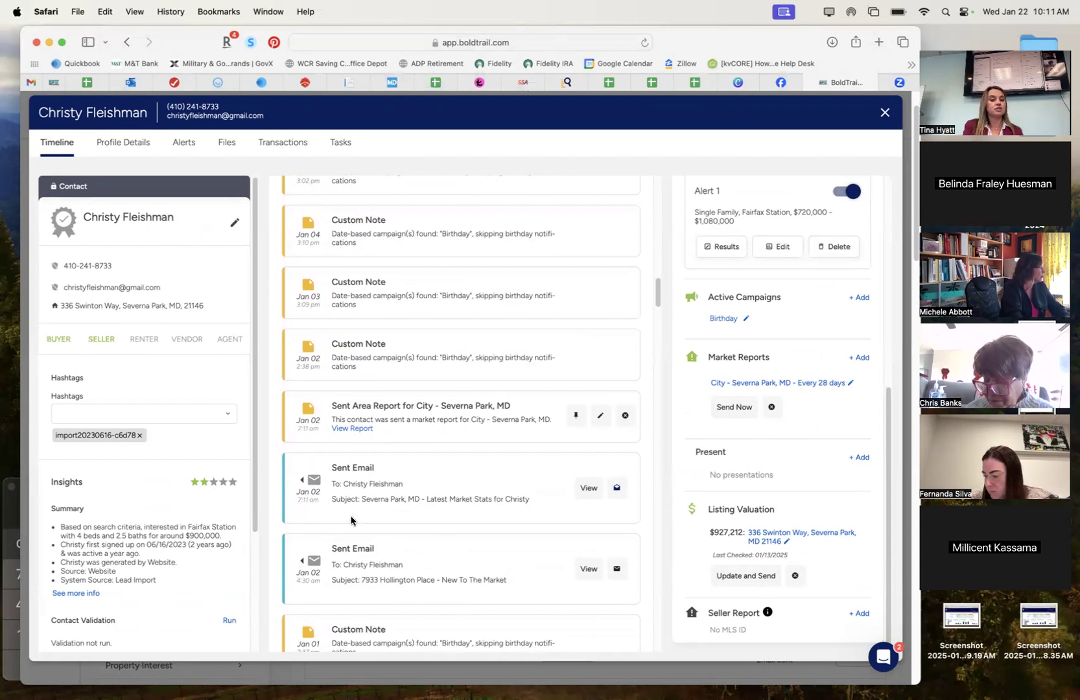
mouse_move(621, 489)
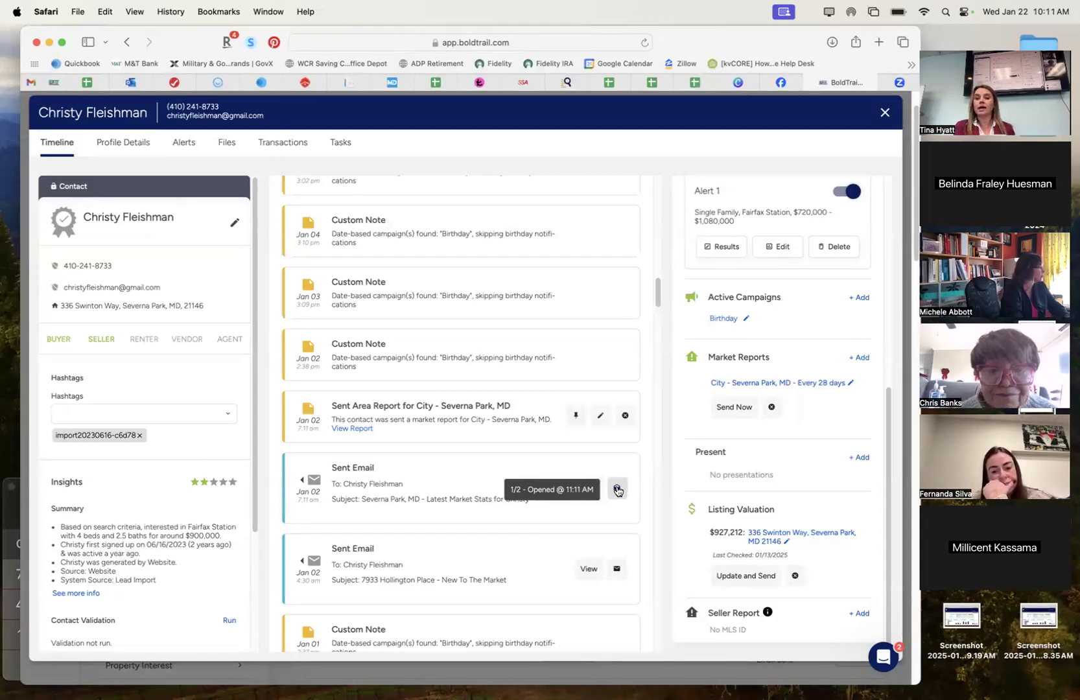
scroll(638, 516, down, 10)
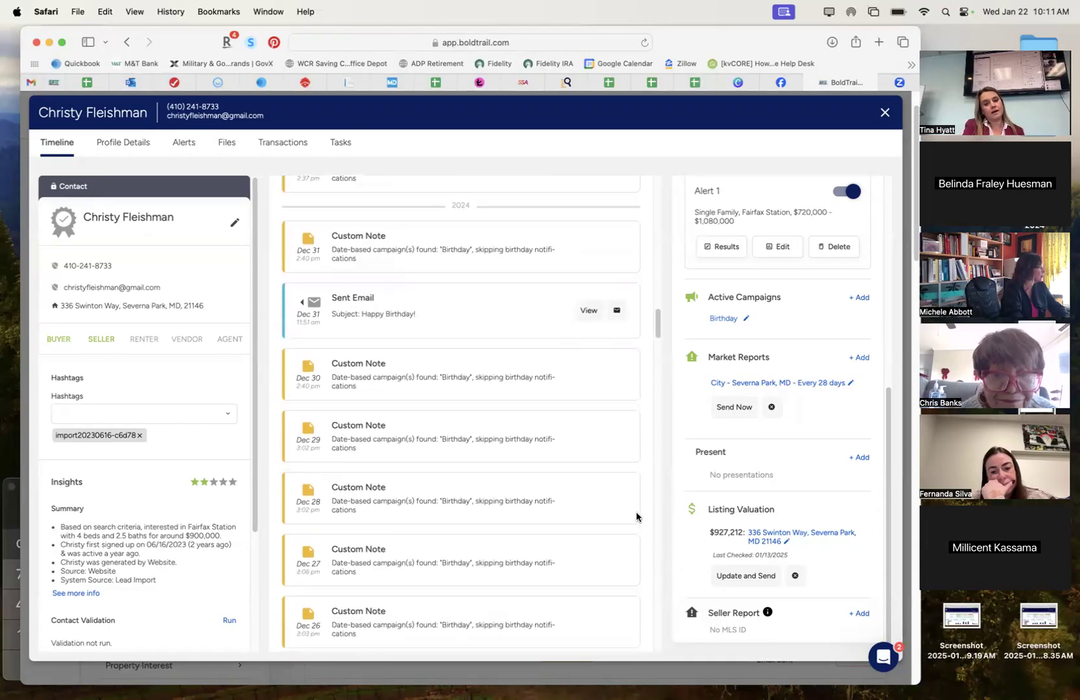
scroll(636, 516, down, 10)
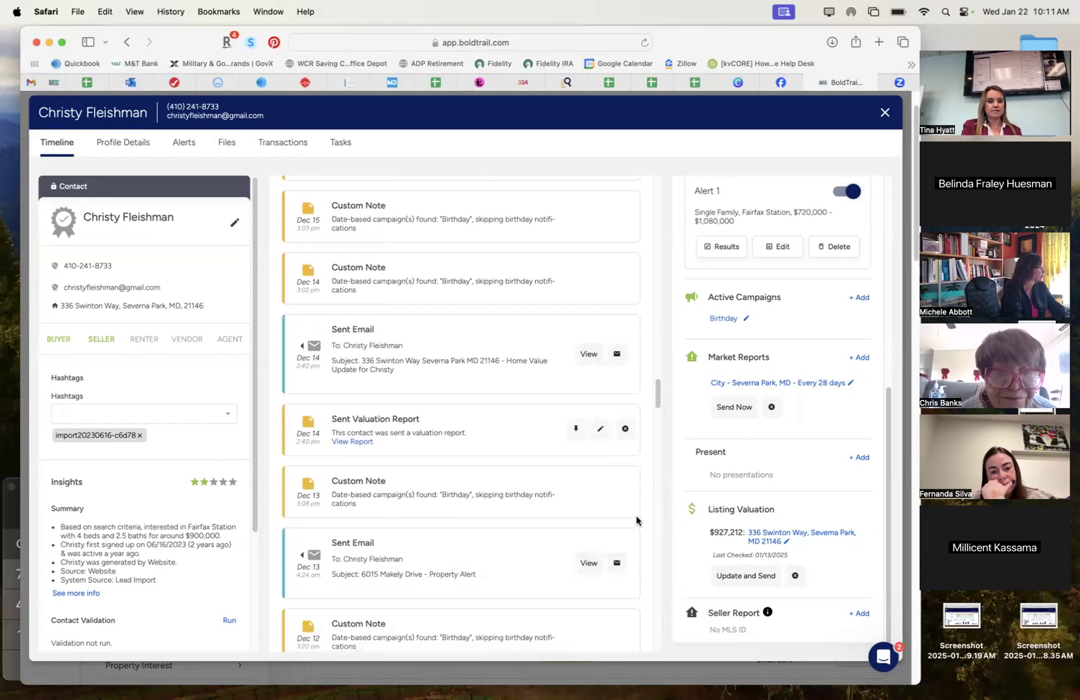
scroll(637, 520, down, 10)
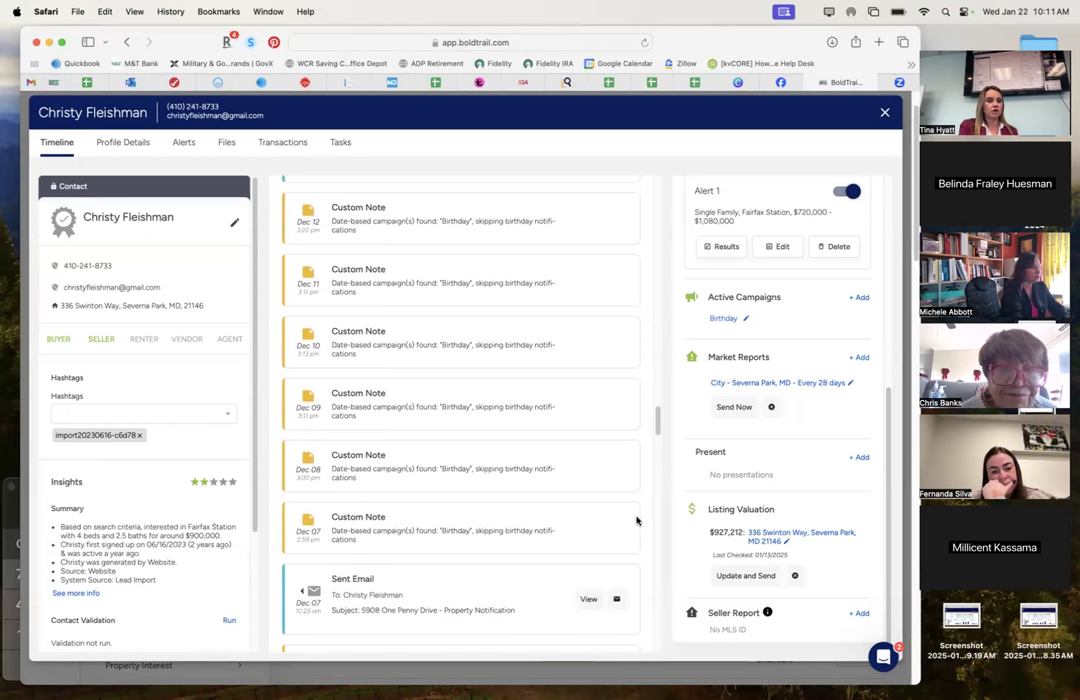
scroll(636, 521, down, 1)
scroll(636, 521, up, 20)
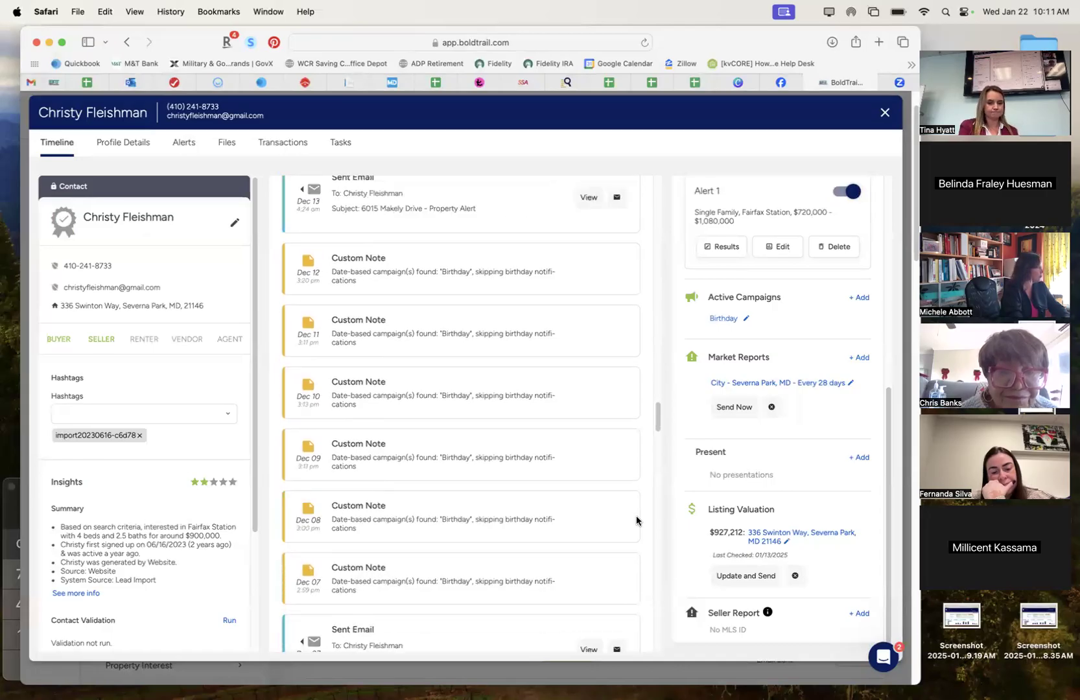
scroll(636, 521, up, 10)
scroll(756, 470, up, 5)
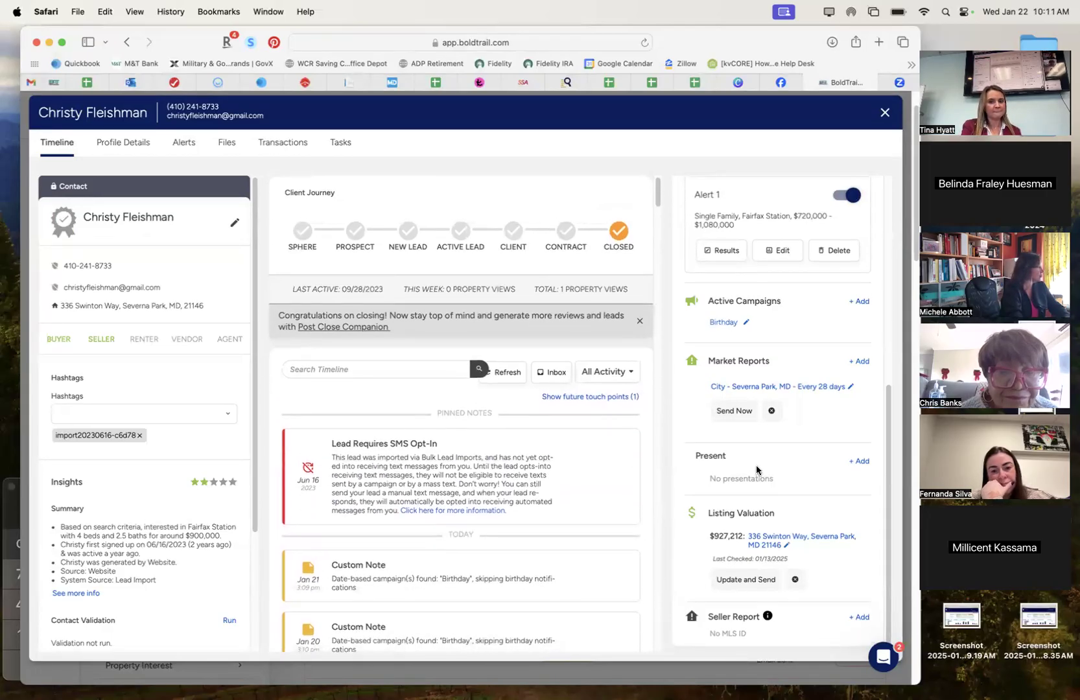
scroll(756, 470, up, 2)
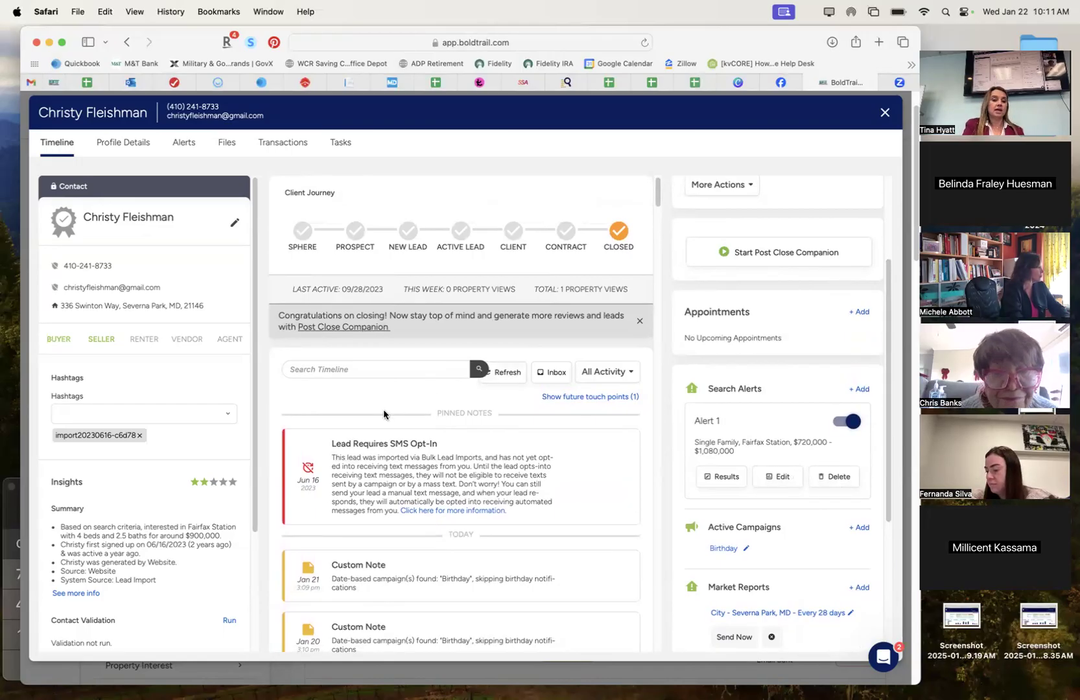
scroll(395, 535, down, 10)
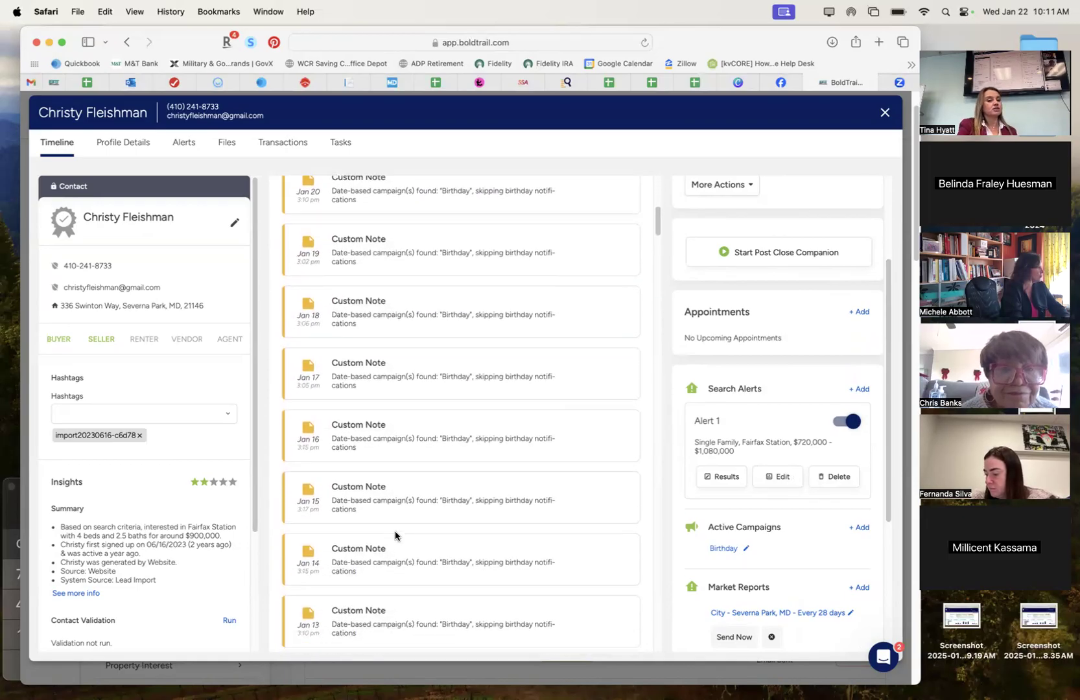
scroll(395, 535, down, 2)
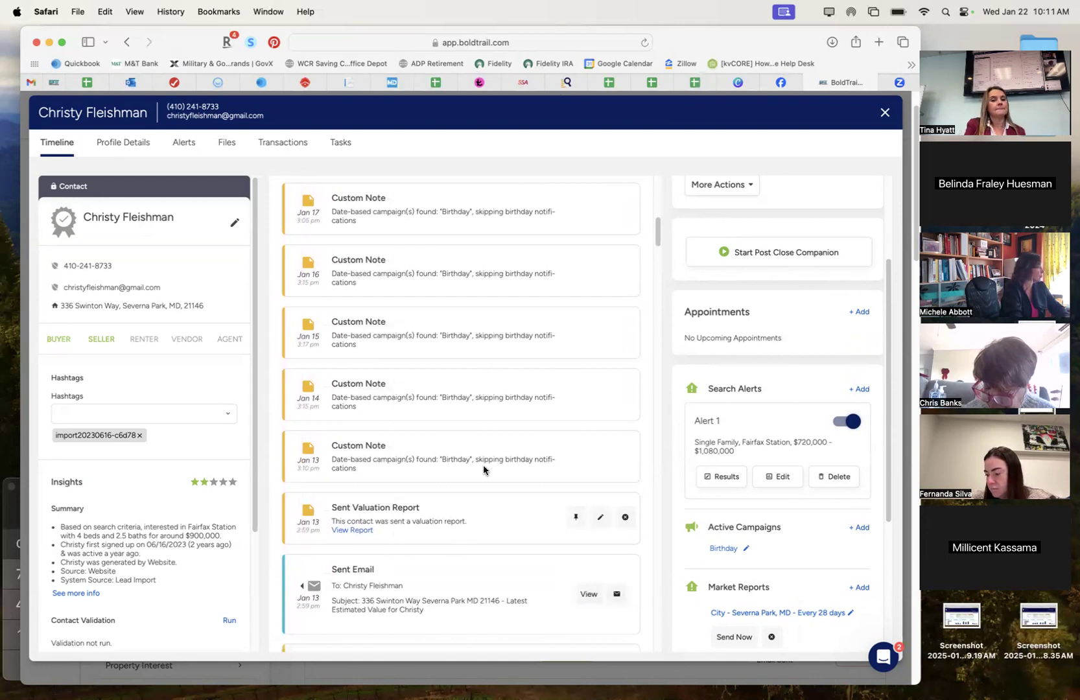
scroll(483, 470, down, 1)
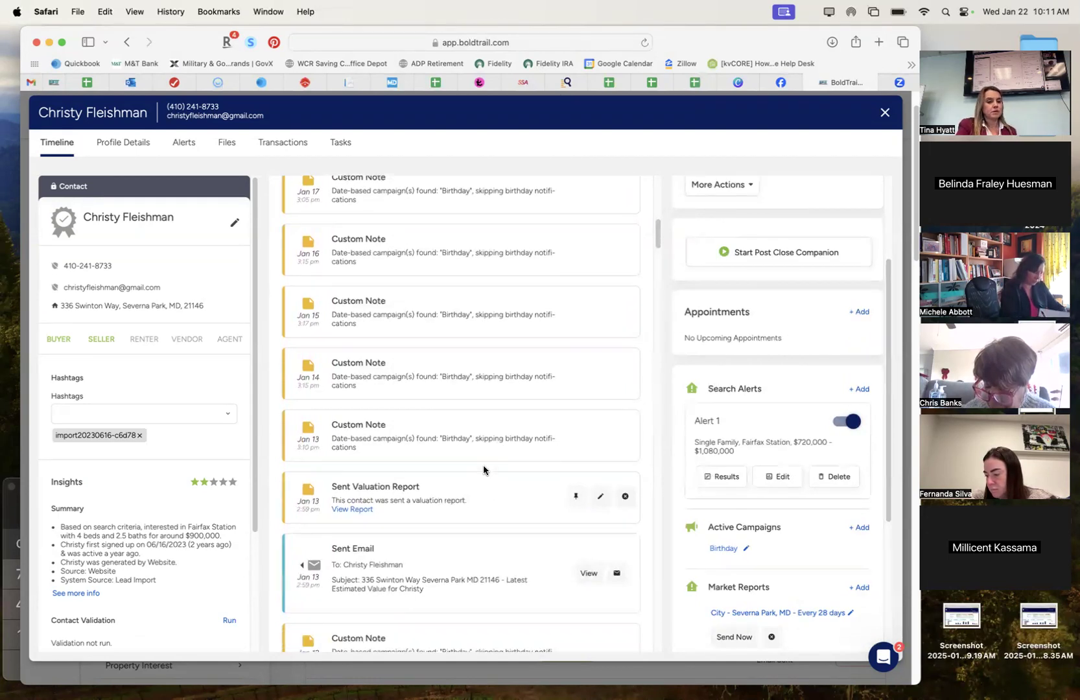
scroll(483, 470, down, 5)
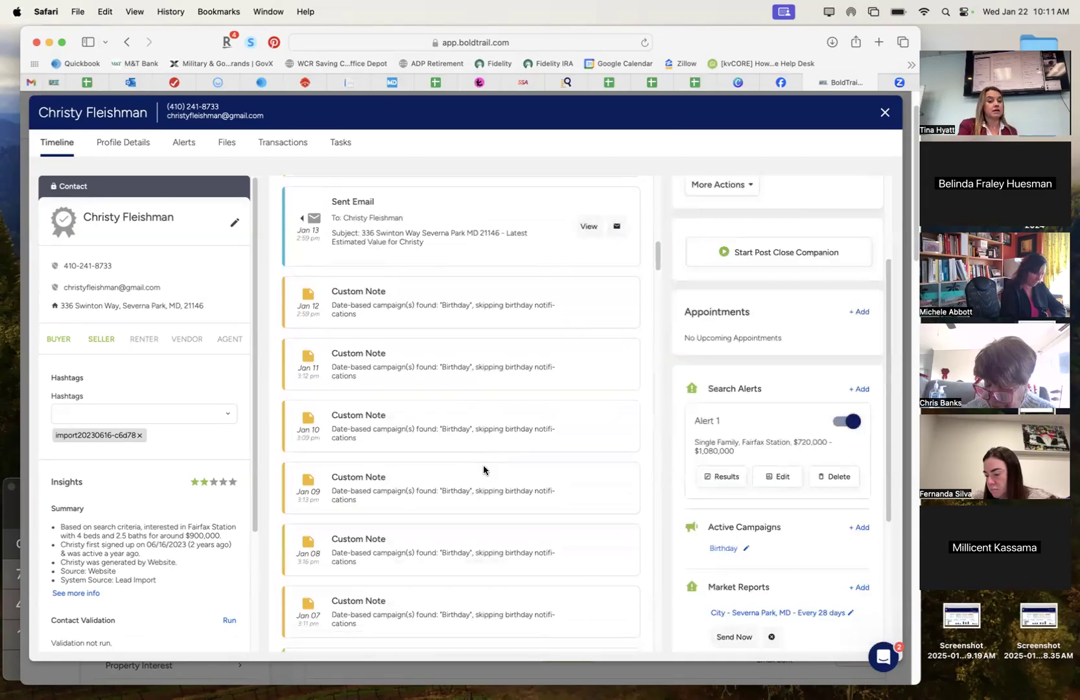
scroll(483, 470, down, 8)
scroll(483, 468, down, 3)
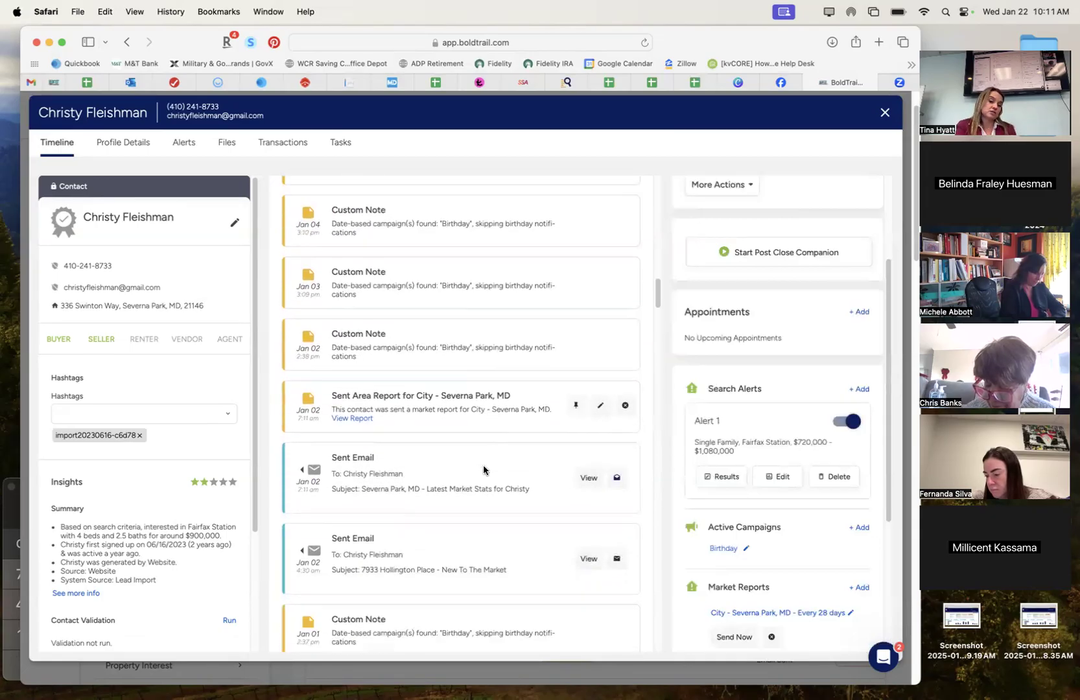
scroll(482, 506, down, 6)
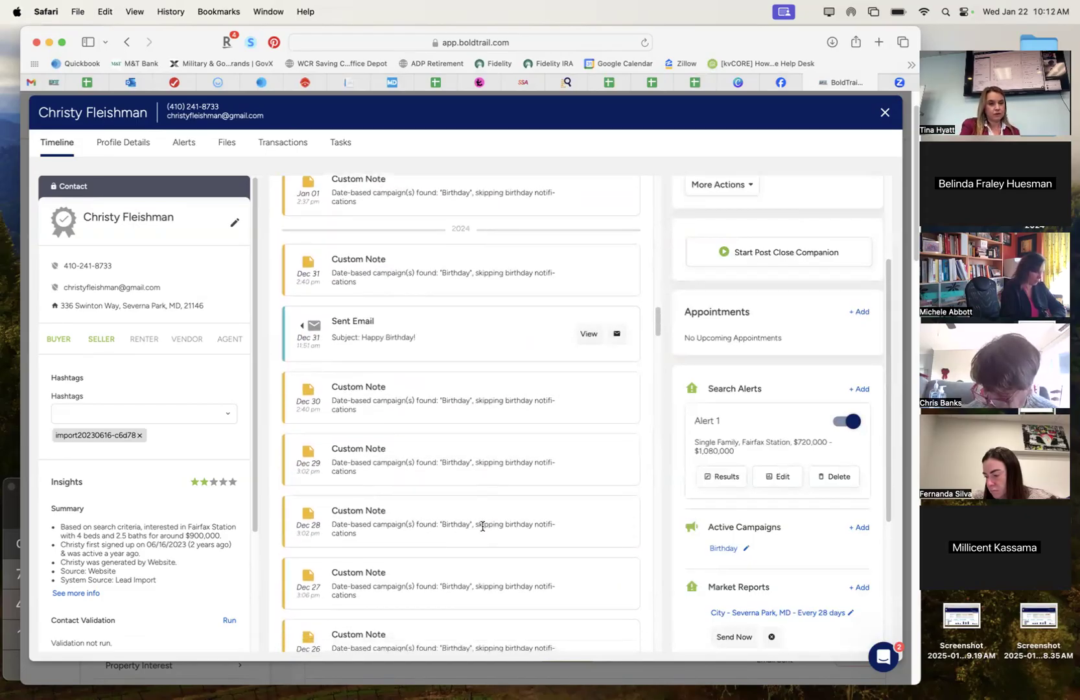
Read the Dec 31 Happy Birthday email, close it, and scroll the Timeline back to the top.
click(588, 334)
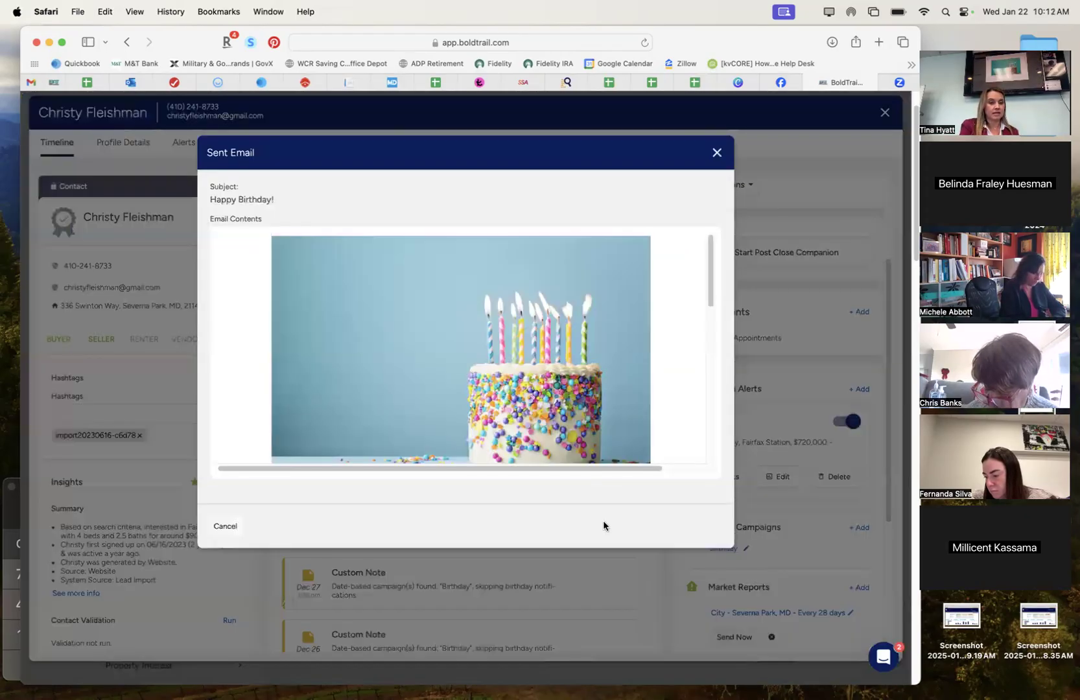
scroll(622, 368, down, 10)
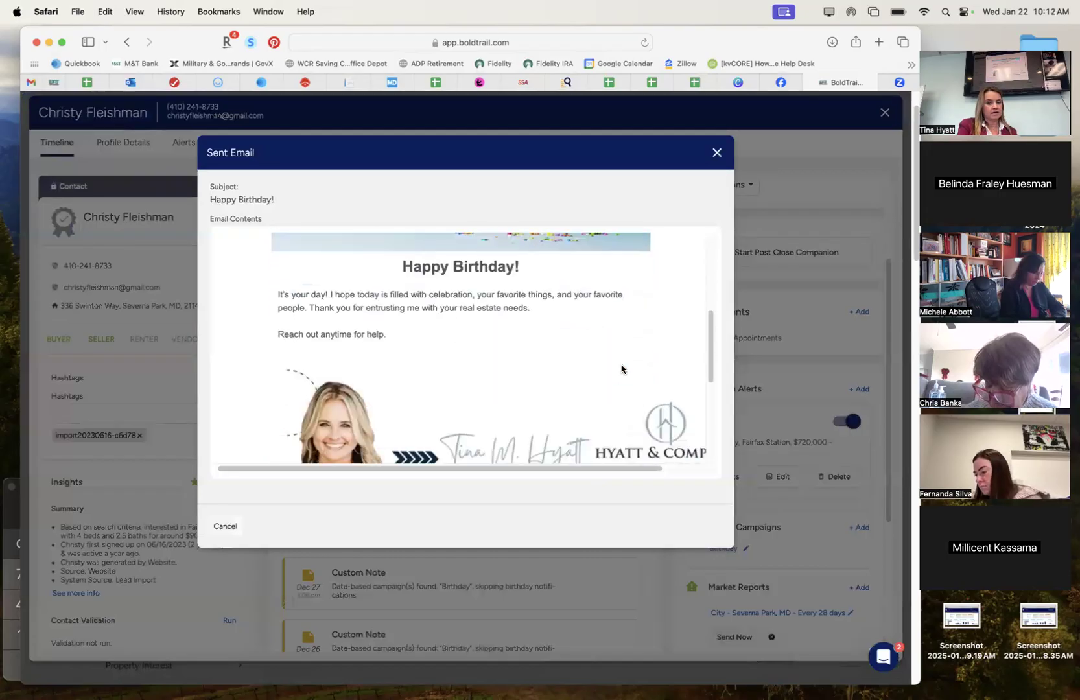
scroll(622, 367, down, 5)
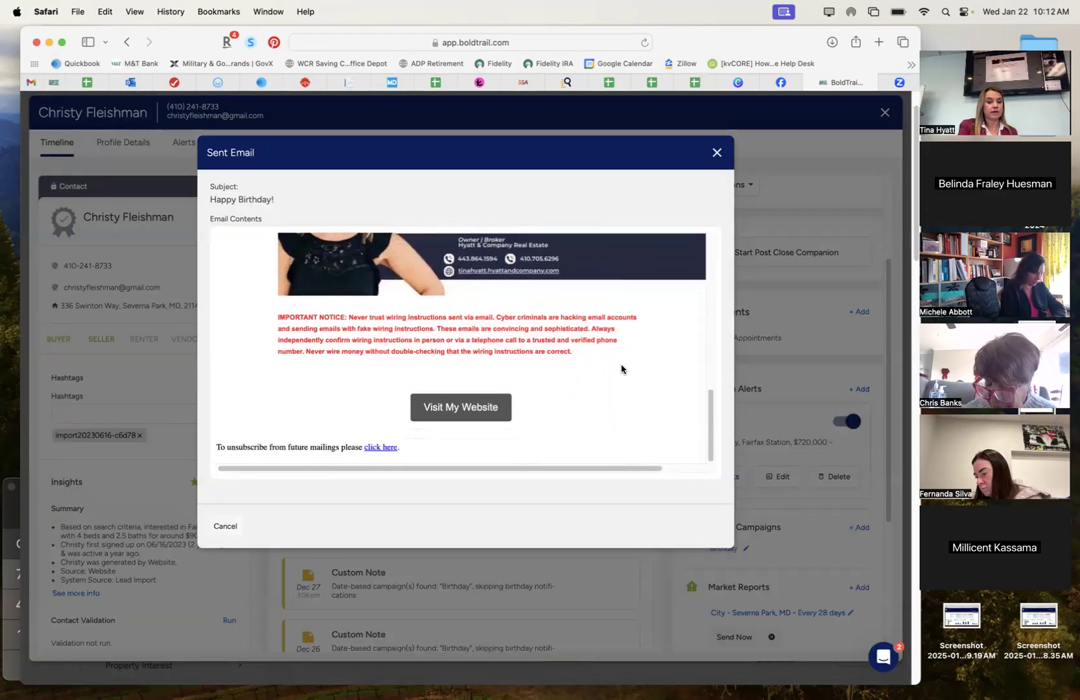
scroll(699, 233, up, 15)
click(716, 153)
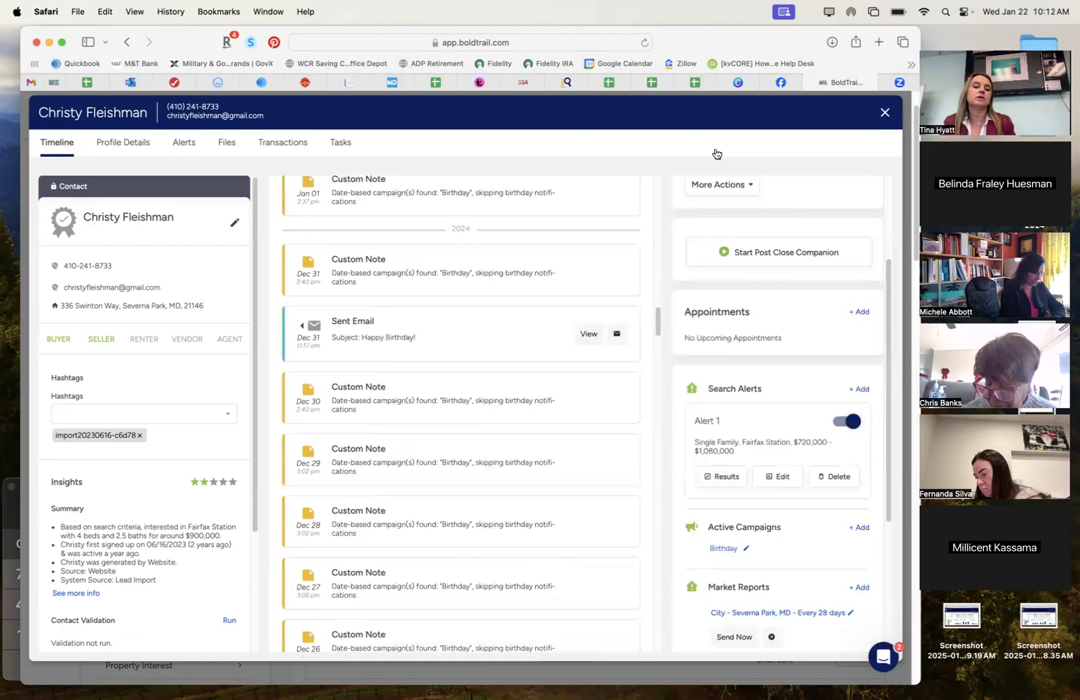
scroll(561, 310, up, 15)
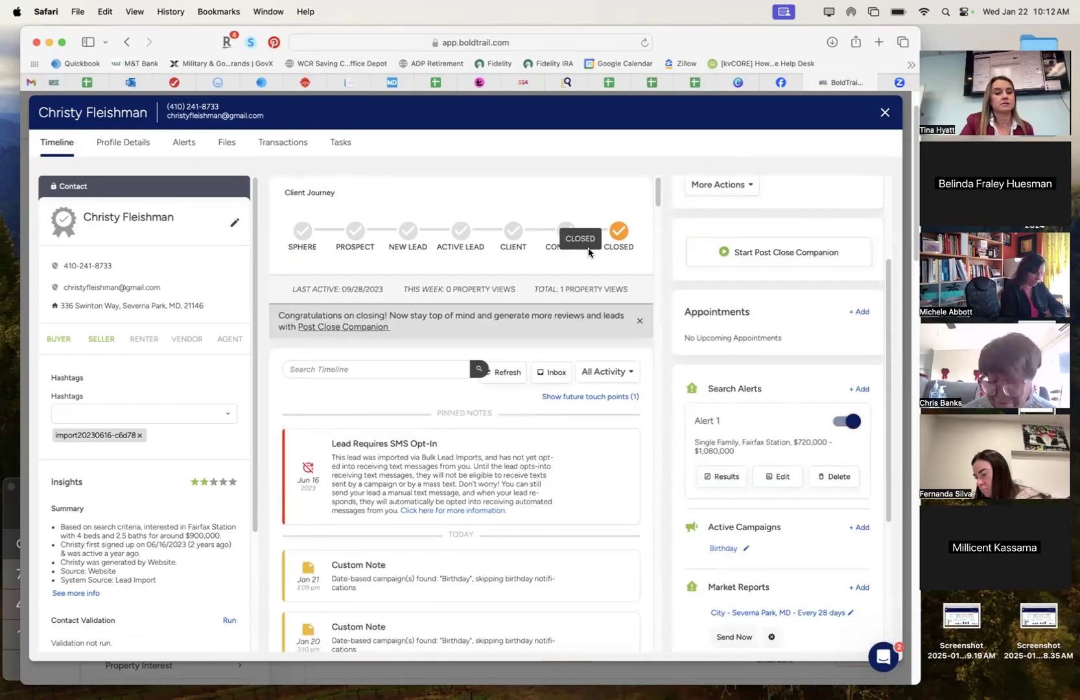
Close the contact record and return to the top of the main Dashboard.
click(885, 112)
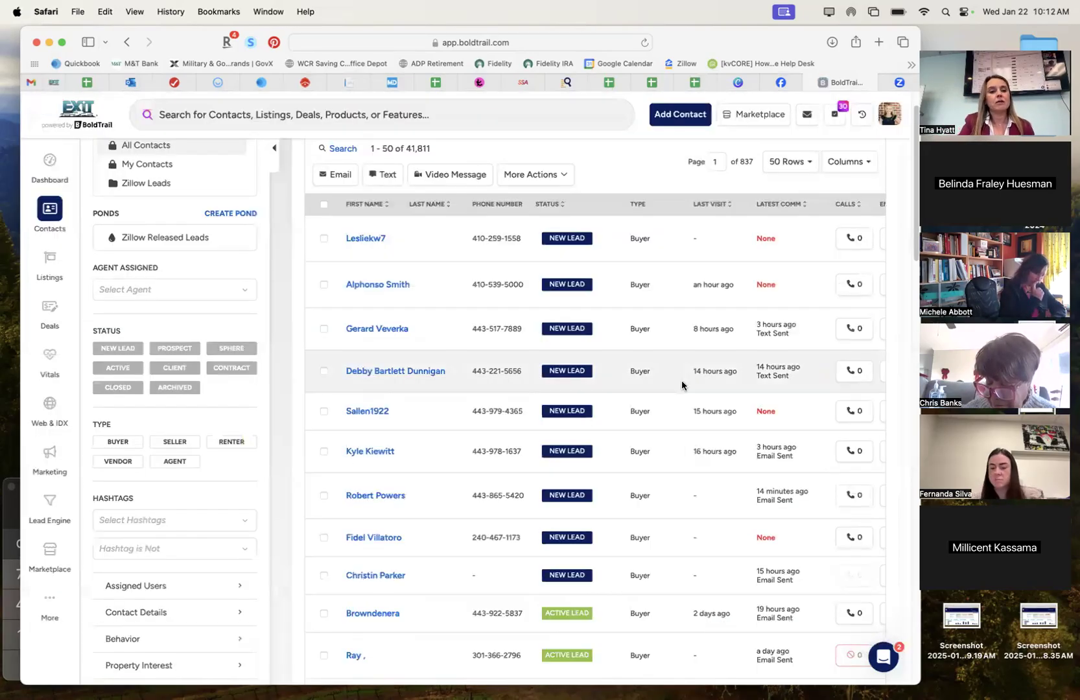
click(50, 163)
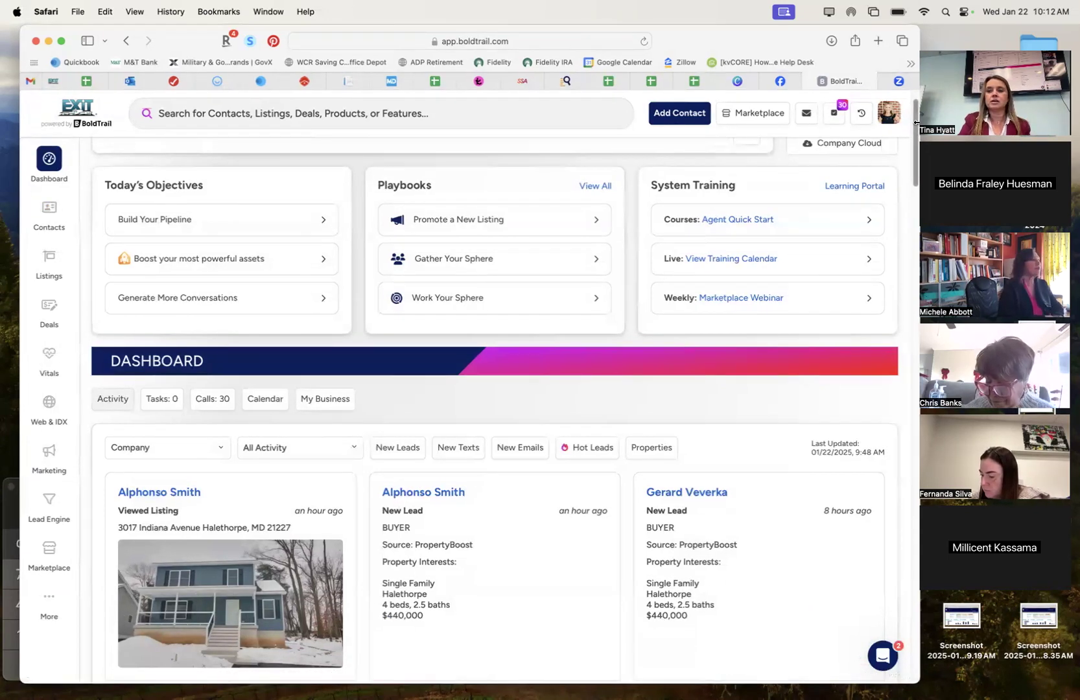
scroll(916, 117, up, 1)
scroll(916, 111, up, 1)
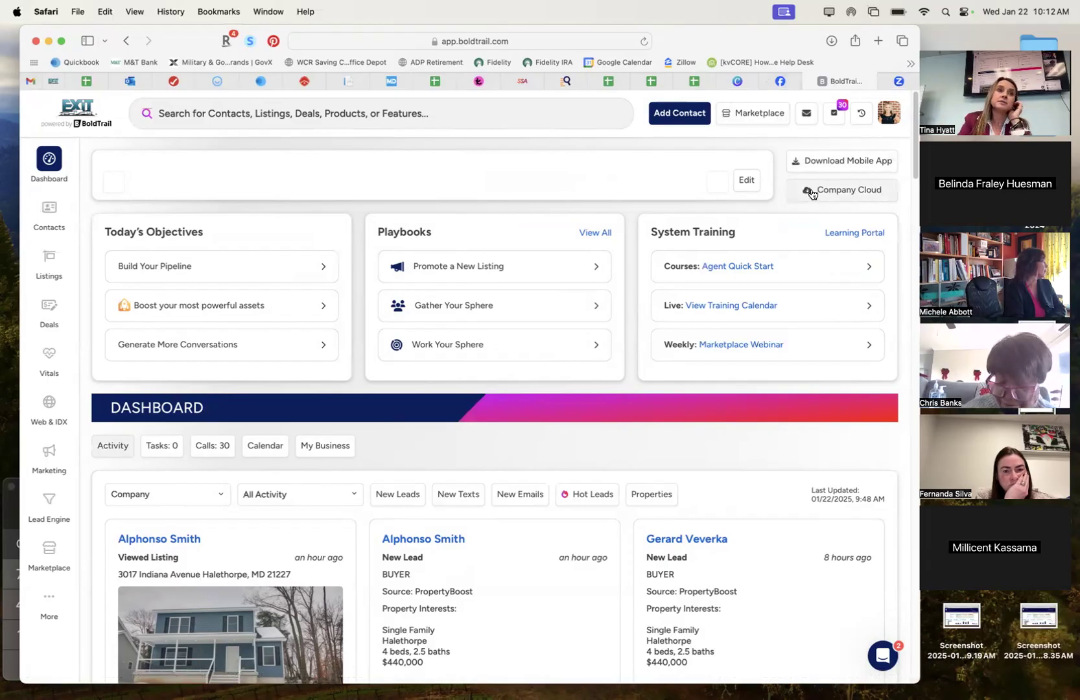
click(836, 190)
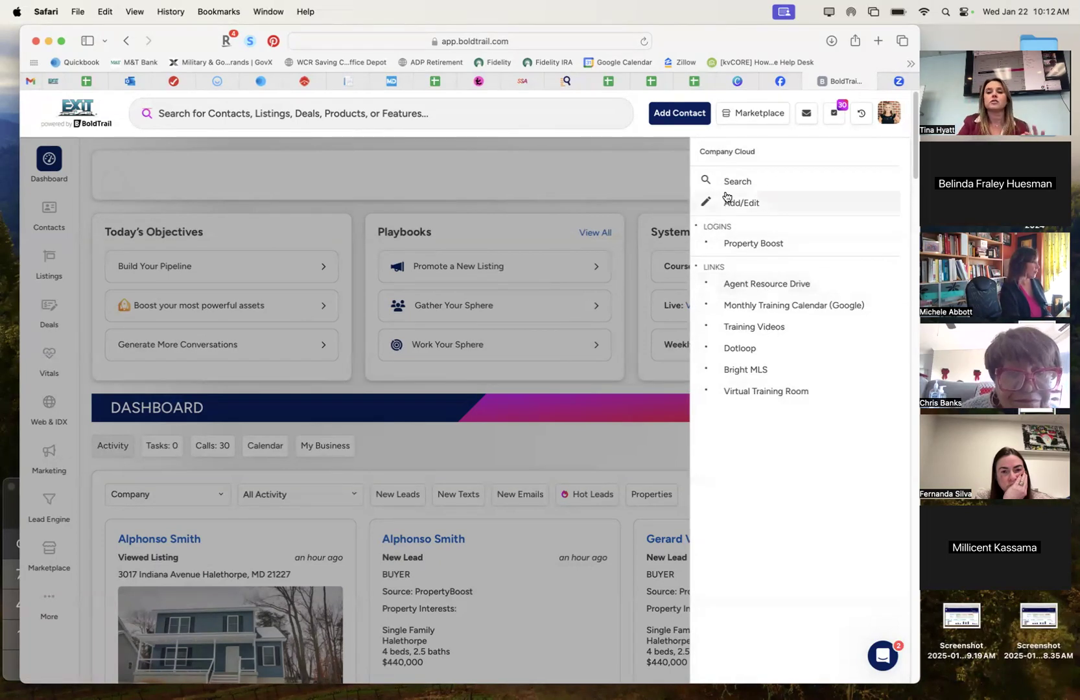
click(631, 167)
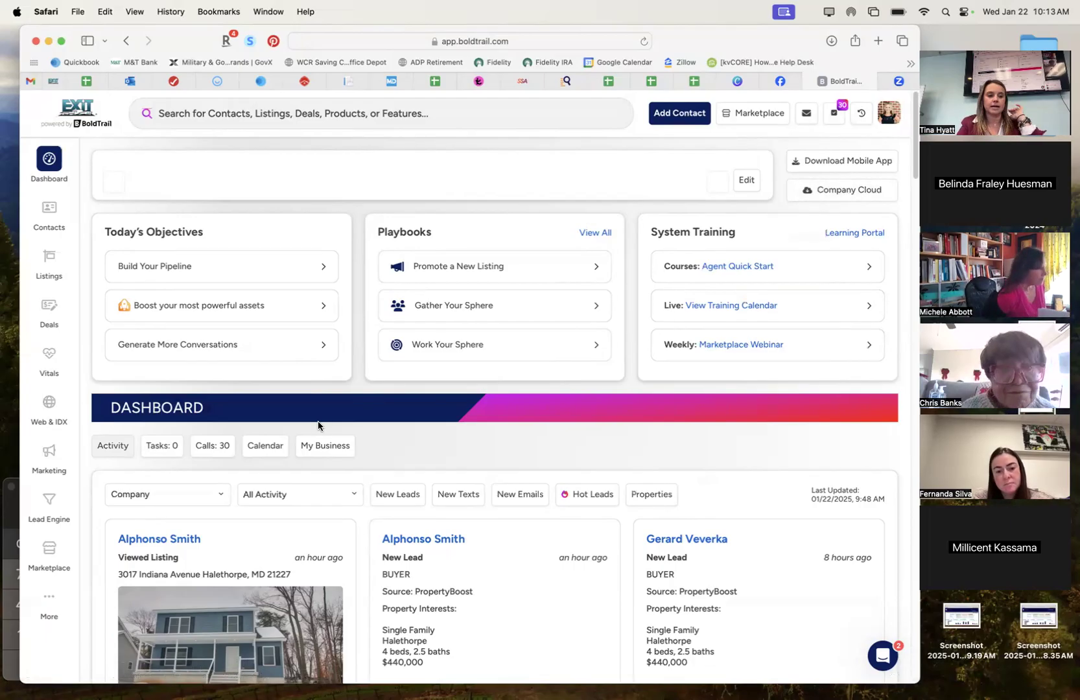
click(61, 590)
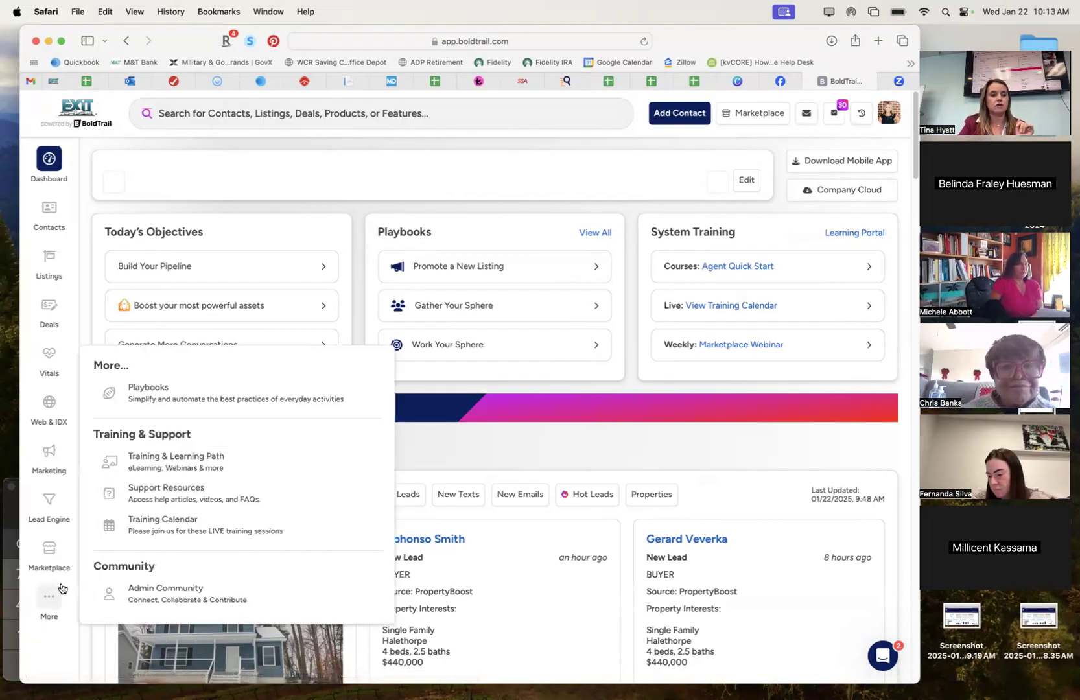
mouse_move(54, 277)
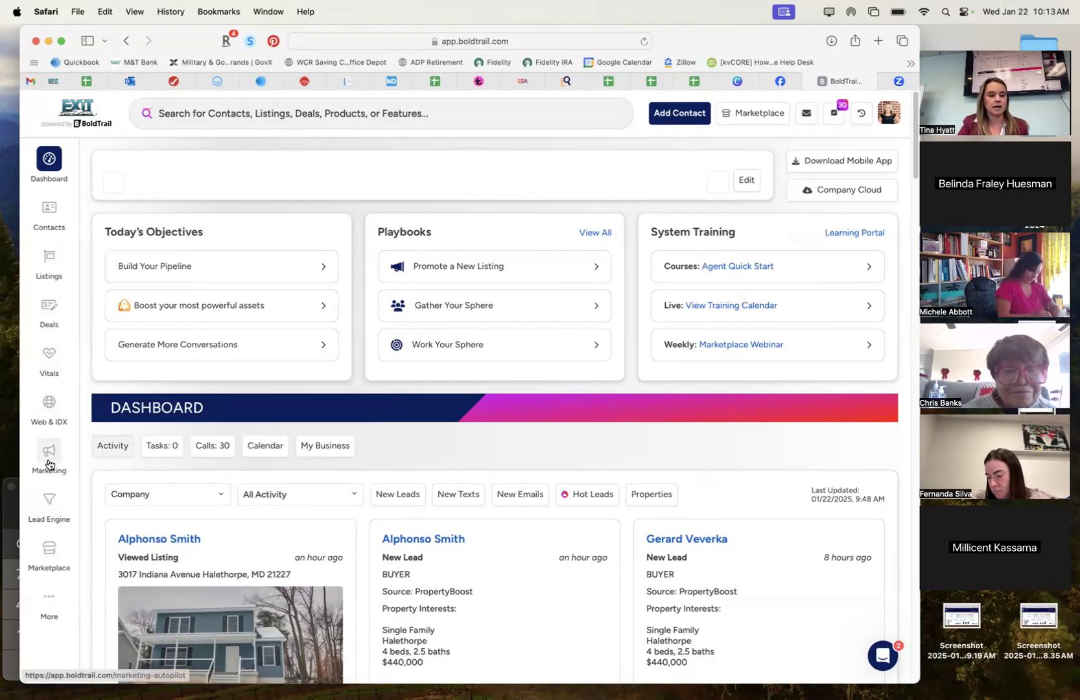
Go to the Marketing page and scroll to the Marketing Tools & Features cards.
click(241, 111)
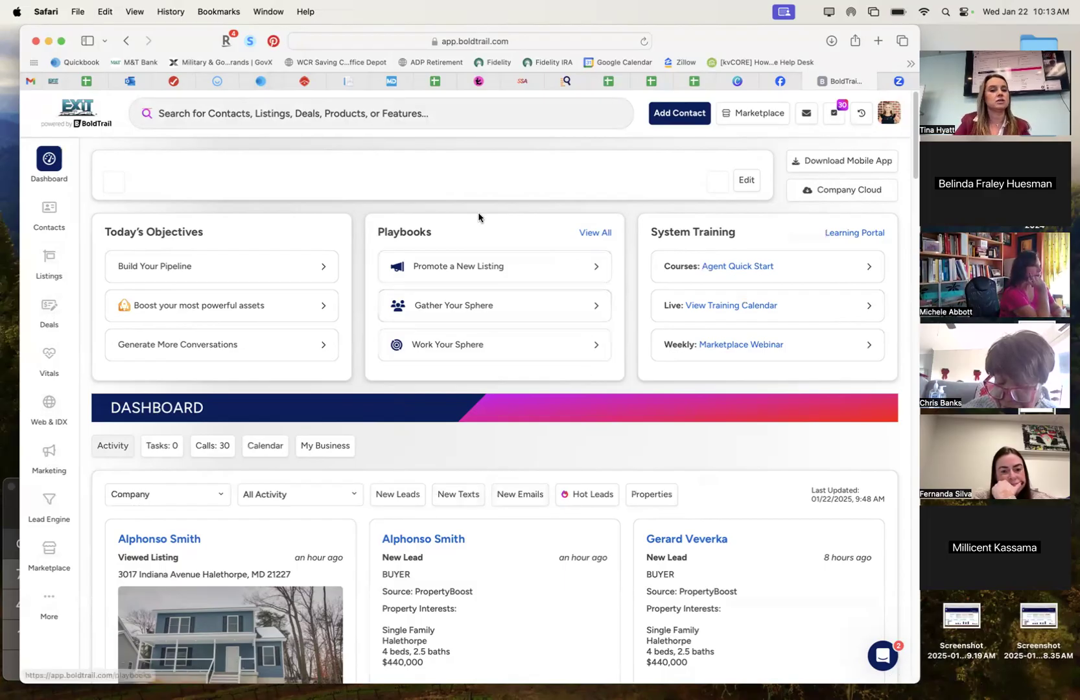
click(49, 453)
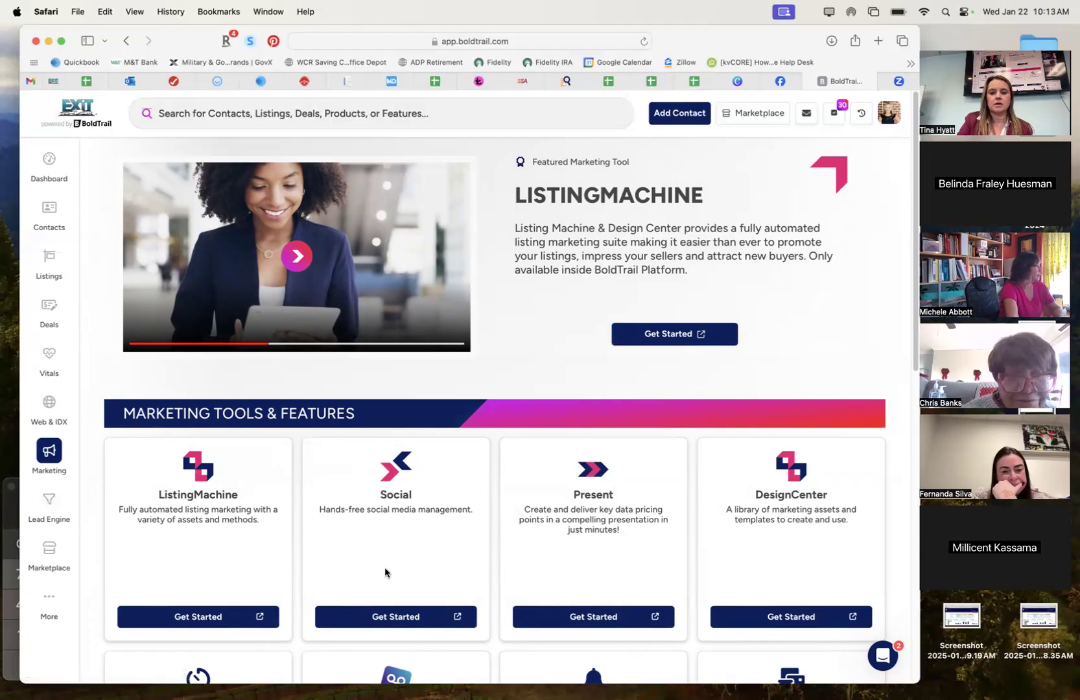
drag(916, 304, 917, 430)
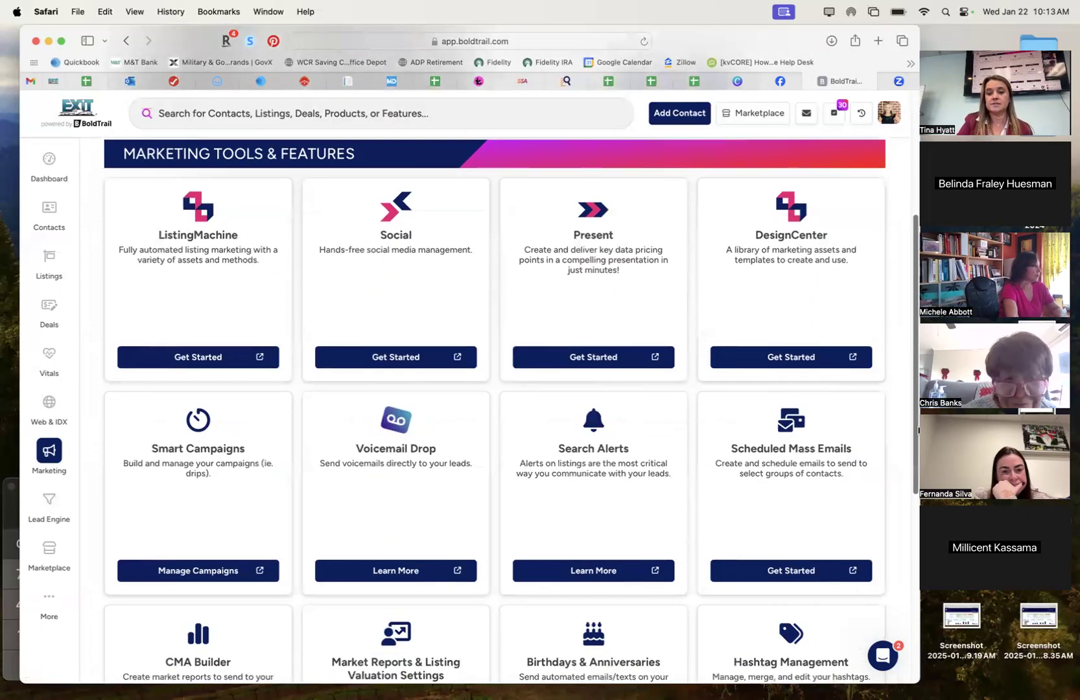
drag(918, 429, 916, 410)
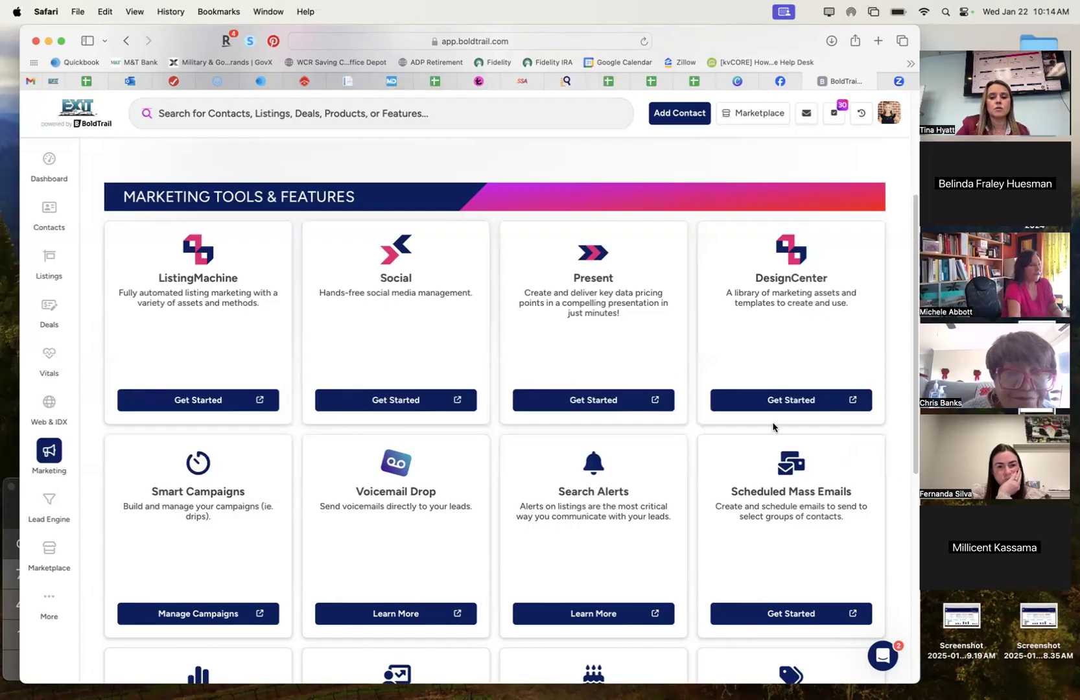
click(576, 406)
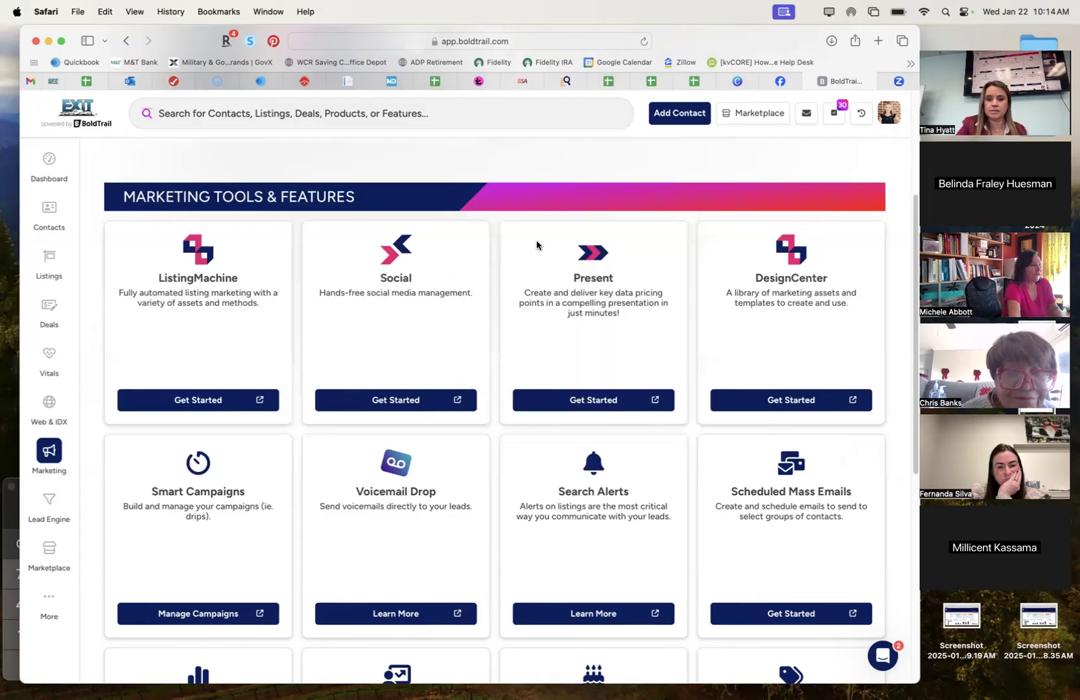
Launch Present and browse its Seller, Buyer and Anyone presentation type cards.
click(603, 405)
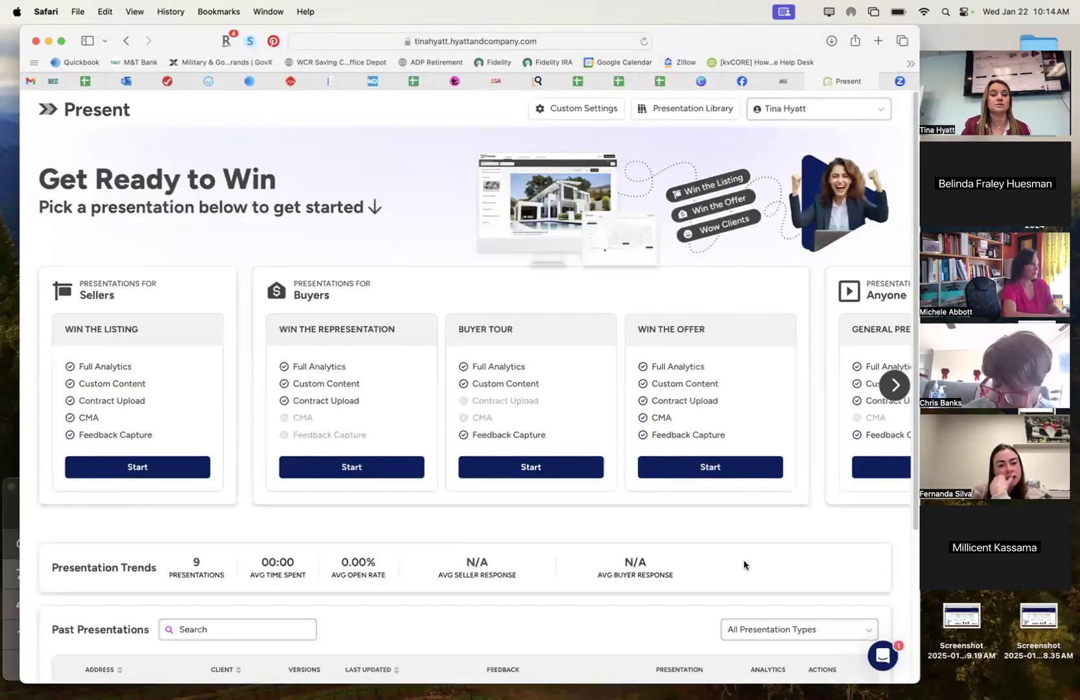
scroll(564, 523, down, 2)
scroll(563, 518, up, 2)
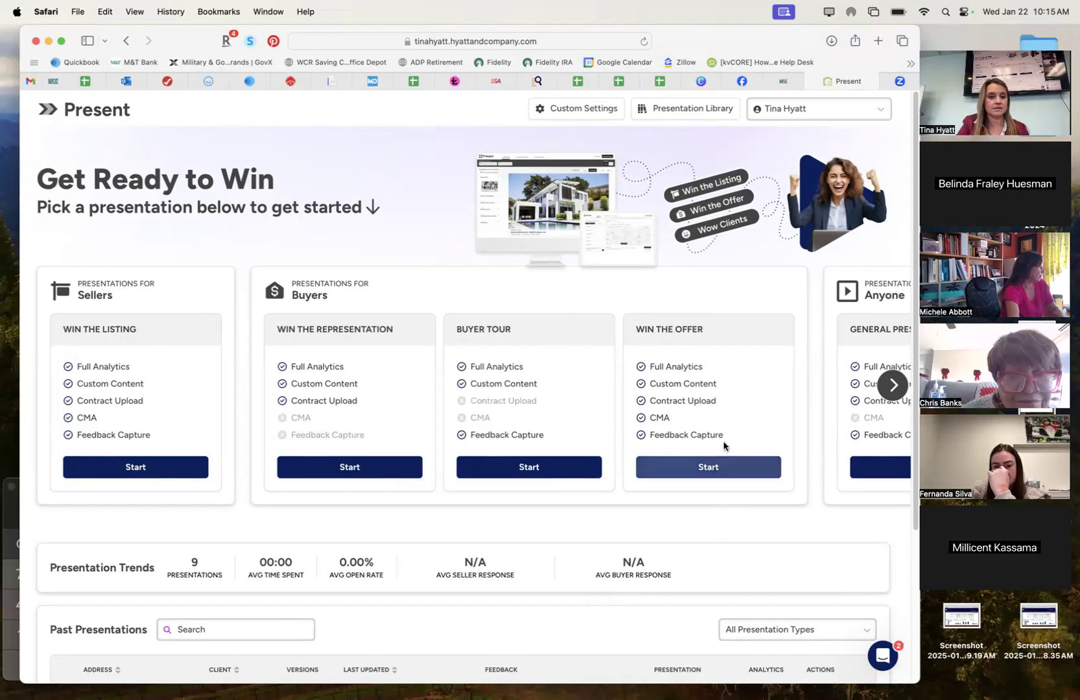
scroll(693, 452, right, 1)
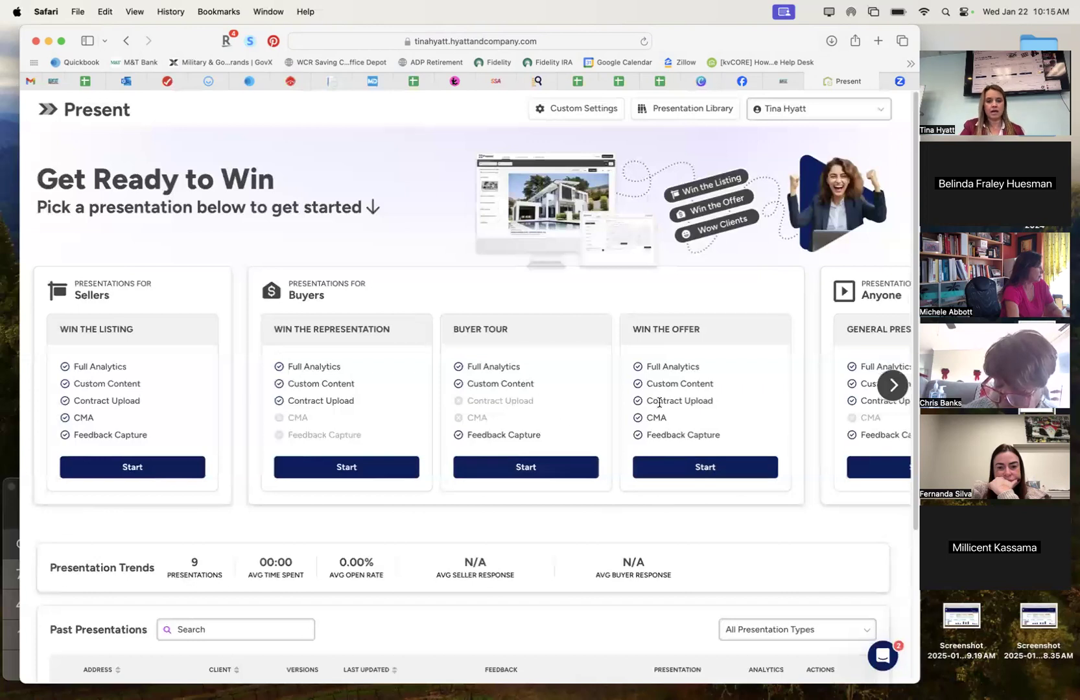
click(893, 385)
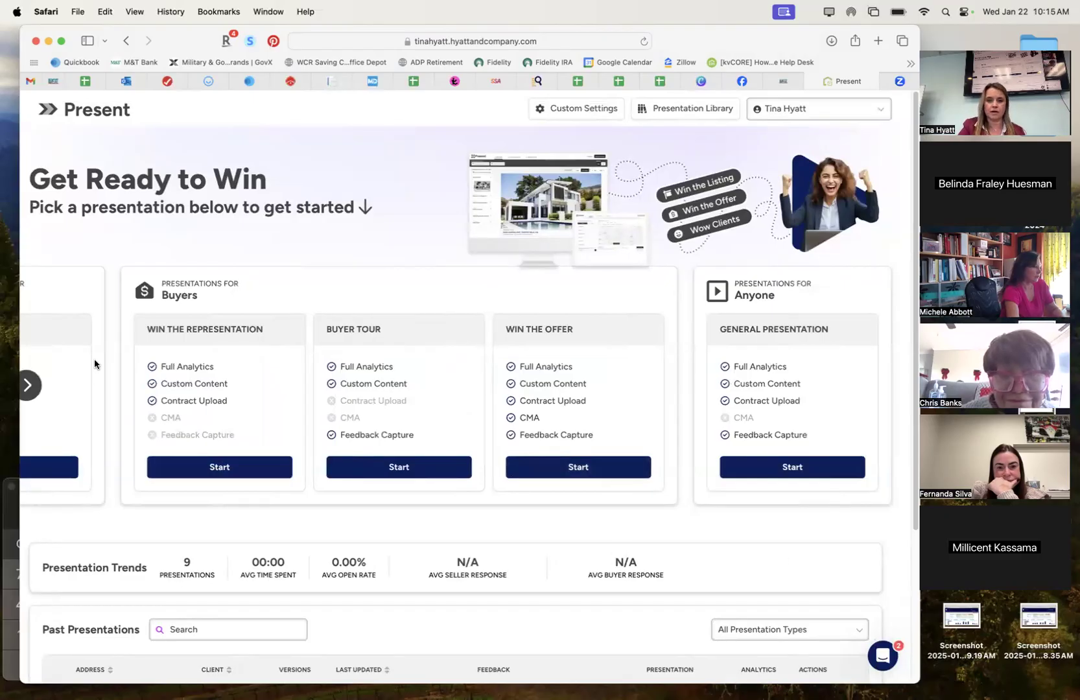
click(30, 385)
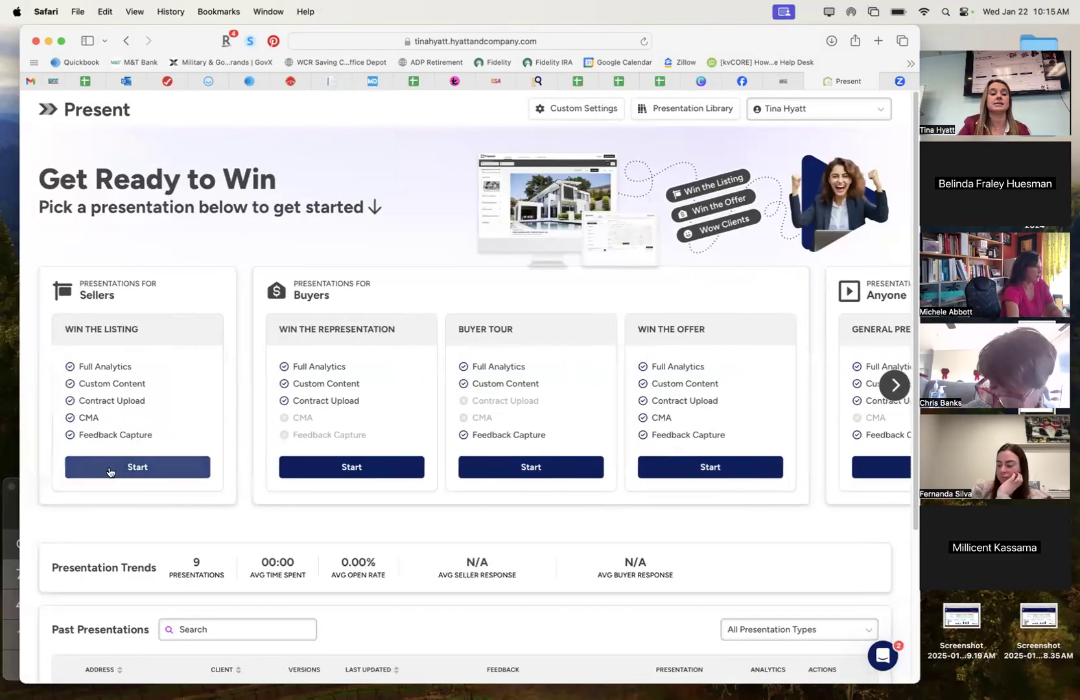
scroll(111, 475, down, 5)
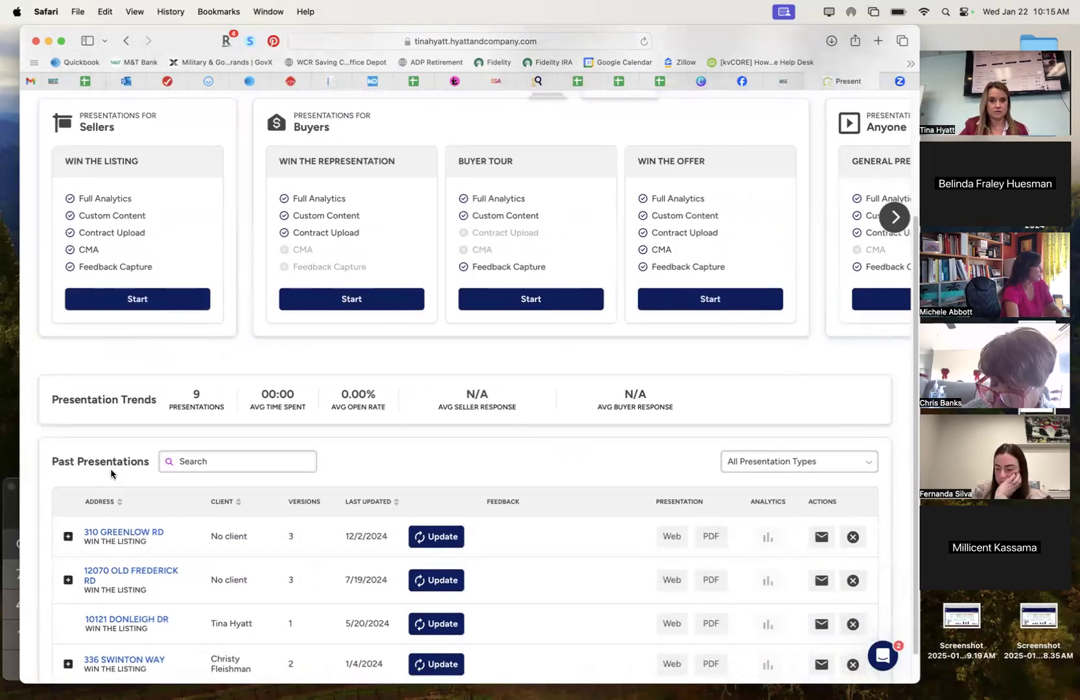
scroll(111, 474, up, 4)
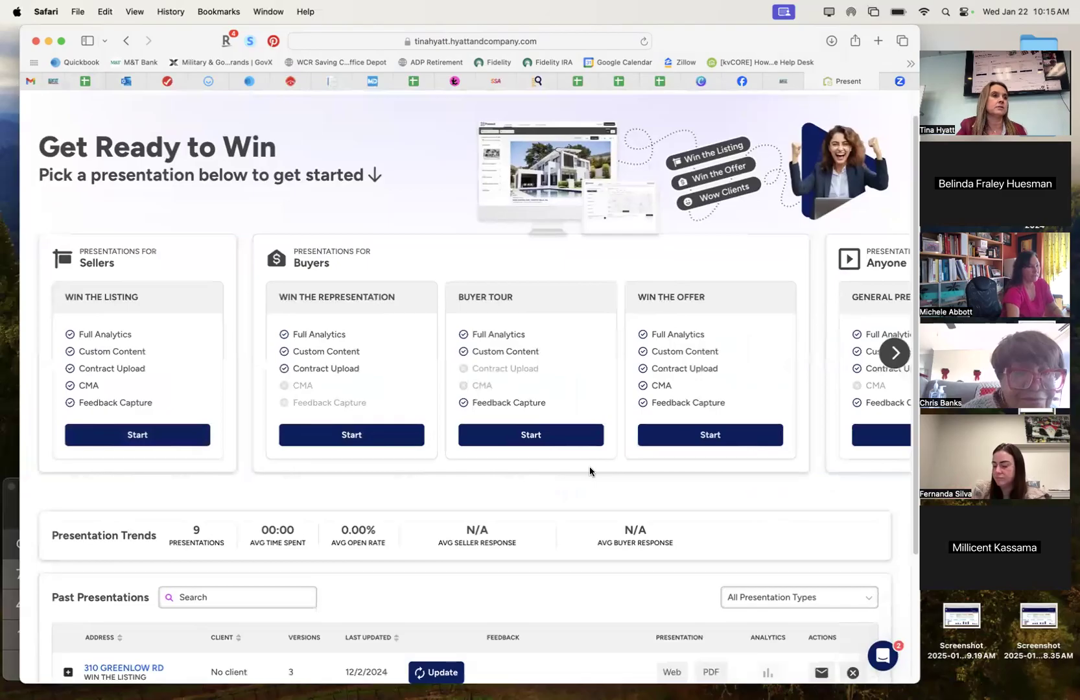
scroll(588, 465, up, 1)
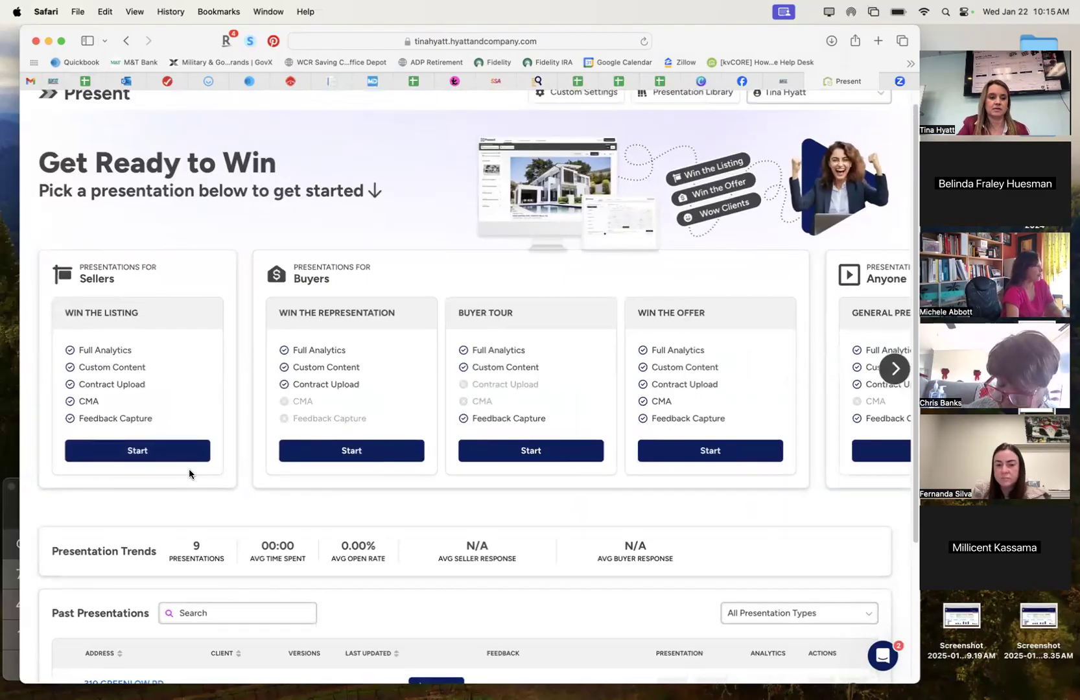
scroll(136, 465, up, 1)
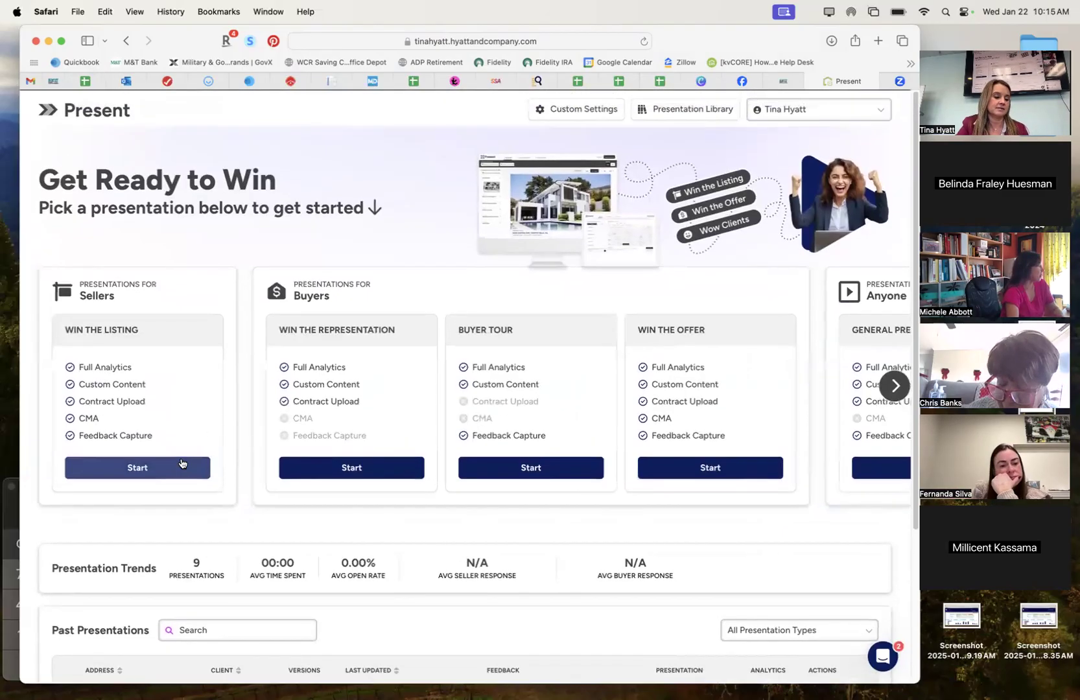
Start a Win the Listing seller presentation to reach the Build CMA address step.
click(141, 468)
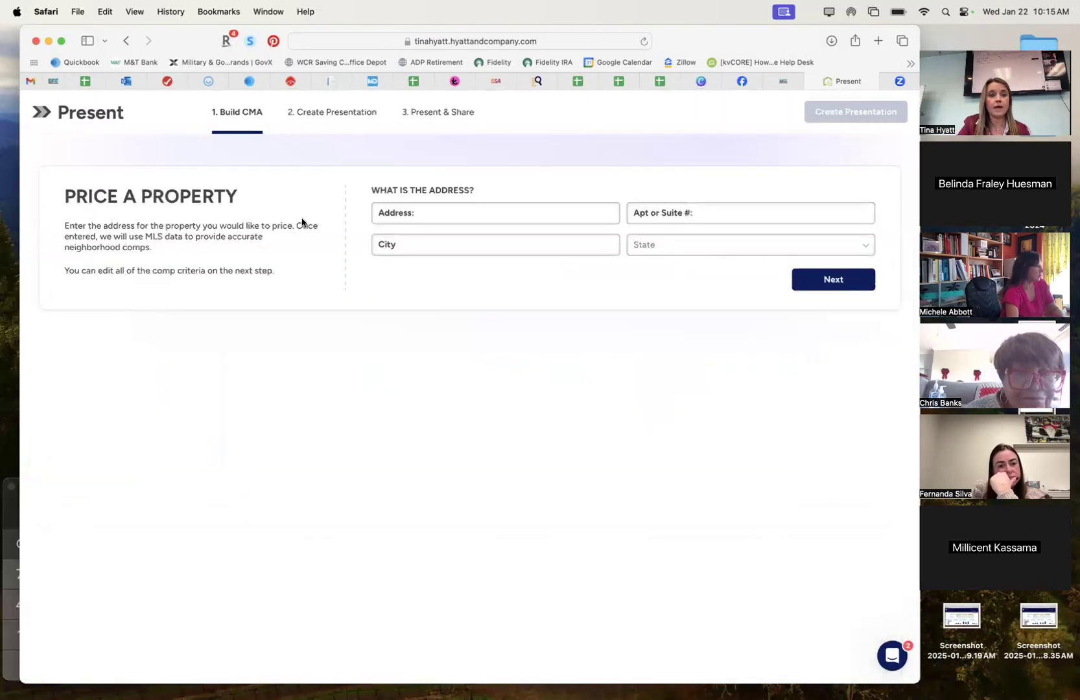
drag(228, 102, 507, 121)
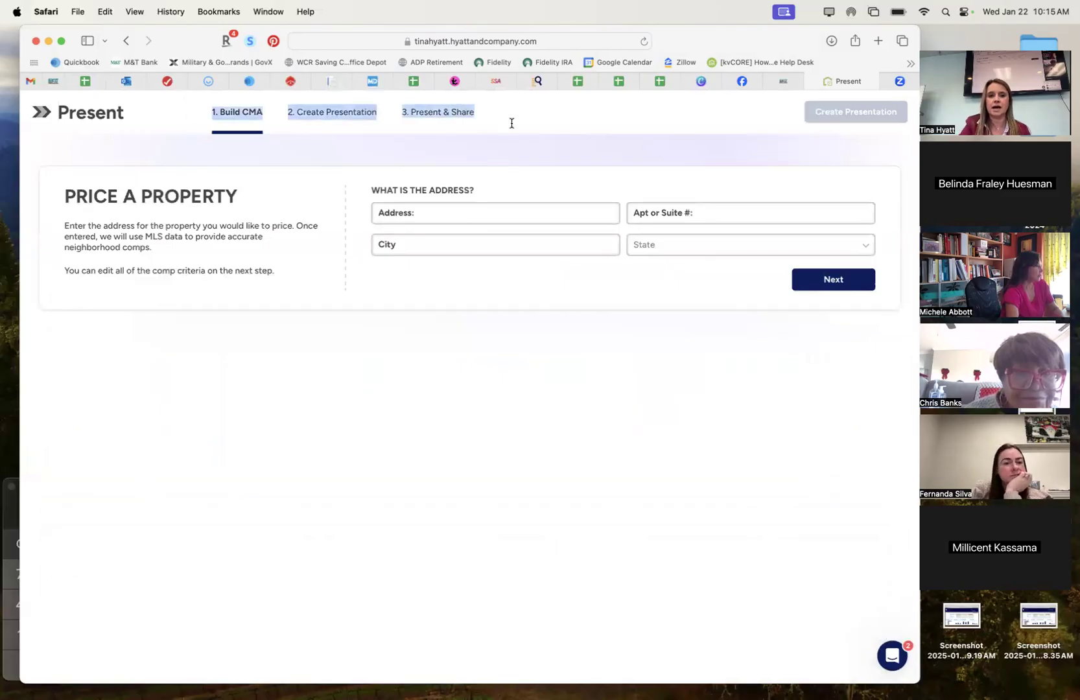
click(512, 120)
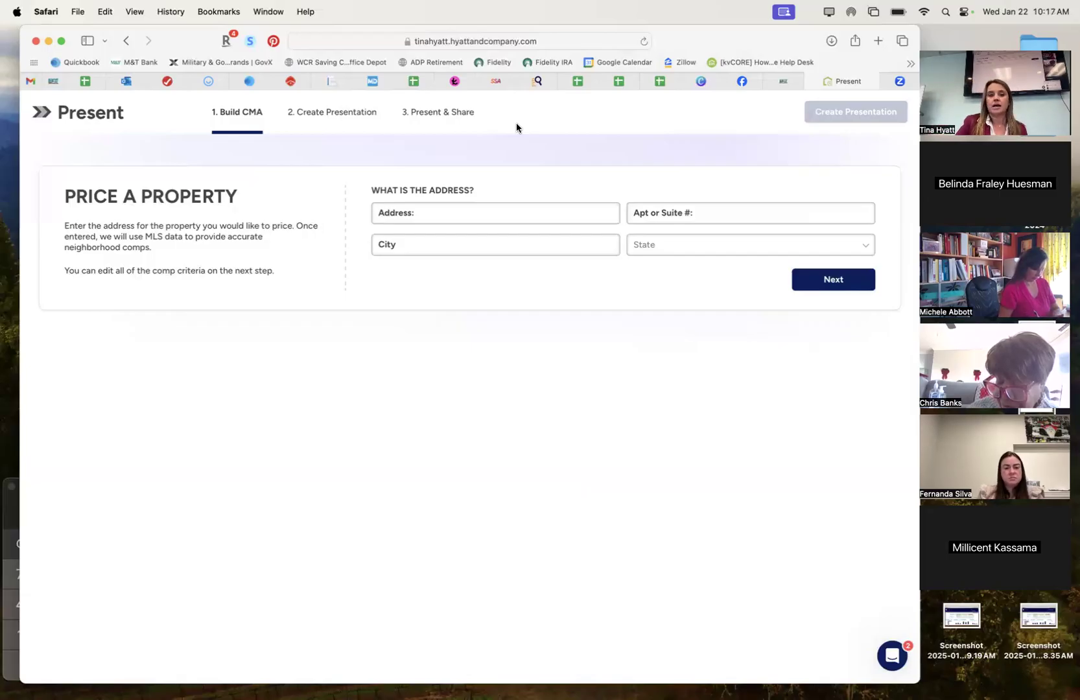
click(443, 222)
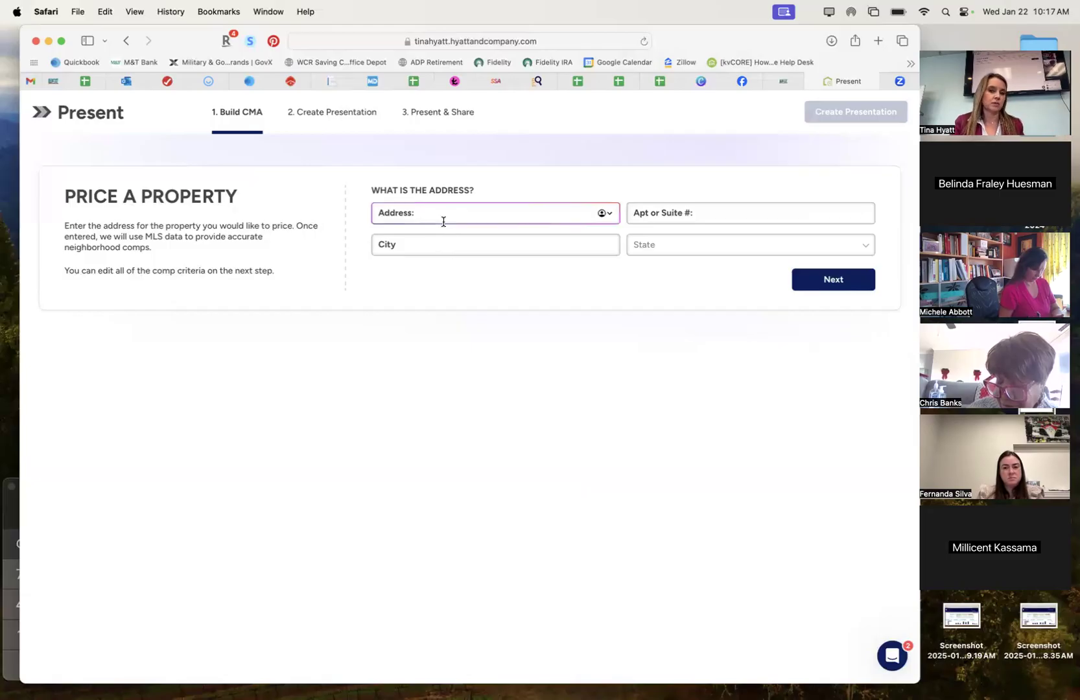
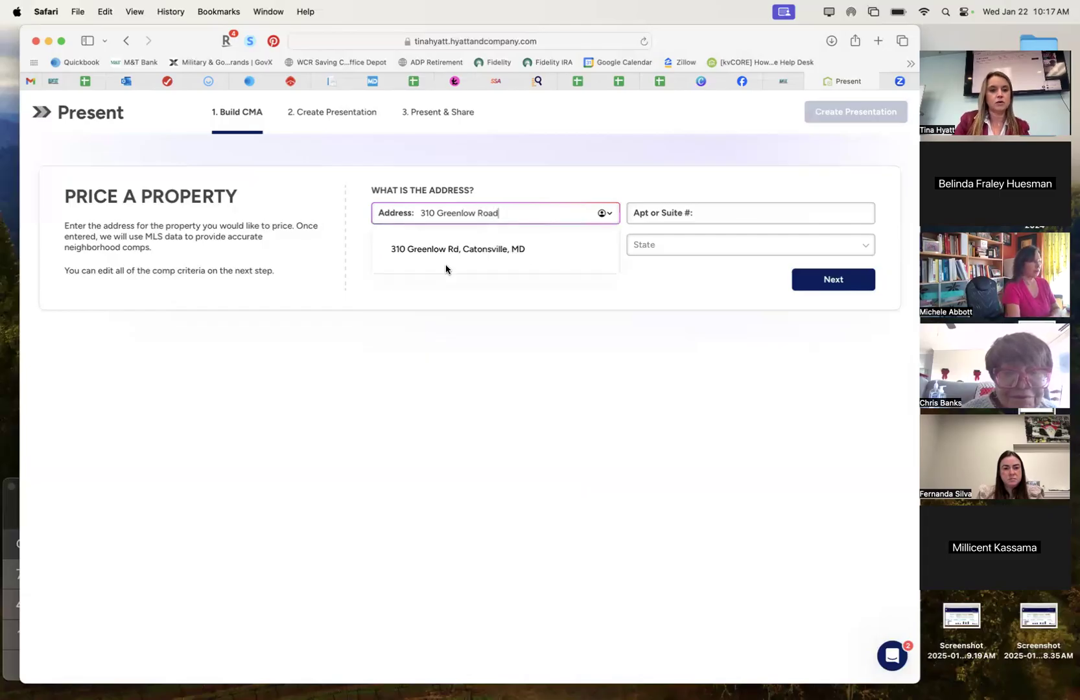
click(452, 252)
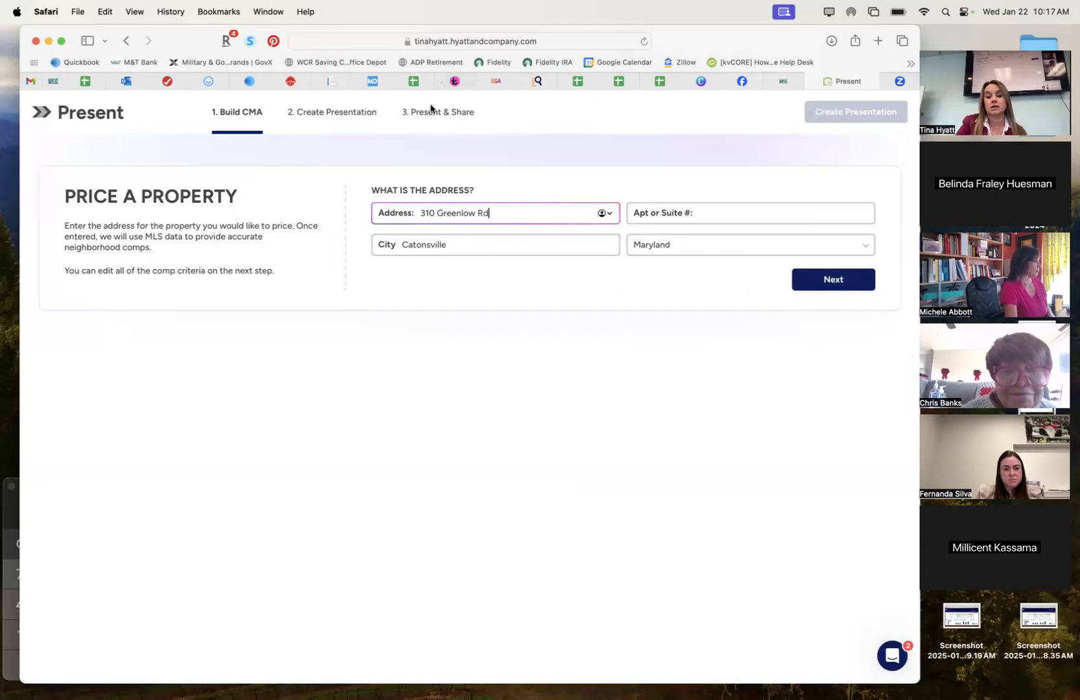
click(830, 279)
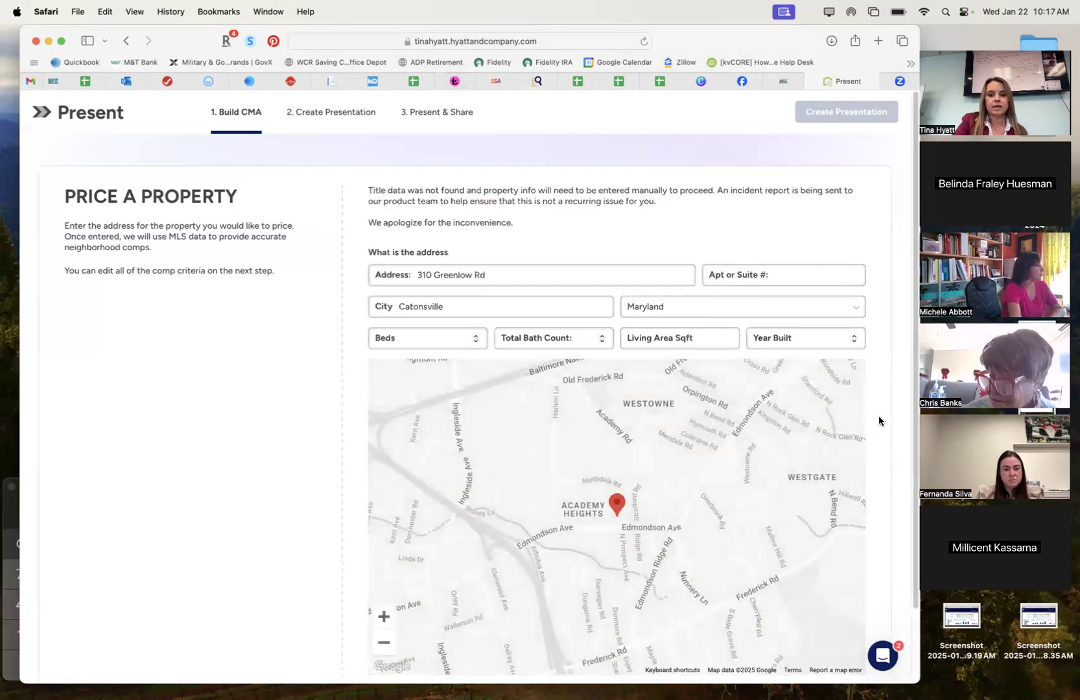
scroll(878, 418, down, 2)
scroll(879, 420, down, 1)
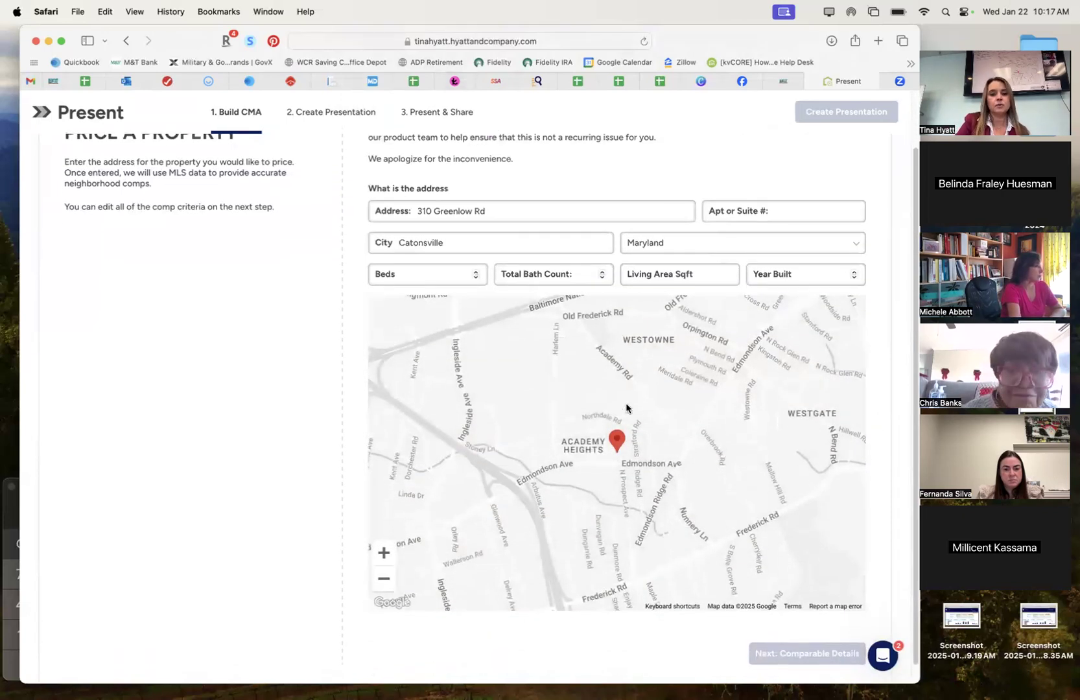
scroll(236, 378, up, 2)
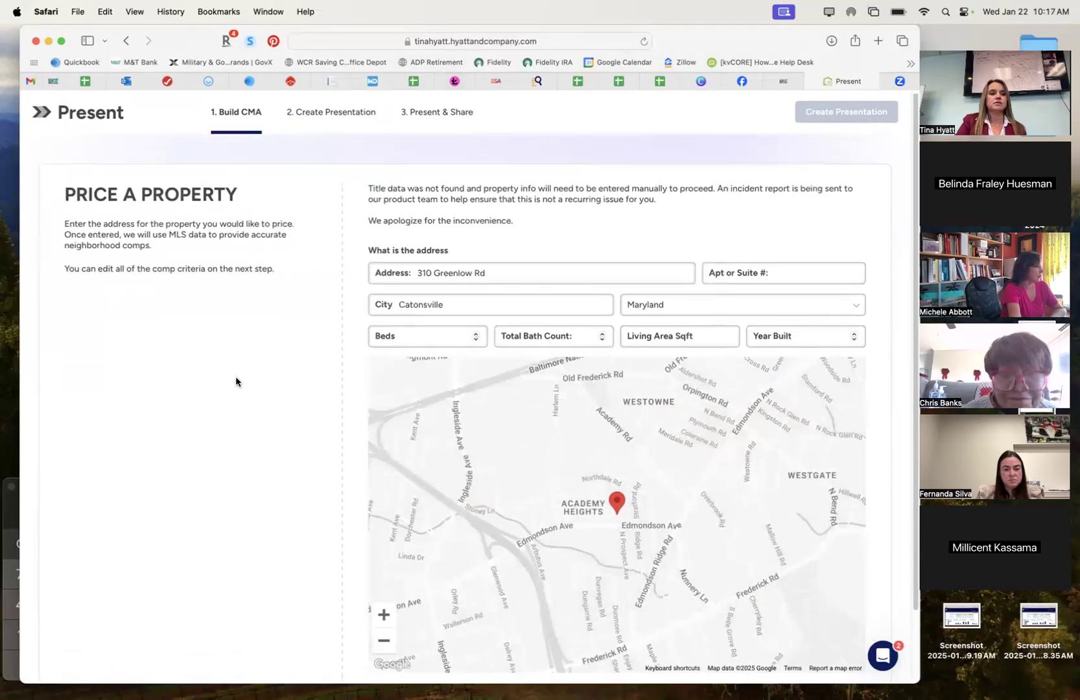
scroll(235, 379, down, 2)
scroll(236, 382, down, 1)
Record 3 beds, 2 baths, 1,073 sq ft living area and year built 1954.
click(455, 265)
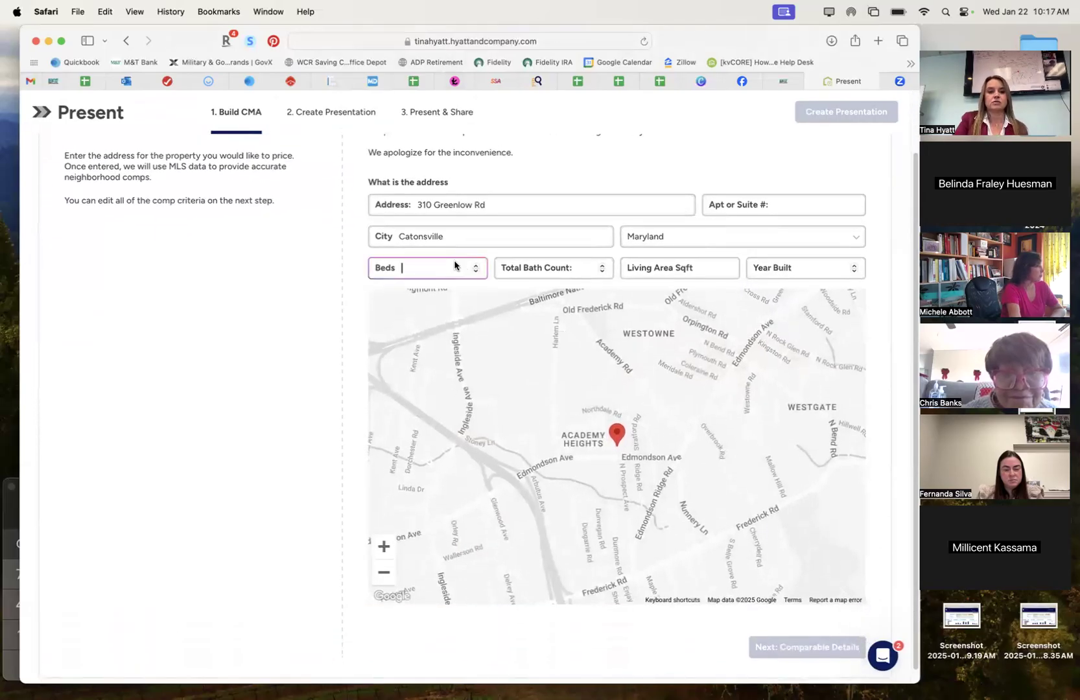
click(590, 263)
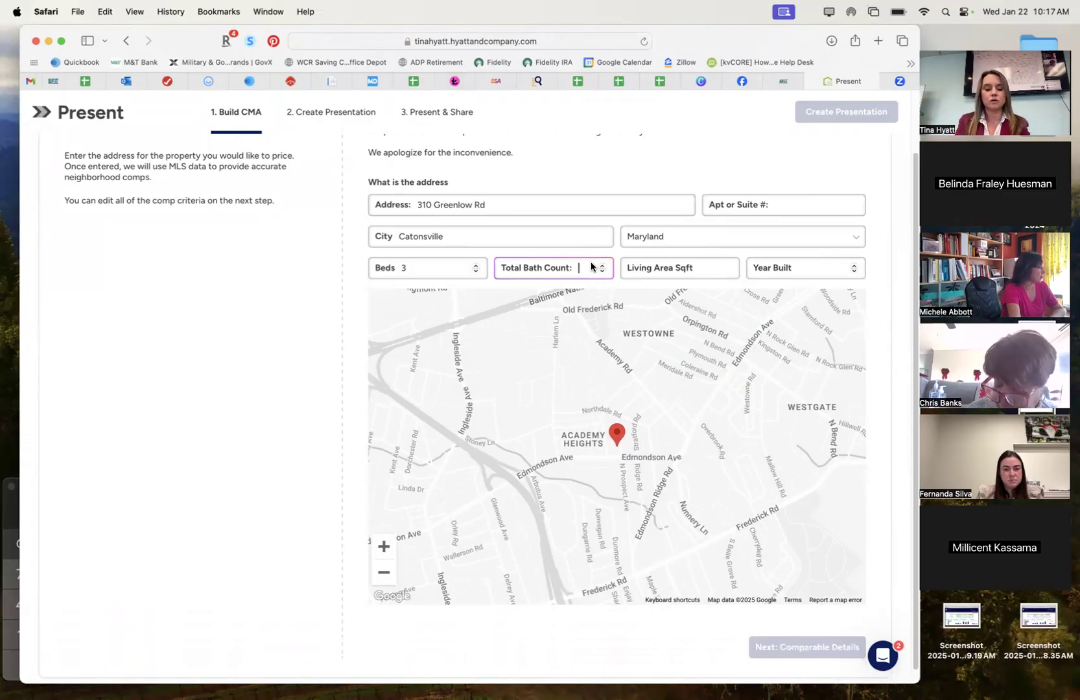
key(Tab)
text(1,073)
key(Tab)
text(1954)
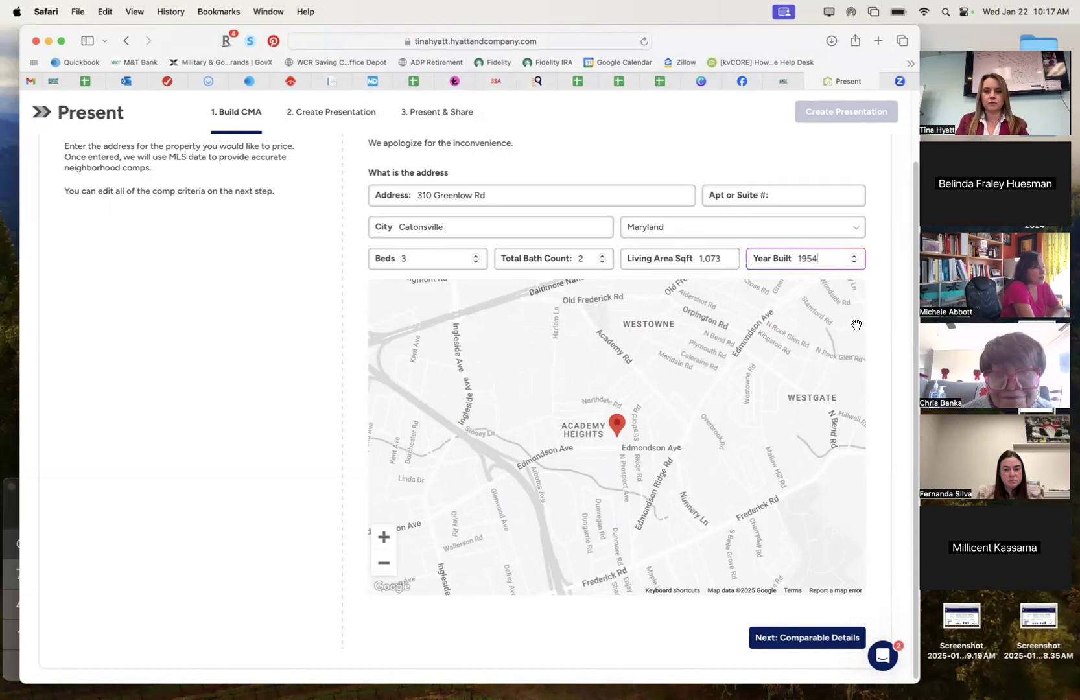
scroll(896, 334, down, 1)
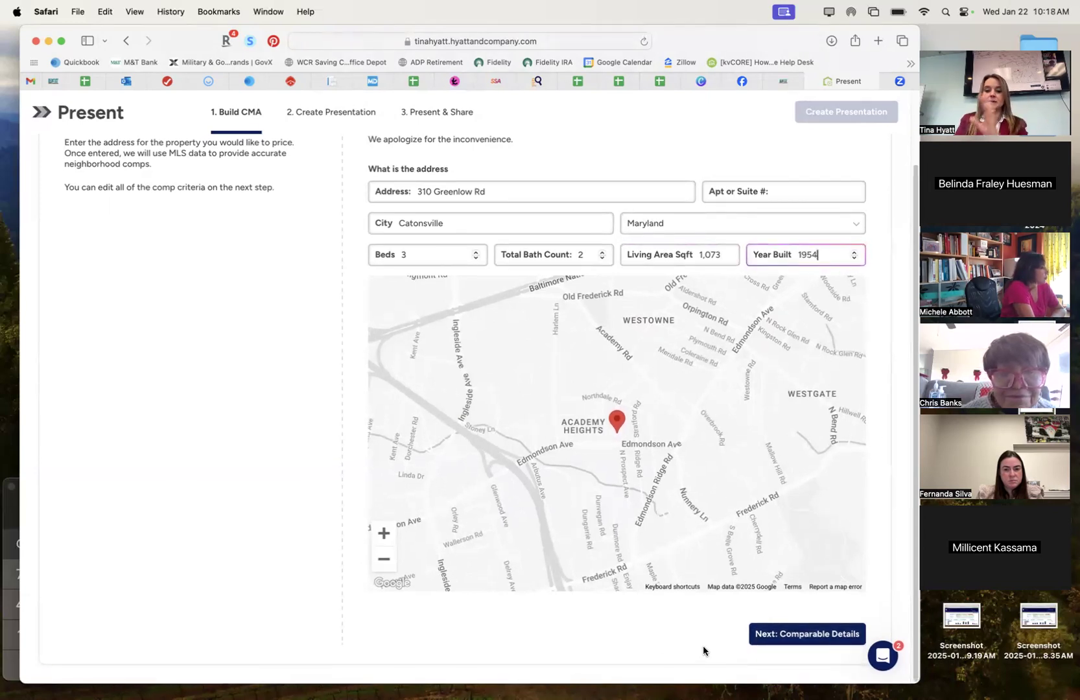
Continue to Comparable Details and set the search radius to 0.5 mile.
click(813, 635)
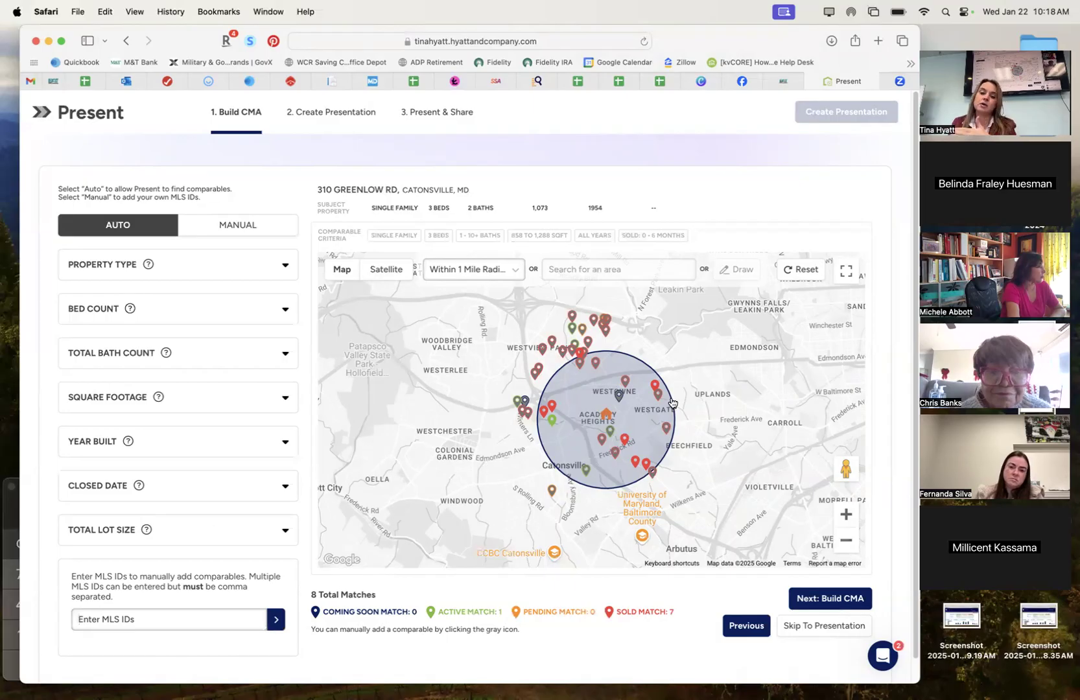
click(513, 268)
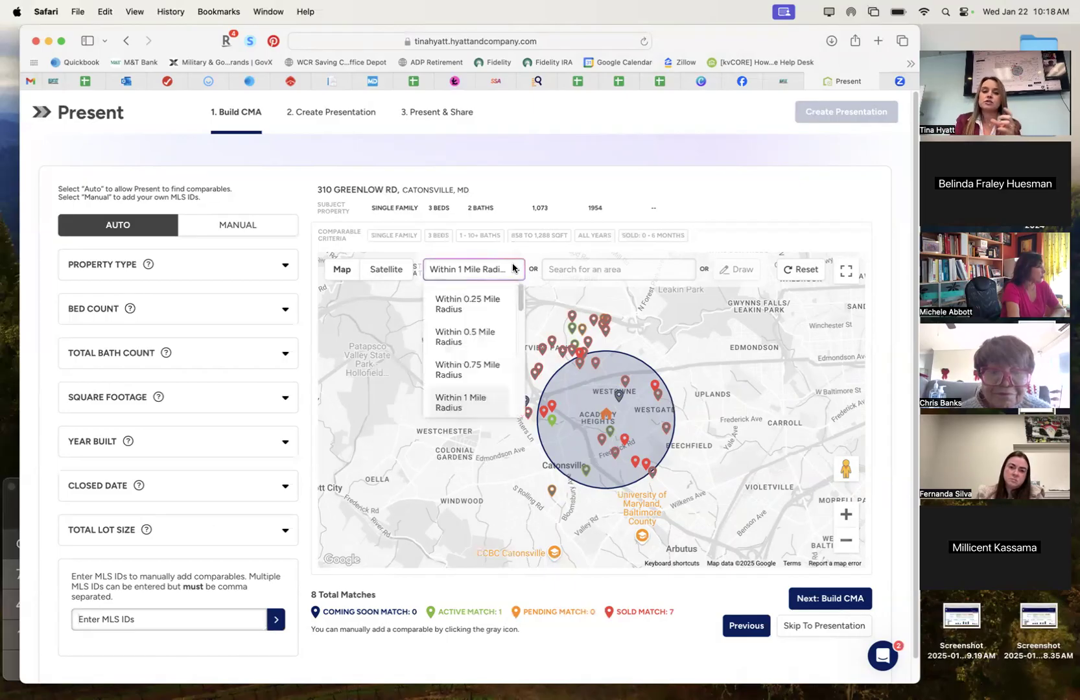
click(484, 340)
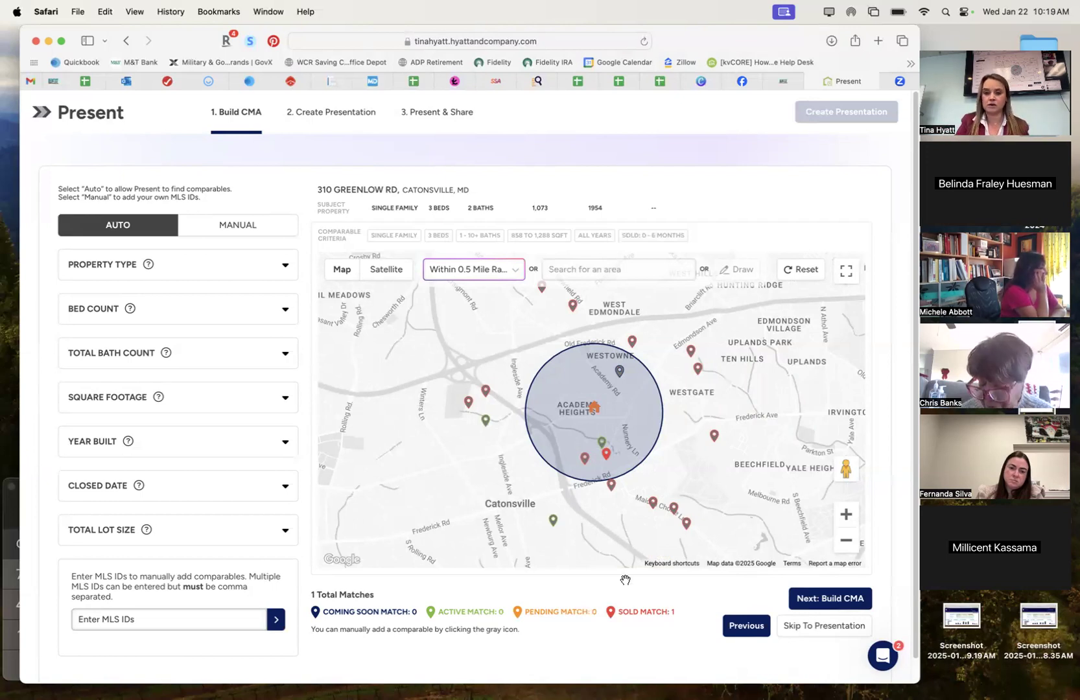
Switch to drawing a custom comp area and centre the zoomed map on Academy Heights.
click(514, 269)
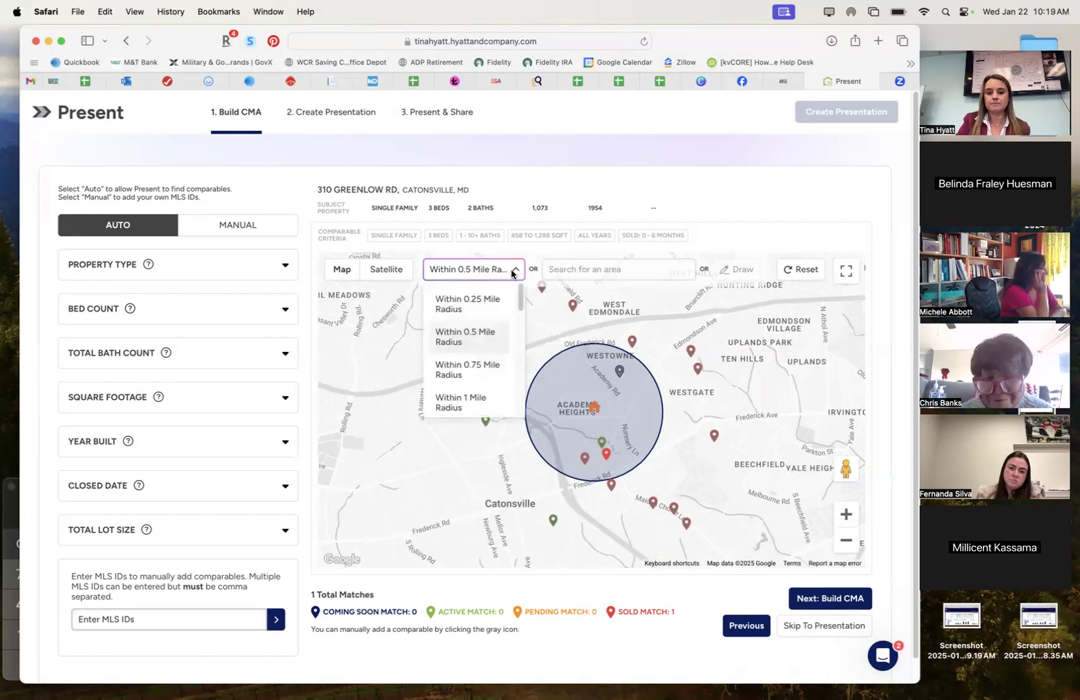
scroll(483, 366, down, 3)
scroll(482, 369, up, 4)
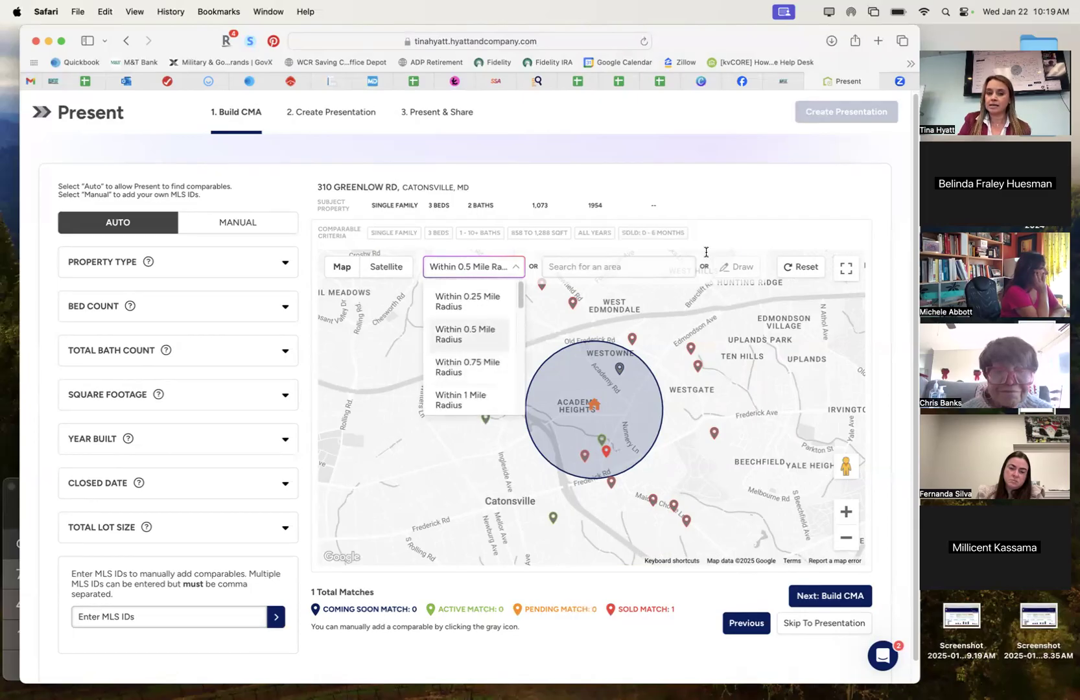
click(737, 267)
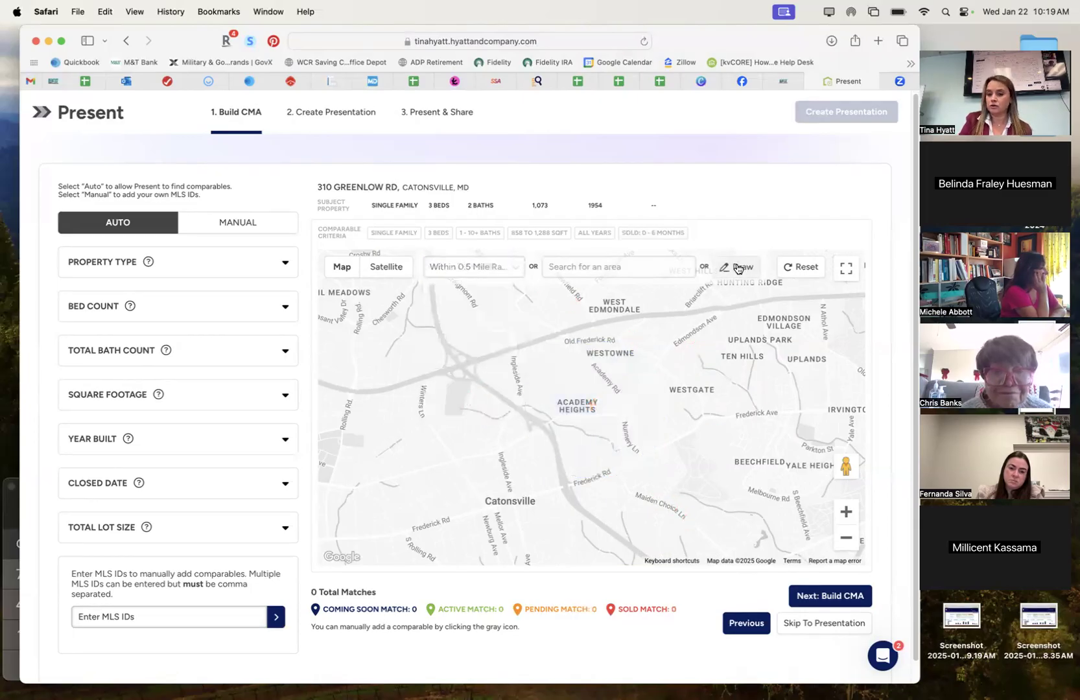
click(845, 513)
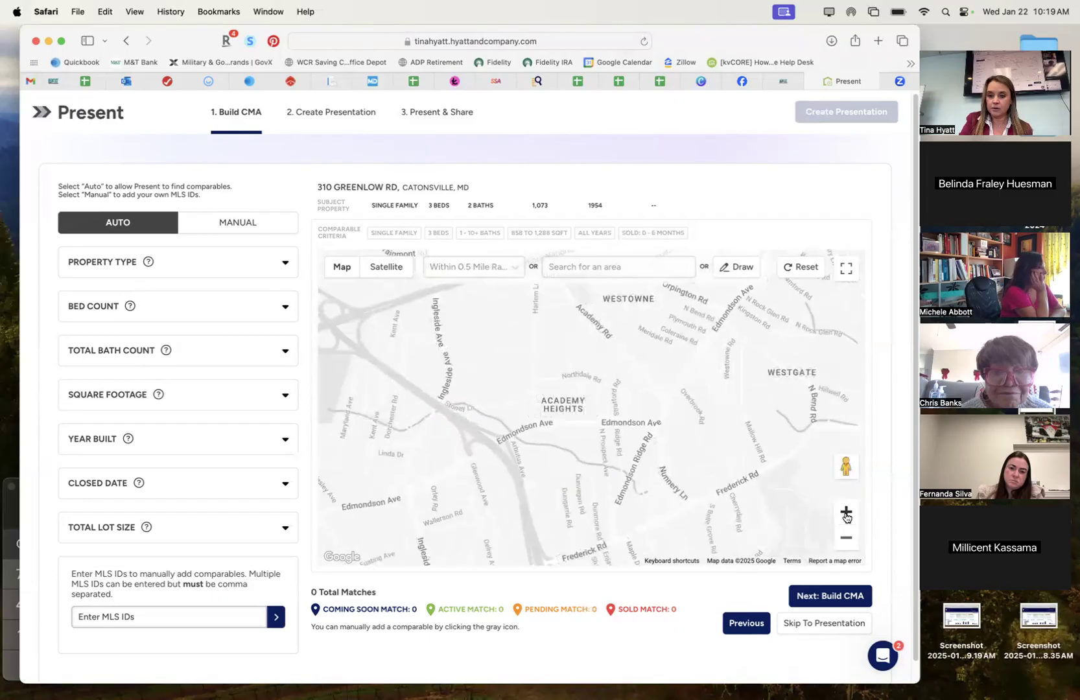
drag(608, 378, 606, 411)
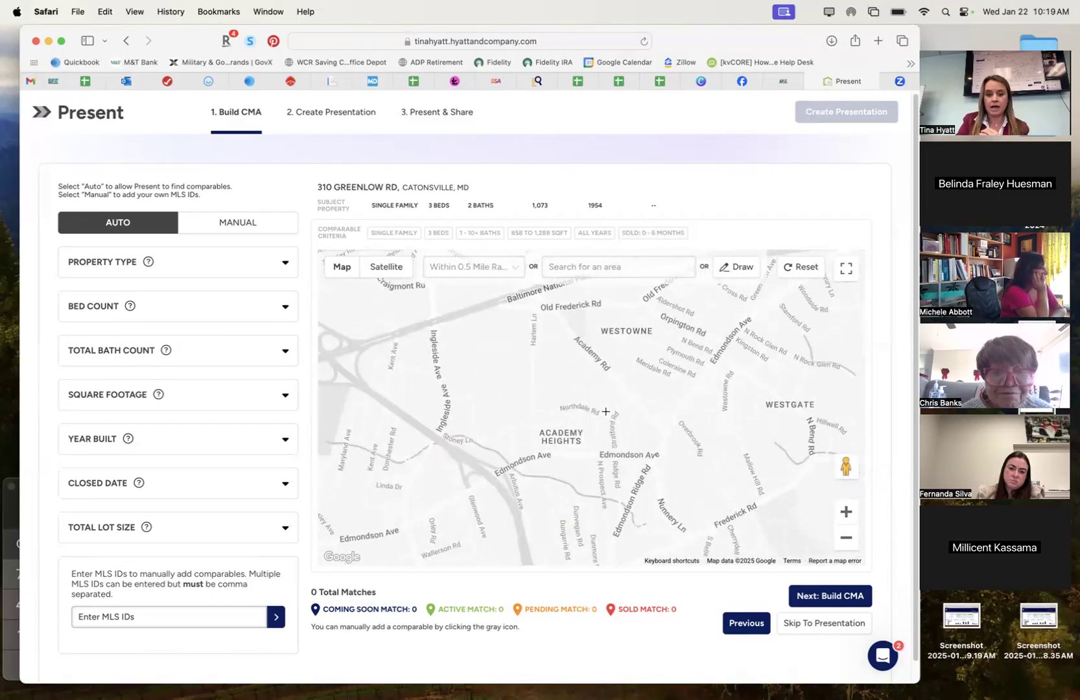
Draw a closed comp polygon from Academy Rd along Edmondson Ave to west of Northdale Rd.
click(605, 367)
click(663, 434)
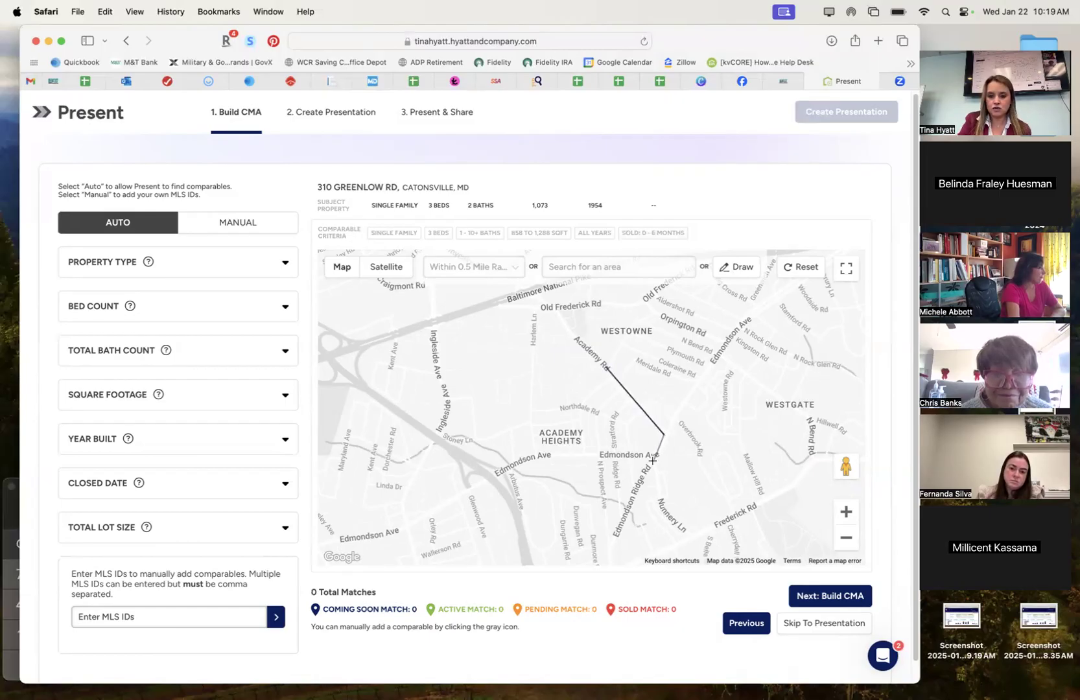
click(653, 457)
click(533, 457)
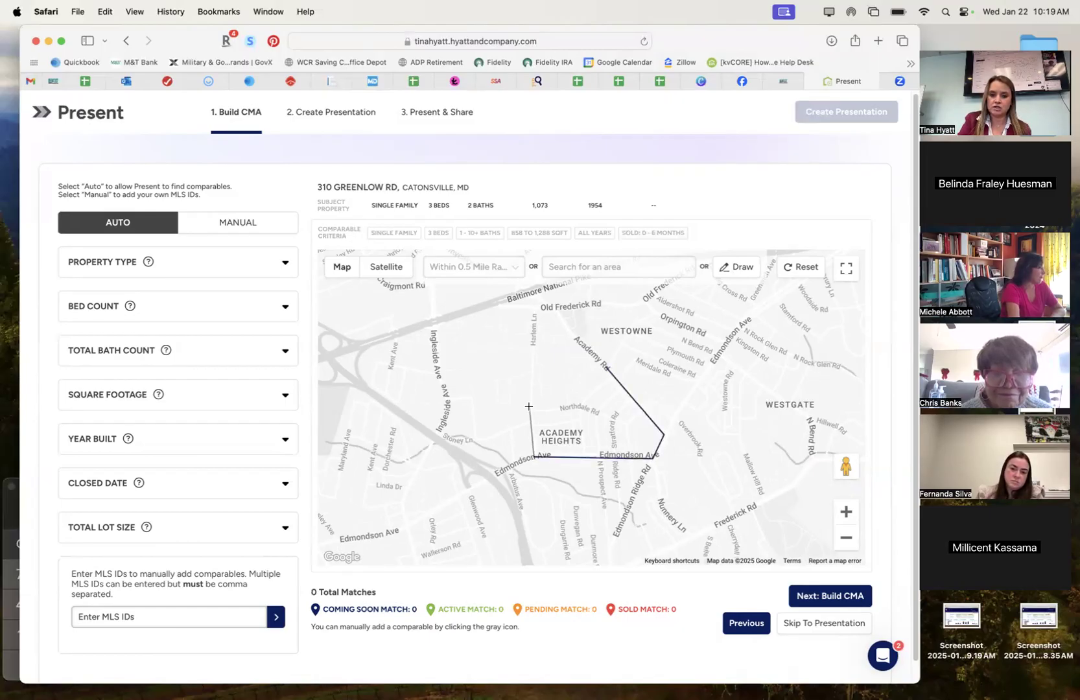
click(530, 404)
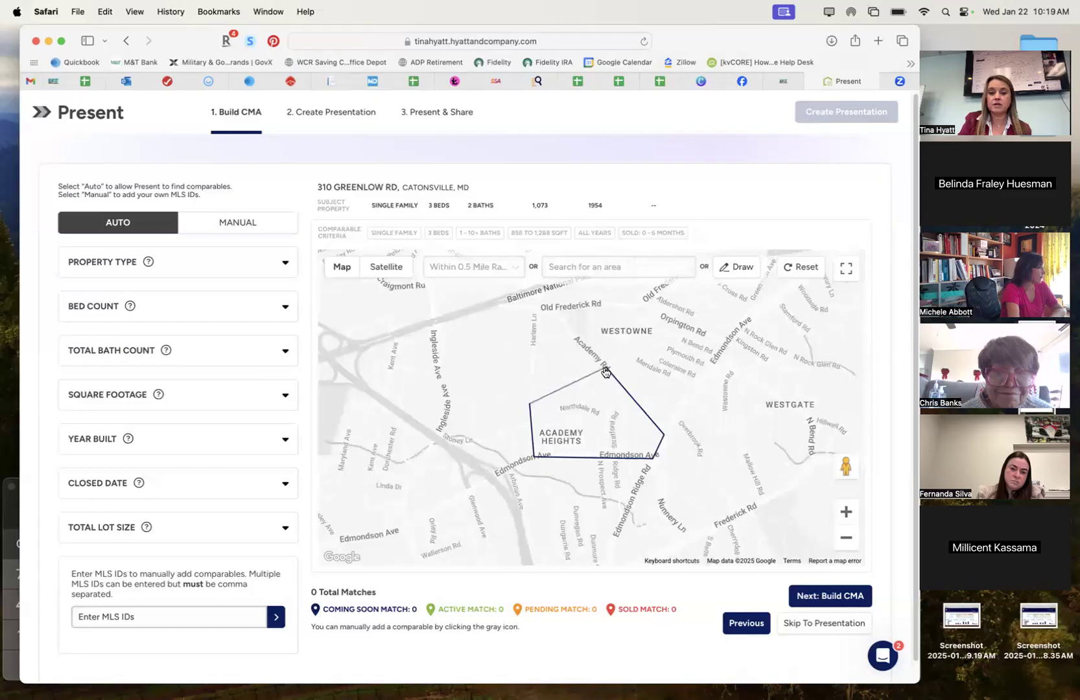
click(606, 369)
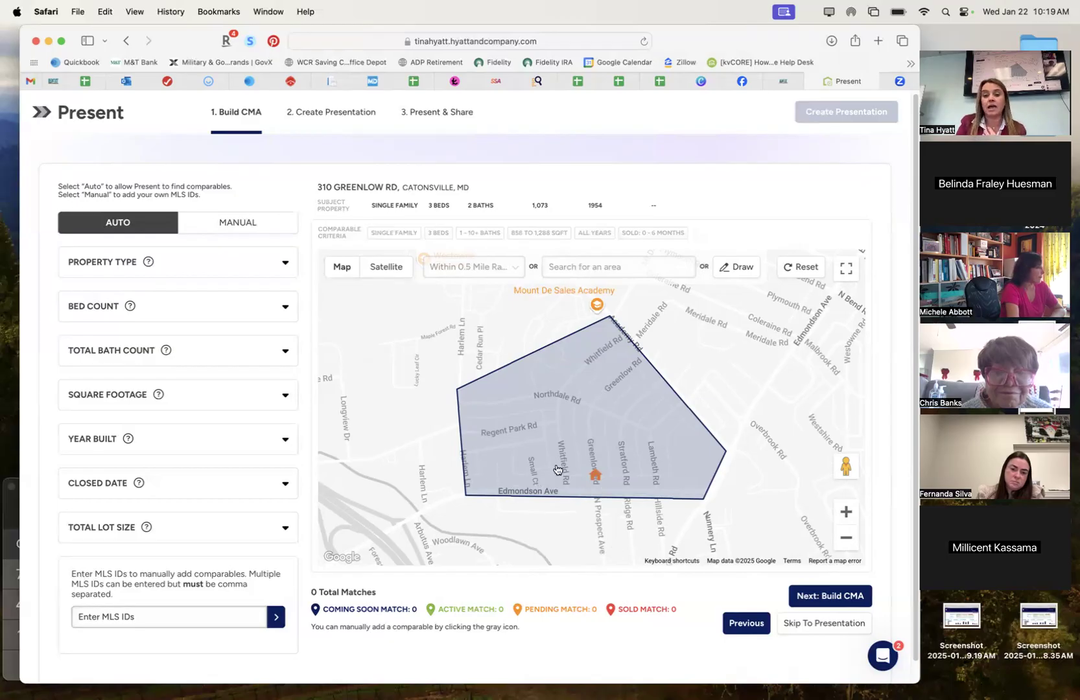
click(666, 234)
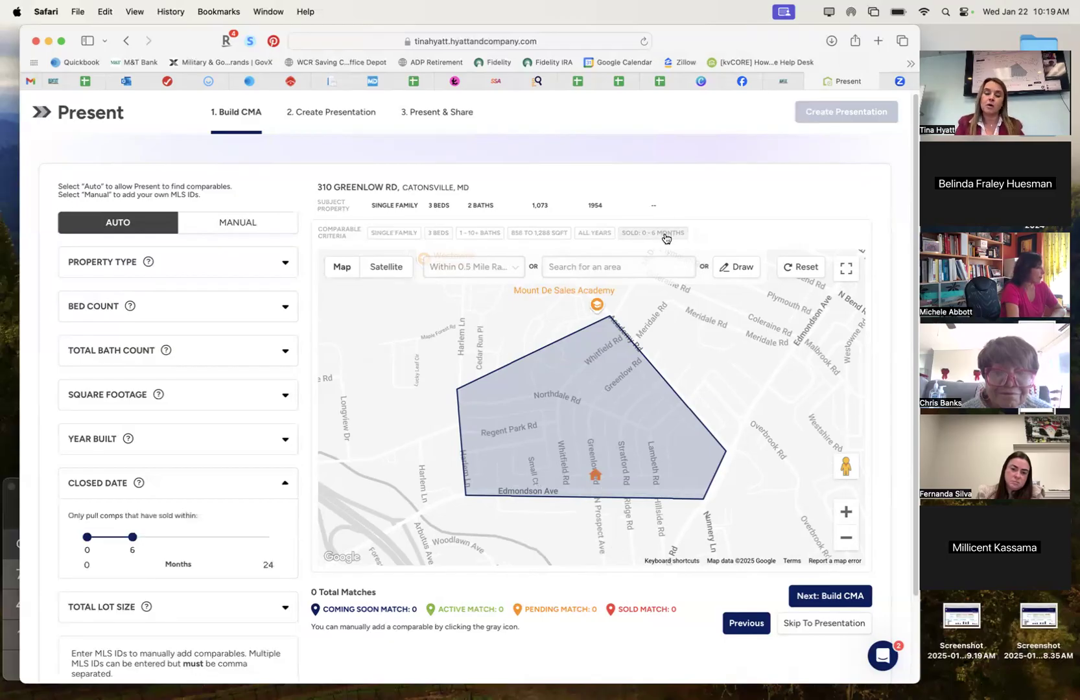
click(670, 238)
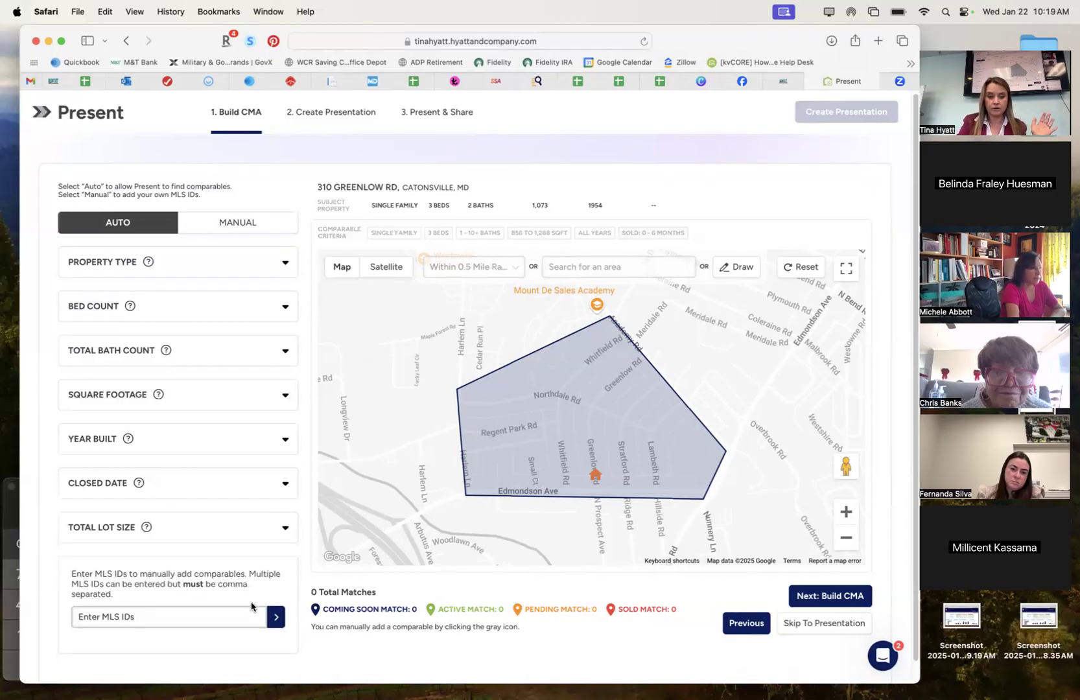
Set the Bath Count Range slider to 3 through 4 baths.
click(267, 482)
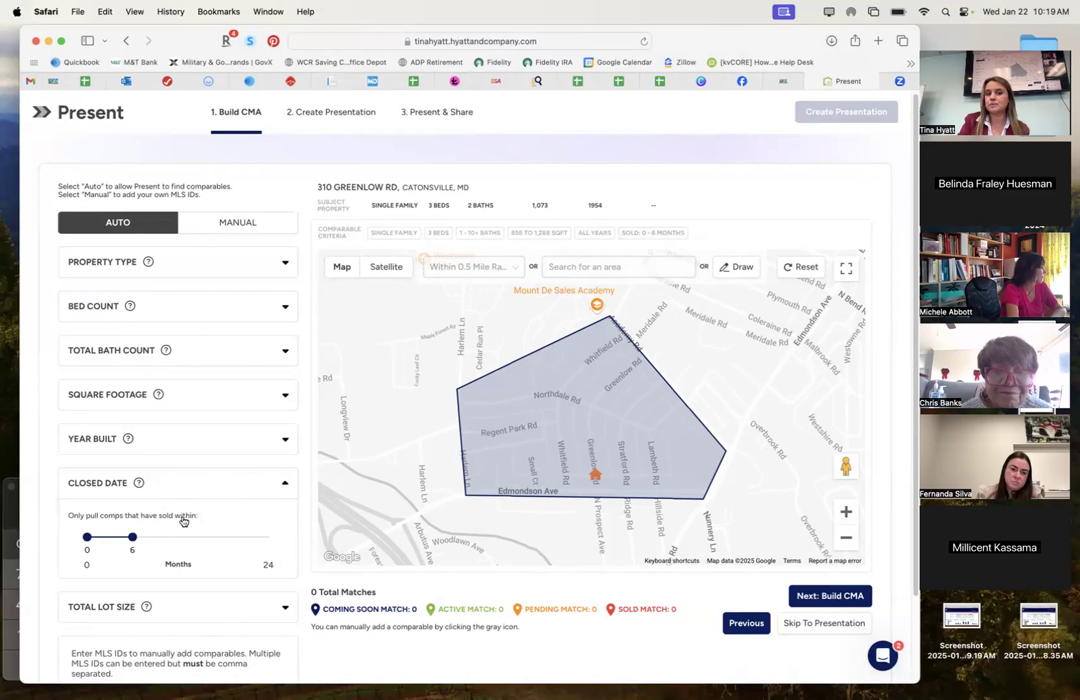
click(284, 350)
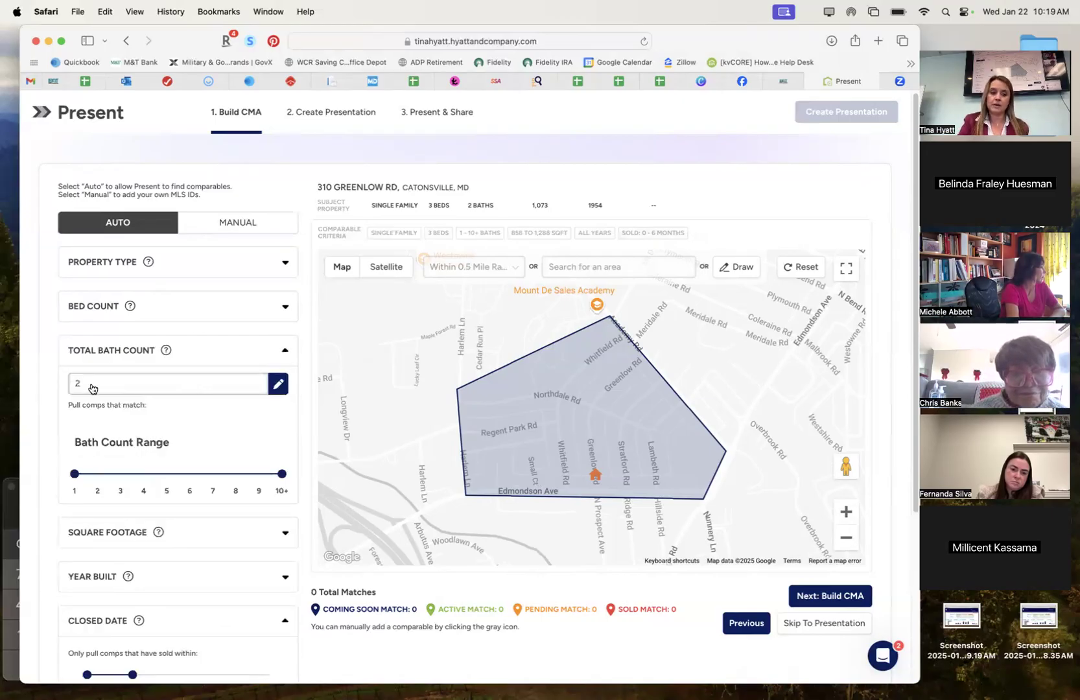
click(118, 475)
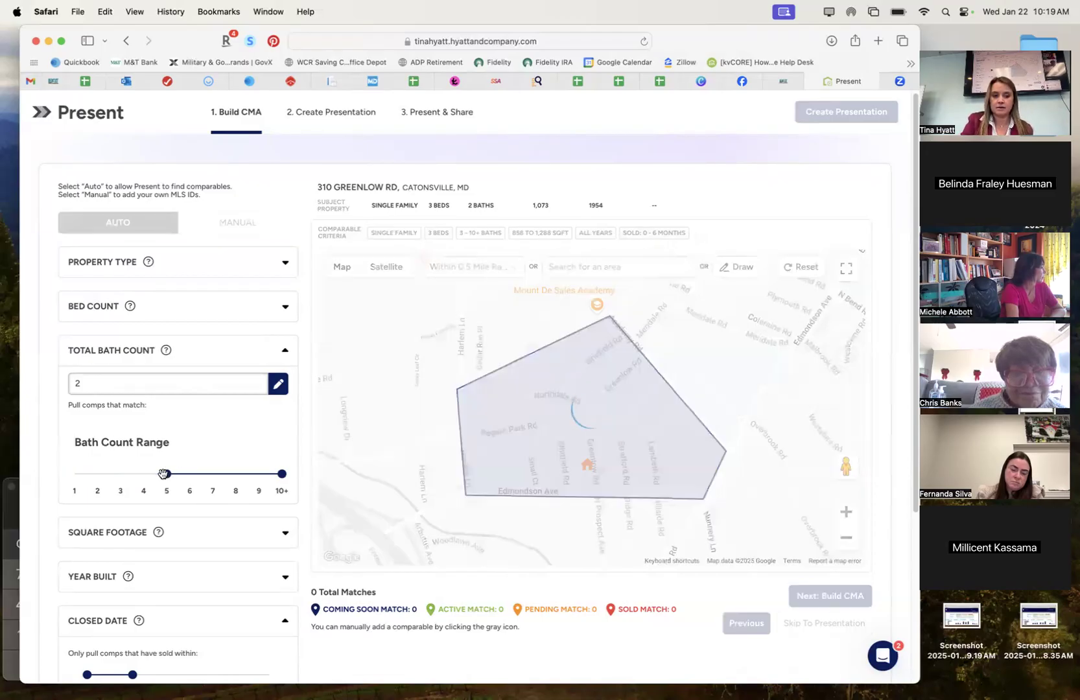
drag(252, 476, 145, 492)
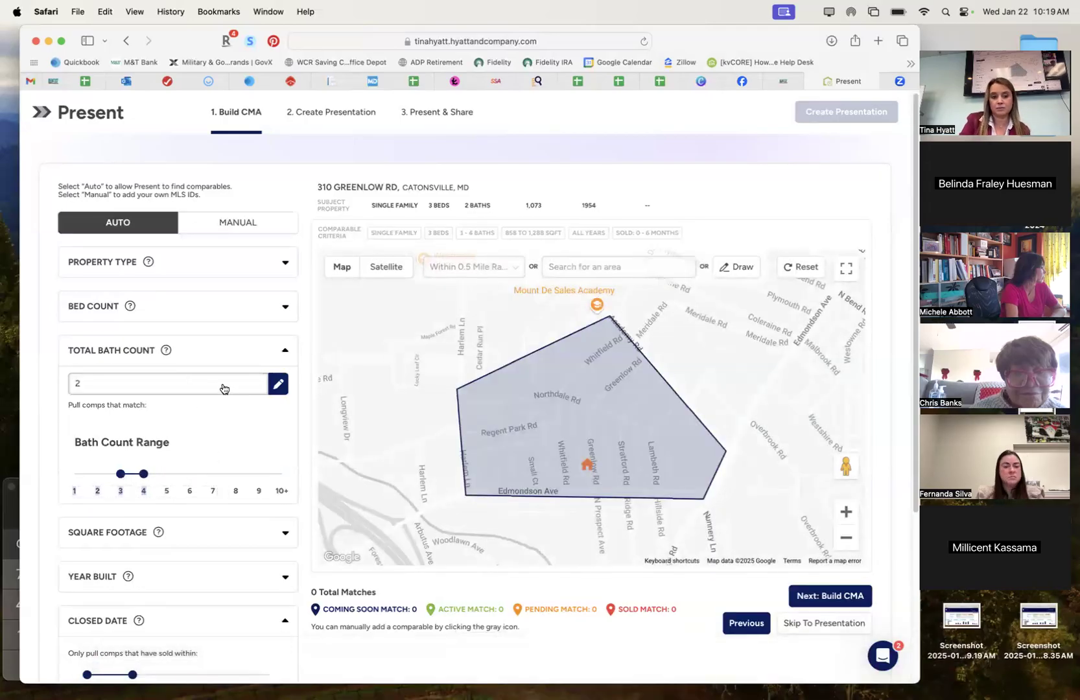
Edit the subject's bath count field, leaving it at 2.
click(278, 384)
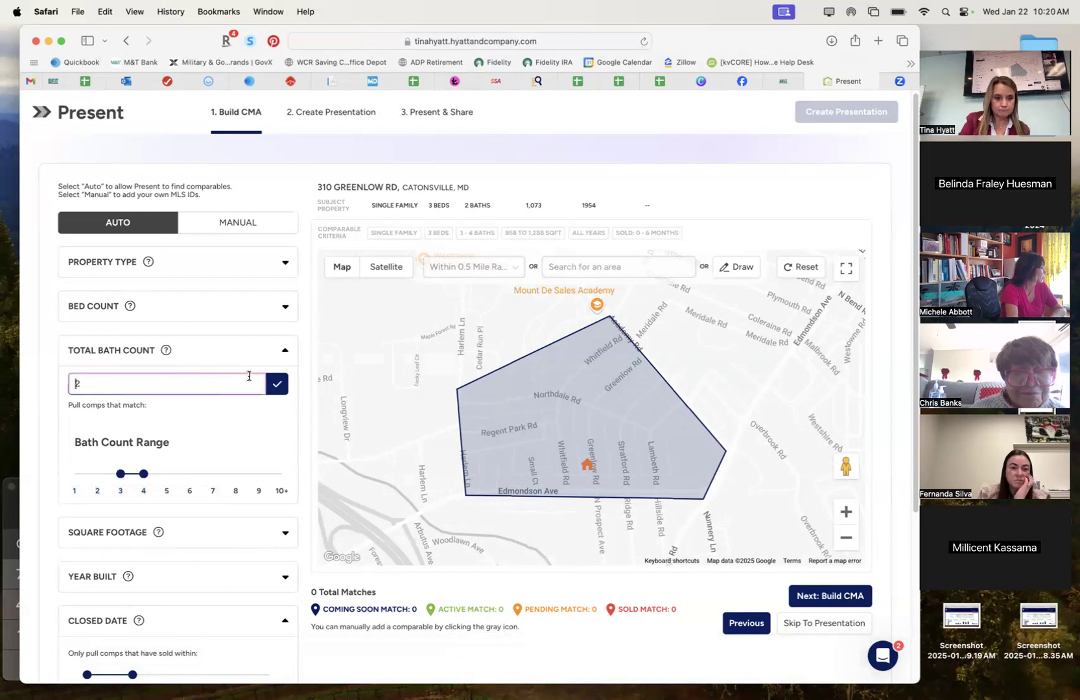
key(Right)
key(BackSpace)
click(285, 392)
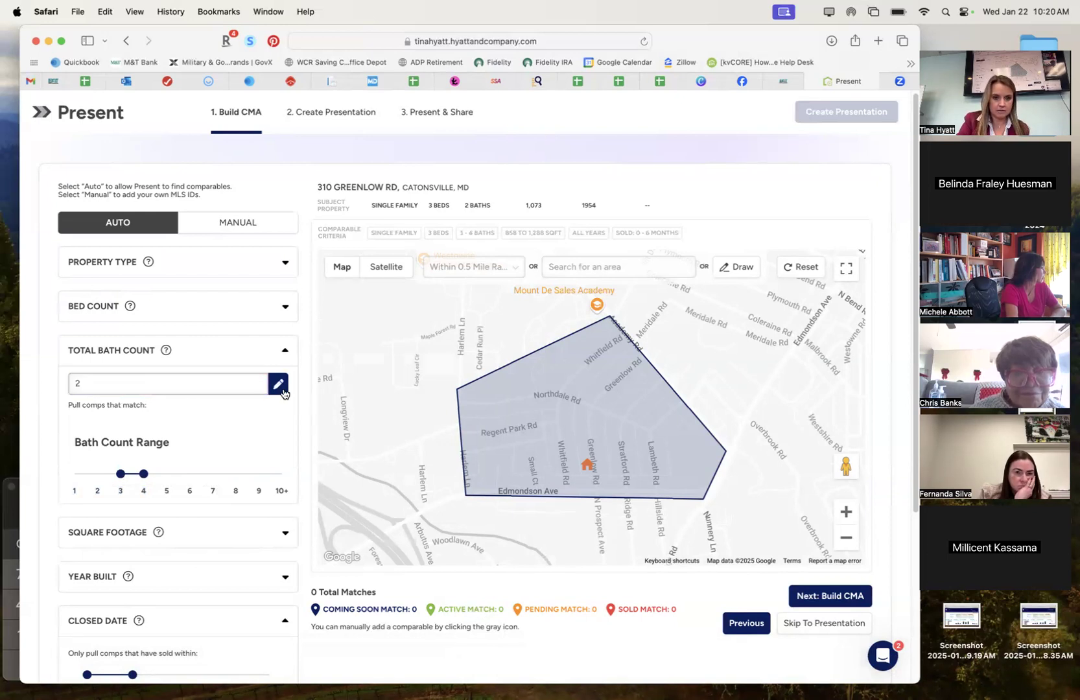
scroll(171, 486, down, 1)
scroll(171, 486, up, 1)
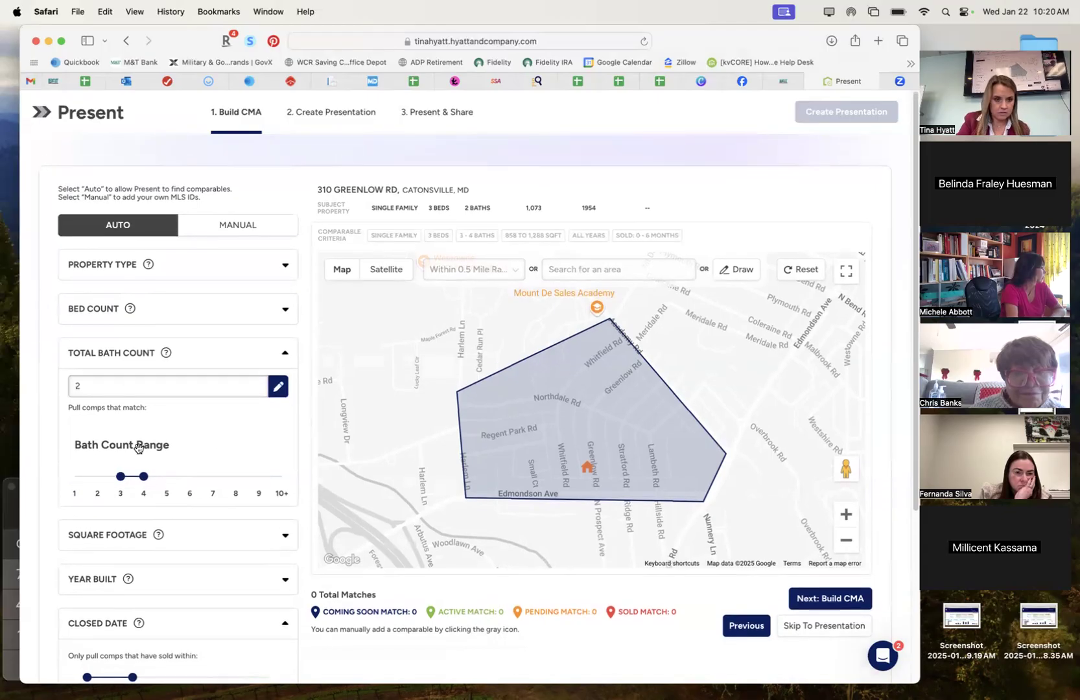
Check the bed count settings and expand the Property Type options.
click(285, 311)
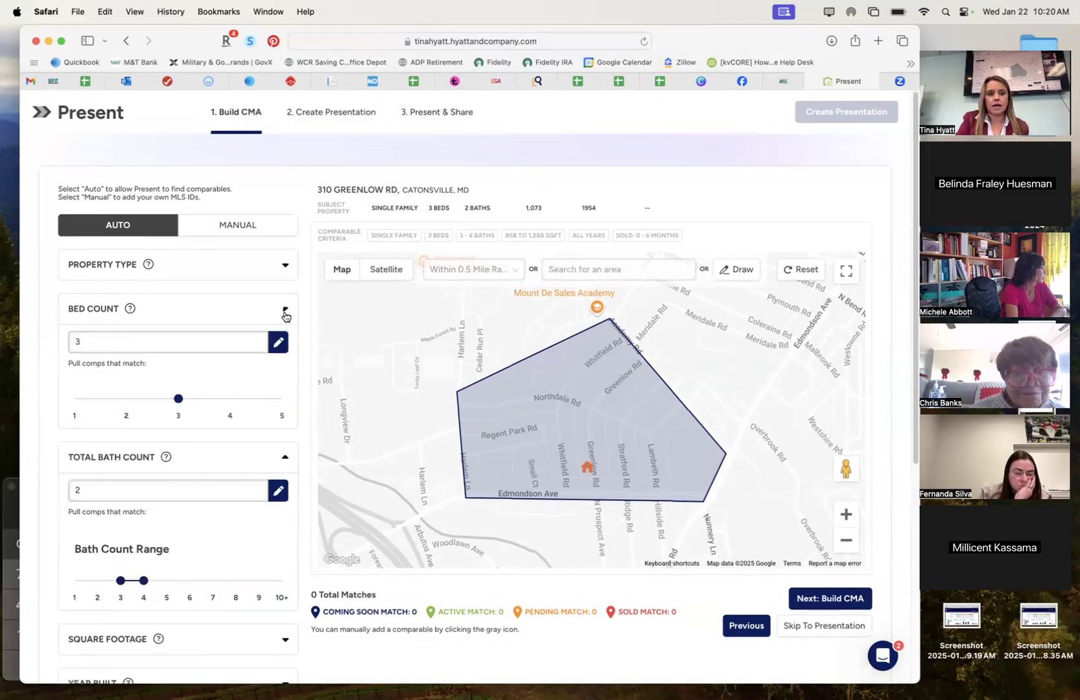
click(285, 311)
click(284, 266)
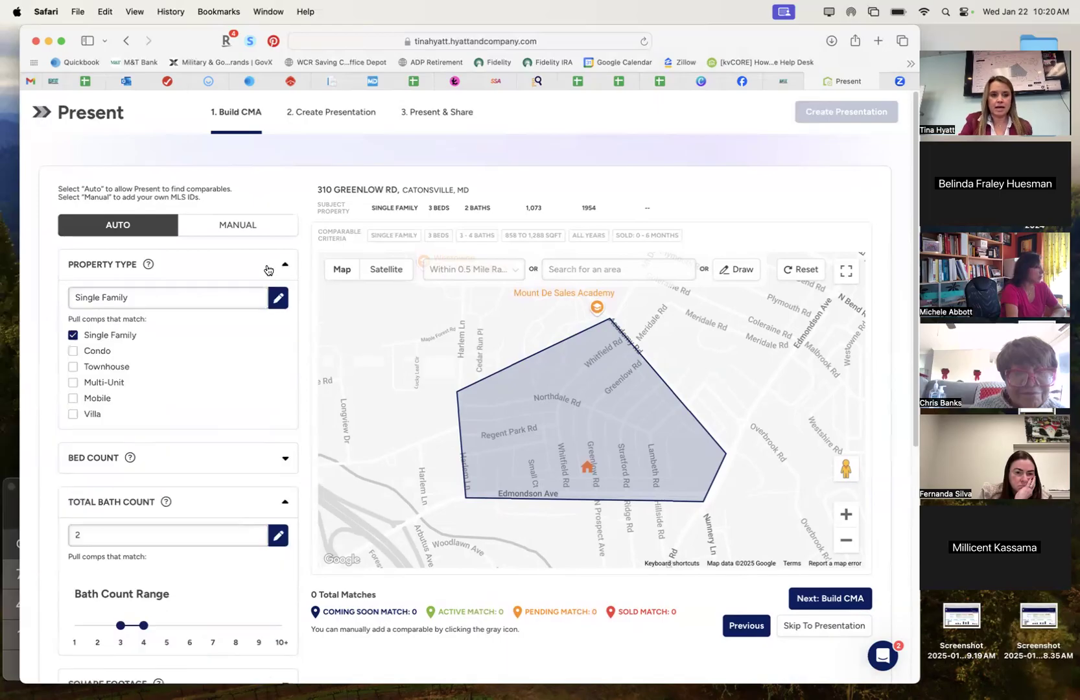
drag(72, 337, 44, 361)
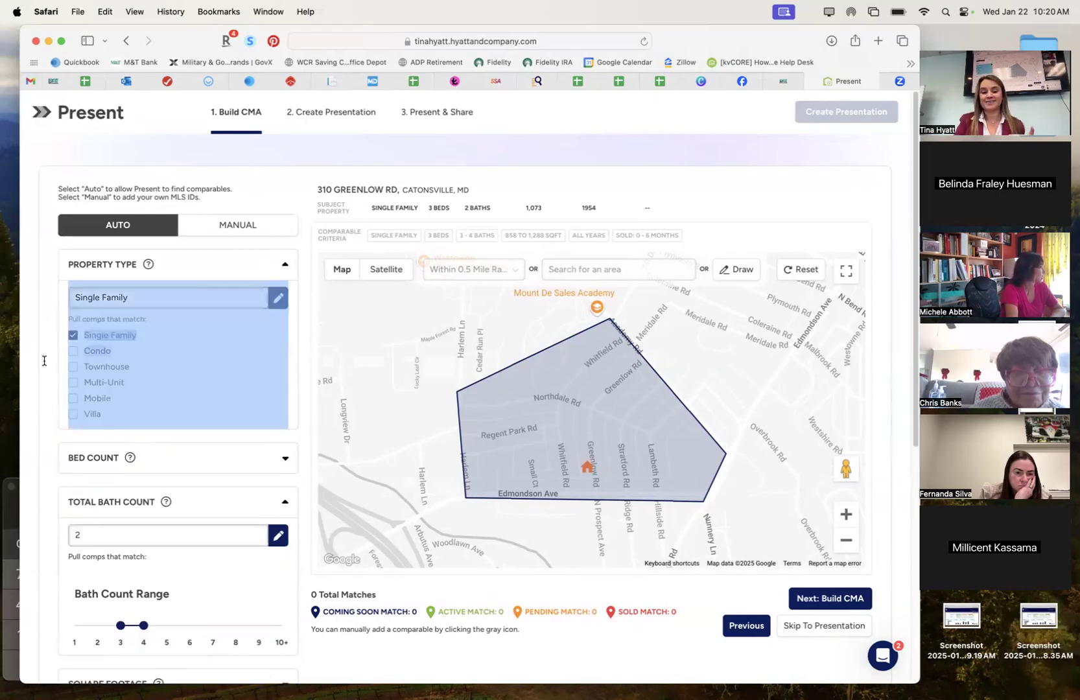
click(298, 316)
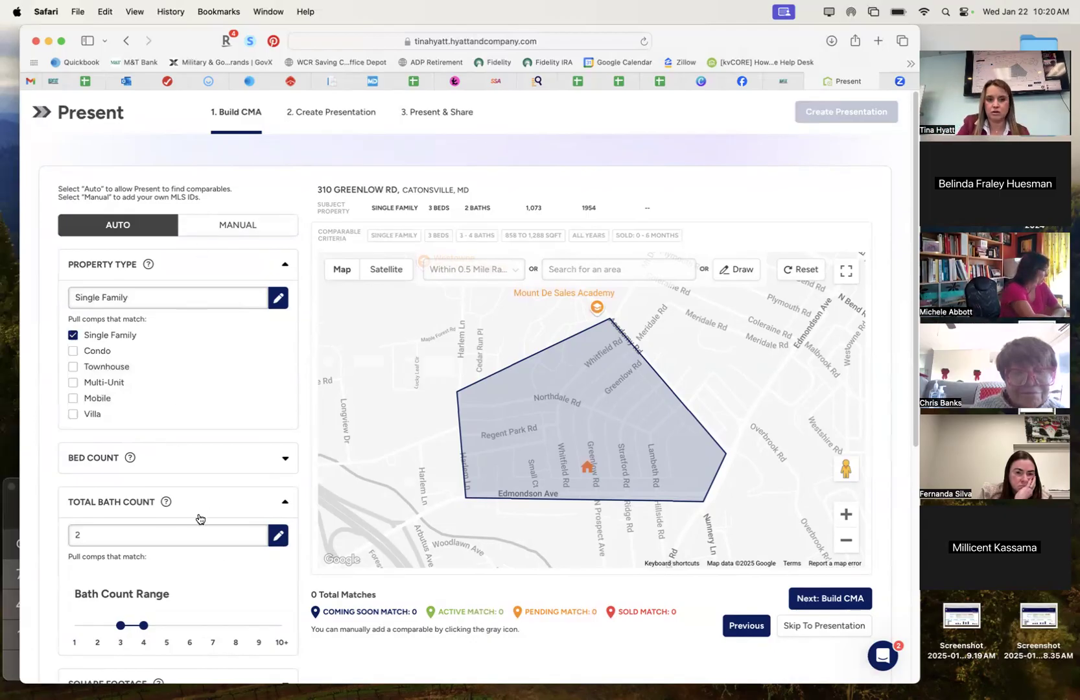
Switch comps from Single Family to Townhouse and dismiss the report error message.
click(73, 336)
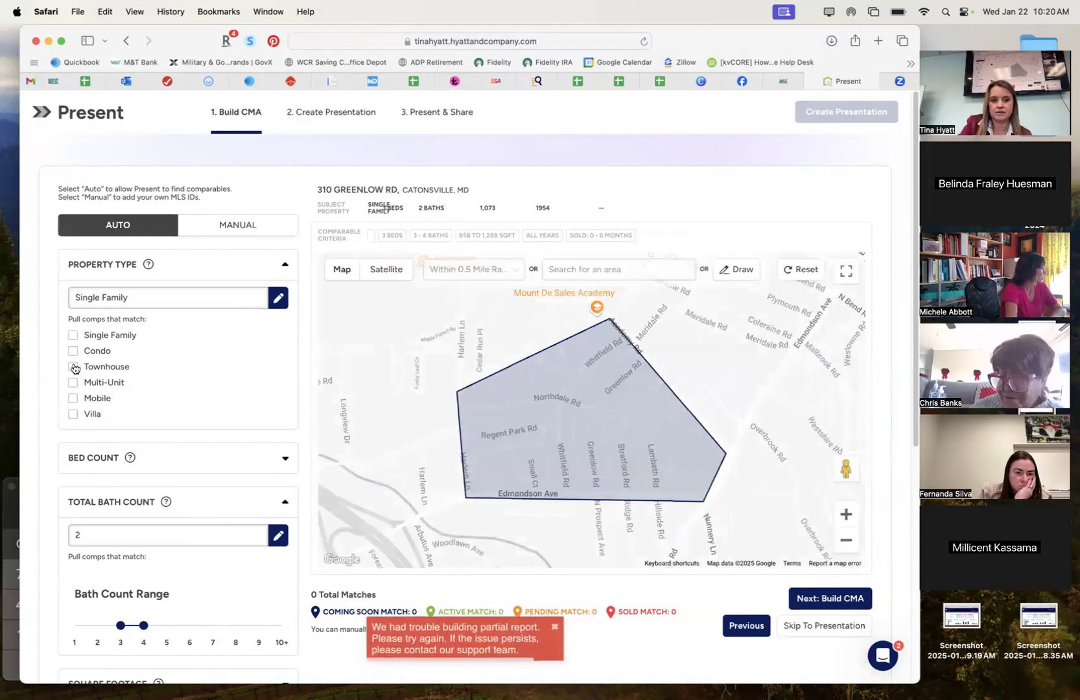
click(73, 367)
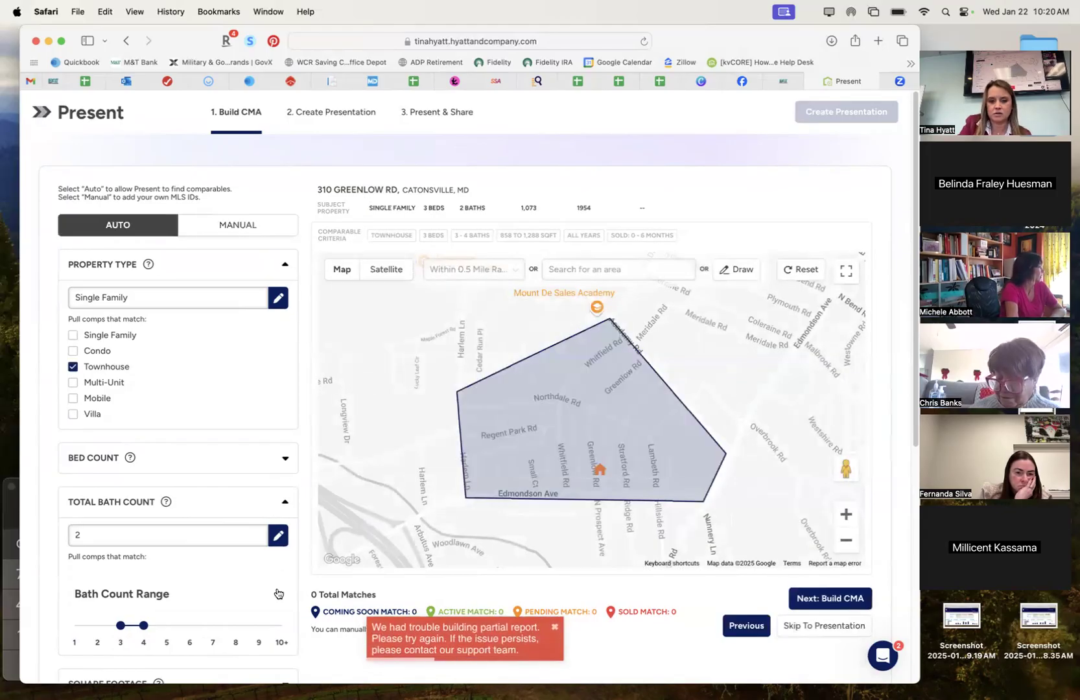
scroll(528, 673, down, 1)
click(555, 627)
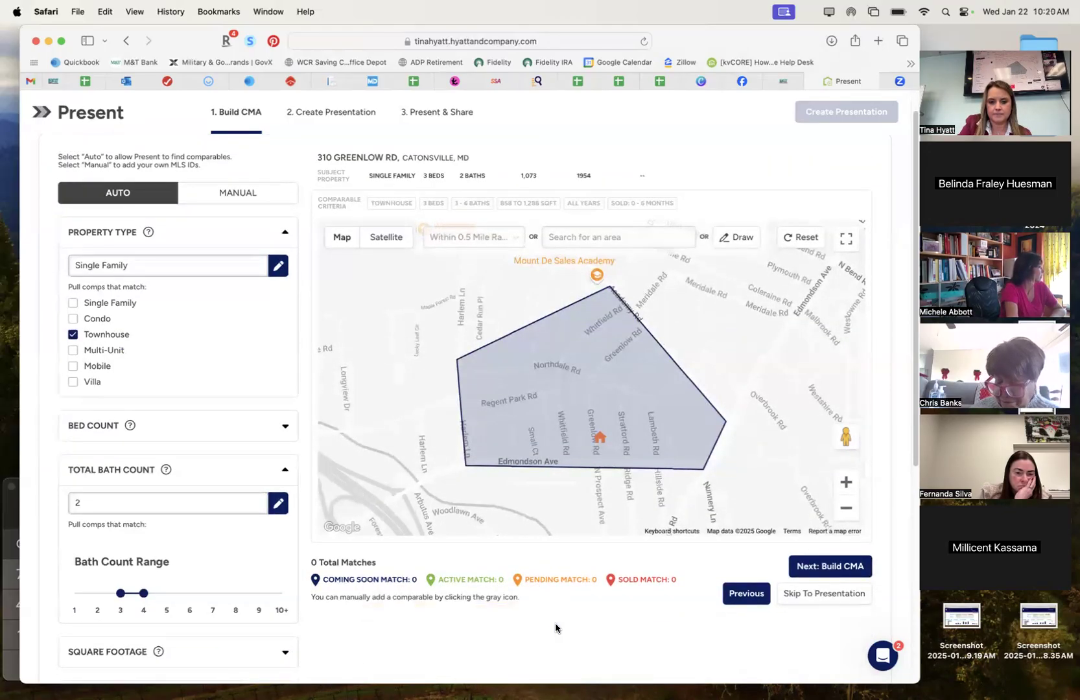
scroll(560, 651, up, 1)
scroll(175, 512, down, 10)
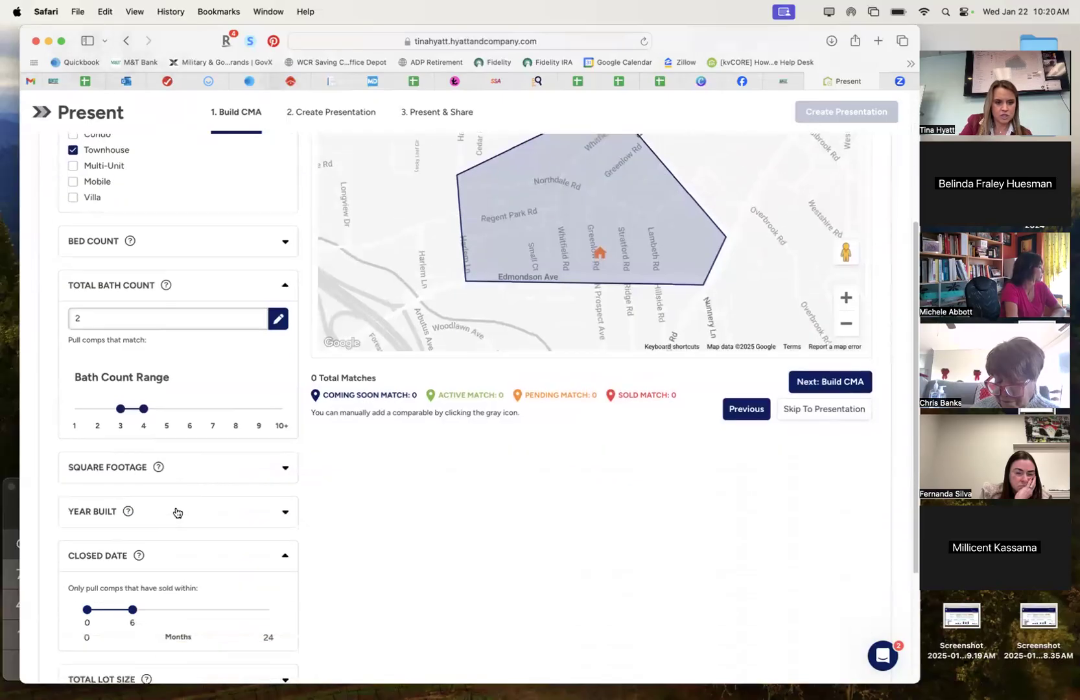
Limit Year Built to the range 1950 through 1960.
click(285, 507)
click(285, 508)
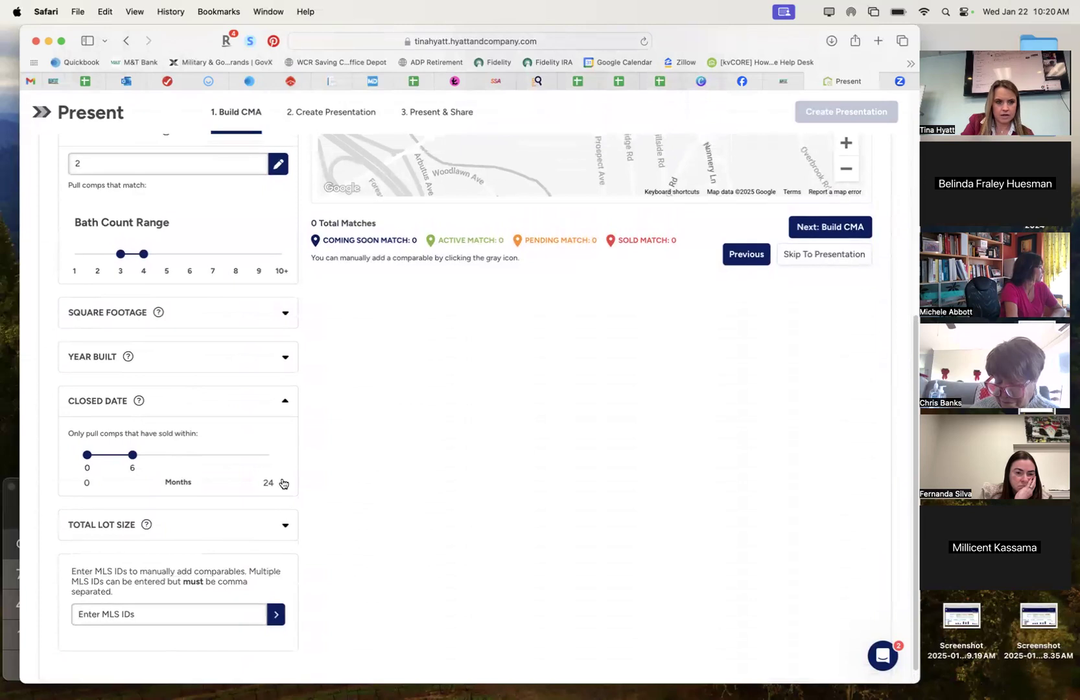
click(284, 358)
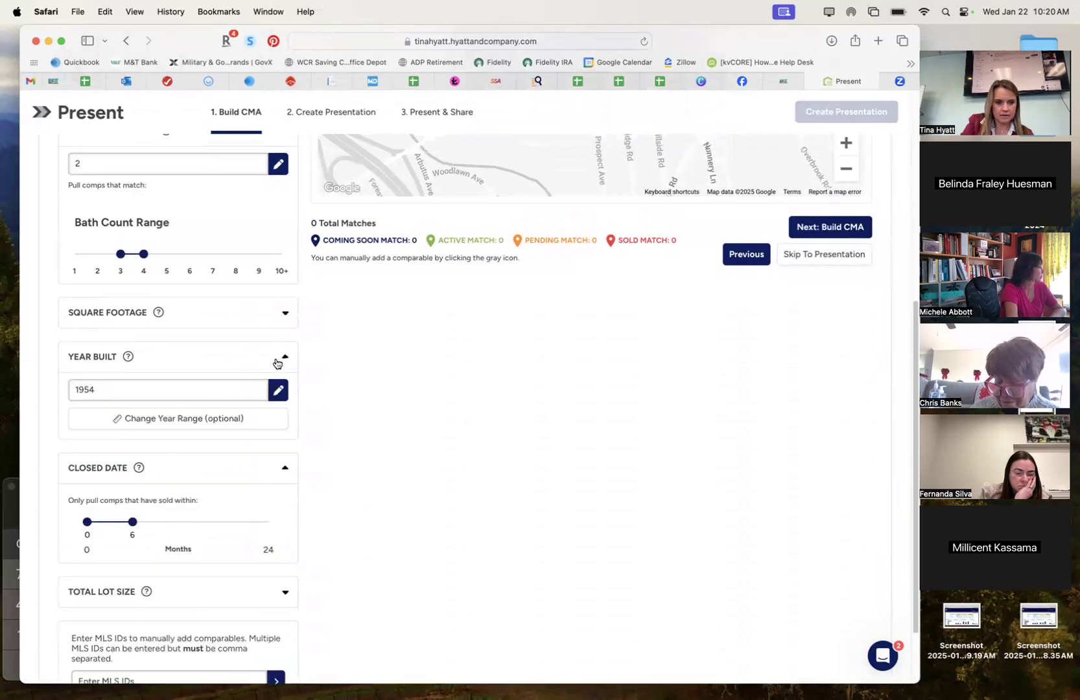
click(217, 417)
click(153, 432)
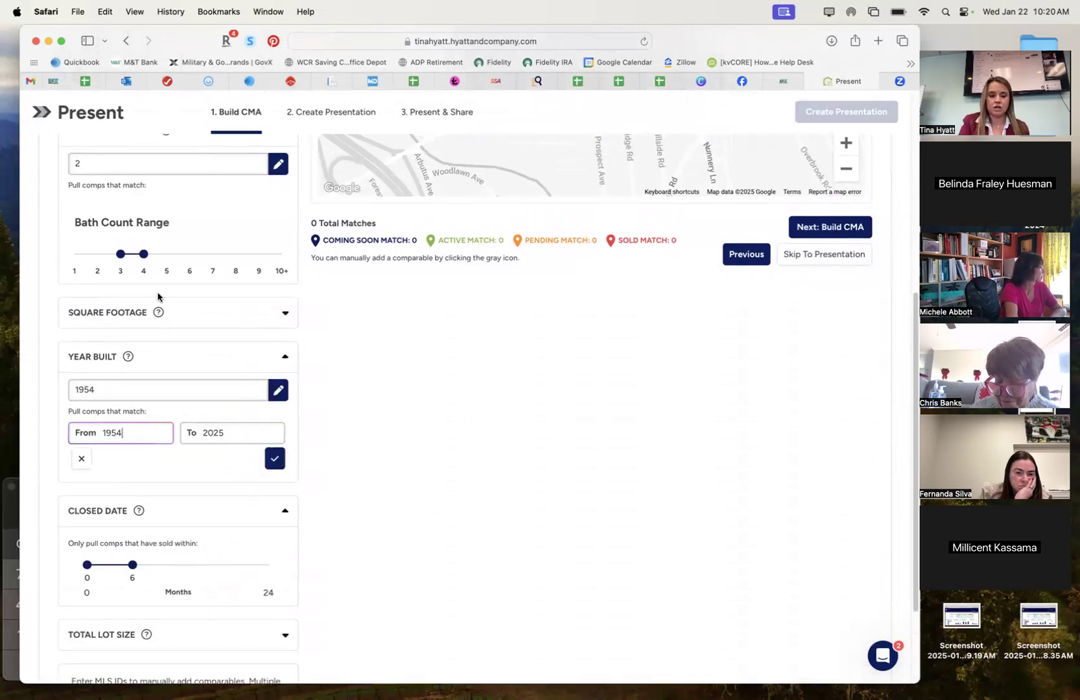
key(Tab)
text(19)
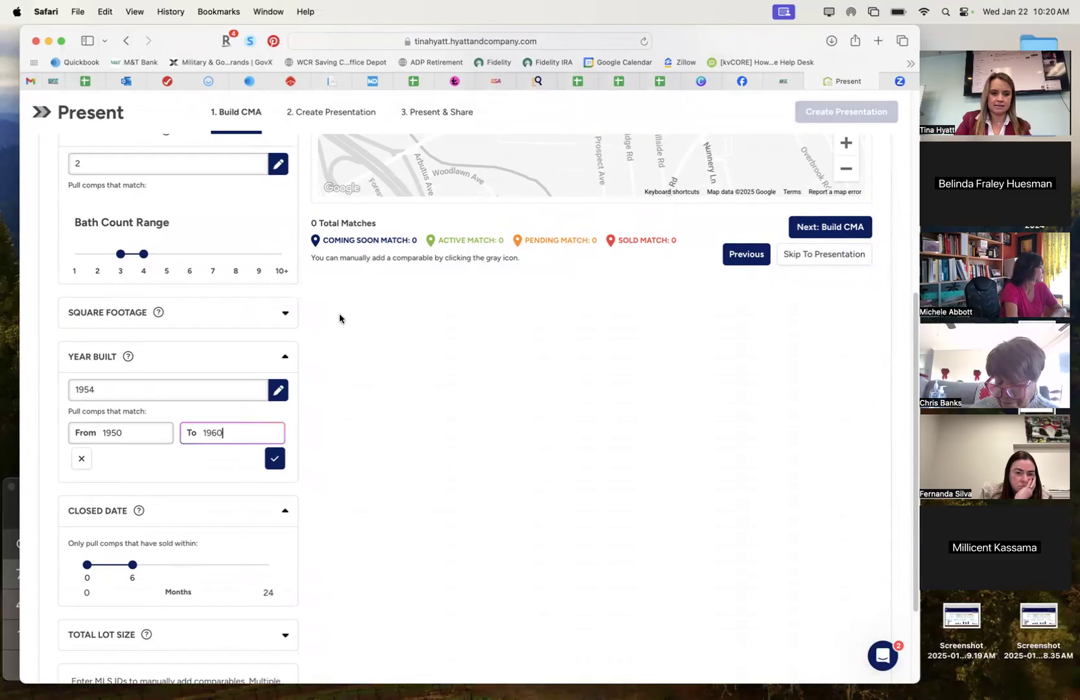
click(274, 459)
scroll(406, 430, up, 2)
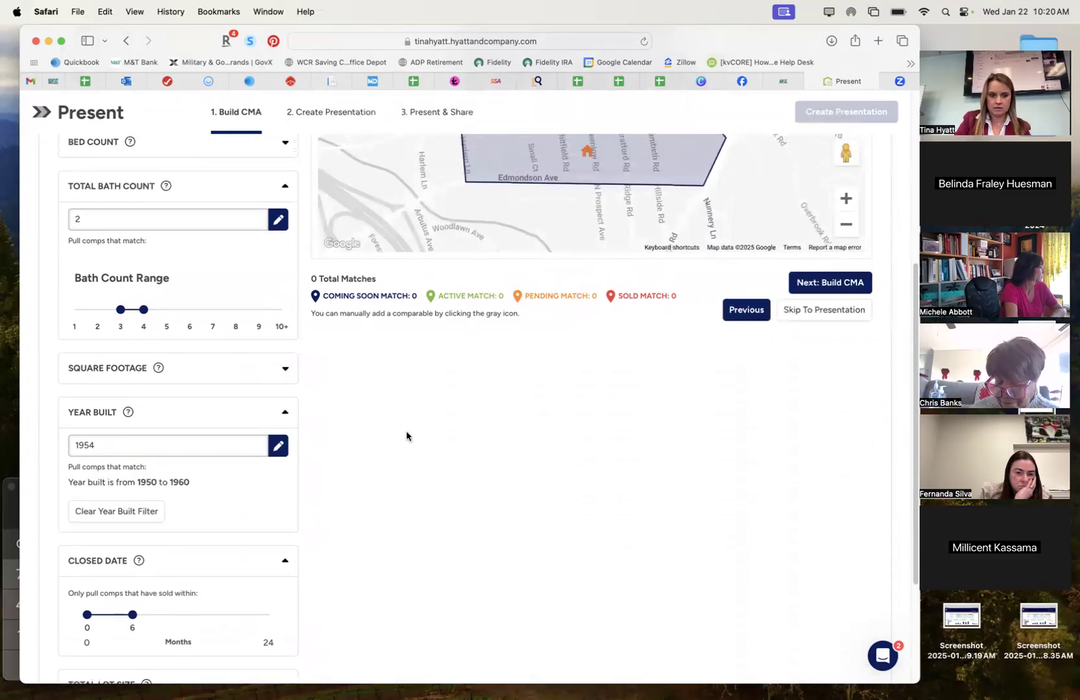
scroll(406, 430, up, 5)
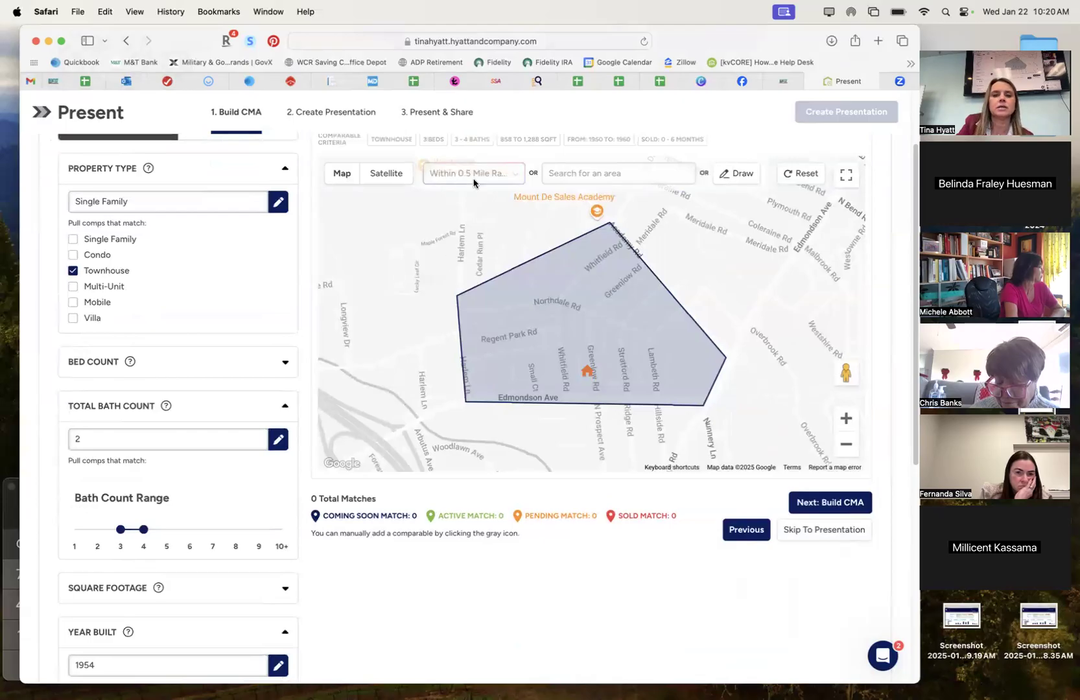
Drag the Closed Date slider so the sold window reaches 12 months instead of 6.
scroll(649, 337, up, 1)
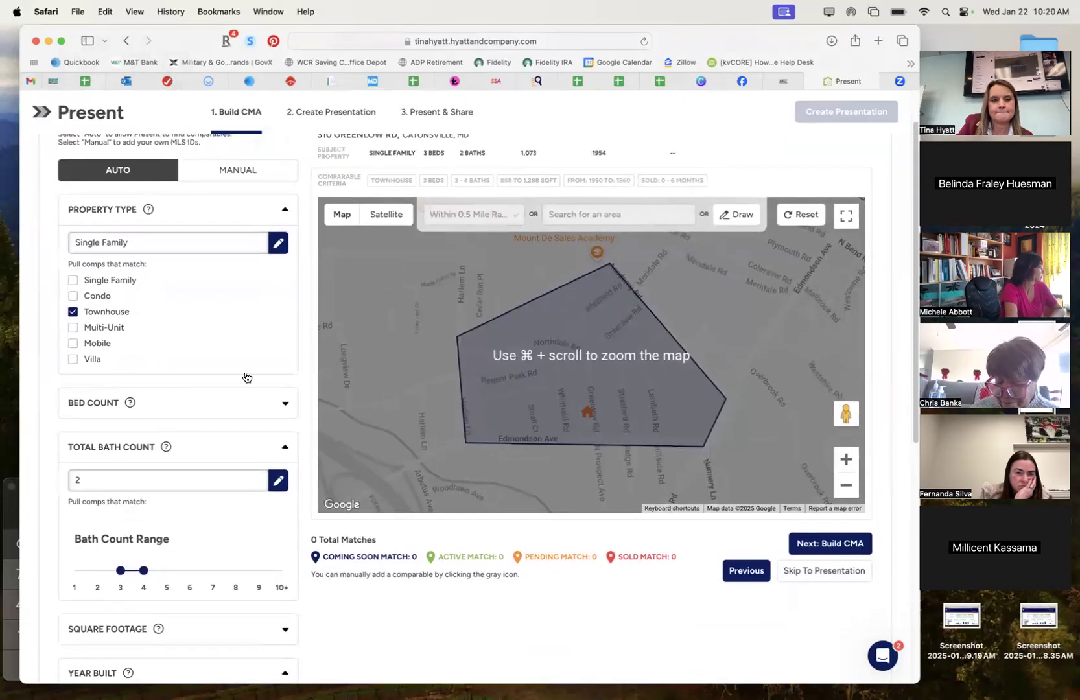
scroll(248, 428, down, 4)
scroll(251, 545, down, 5)
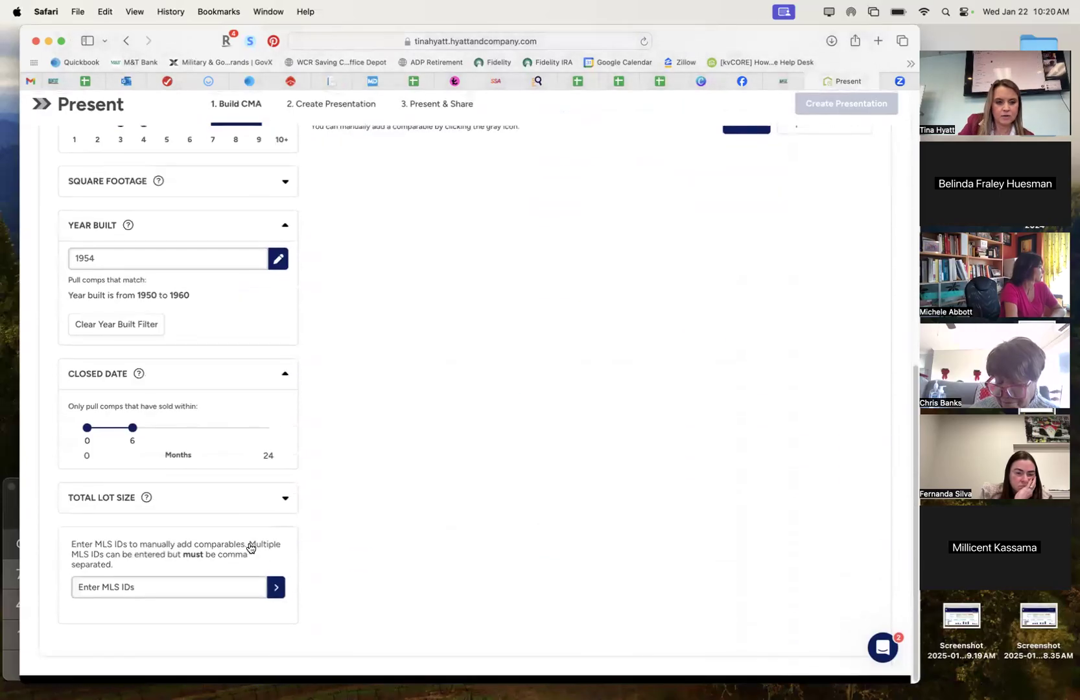
drag(133, 436, 185, 439)
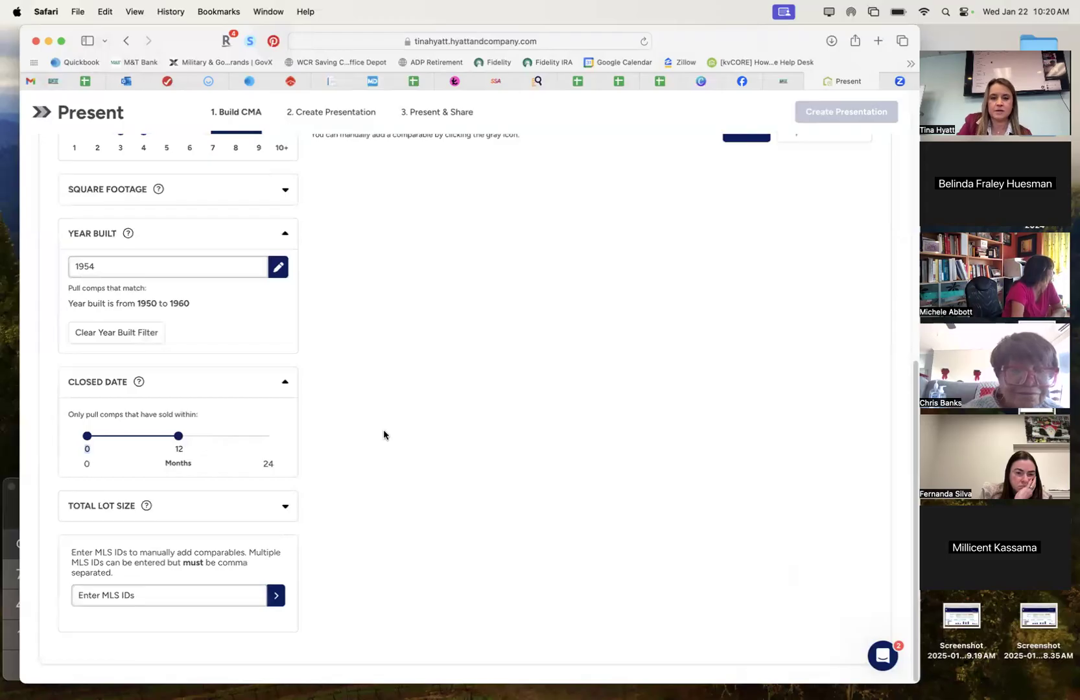
scroll(383, 429, up, 5)
scroll(383, 429, up, 1)
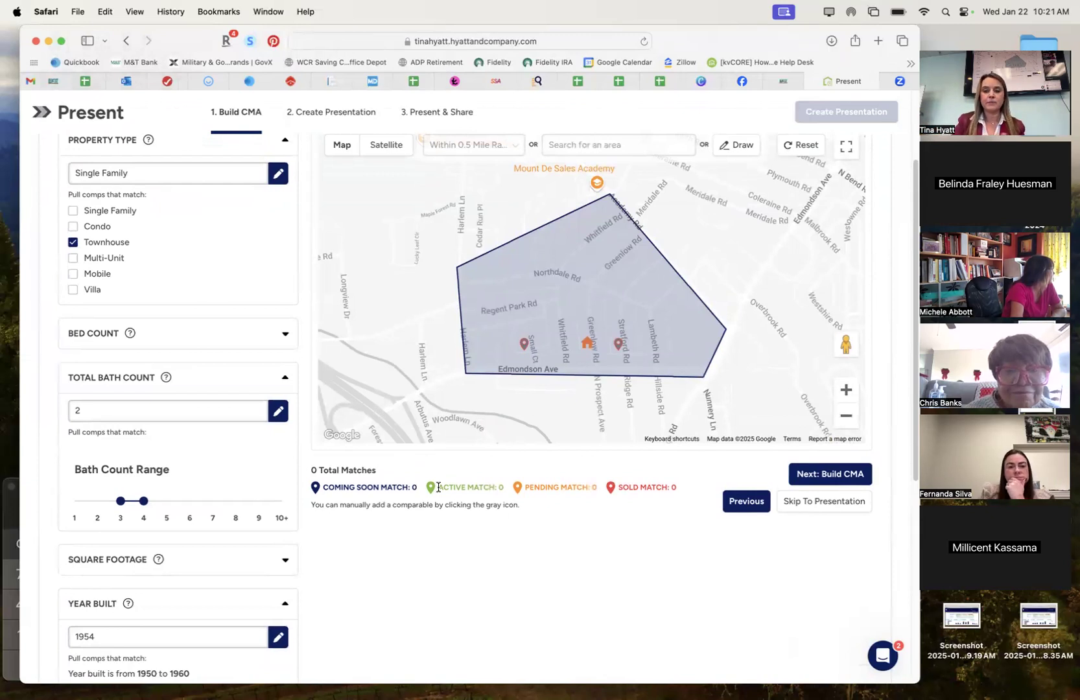
scroll(458, 494, up, 1)
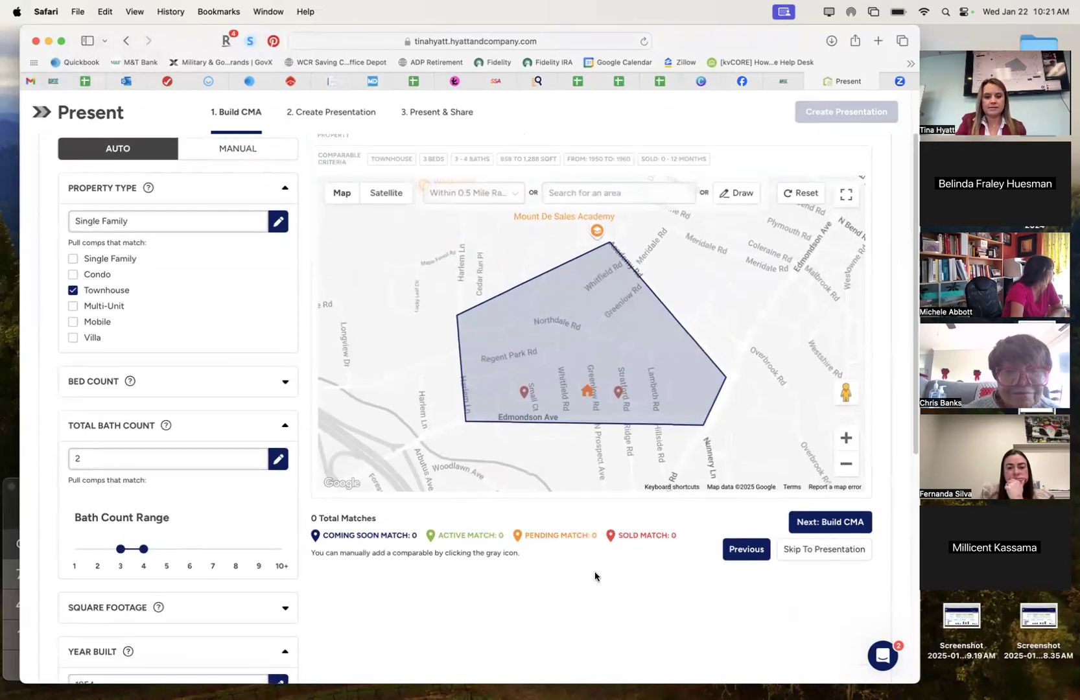
click(619, 393)
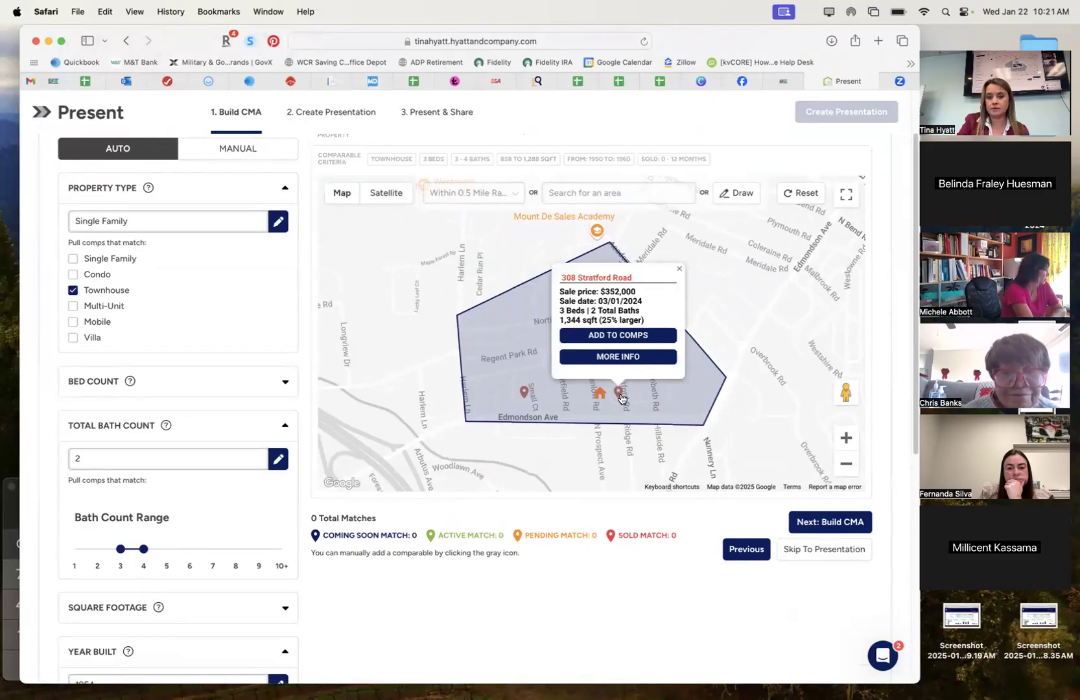
click(524, 393)
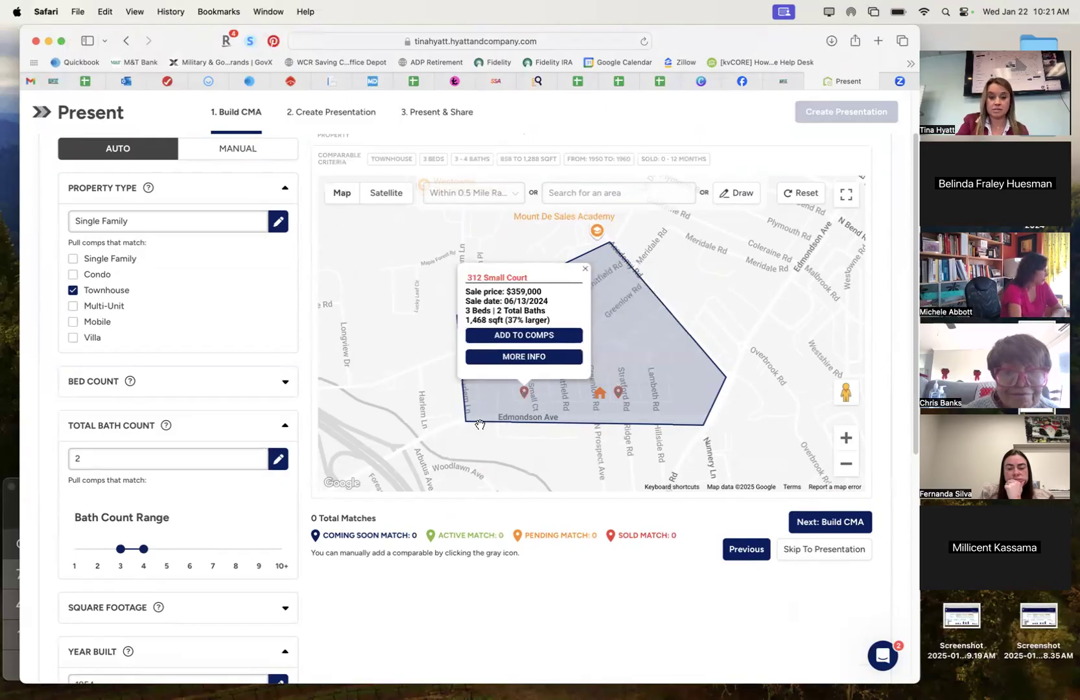
click(585, 269)
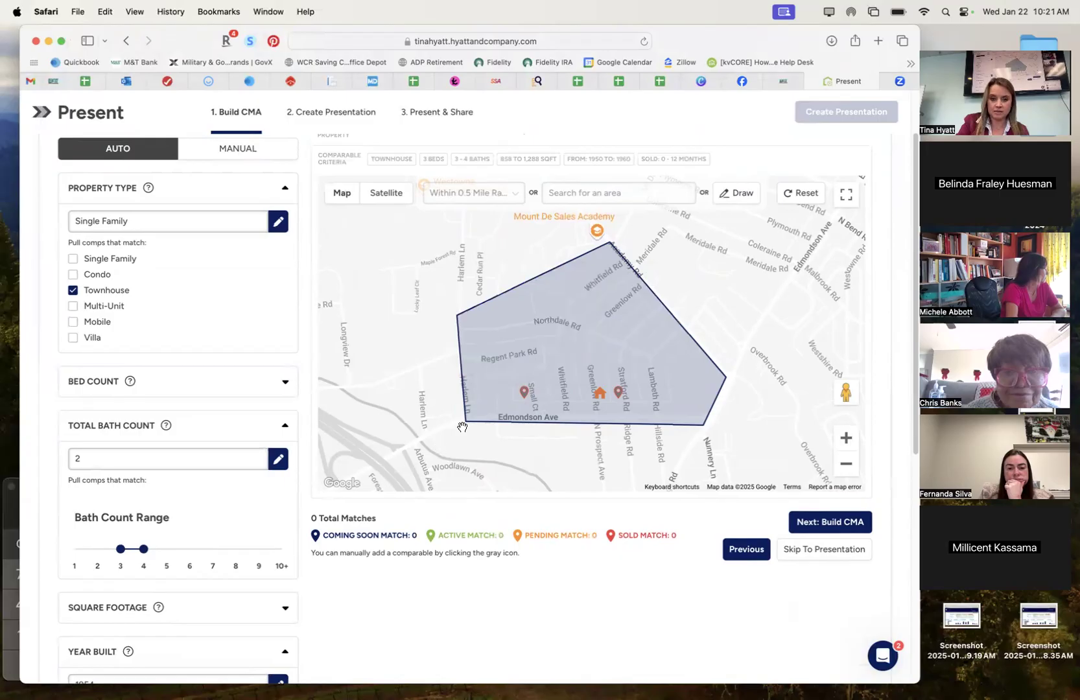
drag(466, 425, 422, 445)
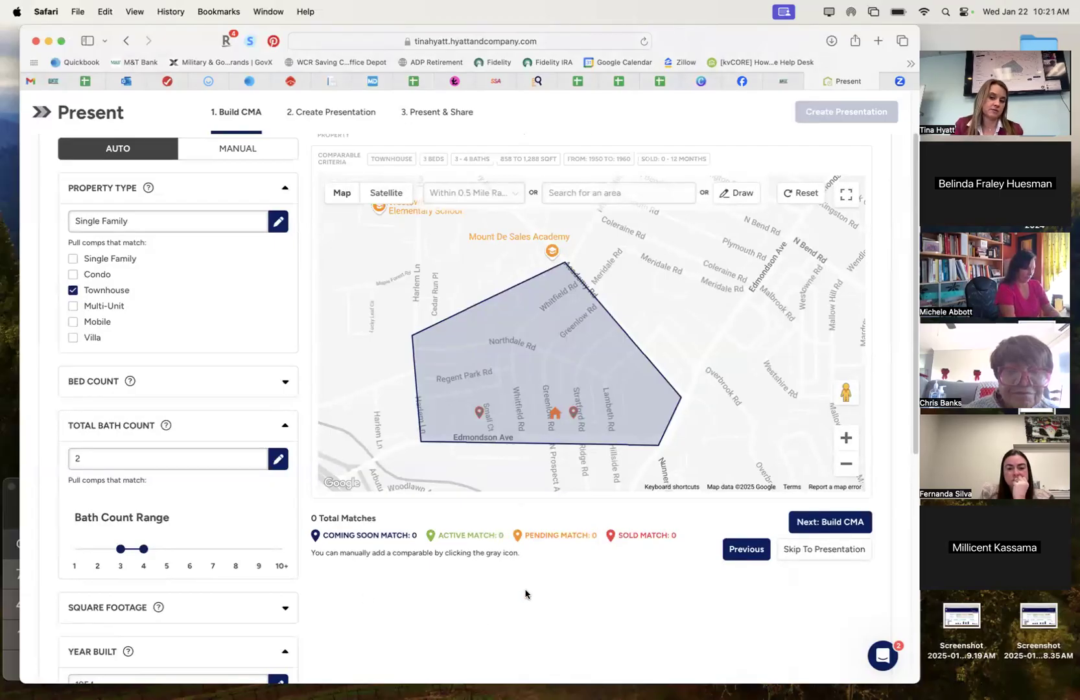
scroll(535, 605, up, 2)
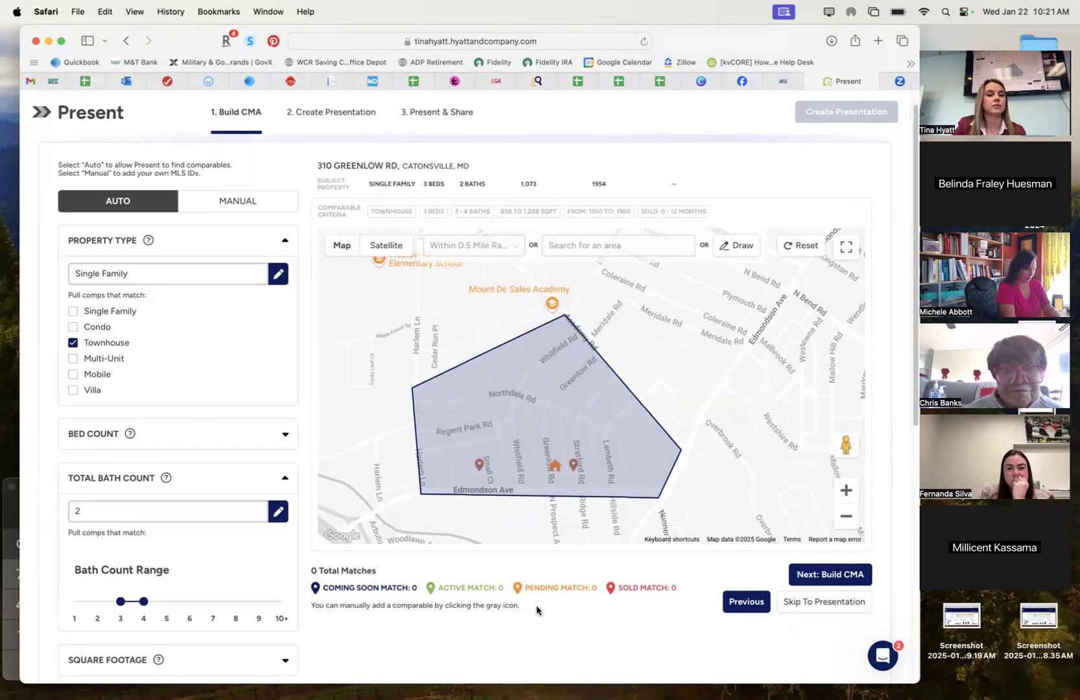
scroll(536, 605, down, 2)
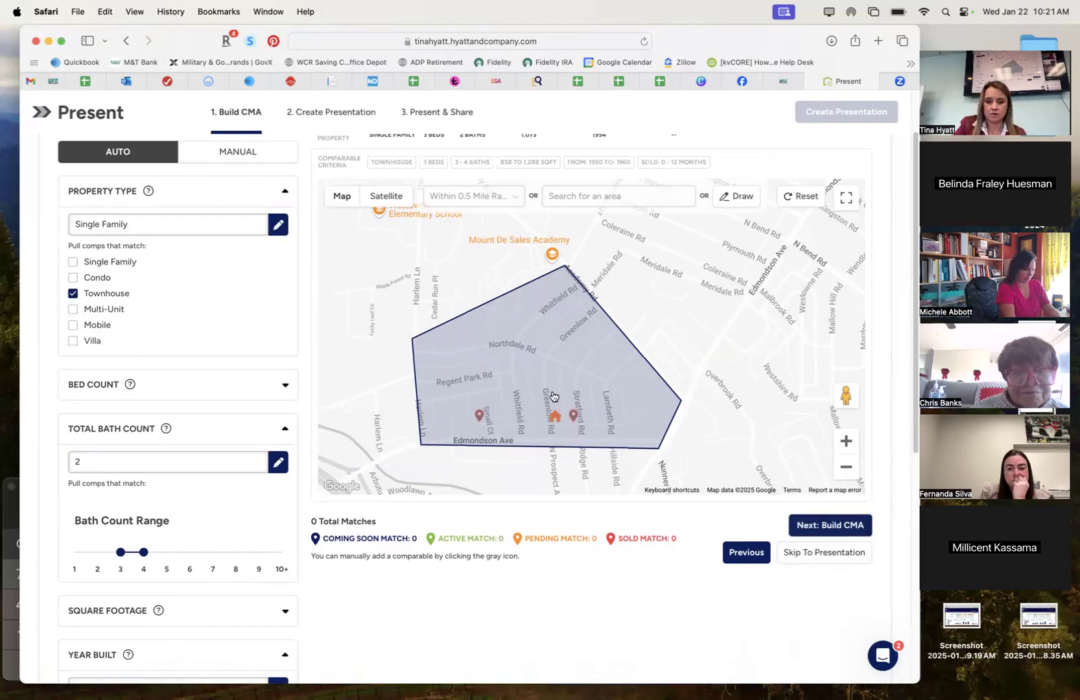
scroll(671, 634, up, 3)
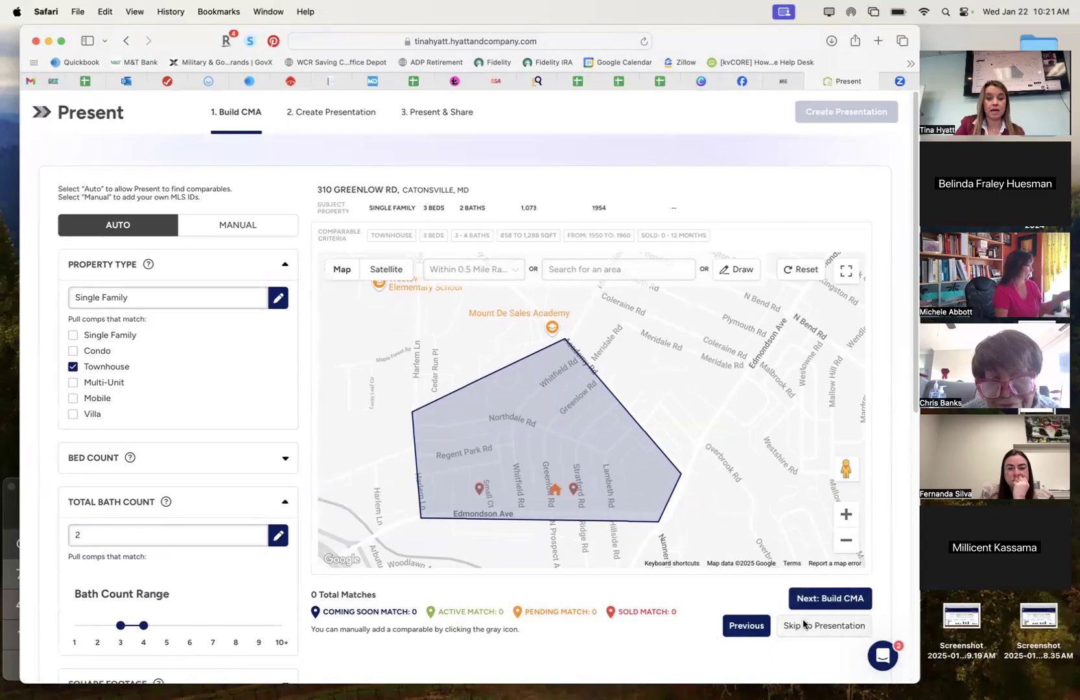
Build the CMA and check its Comparables list, which shows 0 results.
click(826, 597)
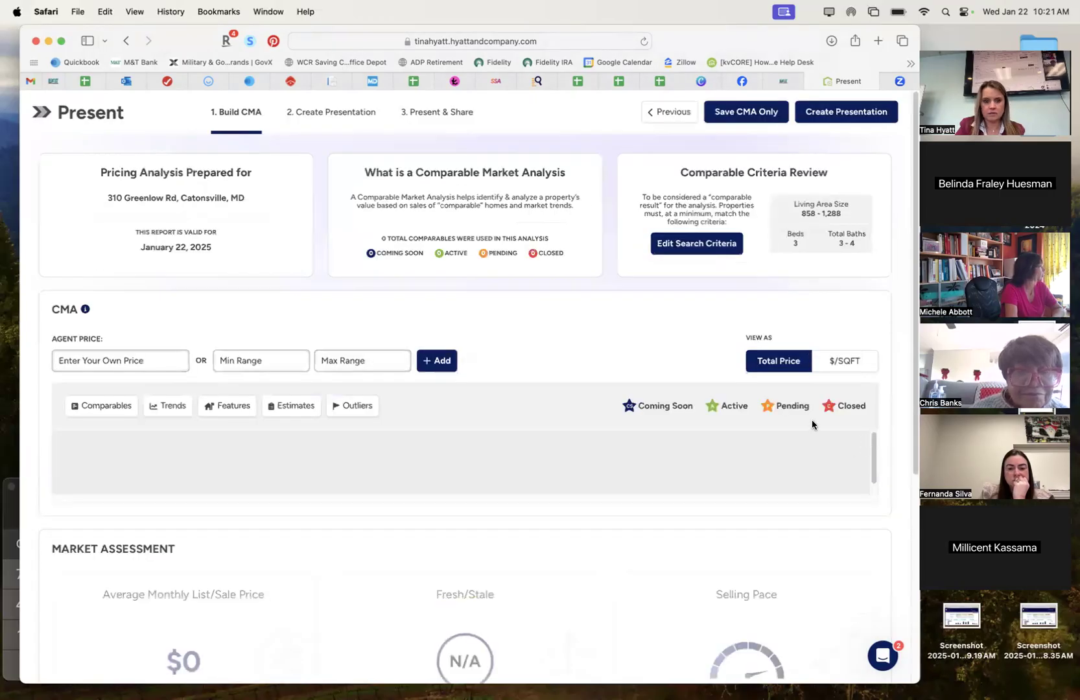
scroll(812, 421, down, 3)
scroll(812, 421, up, 3)
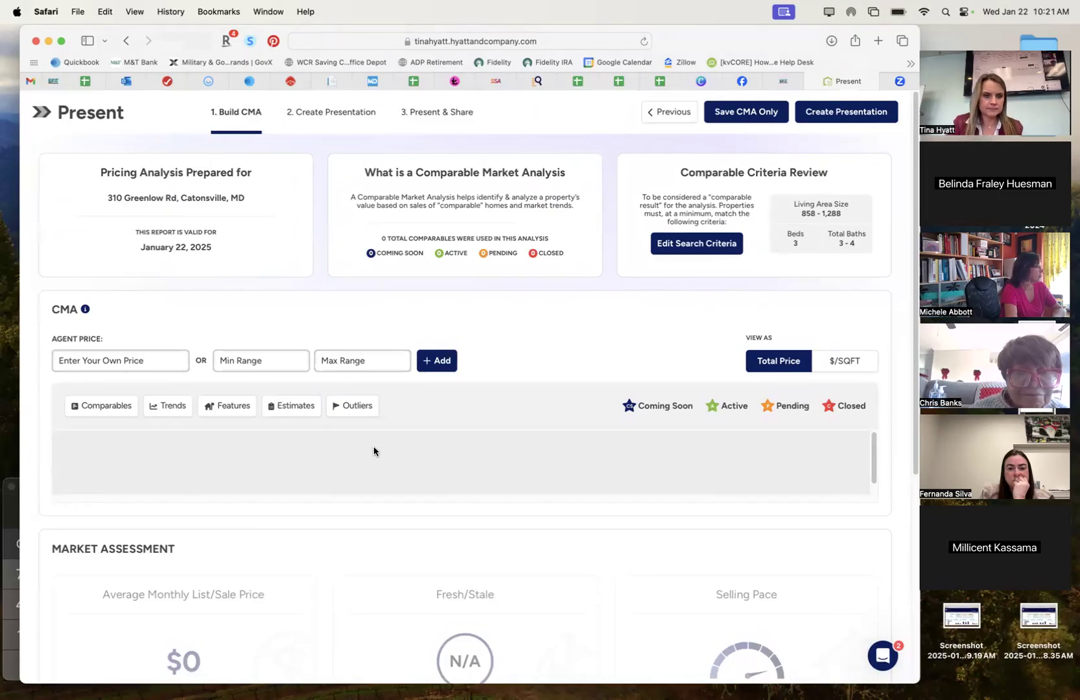
click(113, 410)
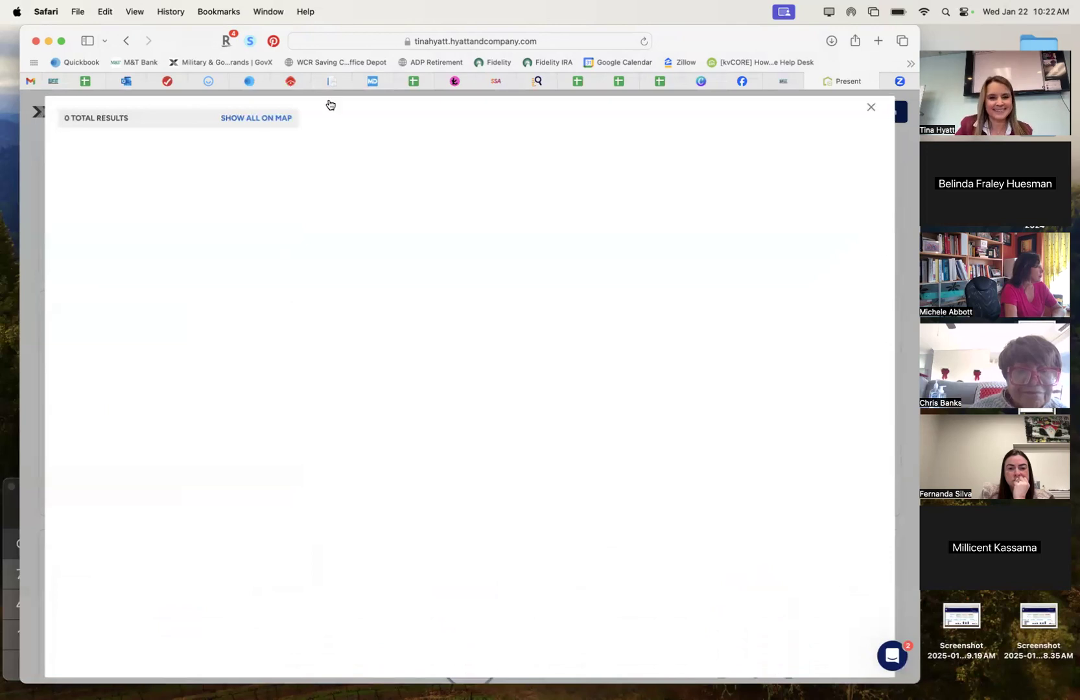
click(872, 109)
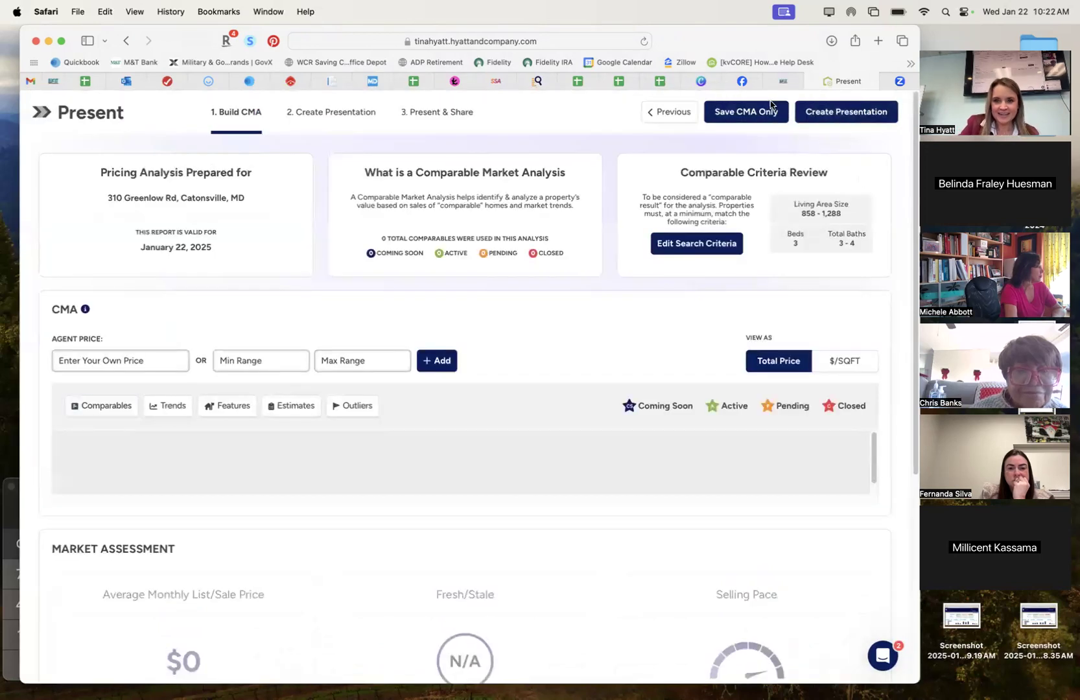
Go back to the comparables search and reset the map to the drawn search area.
click(671, 114)
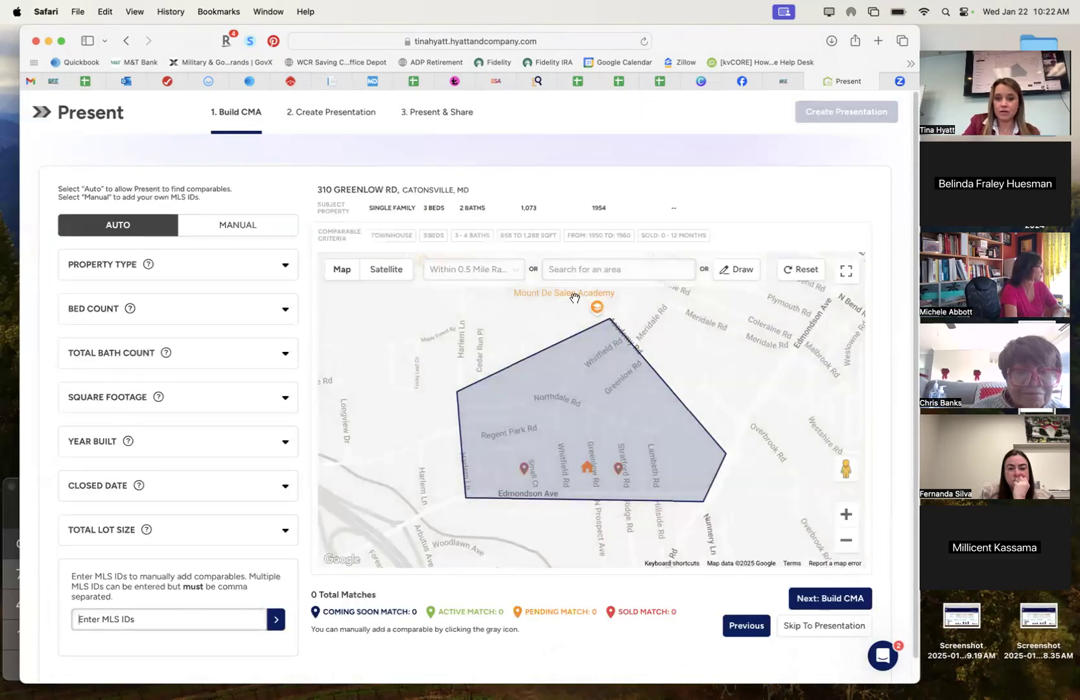
click(743, 271)
click(847, 540)
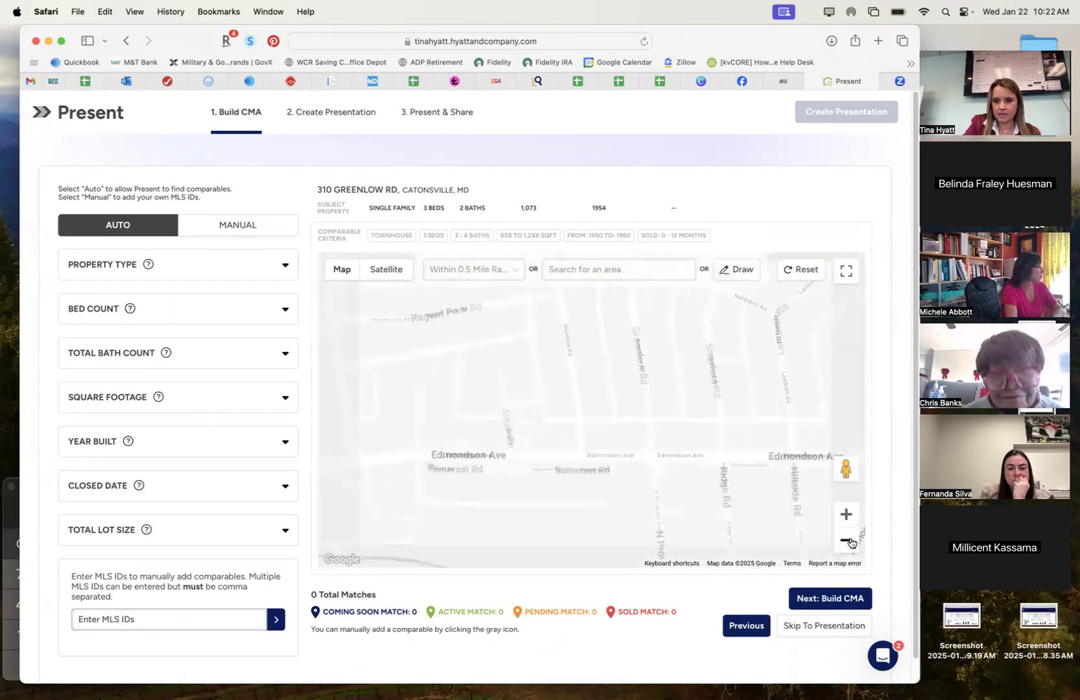
click(804, 269)
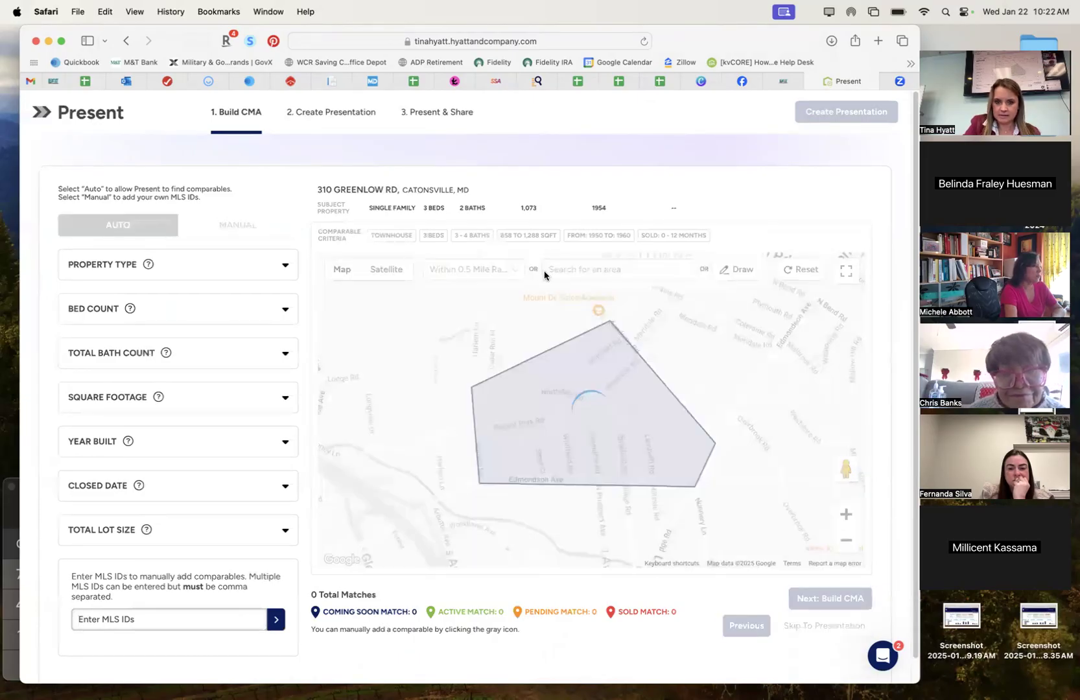
click(807, 271)
click(808, 272)
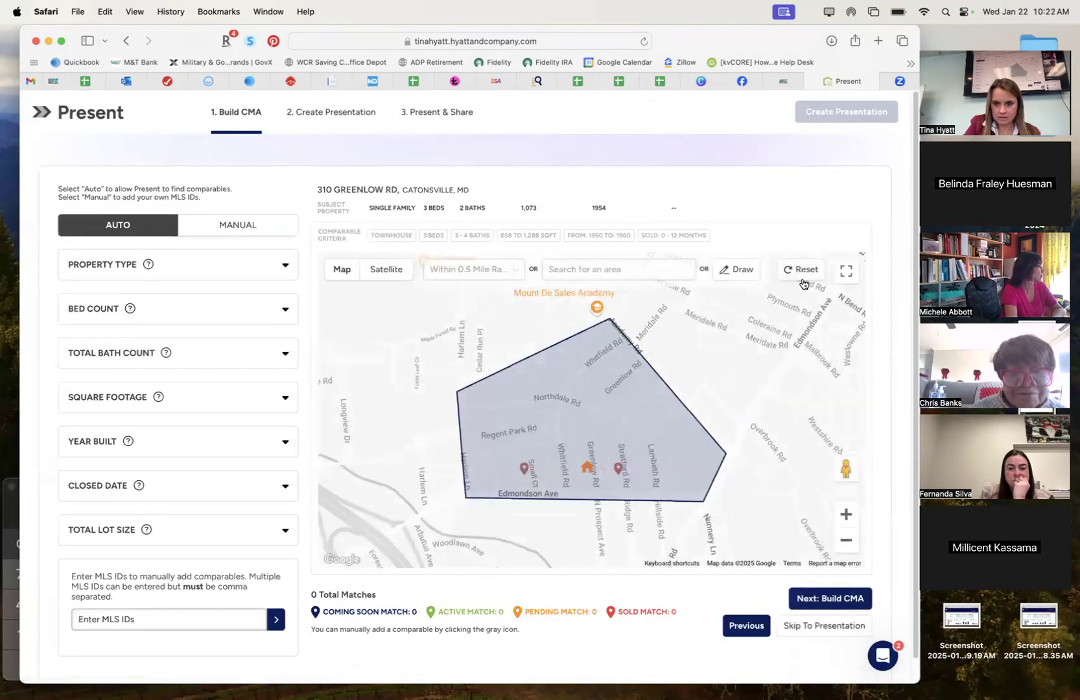
Replace the drawn area with a 0.5 mile radius search around the property.
click(752, 273)
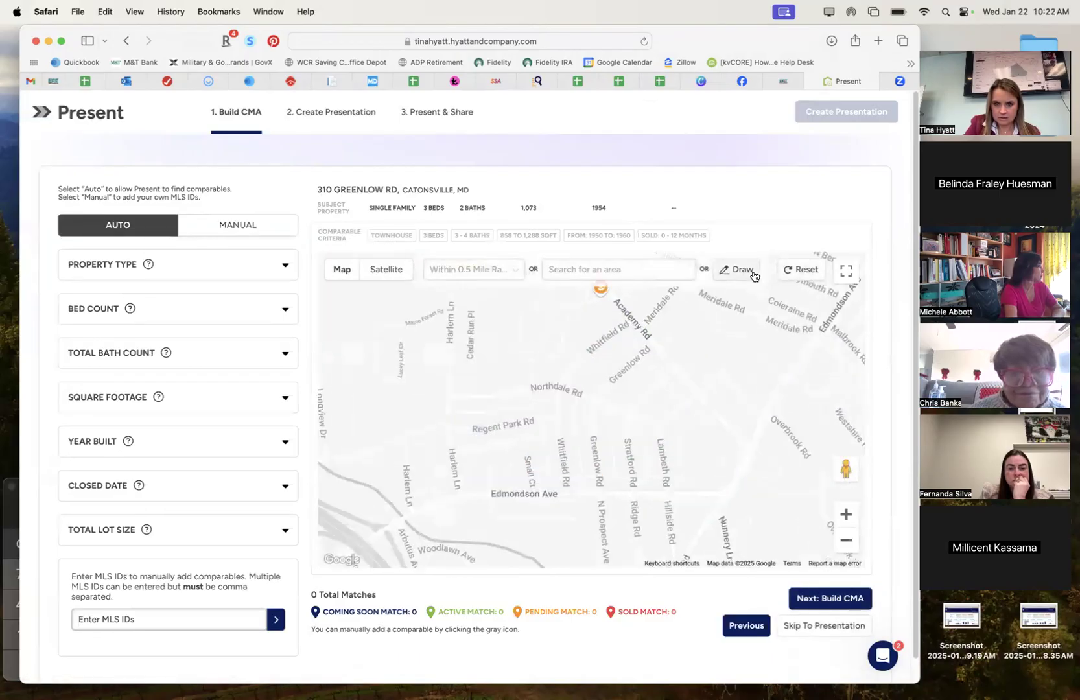
click(846, 541)
click(846, 541)
click(473, 269)
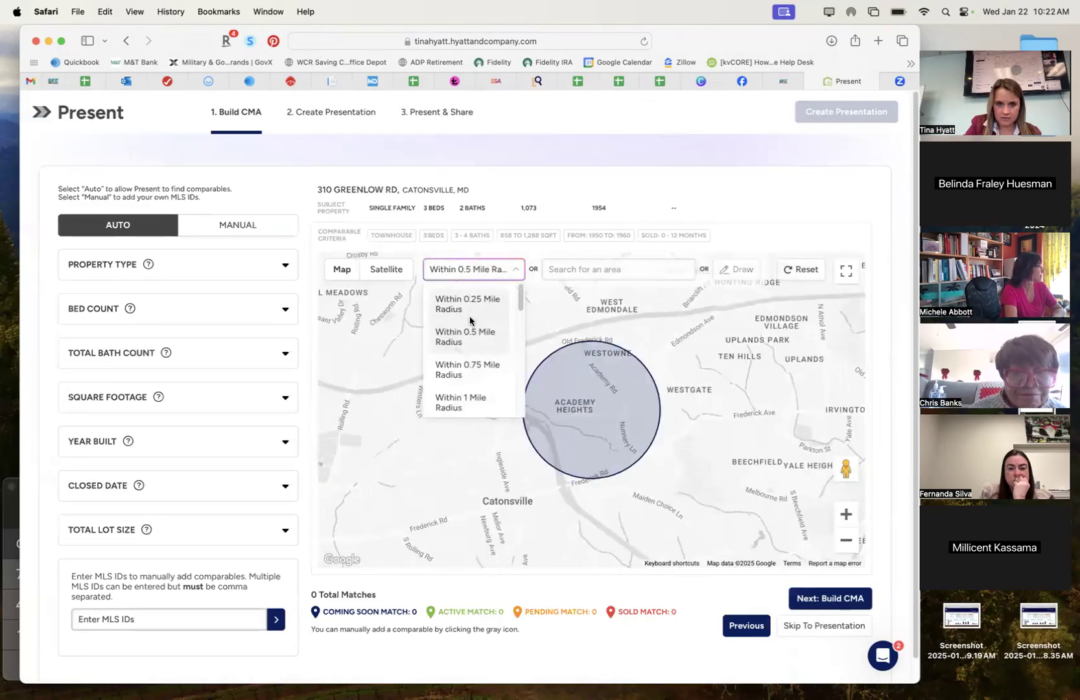
click(464, 338)
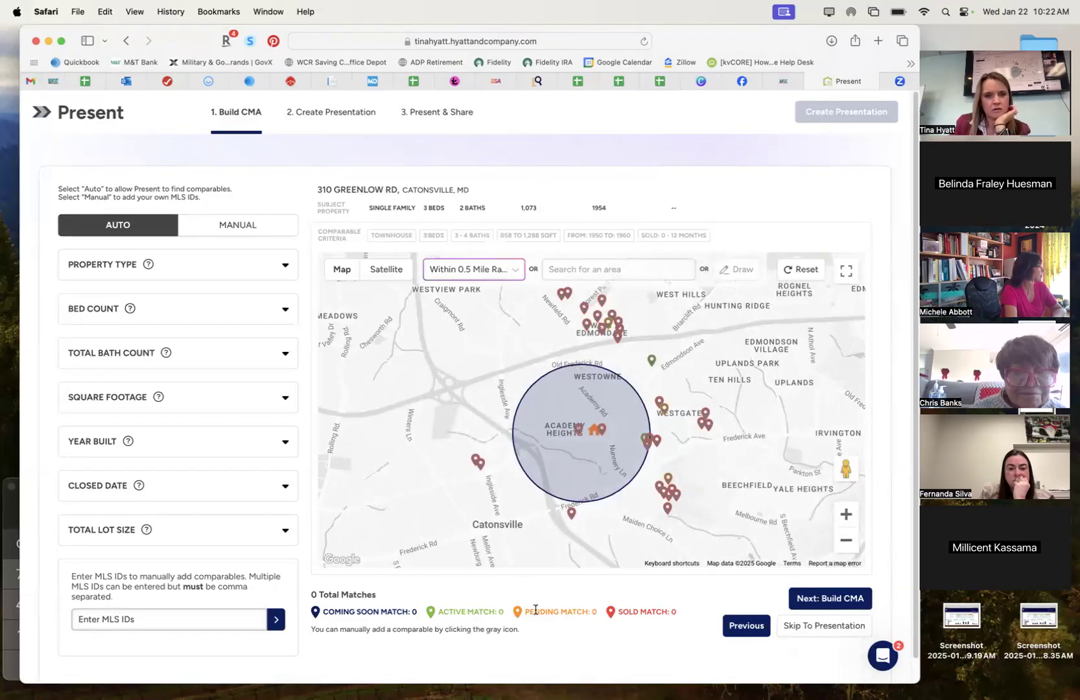
click(603, 430)
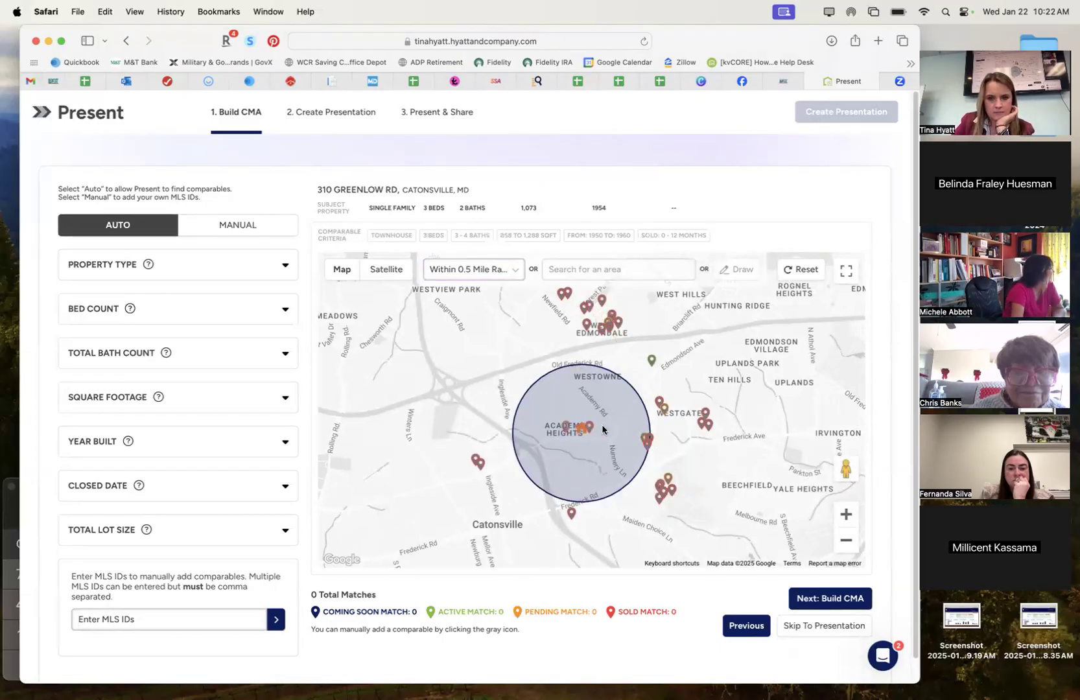
click(845, 515)
click(847, 520)
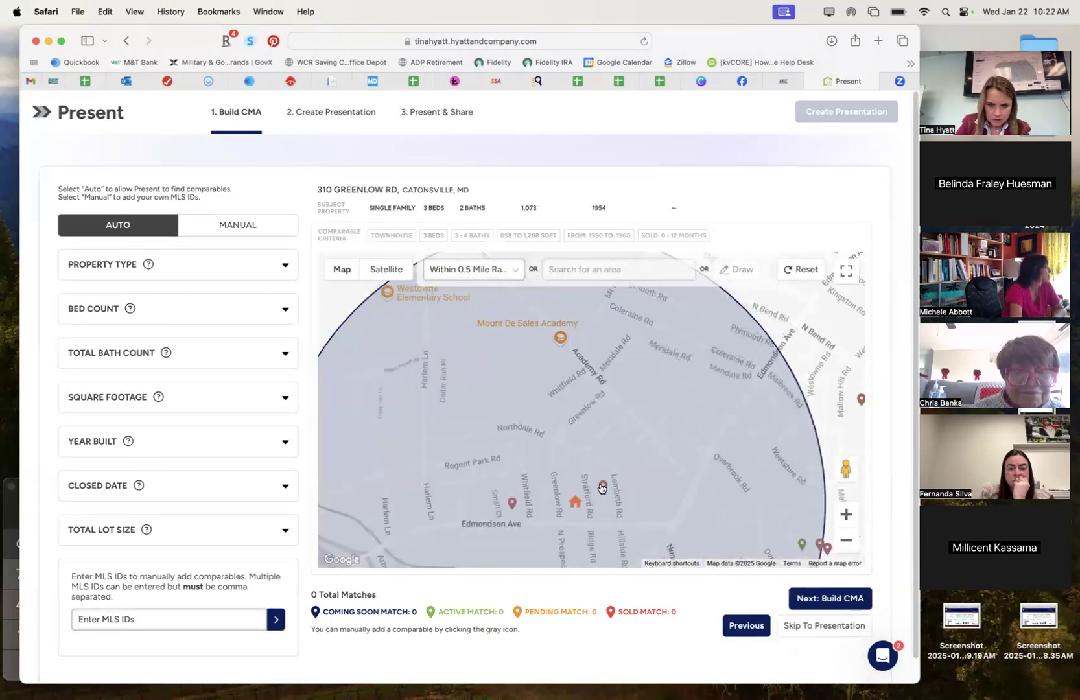
click(602, 486)
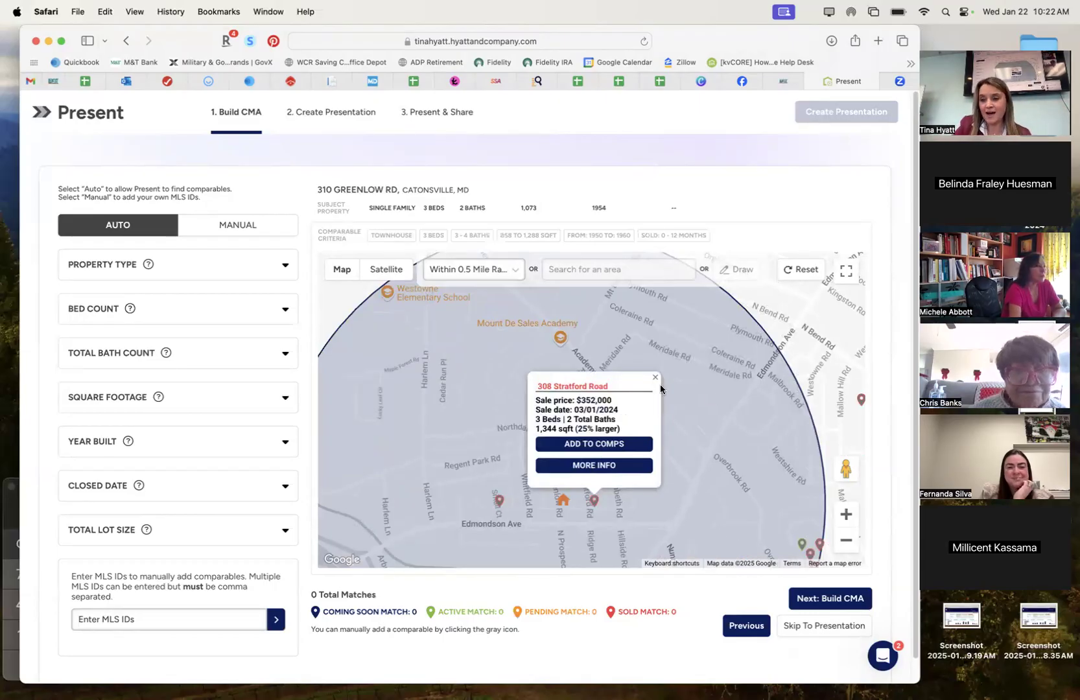
click(590, 465)
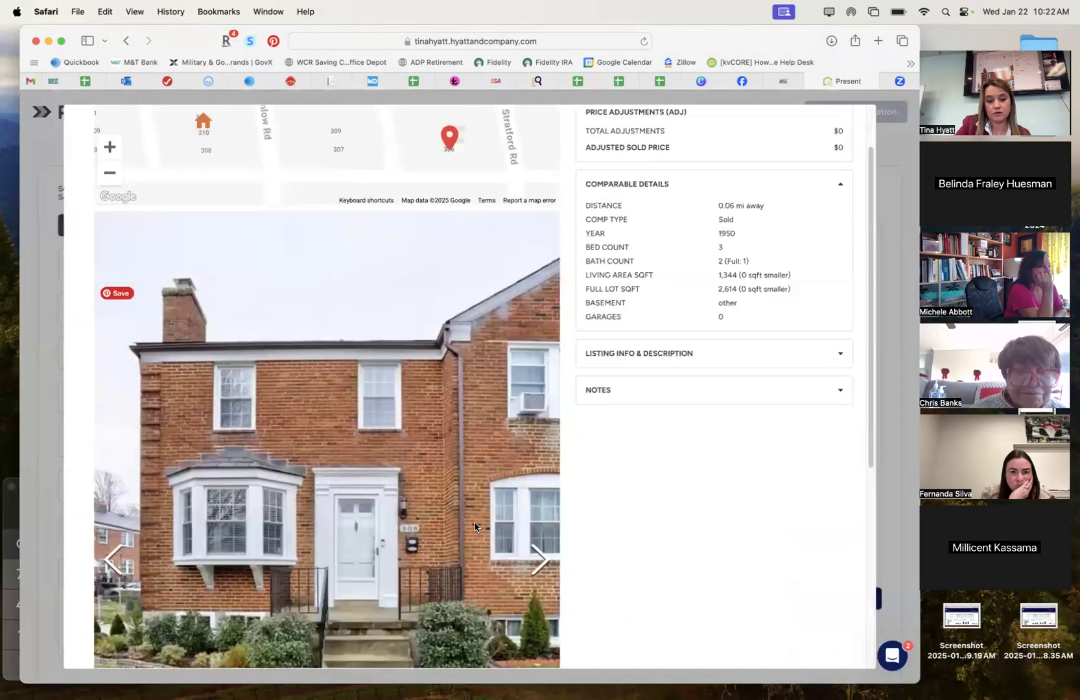
scroll(535, 463, down, 3)
click(538, 469)
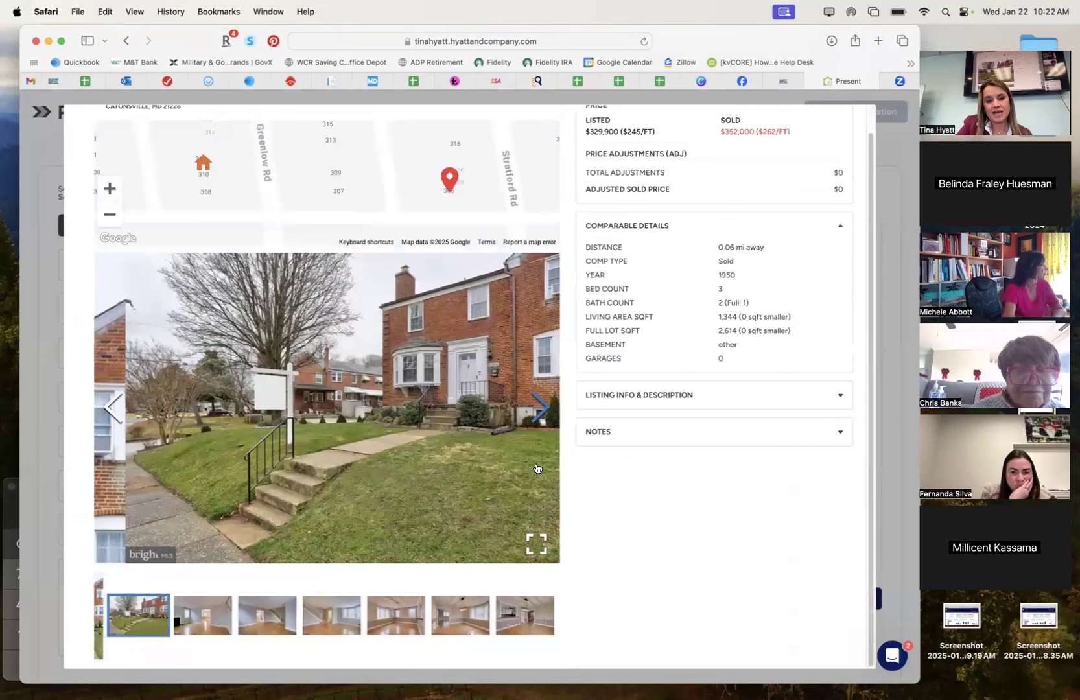
click(542, 397)
scroll(775, 221, up, 2)
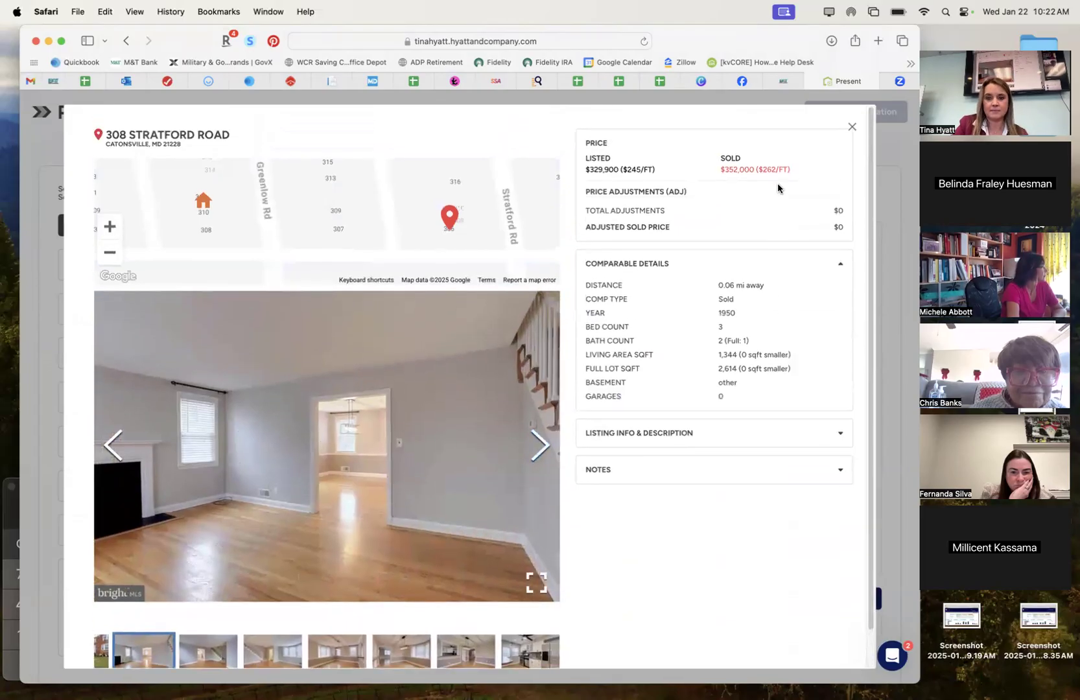
click(849, 116)
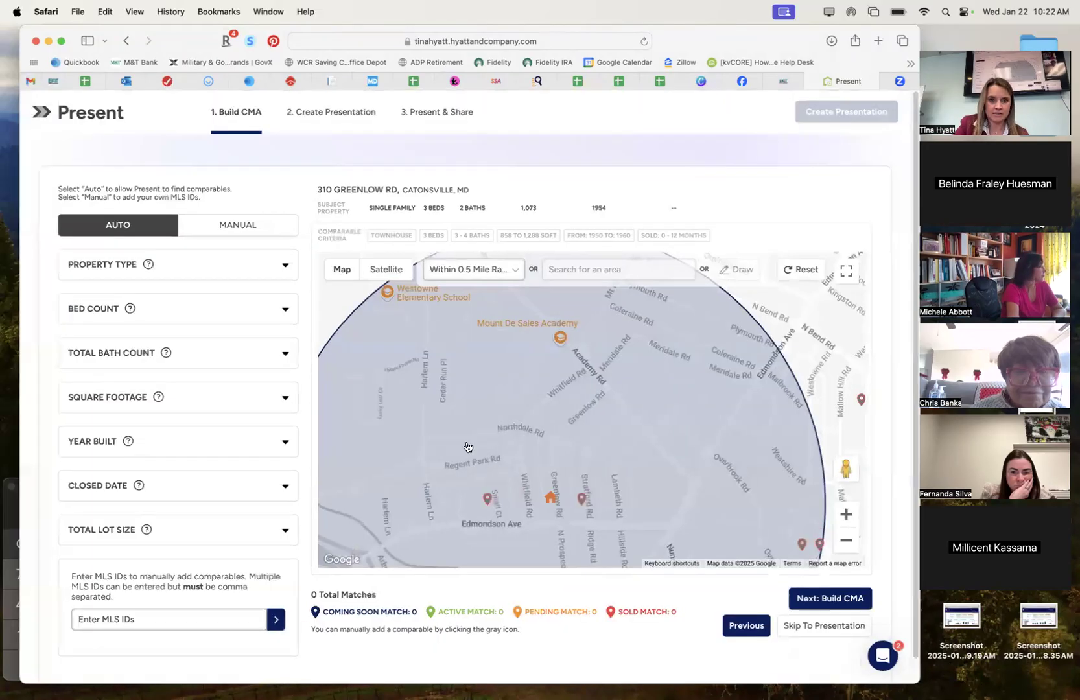
click(582, 499)
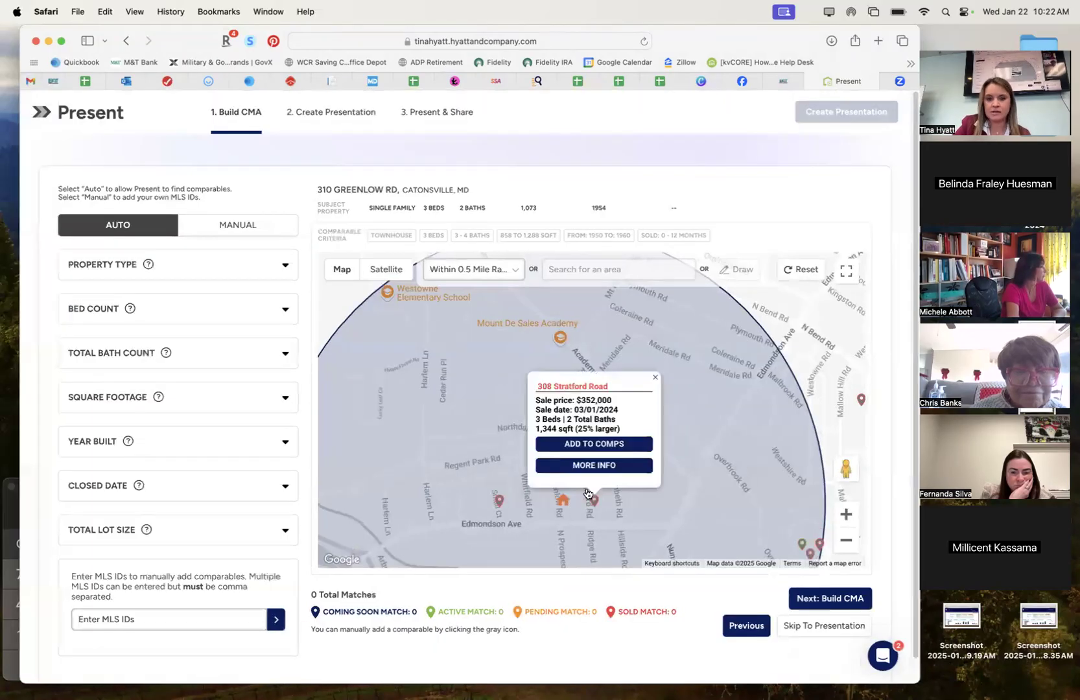
click(601, 444)
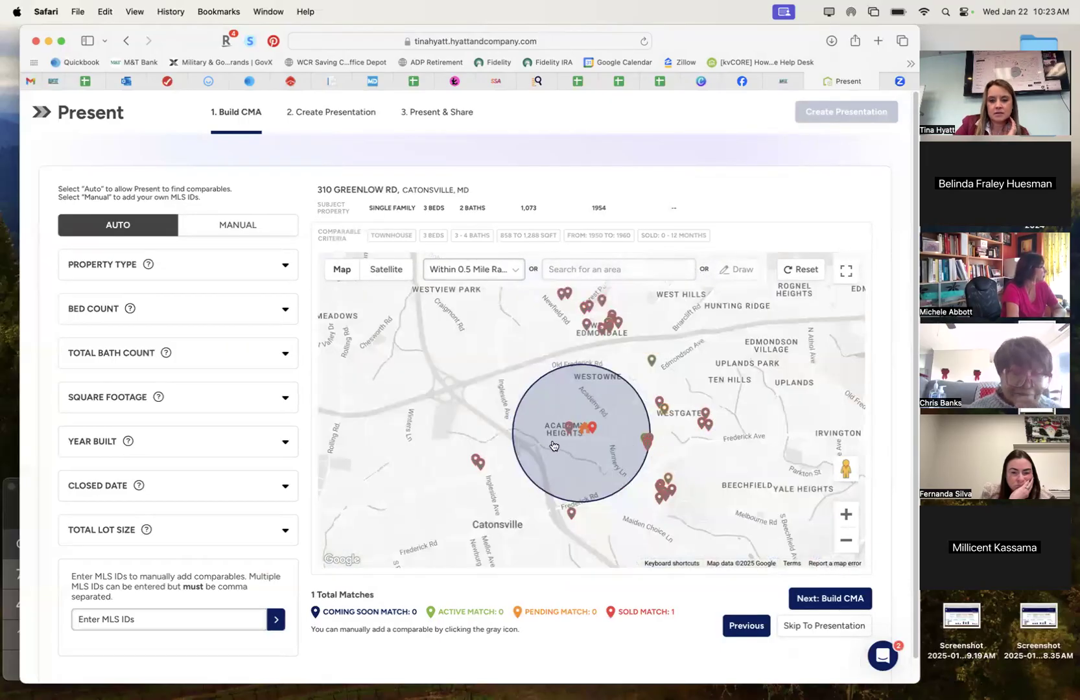
click(568, 426)
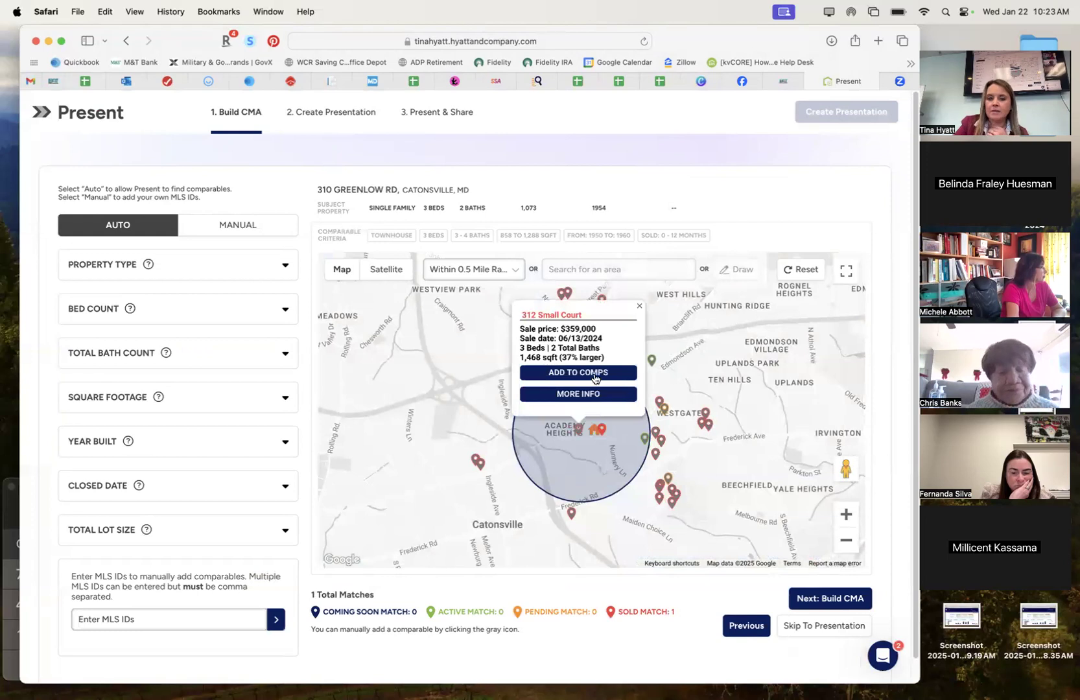
click(596, 377)
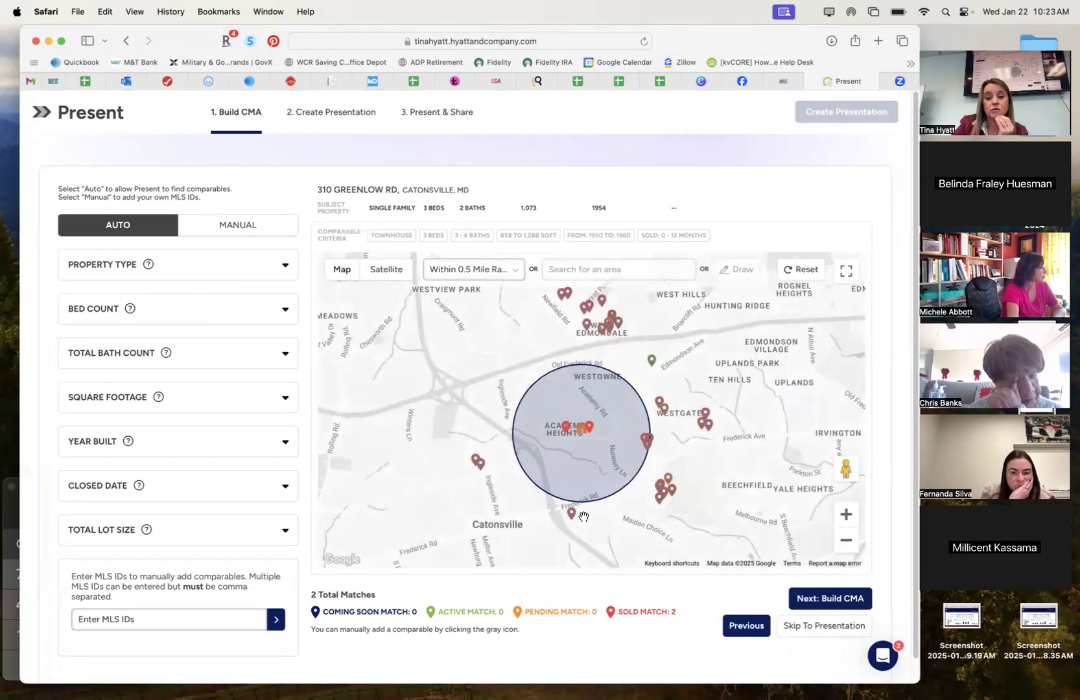
Build the CMA from the two comparables and review the $355,500 average and $254/sqft assessment.
click(814, 600)
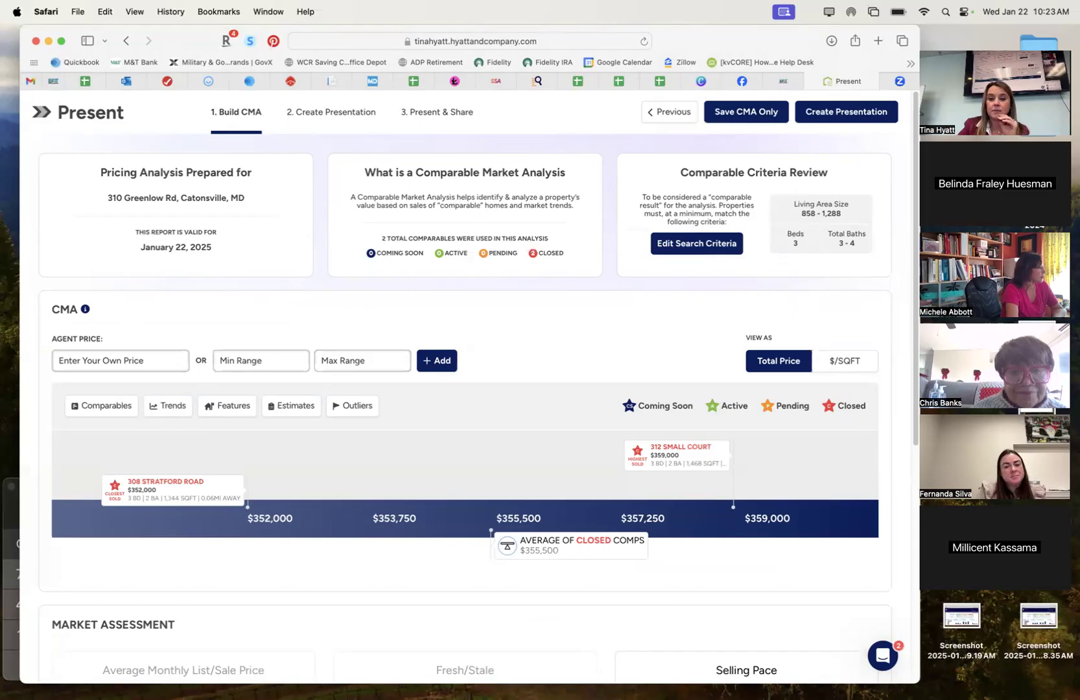
scroll(758, 563, down, 5)
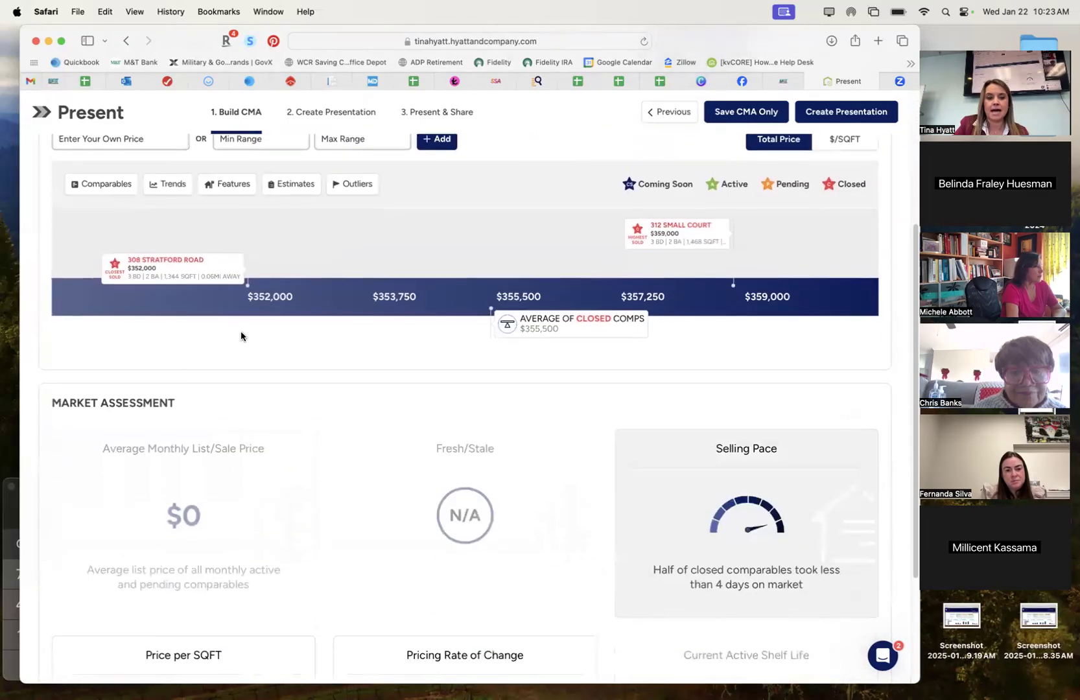
scroll(752, 333, up, 1)
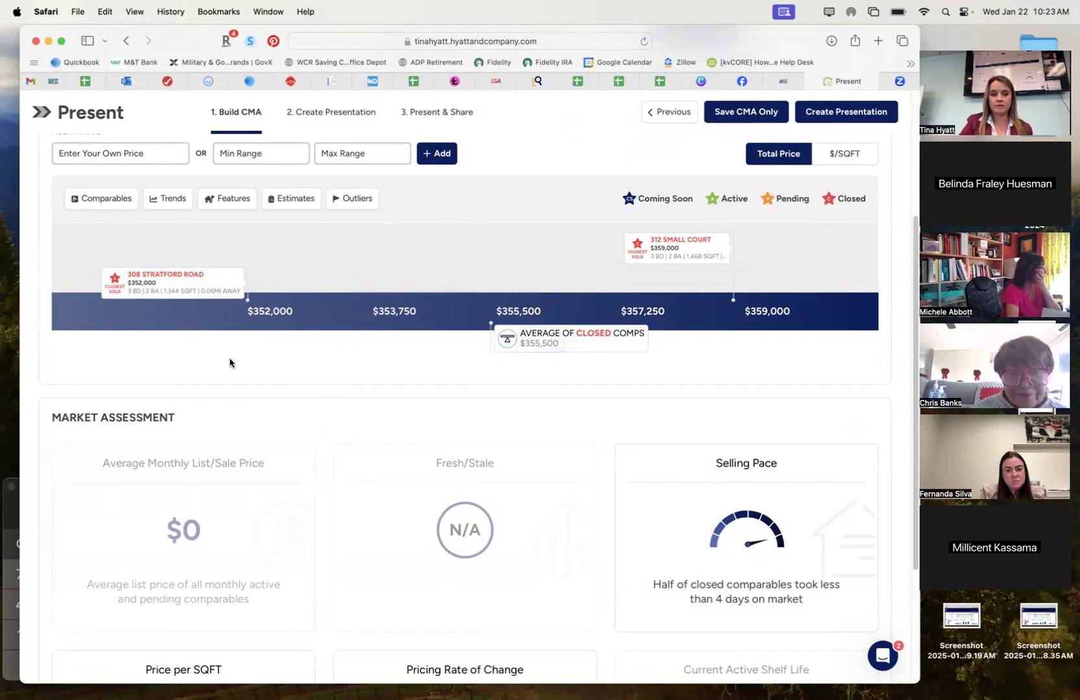
scroll(253, 422, up, 2)
scroll(269, 464, down, 6)
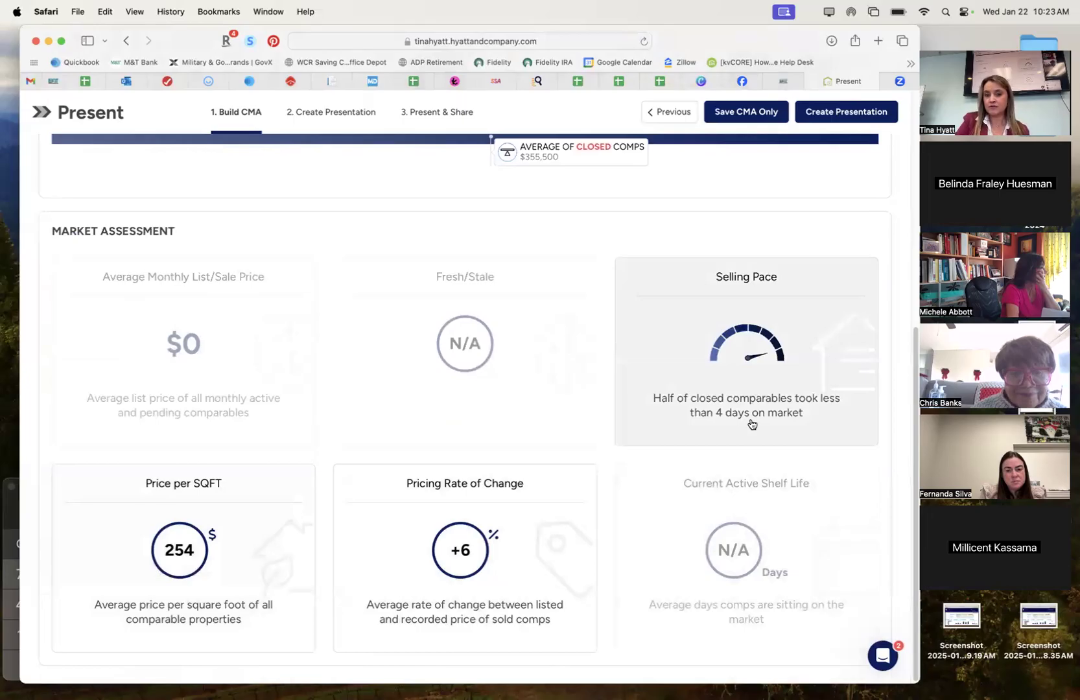
scroll(751, 424, up, 10)
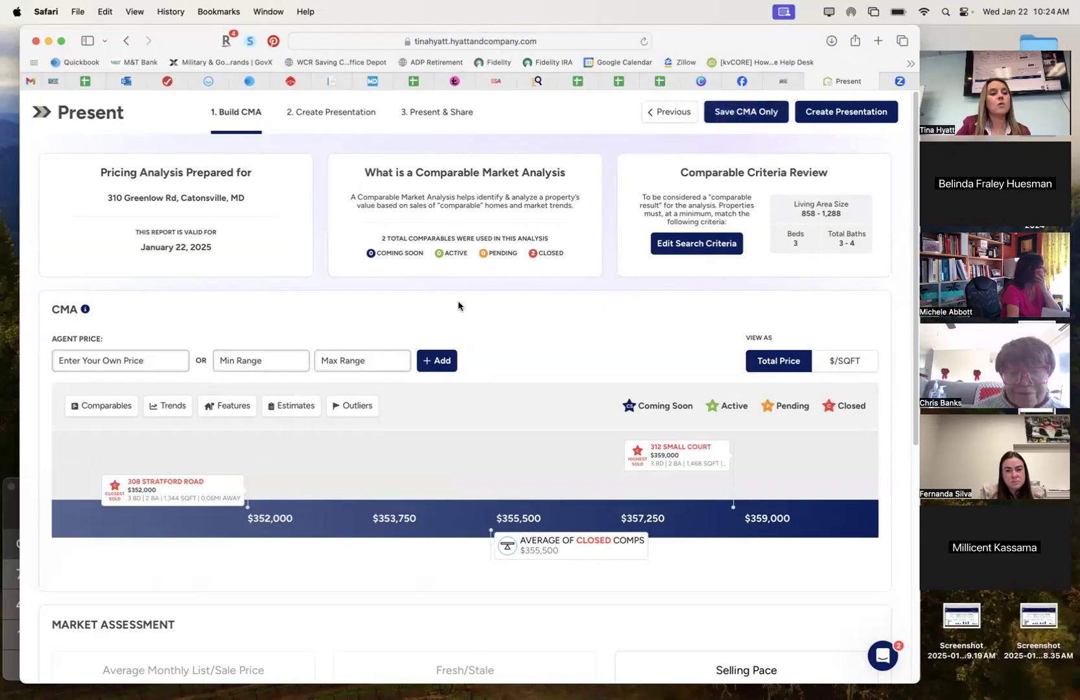
Start a presentation from the CMA and bring up the slide-order Emphasis options.
click(856, 111)
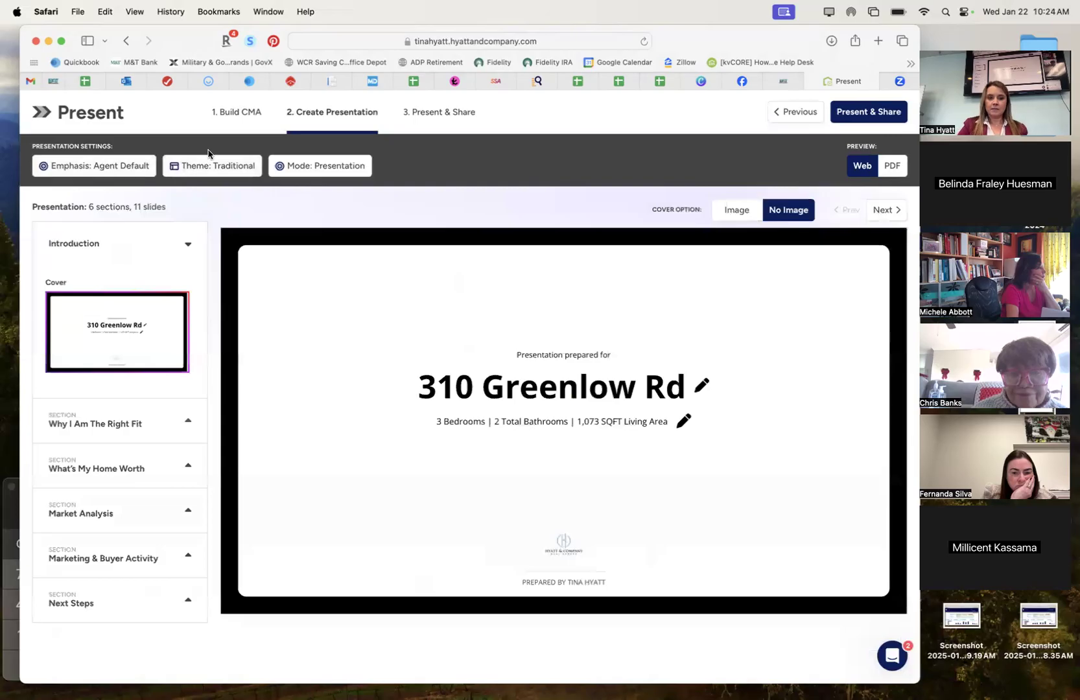
click(101, 170)
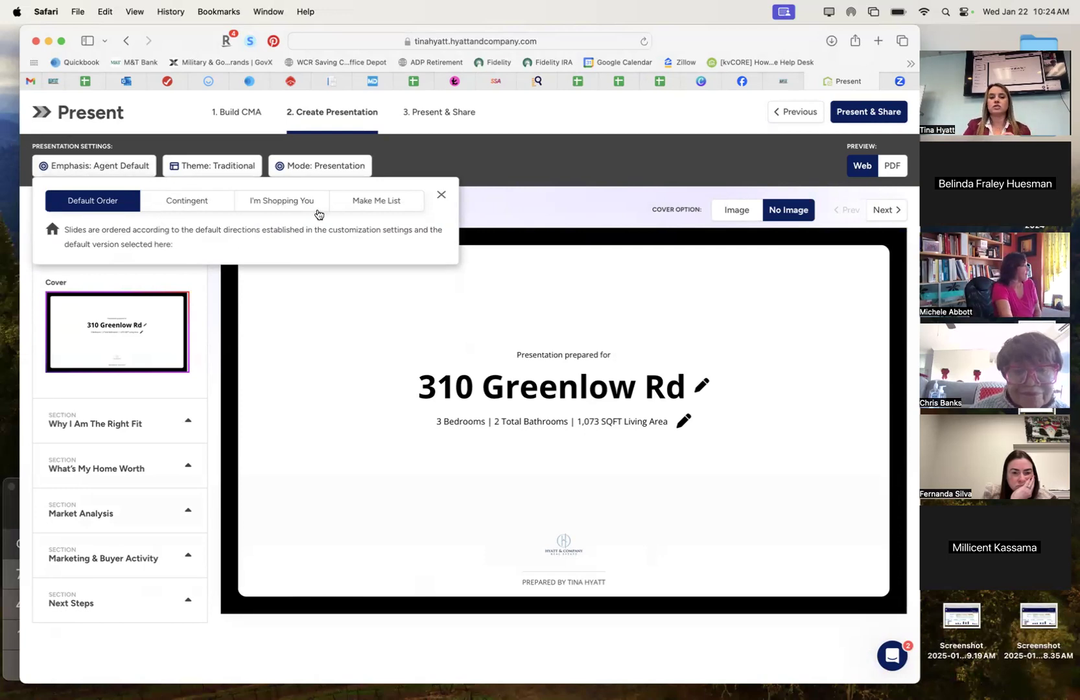
click(195, 169)
click(195, 170)
click(108, 168)
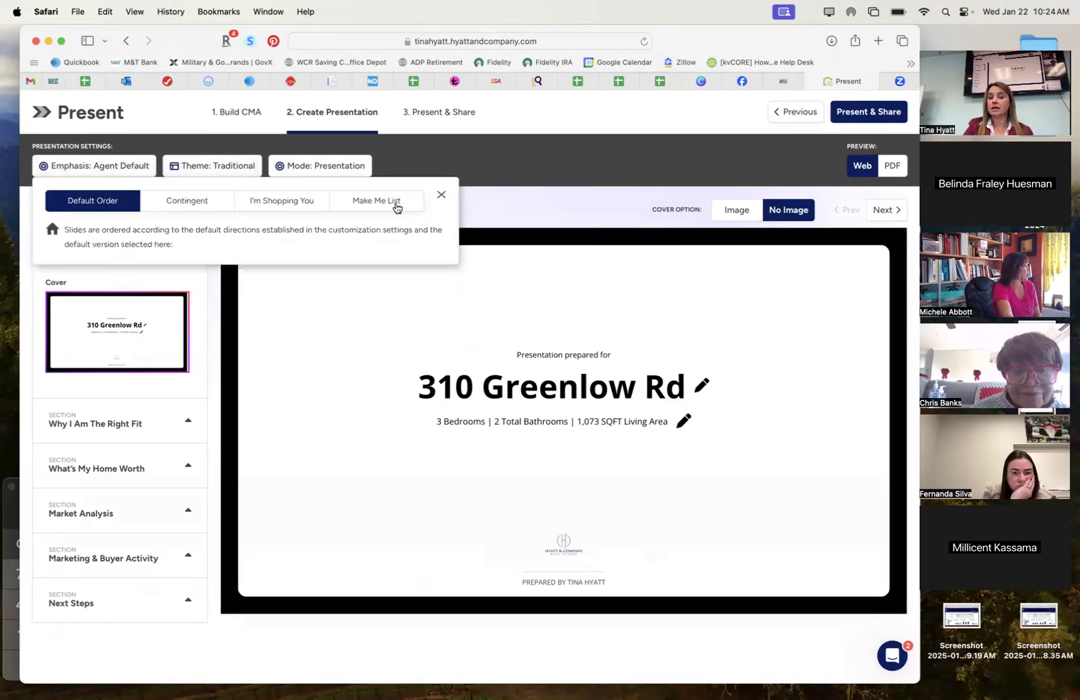
Compare the Luxury, Modern and Traditional cover layouts, then set the theme to Luxury.
click(212, 173)
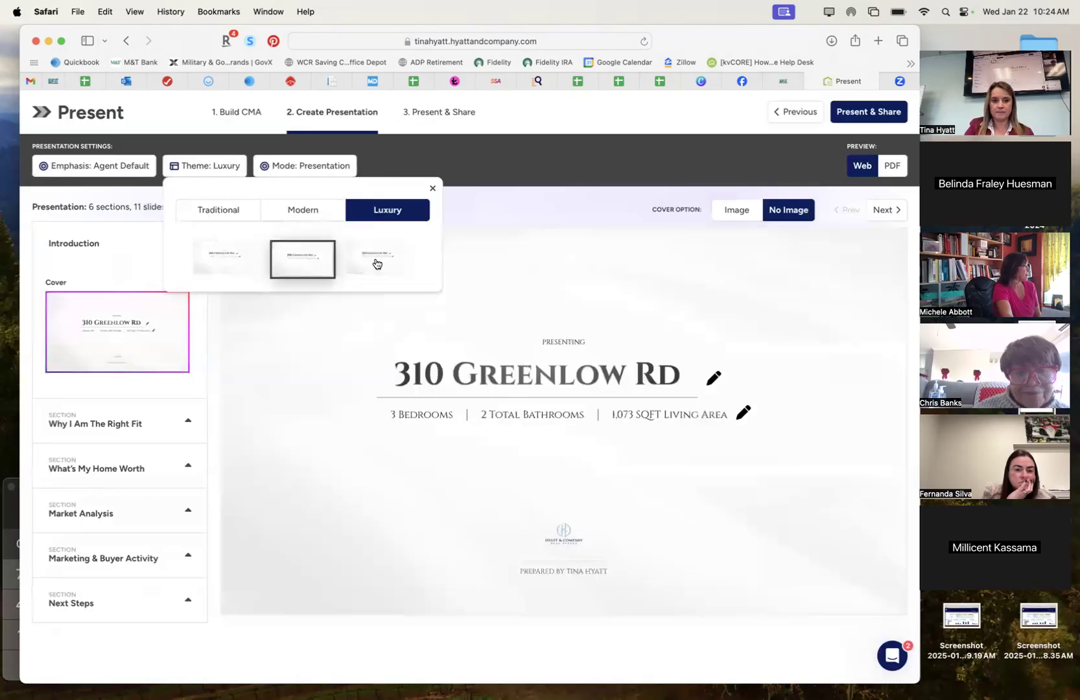
click(224, 254)
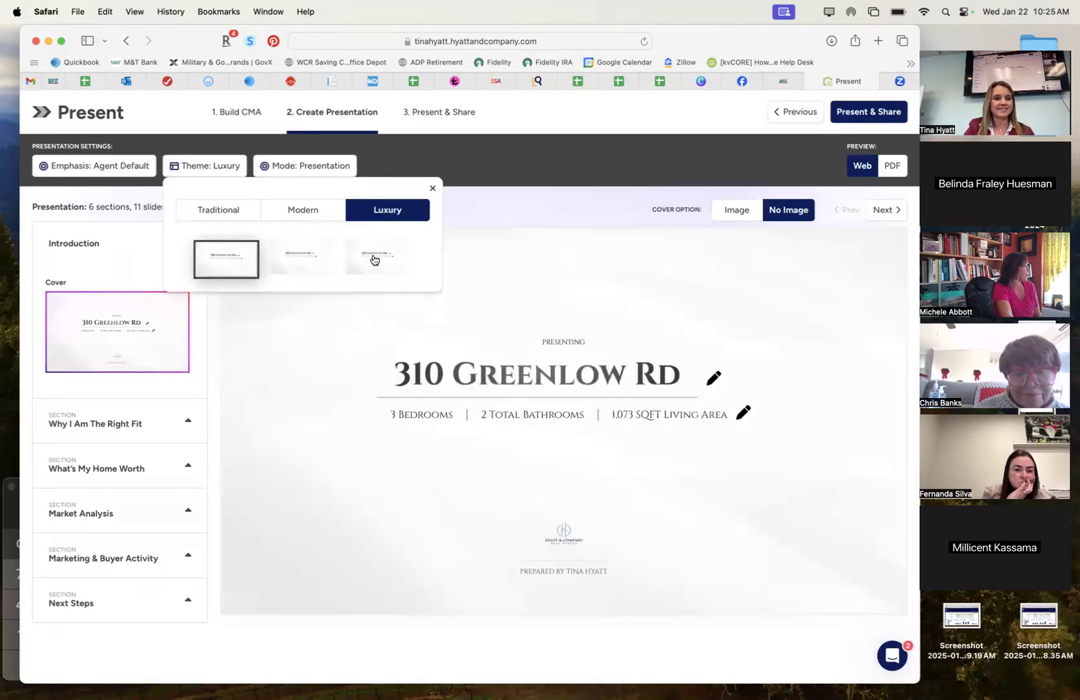
click(374, 260)
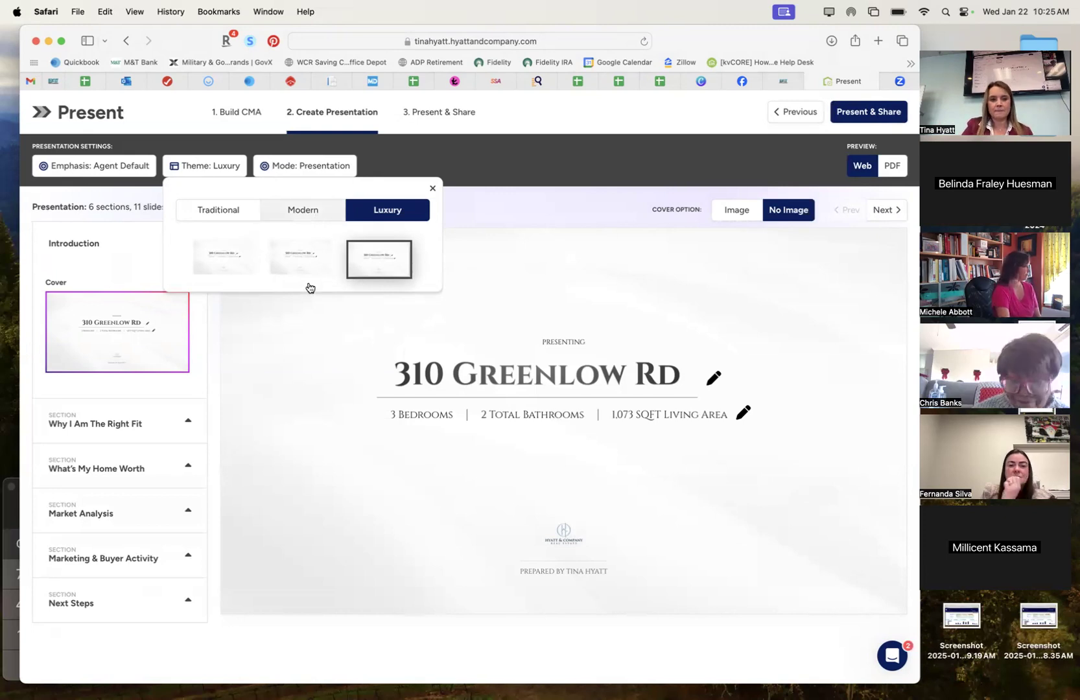
click(301, 216)
click(361, 256)
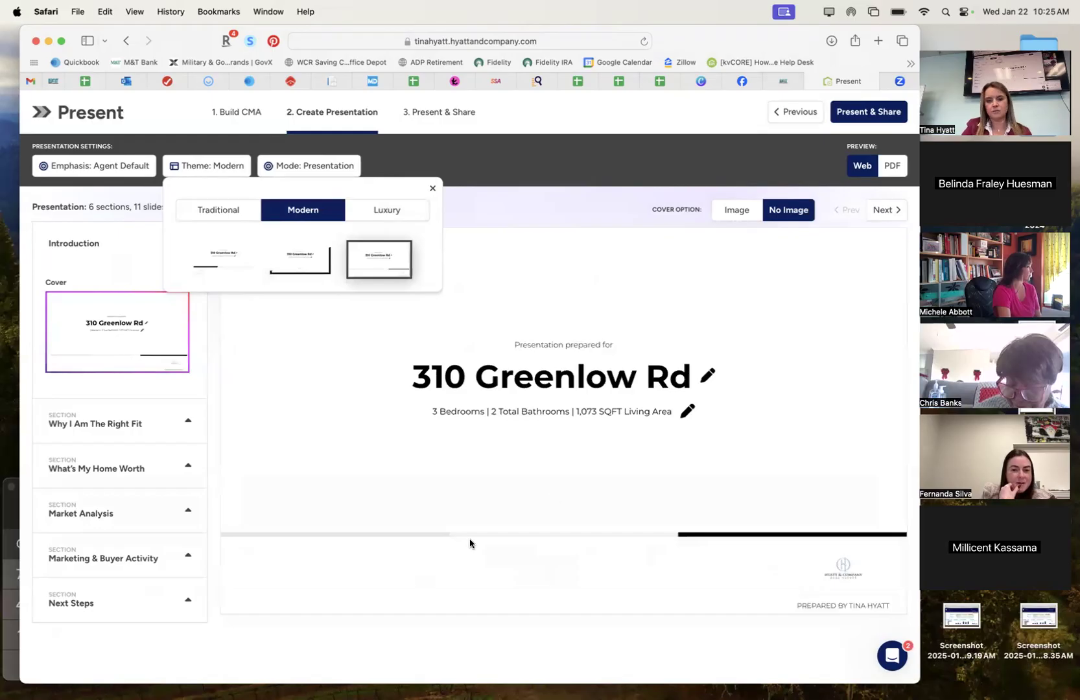
click(230, 257)
click(217, 208)
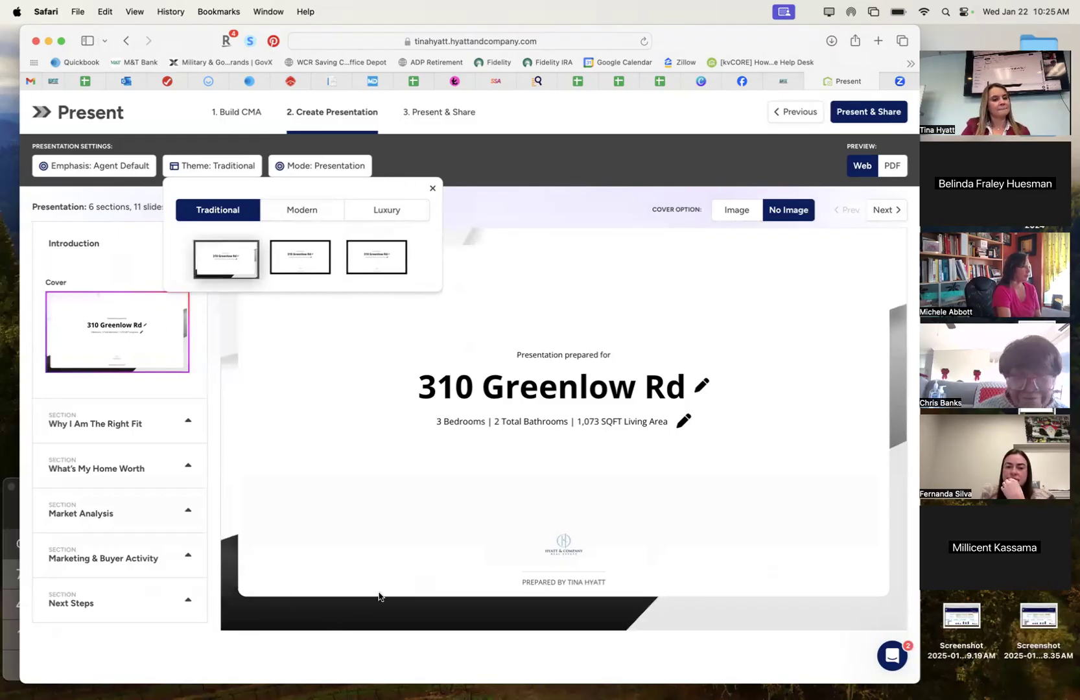
click(397, 216)
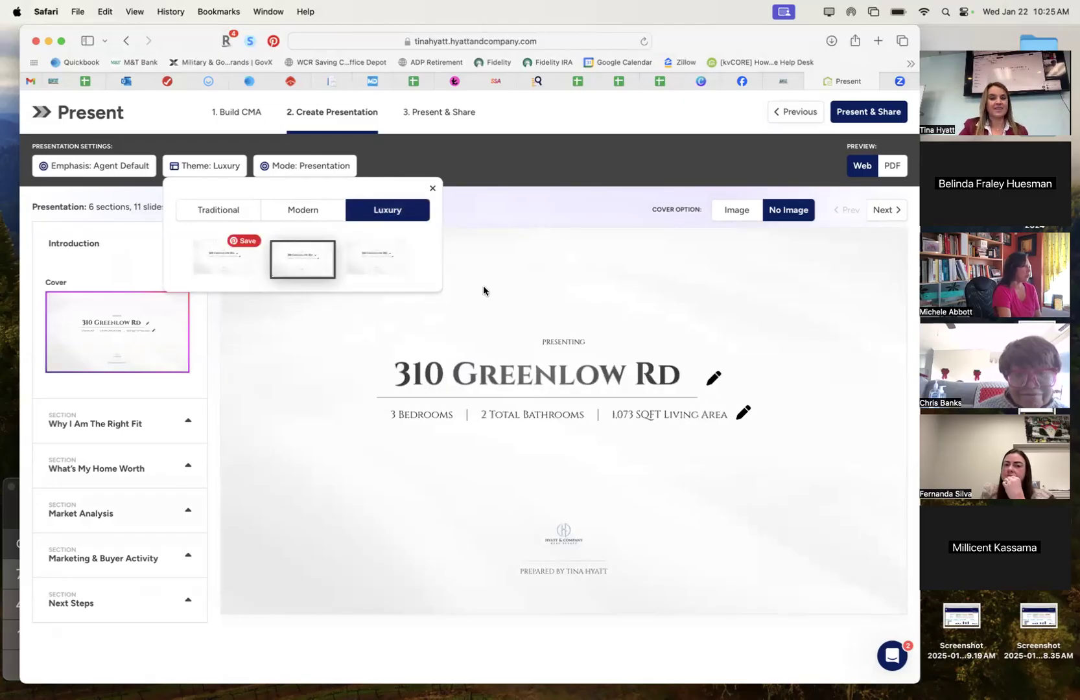
click(432, 190)
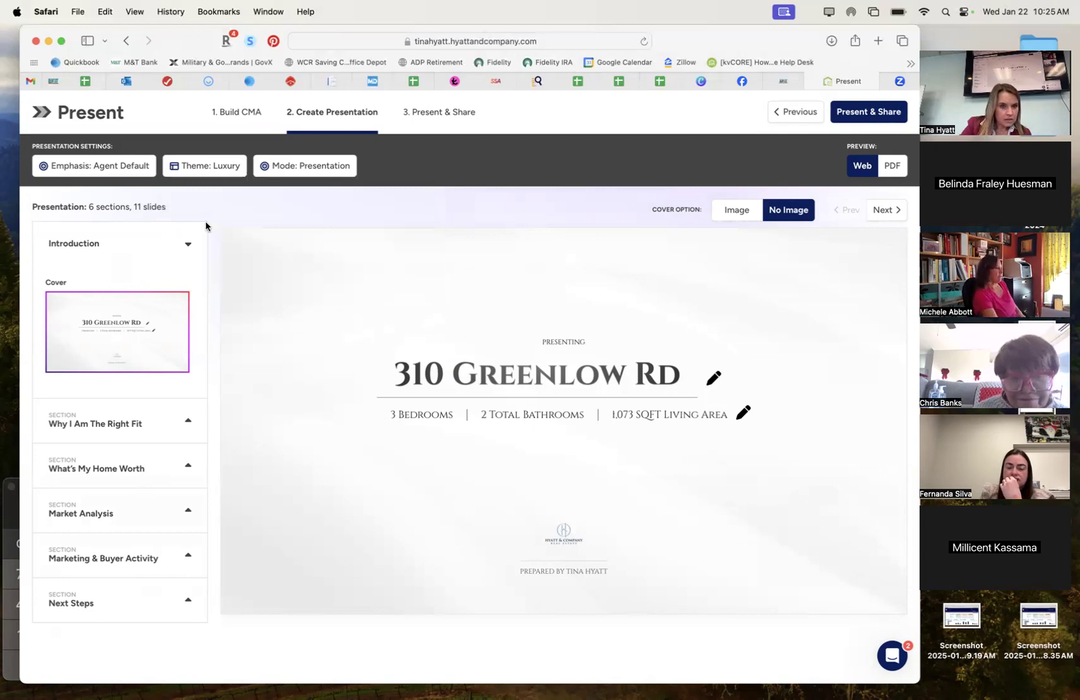
Preview the CMA and Single Page Review modes, then switch back to Presentation mode.
click(318, 170)
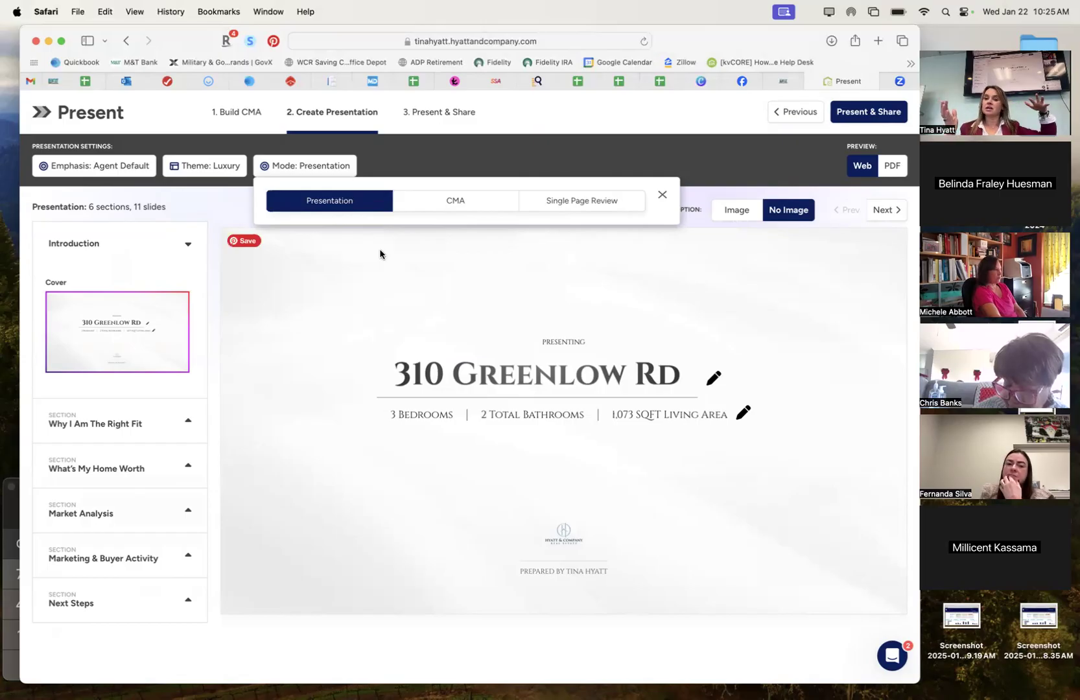
click(433, 201)
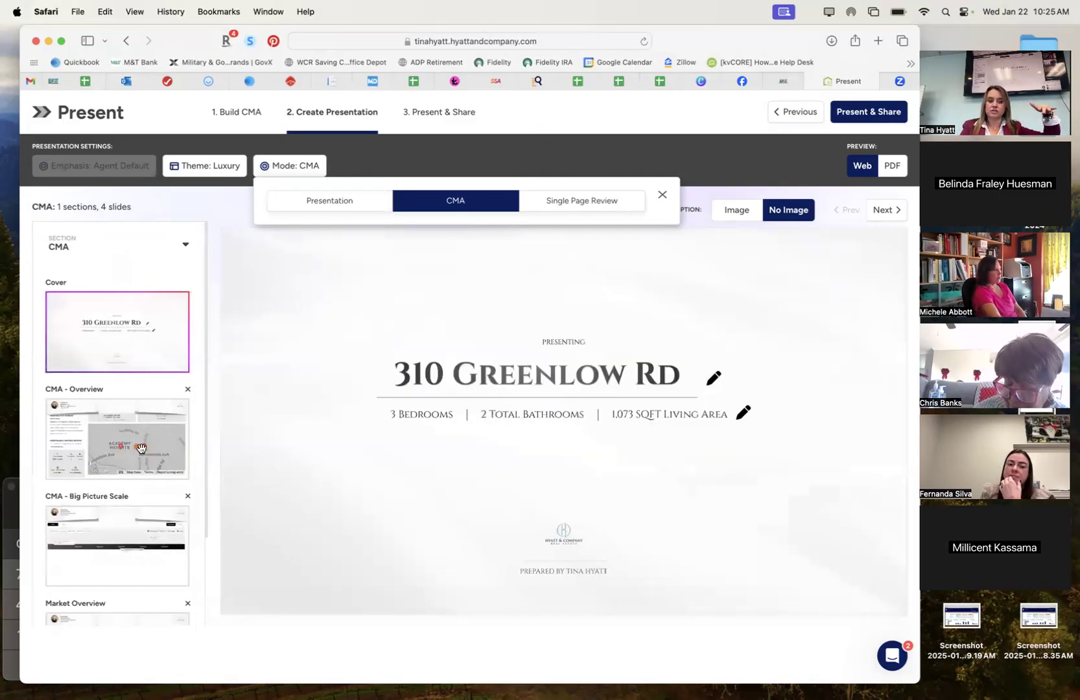
scroll(141, 450, down, 5)
scroll(142, 454, up, 5)
scroll(141, 454, down, 4)
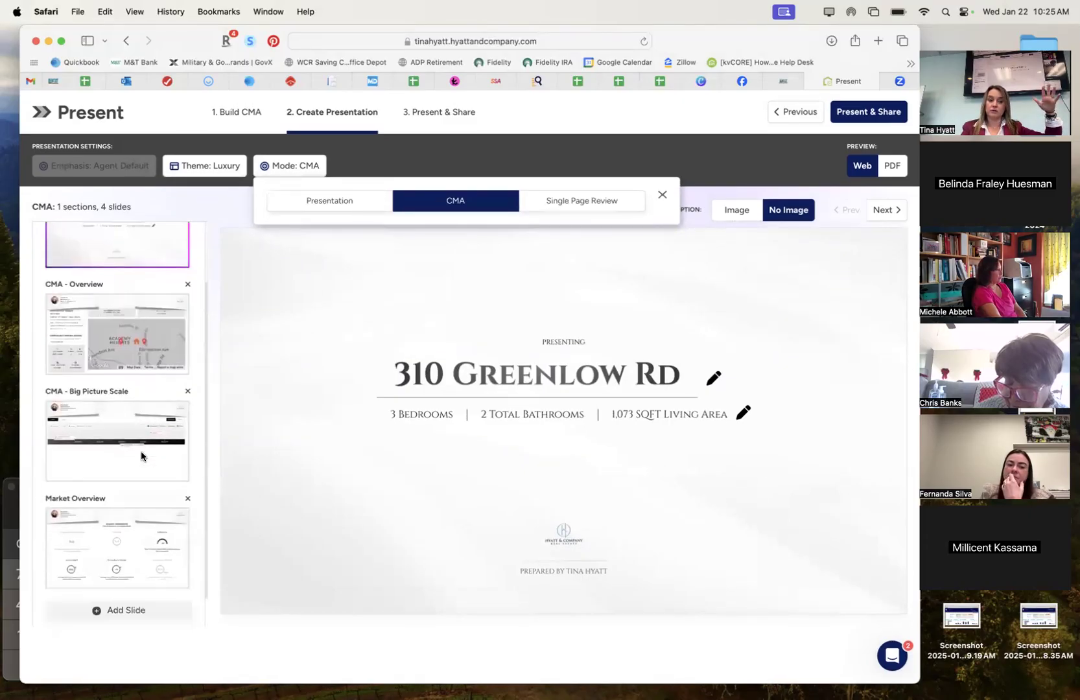
scroll(141, 456, down, 1)
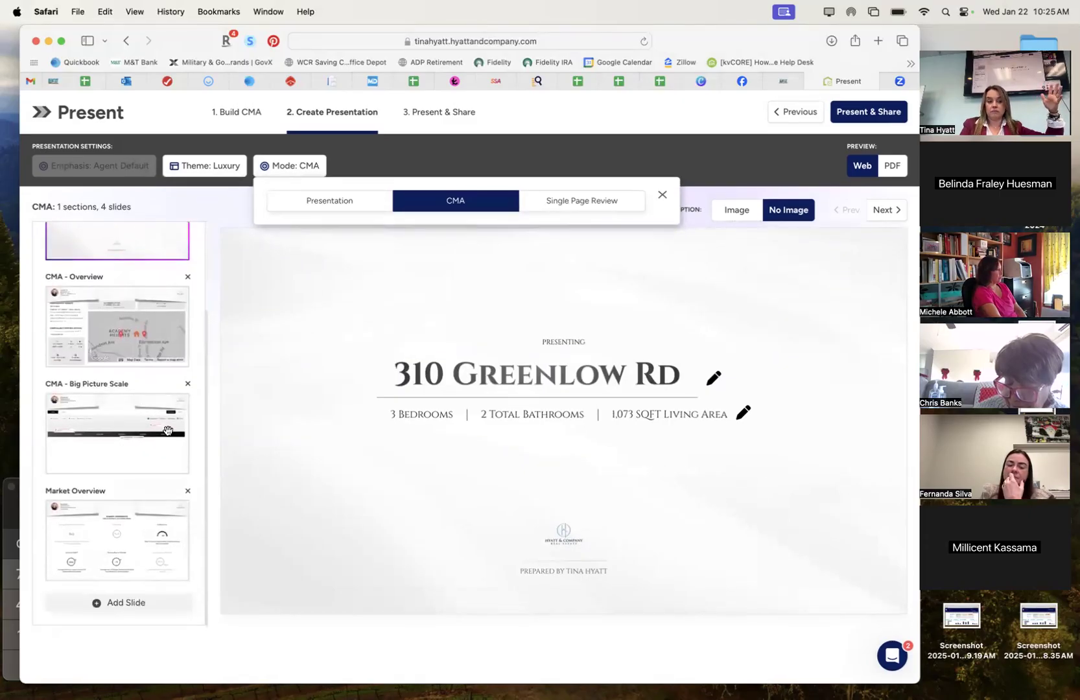
click(574, 206)
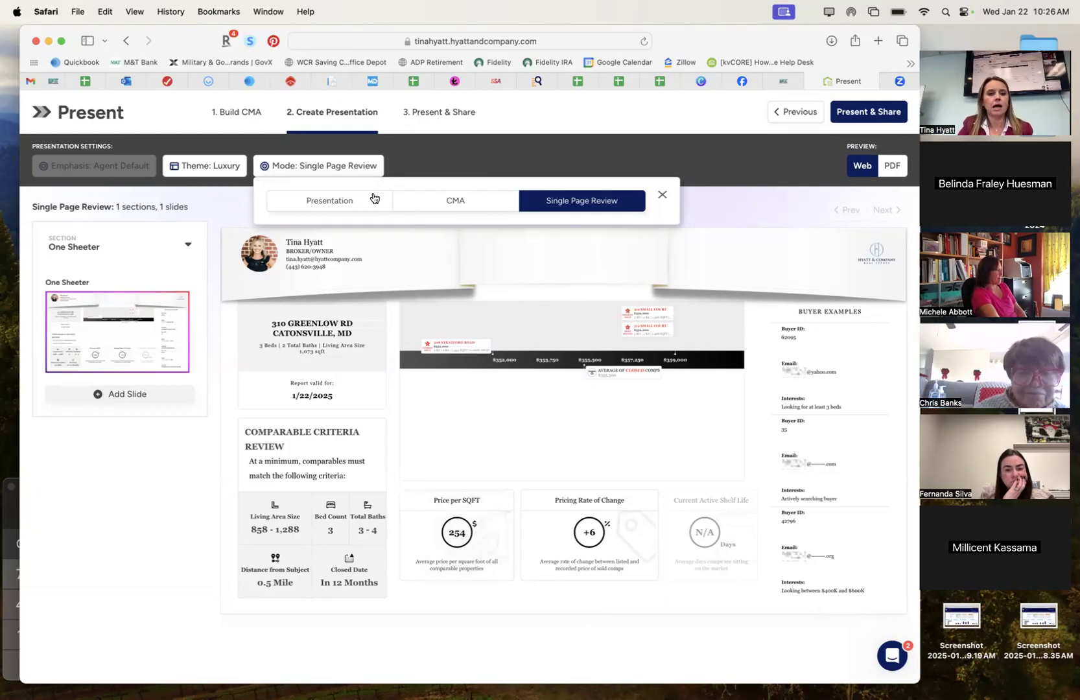
click(355, 202)
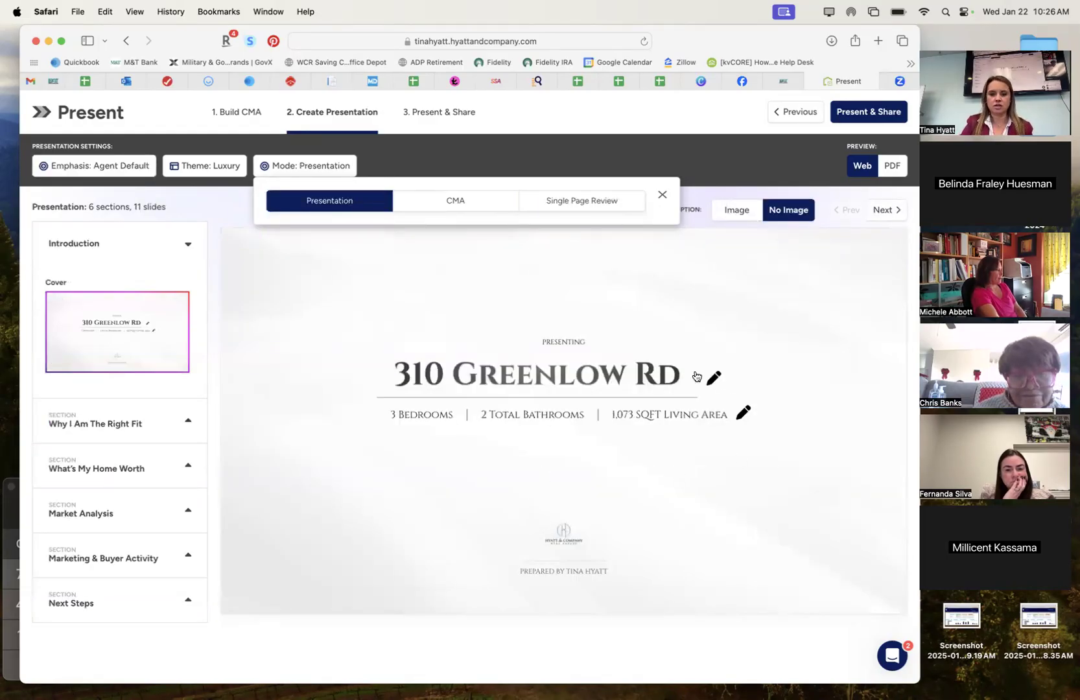
click(713, 382)
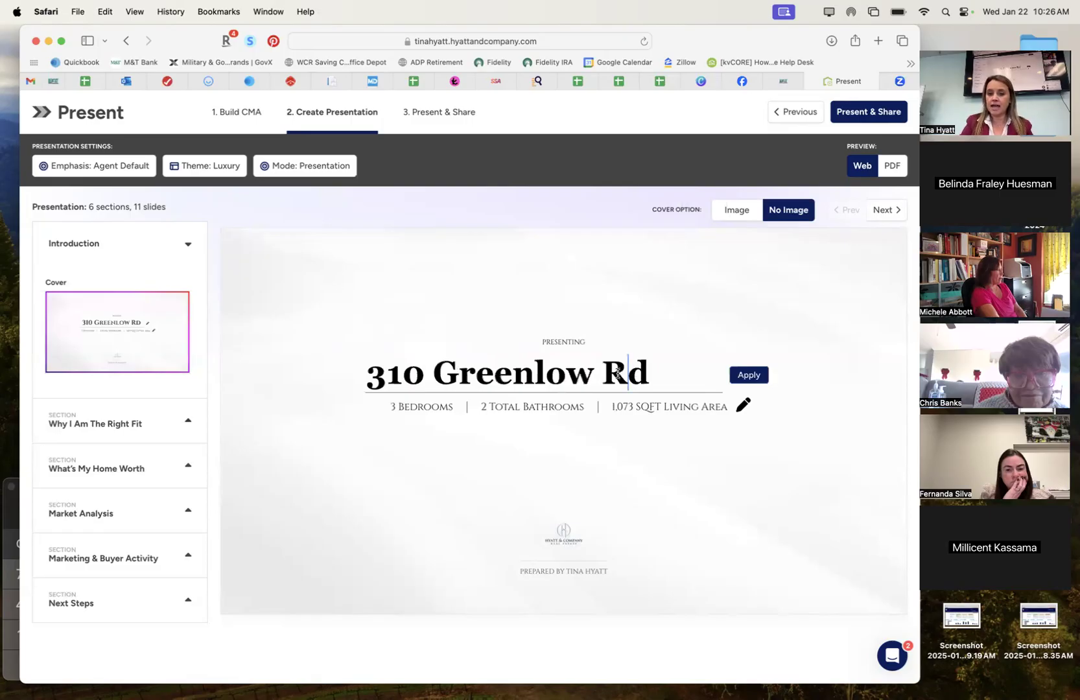
text(oa)
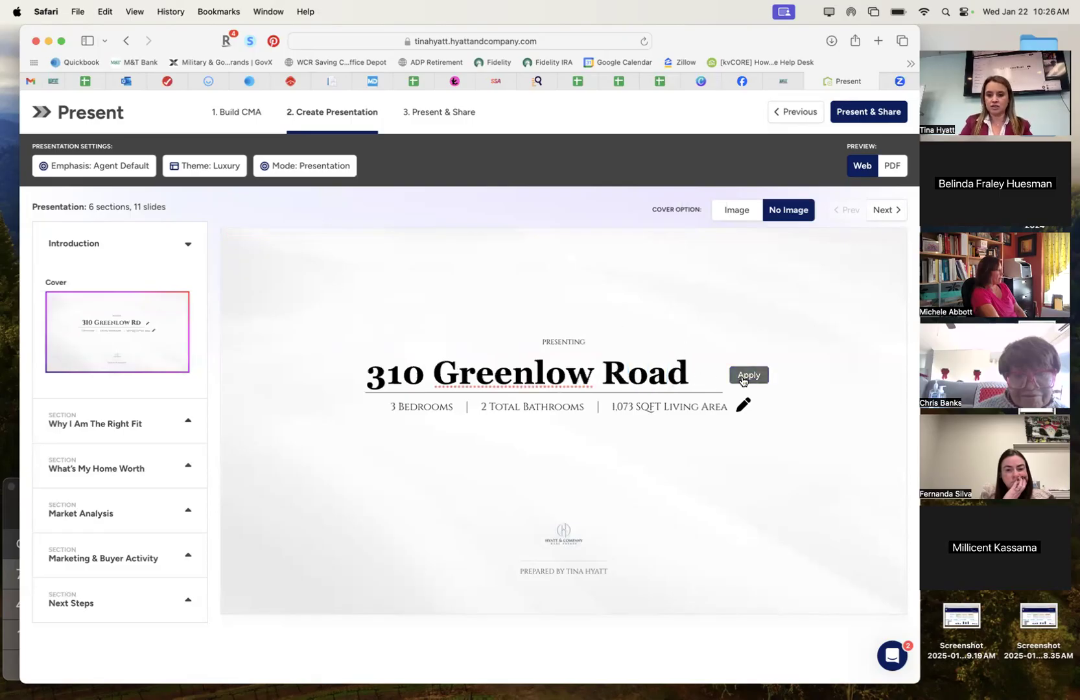
click(746, 375)
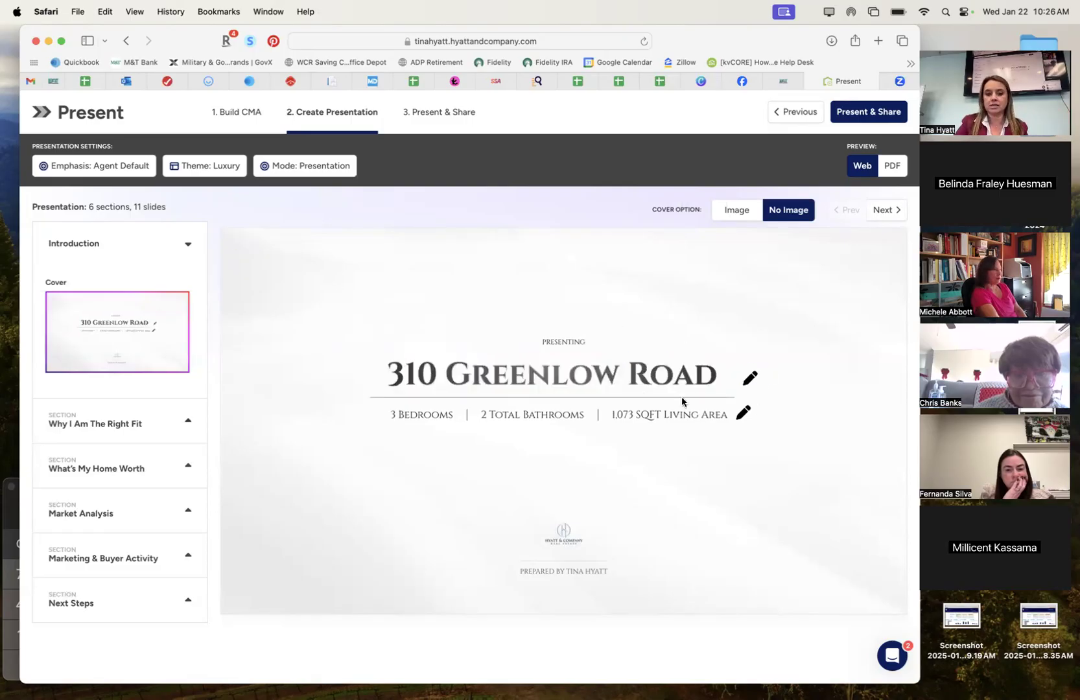
click(750, 377)
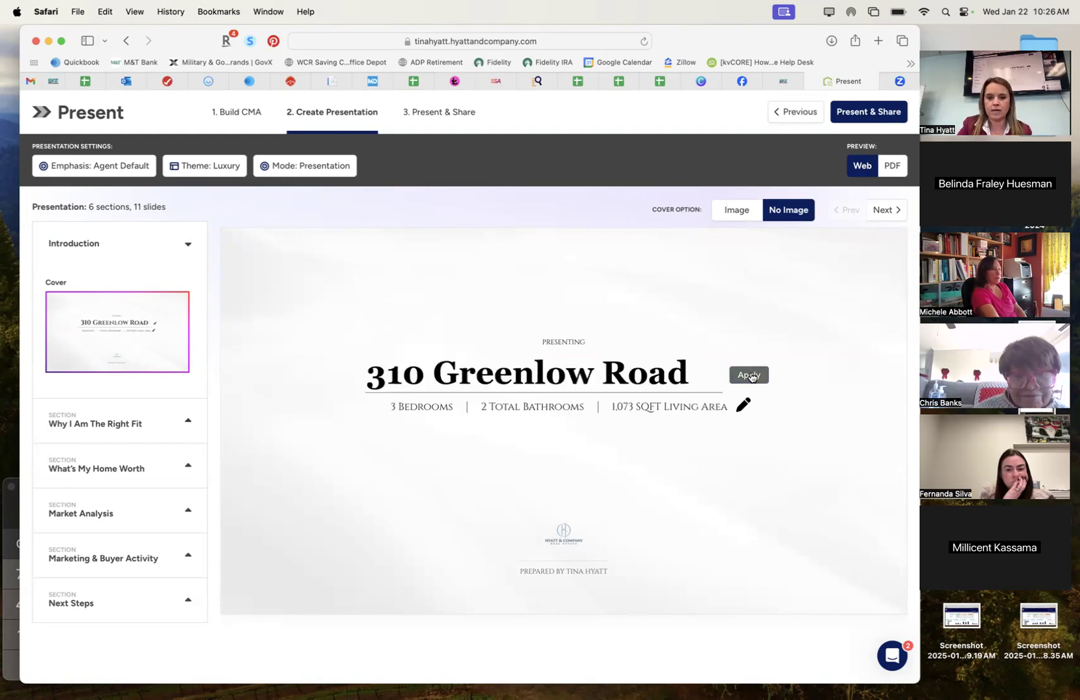
triple_click(568, 373)
click(745, 375)
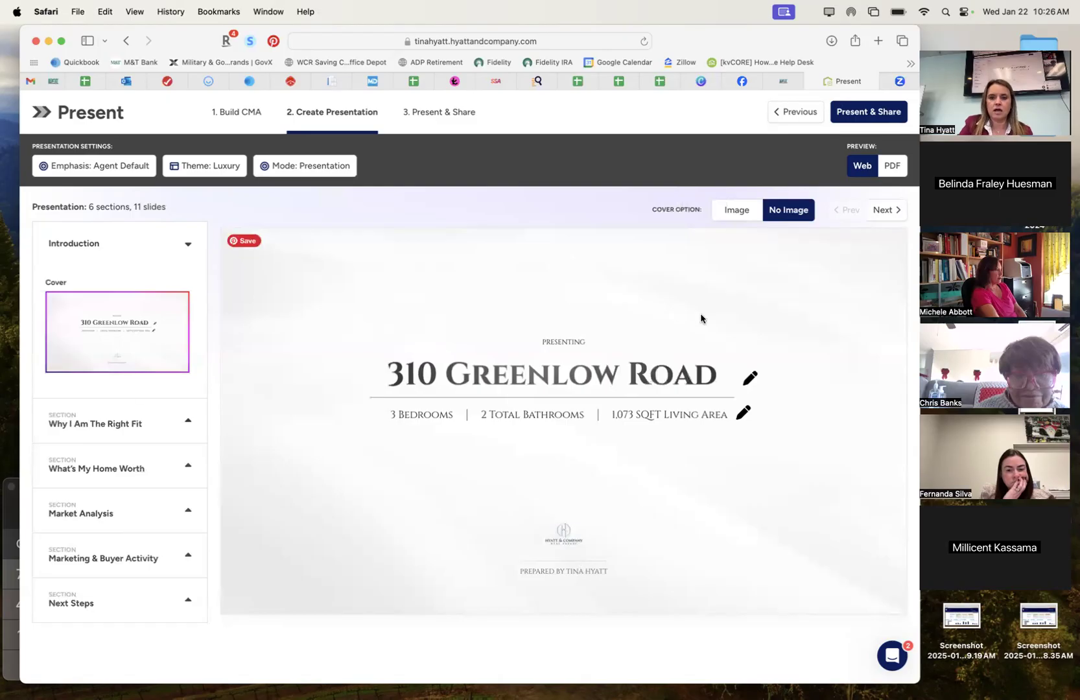
click(736, 211)
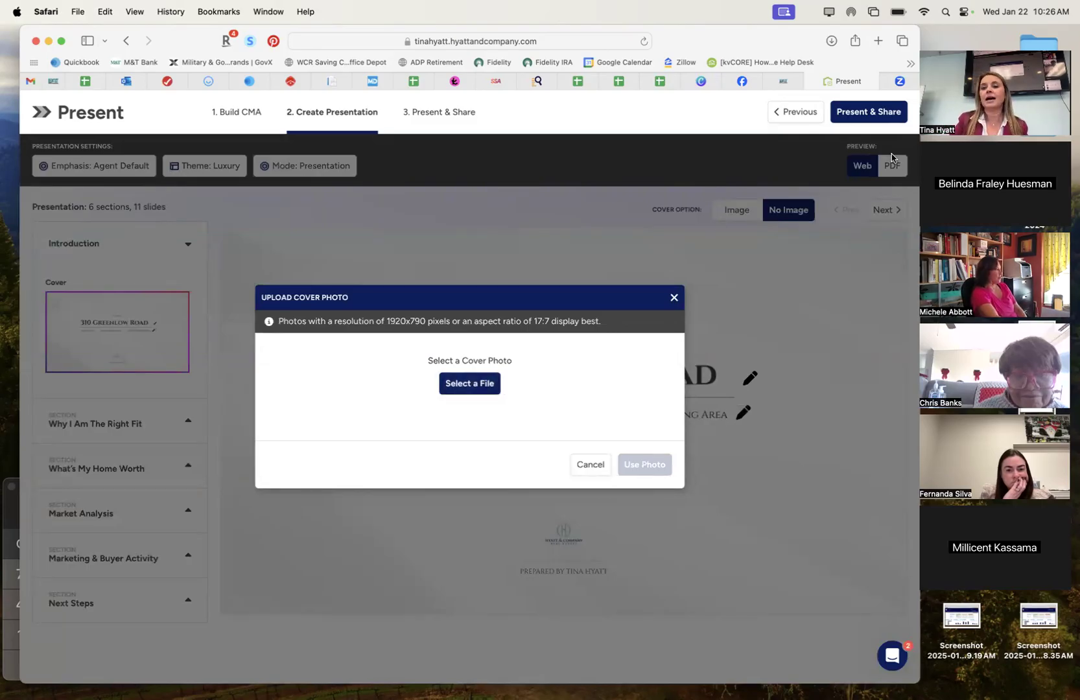
click(878, 41)
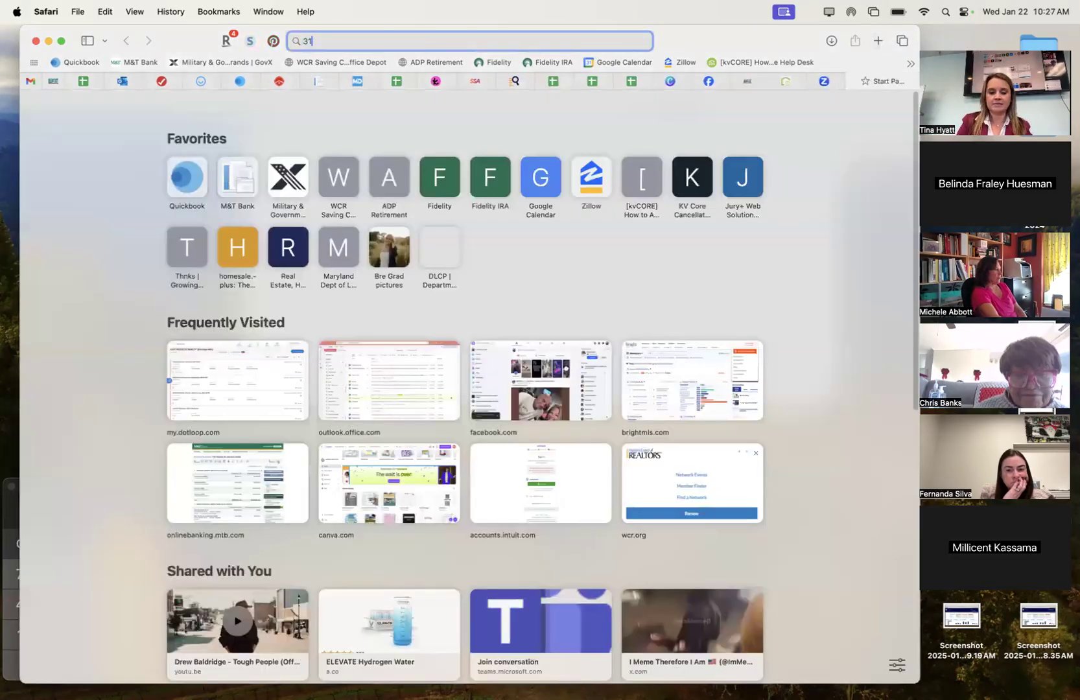
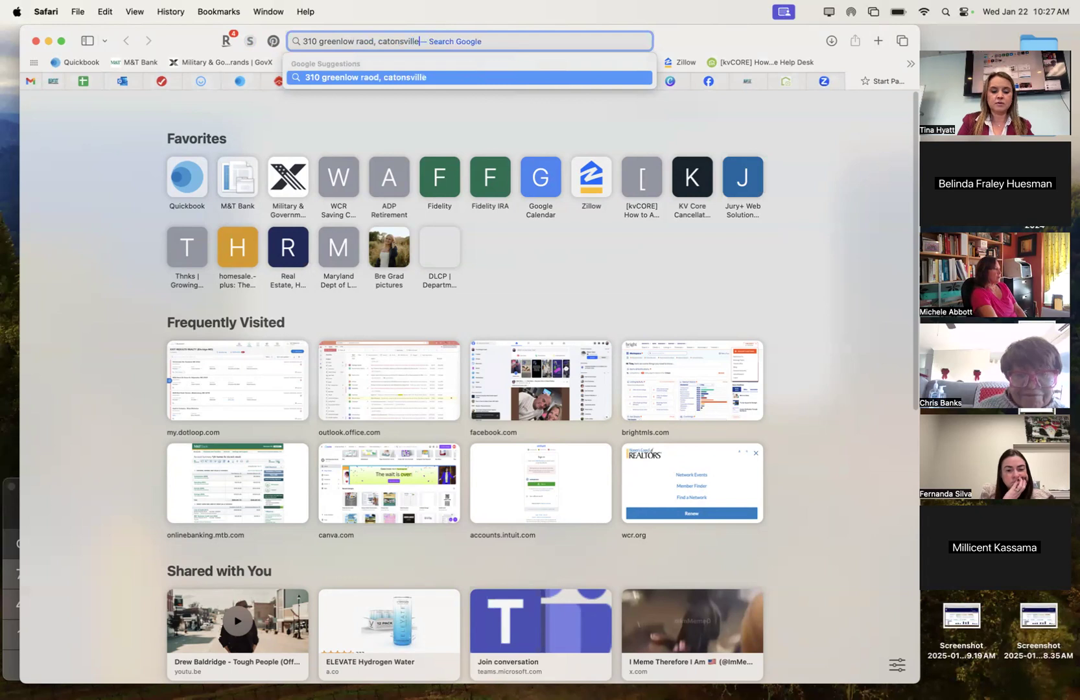
key(Escape)
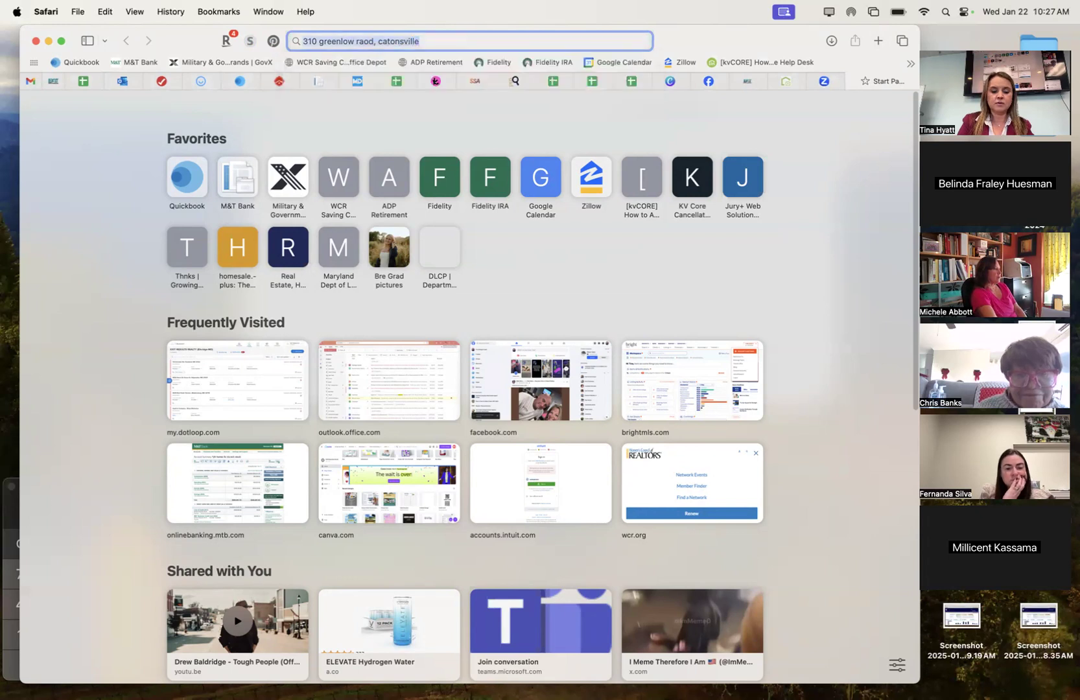
Run the address search and browse the Google Images results for the house.
key(Return)
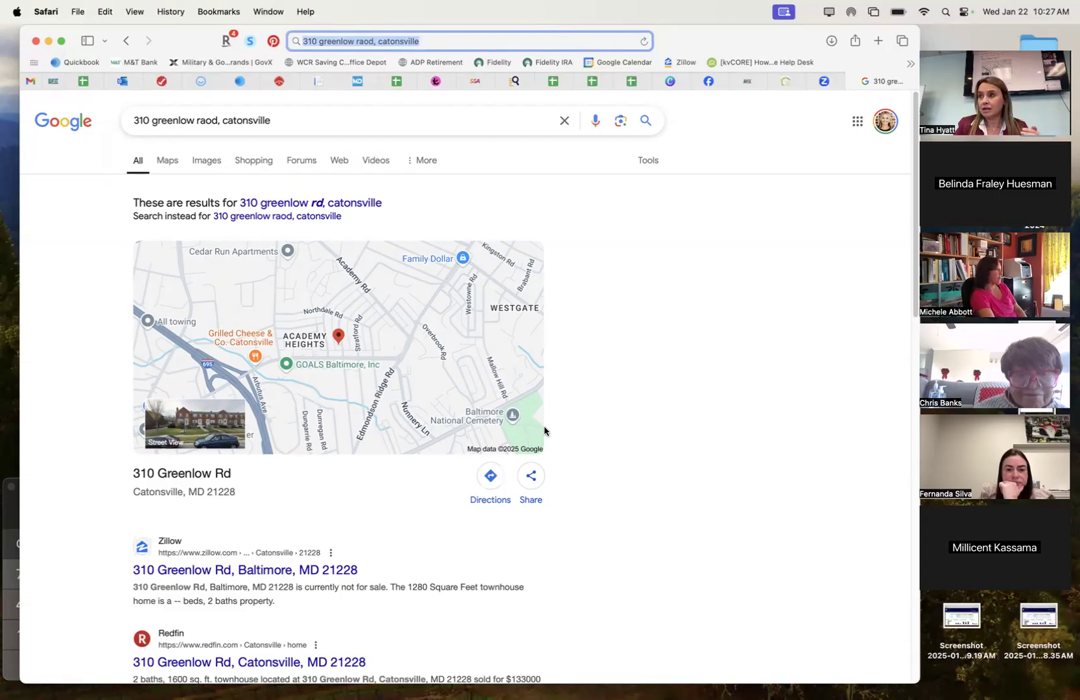
scroll(489, 503, down, 5)
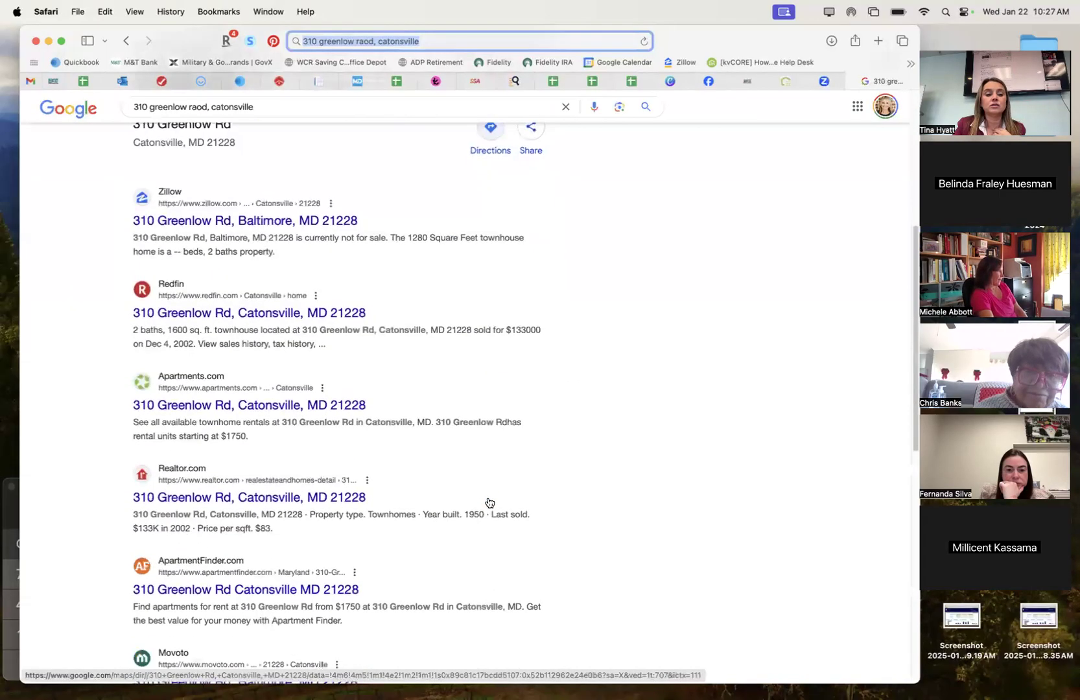
scroll(490, 503, up, 5)
click(205, 162)
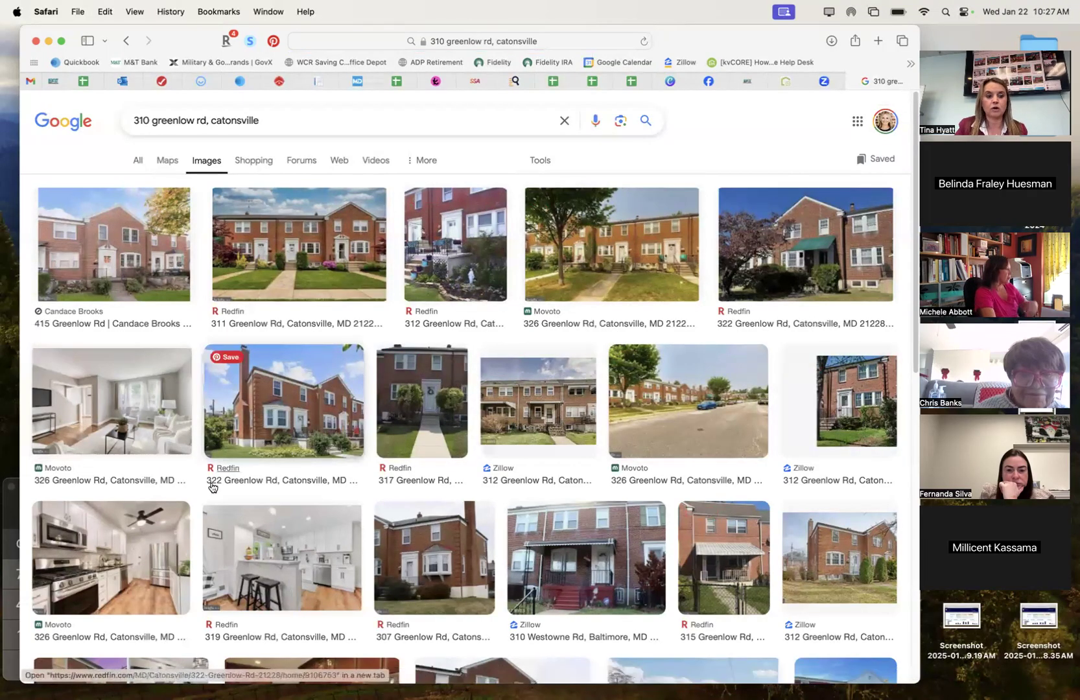
scroll(257, 570, down, 3)
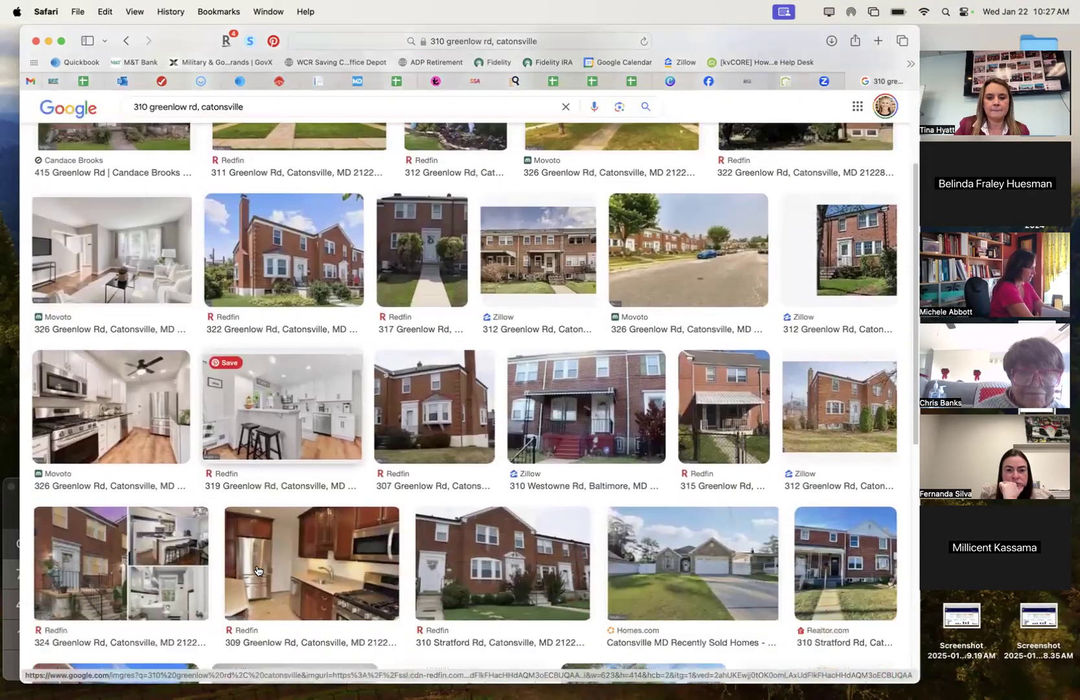
scroll(257, 571, down, 3)
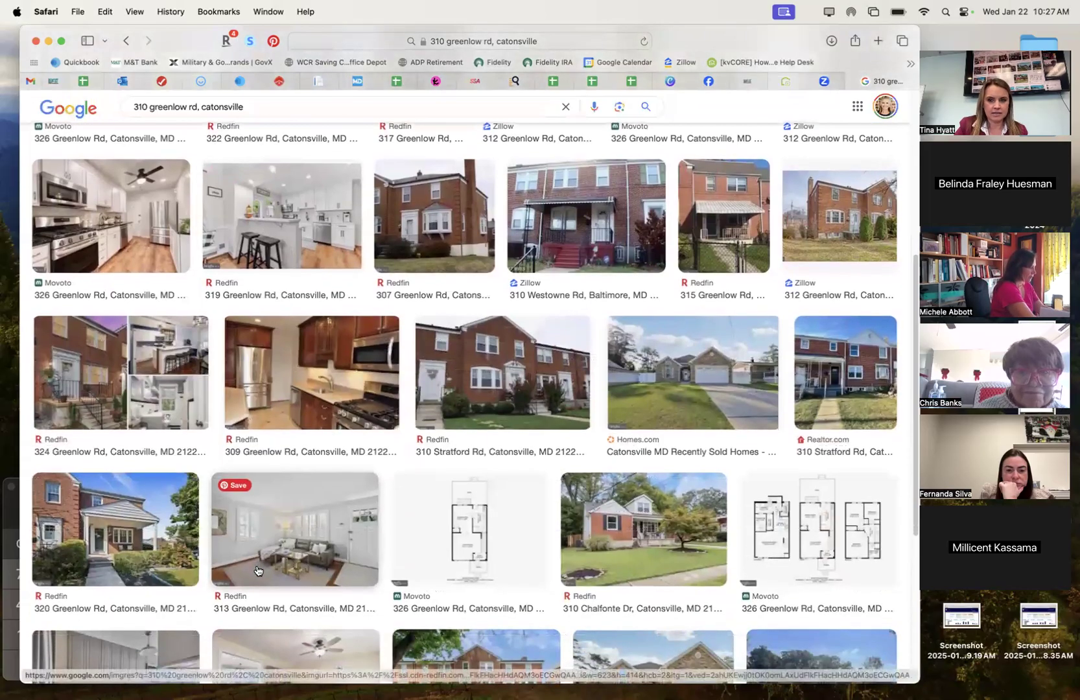
scroll(257, 571, up, 1)
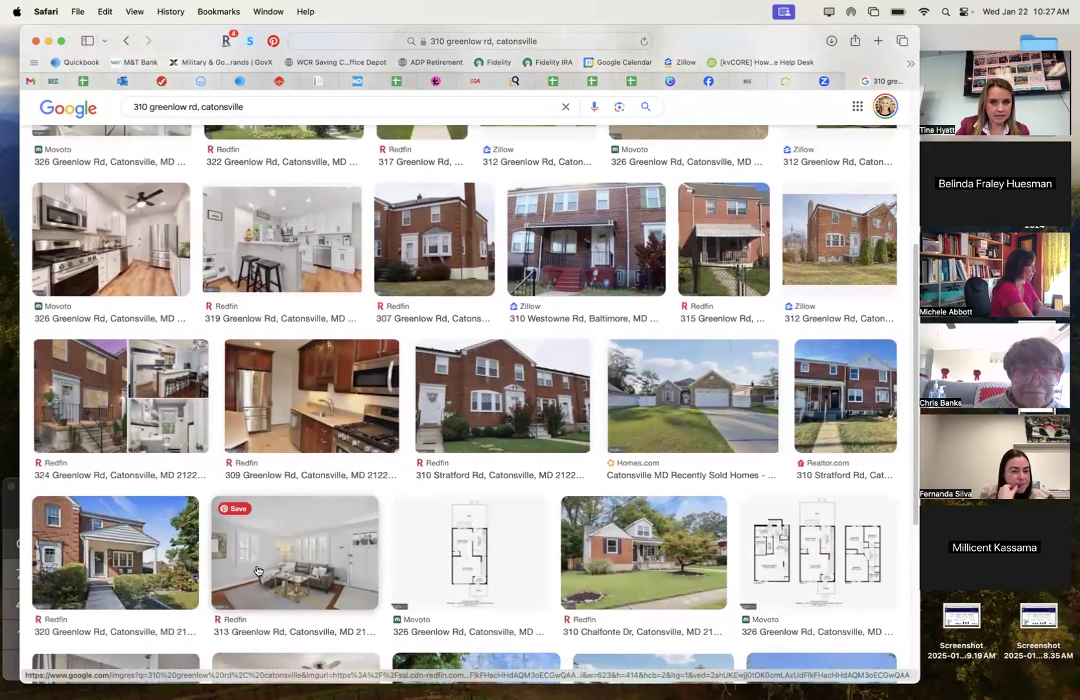
scroll(447, 549, down, 2)
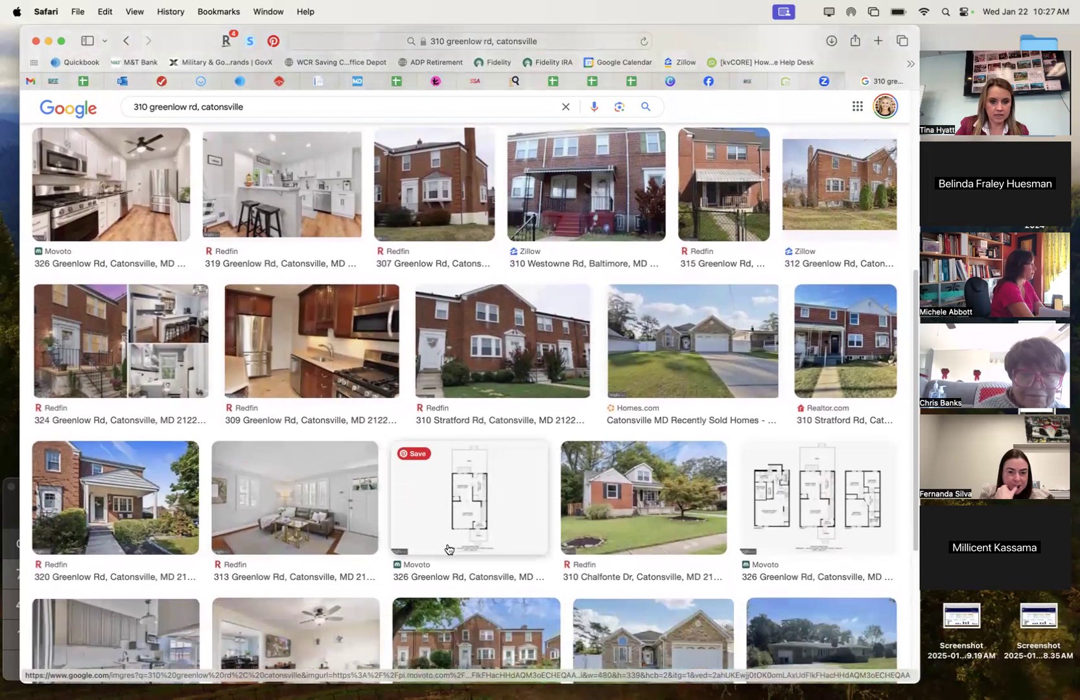
scroll(447, 549, down, 4)
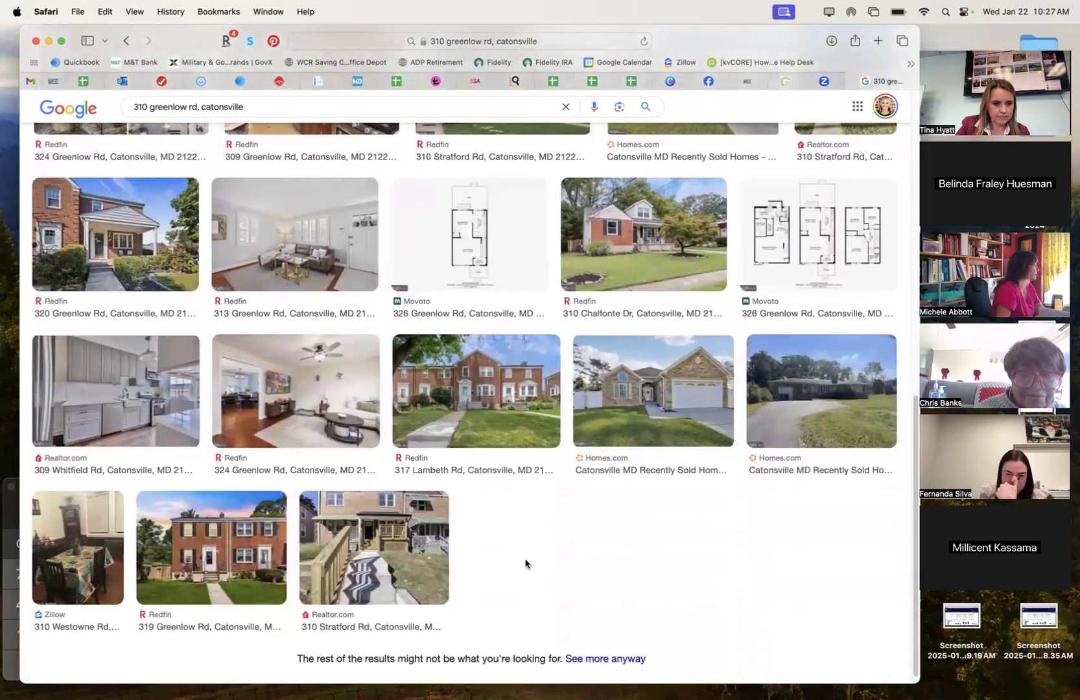
scroll(525, 563, up, 1)
scroll(525, 563, up, 5)
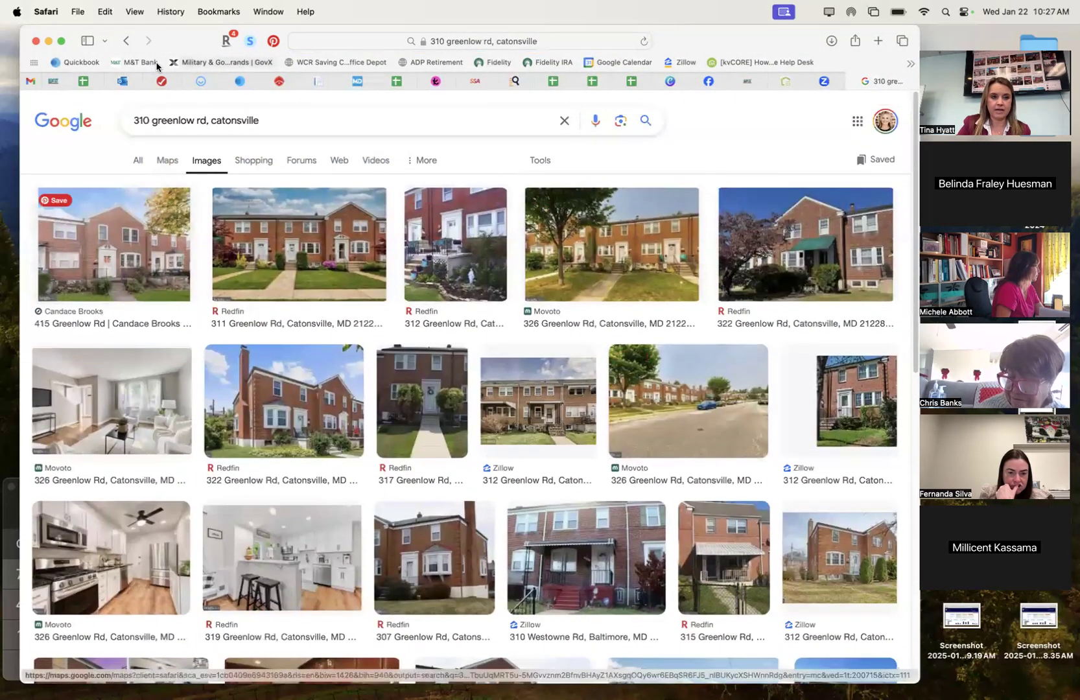
Zoom and frame the Greenlow Rd row houses in Street View, then take a full-screen screenshot.
click(126, 40)
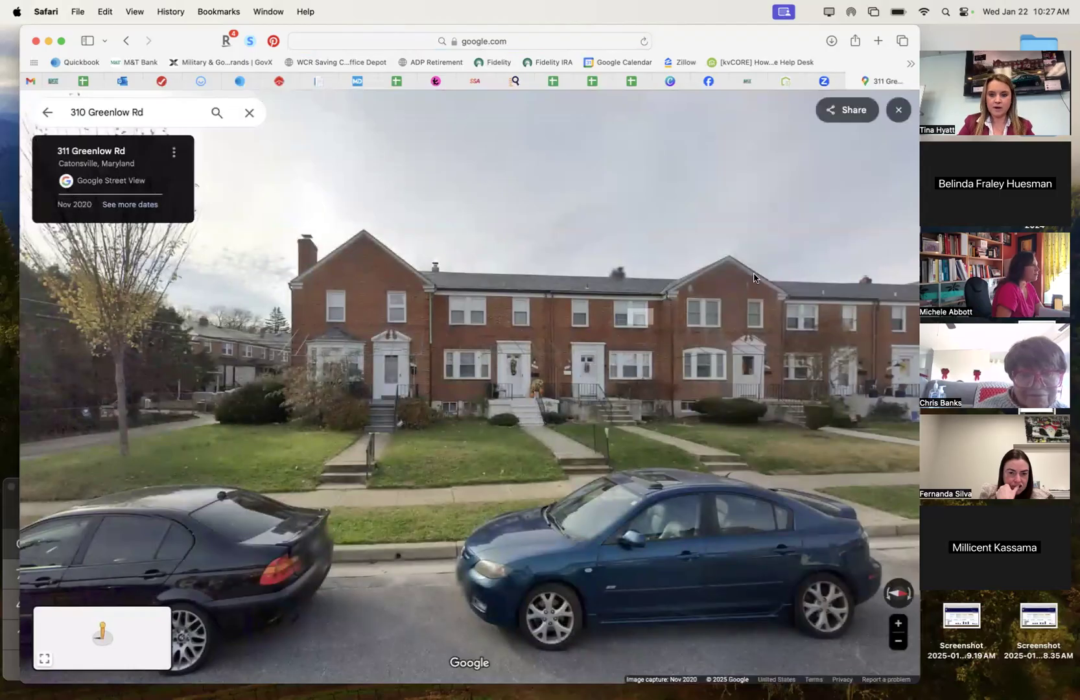
click(899, 624)
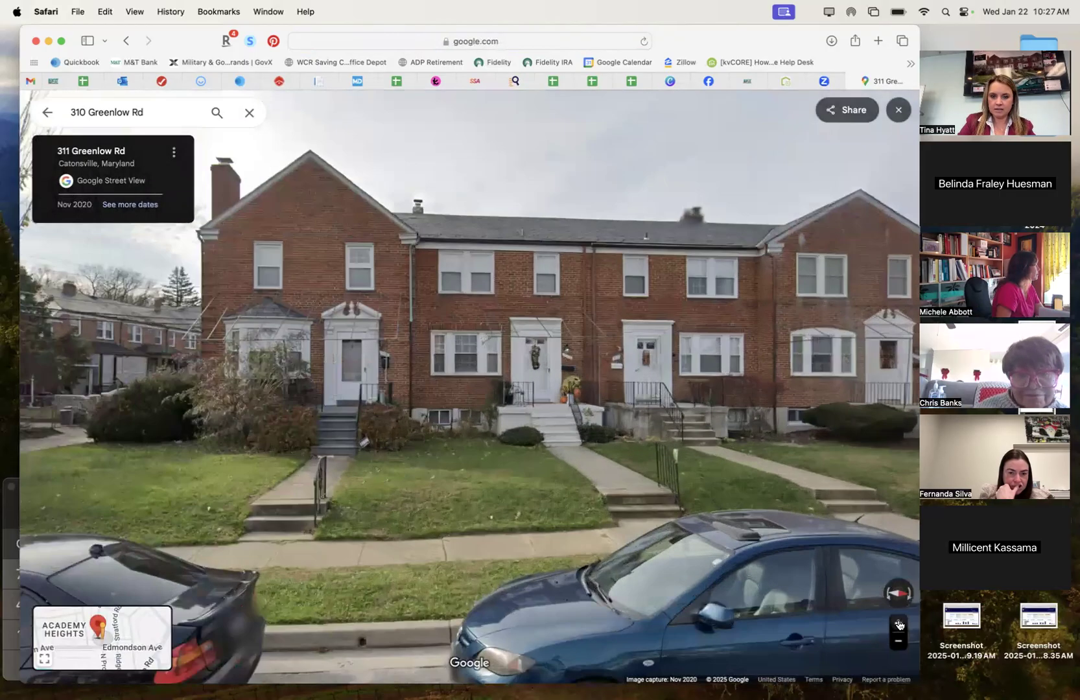
drag(783, 547, 730, 588)
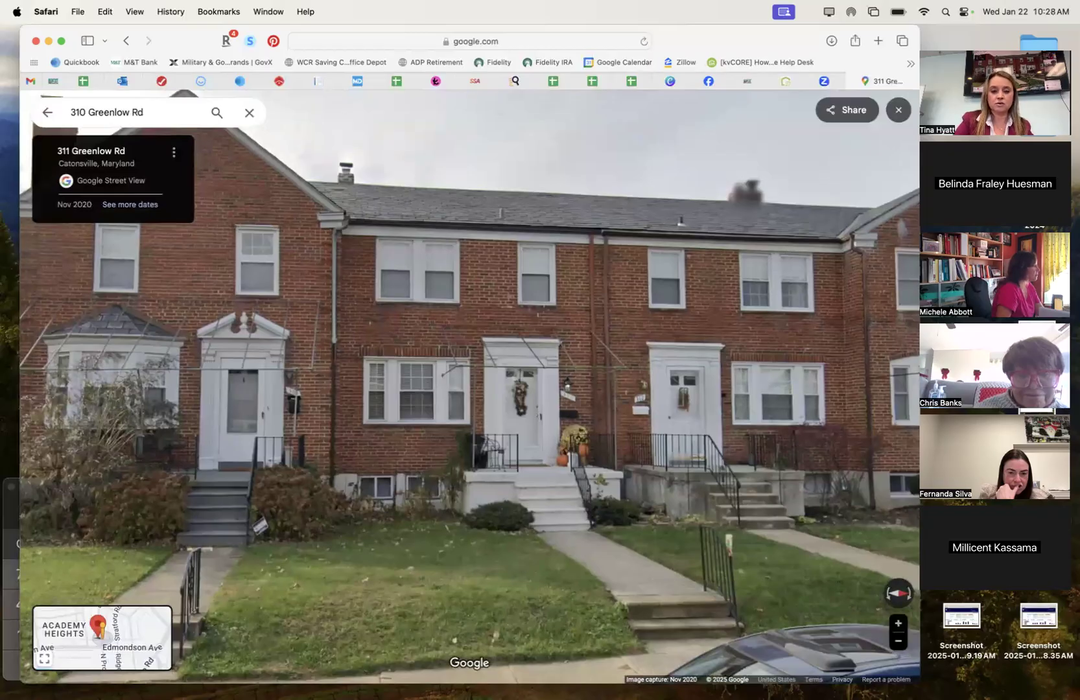
key(super+shift+3)
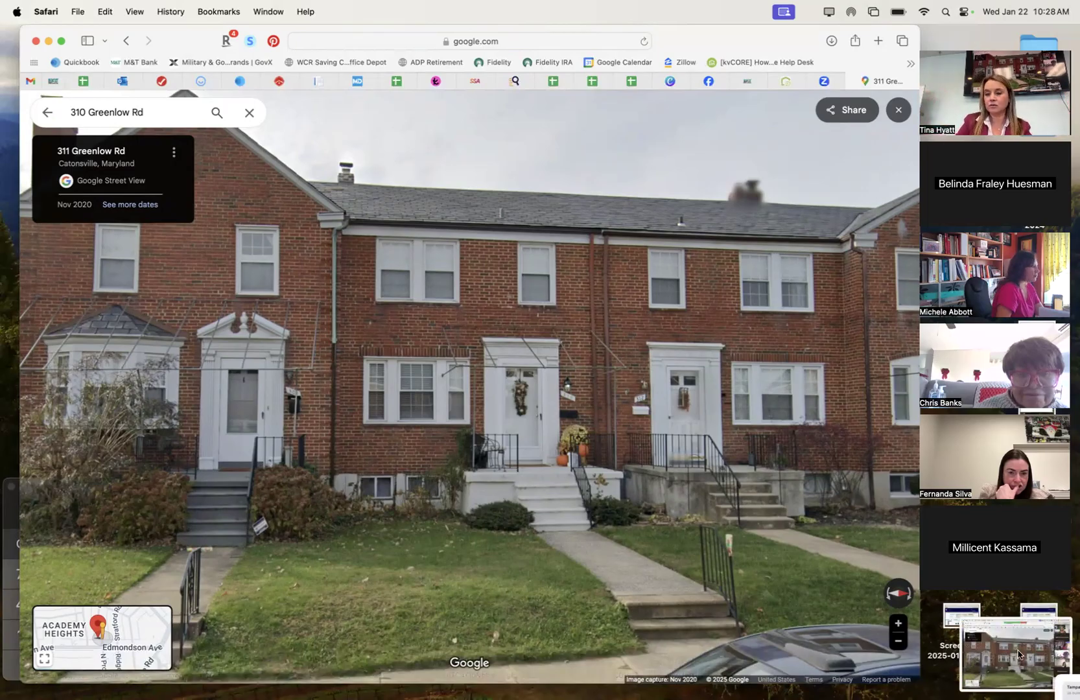
Crop the screenshot in Markup down to just the brick row-house fronts.
click(1017, 653)
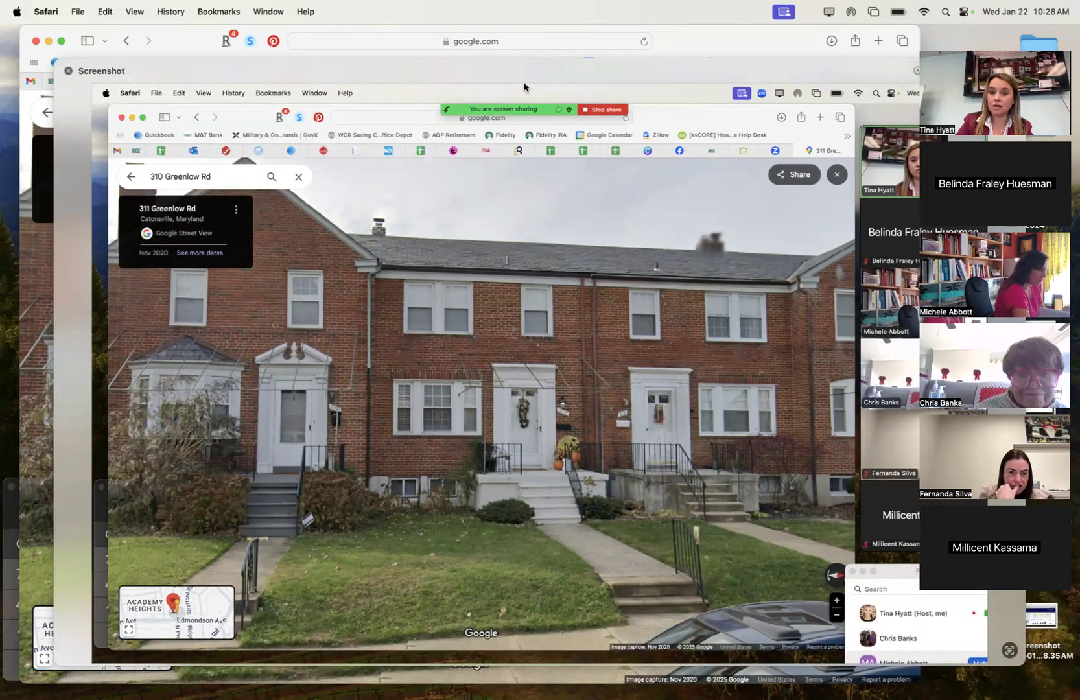
drag(883, 66, 833, 64)
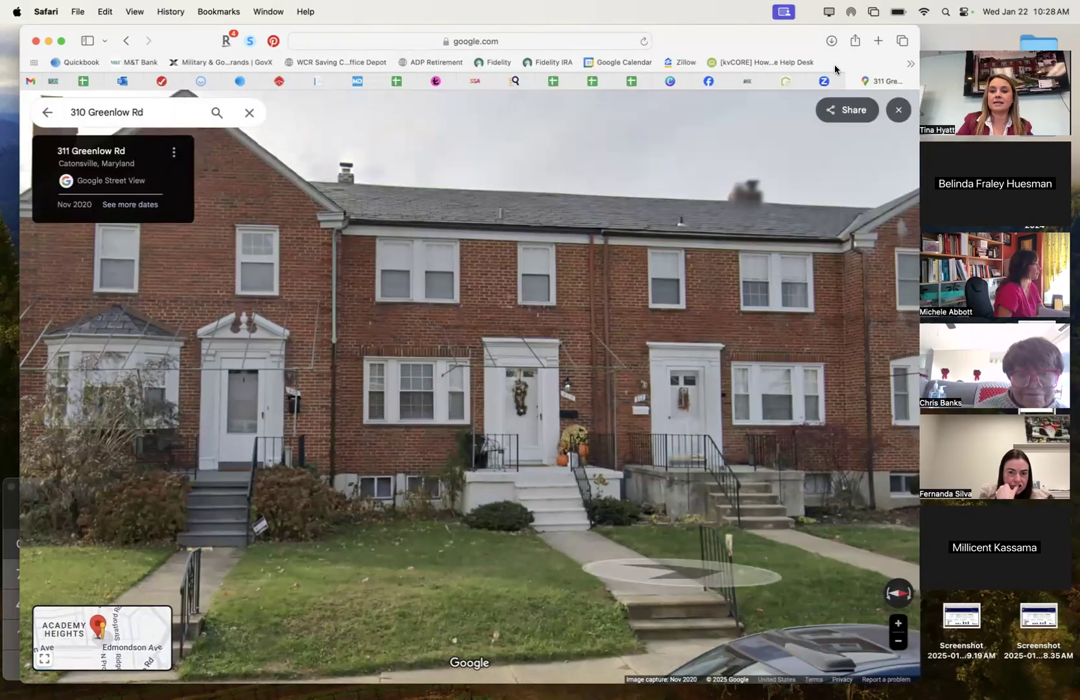
click(865, 75)
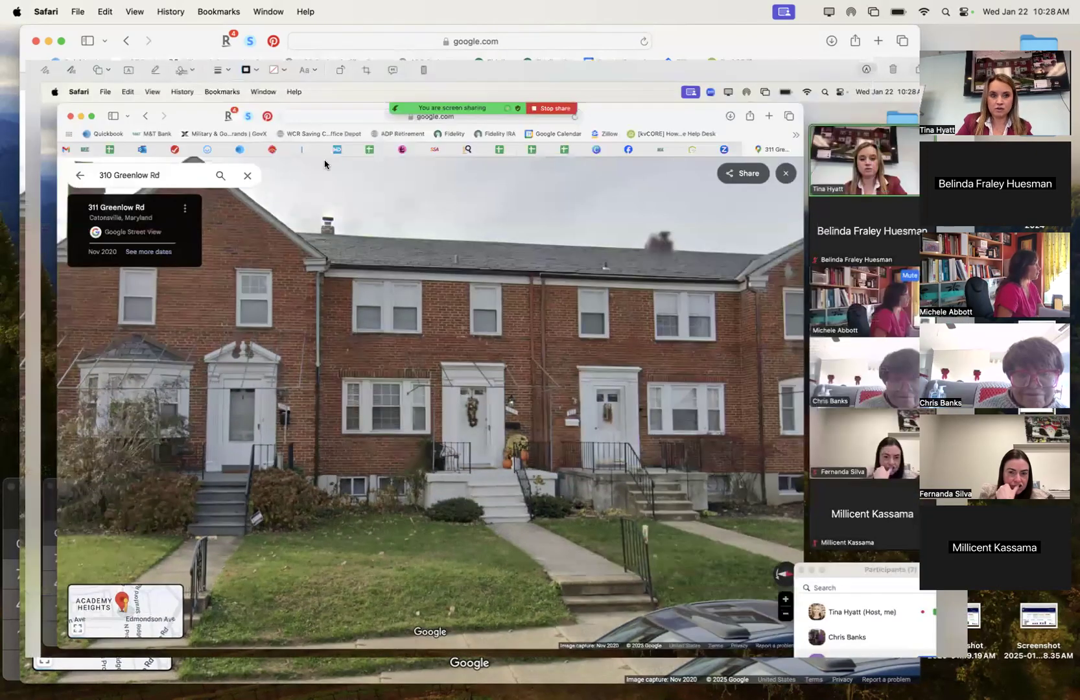
click(366, 69)
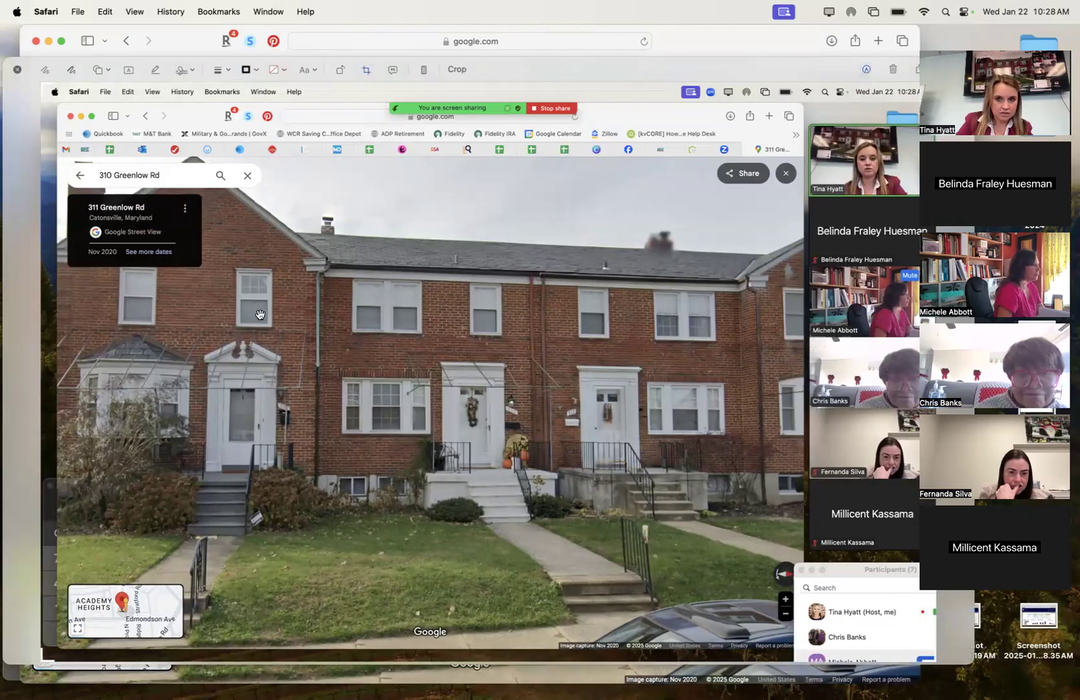
drag(46, 86, 211, 193)
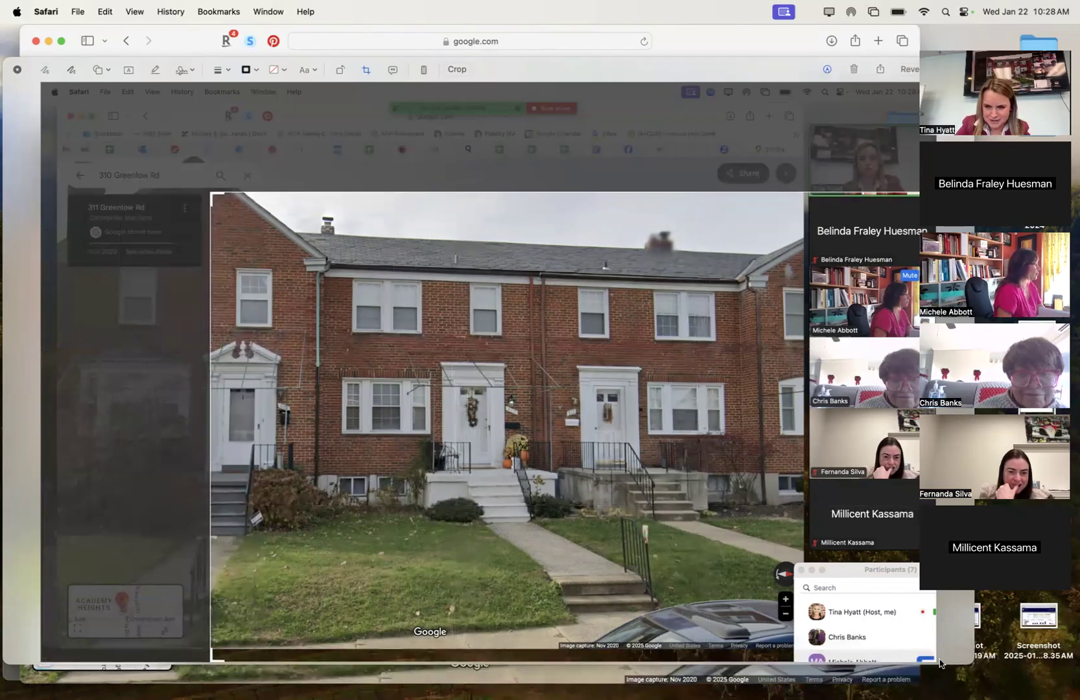
drag(940, 663, 671, 584)
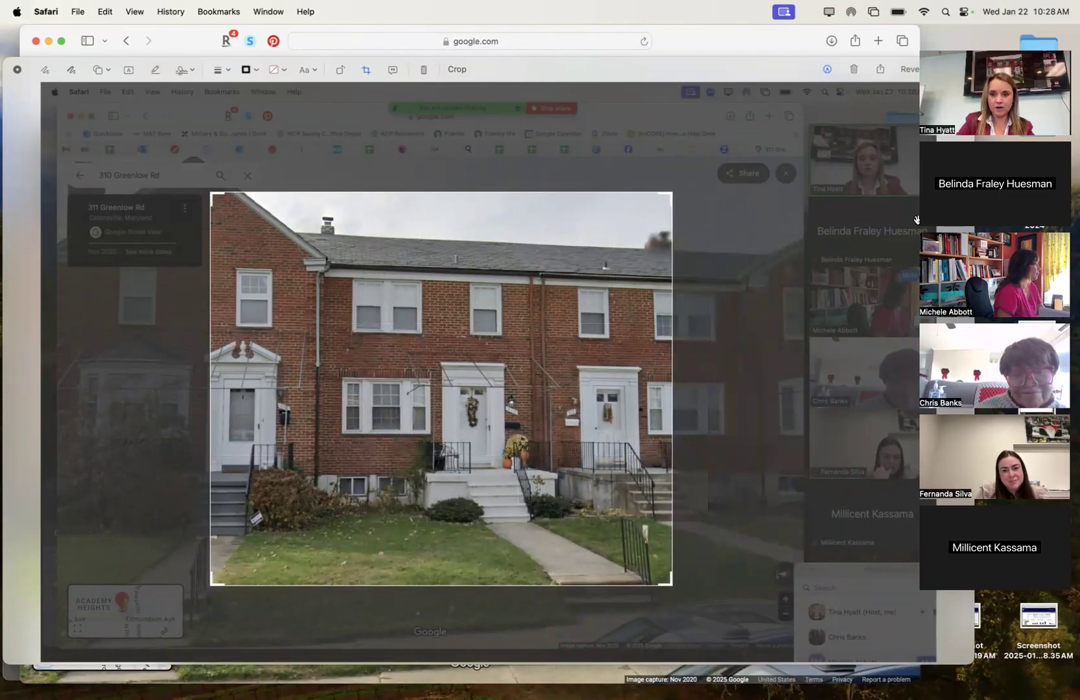
click(449, 70)
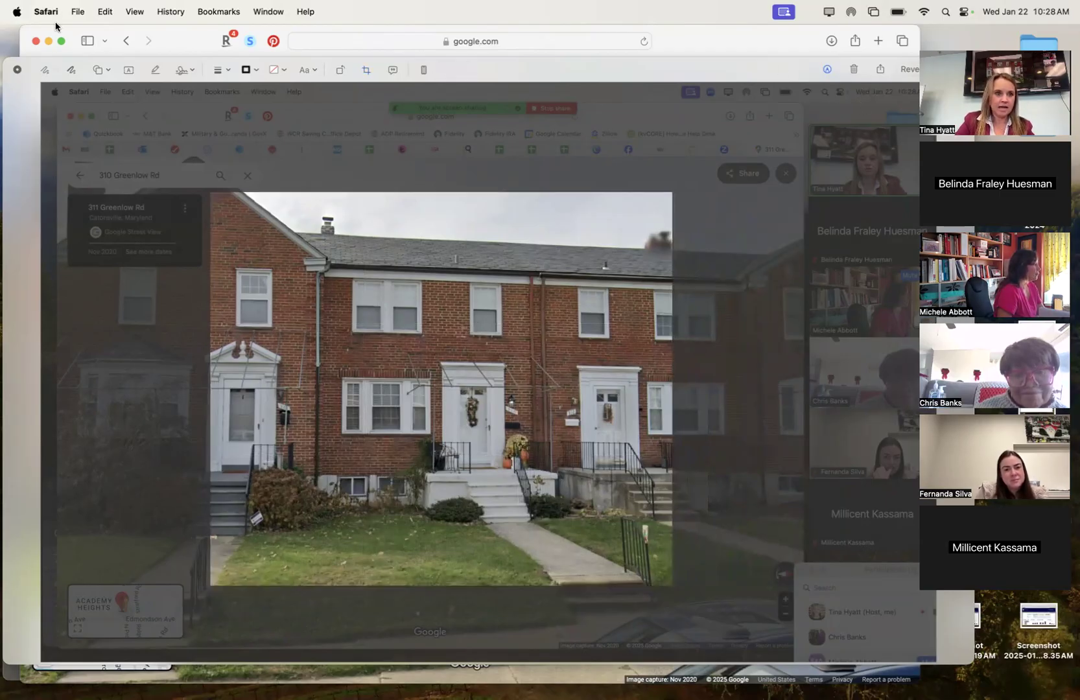
Return to the Street View page in Safari.
drag(775, 66, 700, 66)
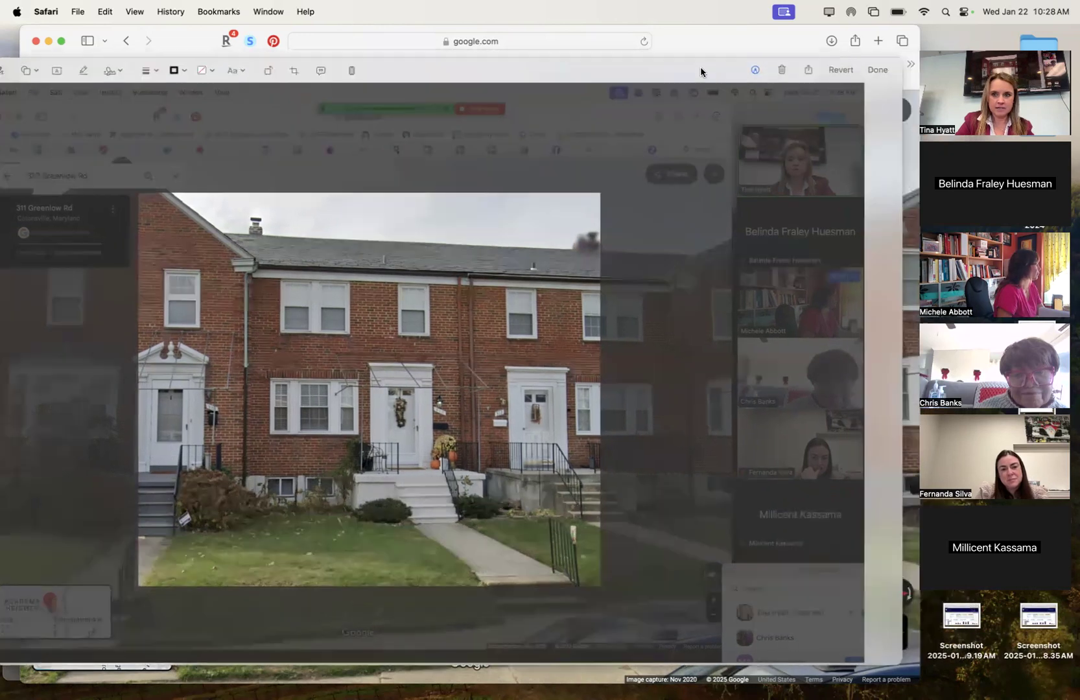
click(795, 40)
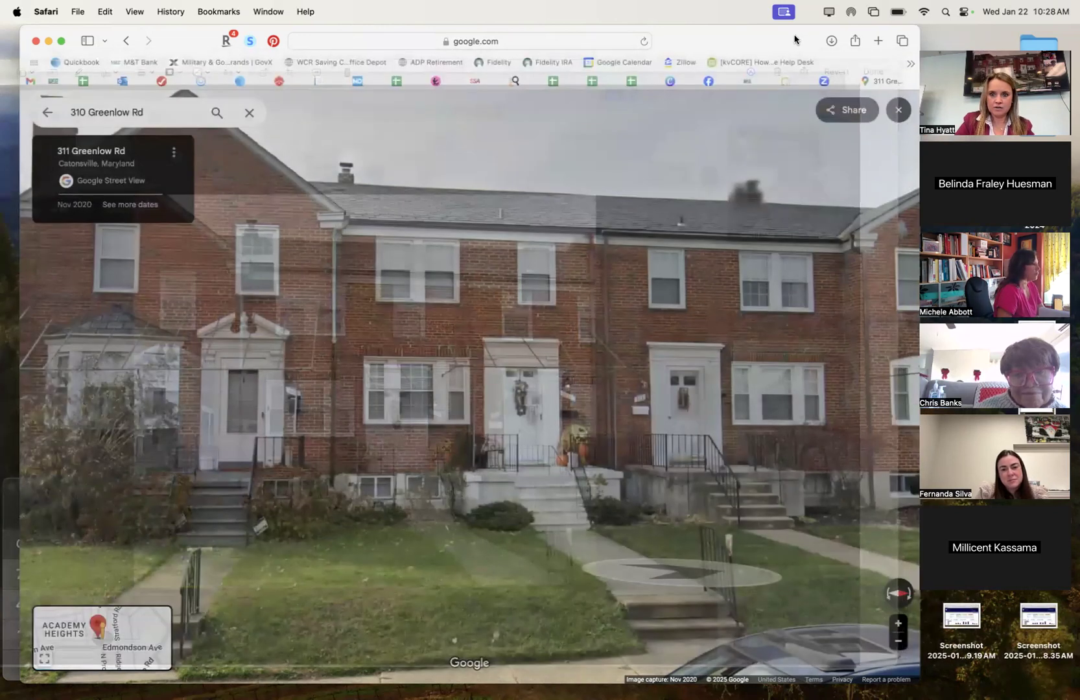
right_click(857, 80)
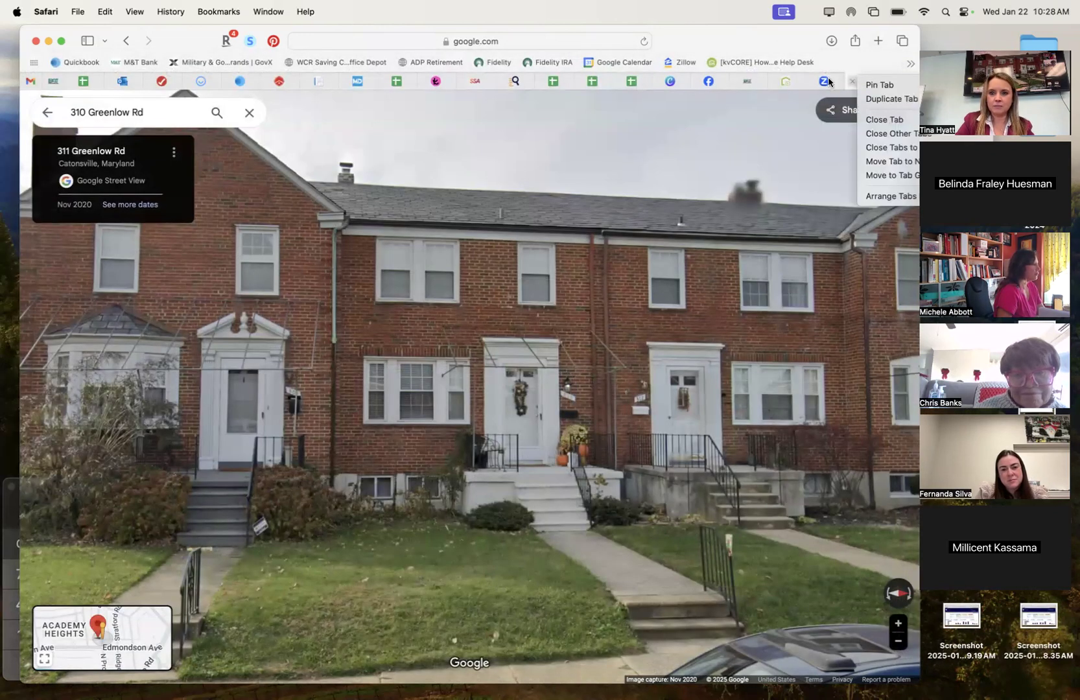
click(827, 79)
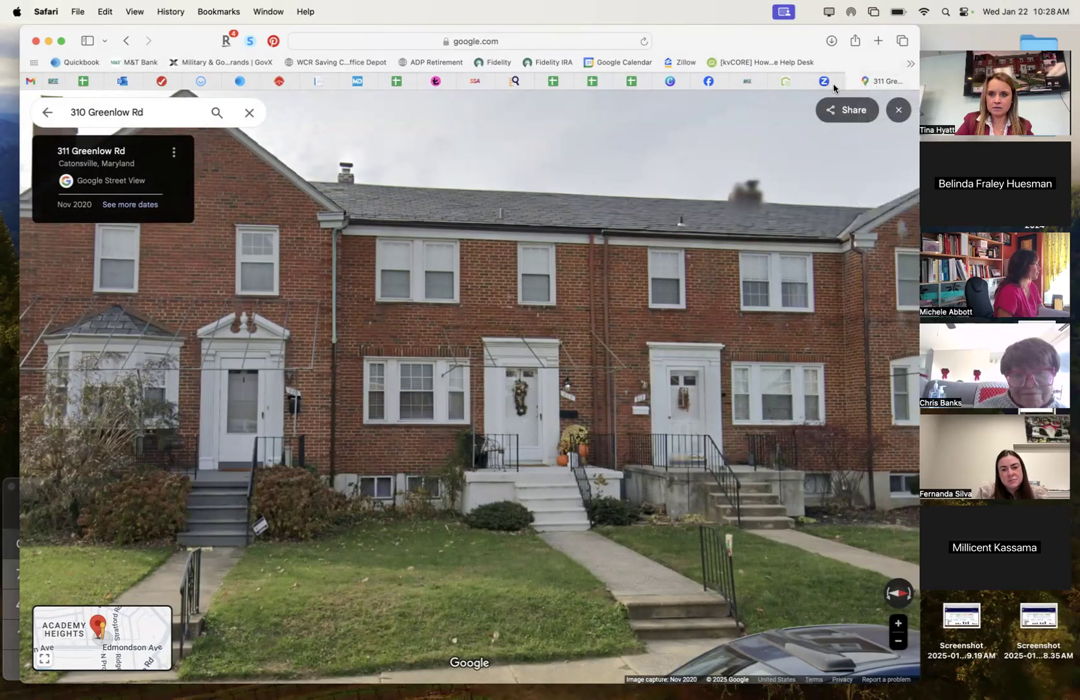
Upload the newest Desktop screenshot and use it as the presentation cover photo.
click(793, 82)
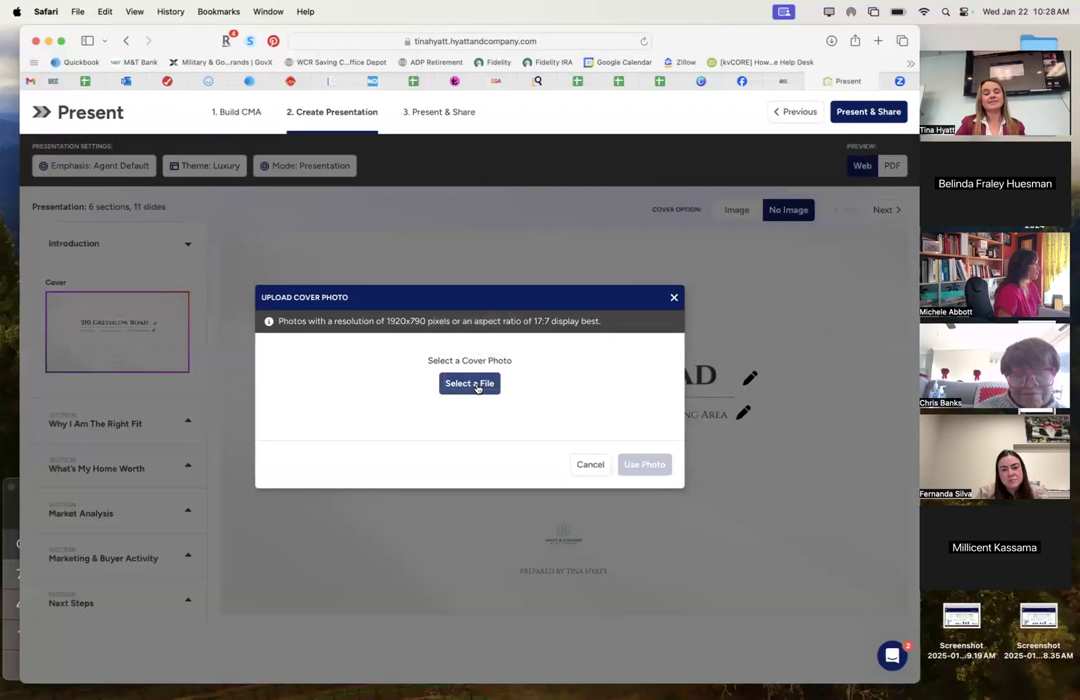
click(471, 389)
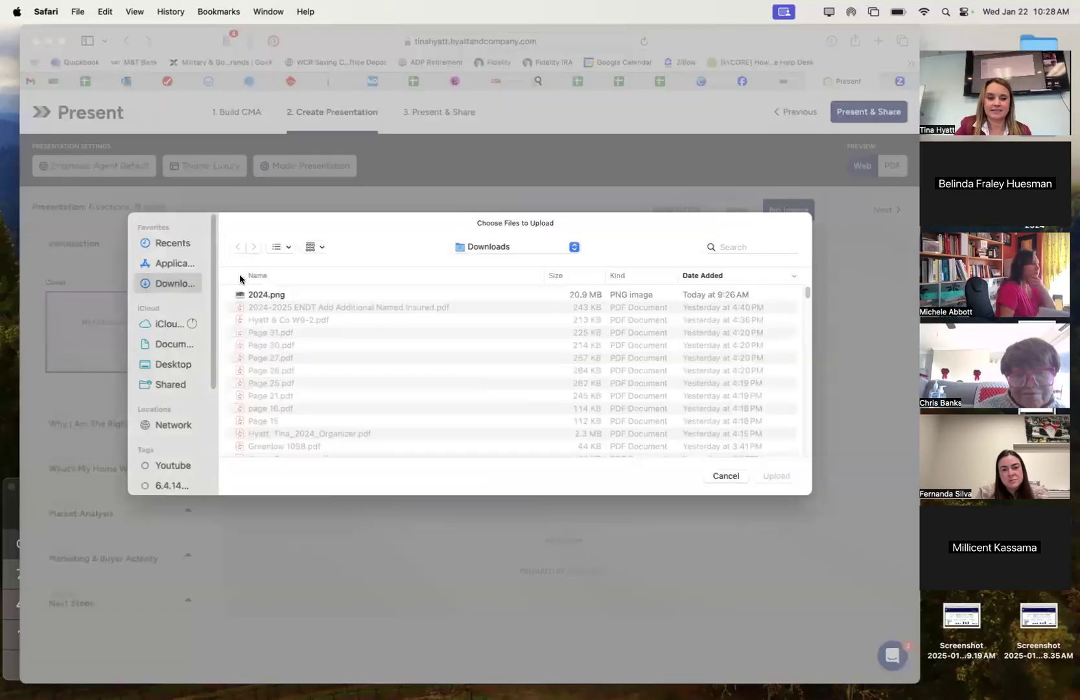
click(250, 295)
scroll(284, 346, up, 2)
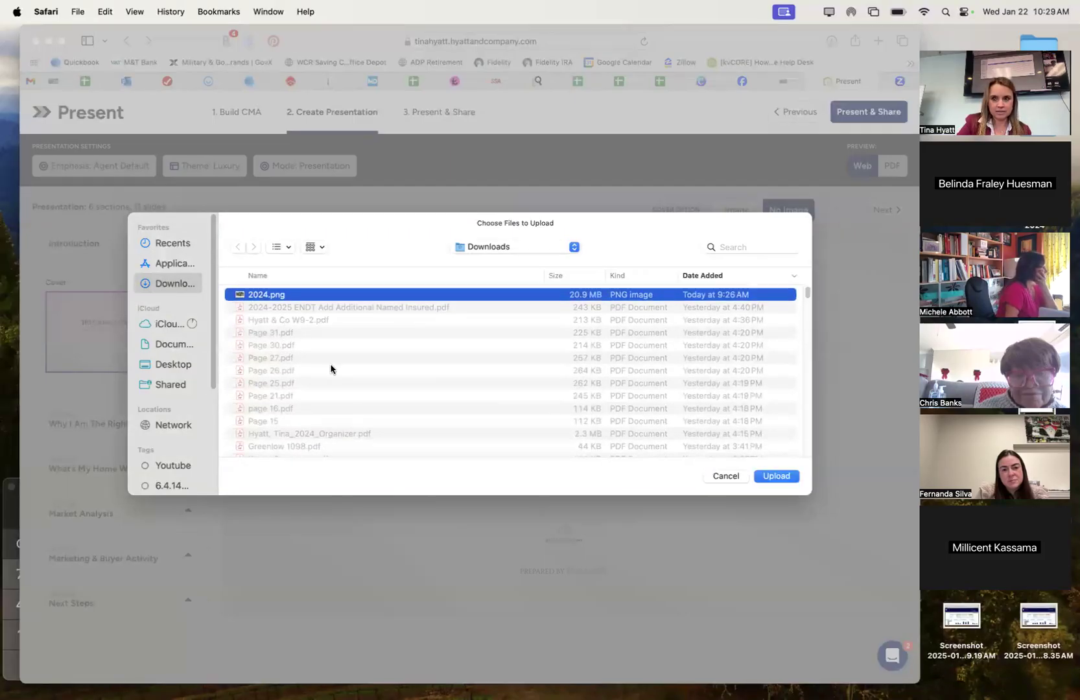
click(166, 364)
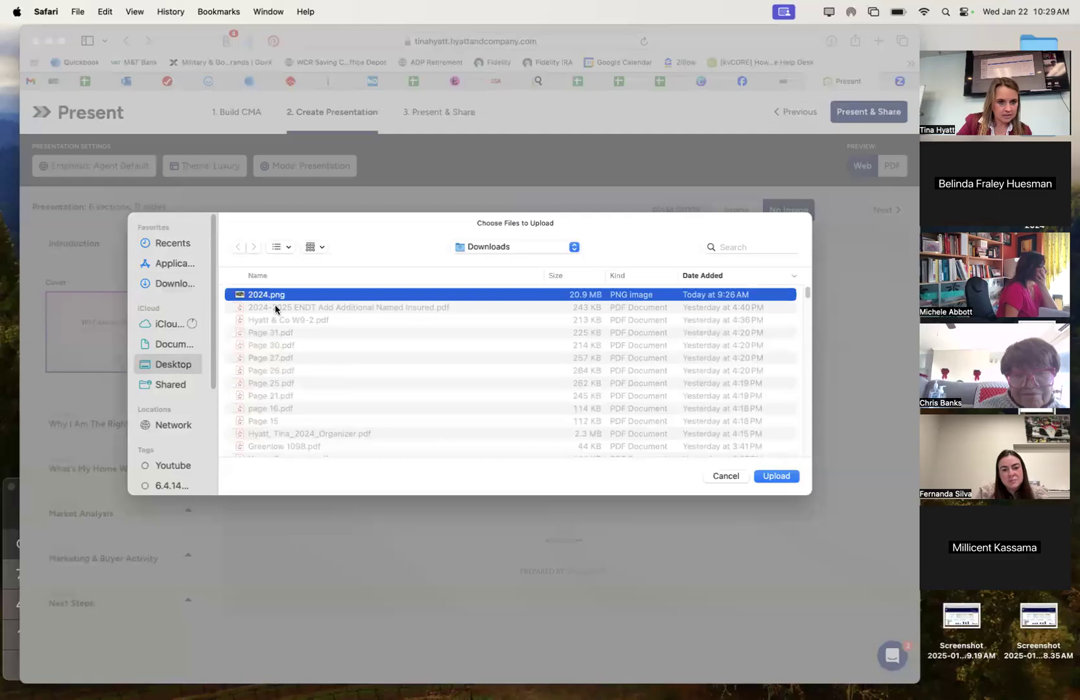
double_click(272, 296)
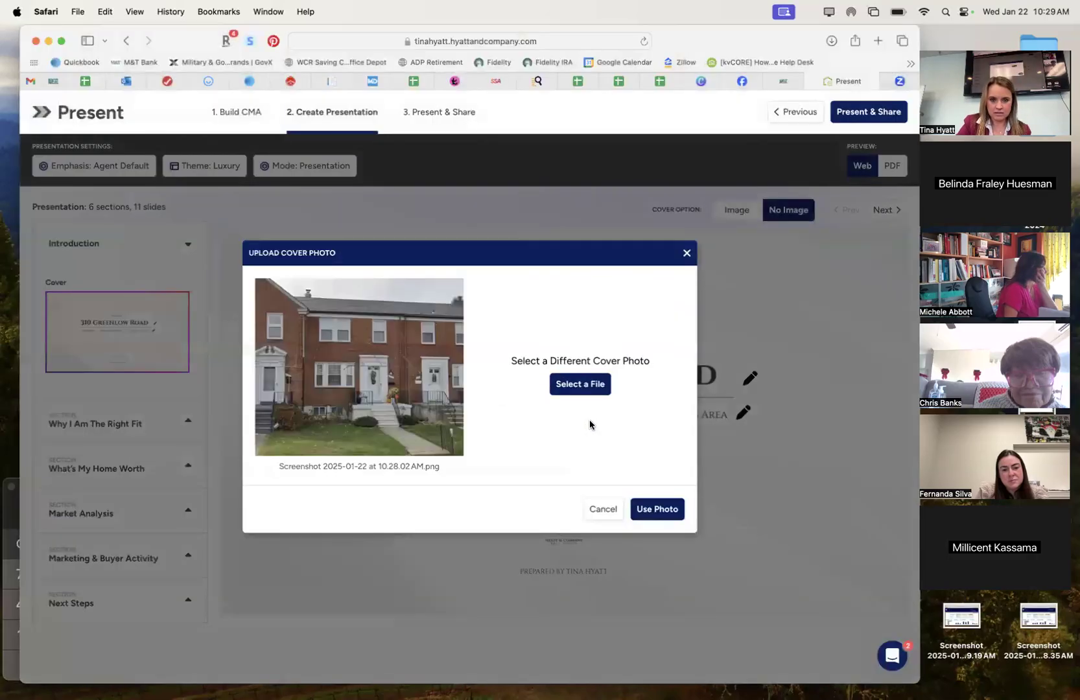
click(646, 508)
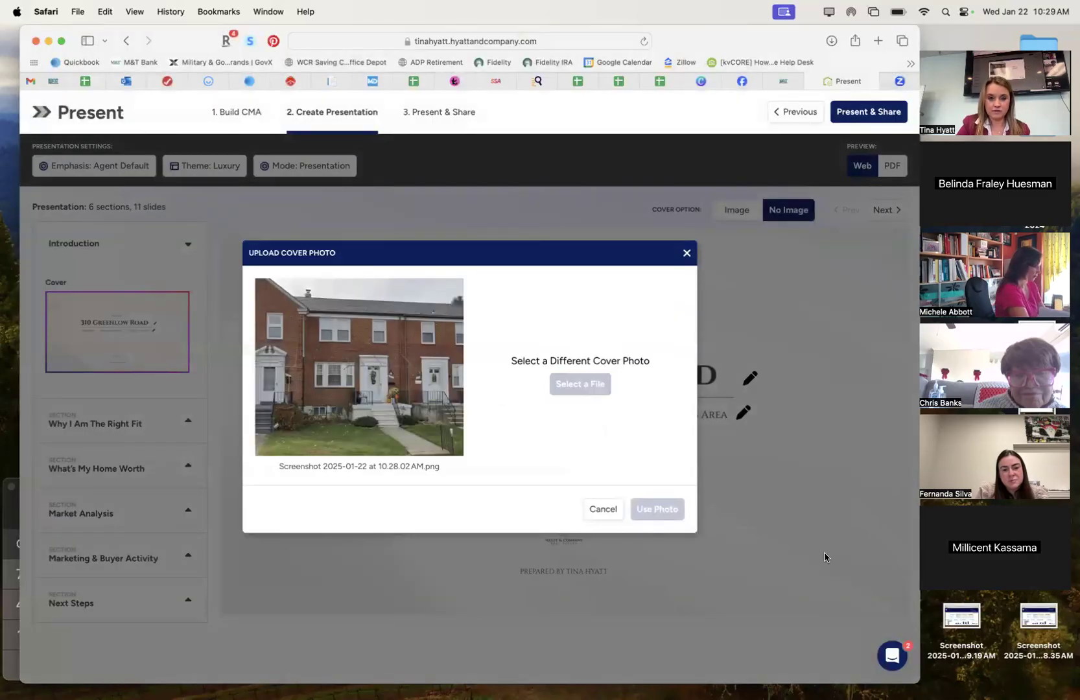
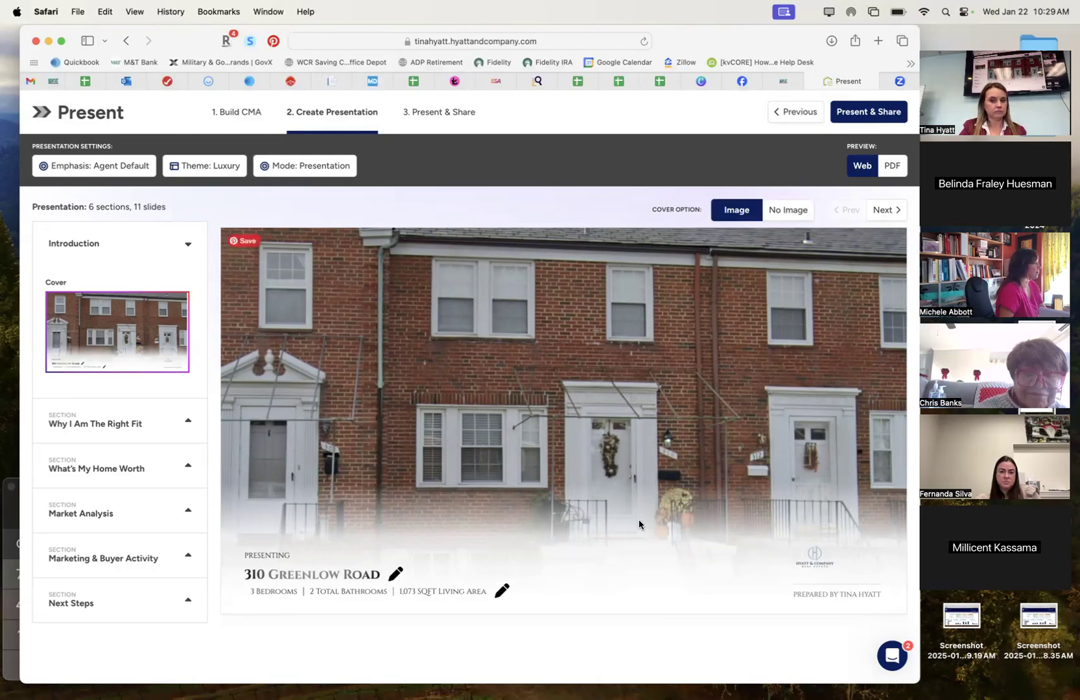
Load Logos (1980 x 1080 px).png from Downloads as the presentation cover photo.
click(747, 212)
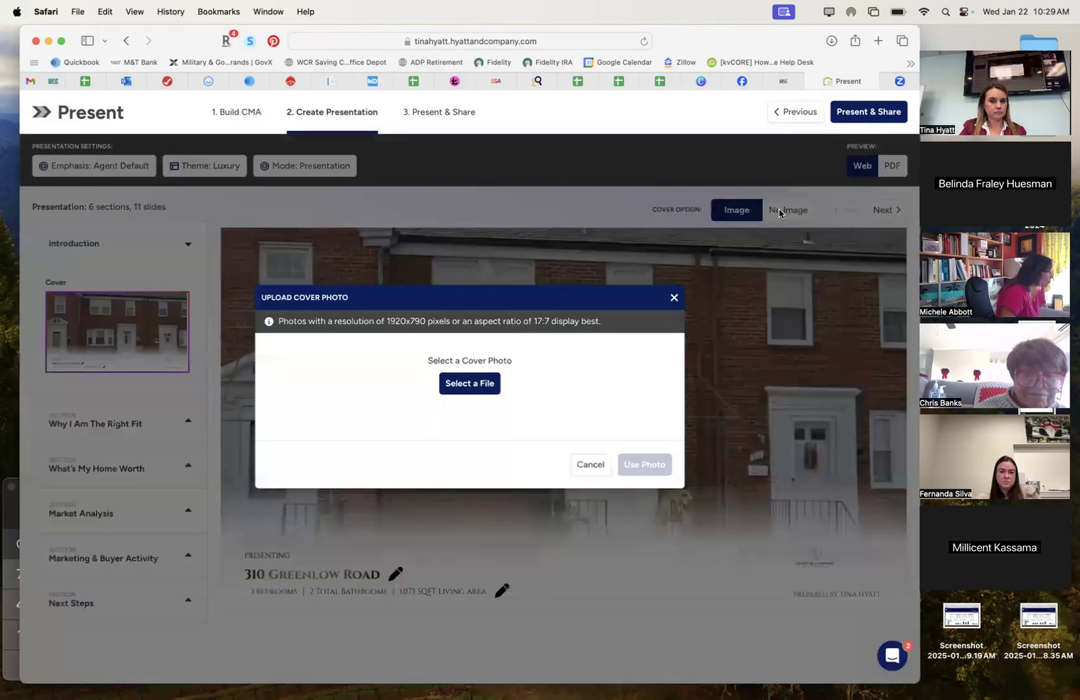
click(468, 385)
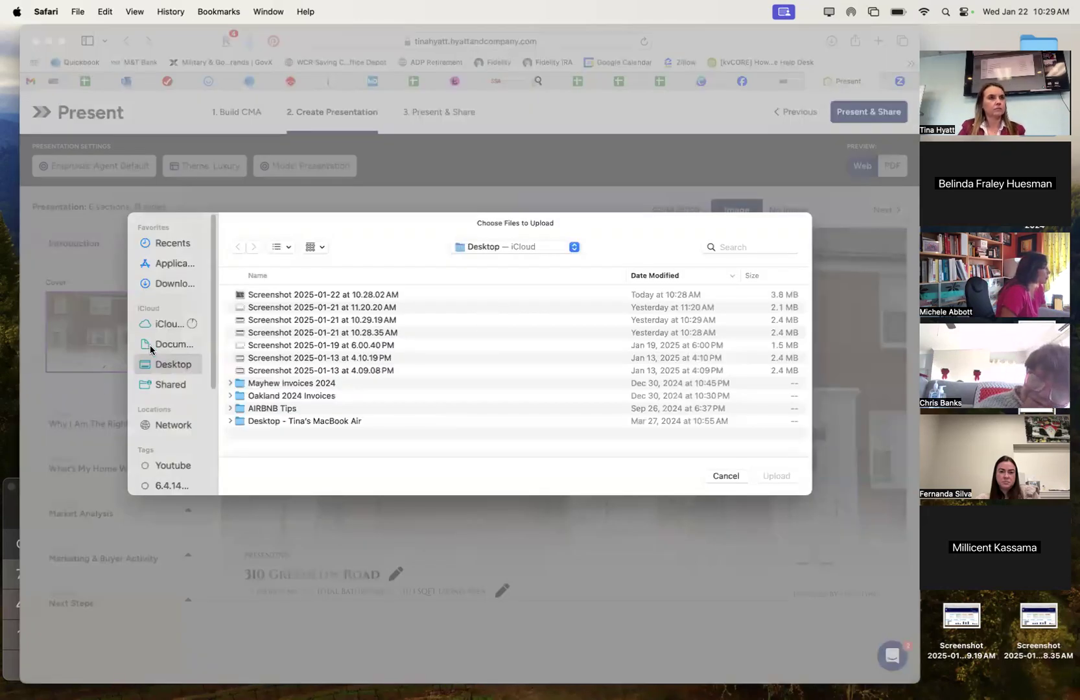
click(163, 284)
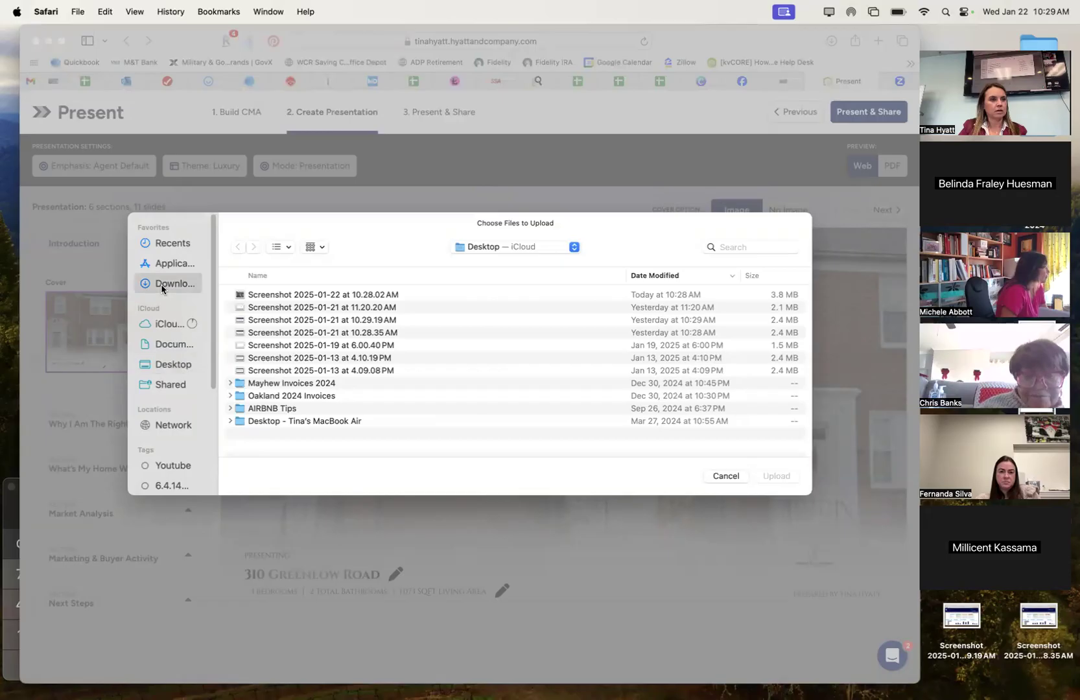
click(756, 246)
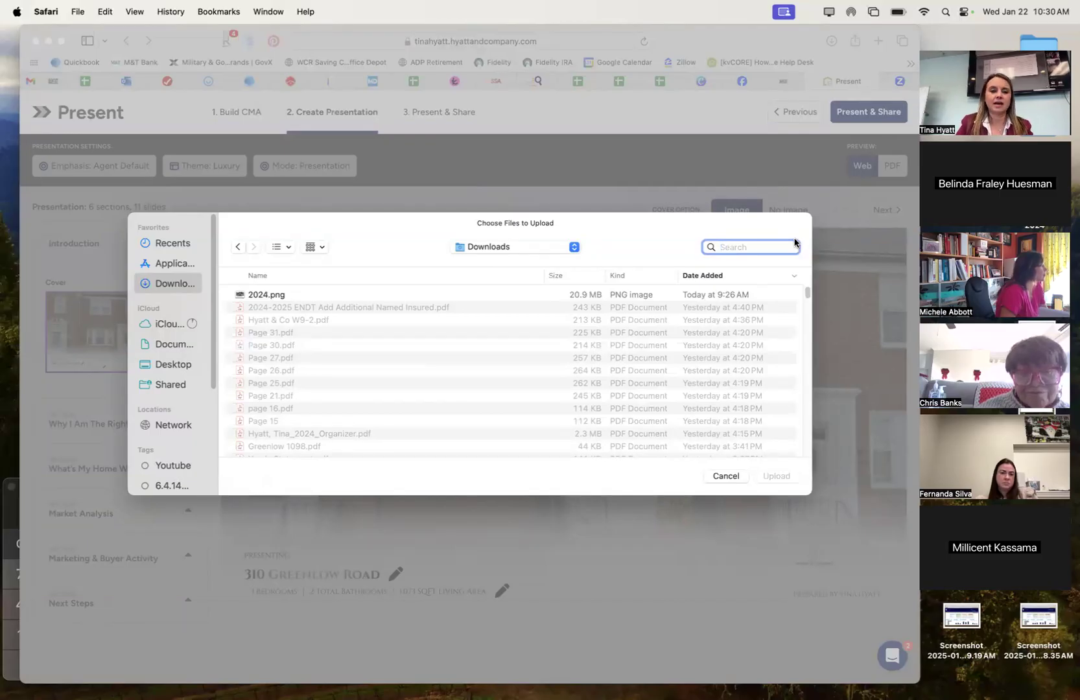
text(logo)
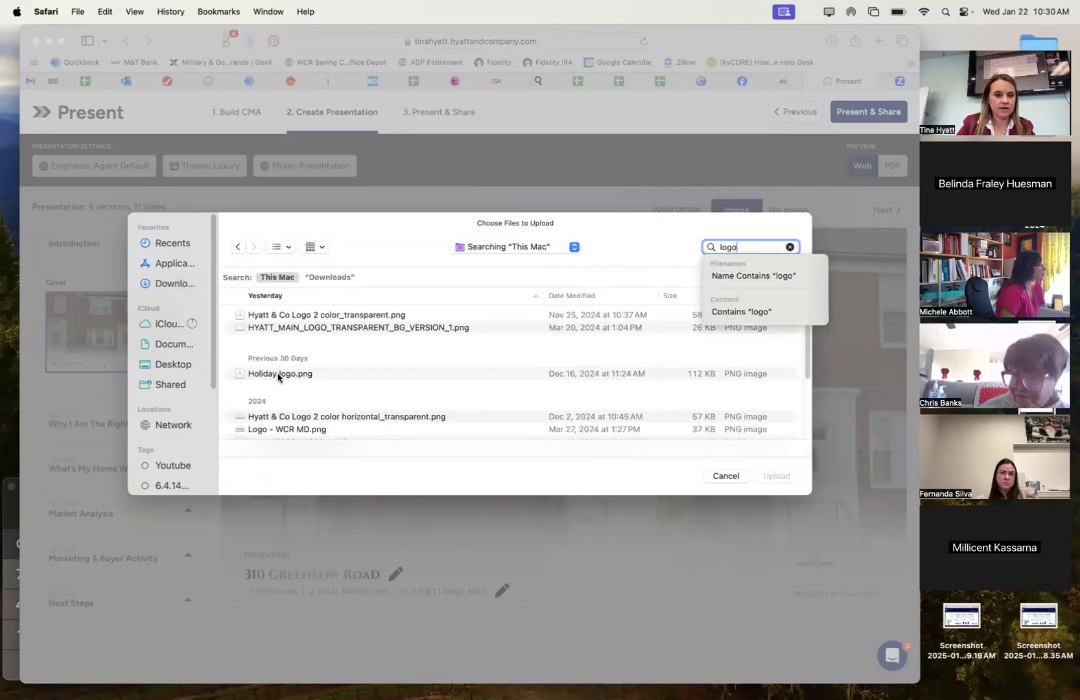
scroll(278, 378, down, 3)
click(275, 388)
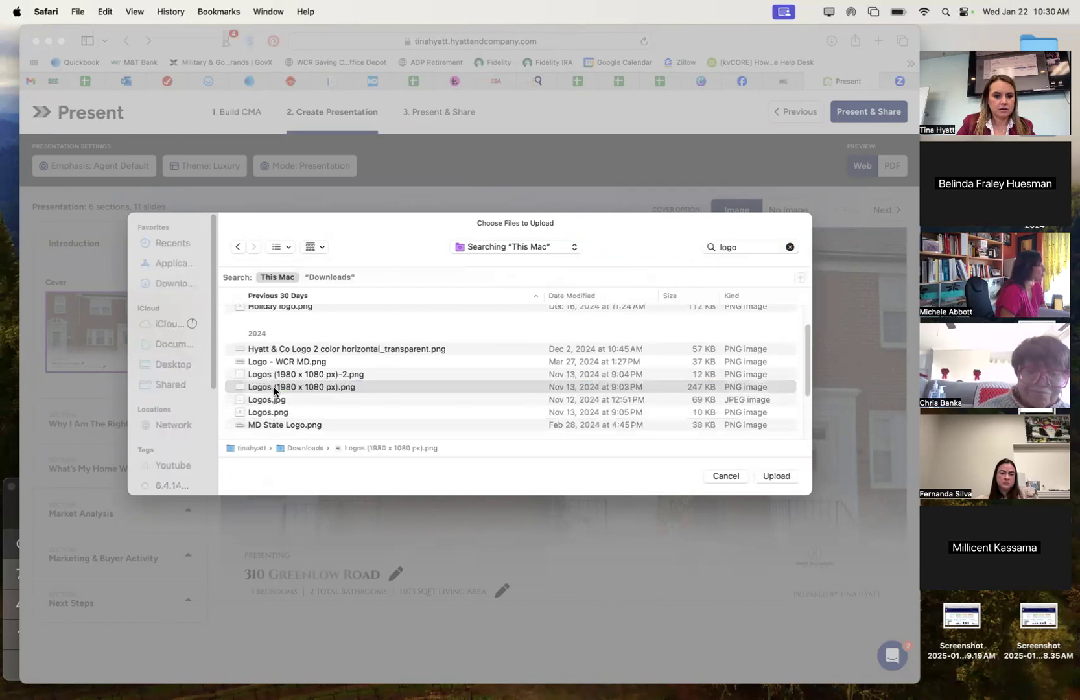
double_click(274, 392)
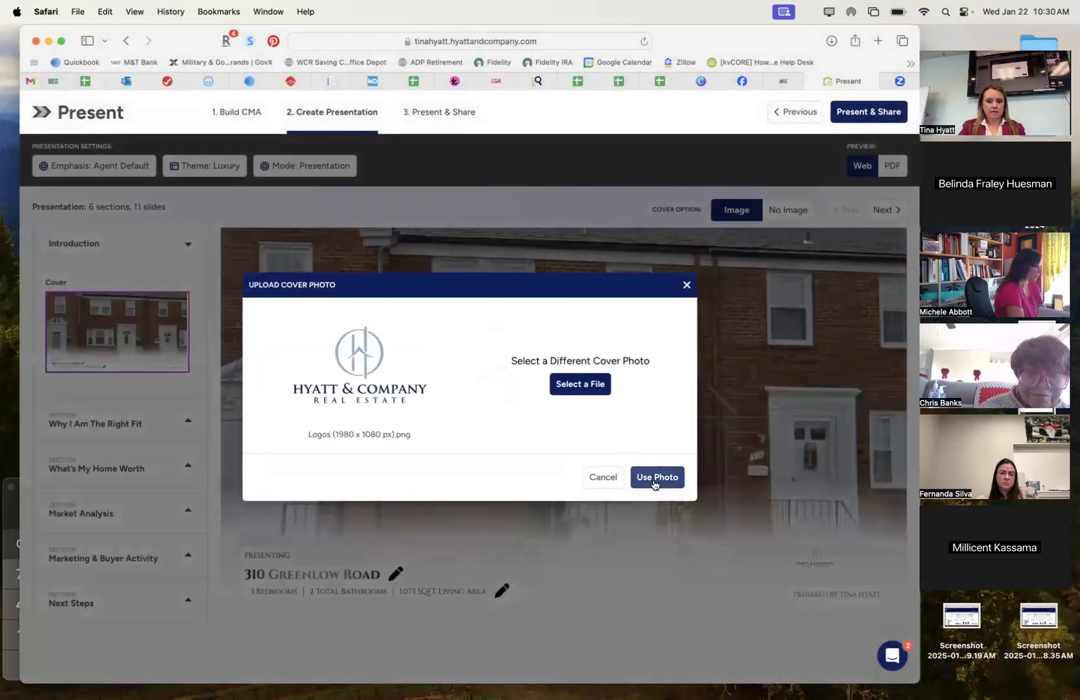
click(655, 484)
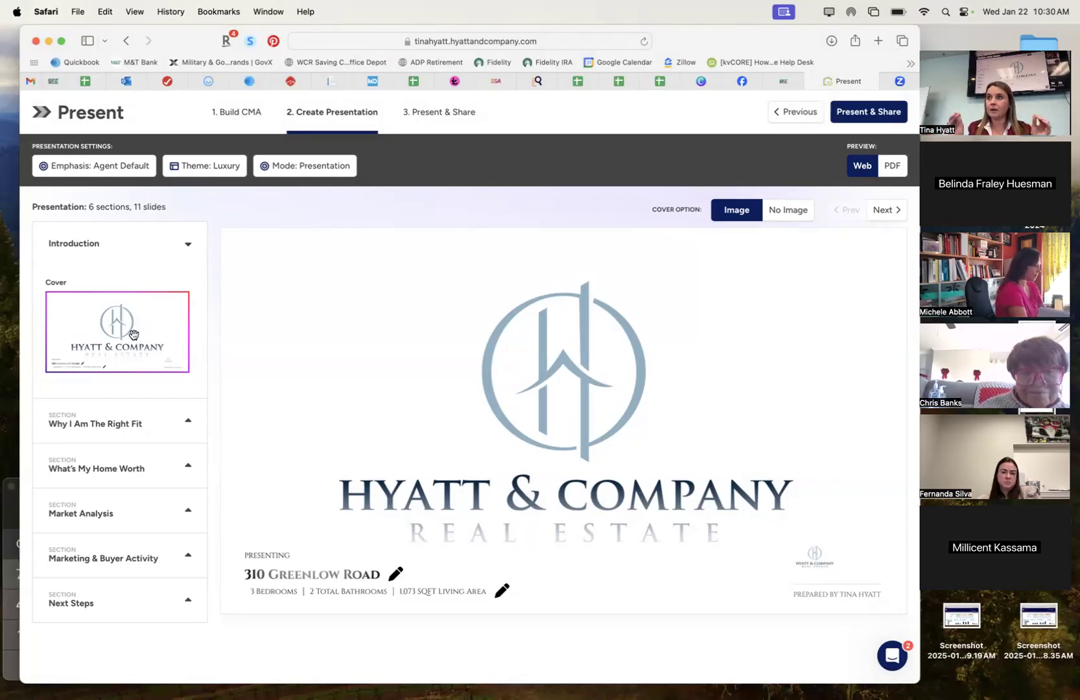
click(750, 212)
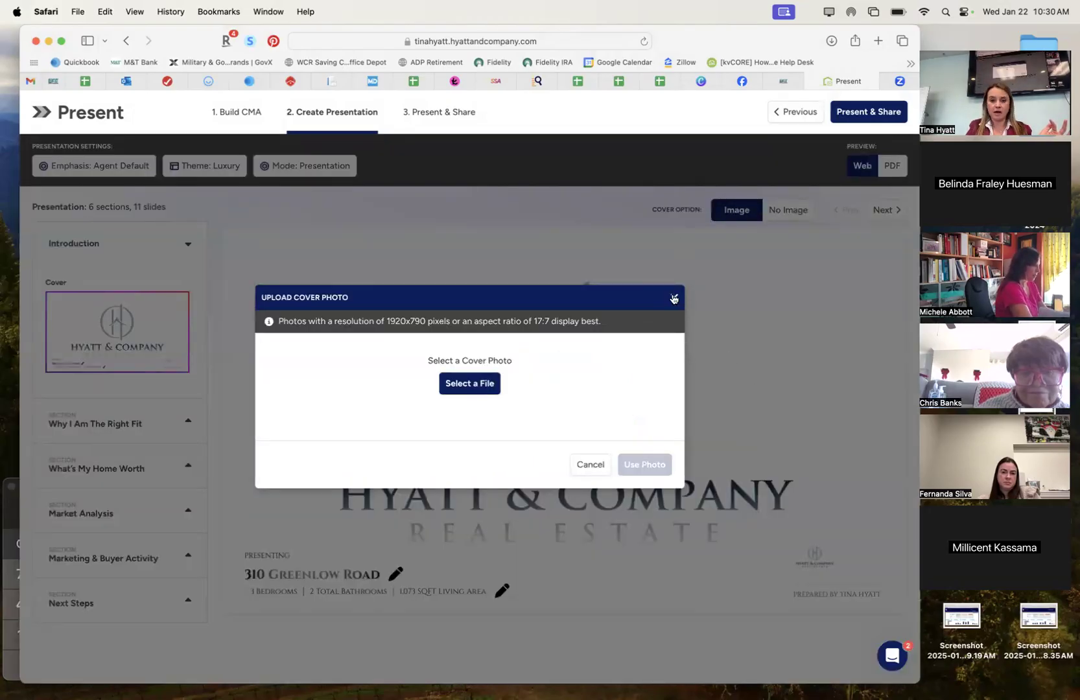
click(718, 205)
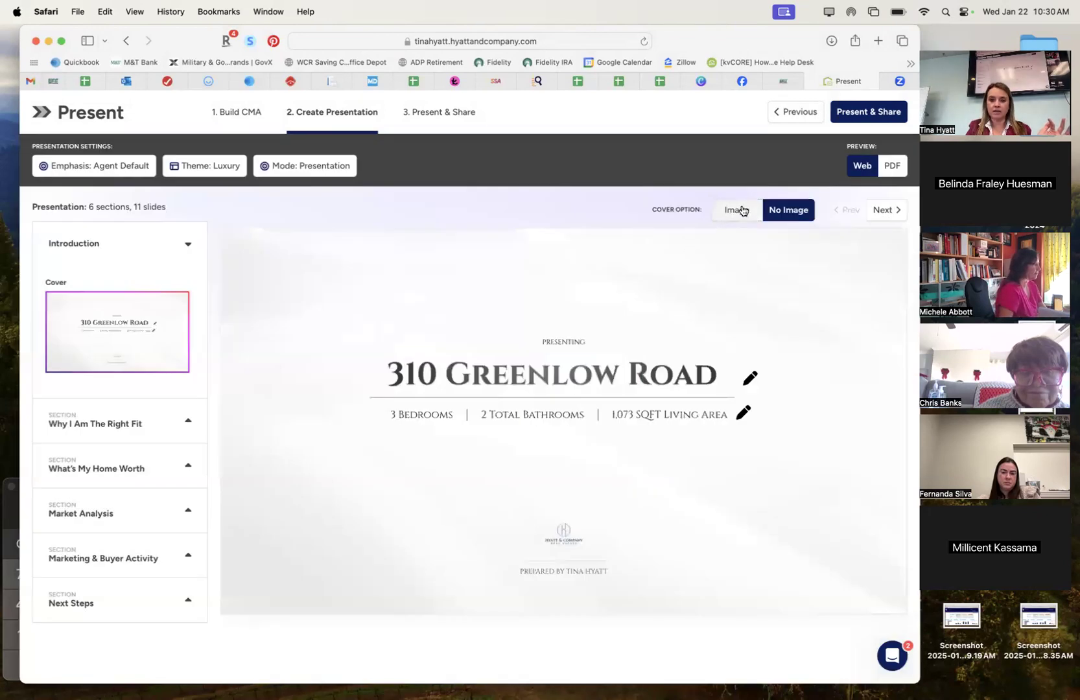
click(736, 210)
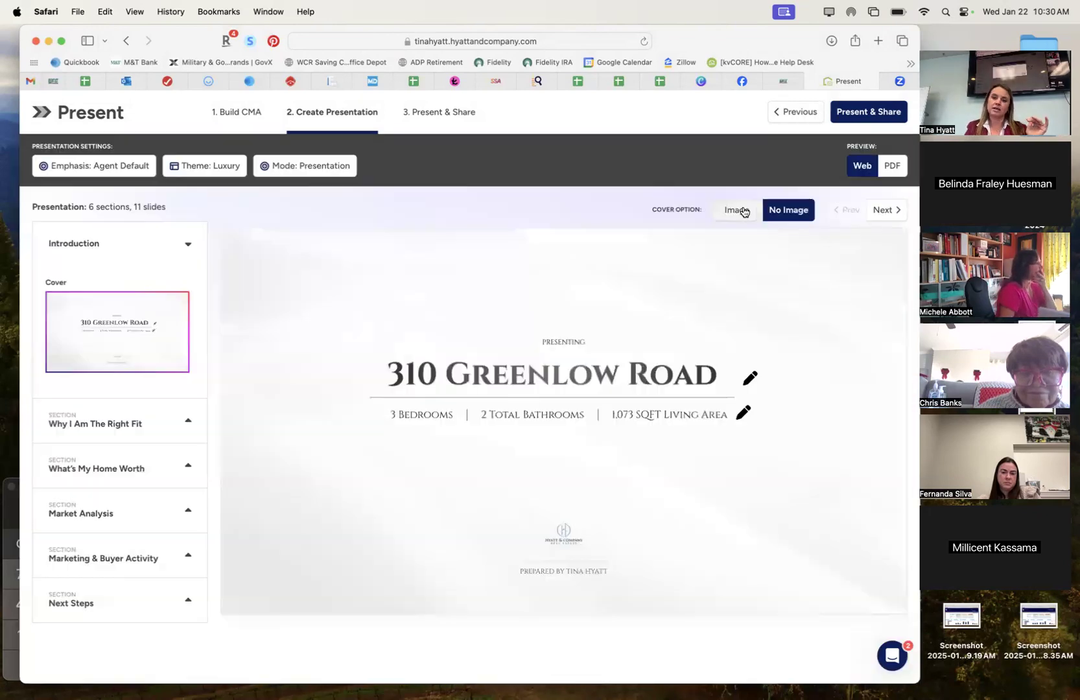
Find 'signature' in Downloads and set Copy of Email Signature 2.jpg as the cover photo.
click(469, 384)
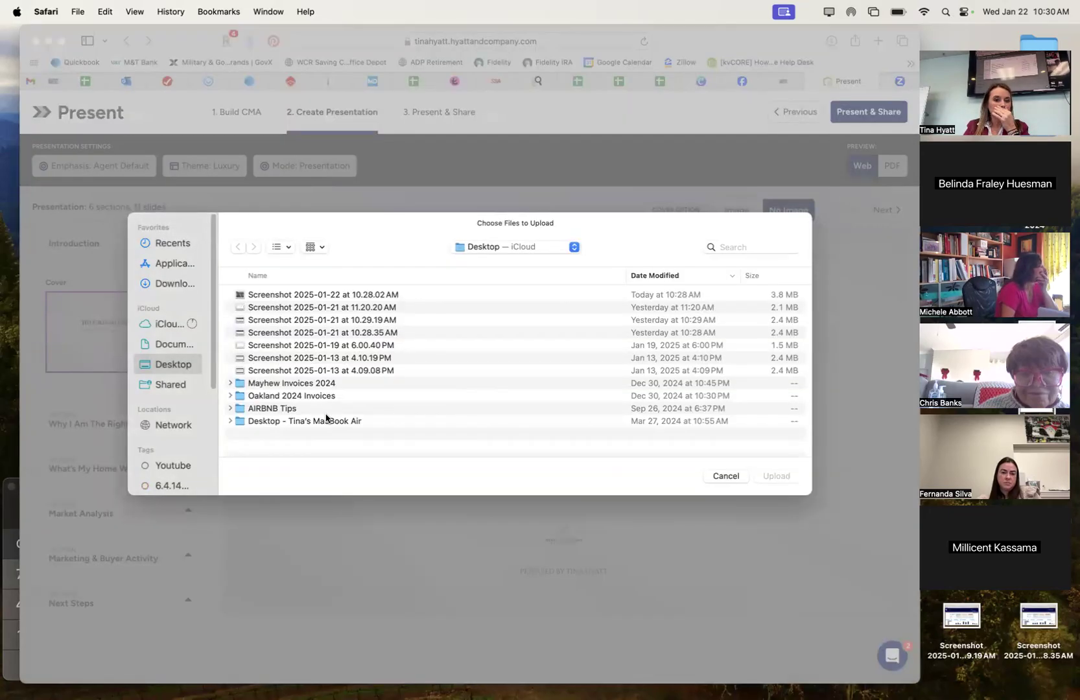
click(169, 283)
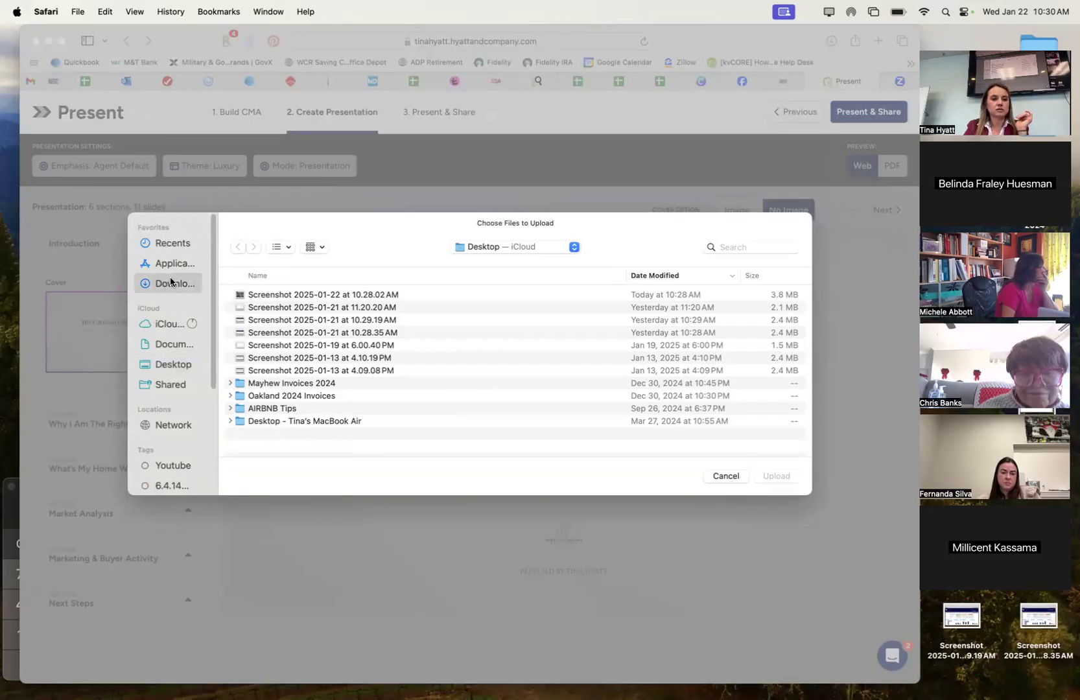
click(729, 249)
text(signature)
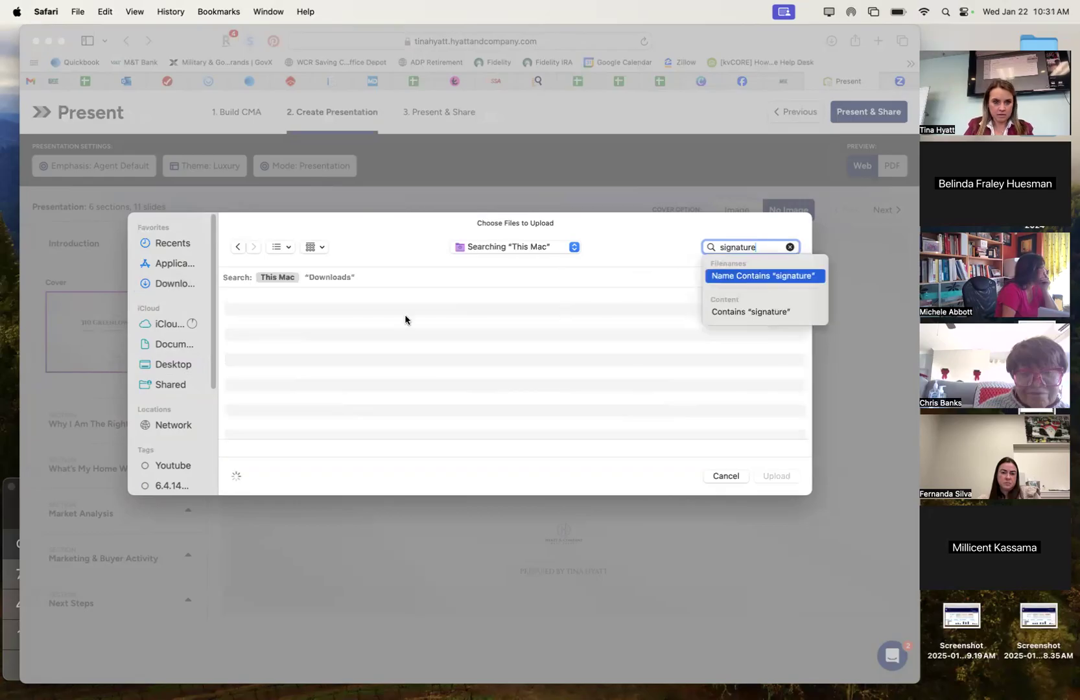
double_click(277, 316)
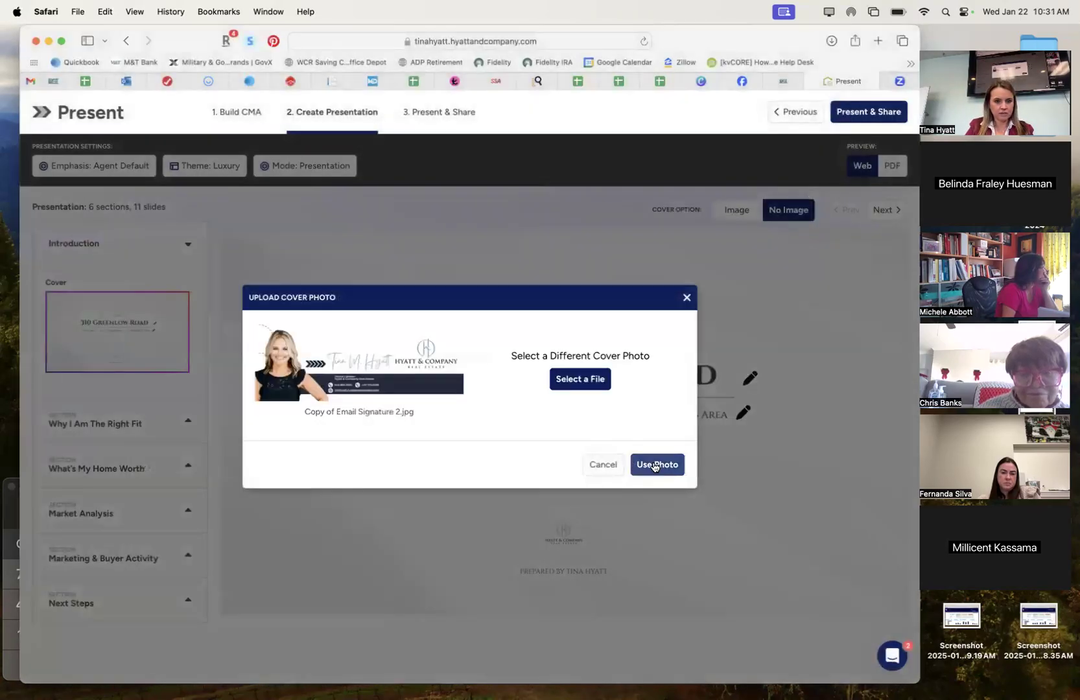
click(655, 466)
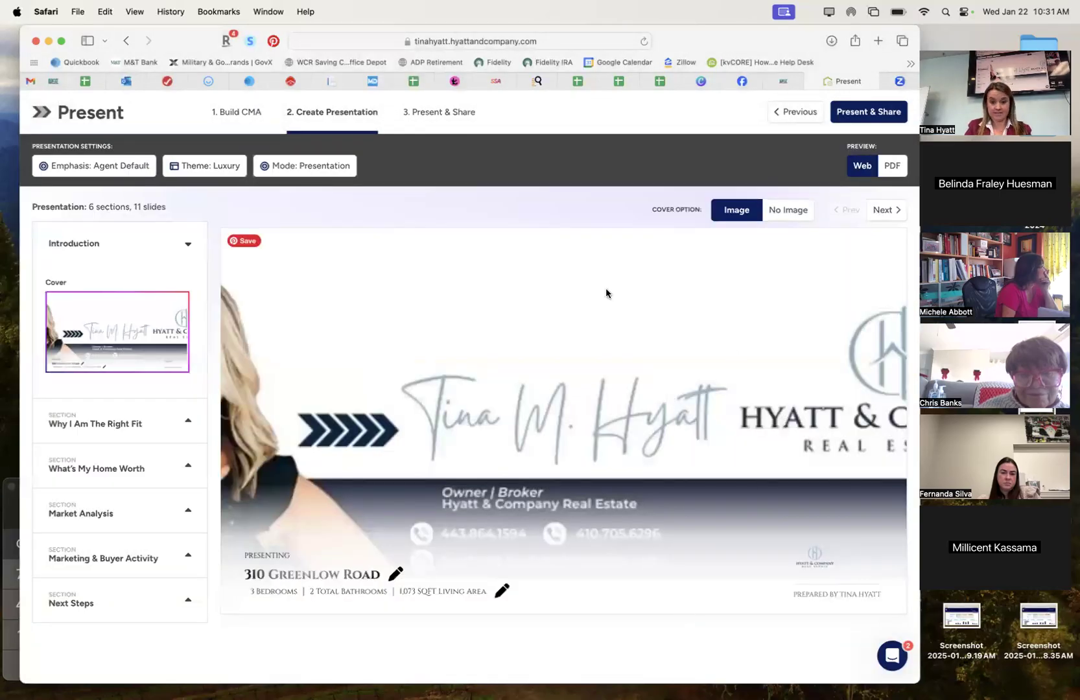
Open the Upload Cover Photo dialog and highlight the recommended 1920x790 size note.
click(739, 211)
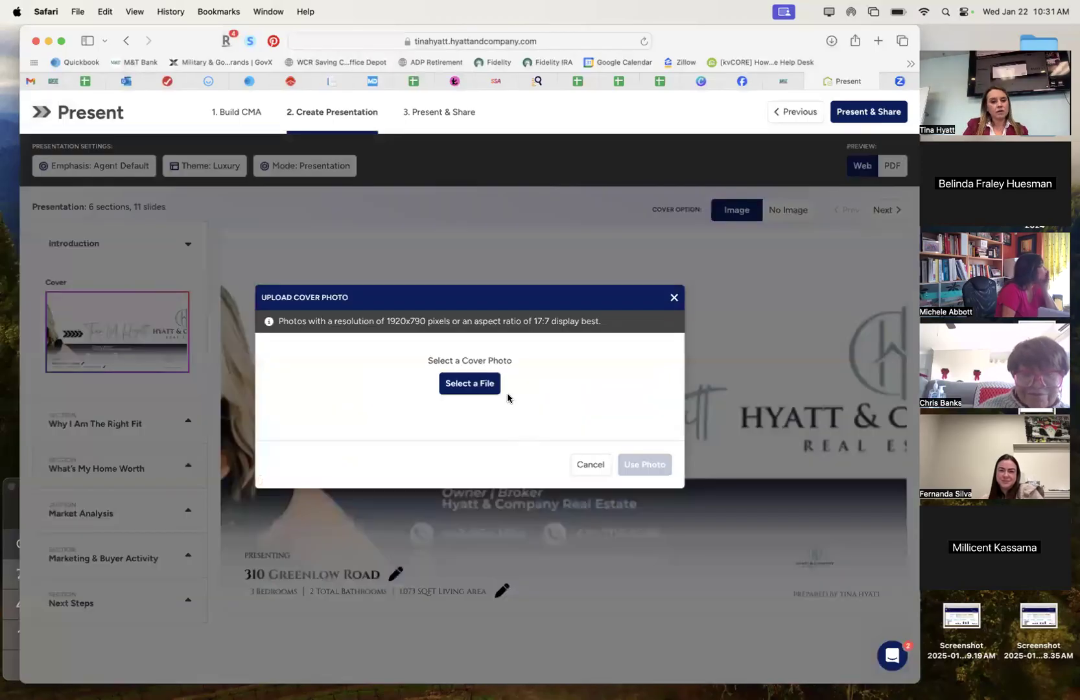
triple_click(391, 319)
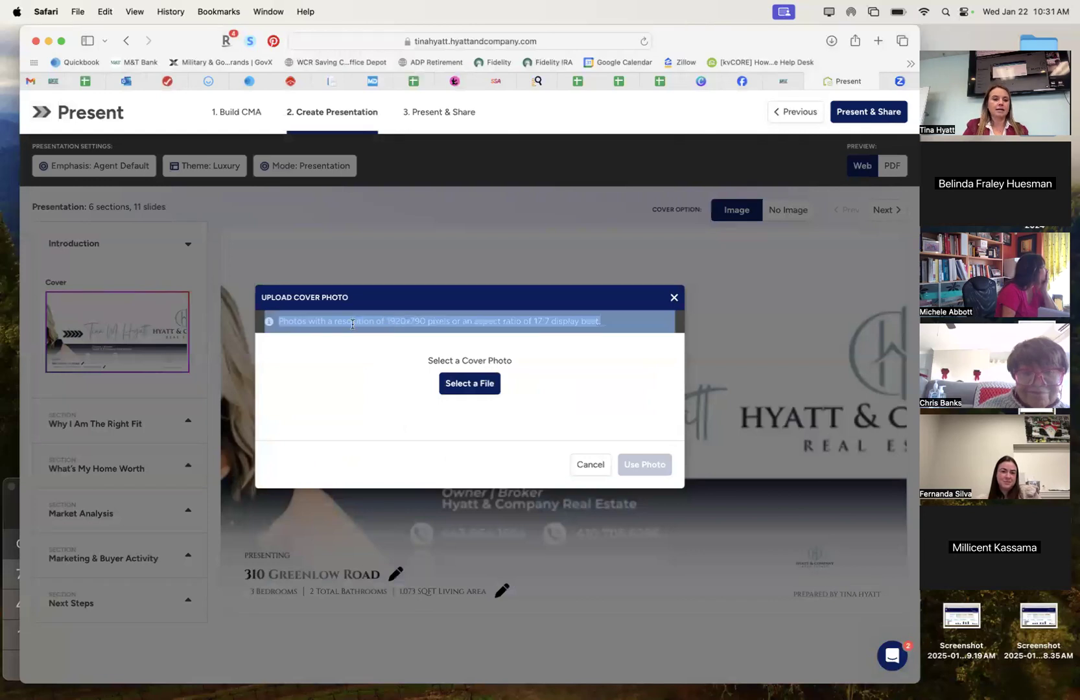
click(398, 322)
drag(383, 319, 427, 321)
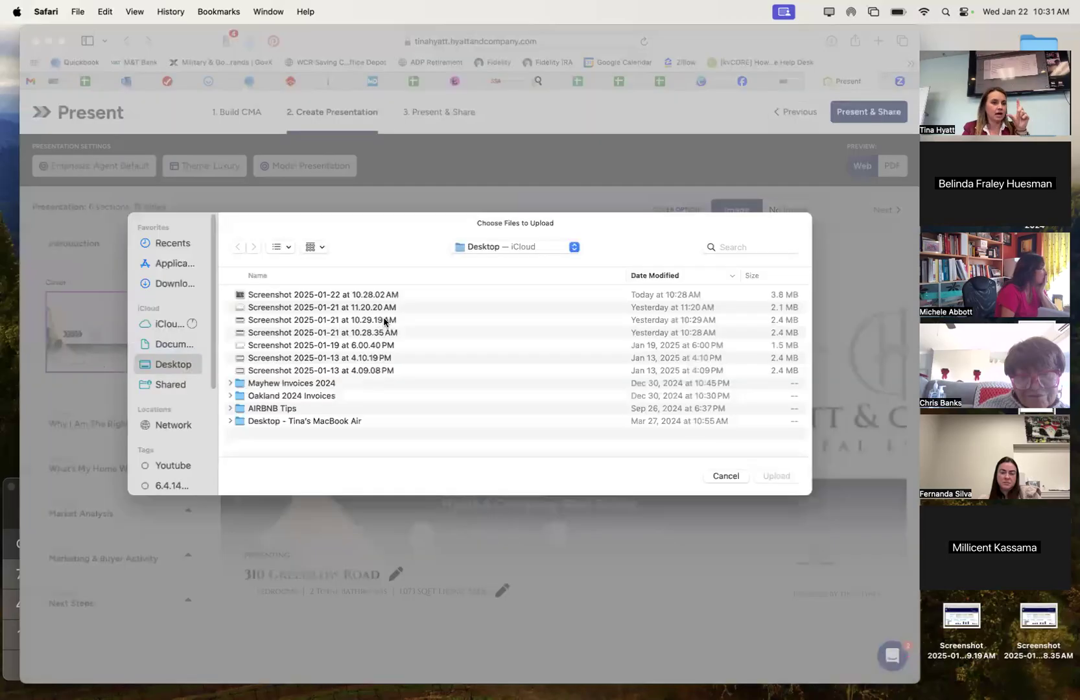
Search Downloads for 'logo' and apply the horizontal transparent Hyatt & Co logo as the cover.
click(169, 283)
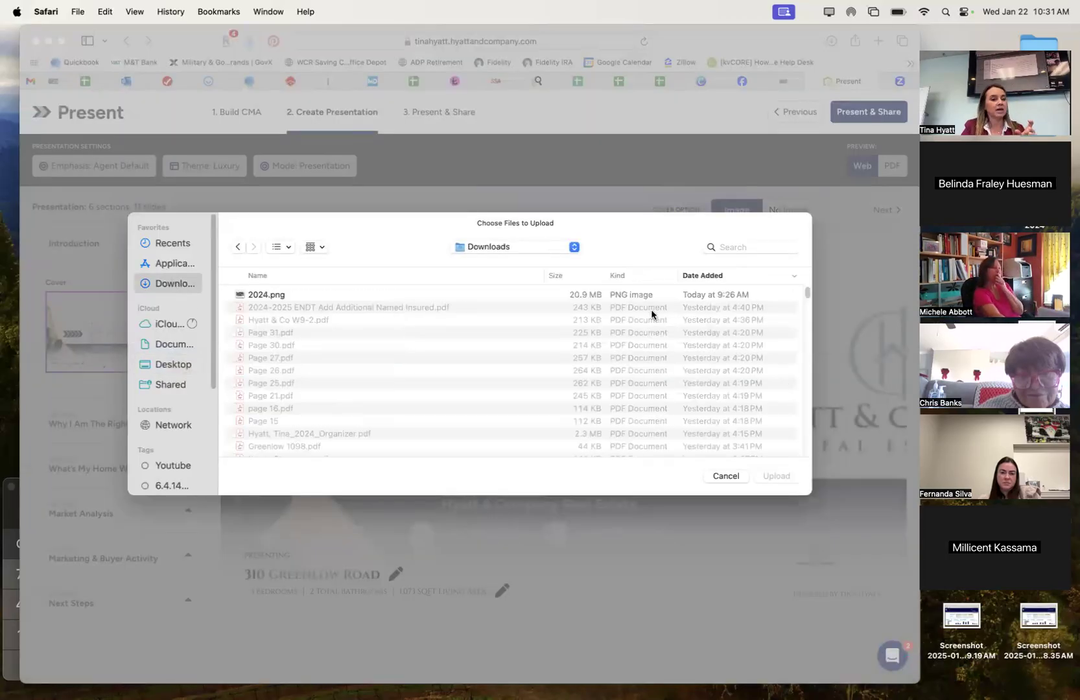
right_click(768, 249)
click(753, 252)
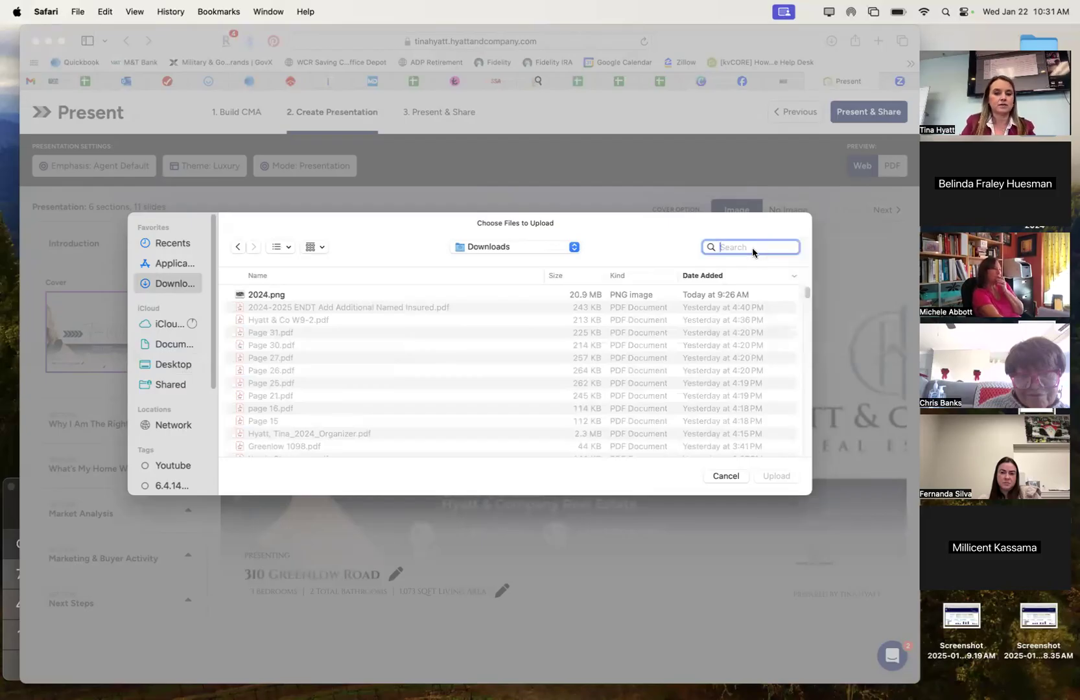
text(signature)
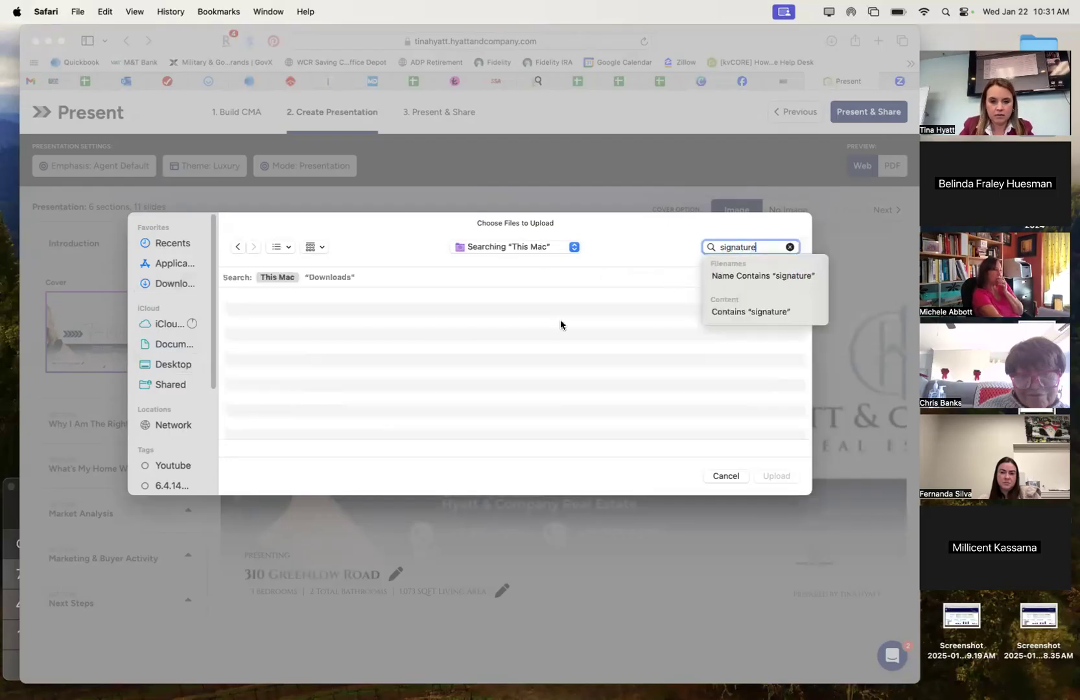
click(350, 394)
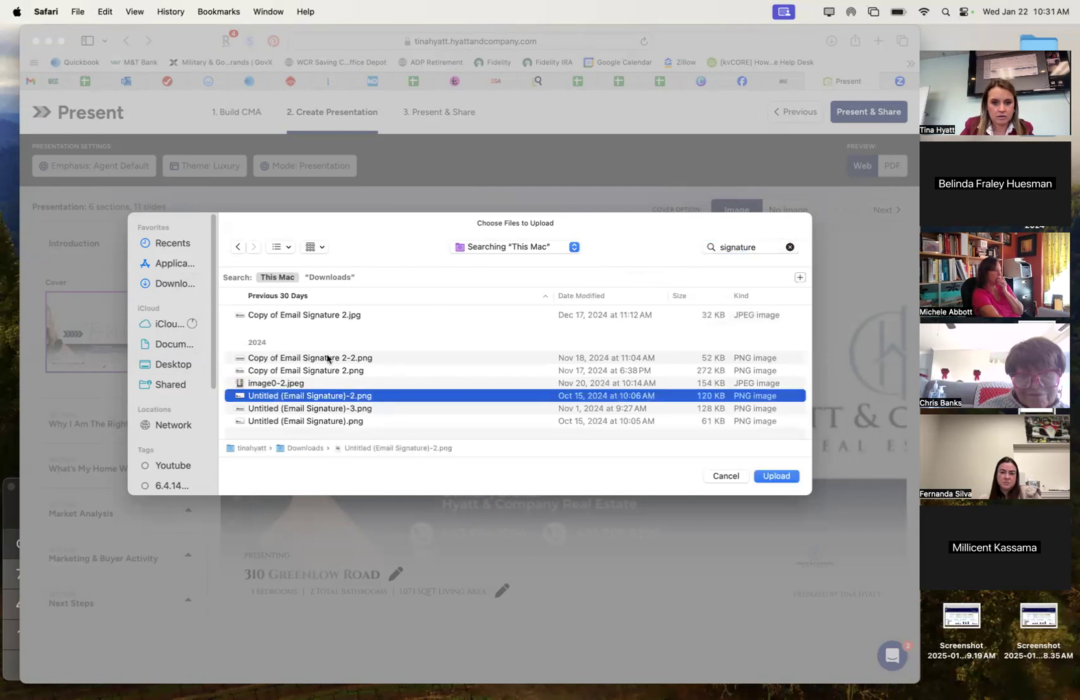
double_click(750, 247)
text(log)
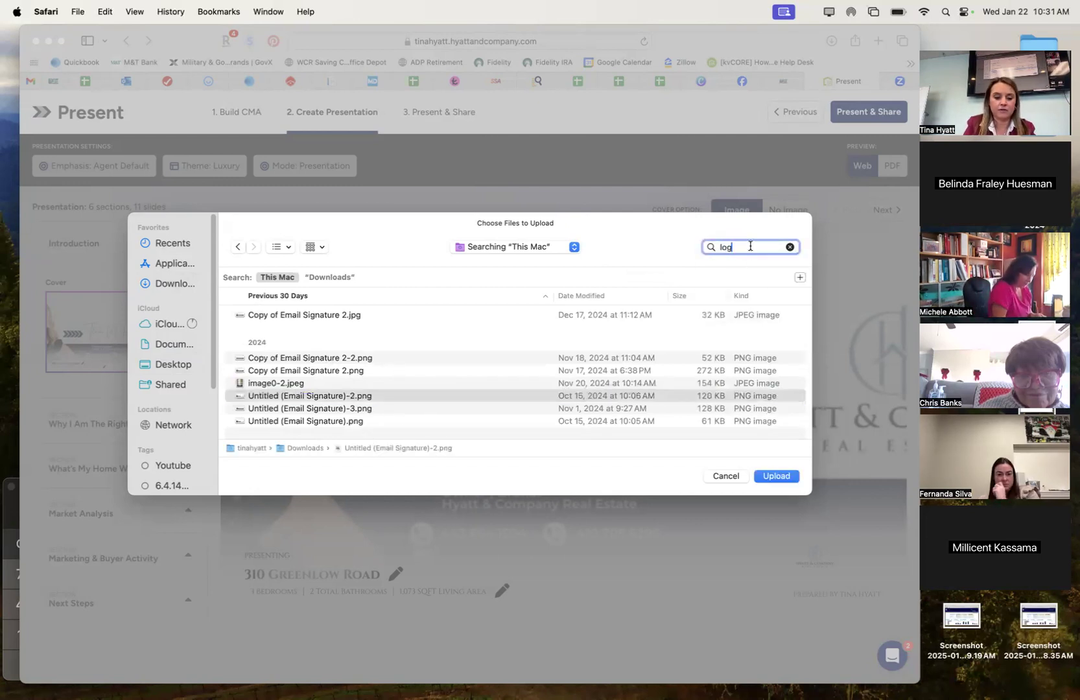
text(o)
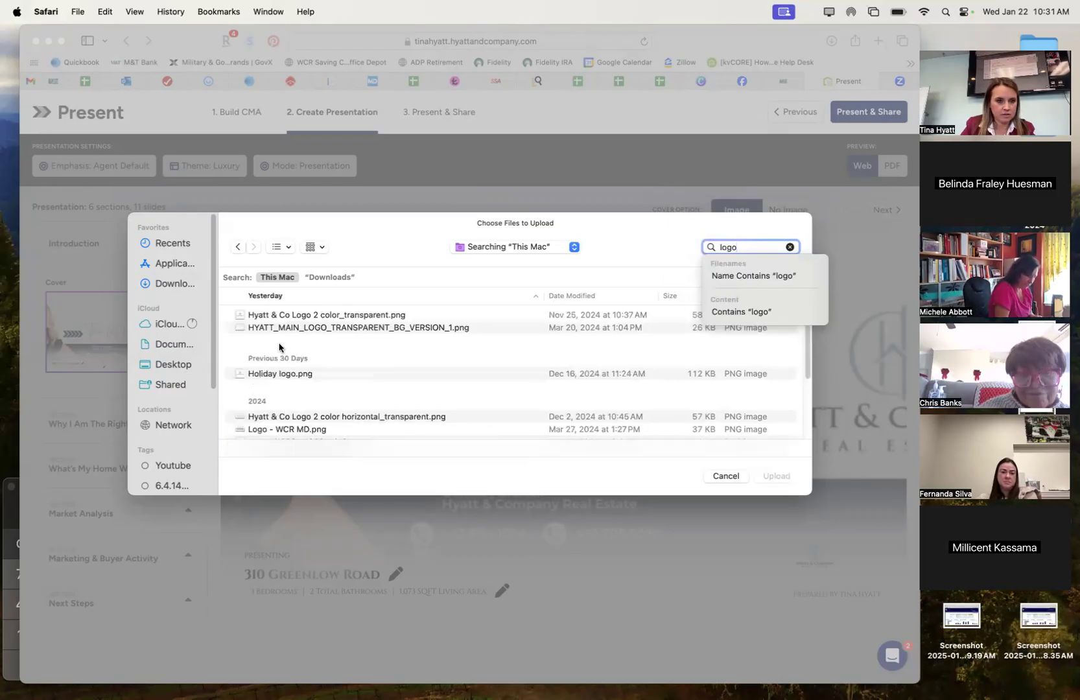
click(310, 327)
scroll(310, 324, down, 3)
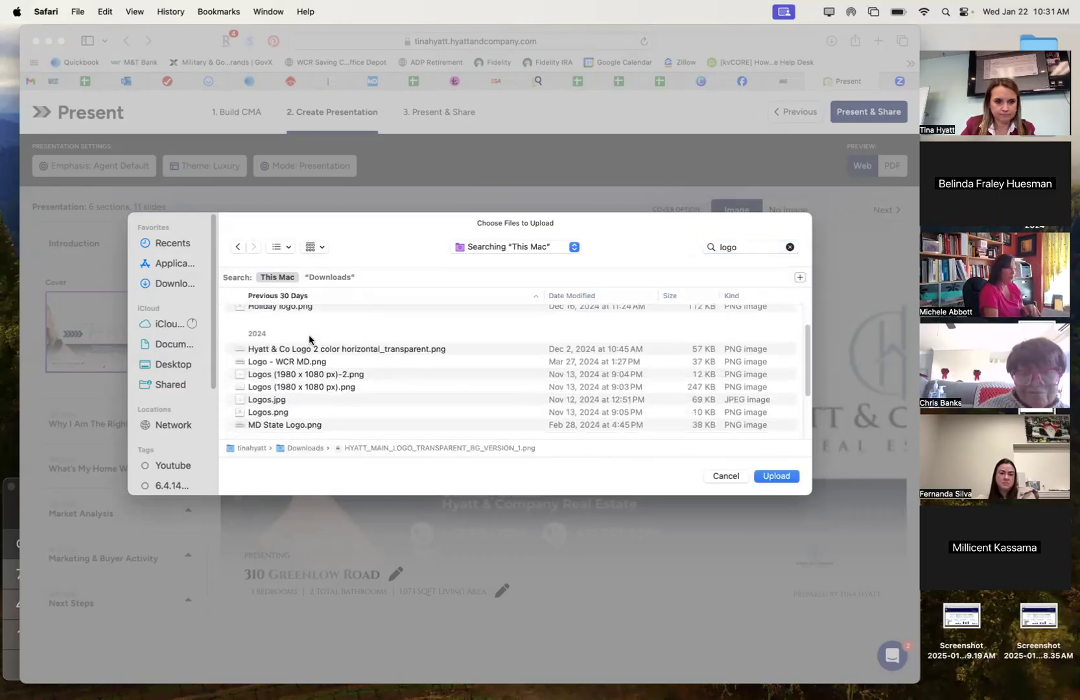
click(278, 410)
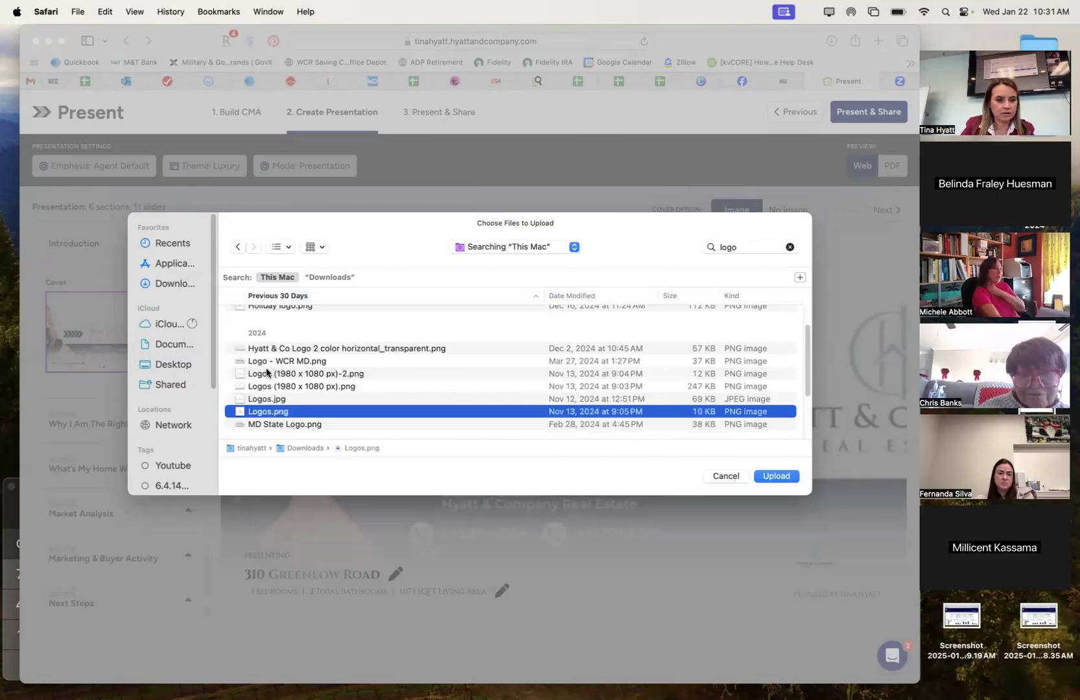
click(274, 350)
double_click(275, 350)
click(656, 467)
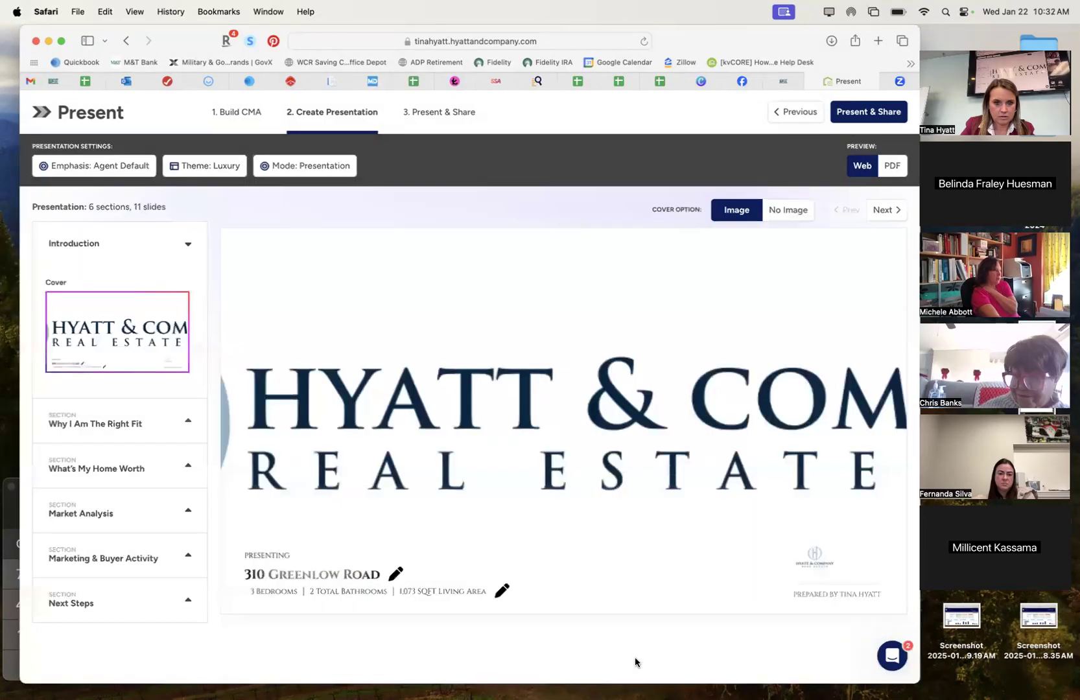
Replace the cover with Logos (1980 x 1080 px).png from Downloads.
click(736, 213)
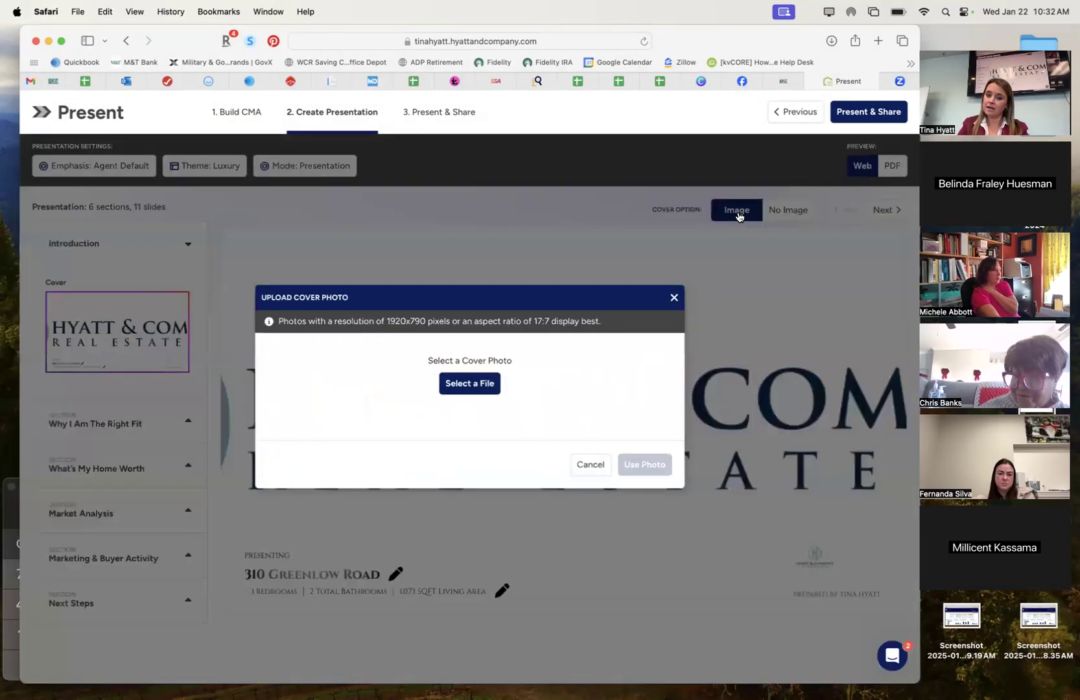
click(469, 382)
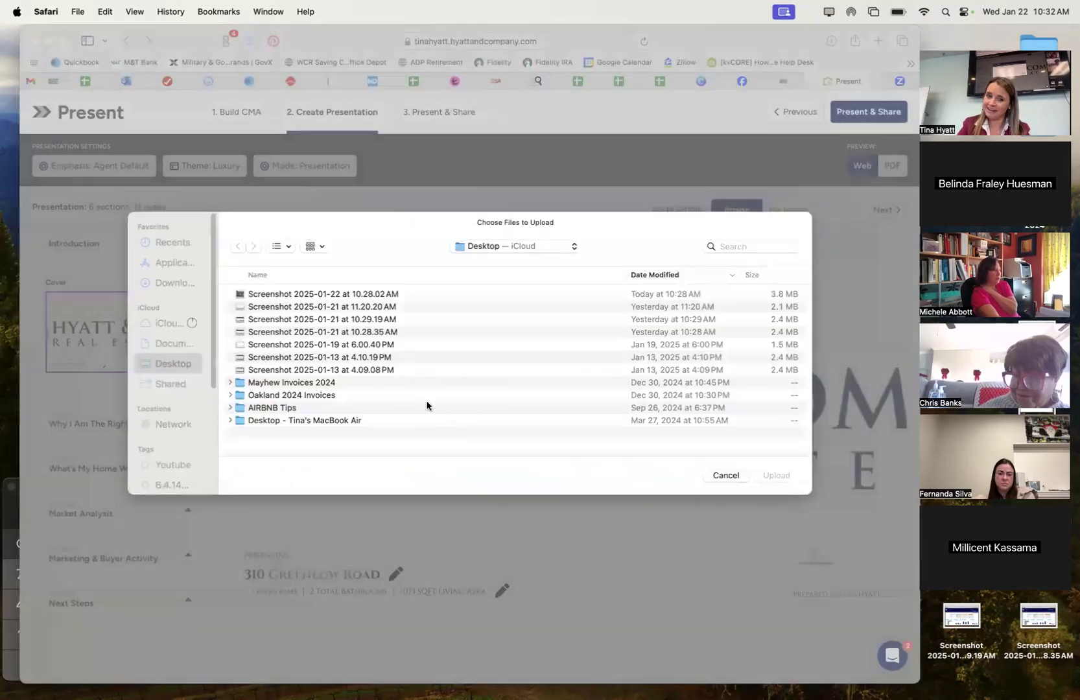
click(752, 247)
text(logo)
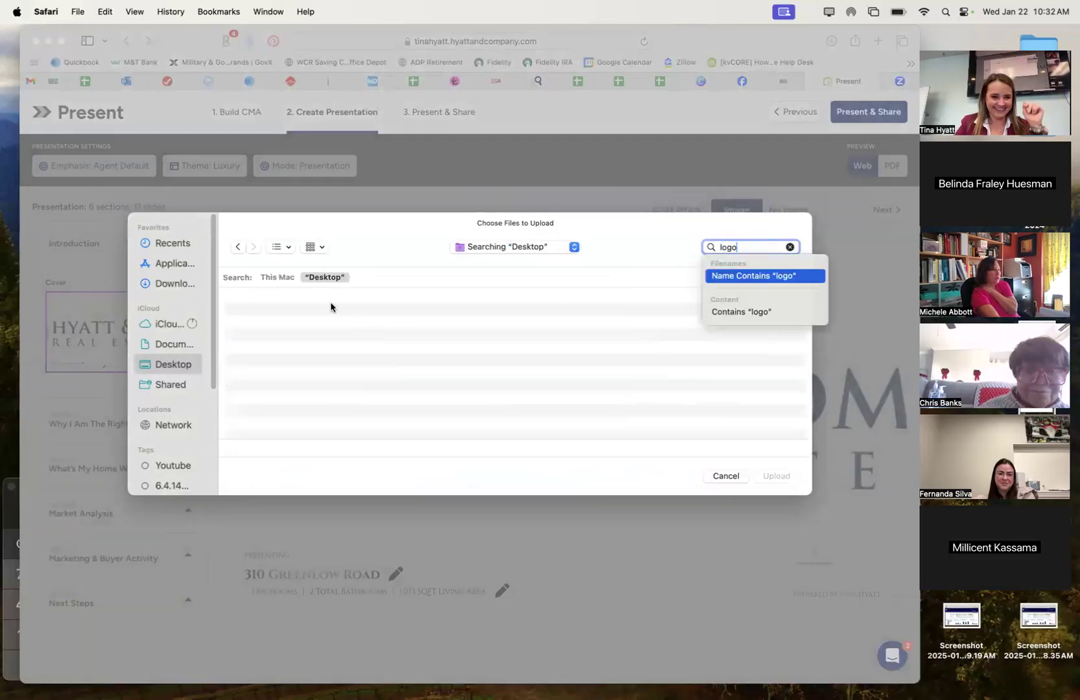
key(Return)
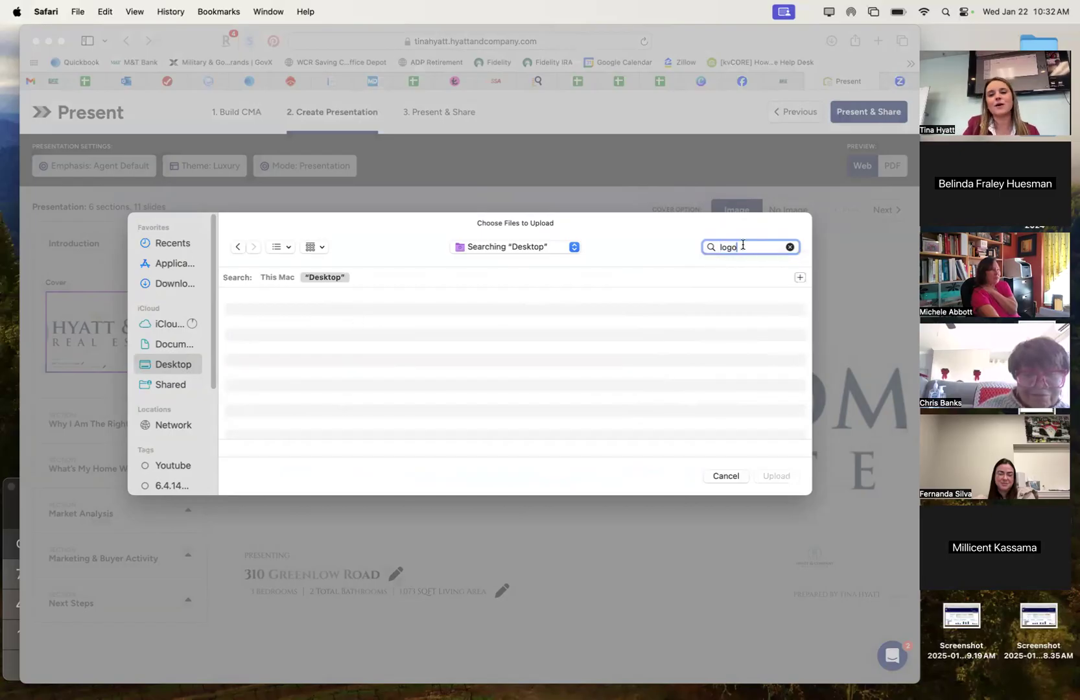
click(180, 284)
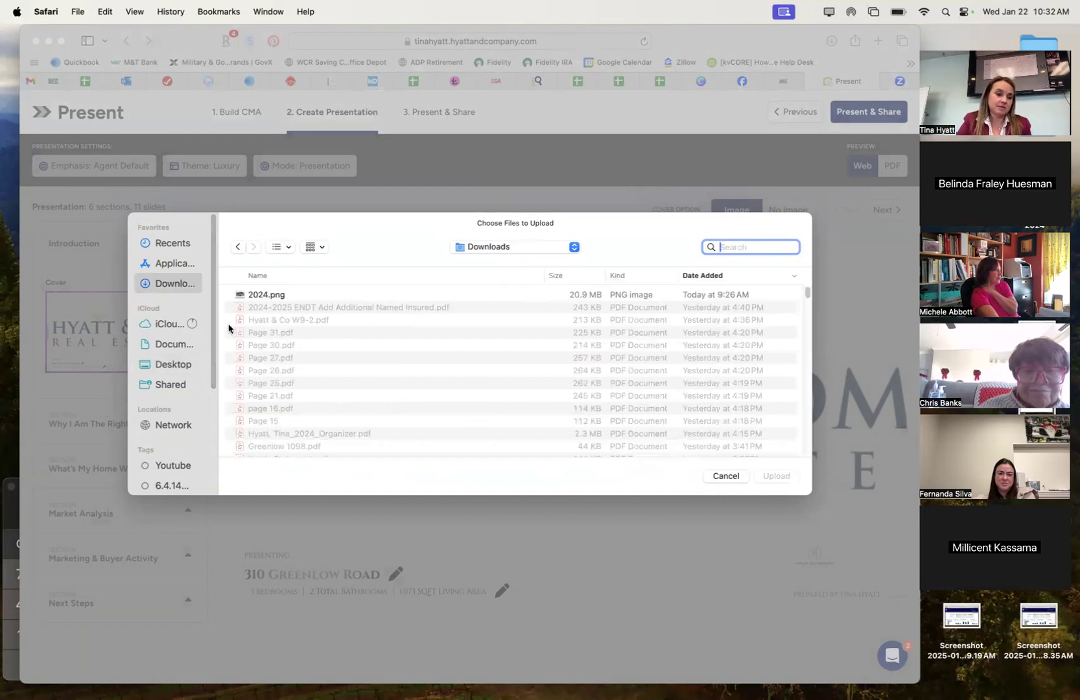
text(logo)
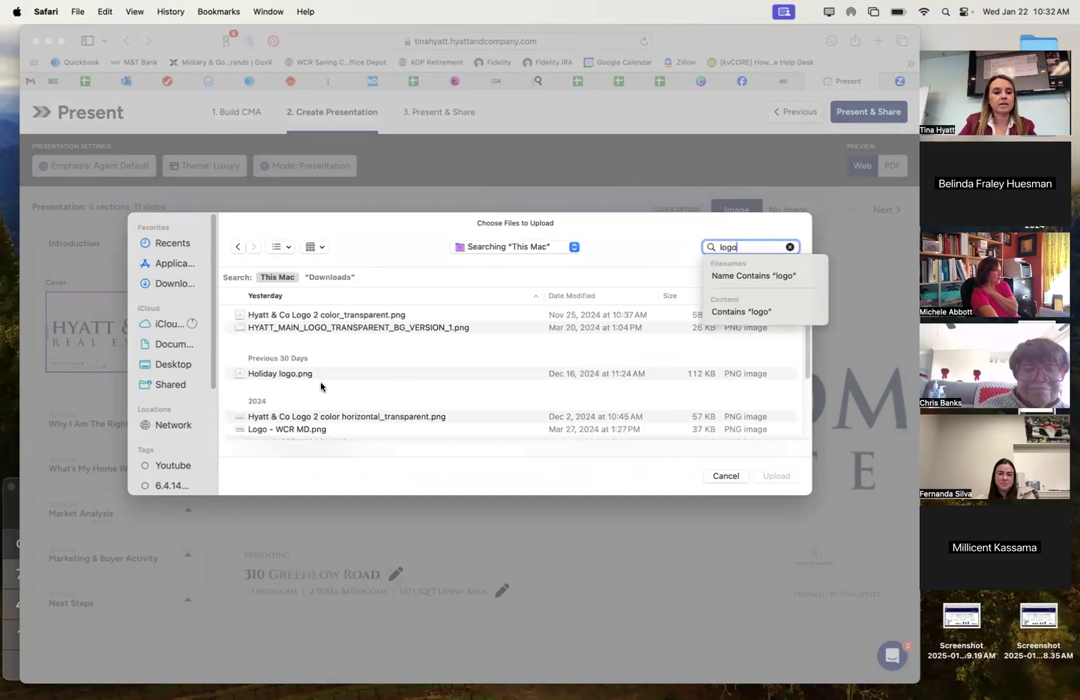
scroll(321, 387, down, 3)
click(280, 398)
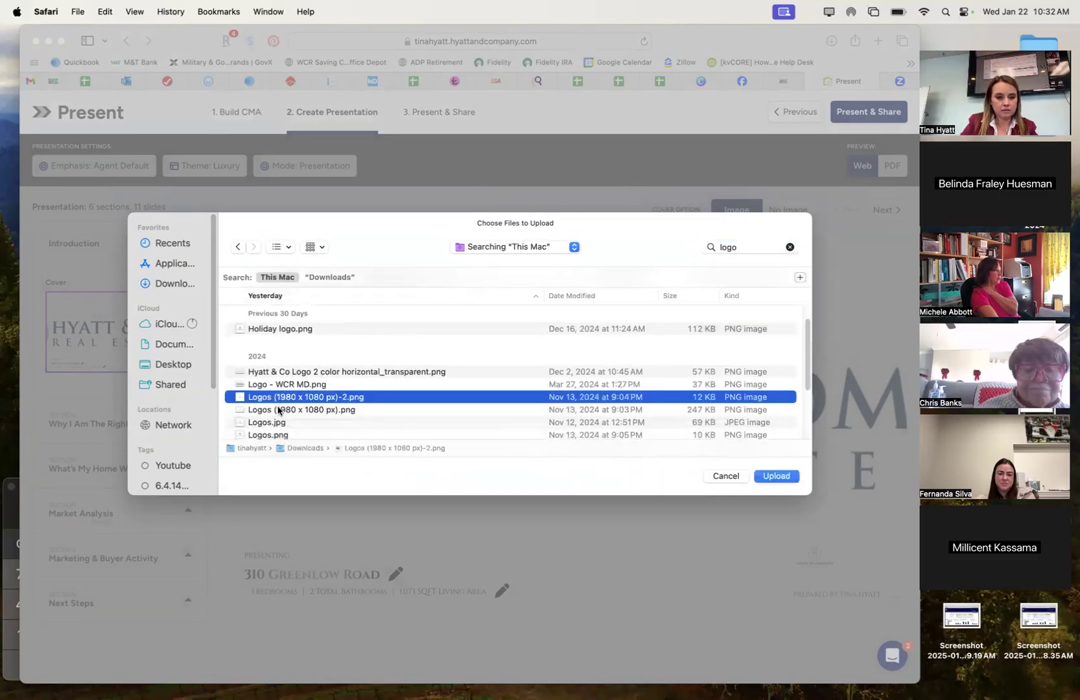
click(279, 409)
double_click(279, 410)
click(655, 476)
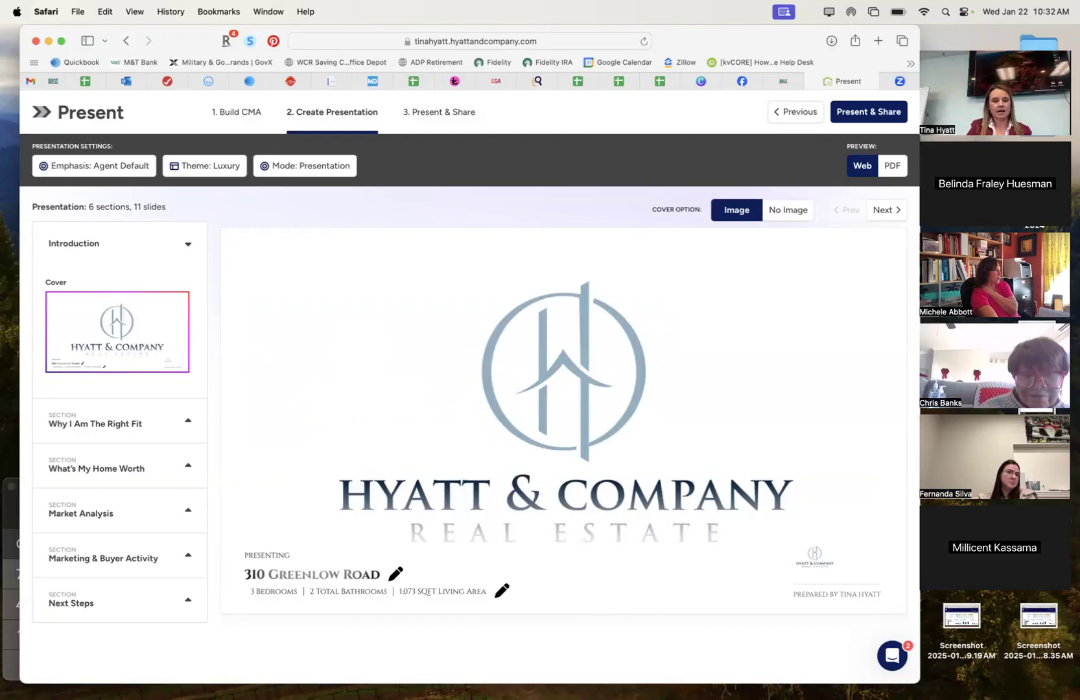
click(657, 237)
click(606, 209)
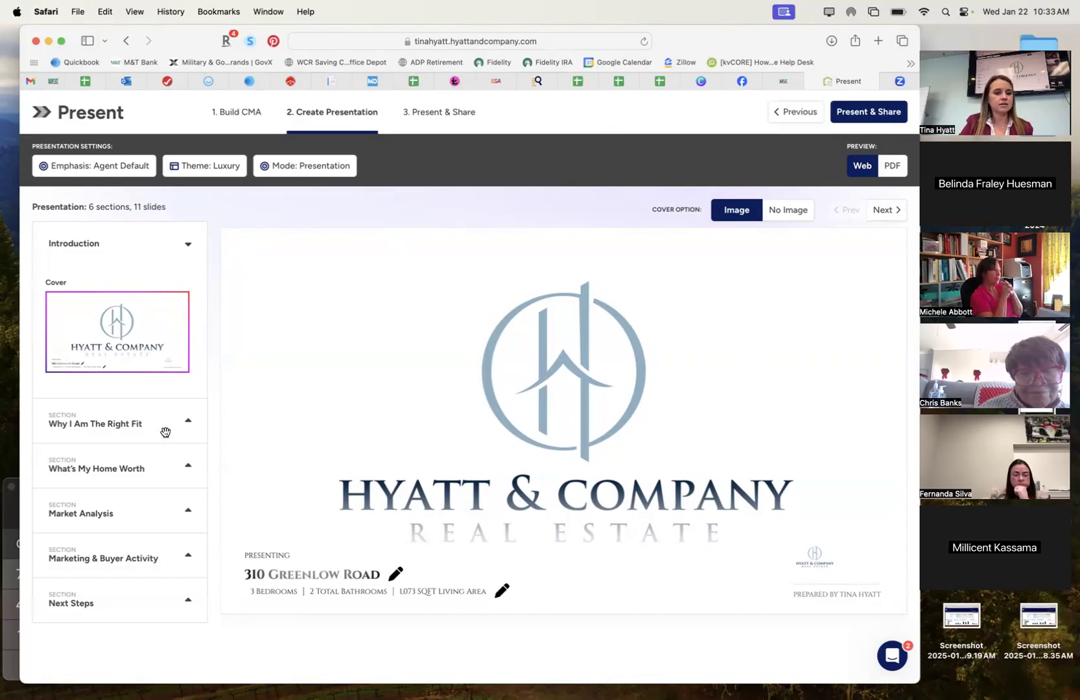
Expand Why I Am The Right Fit and preview the Value Of An Agent slide.
click(187, 420)
drag(117, 505, 112, 321)
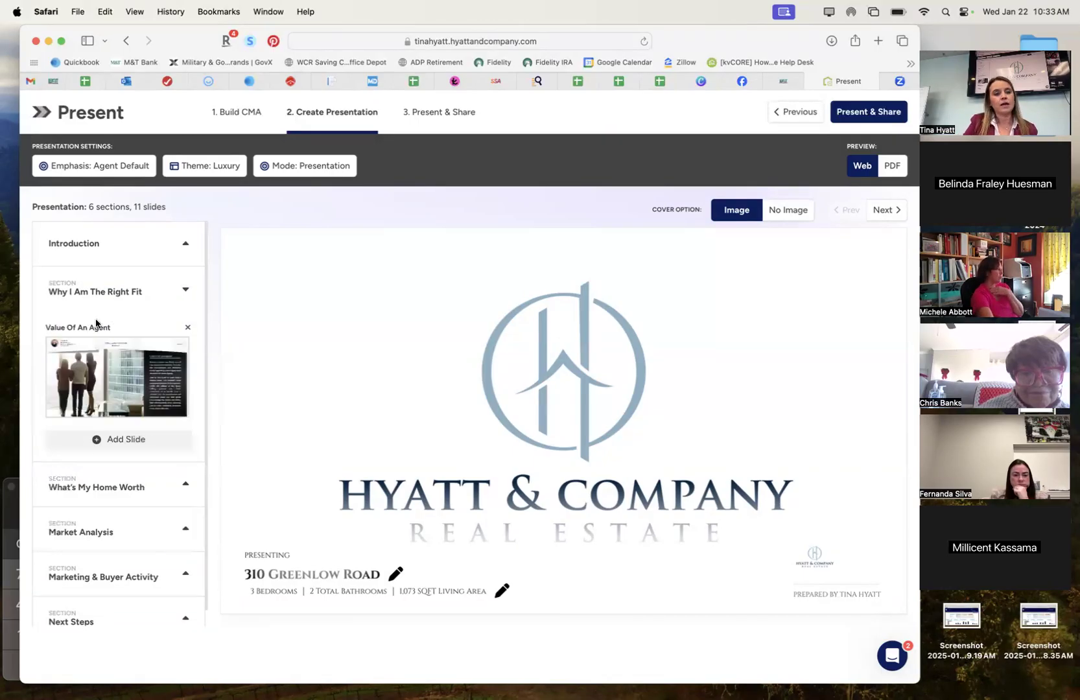
click(116, 393)
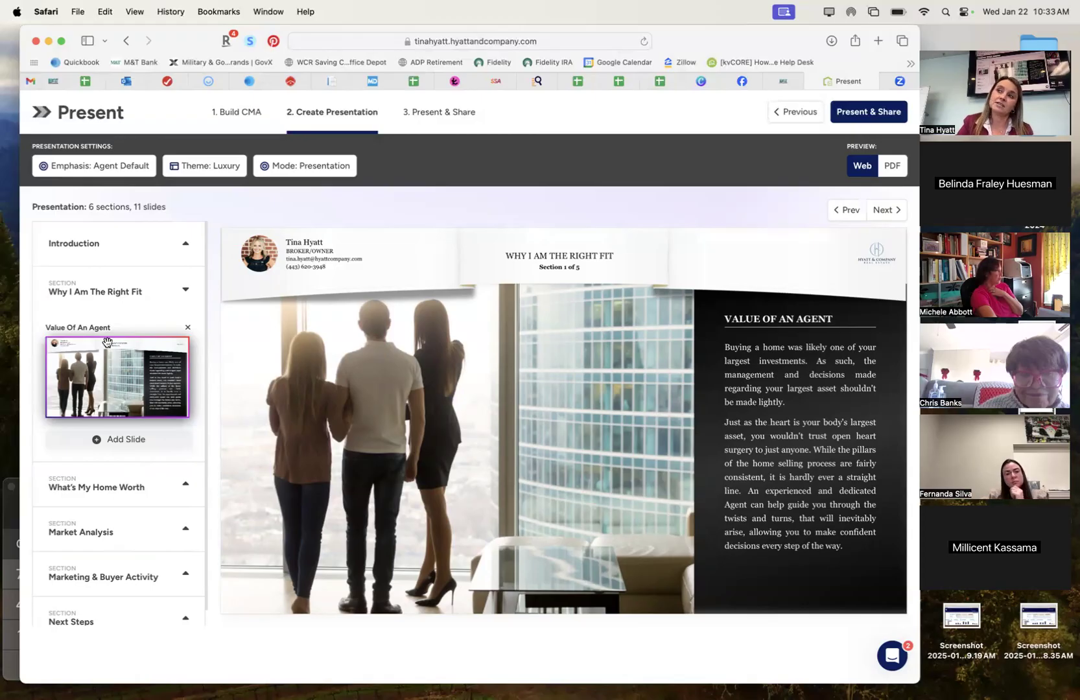
Expand and collapse What's My Home Worth and Why I Am The Right Fit in the section list.
scroll(111, 624, down, 1)
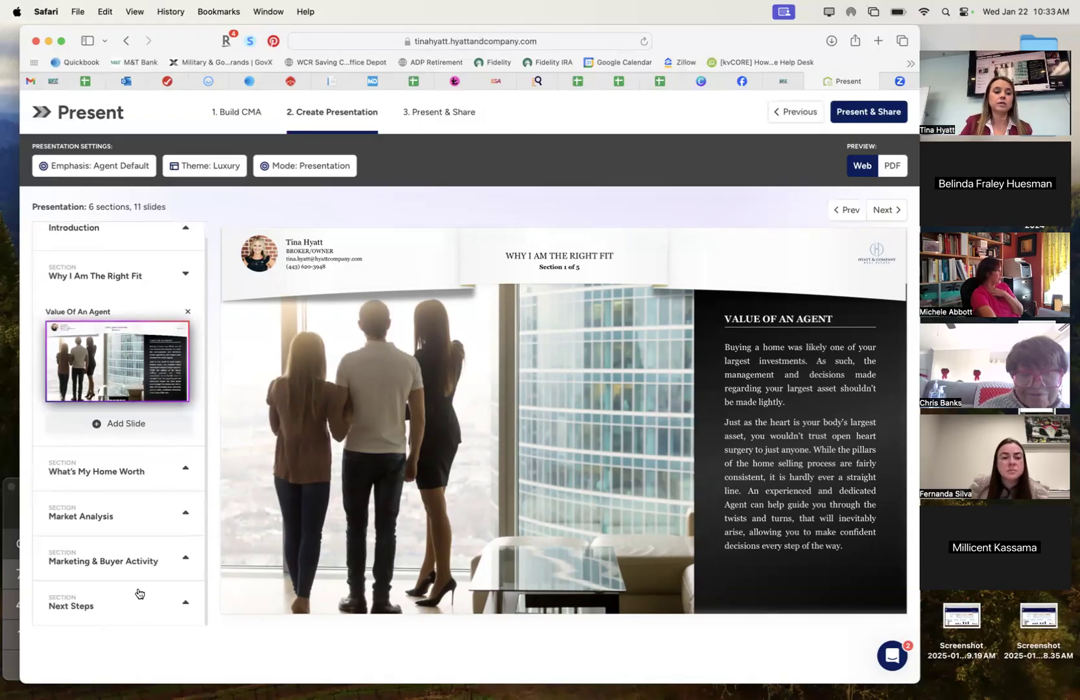
click(128, 469)
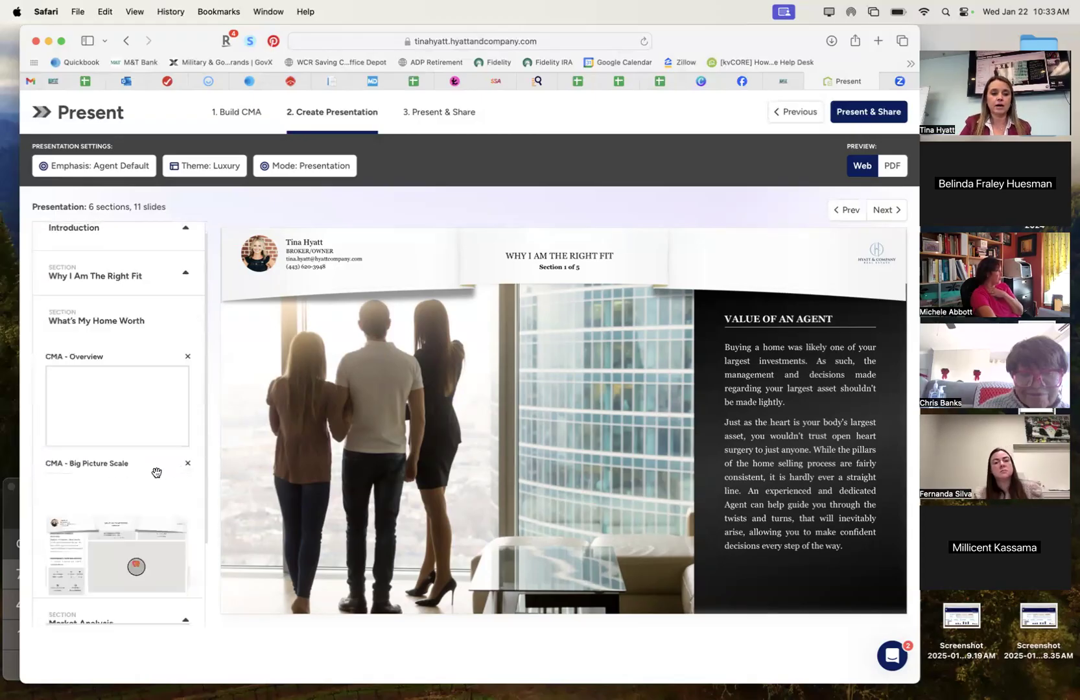
scroll(123, 350, up, 1)
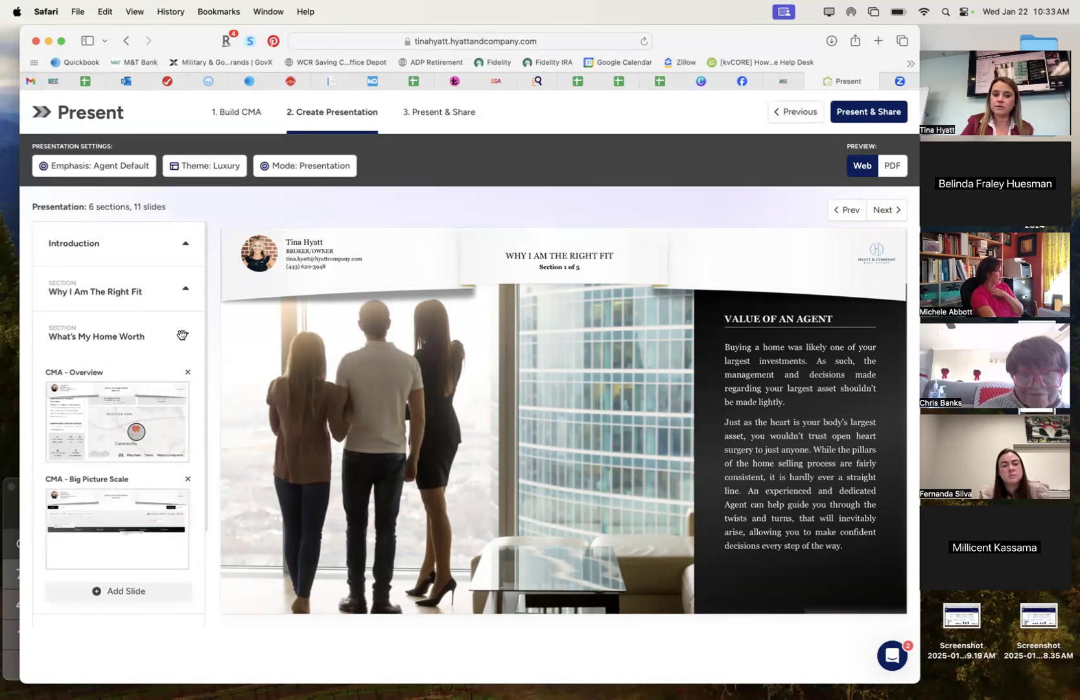
click(185, 334)
click(188, 291)
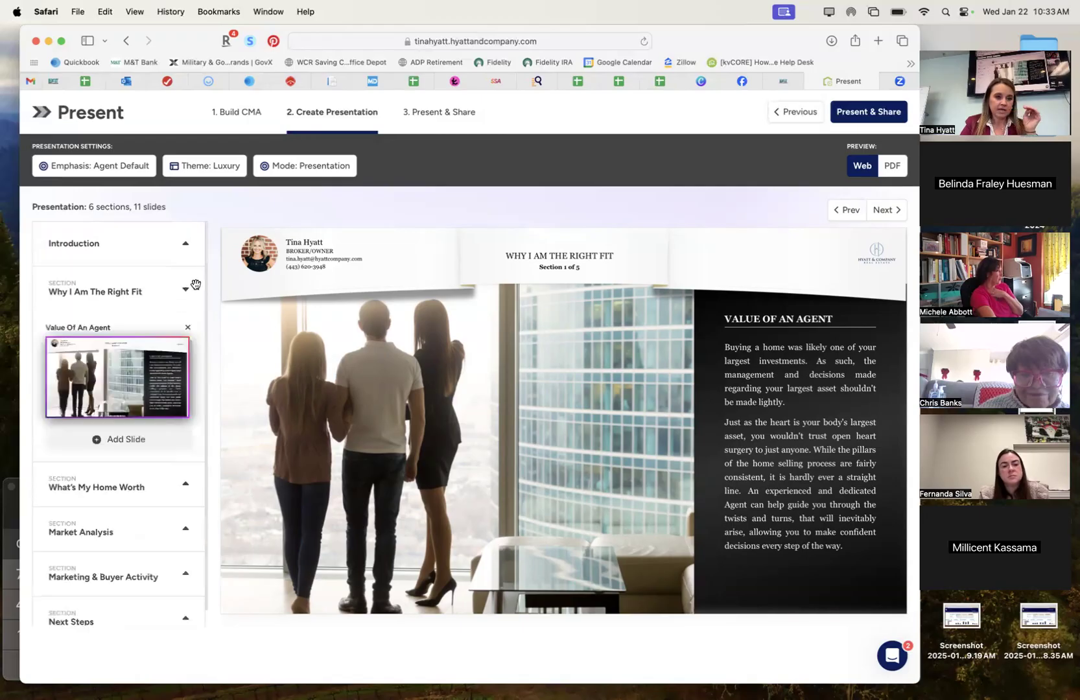
click(187, 288)
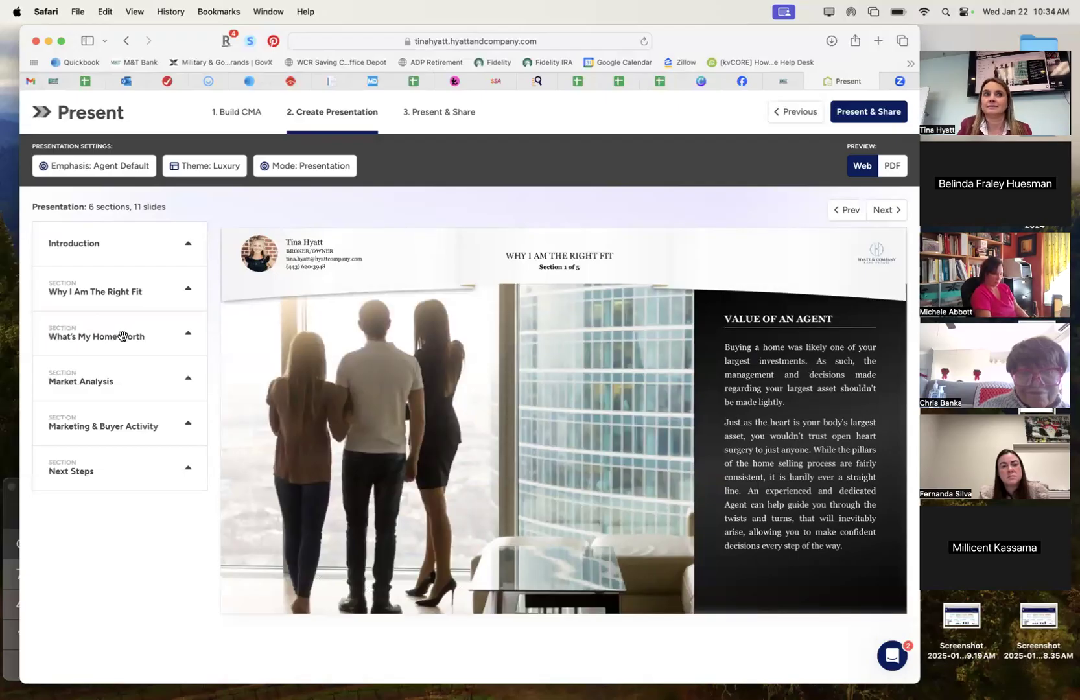
Drag What's My Home Worth down to sit directly above Next Steps.
drag(121, 336, 139, 436)
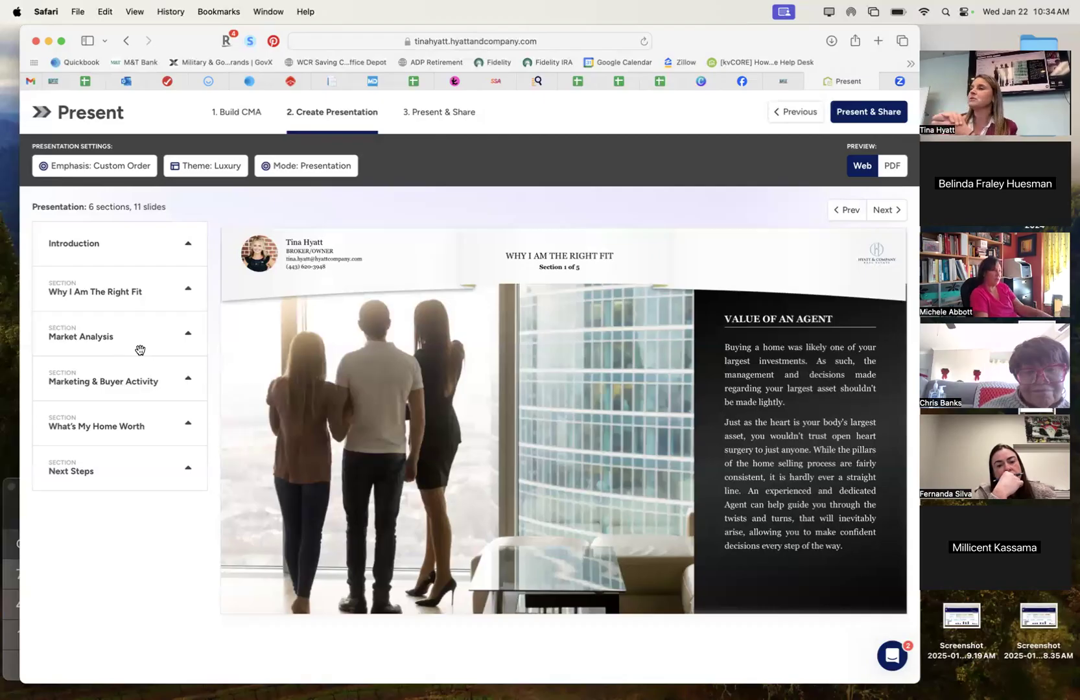
Expand What's My Home Worth, preview its CMA - Overview map slide, then collapse the section.
click(107, 415)
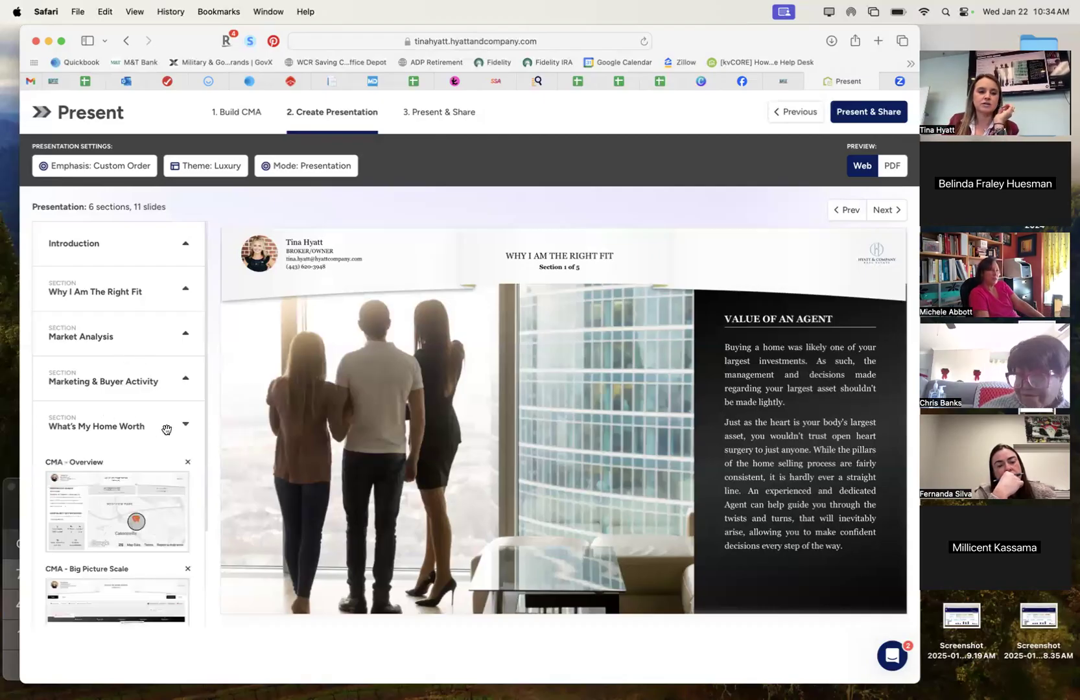
click(149, 476)
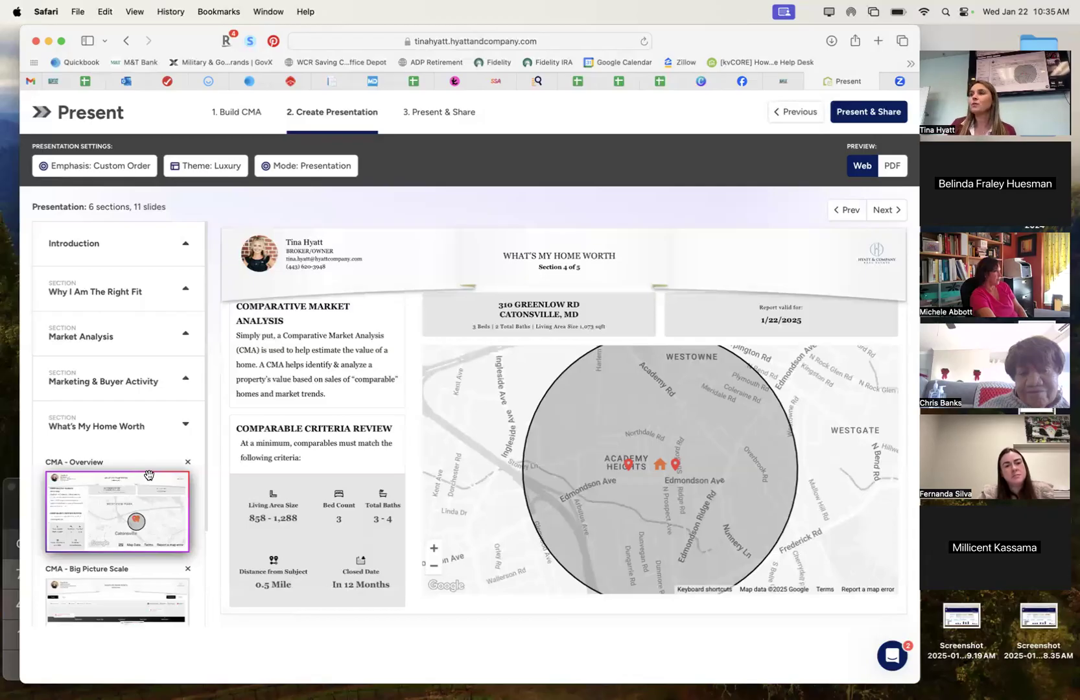
click(177, 428)
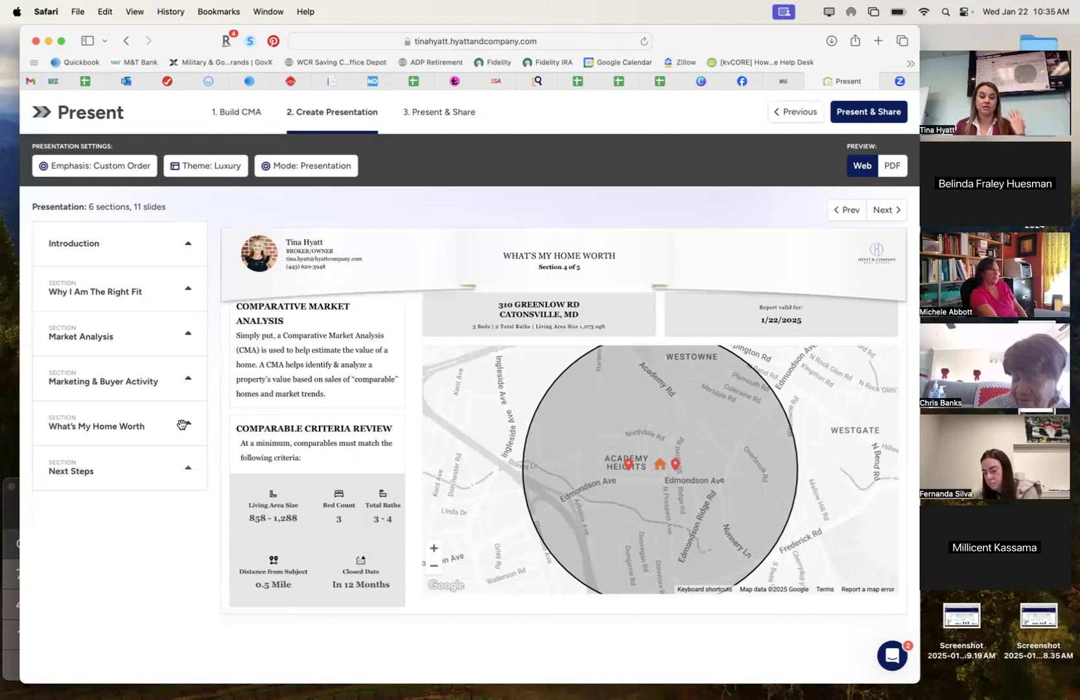
click(113, 296)
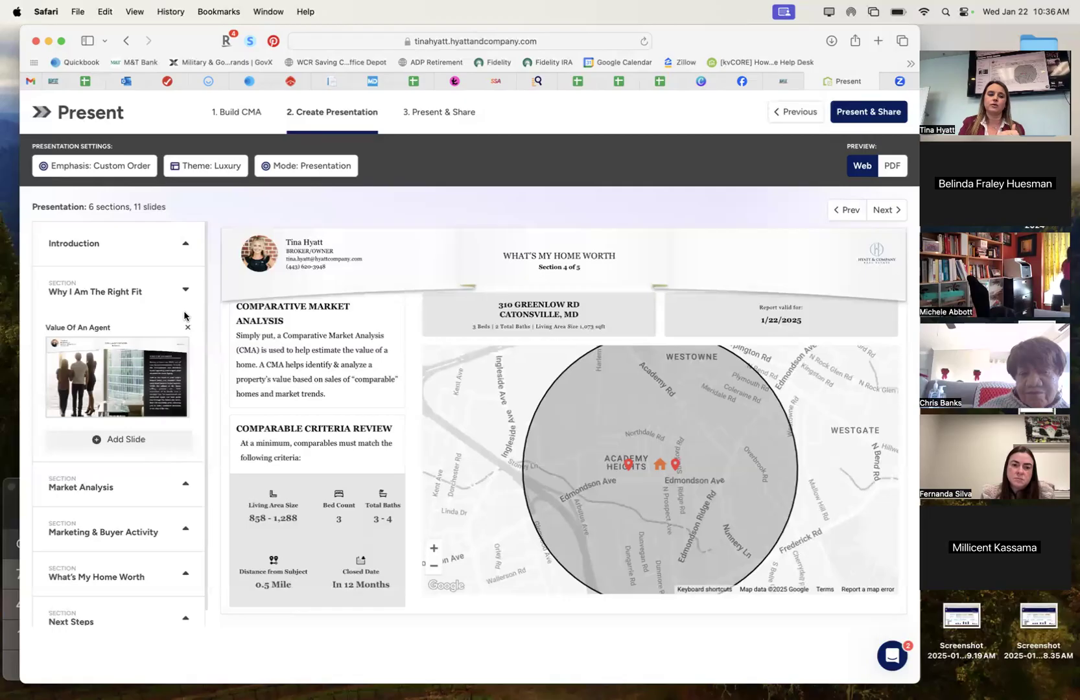
click(185, 290)
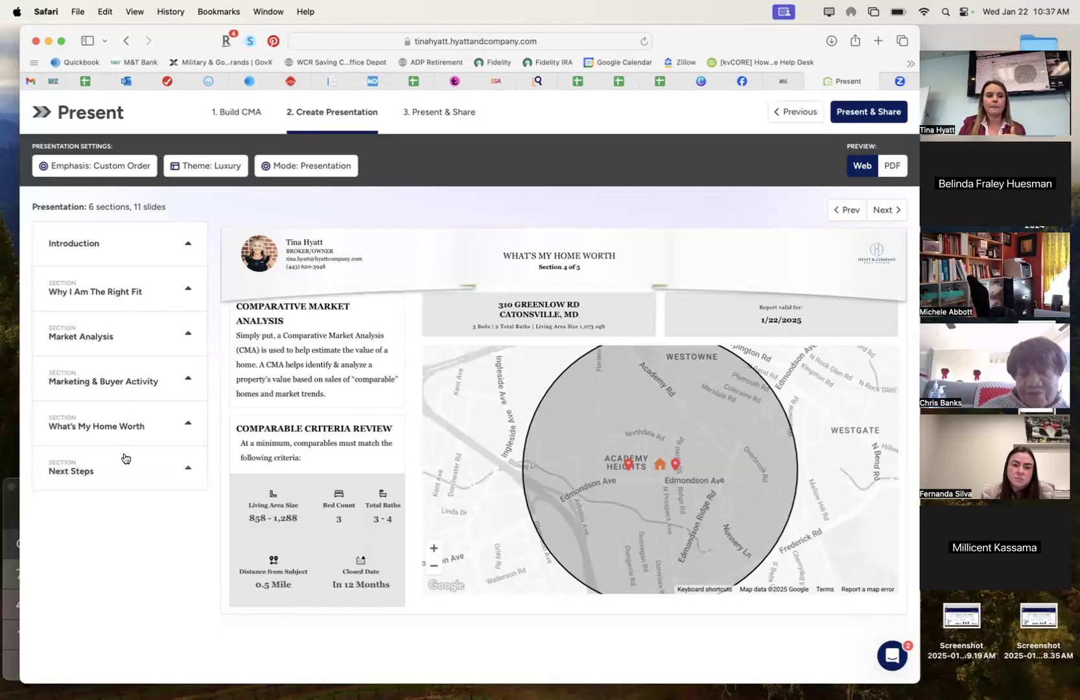
mouse_move(115, 408)
mouse_down()
mouse_move(120, 306)
mouse_move(127, 505)
mouse_move(107, 291)
mouse_move(100, 365)
mouse_move(107, 432)
mouse_move(116, 275)
mouse_move(109, 425)
mouse_up()
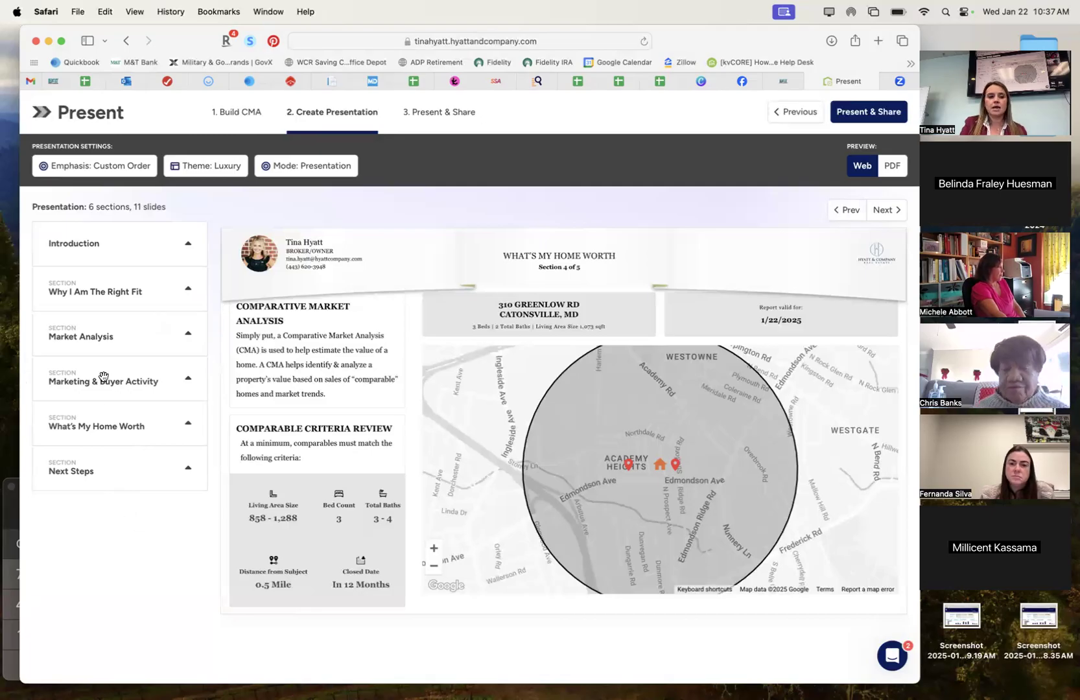
Move Marketing & Buyer Activity above Market Analysis and expand it to view its slides.
drag(104, 377, 109, 315)
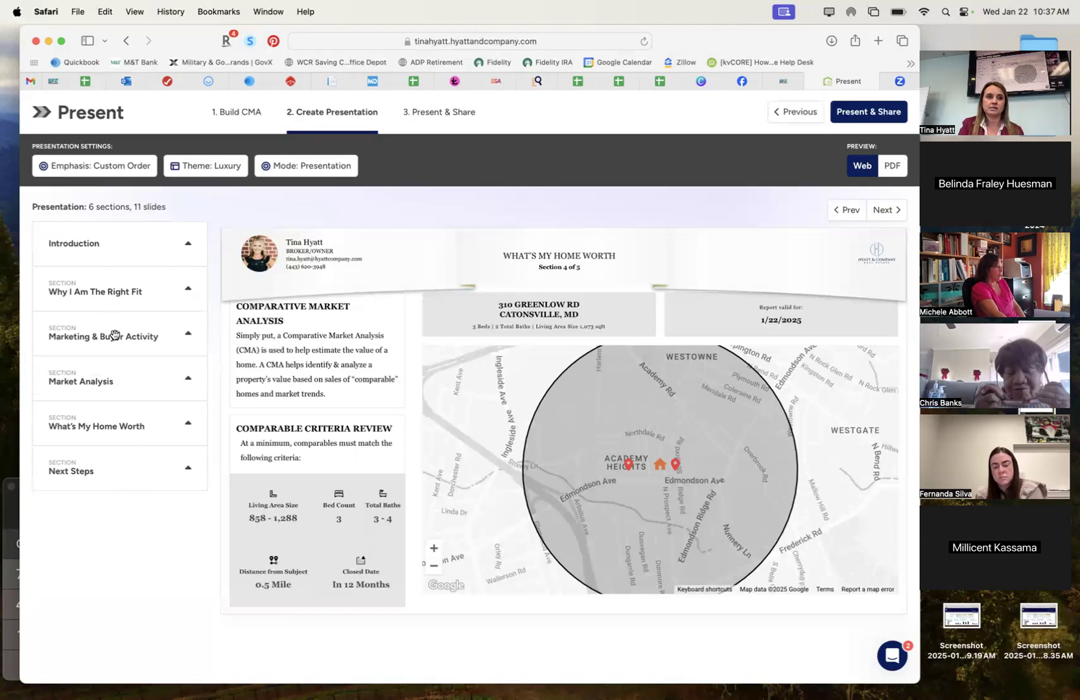
click(115, 335)
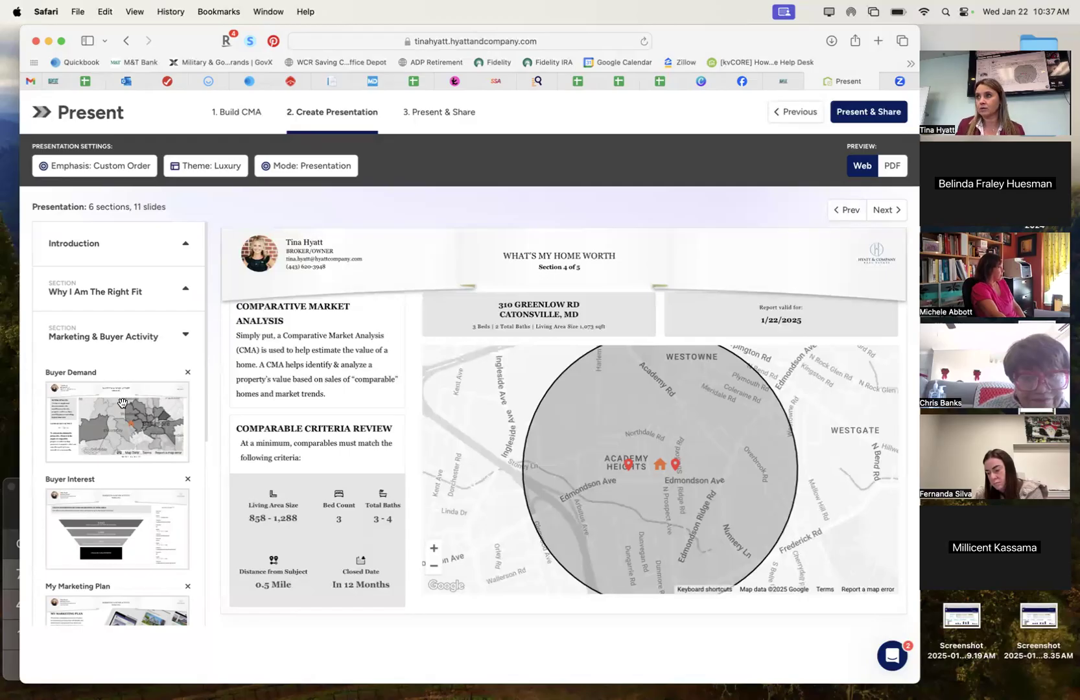
scroll(144, 426, down, 10)
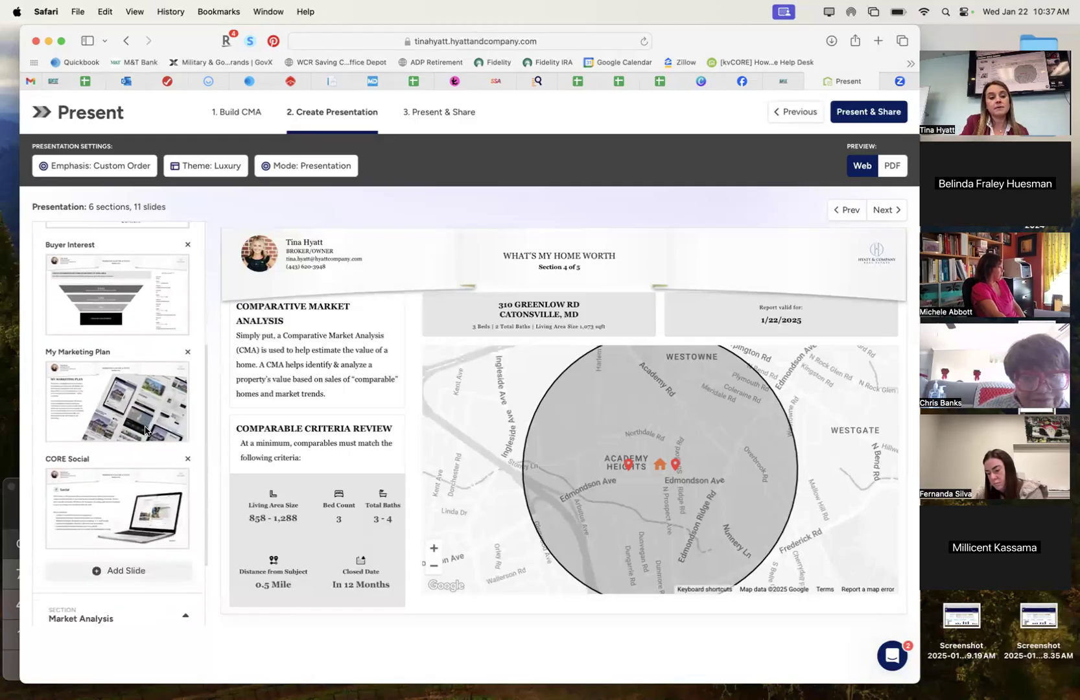
Expand Market Analysis to check its slides, then collapse it again.
click(123, 509)
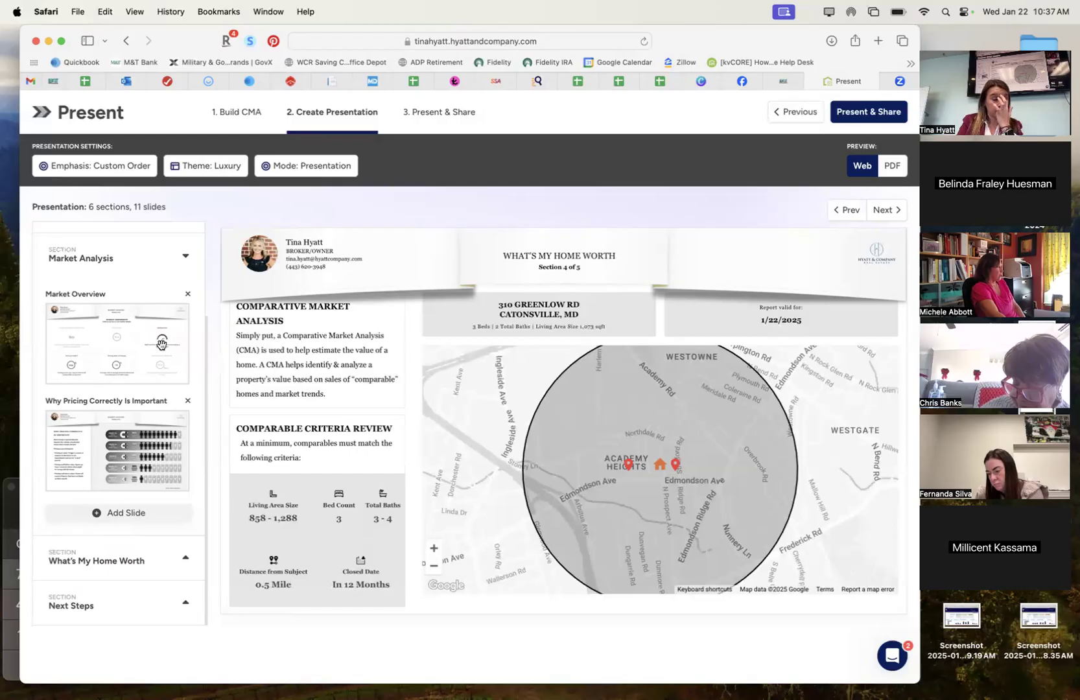
scroll(162, 343, up, 2)
click(8, 538)
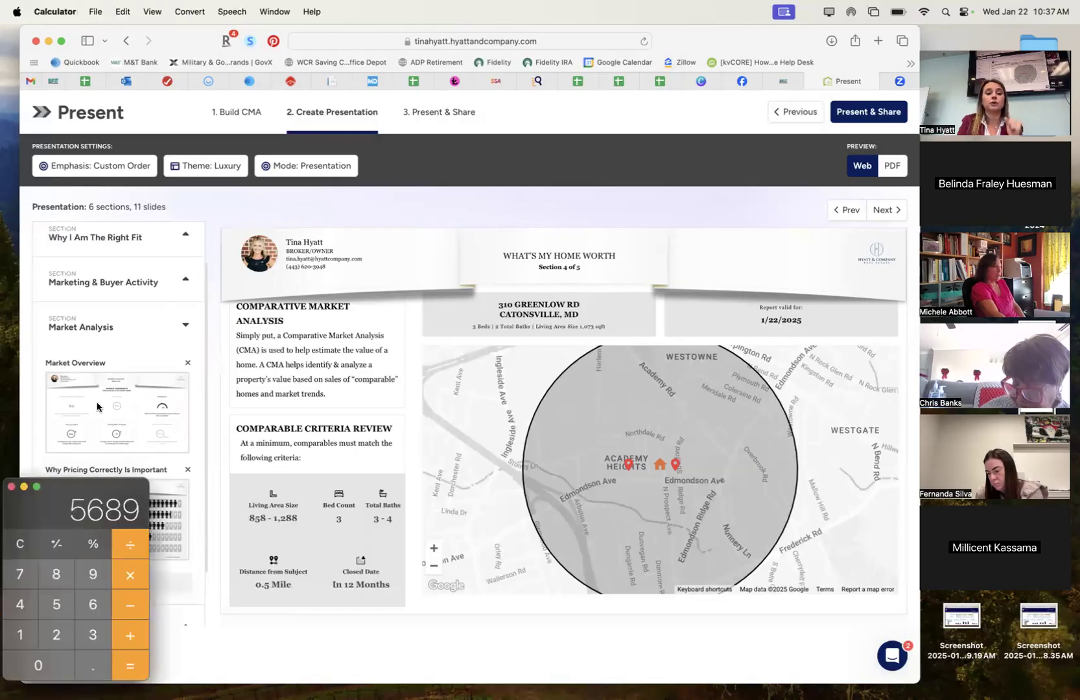
click(183, 324)
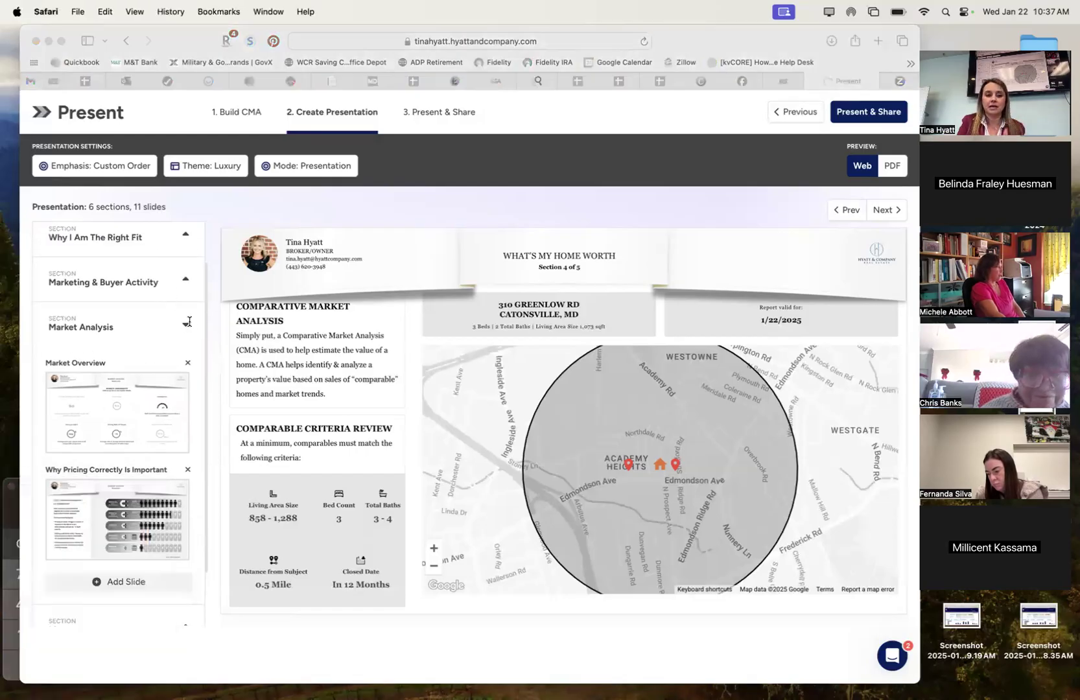
click(187, 322)
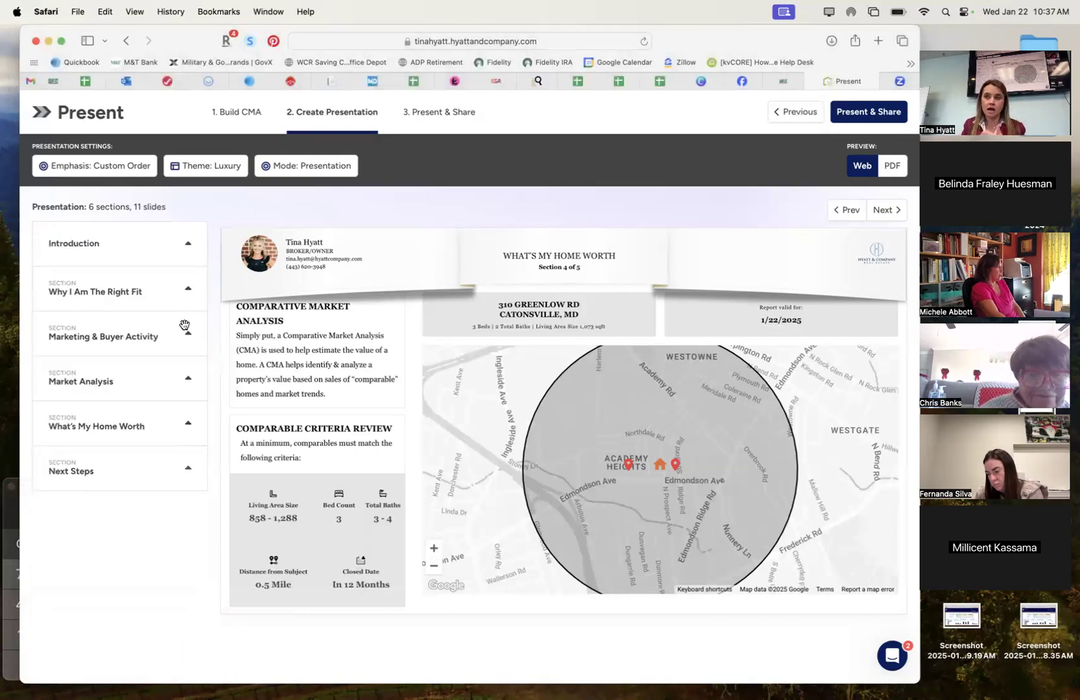
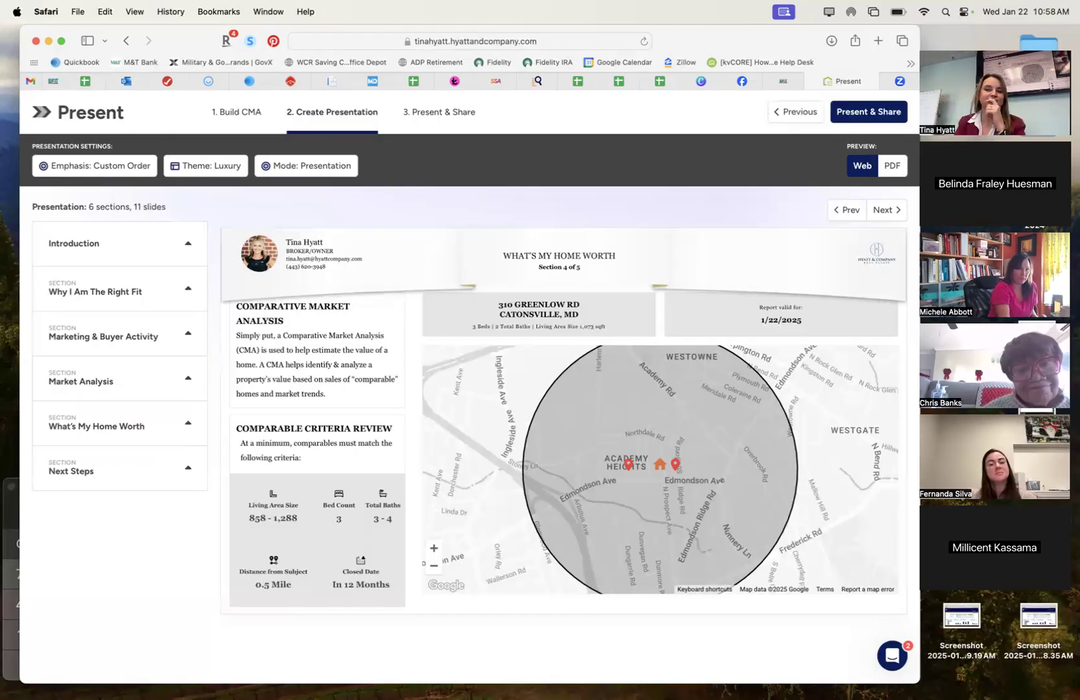
Expand Marketing & Buyer Activity in the sidebar to list its Buyer Demand, Buyer Interest and My Marketing Plan slides.
mouse_move(539, 698)
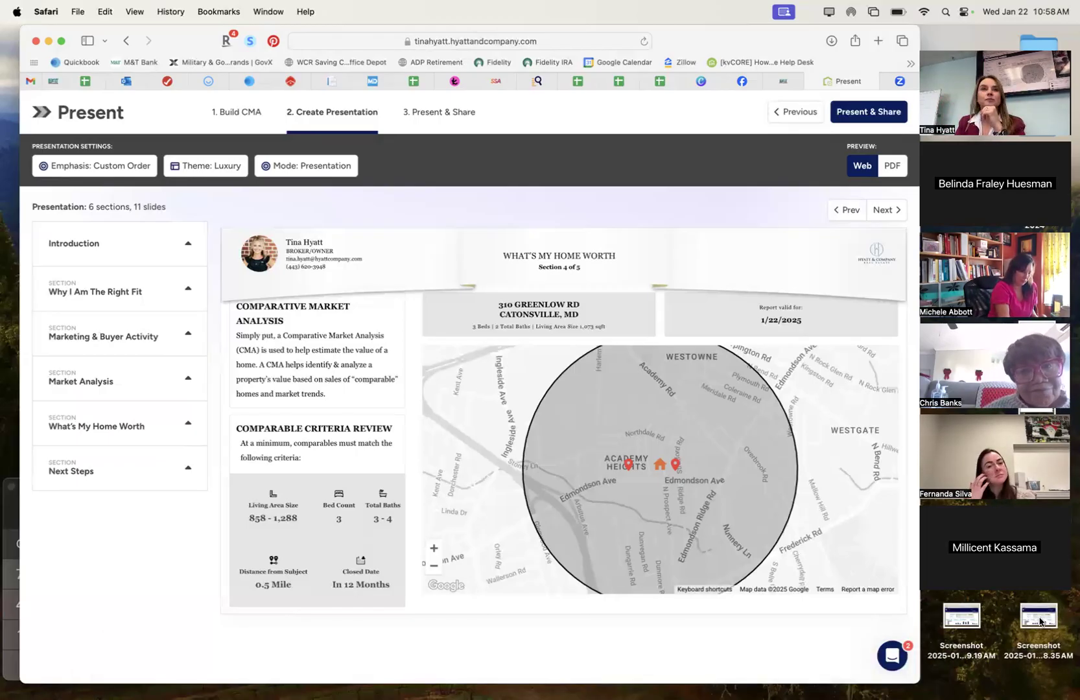
click(187, 333)
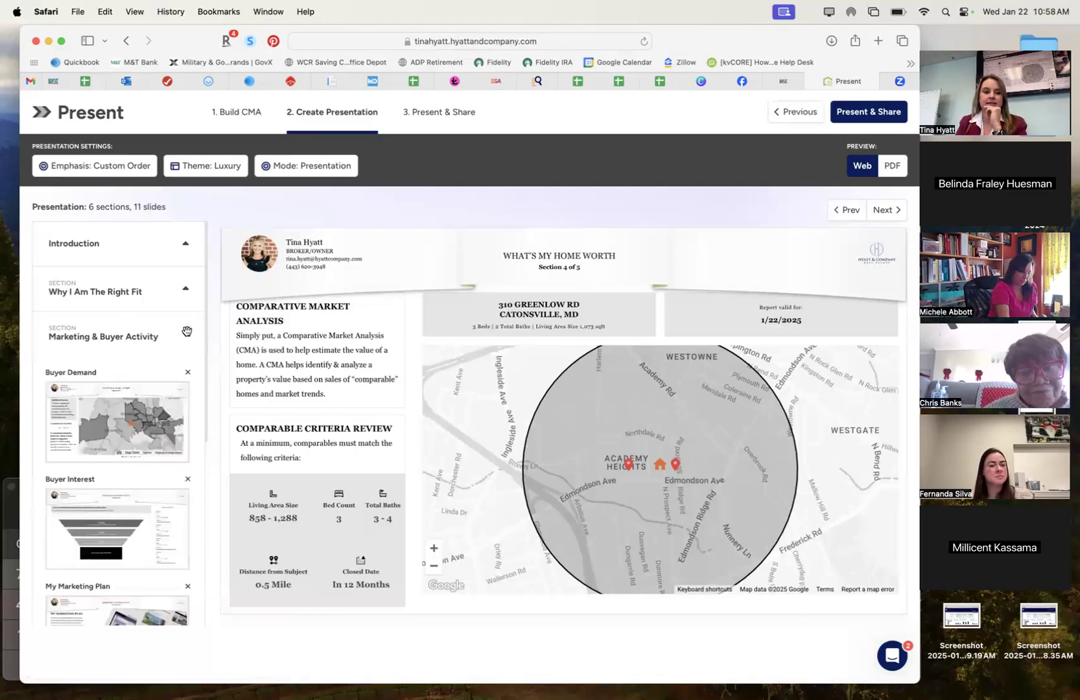
Preview the Buyer Demand slide's buyer-demand map, with Comparable Supply off, and scroll down through it.
click(136, 408)
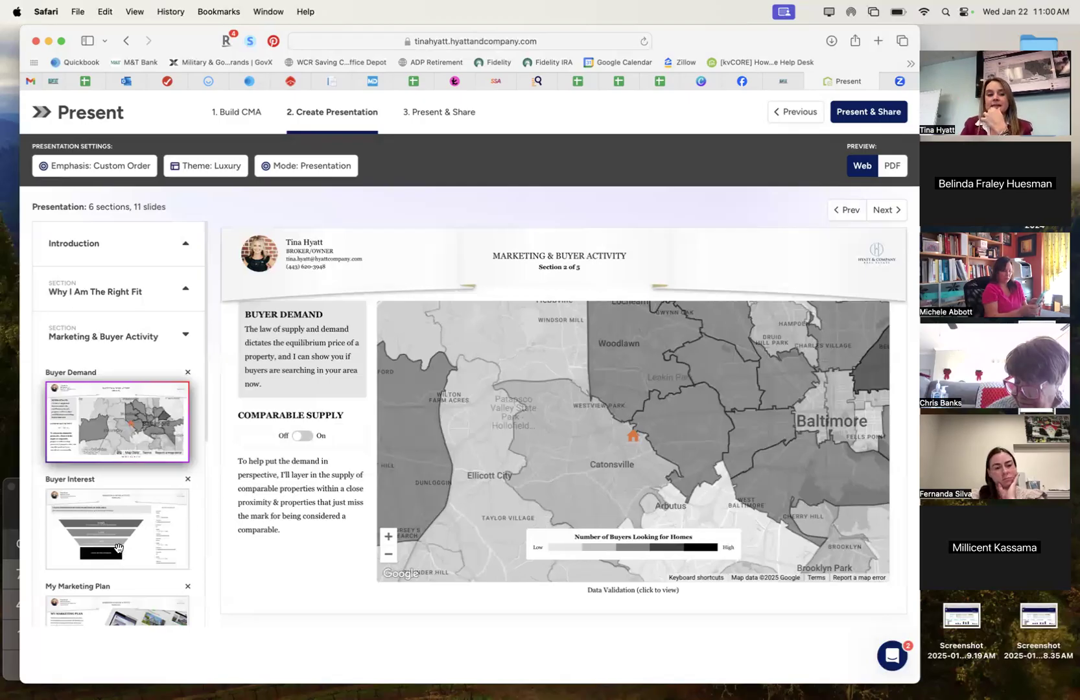
scroll(118, 549, down, 3)
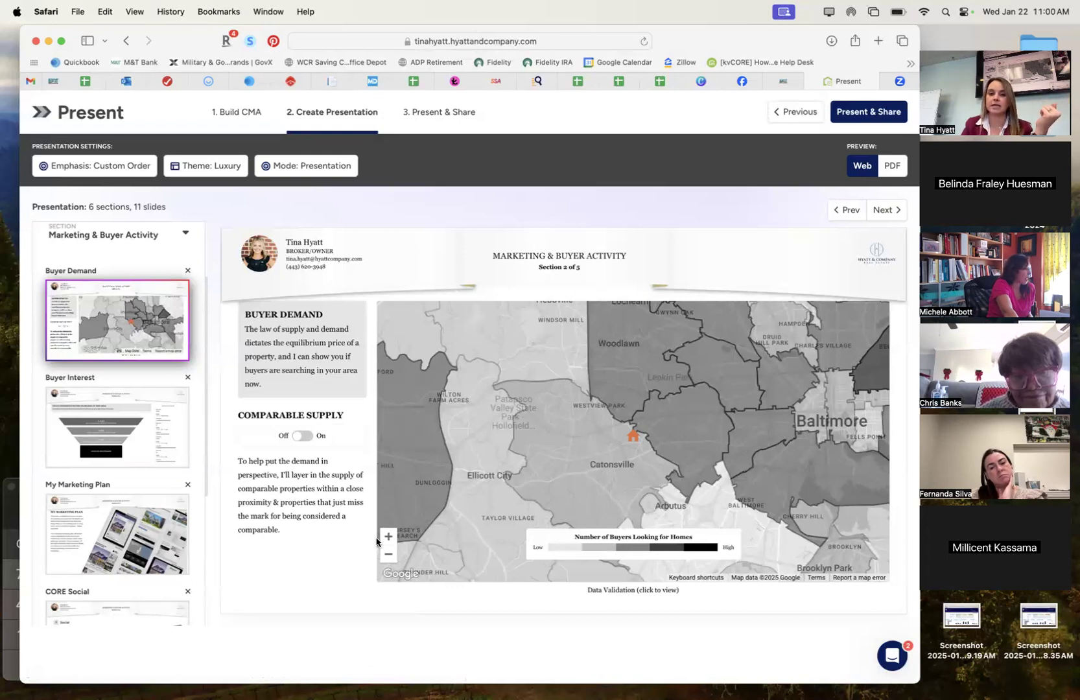
Preview the Buyer Interest funnel (3,943, 1,252, 369 engagements) and take a full-screen screenshot.
click(89, 445)
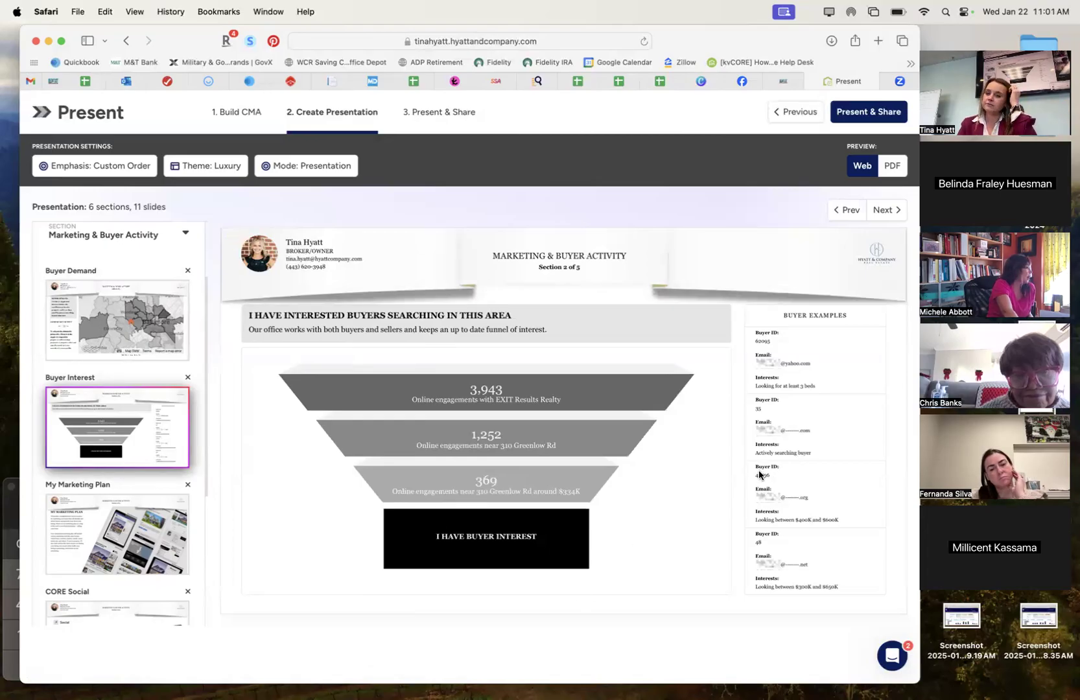
double_click(514, 401)
click(422, 623)
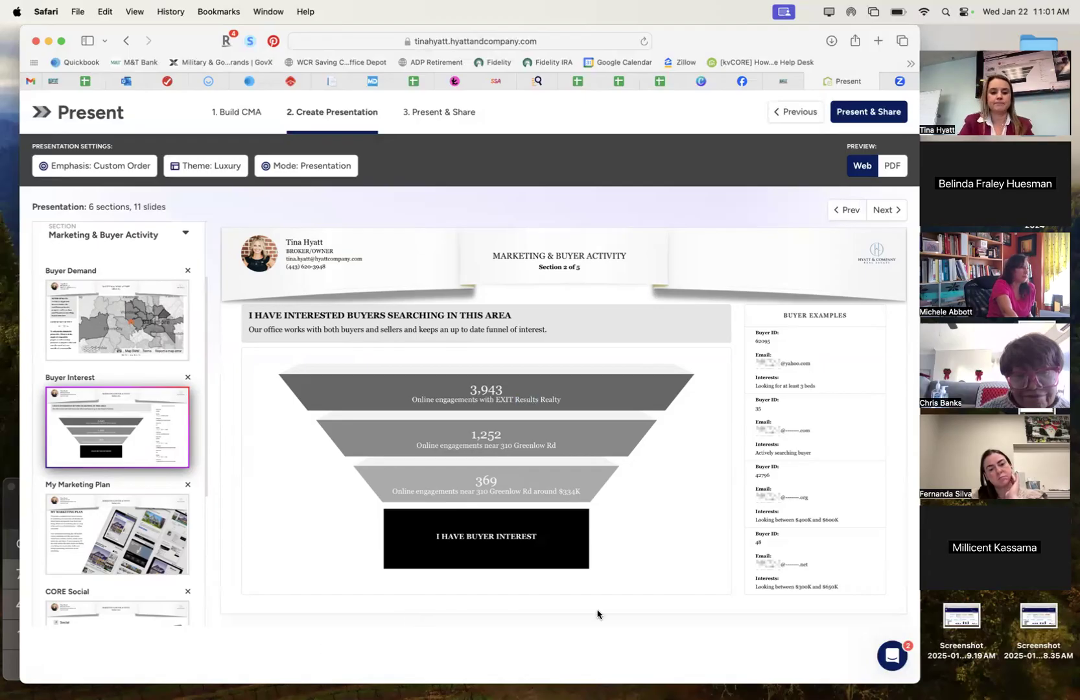
key(super+shift+3)
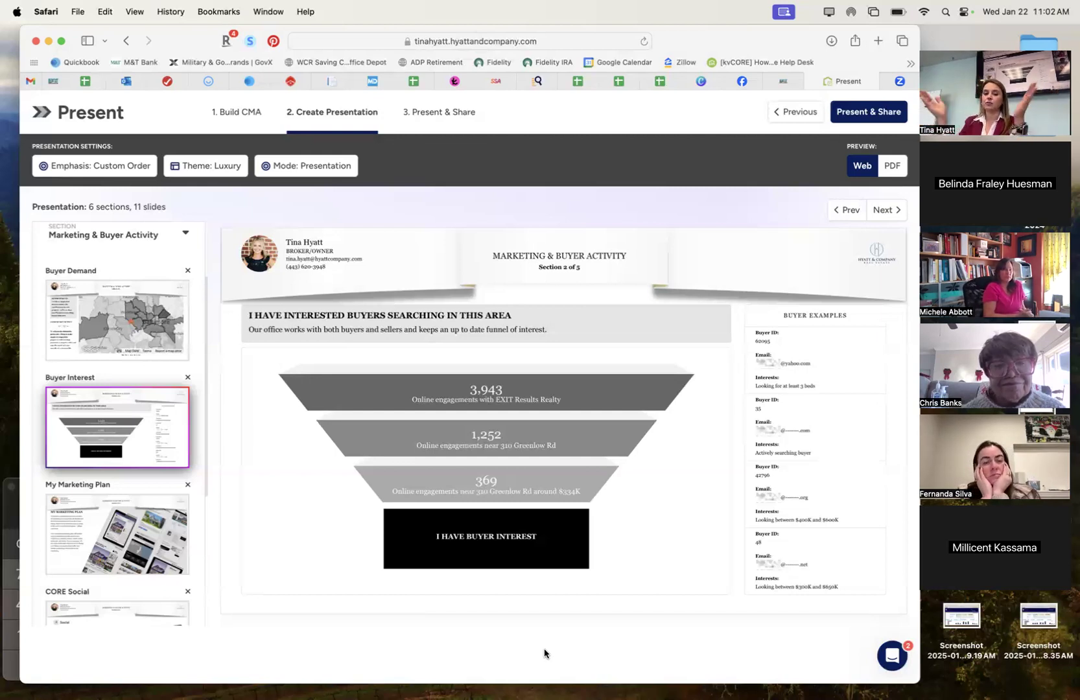
scroll(522, 547, up, 3)
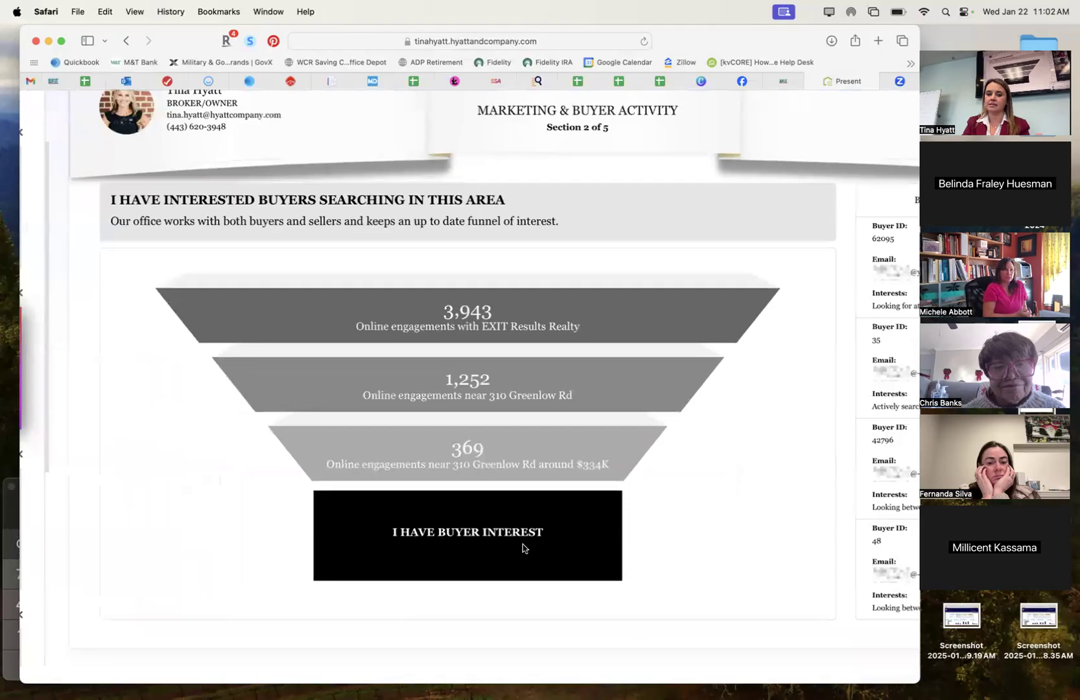
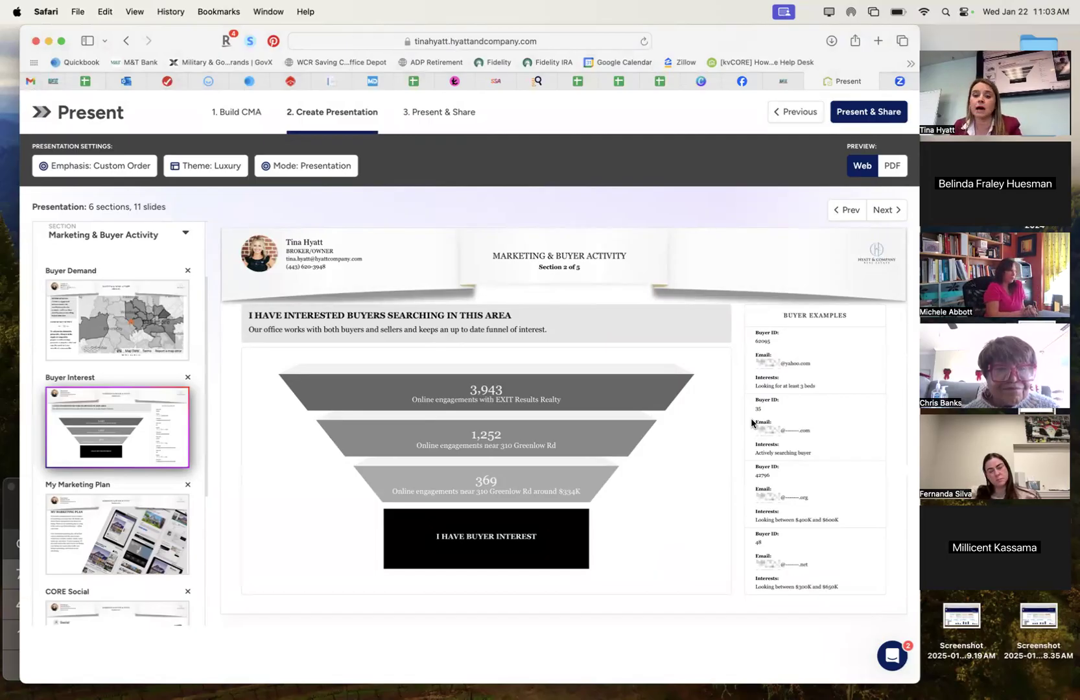
Scroll the Buyer Interest funnel slide preview down and back up to review it.
scroll(130, 500, down, 5)
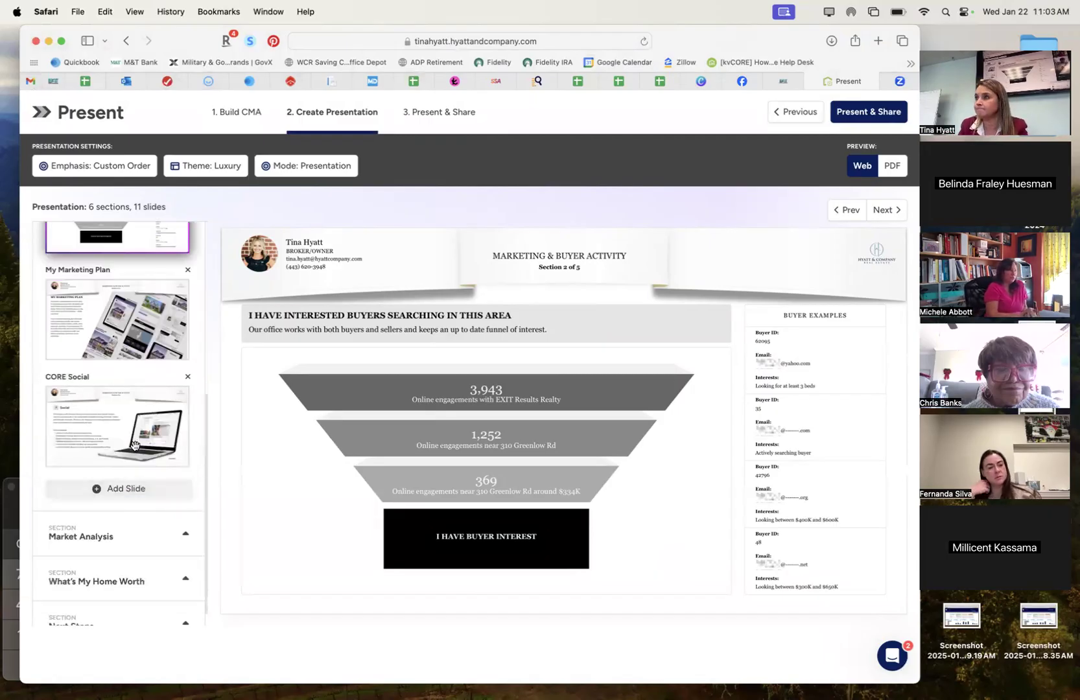
scroll(143, 483, up, 2)
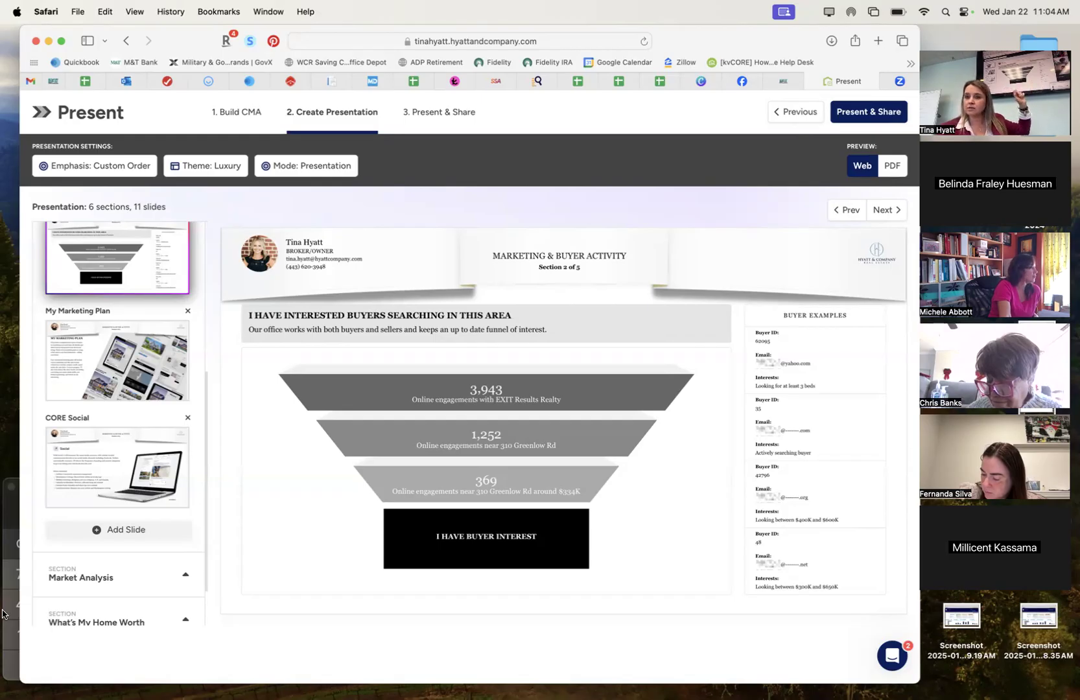
scroll(139, 525, down, 2)
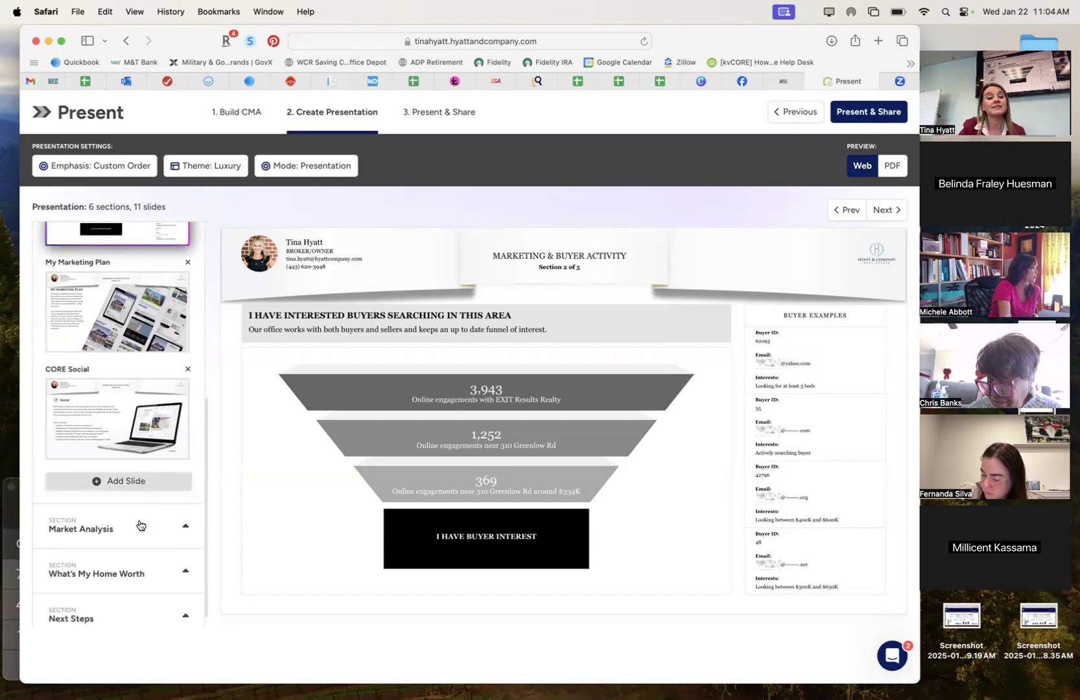
scroll(139, 525, up, 5)
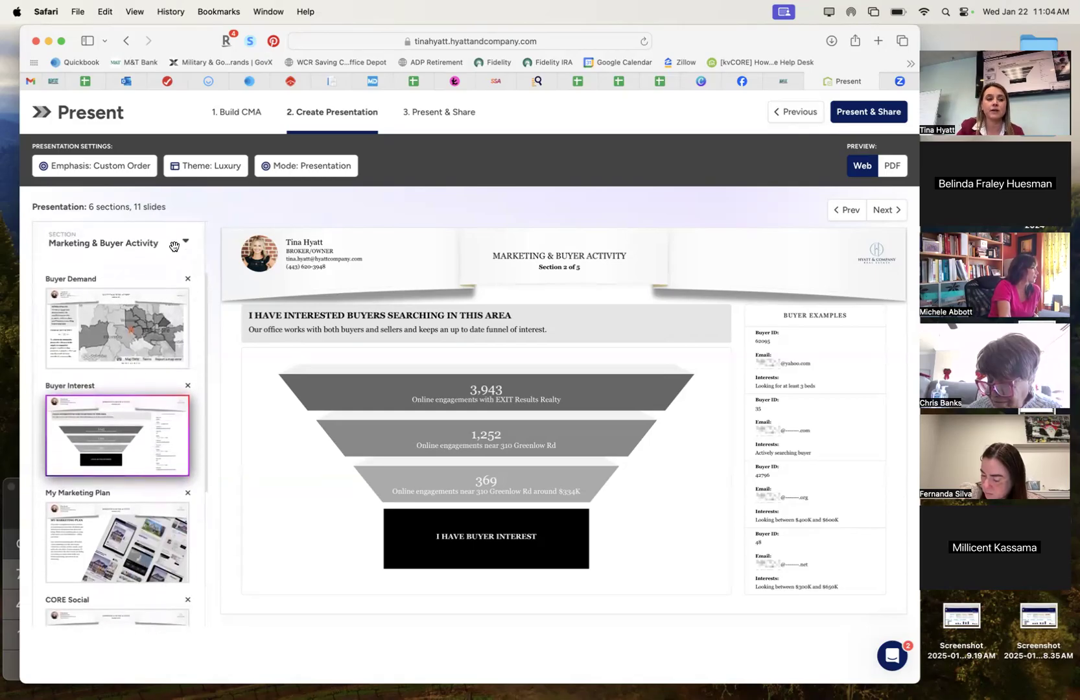
Collapse Marketing & Buyer Activity and preview Market Overview: 254 price per sqft, +6% rate of change.
click(173, 250)
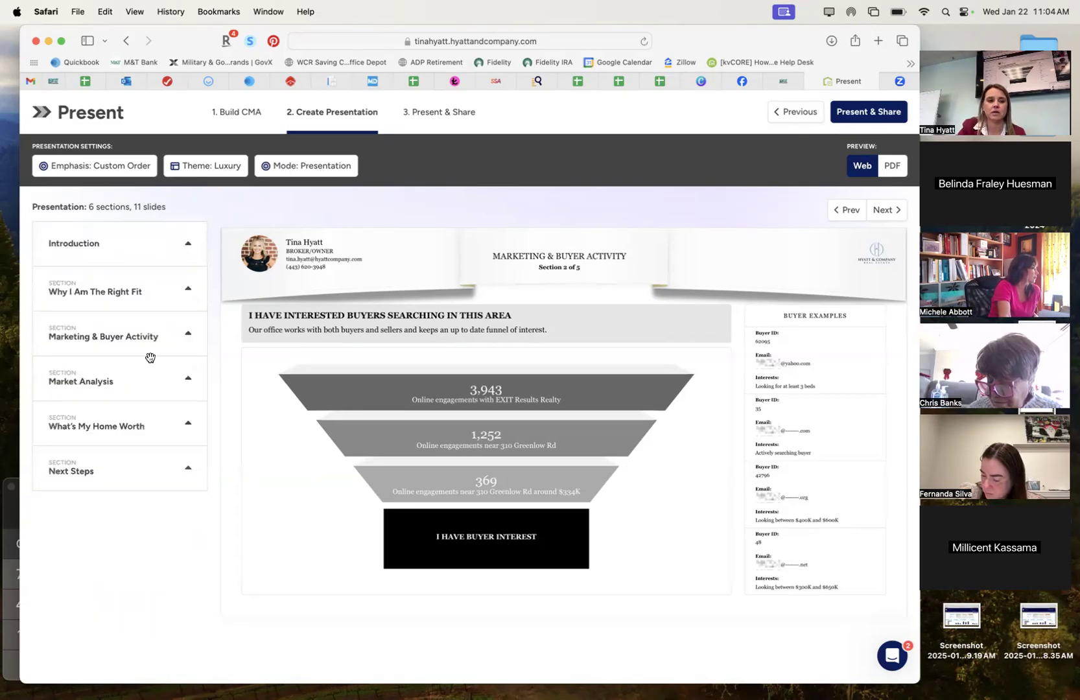
click(175, 379)
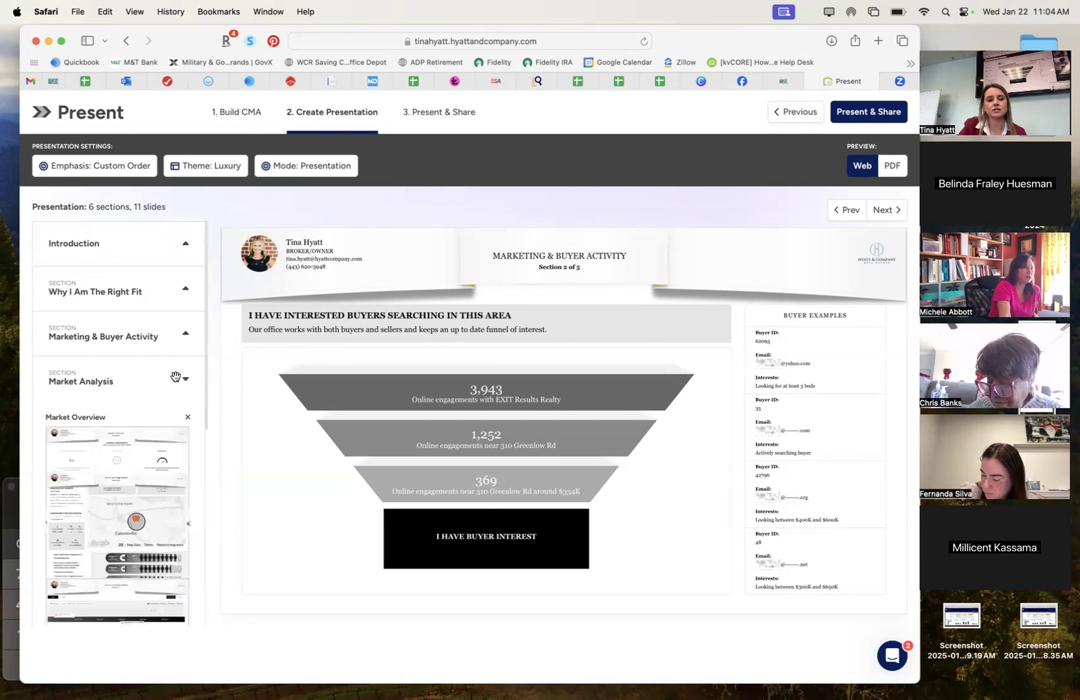
scroll(176, 377, down, 2)
click(176, 379)
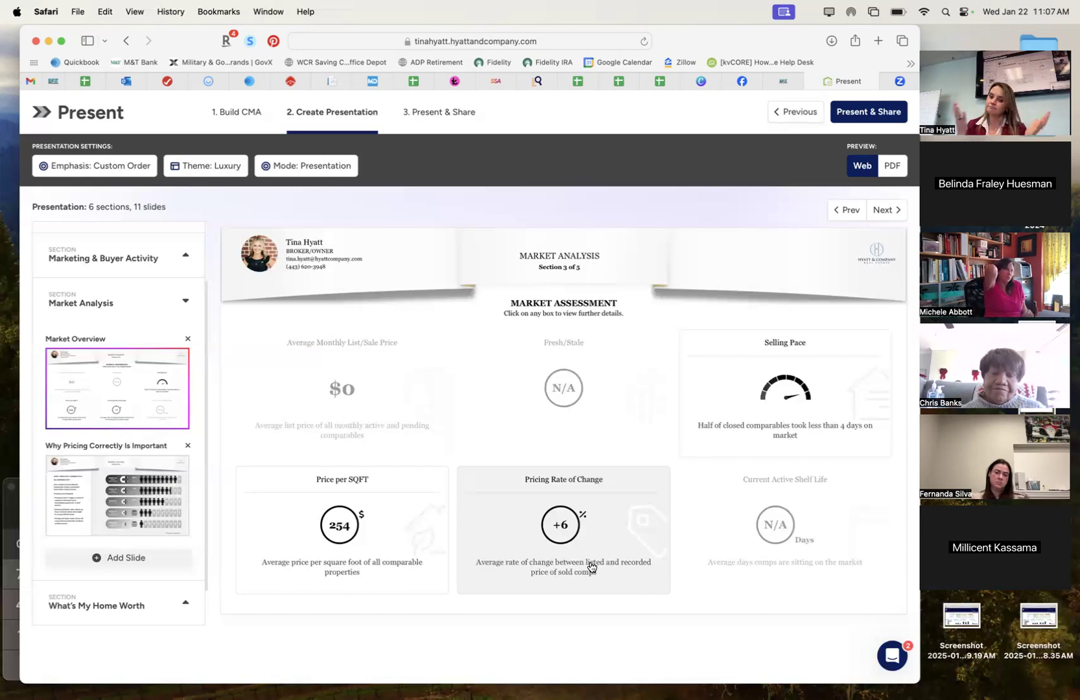
Preview Why Pricing Correctly Is Important (15% below market, 90% of buyers), then expand What's My Home Worth.
click(109, 498)
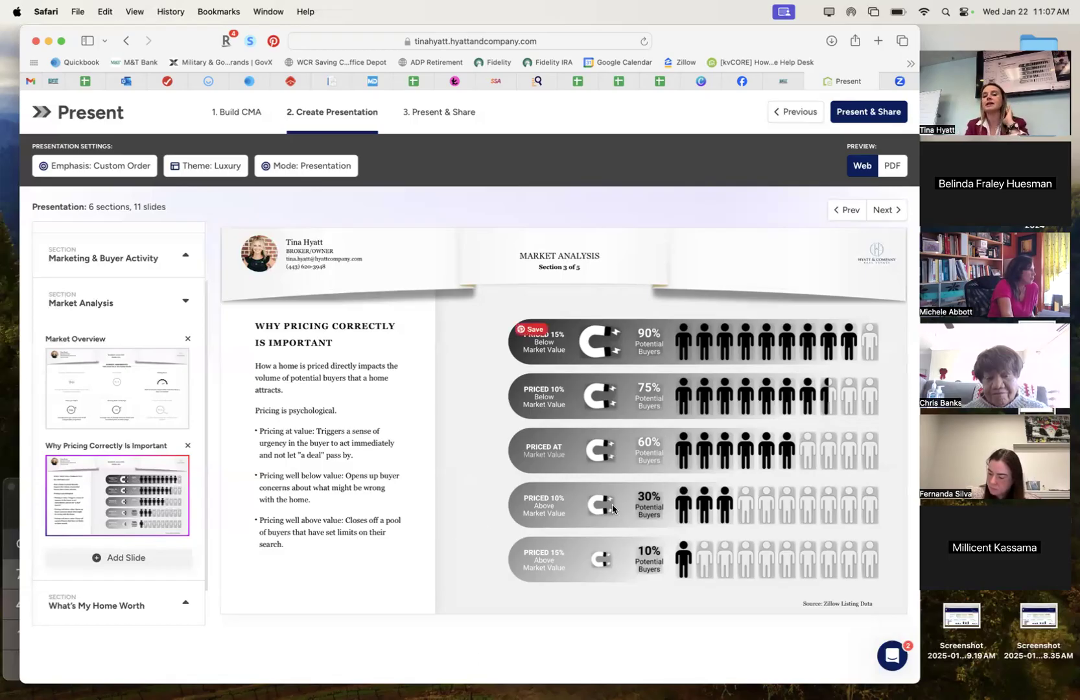
scroll(150, 560, down, 2)
click(155, 561)
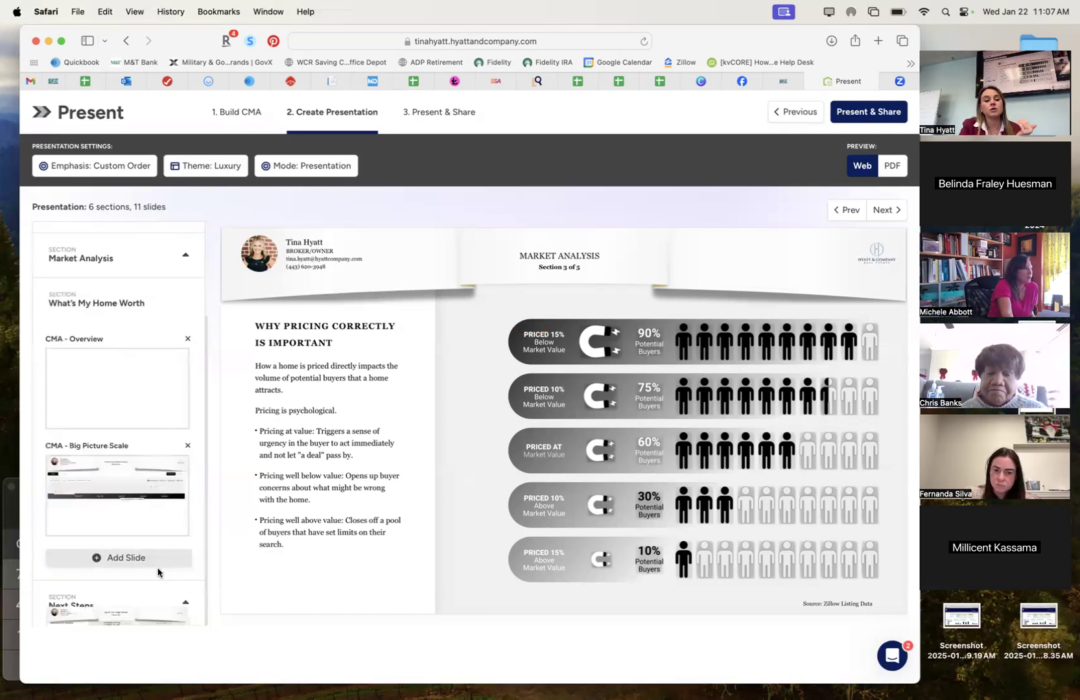
click(123, 390)
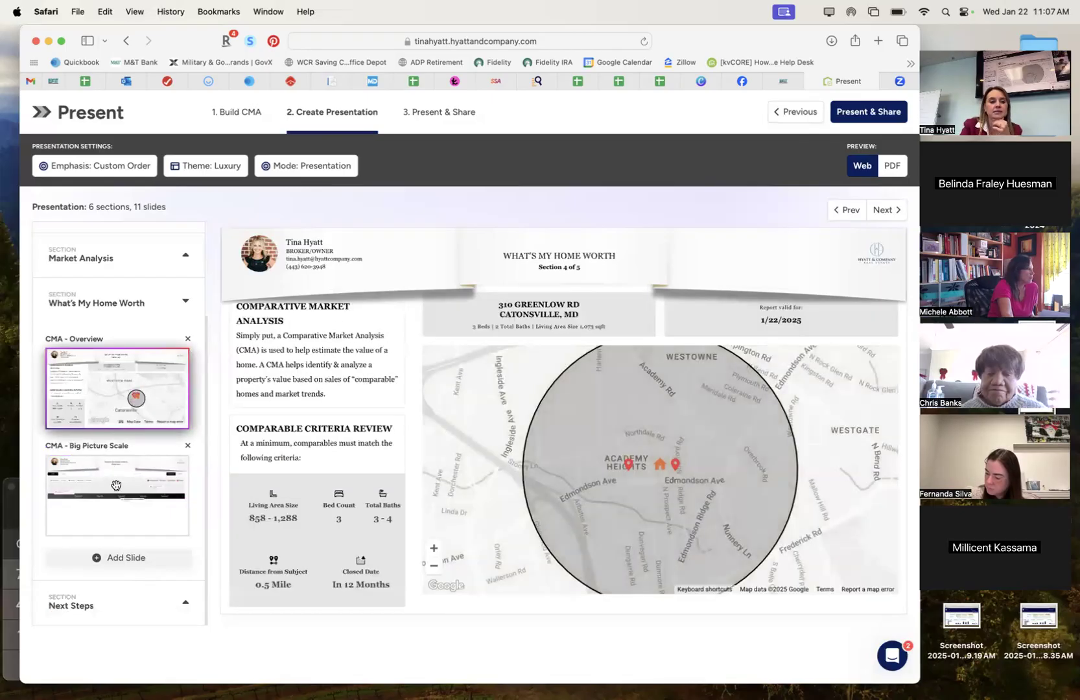
click(118, 480)
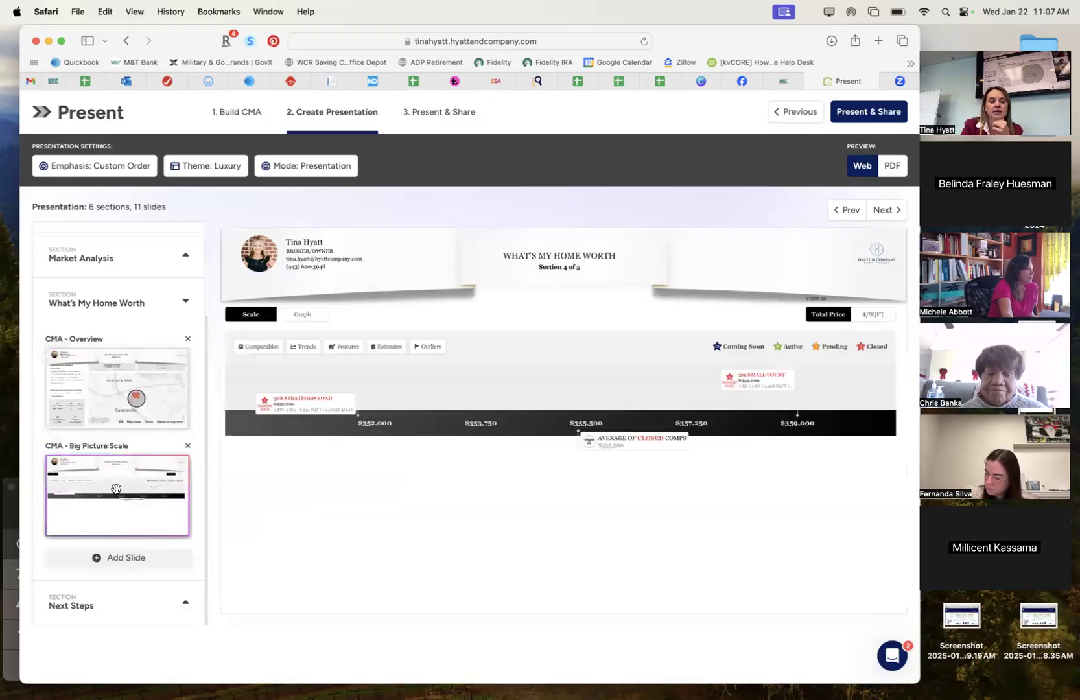
click(735, 375)
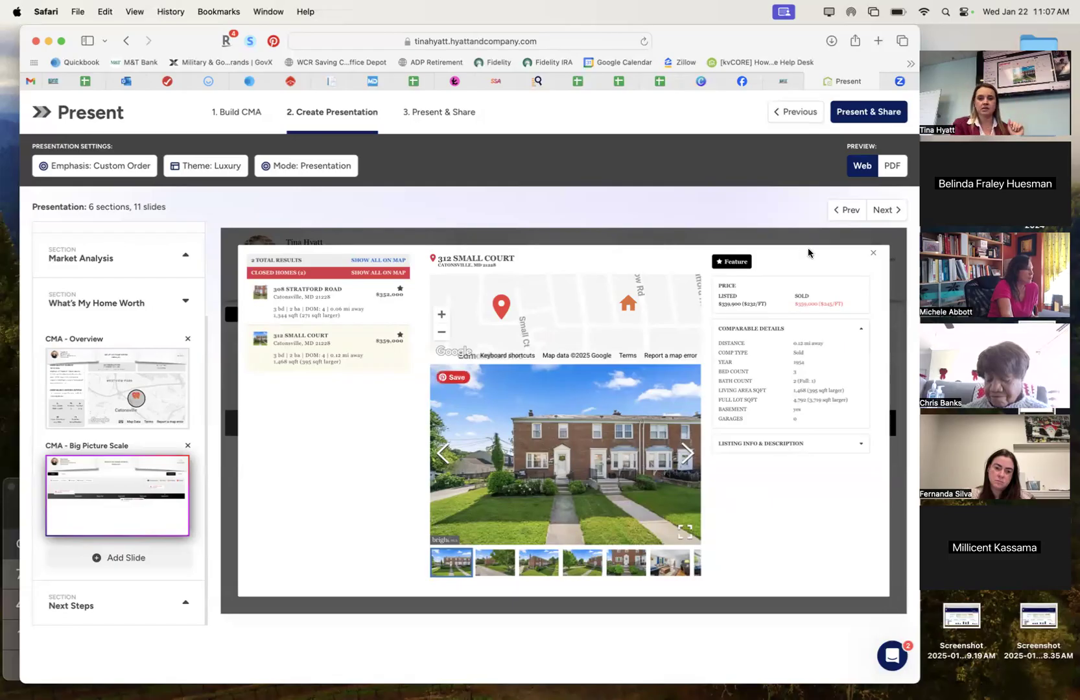
click(869, 117)
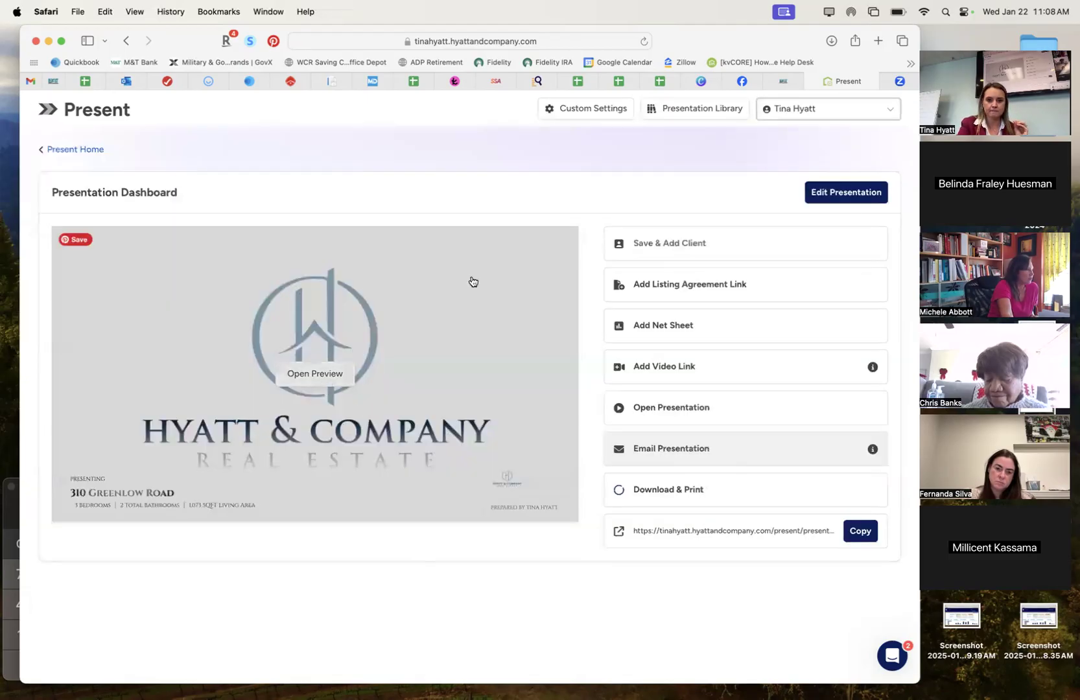
click(317, 374)
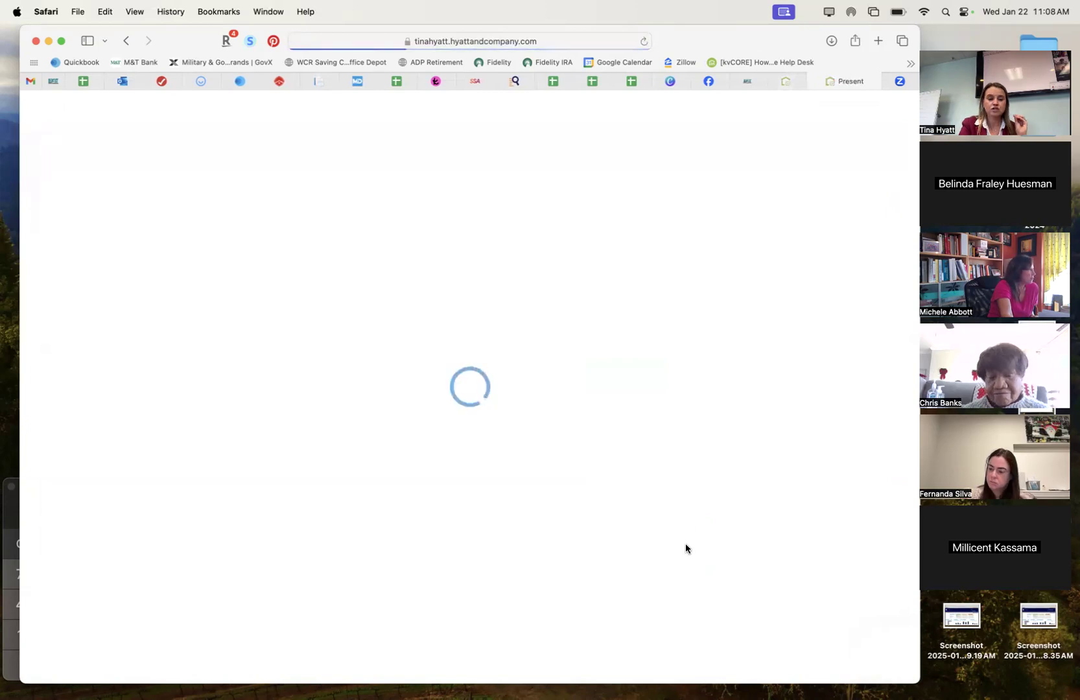
key(Right)
key(Right)
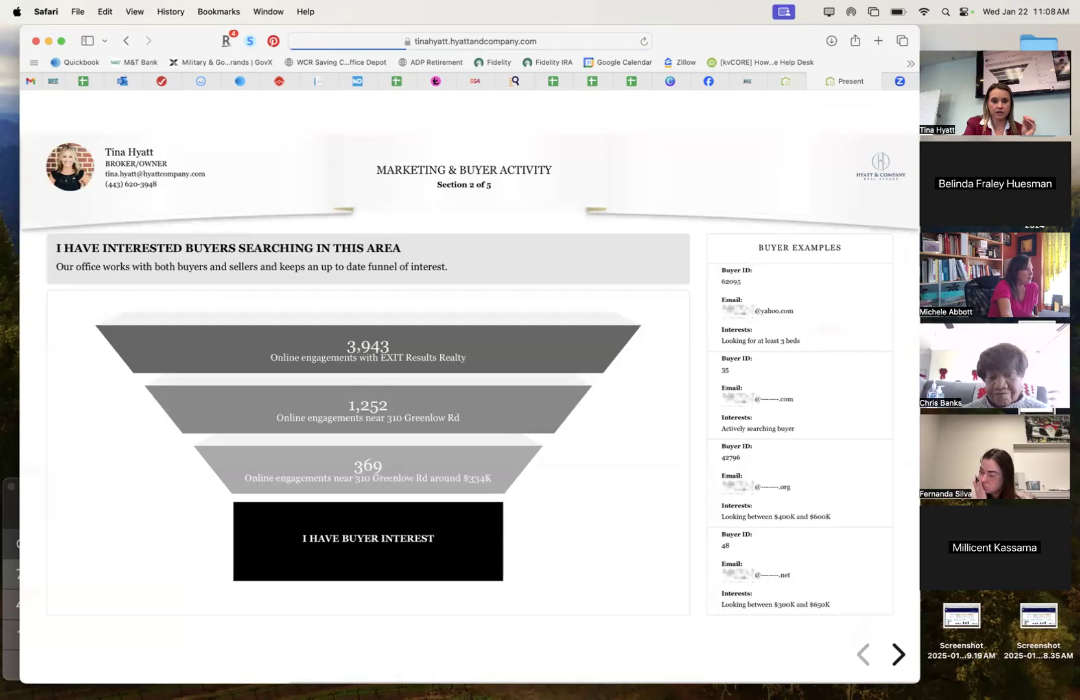
key(Right)
key(Right)
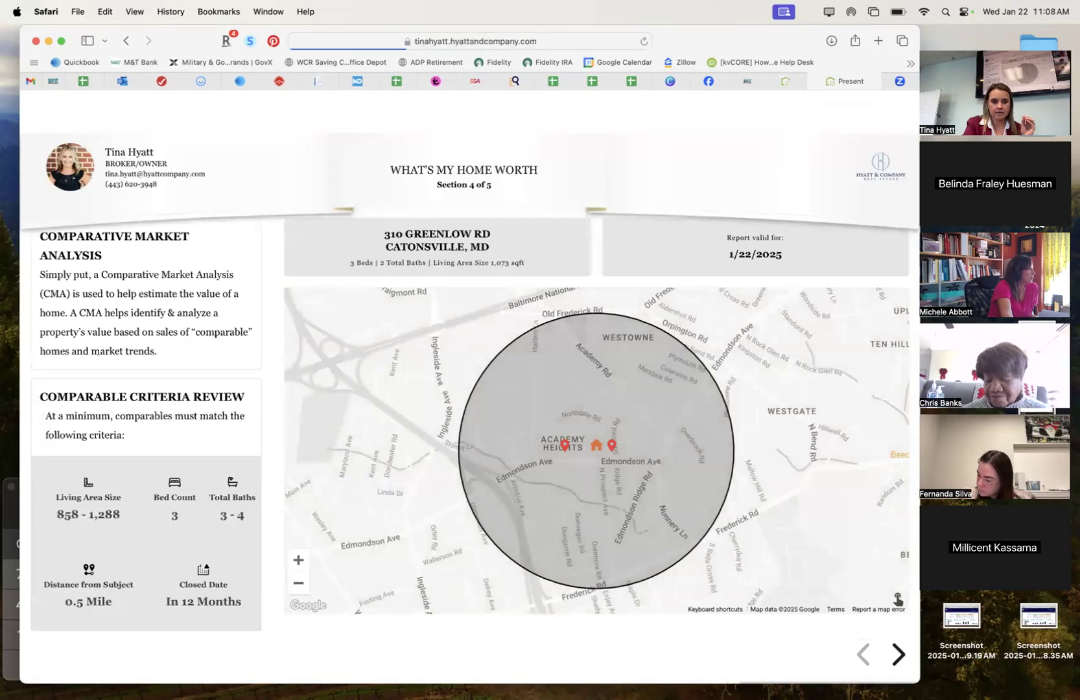
key(Right)
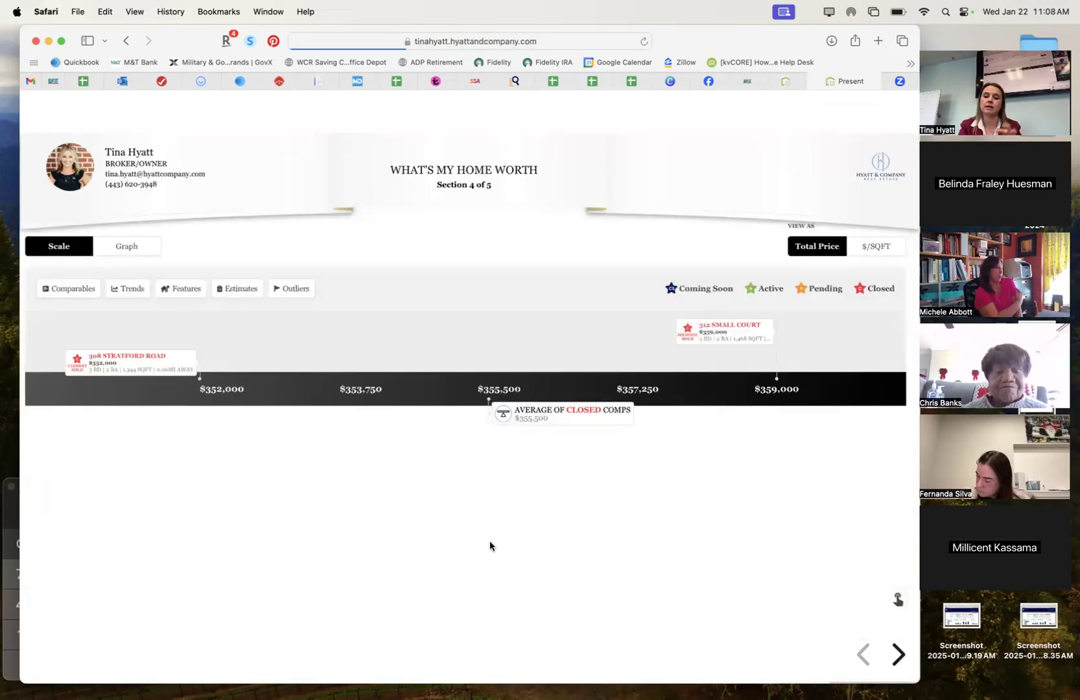
click(729, 325)
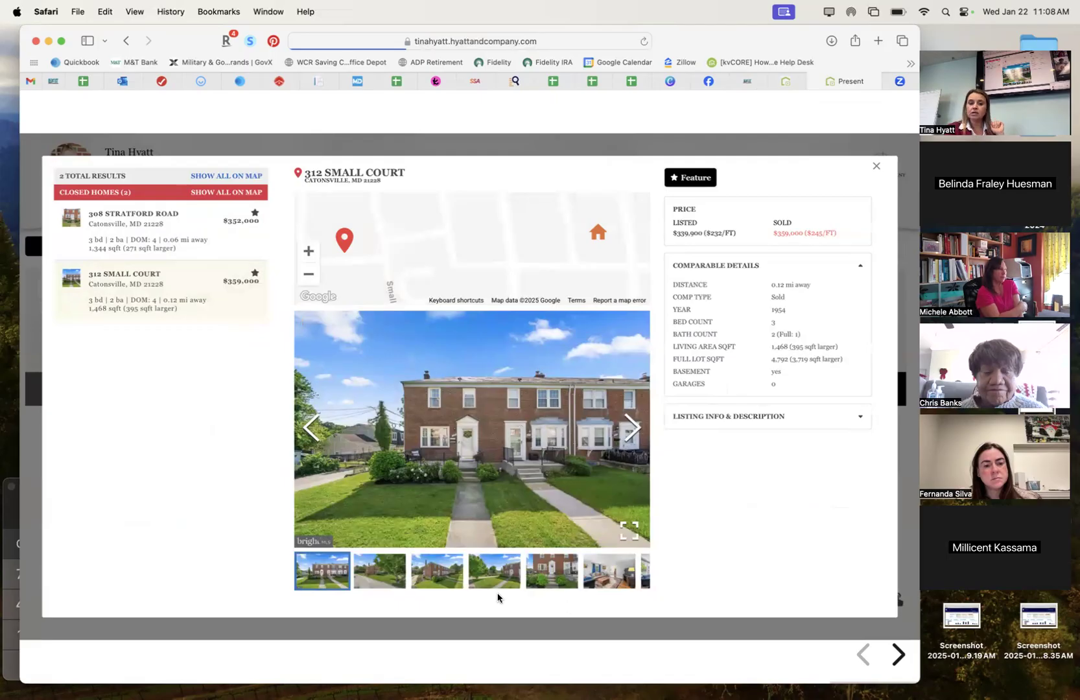
click(572, 577)
click(473, 575)
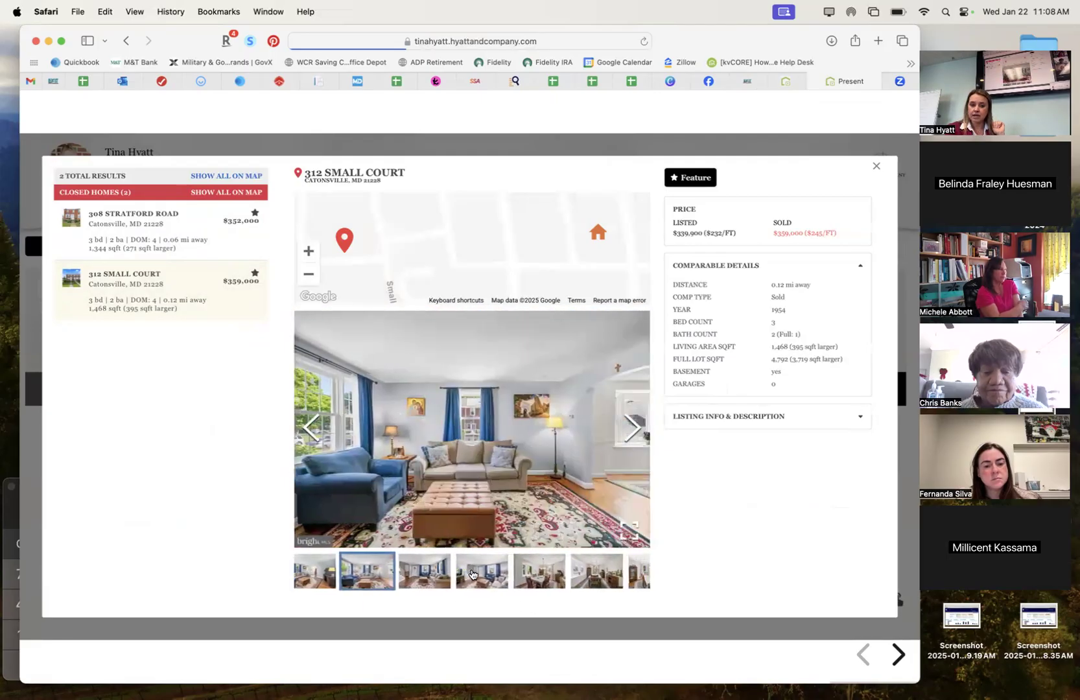
click(501, 579)
click(504, 579)
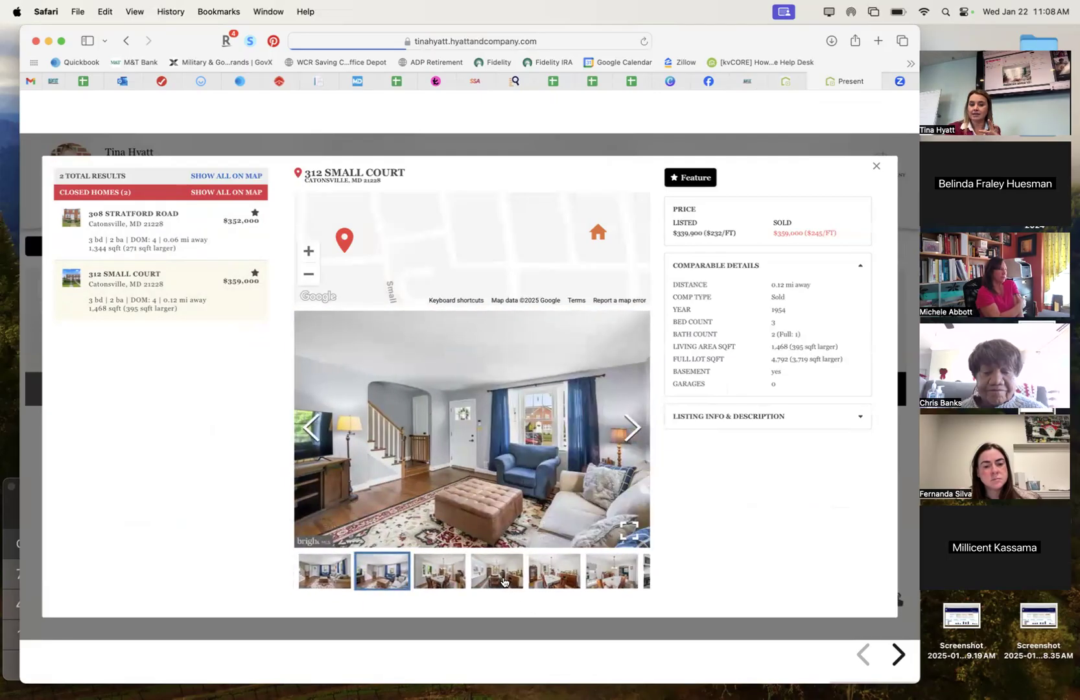
click(507, 579)
click(511, 580)
click(511, 580)
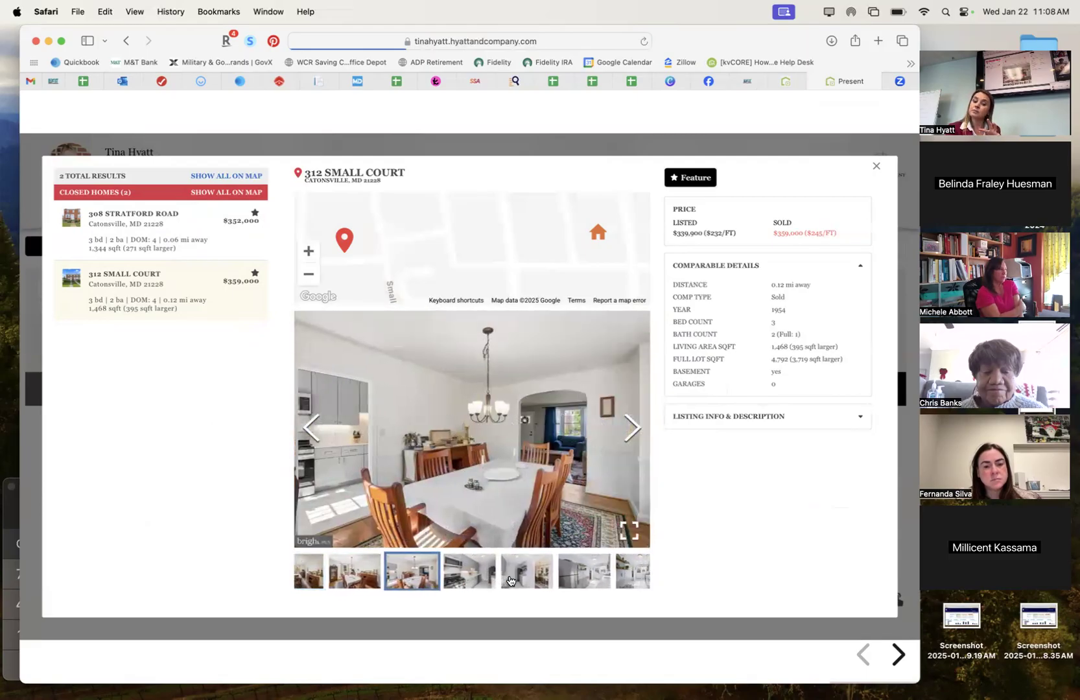
click(509, 580)
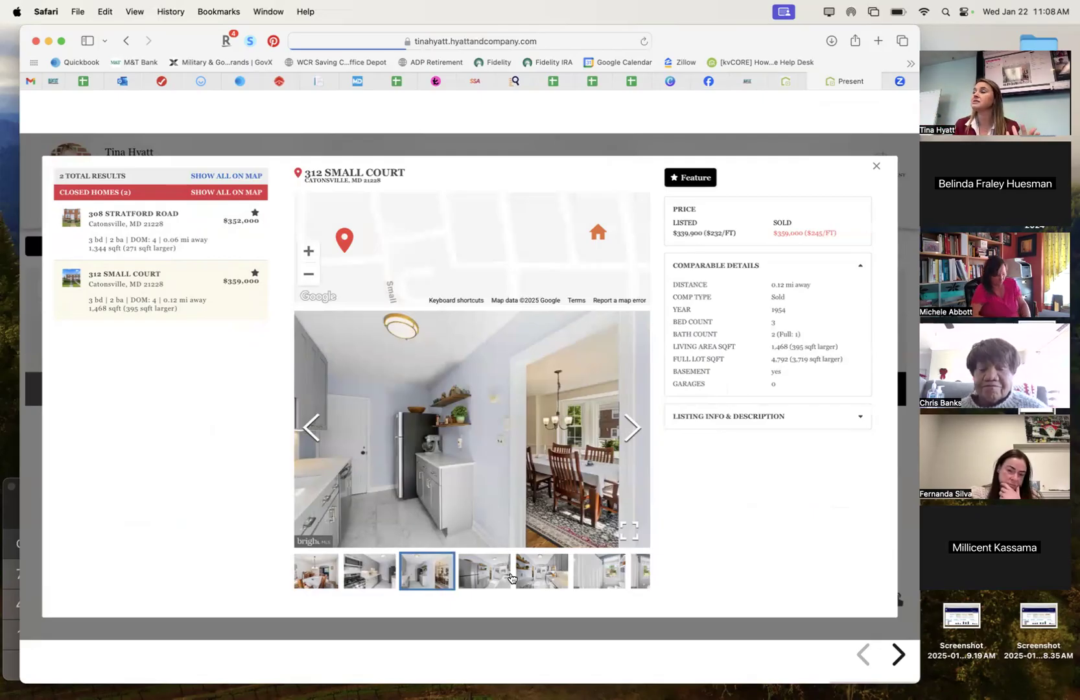
click(546, 574)
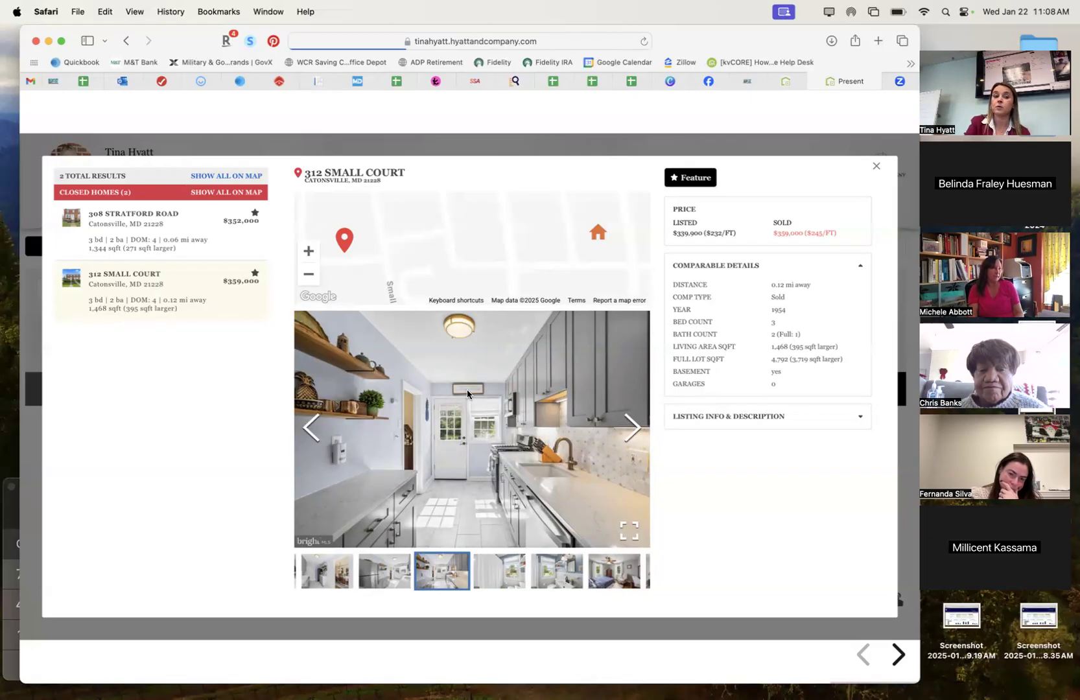
click(193, 239)
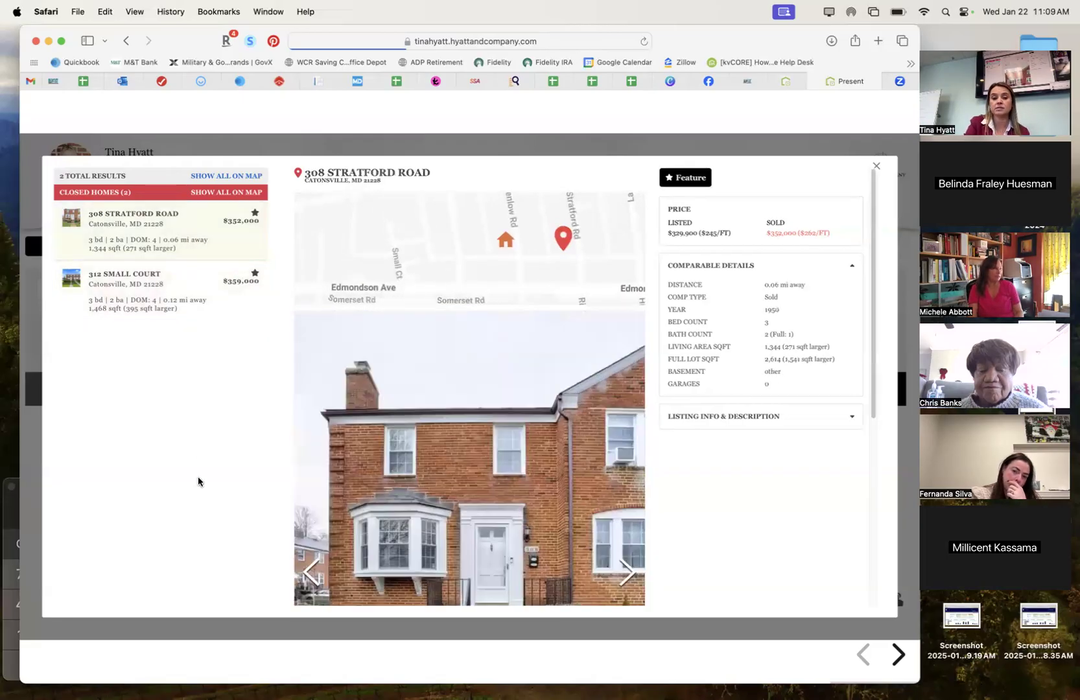
scroll(591, 473, down, 4)
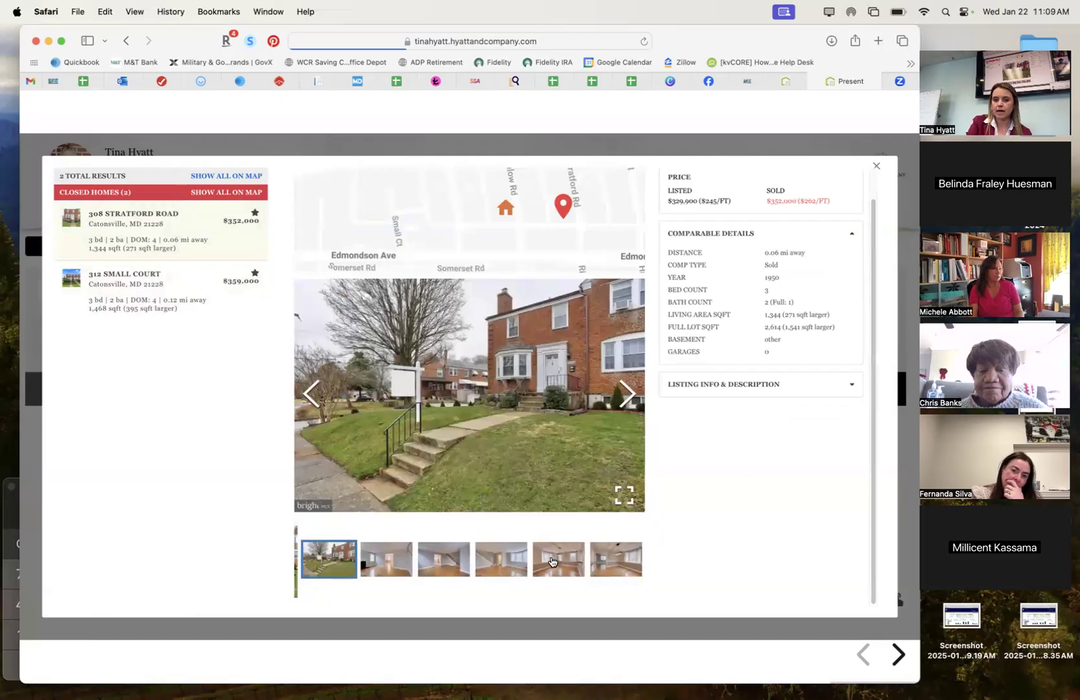
click(553, 562)
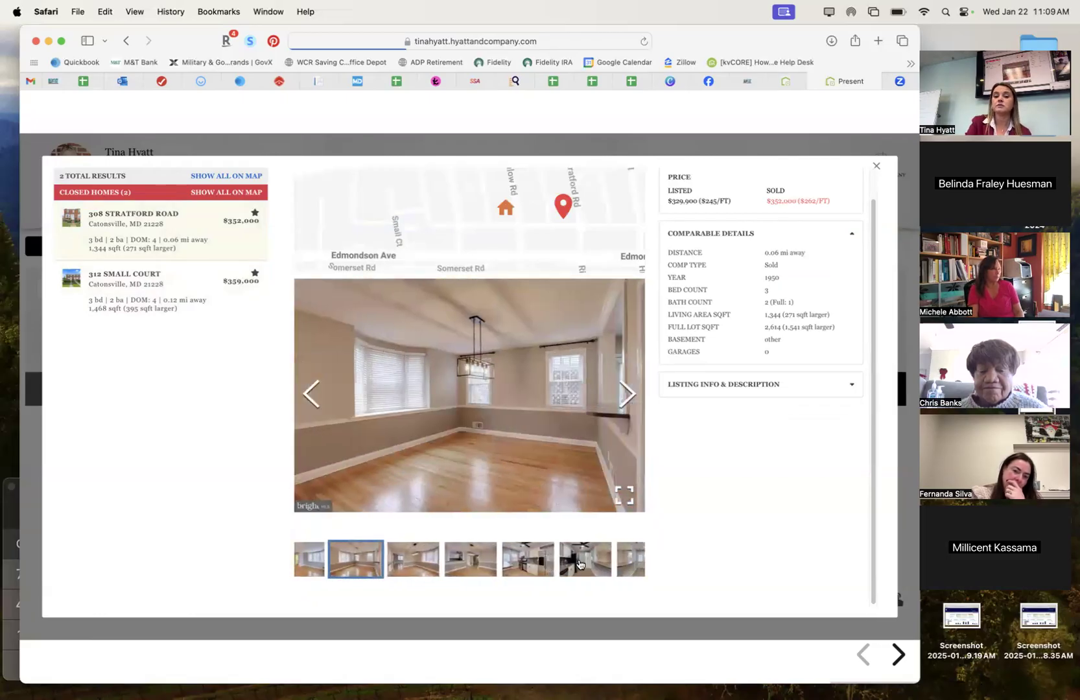
click(581, 564)
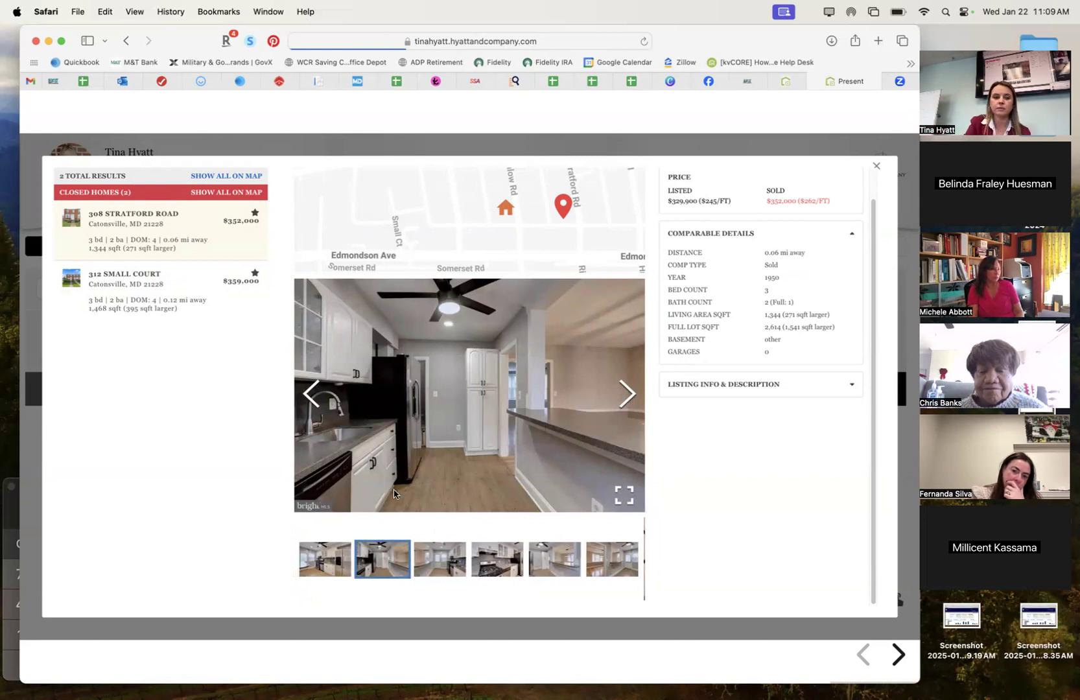
click(518, 564)
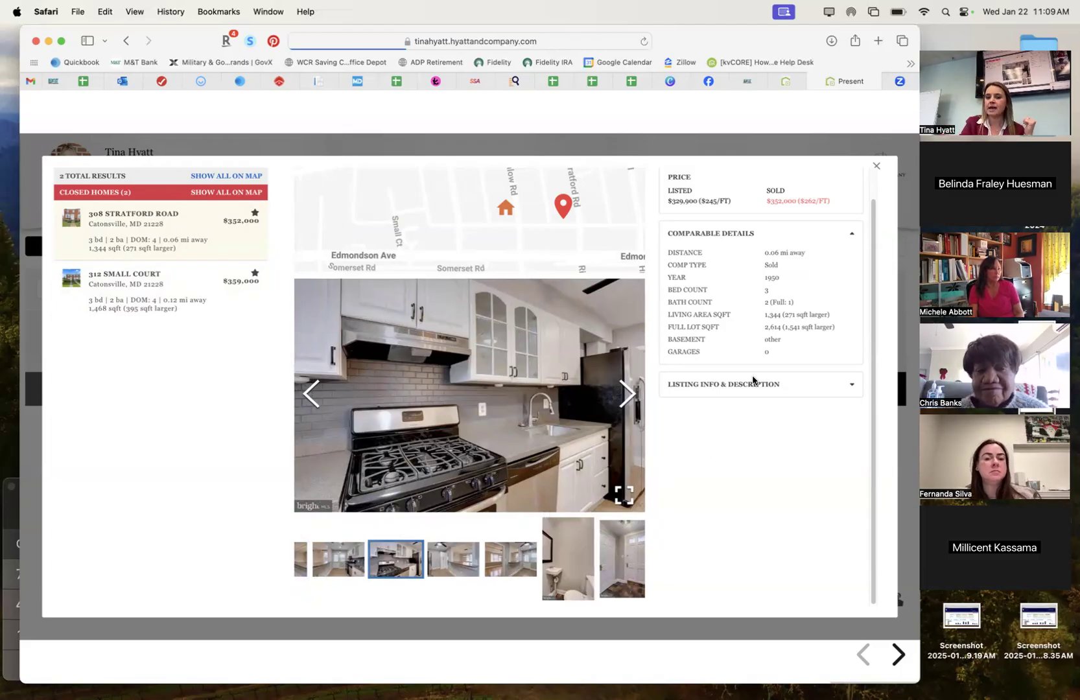
click(850, 388)
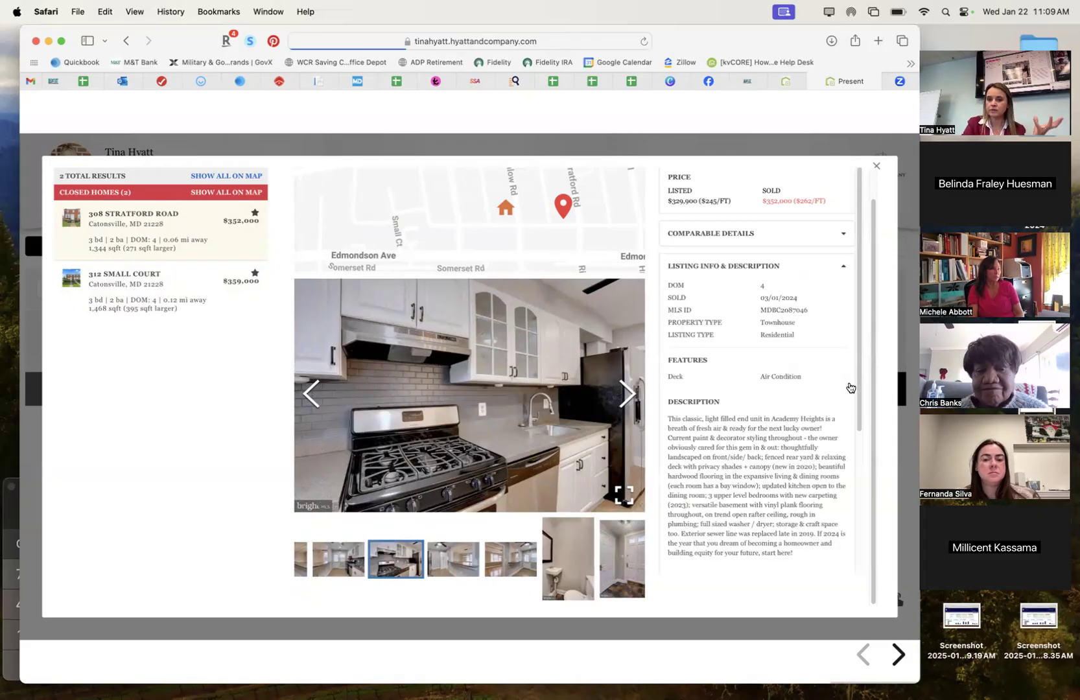
scroll(788, 444, down, 2)
scroll(790, 442, down, 4)
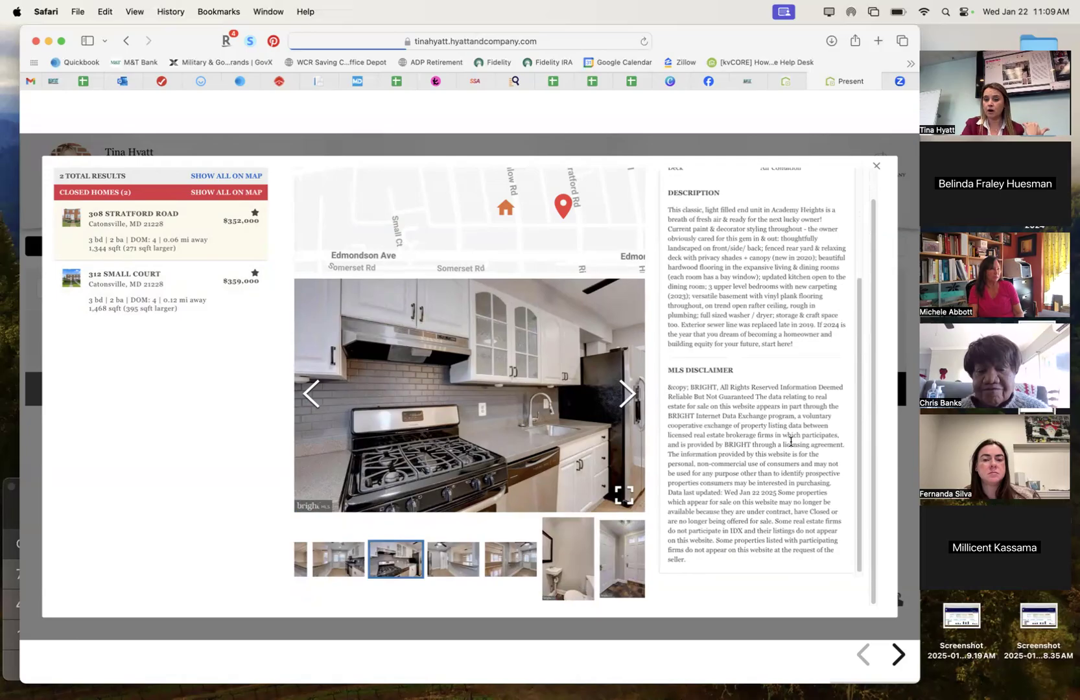
scroll(776, 340, up, 2)
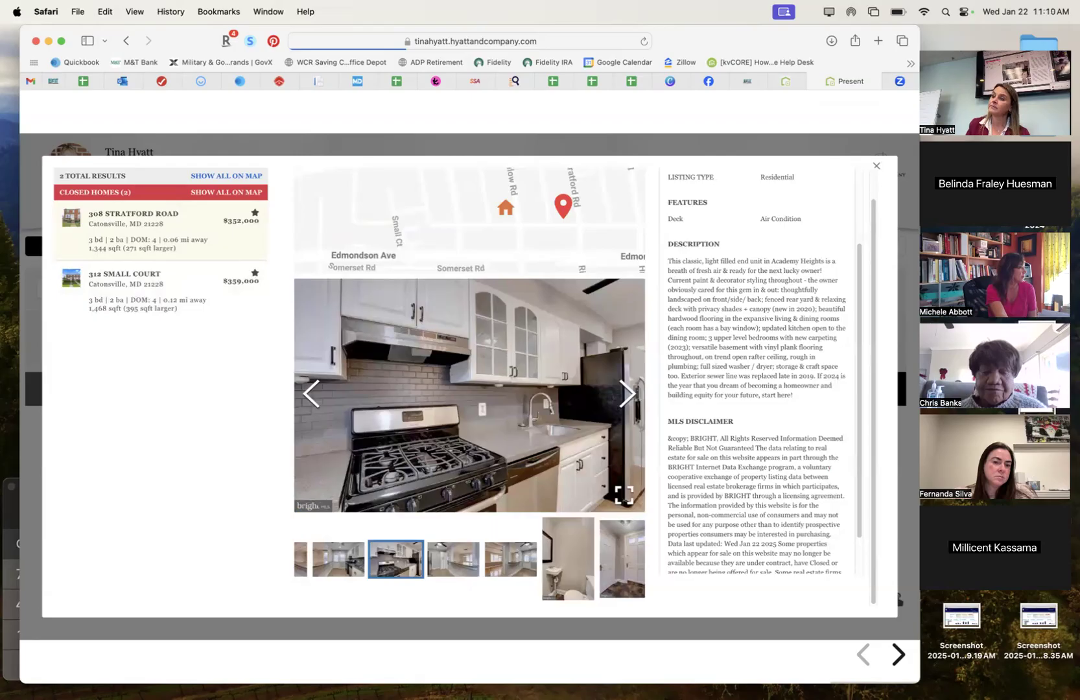
click(877, 168)
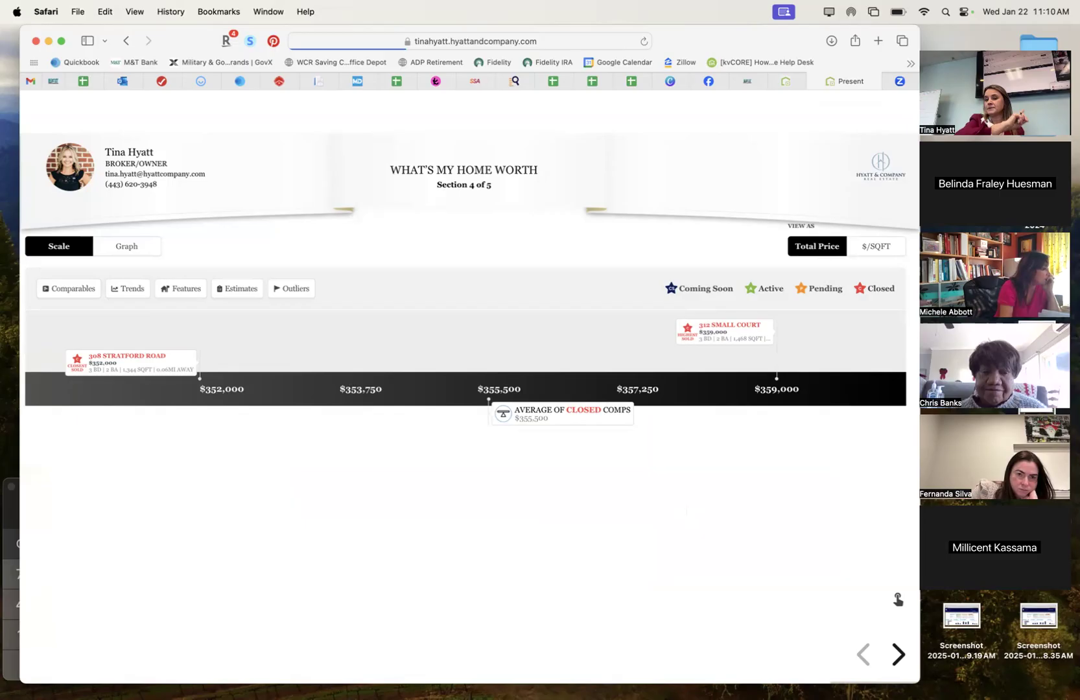
click(785, 84)
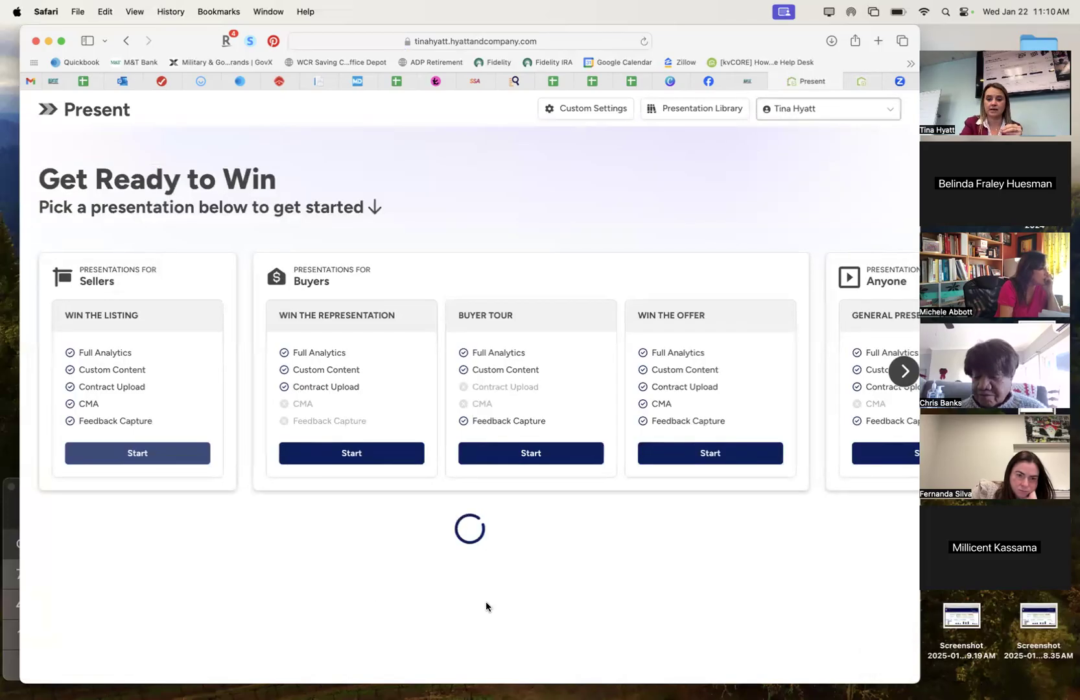
scroll(486, 606, down, 5)
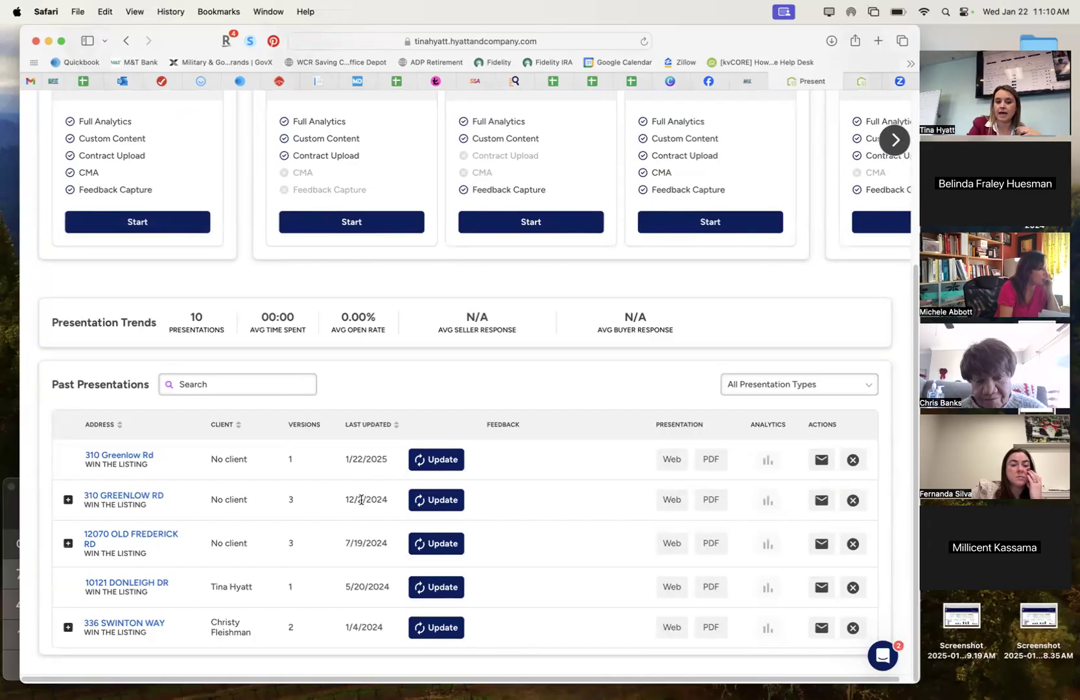
click(438, 501)
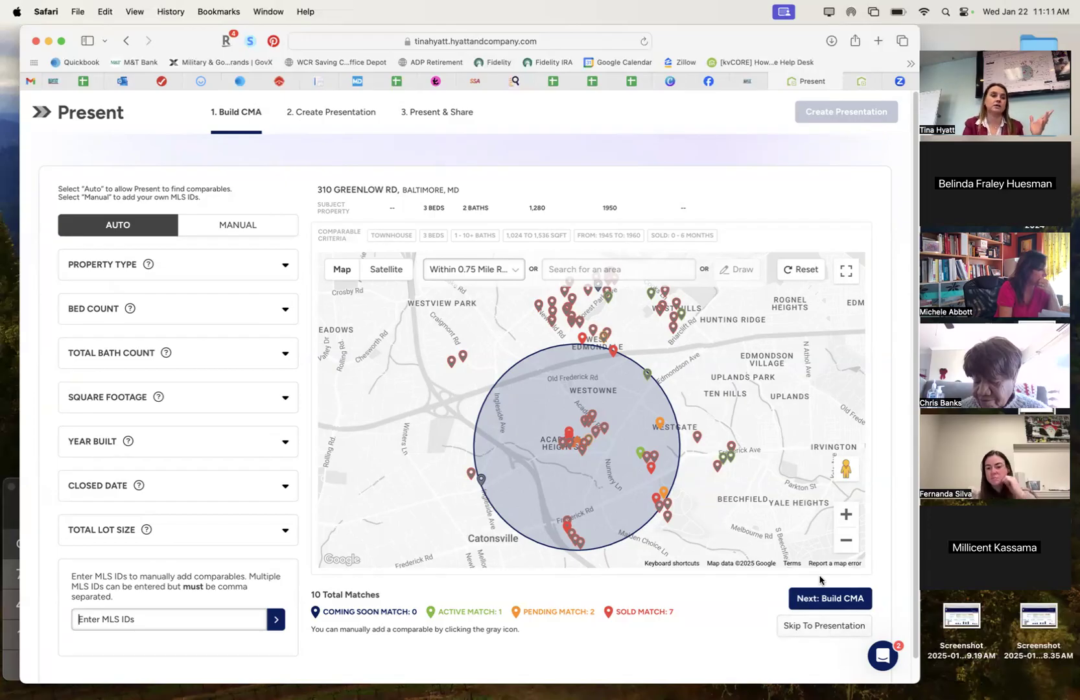
Step through the old presentation's slides back to the buyer funnel, then close that preview tab.
click(864, 83)
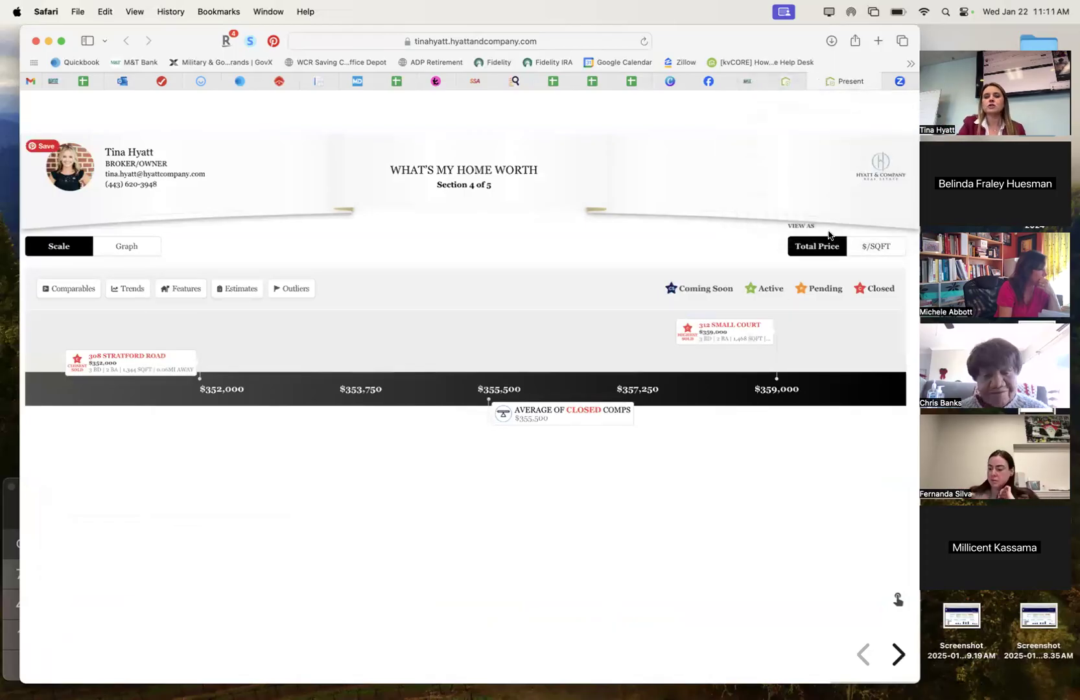
key(Right)
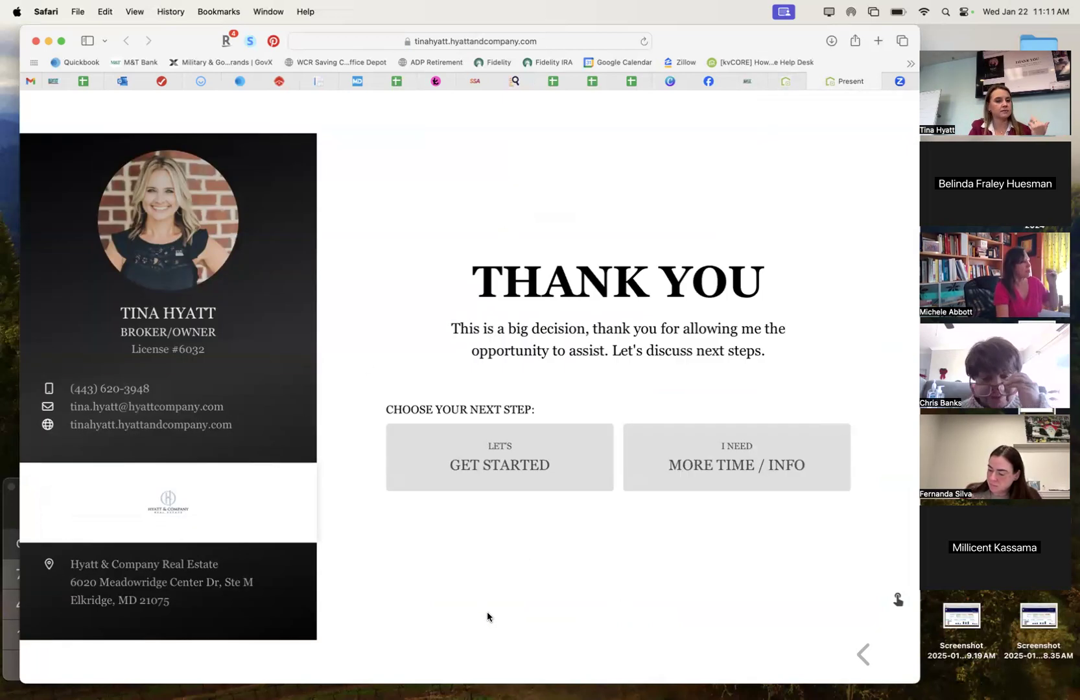
key(Left)
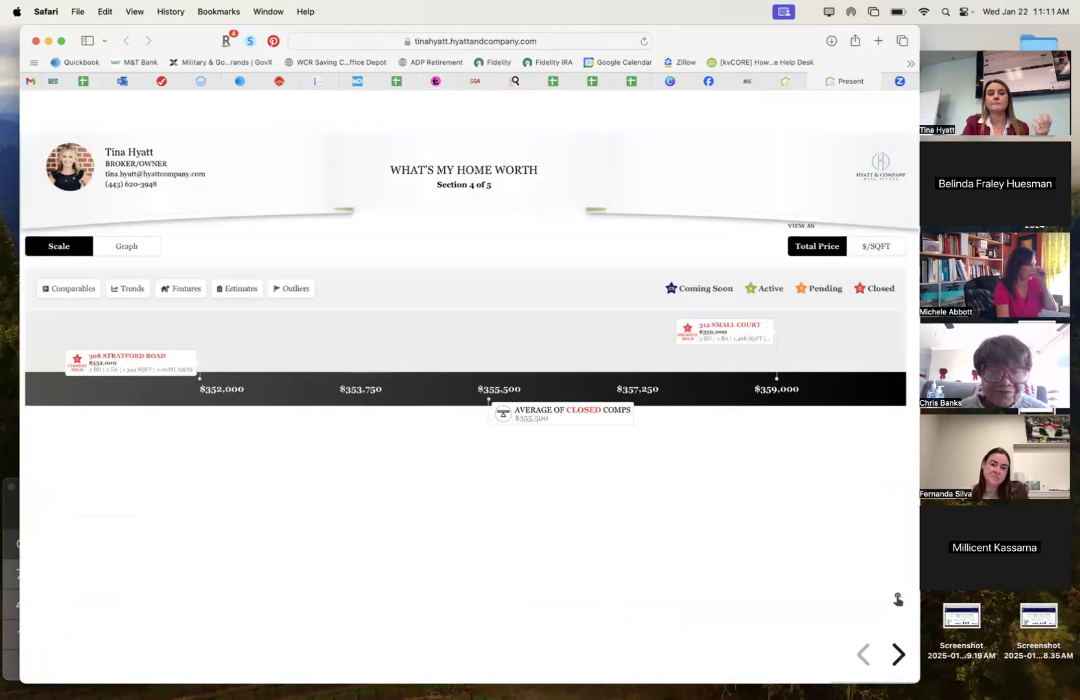
key(Left)
key(Left)
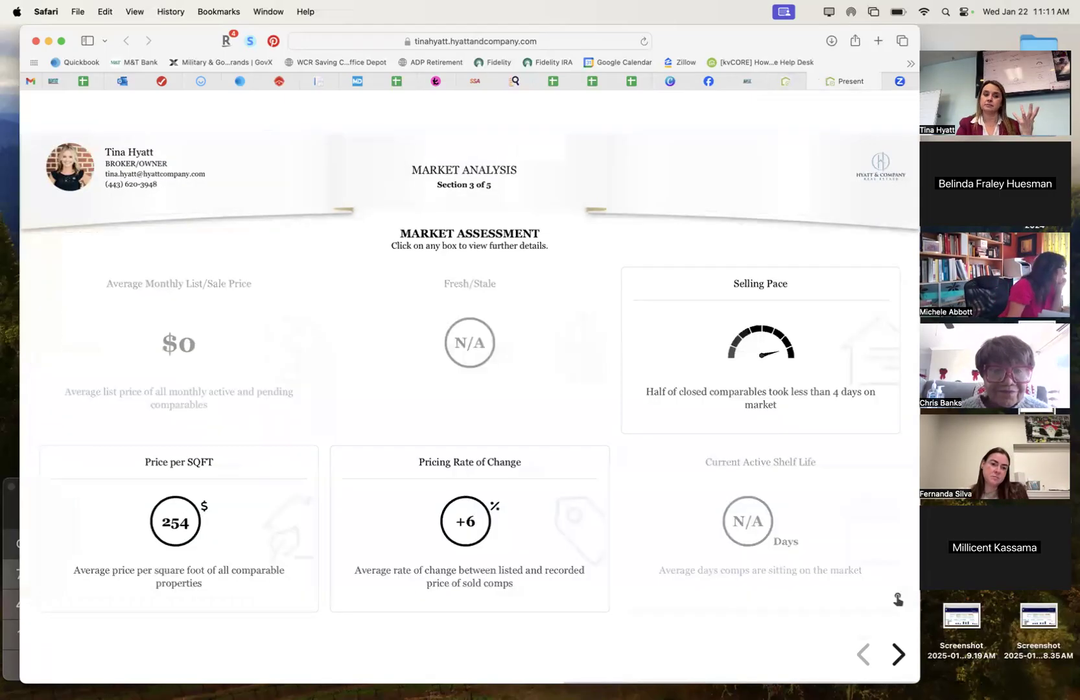
key(Left)
key(Left)
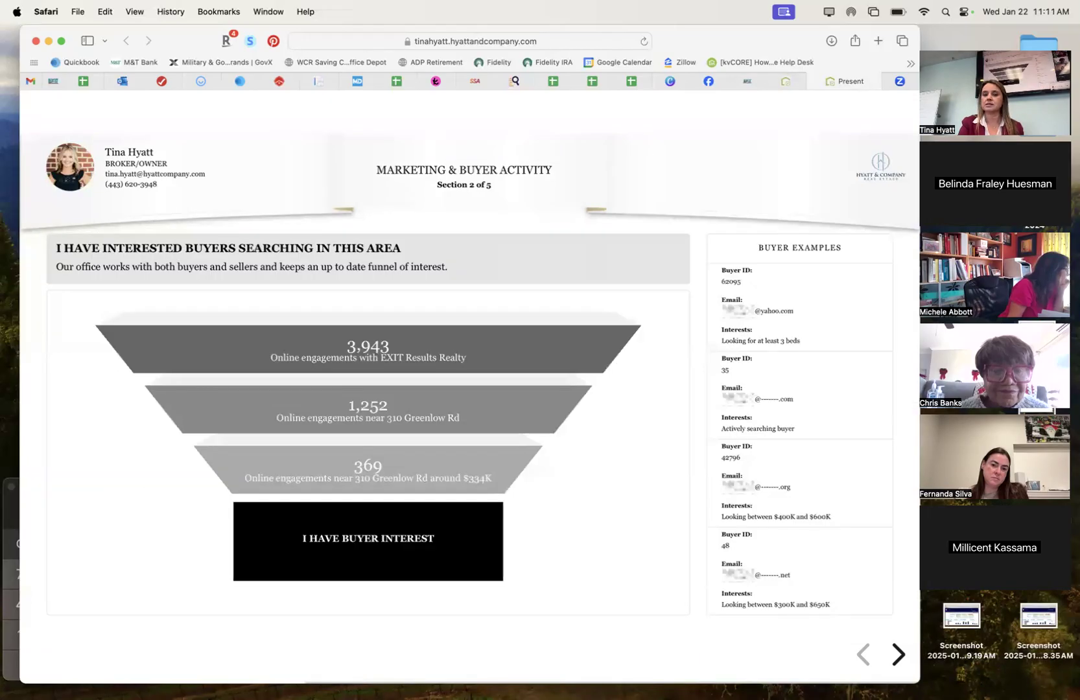
key(Left)
key(Left)
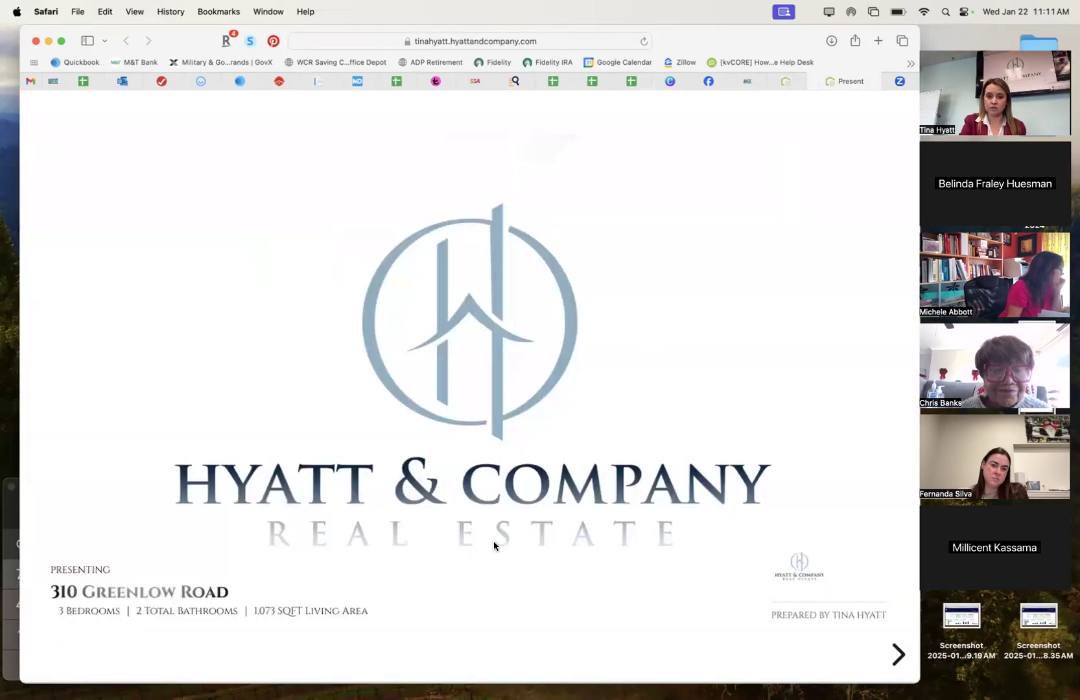
click(813, 83)
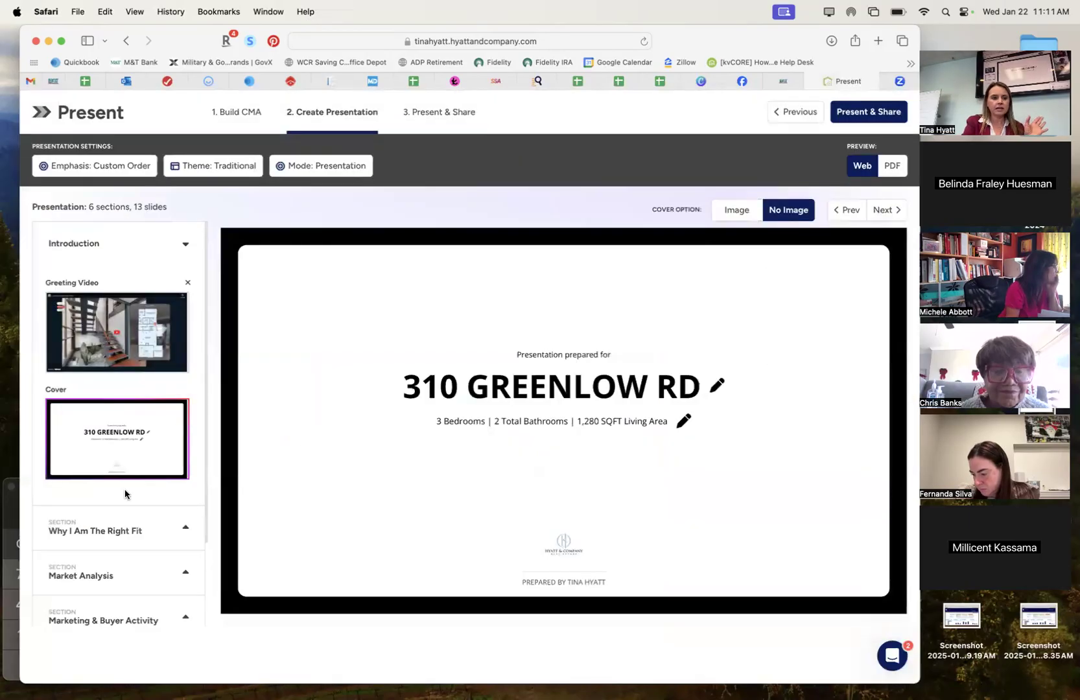
Preview the Introduction's Listing Showcase Seller greeting video and start it playing.
click(122, 336)
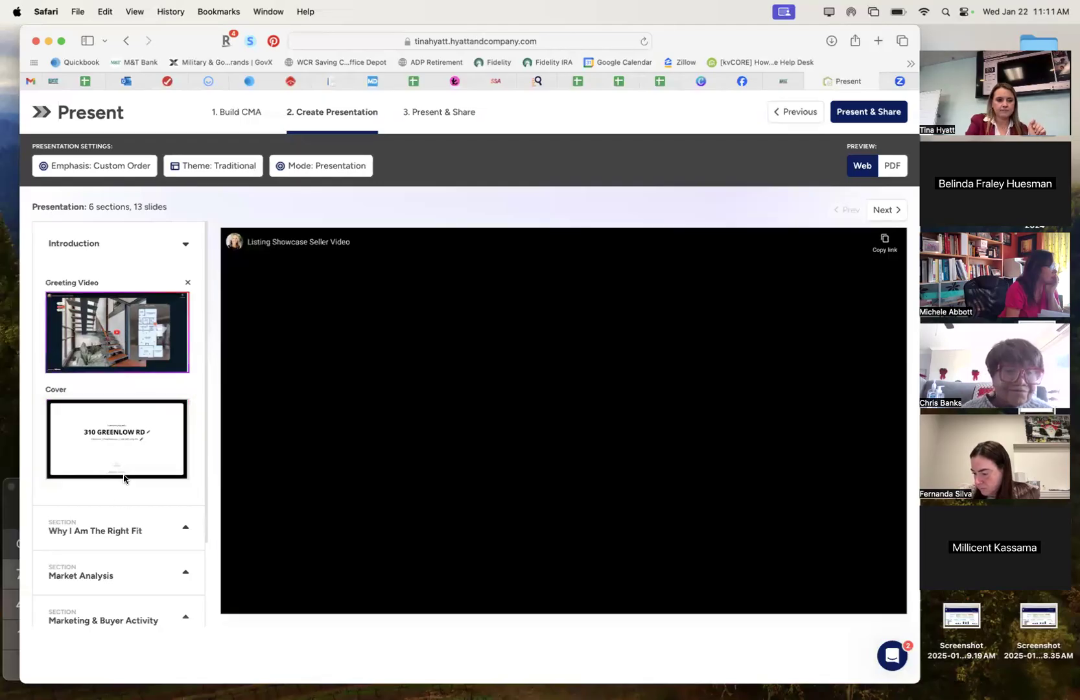
scroll(125, 478, down, 3)
scroll(125, 478, up, 3)
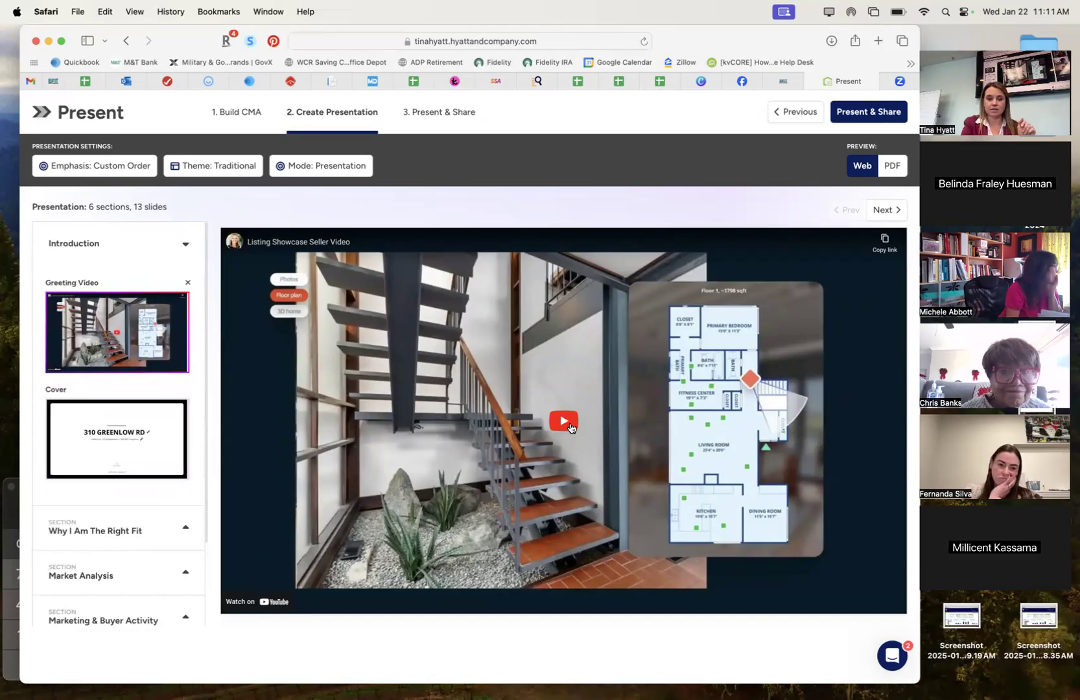
click(571, 427)
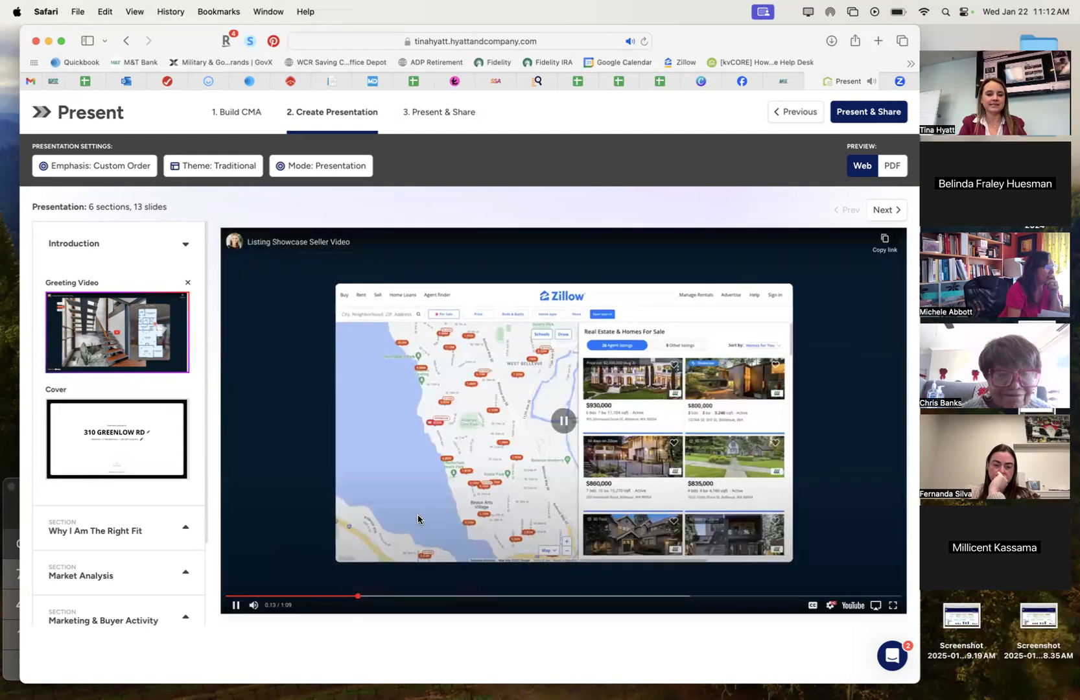
Pause the Listing Showcase Seller greeting video at 0:13 of 1:09.
click(272, 575)
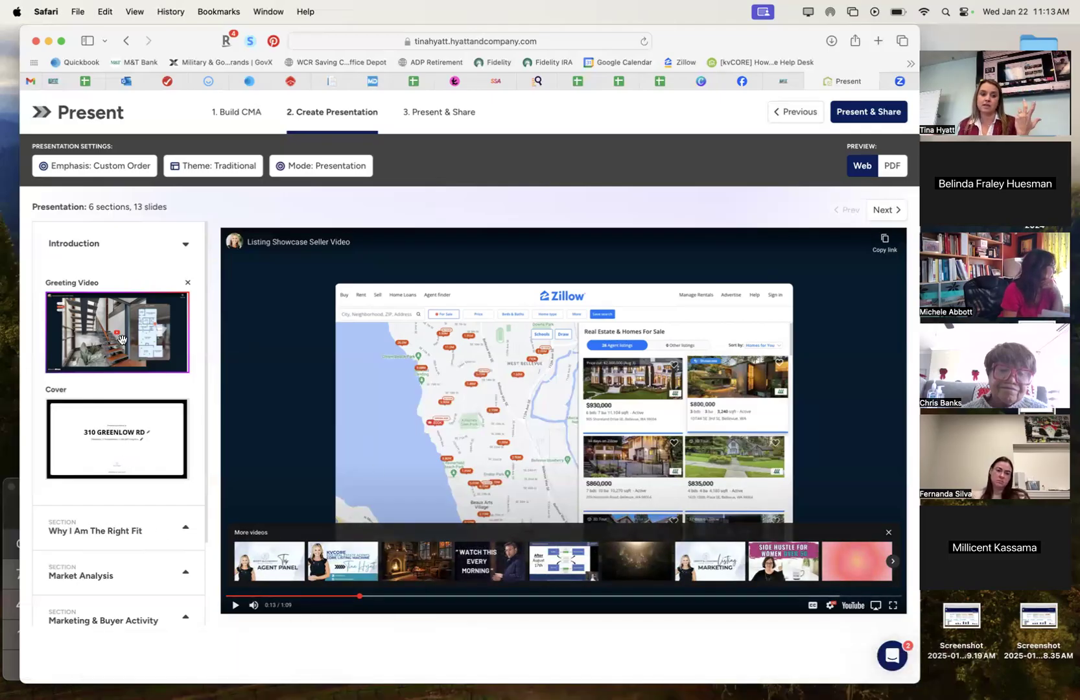
drag(141, 357, 141, 426)
drag(137, 373, 144, 311)
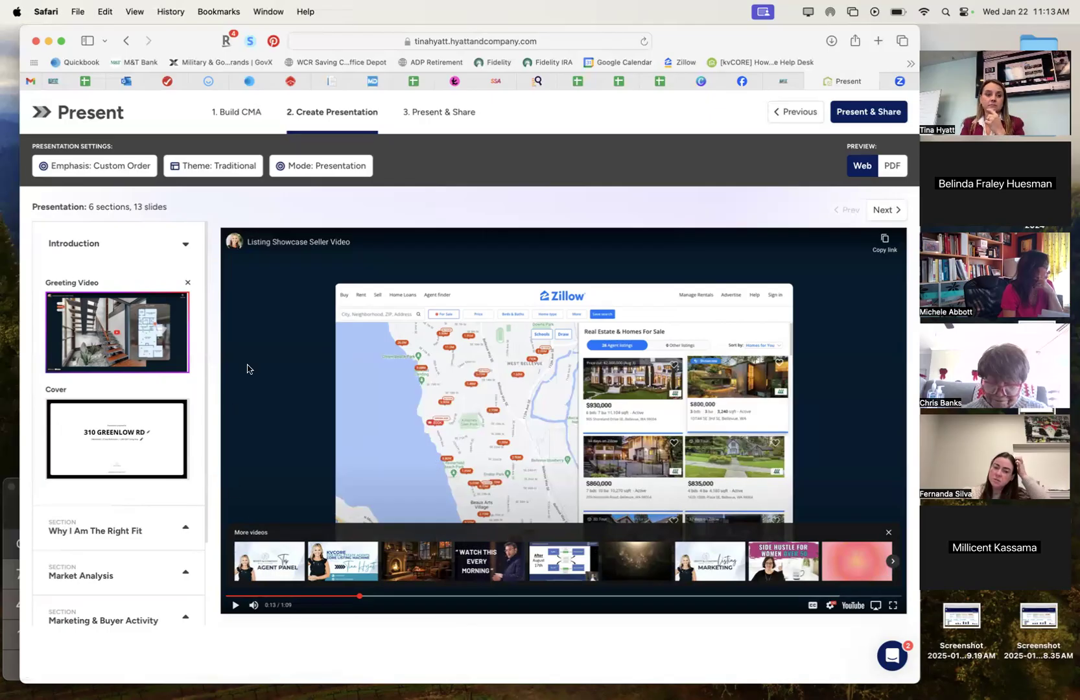
scroll(132, 478, down, 2)
scroll(132, 478, up, 2)
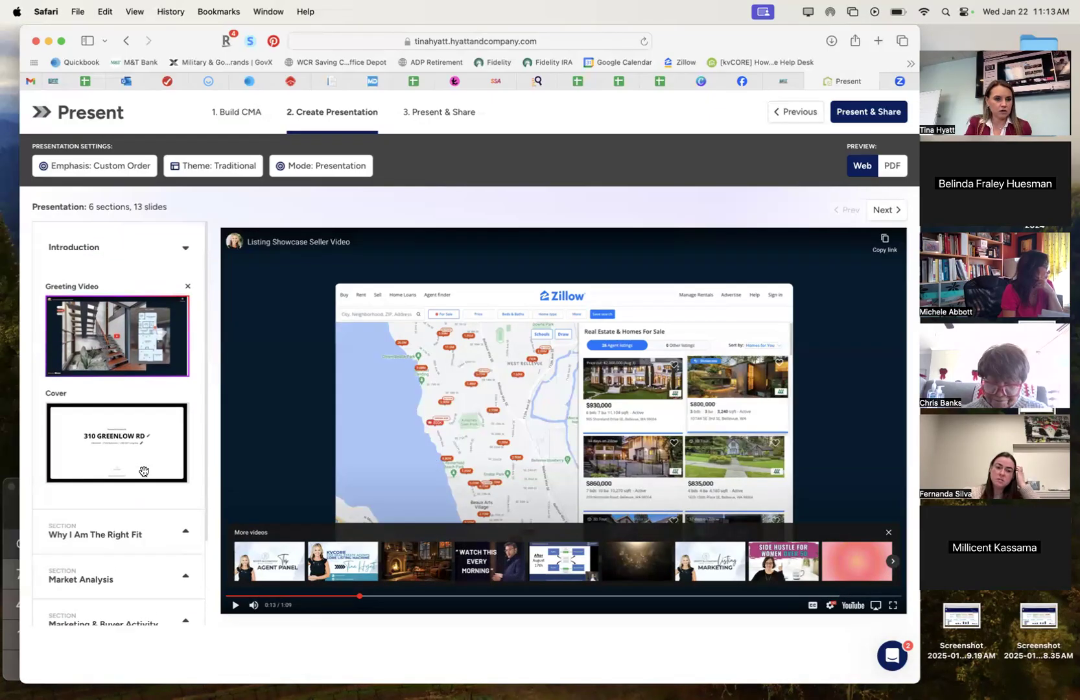
Check the Emphasis options without changing them, expand Why I Am The Right Fit, and open Add Slide.
click(119, 171)
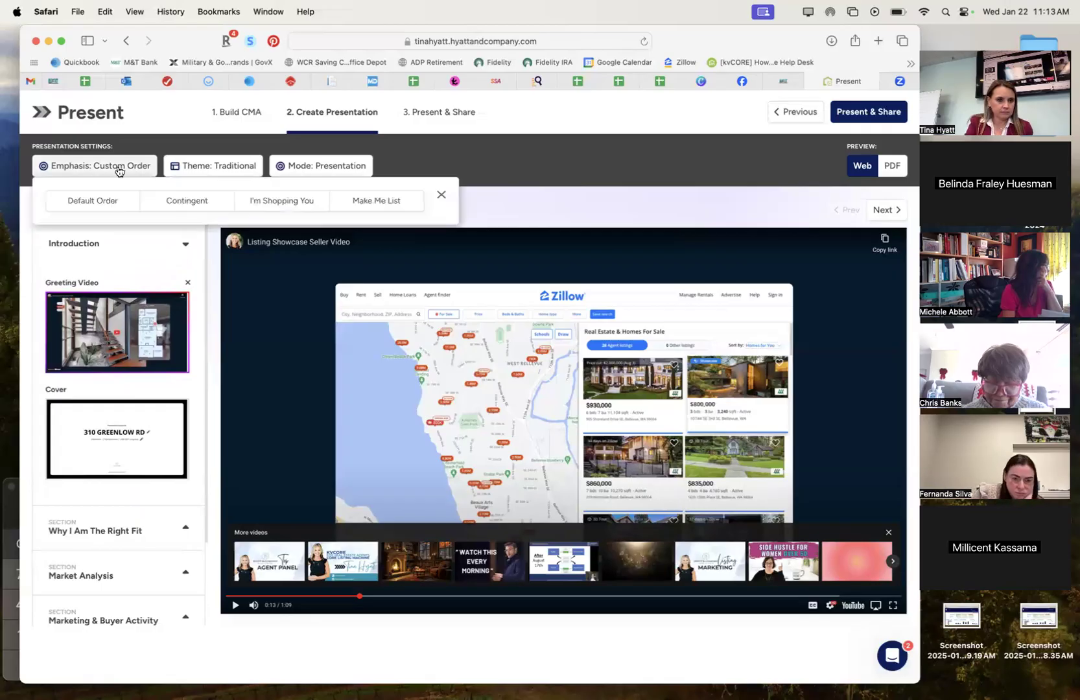
click(198, 268)
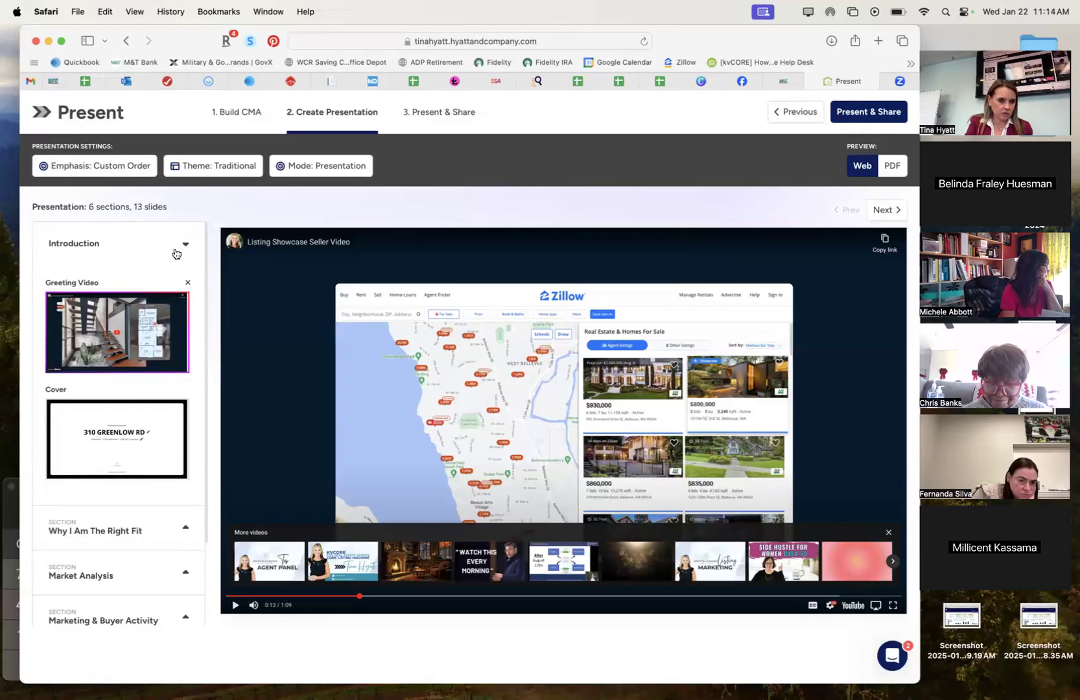
click(112, 535)
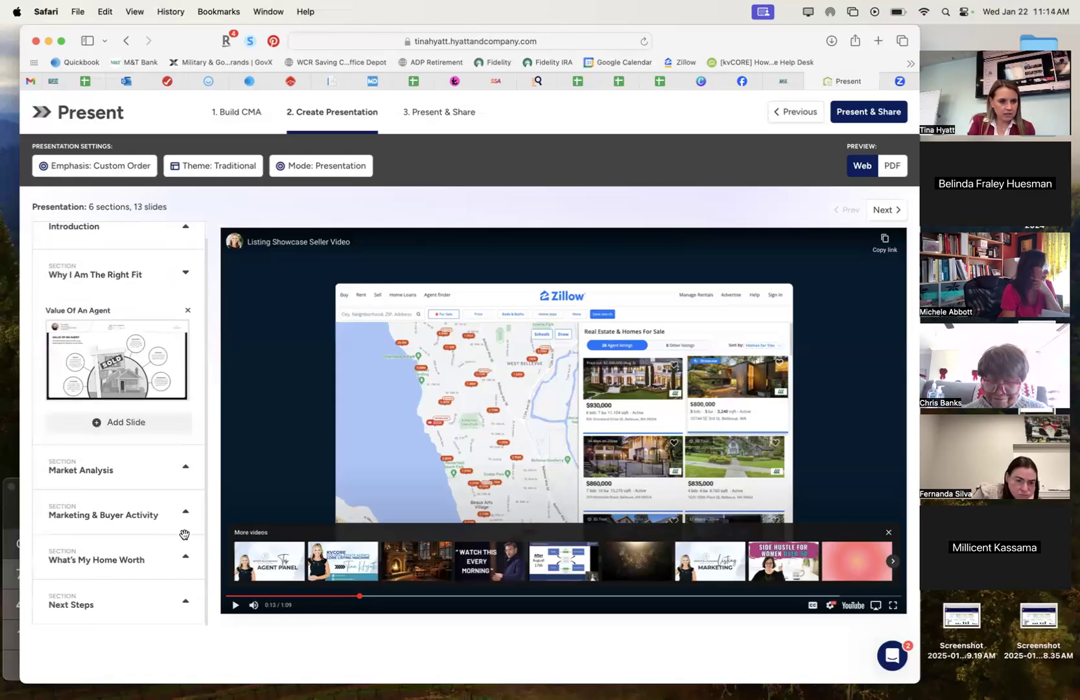
click(110, 425)
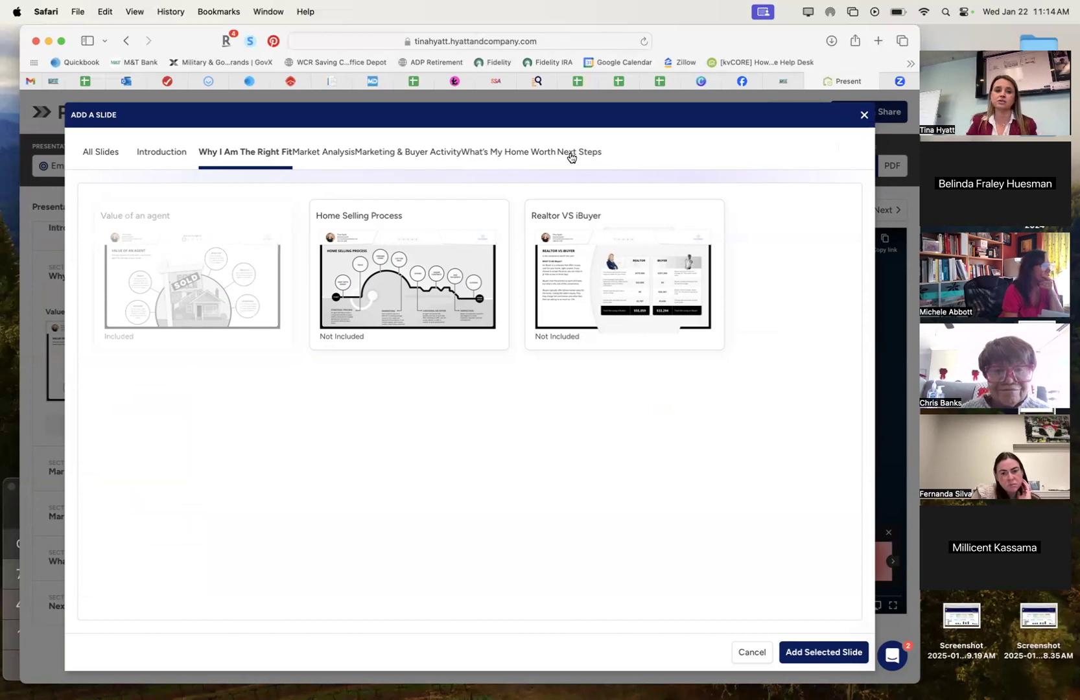
Browse the Market Analysis, Introduction and All Slides tabs, then close Add a Slide without adding anything.
click(319, 154)
click(171, 151)
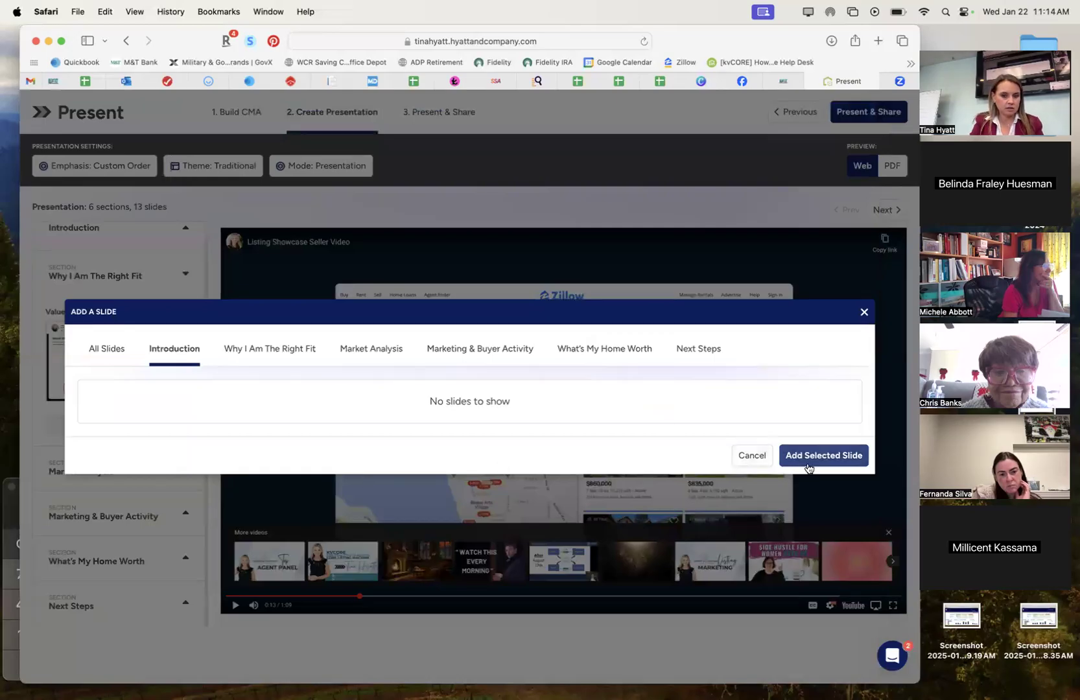
click(98, 352)
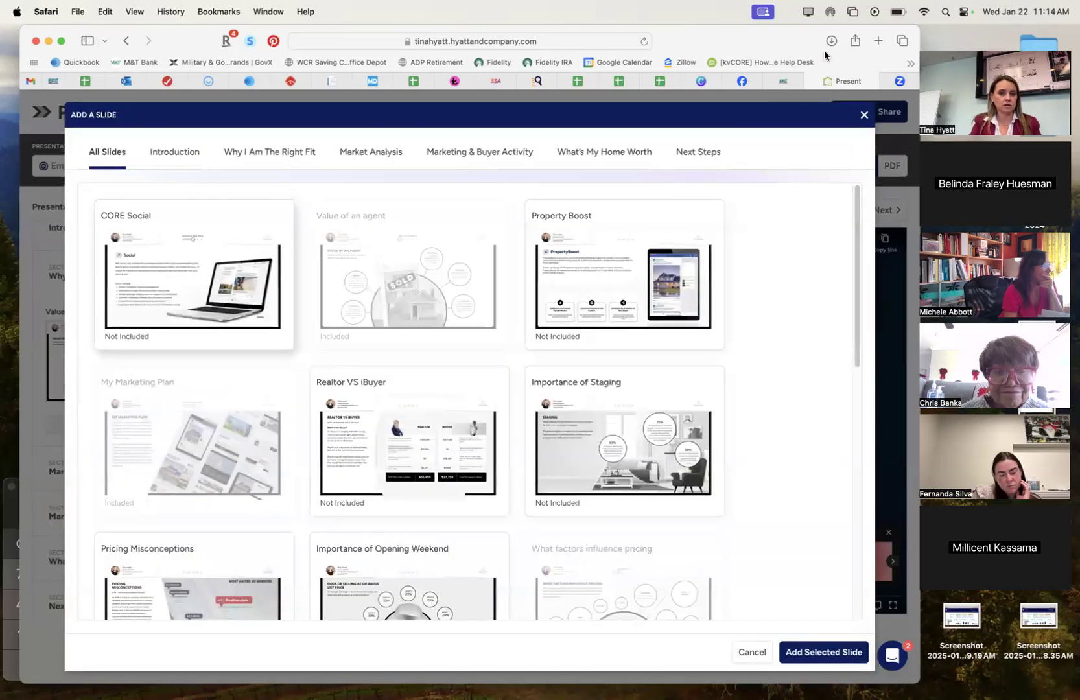
click(864, 115)
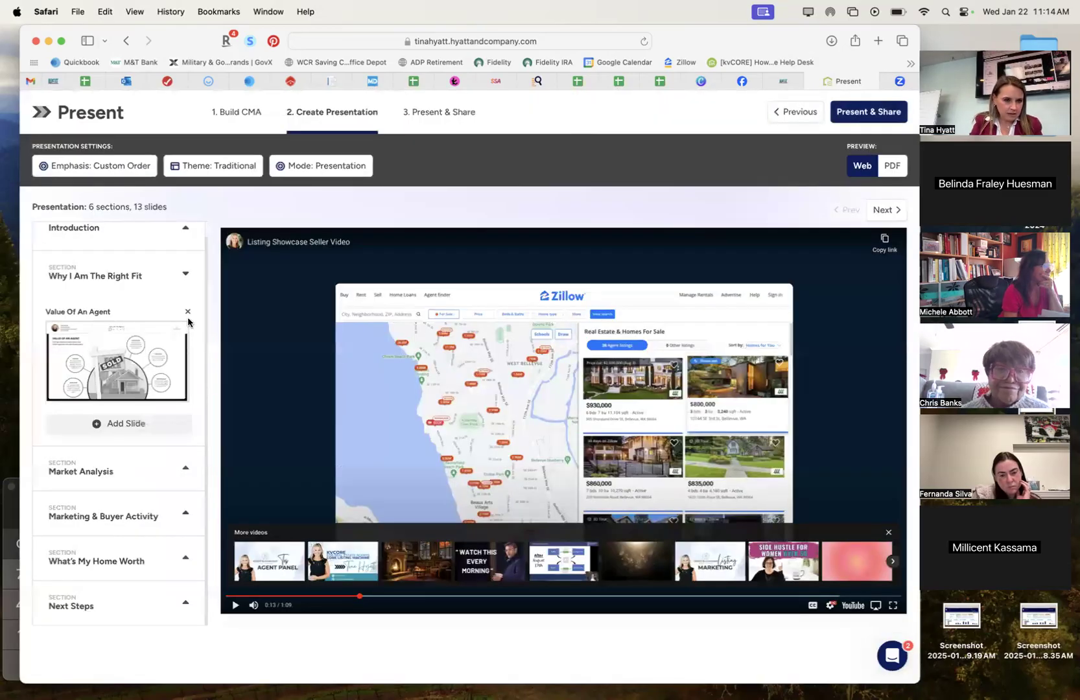
Collapse Why I Am The Right Fit and re-expand Introduction to show the greeting video and cover.
scroll(181, 321, up, 1)
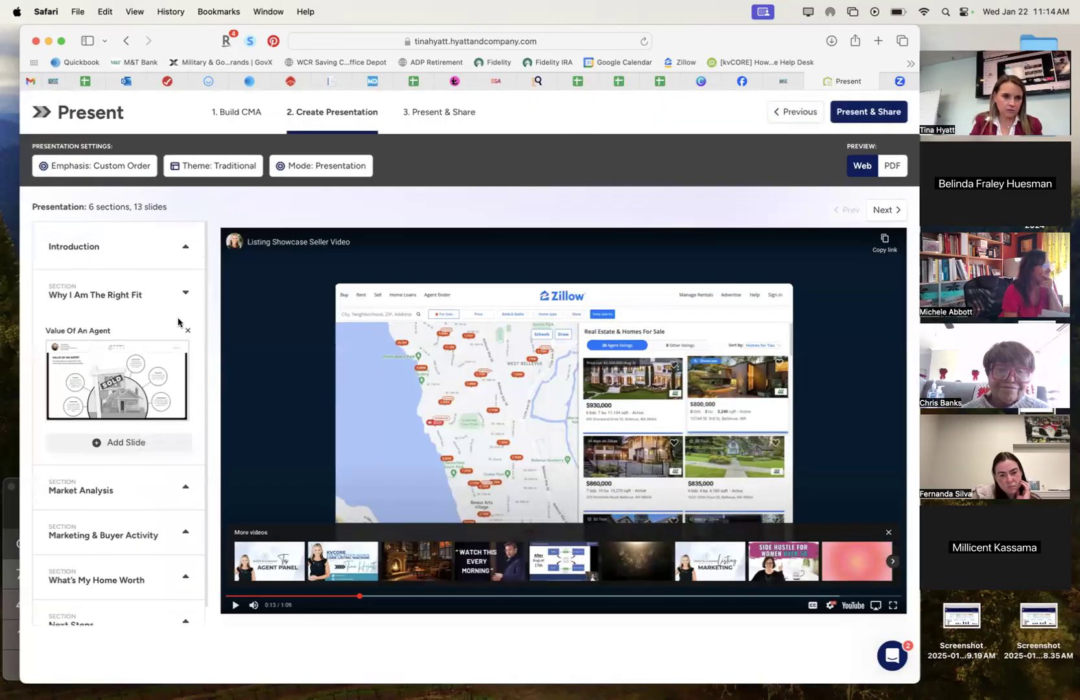
click(186, 249)
click(96, 261)
click(97, 256)
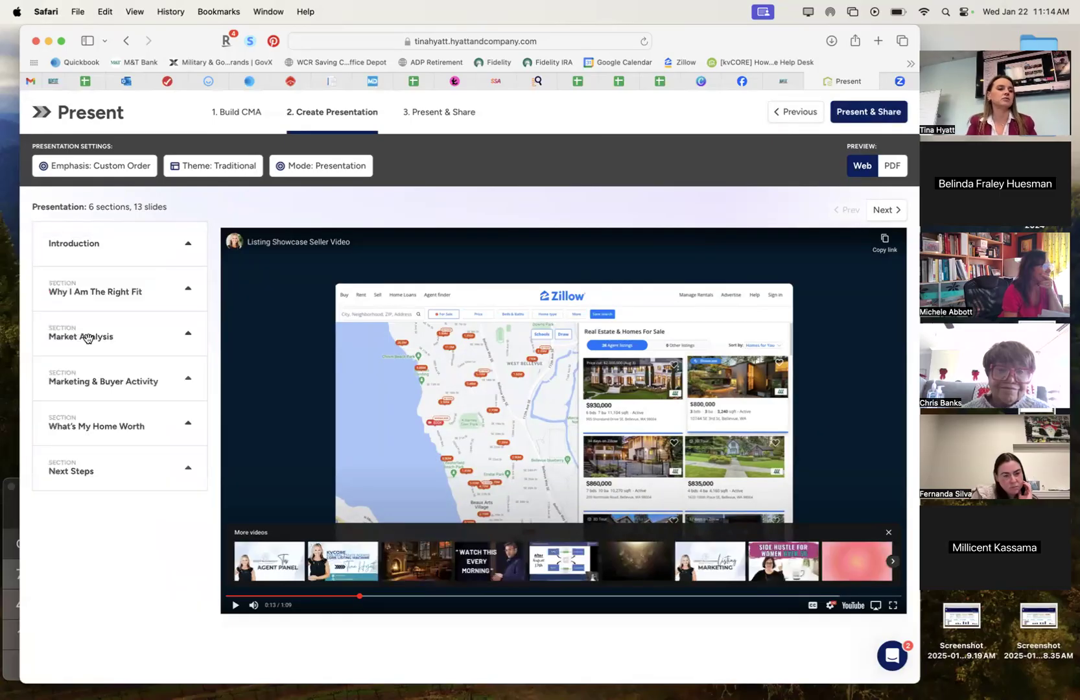
click(181, 247)
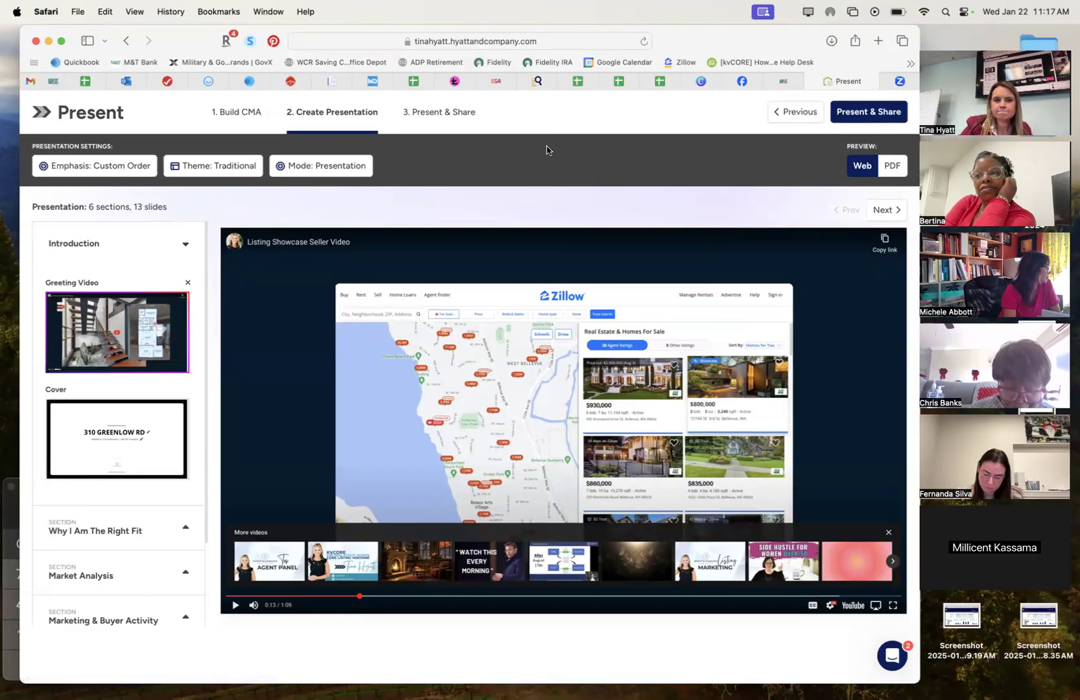
click(854, 121)
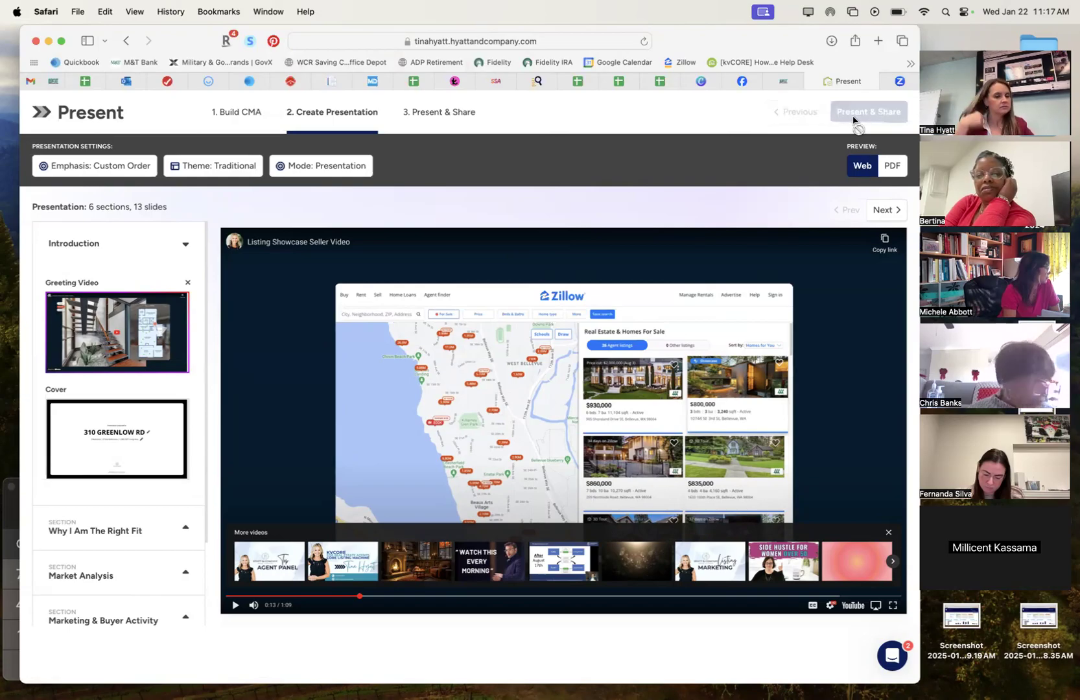
mouse_move(444, 695)
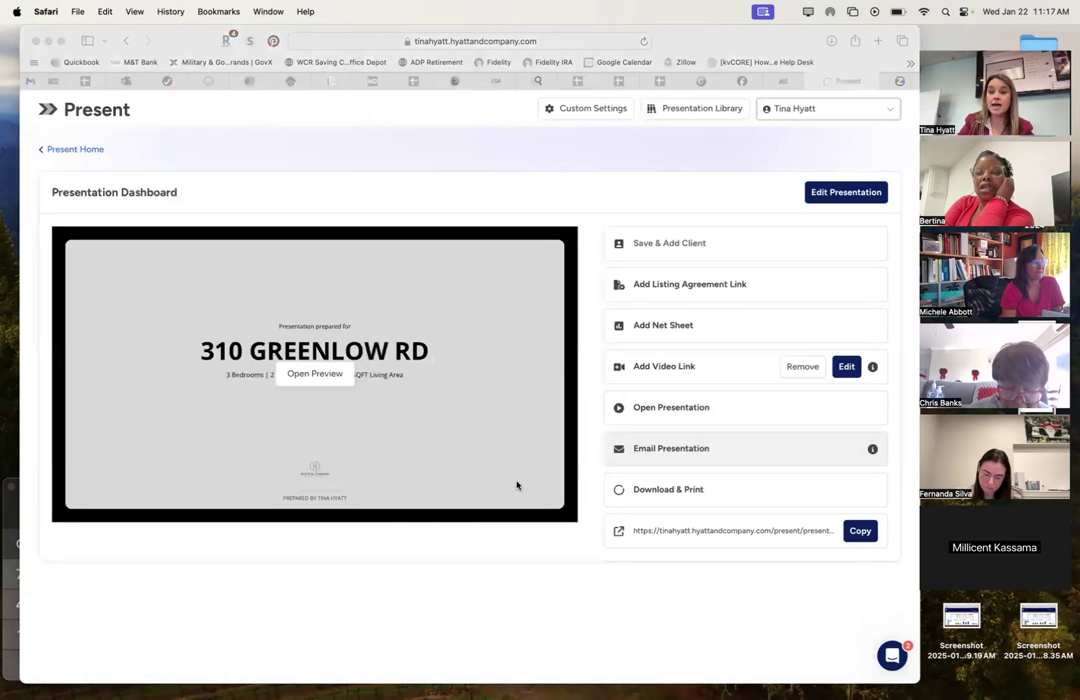
click(520, 692)
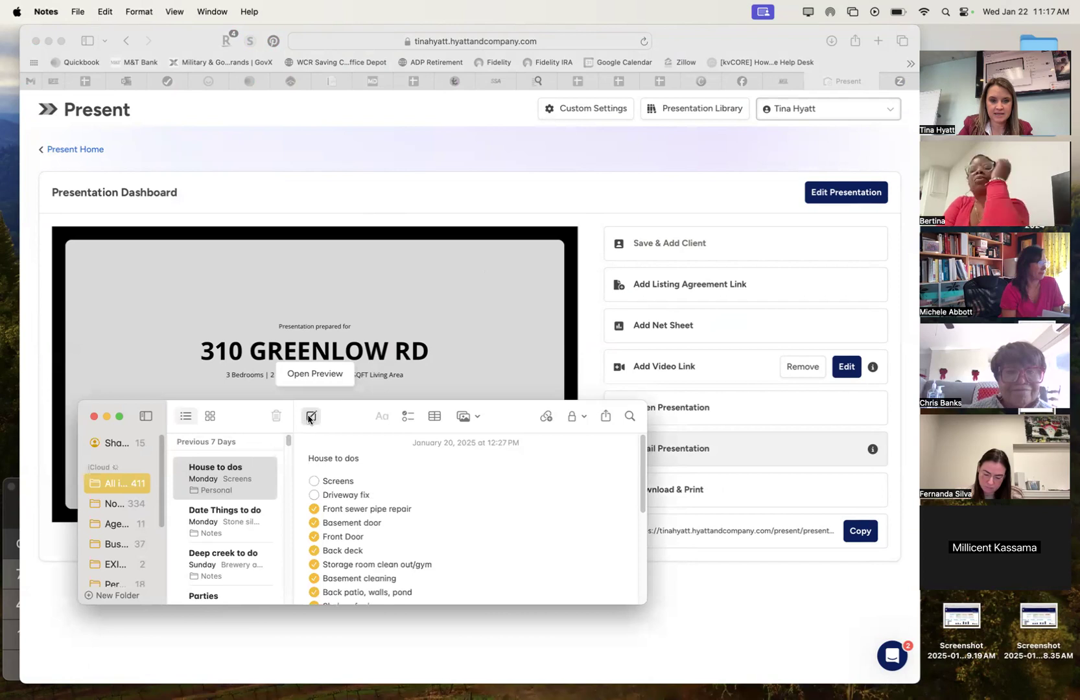
Create a note titled 'KVCore -' with the follow-up 'change to Hydtt & Co throughout'.
click(310, 416)
text(K)
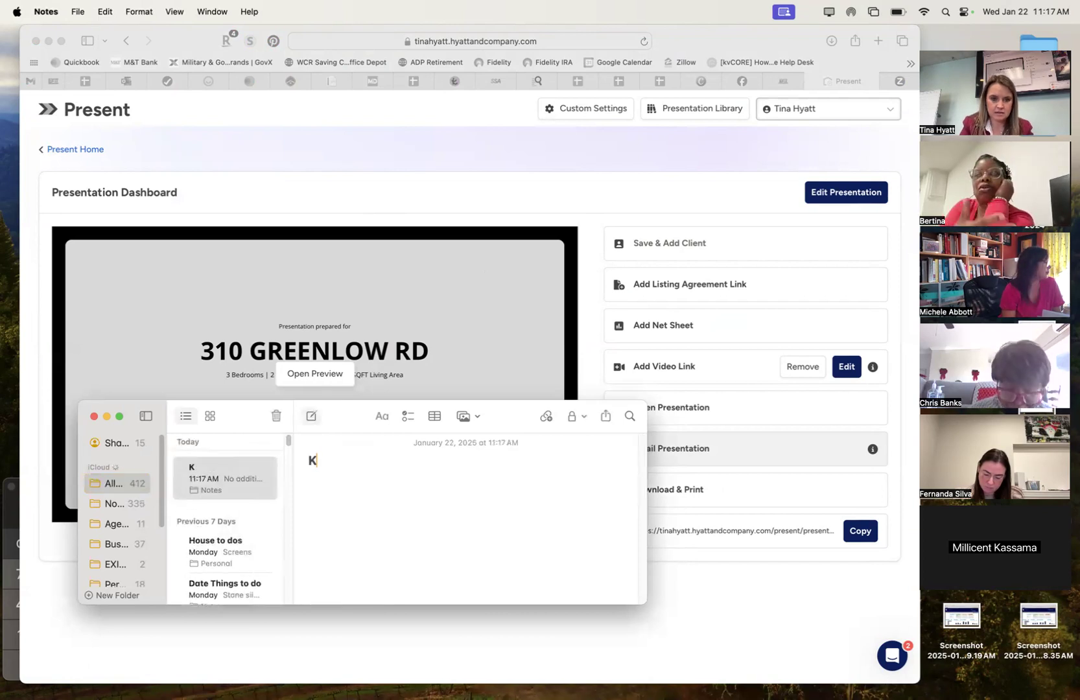
text(VCore -)
key(Return)
text(change)
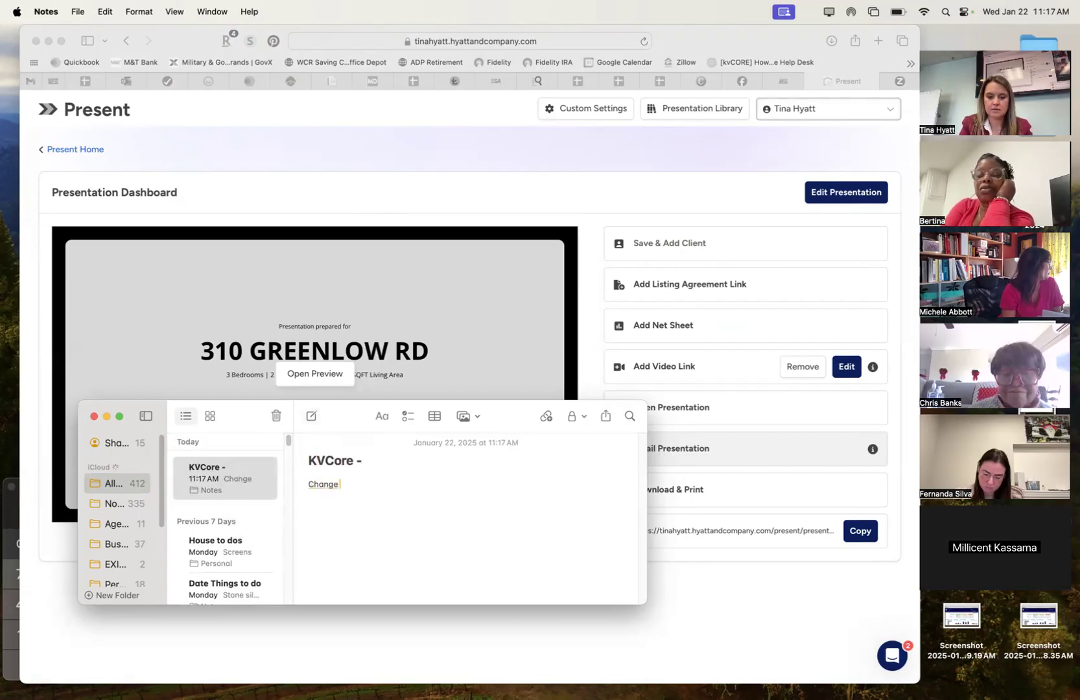
text( to Hydtt &)
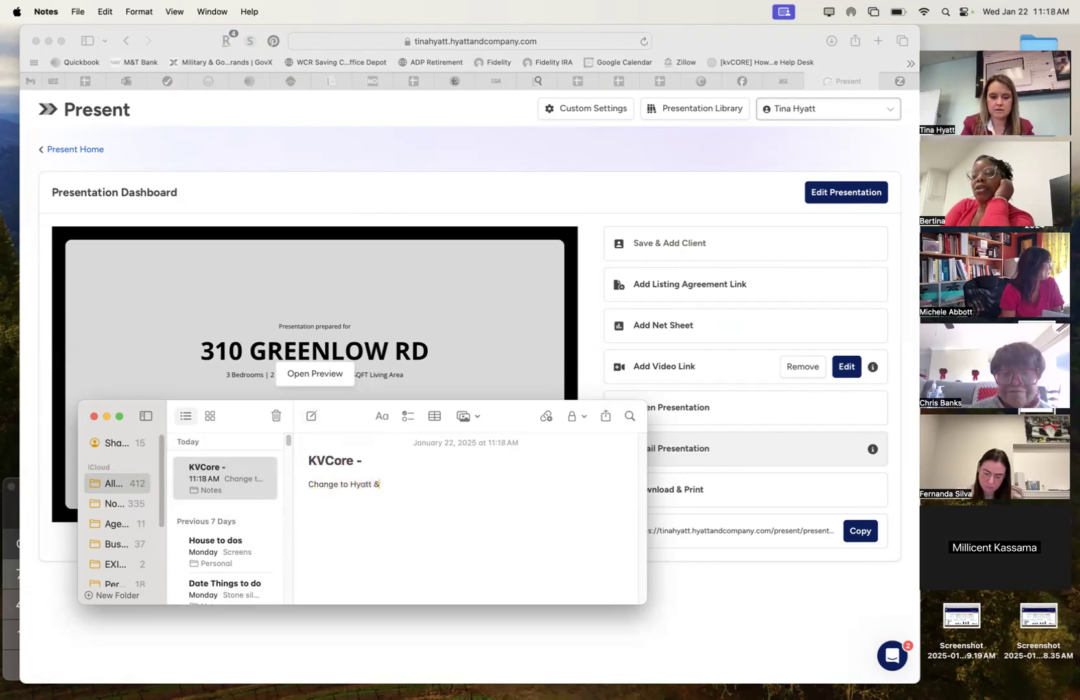
text( Co throughout)
key(Return)
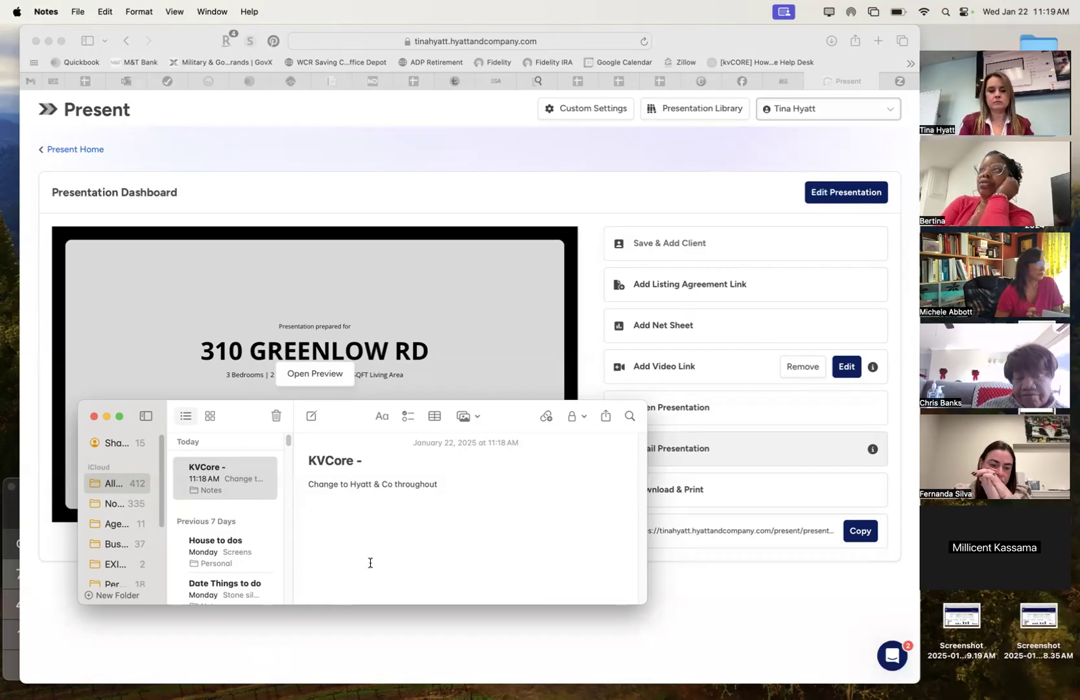
Add the follow-up 'How to add greeting video listing presentation', correcting 'grating' to 'greeting'.
text(How to )
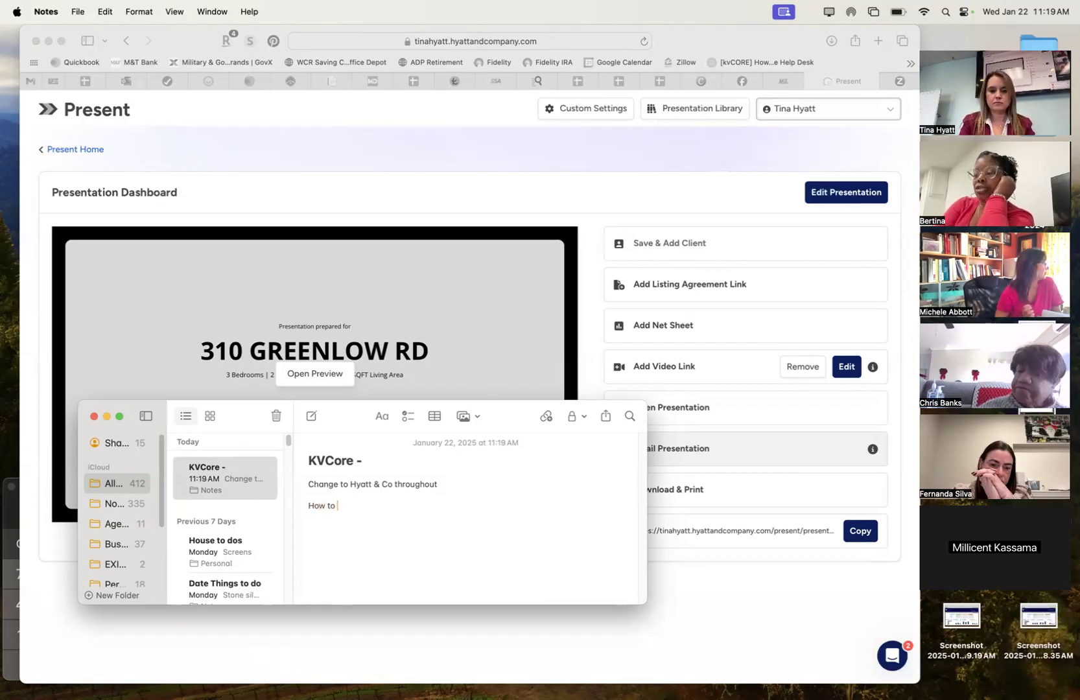
text(add grating video)
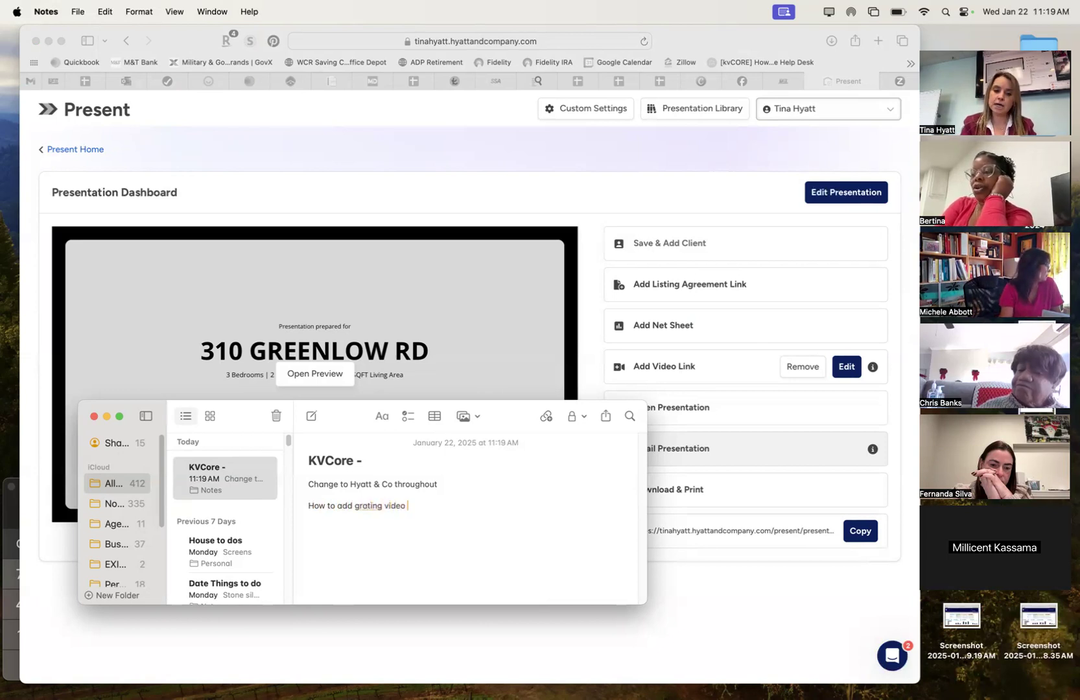
click(367, 506)
key(BackSpace)
text(ee)
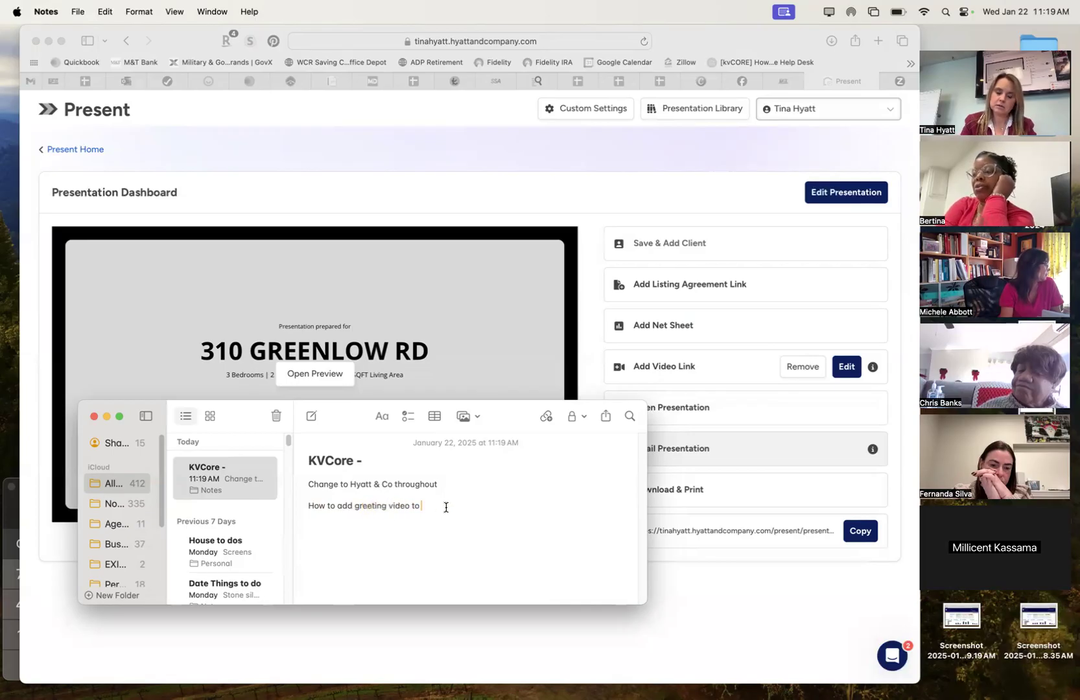
click(446, 507)
text(listing presentation)
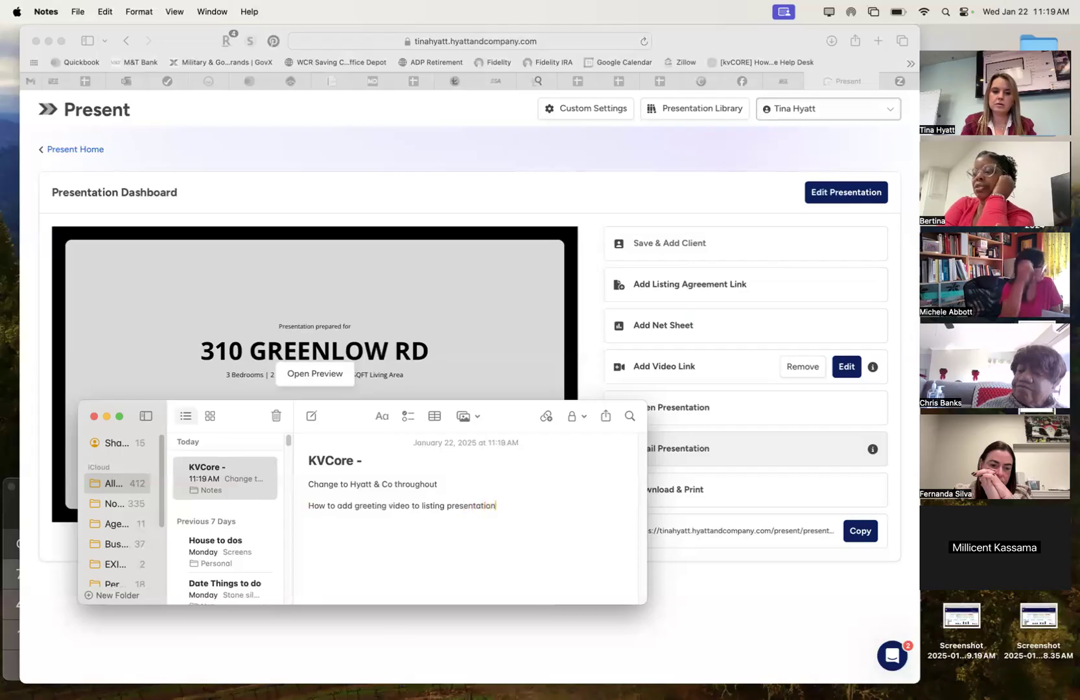
click(136, 376)
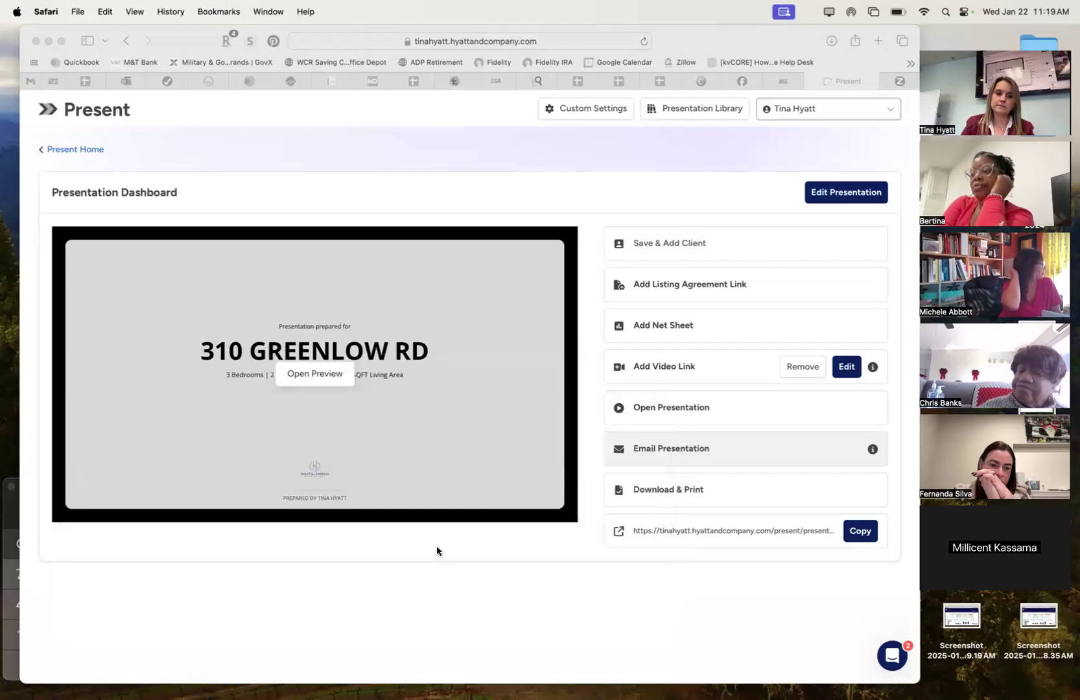
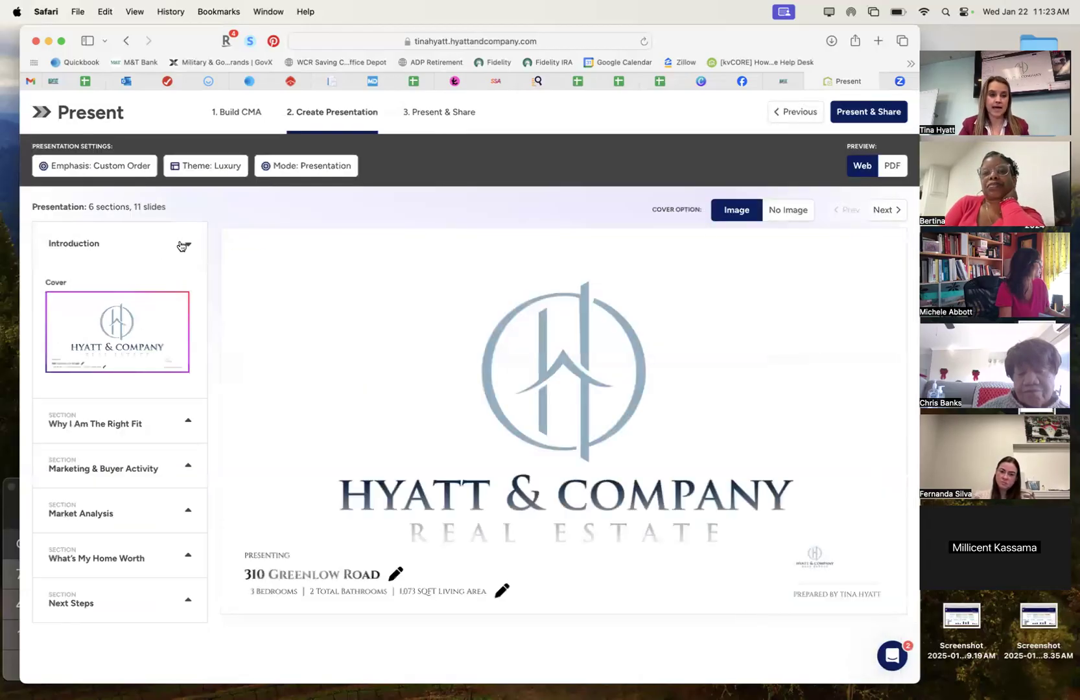
click(183, 244)
click(183, 244)
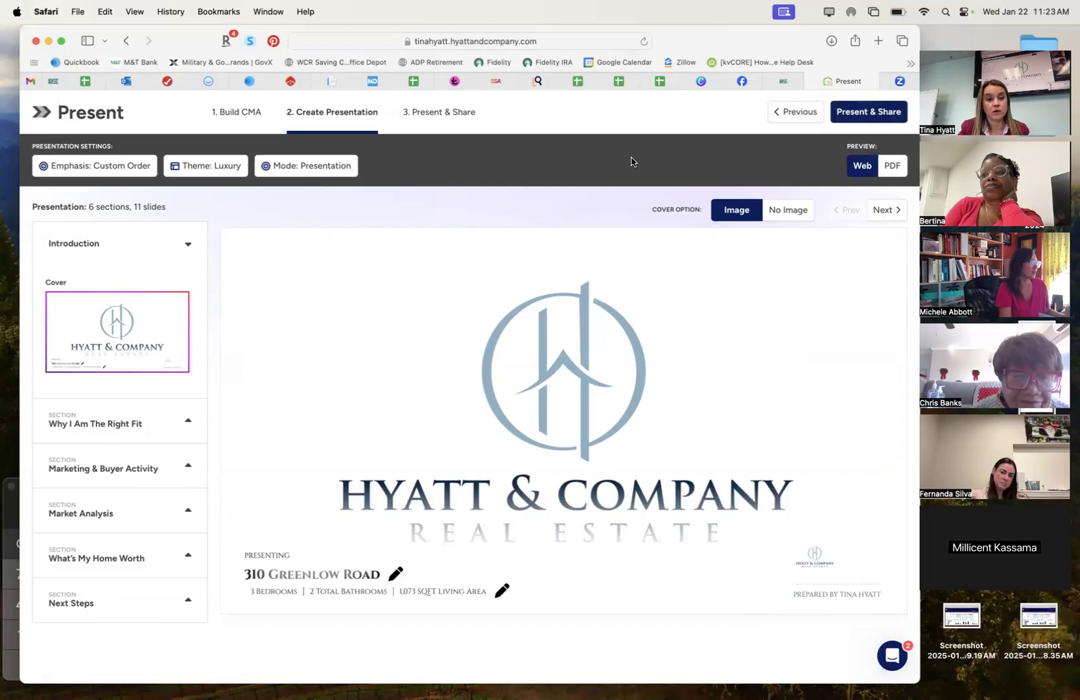
Choose Present & Share to generate the shareable link and reach the Presentation Dashboard.
click(871, 114)
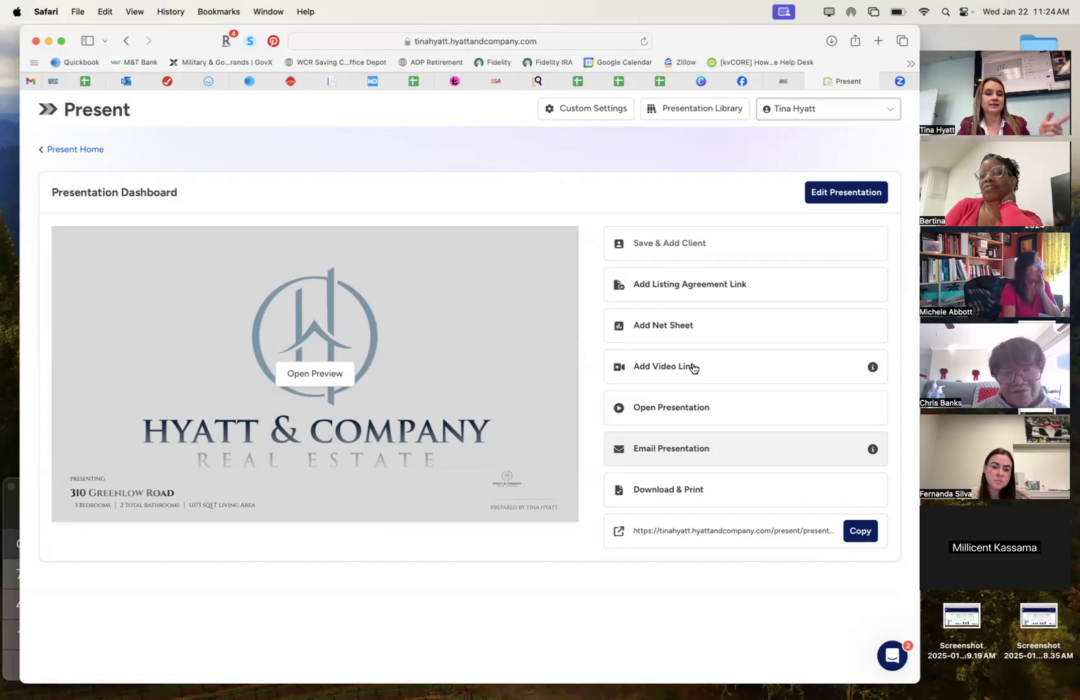
mouse_move(874, 370)
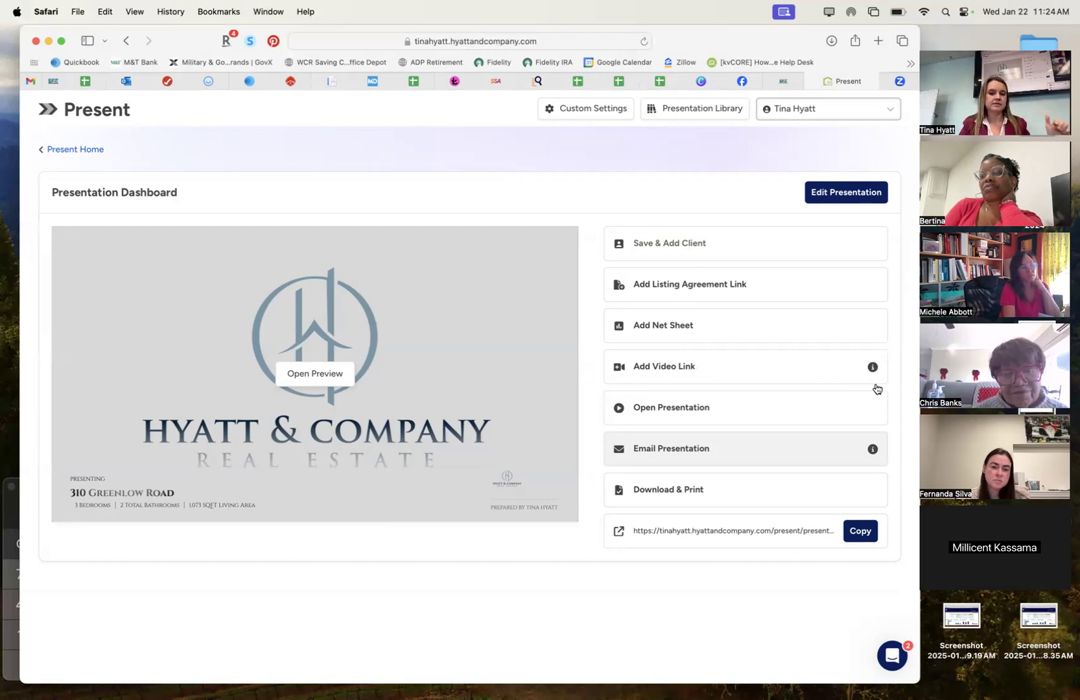
click(660, 369)
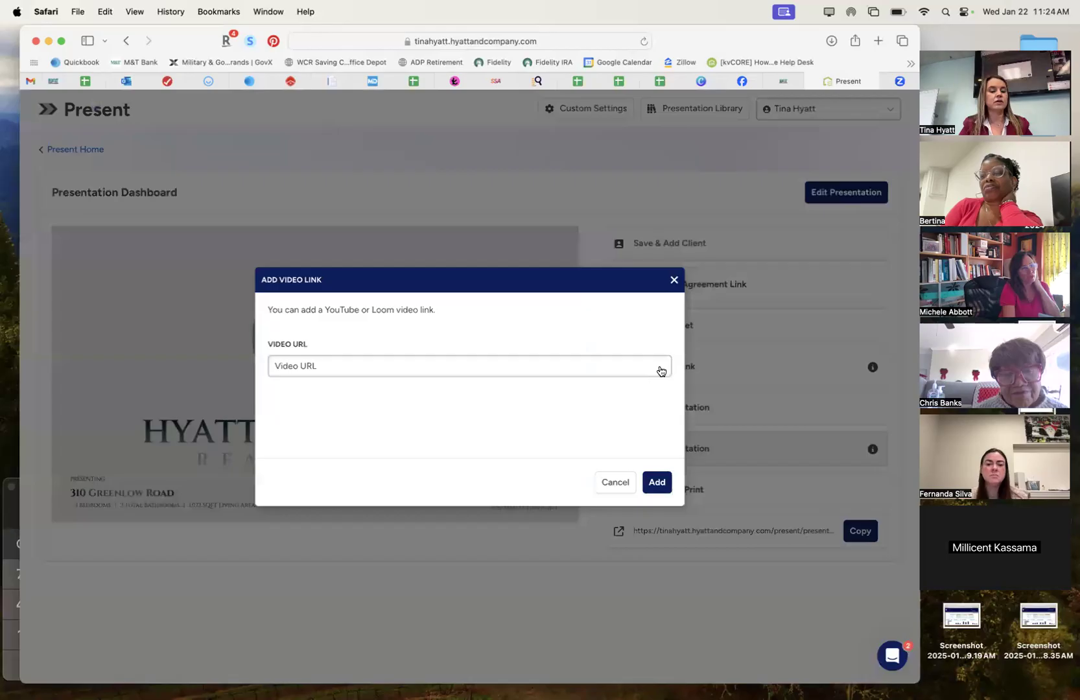
click(402, 366)
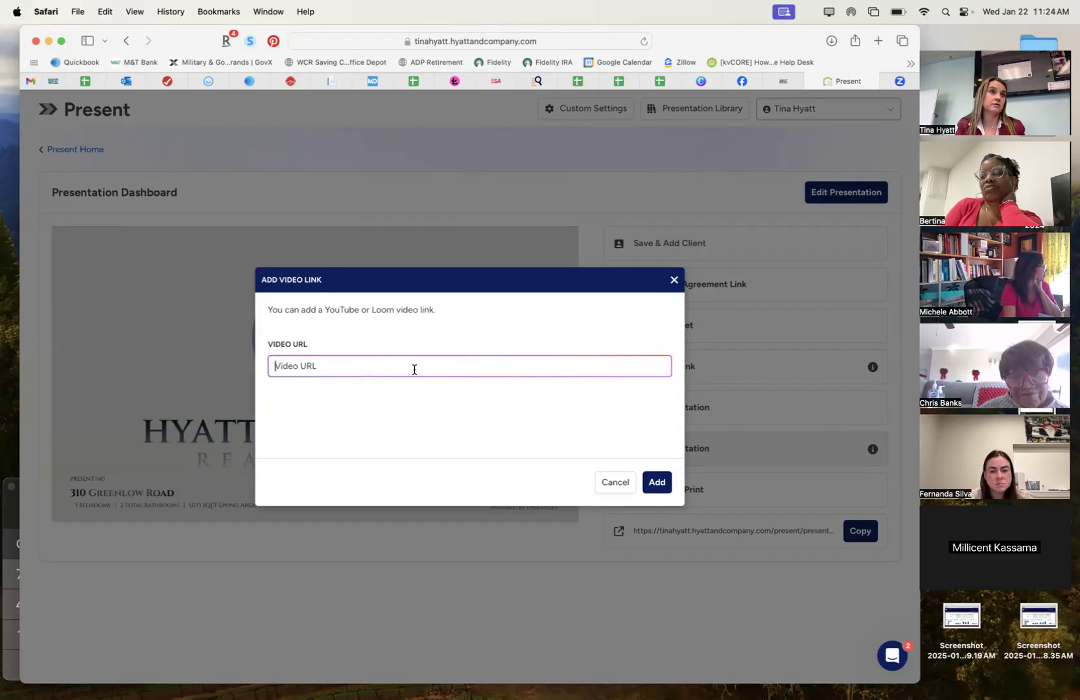
click(674, 280)
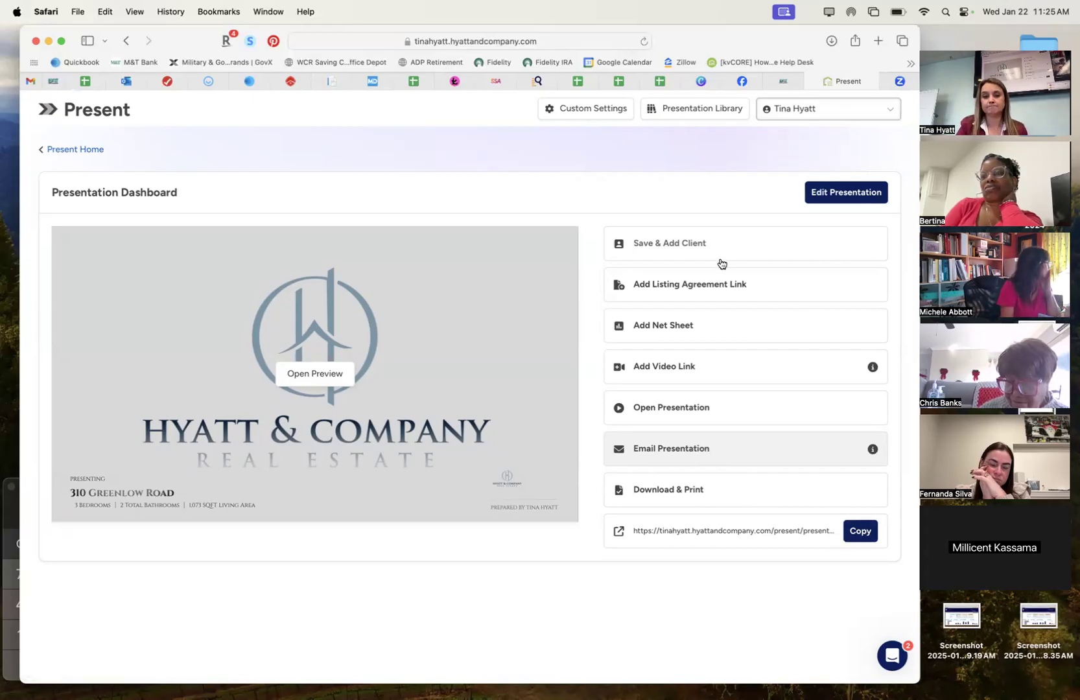
click(317, 374)
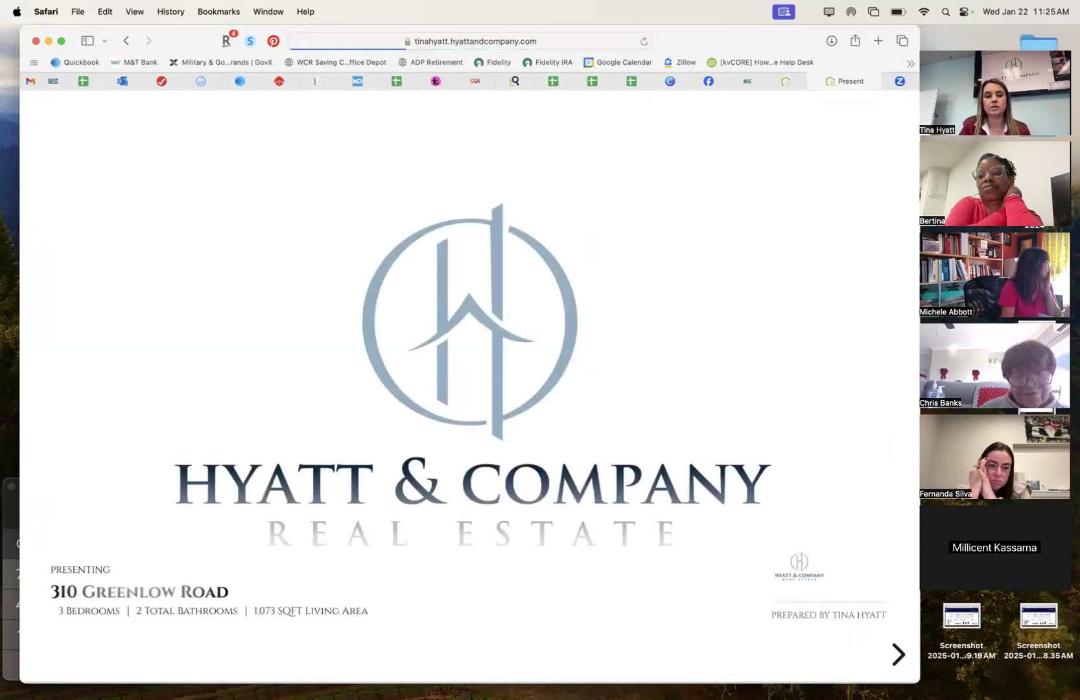
key(Right)
key(Right)
key(Right)
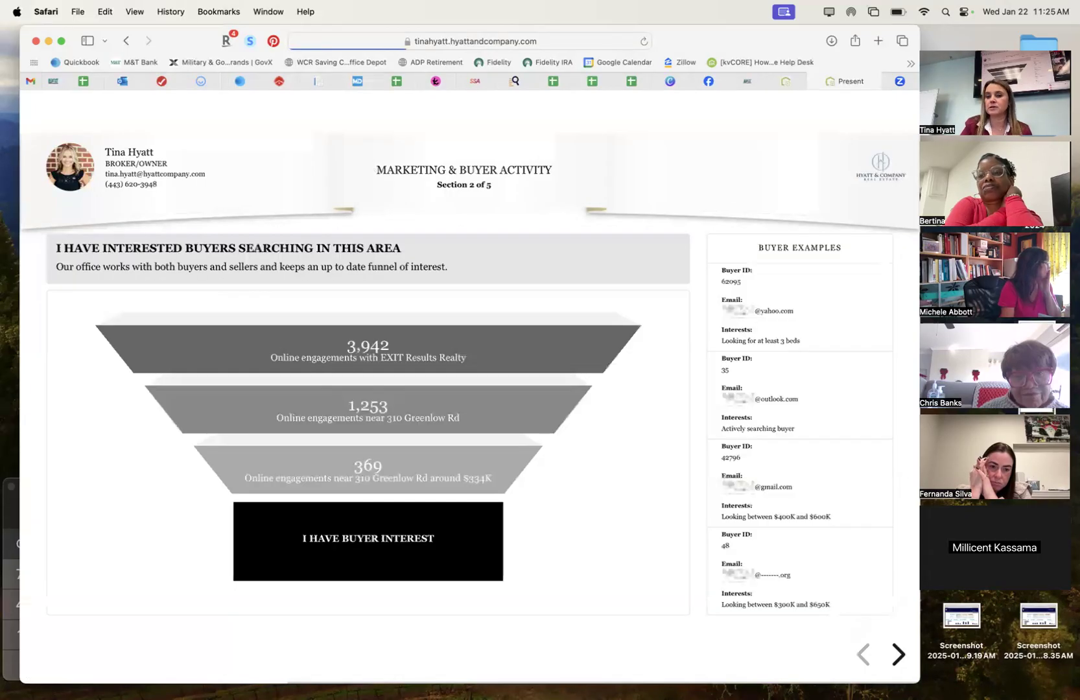
key(Right)
key(Right)
key(Right)
key(Right)
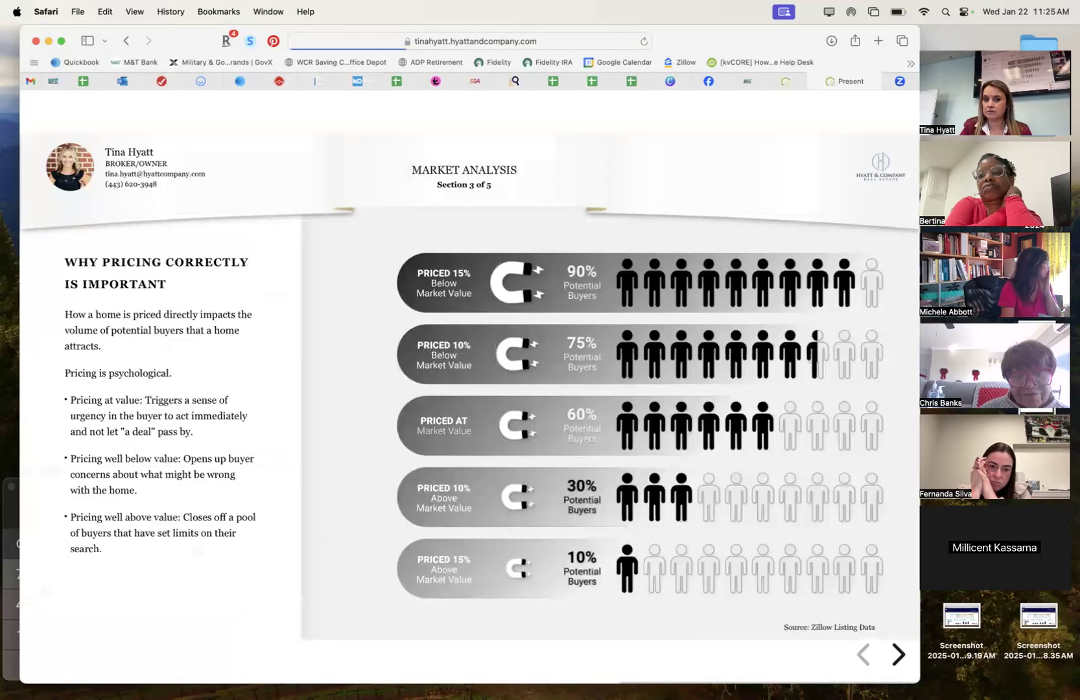
key(Left)
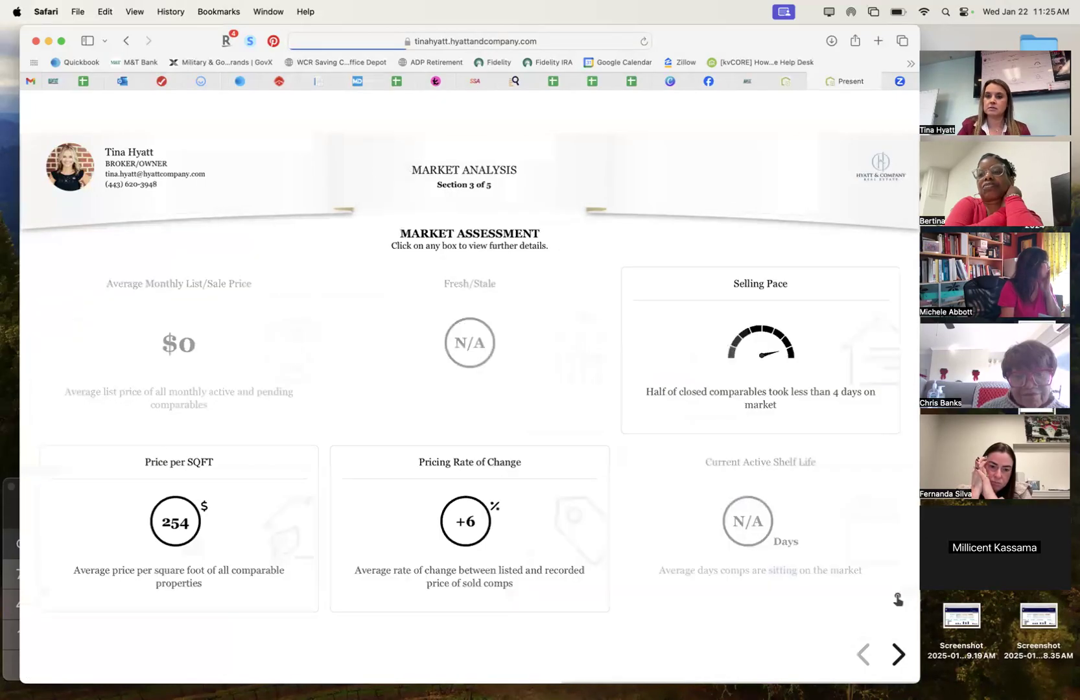
key(Left)
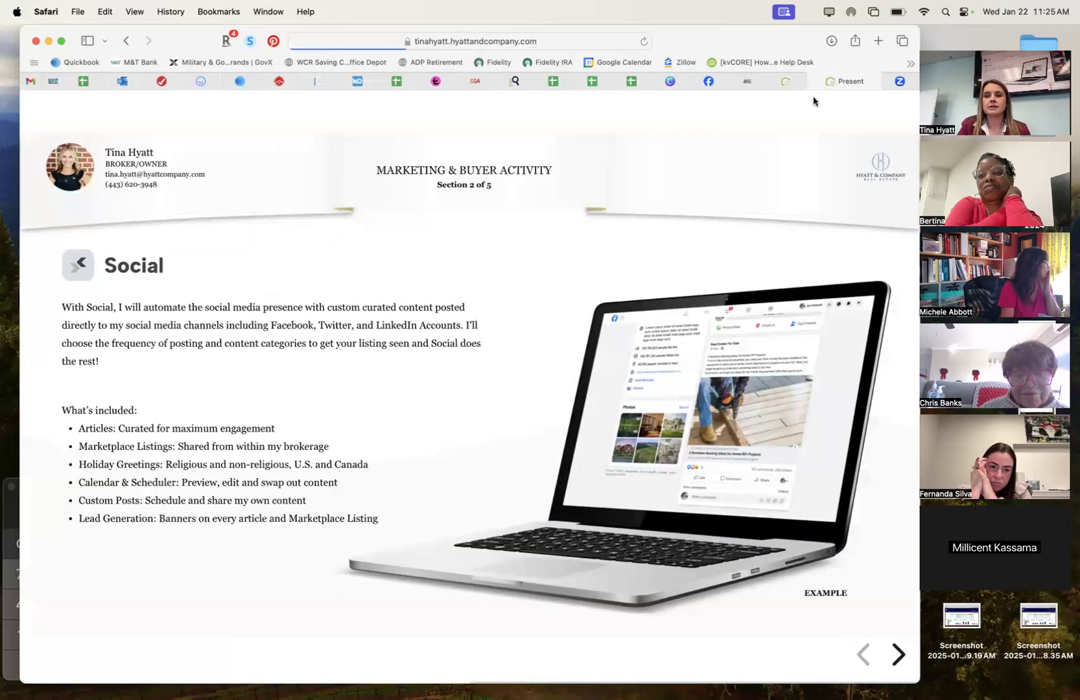
click(814, 81)
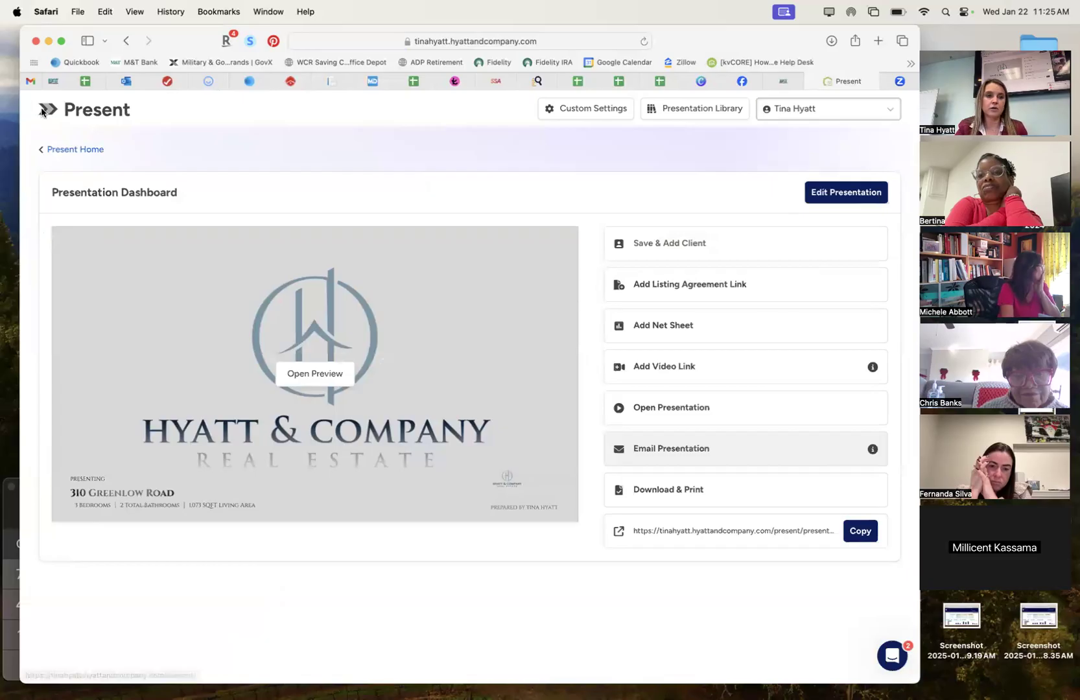
Return to the BoldTrail marketing page and go to My Listings from the sidebar.
click(789, 79)
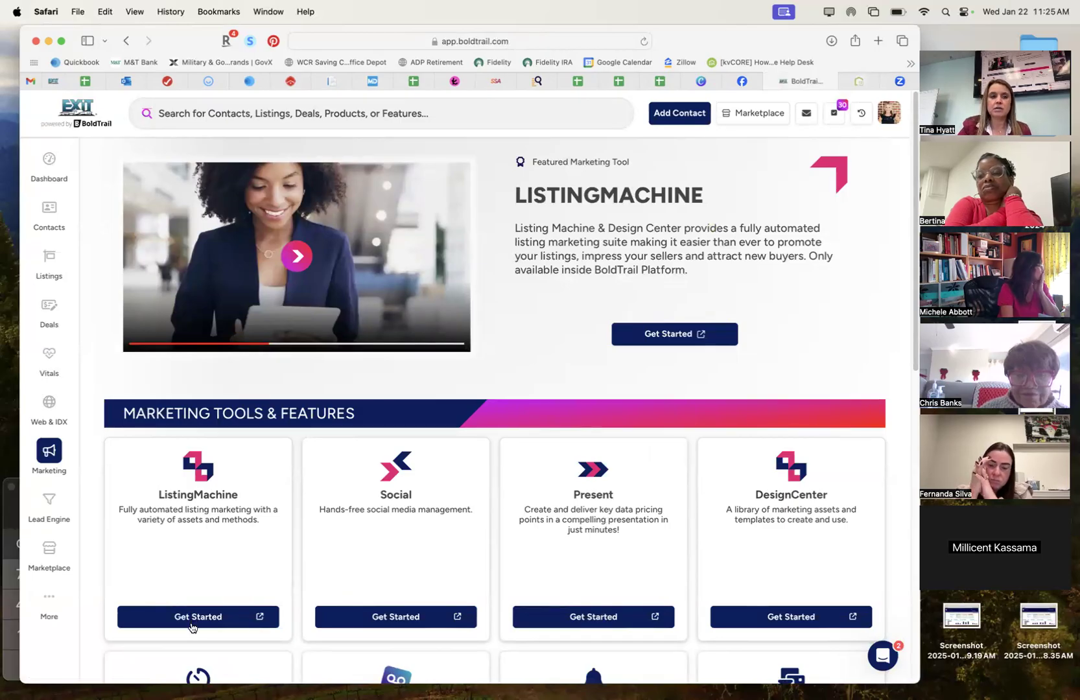
mouse_move(58, 262)
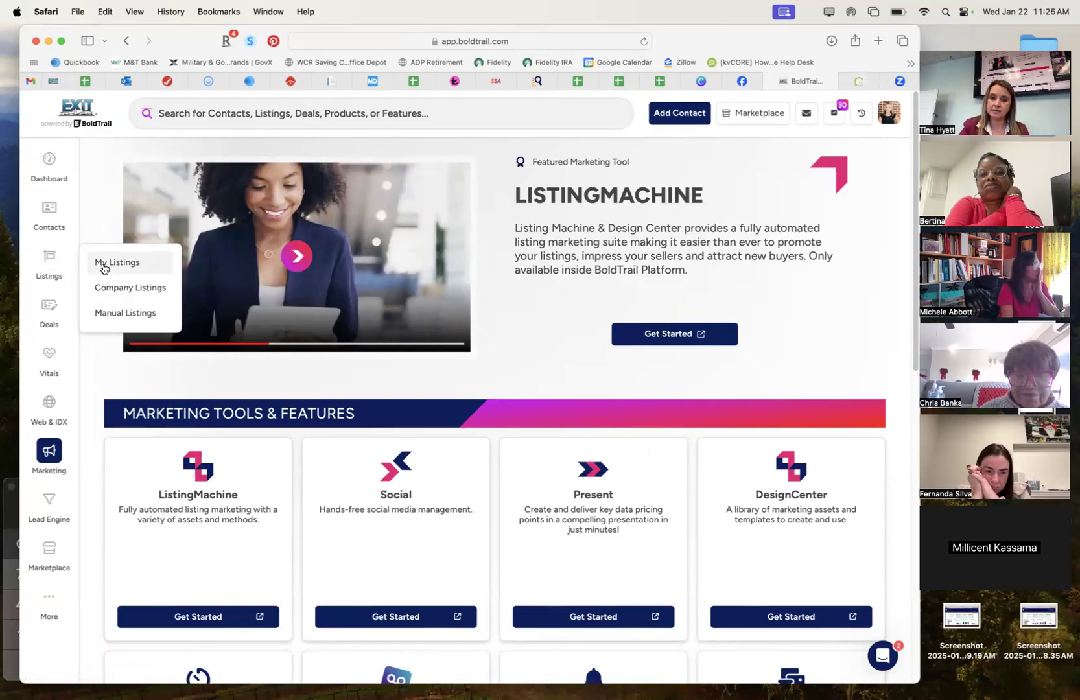
click(102, 268)
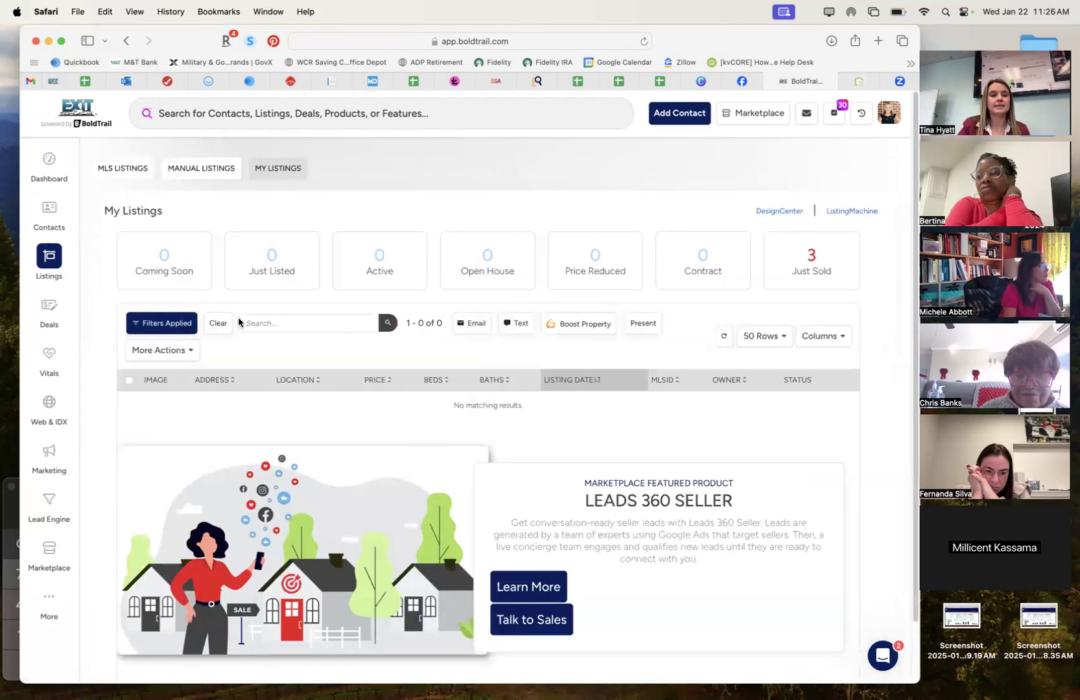
mouse_move(50, 255)
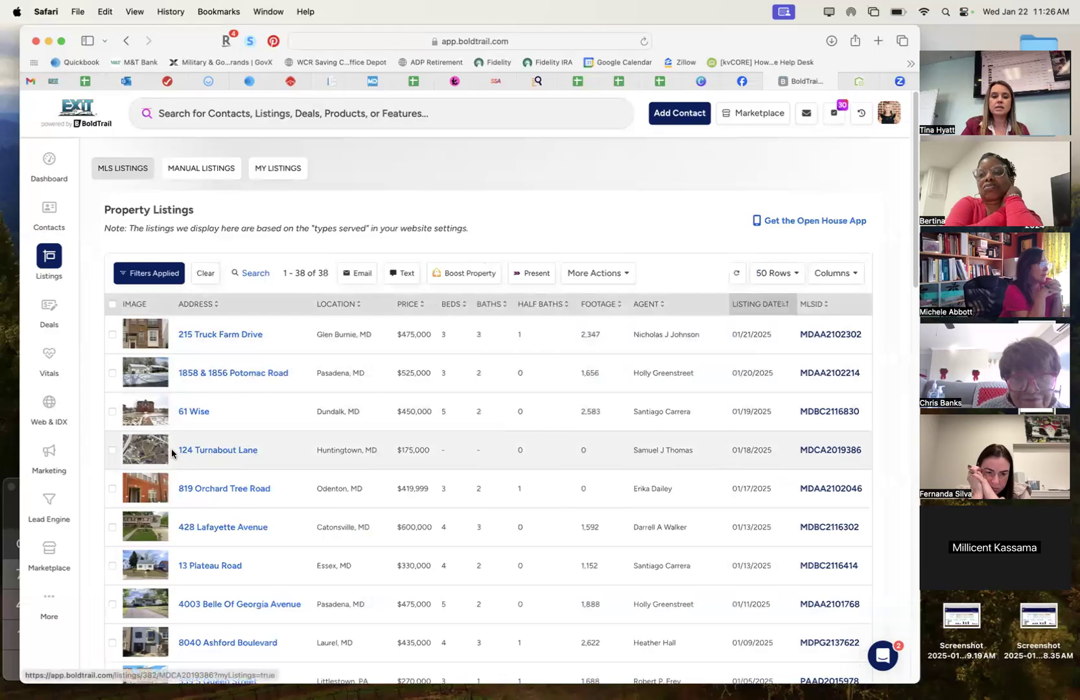
click(211, 337)
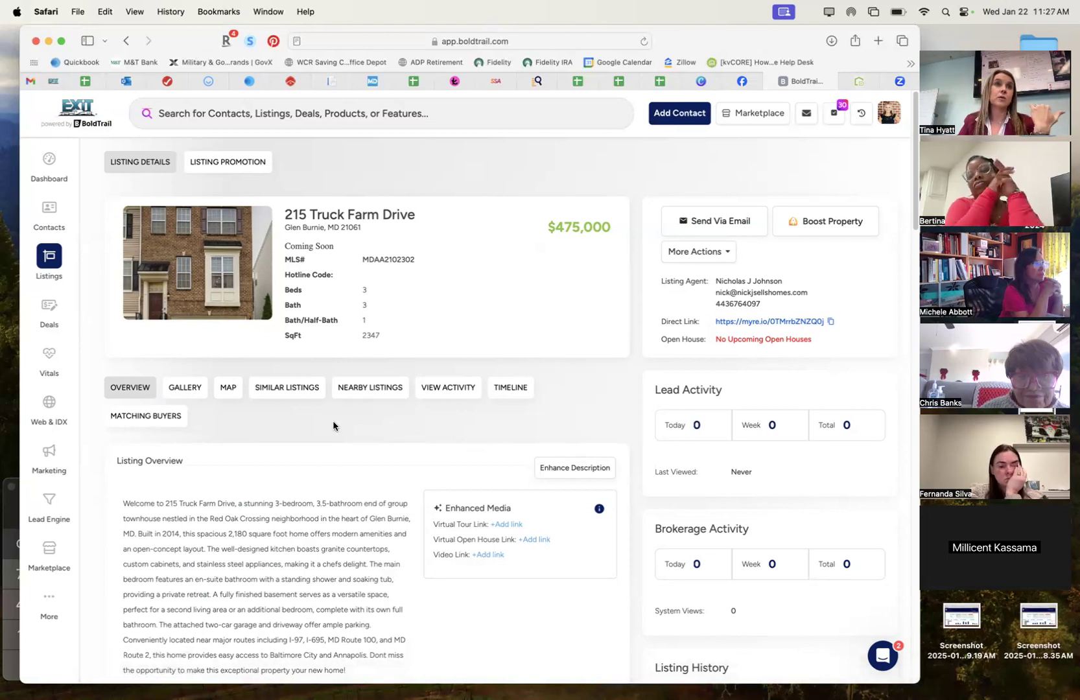
click(551, 472)
scroll(263, 555, down, 10)
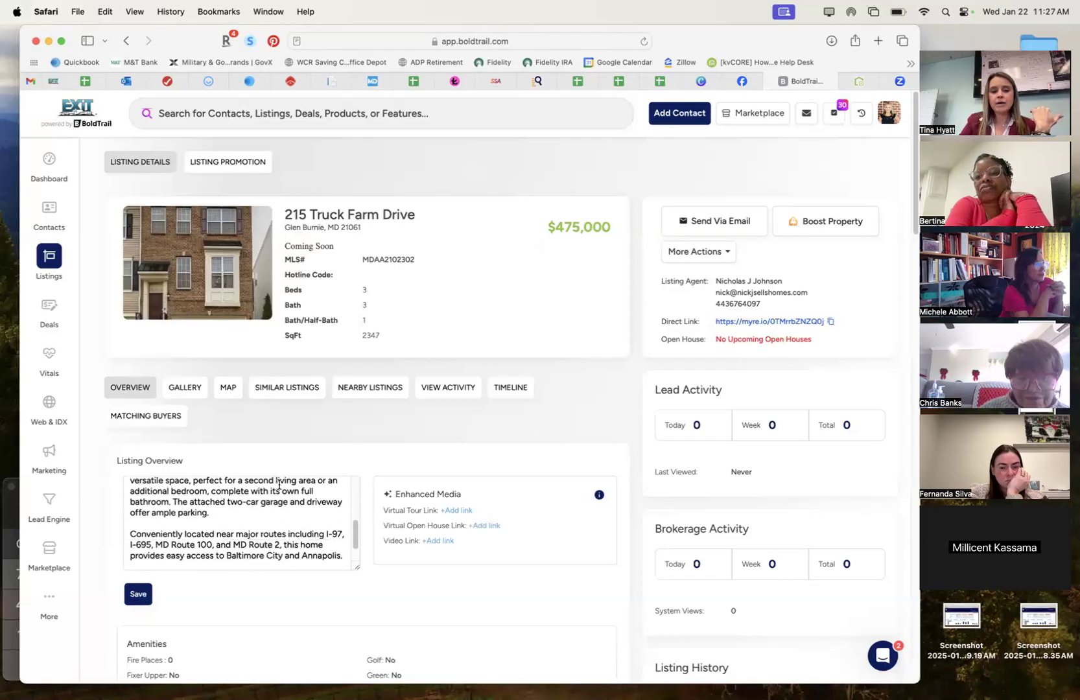
click(263, 555)
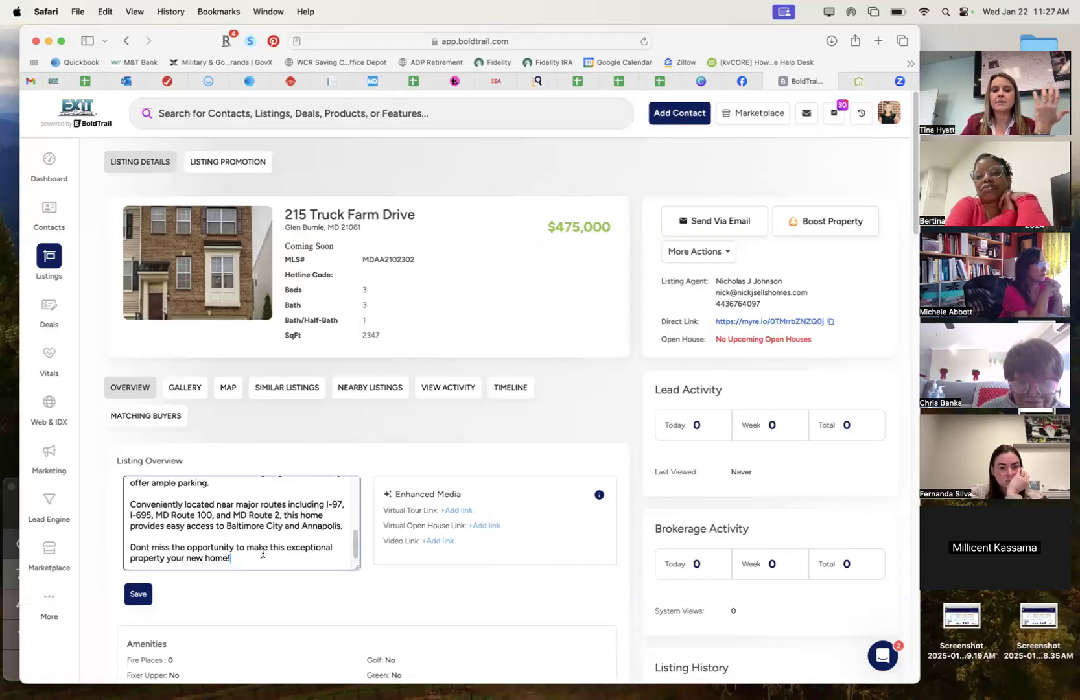
scroll(262, 555, up, 3)
scroll(263, 558, down, 3)
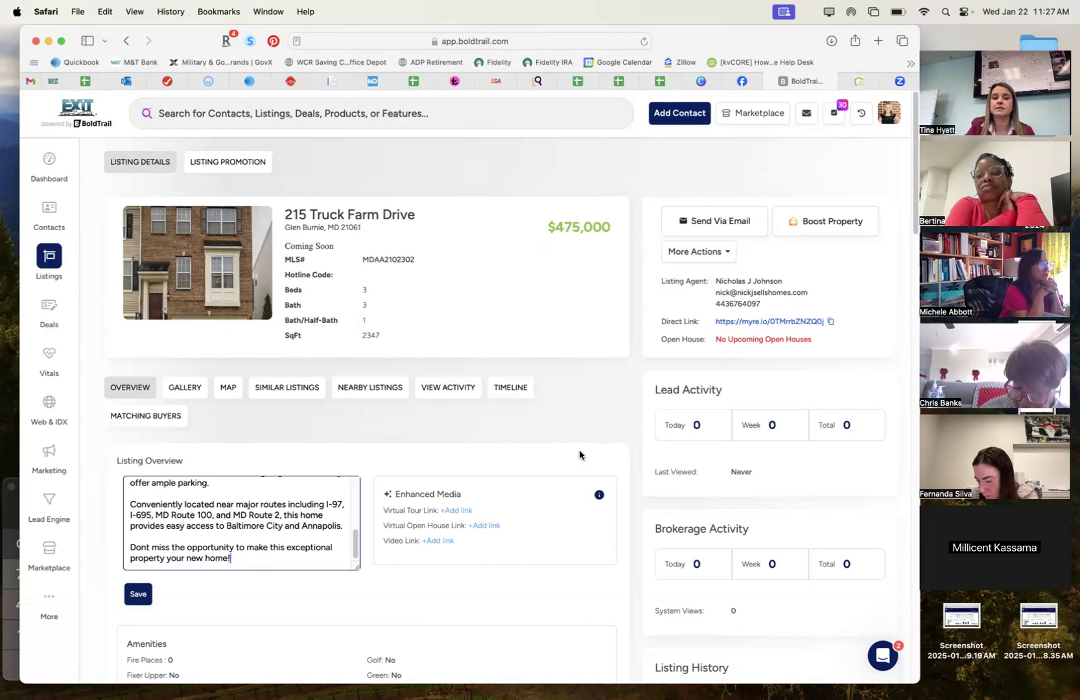
click(139, 593)
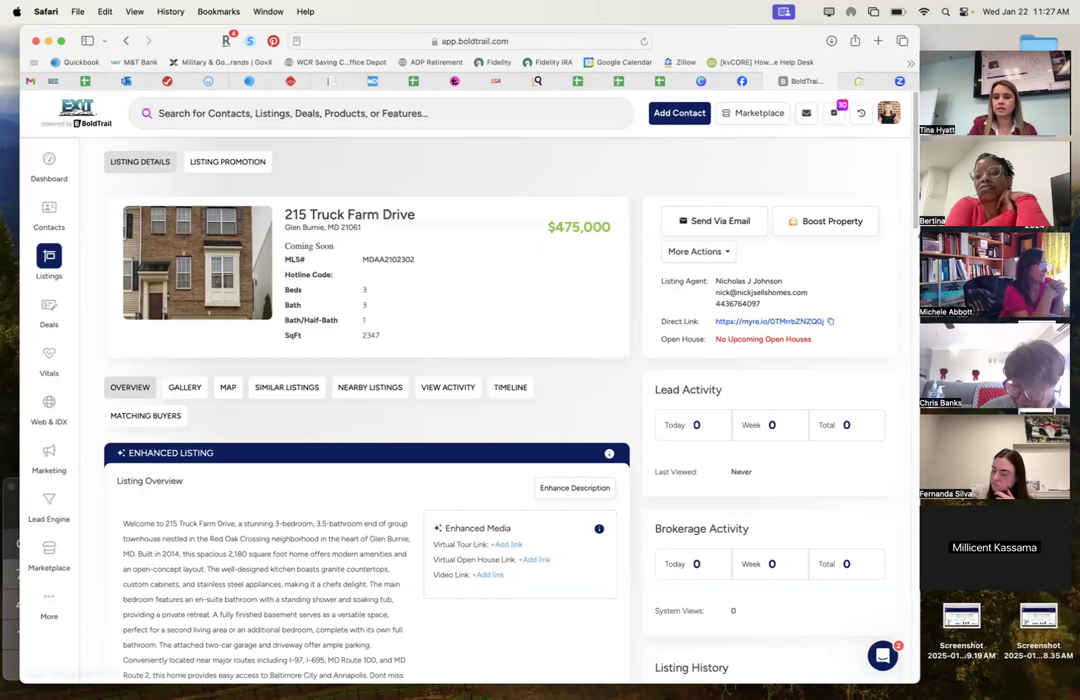
View the listing on the map, then browse its 44 matching buyers.
scroll(911, 317, down, 12)
scroll(896, 380, down, 15)
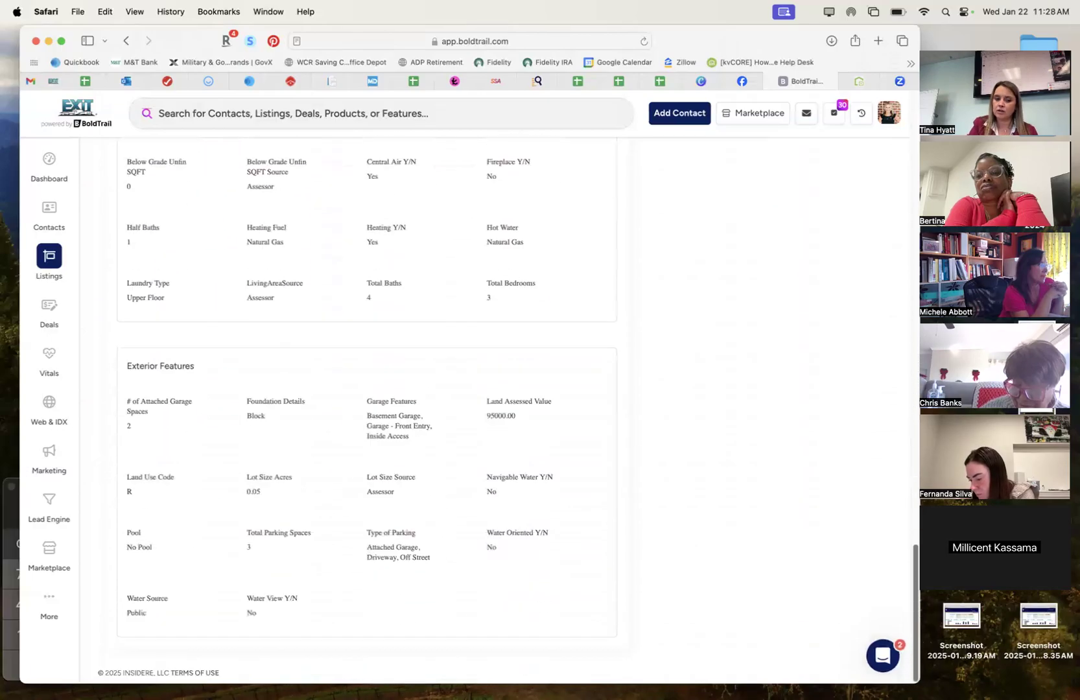
scroll(632, 413, up, 20)
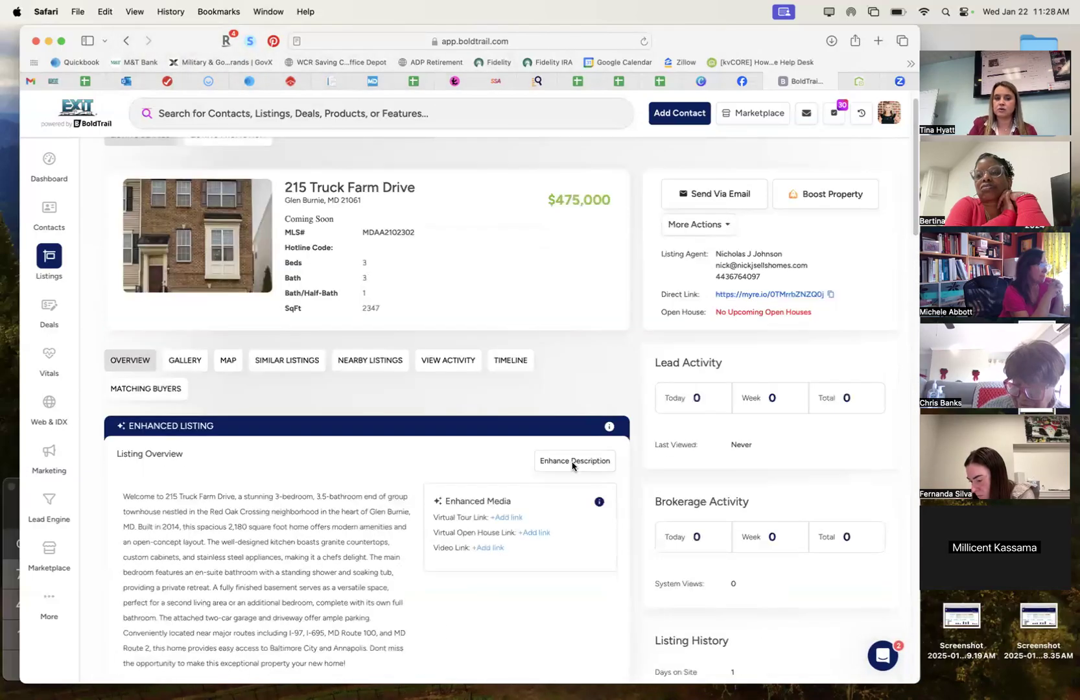
click(230, 360)
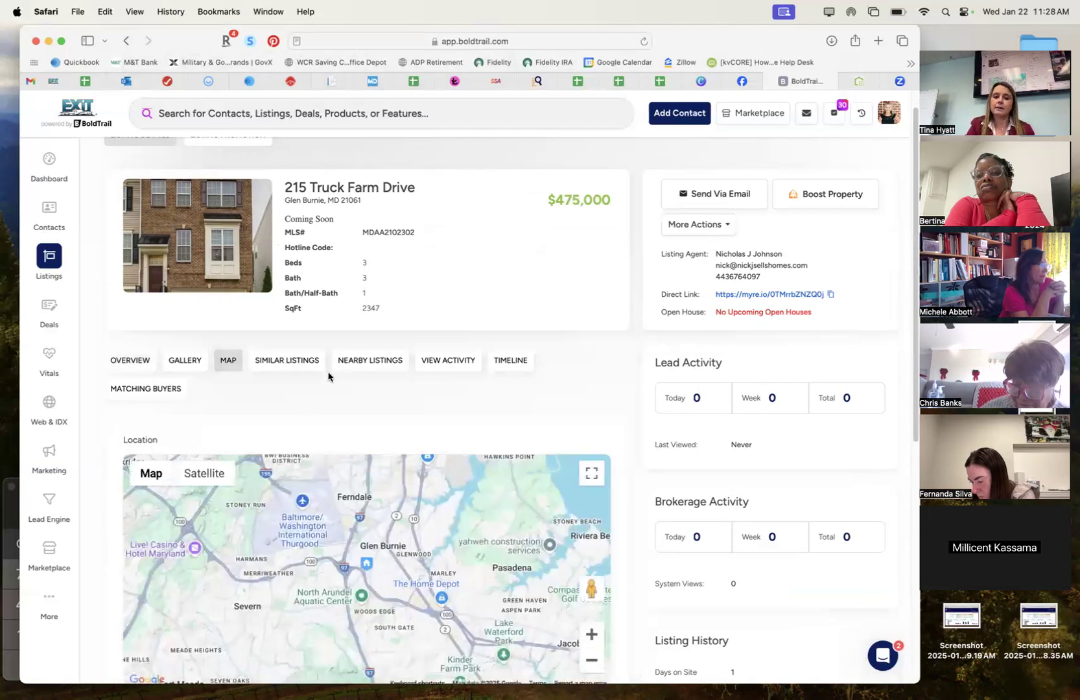
click(163, 393)
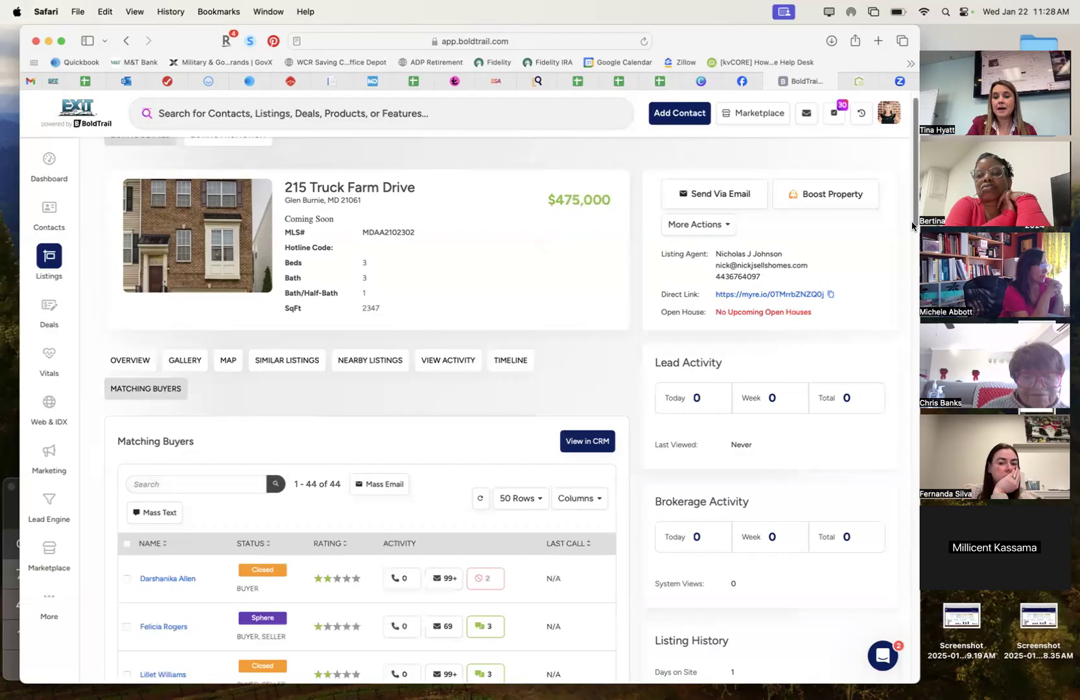
mouse_move(911, 221)
mouse_down()
mouse_move(915, 327)
mouse_move(915, 234)
mouse_up()
scroll(496, 409, down, 1)
scroll(496, 410, up, 2)
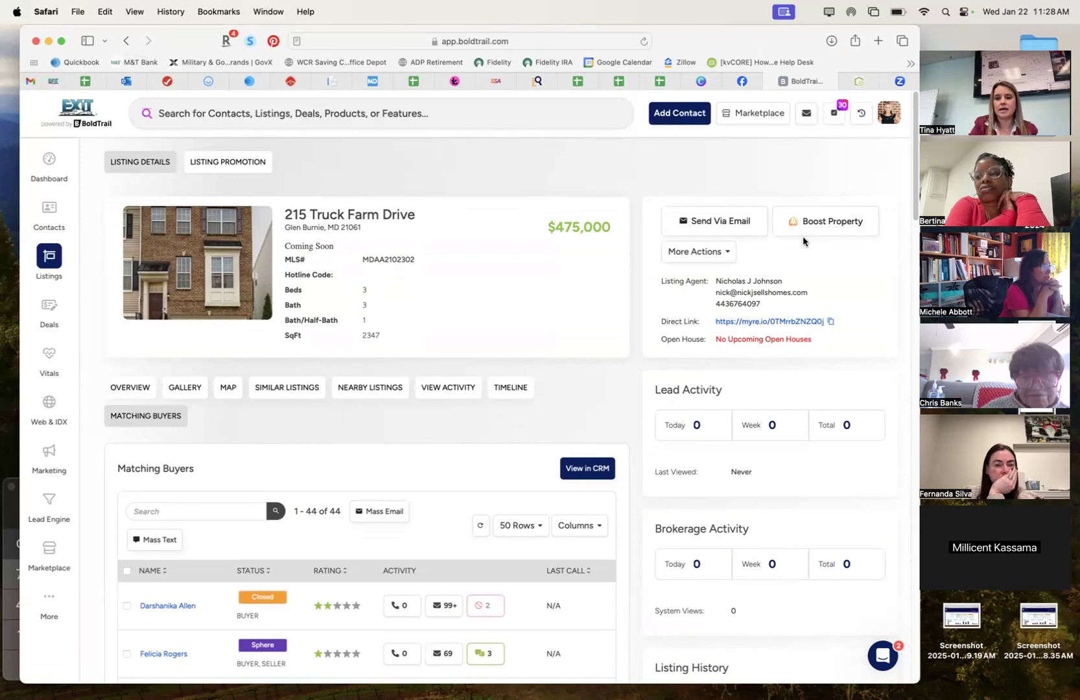
Check the listing's More Actions menu, then switch to its Listing Promotion page.
mouse_move(910, 196)
mouse_down()
mouse_move(906, 604)
mouse_move(906, 208)
mouse_up()
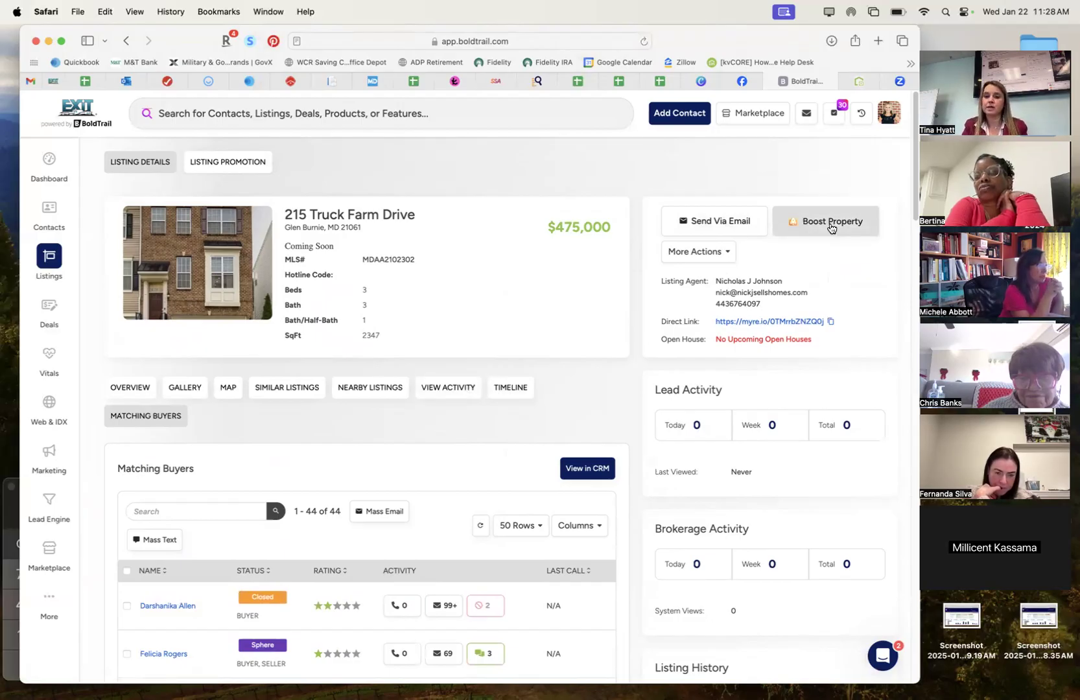
click(720, 254)
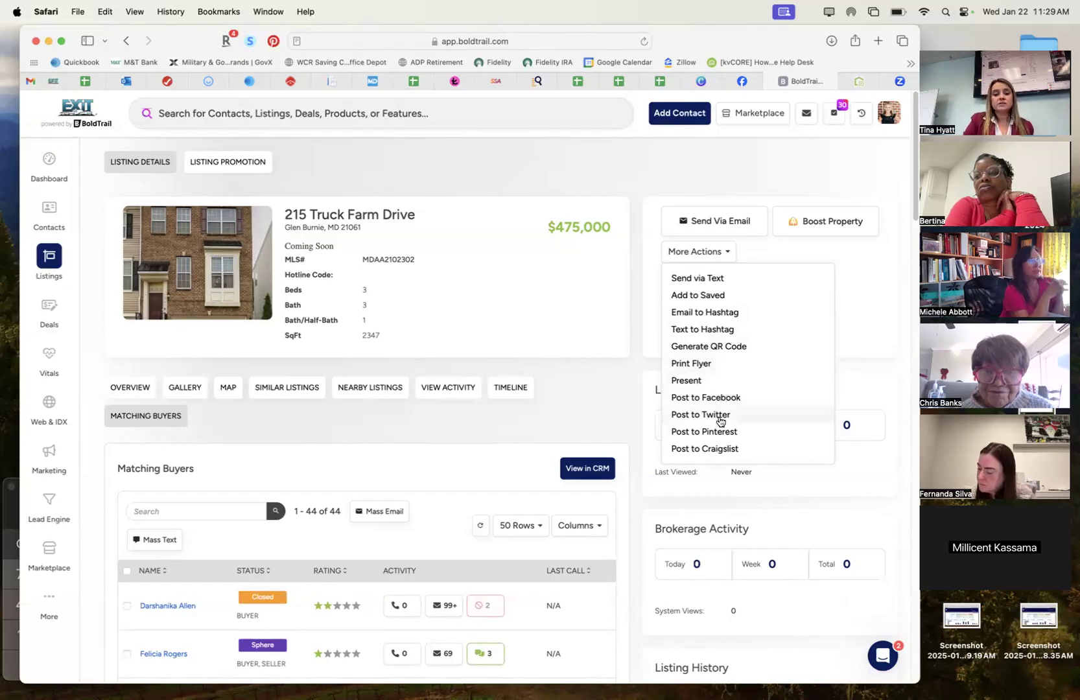
click(631, 411)
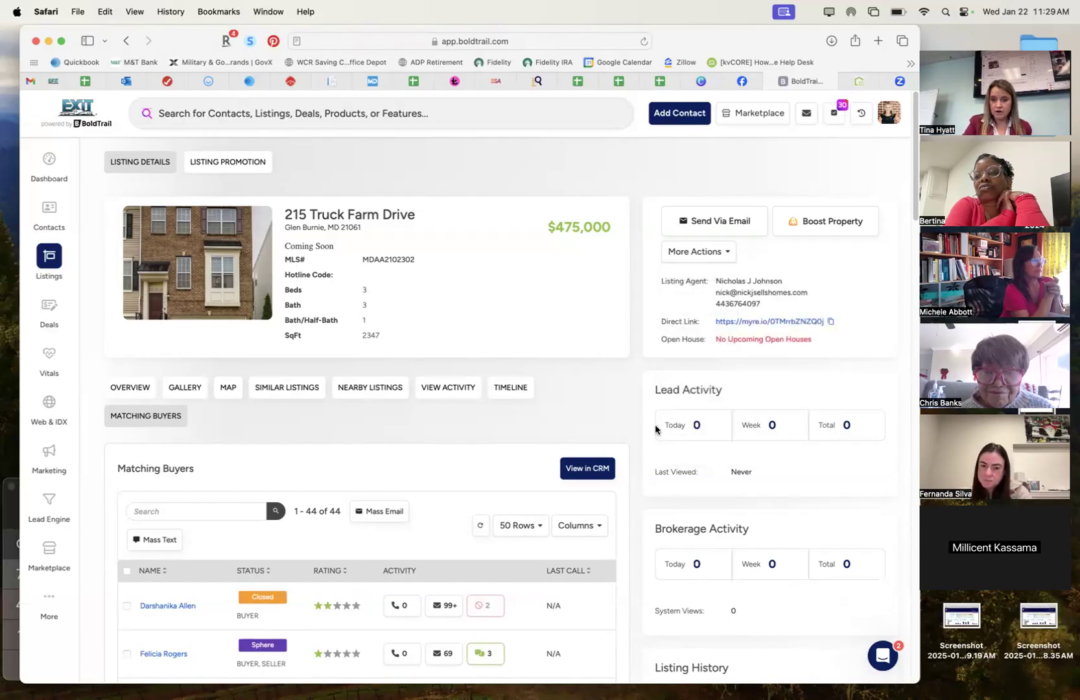
drag(915, 204, 897, 150)
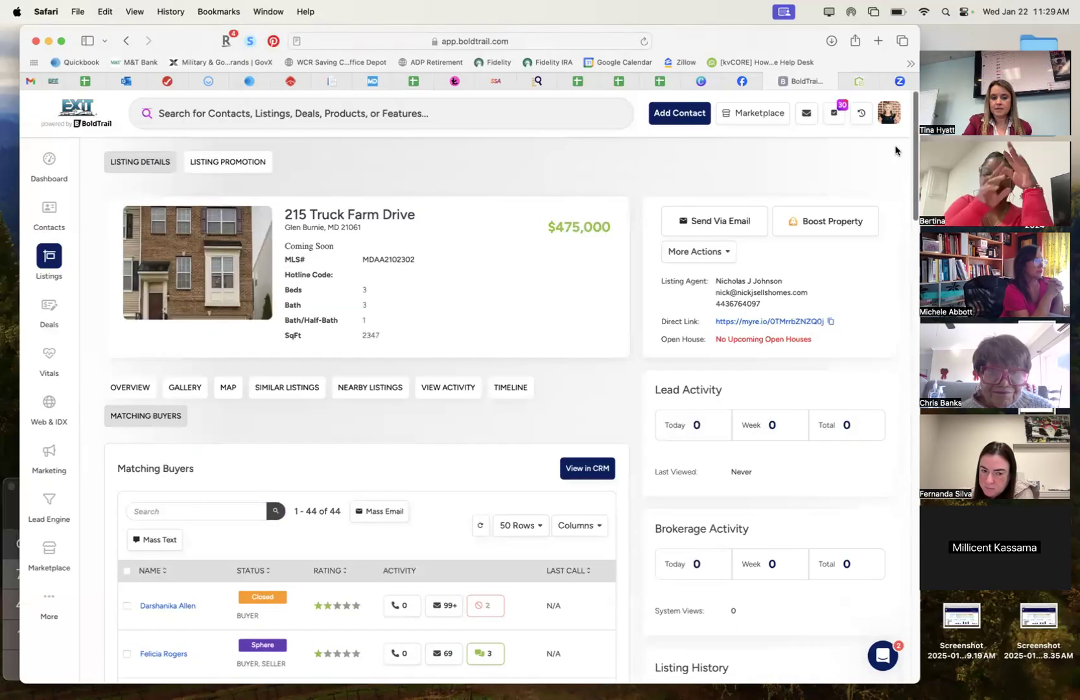
click(713, 251)
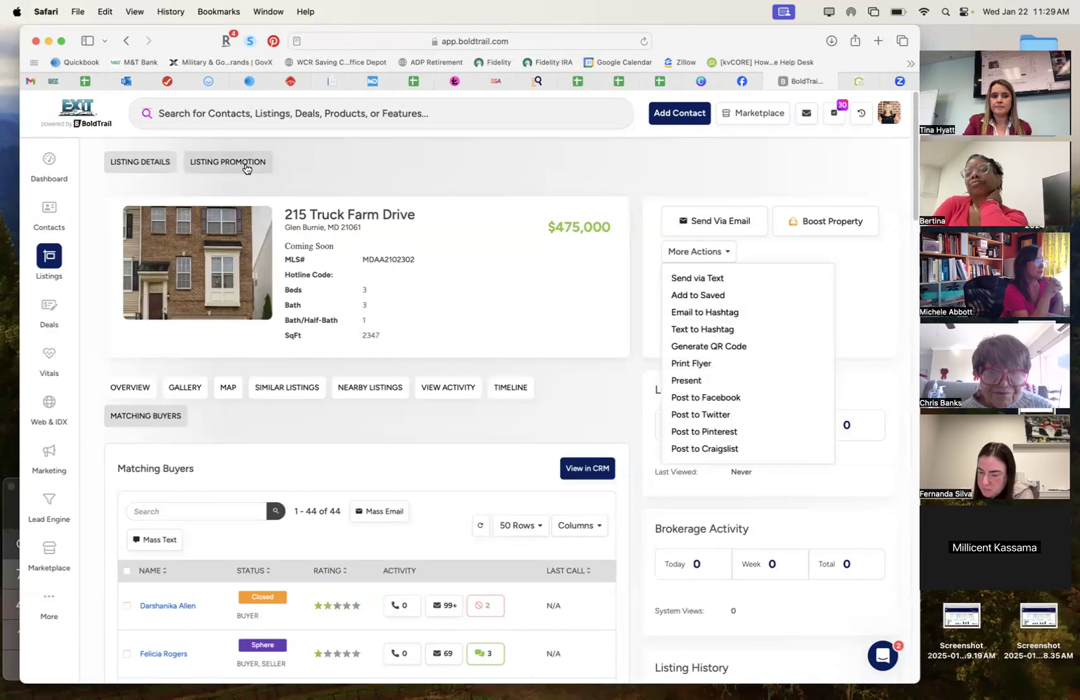
click(305, 155)
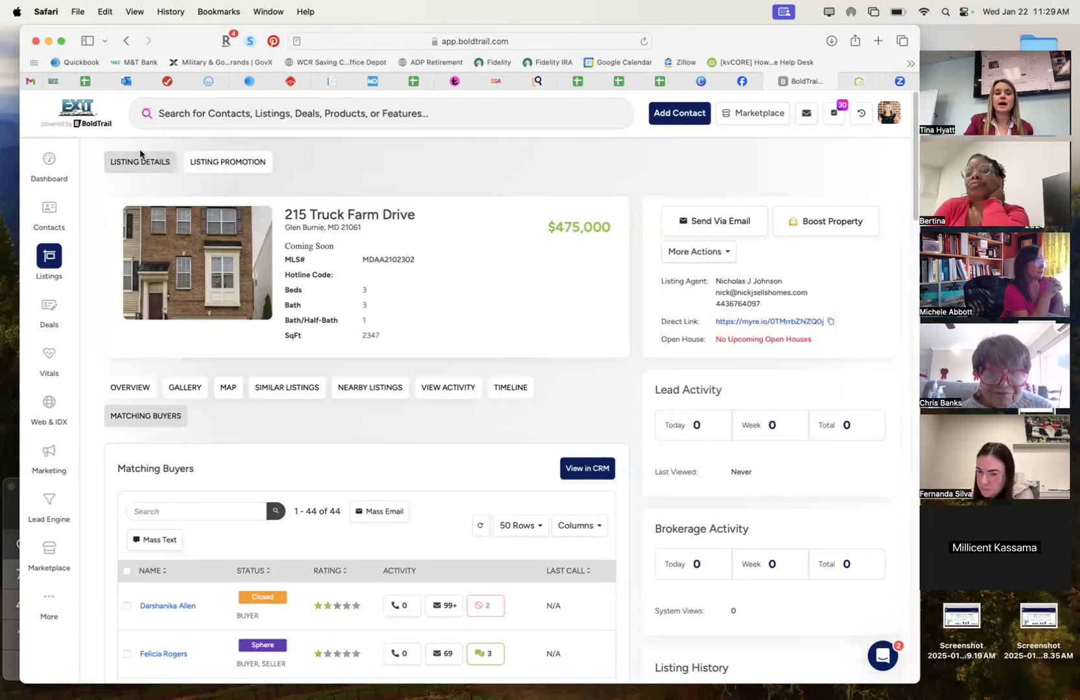
click(238, 168)
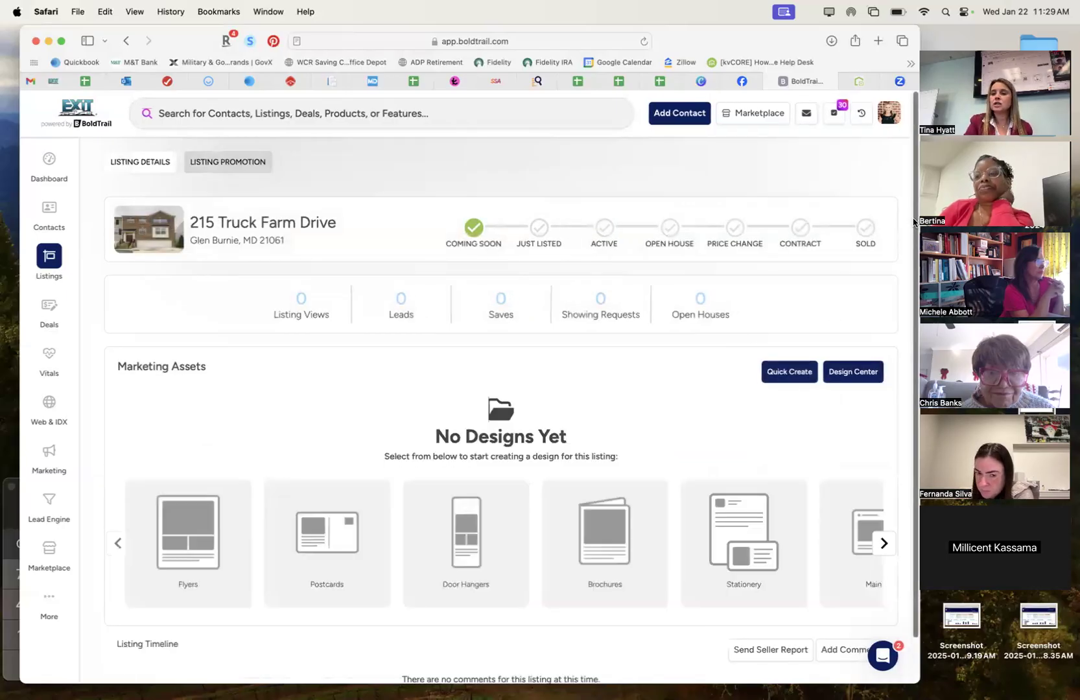
scroll(629, 591, down, 2)
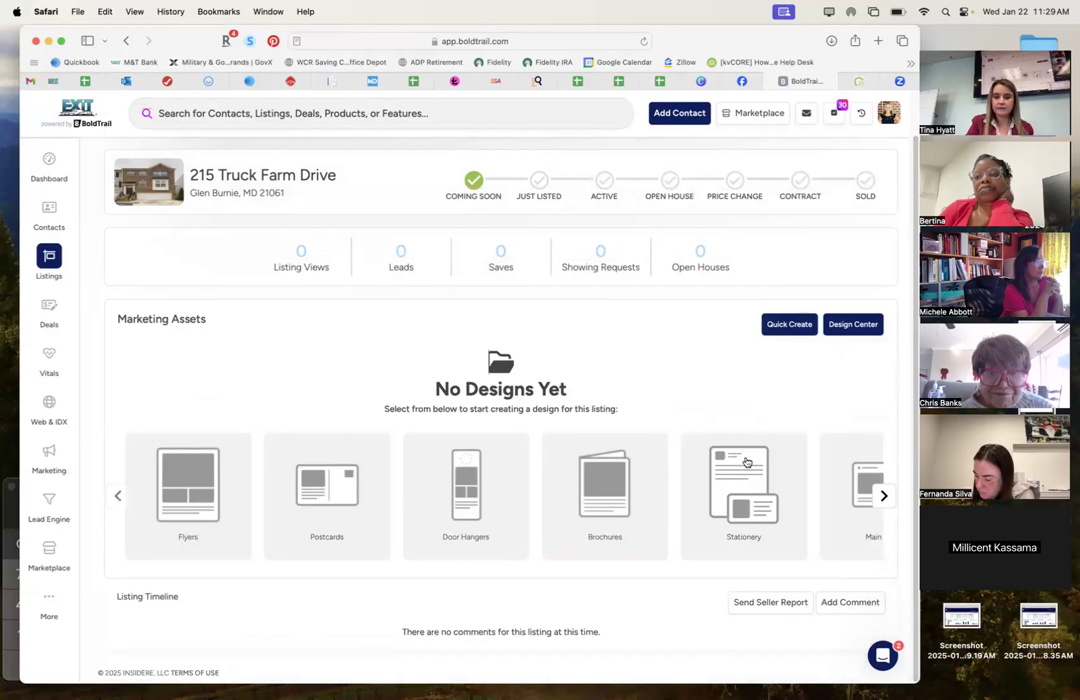
Quick Create Just Listed marketing assets from the New Listing Kit, then close the dialog.
click(777, 326)
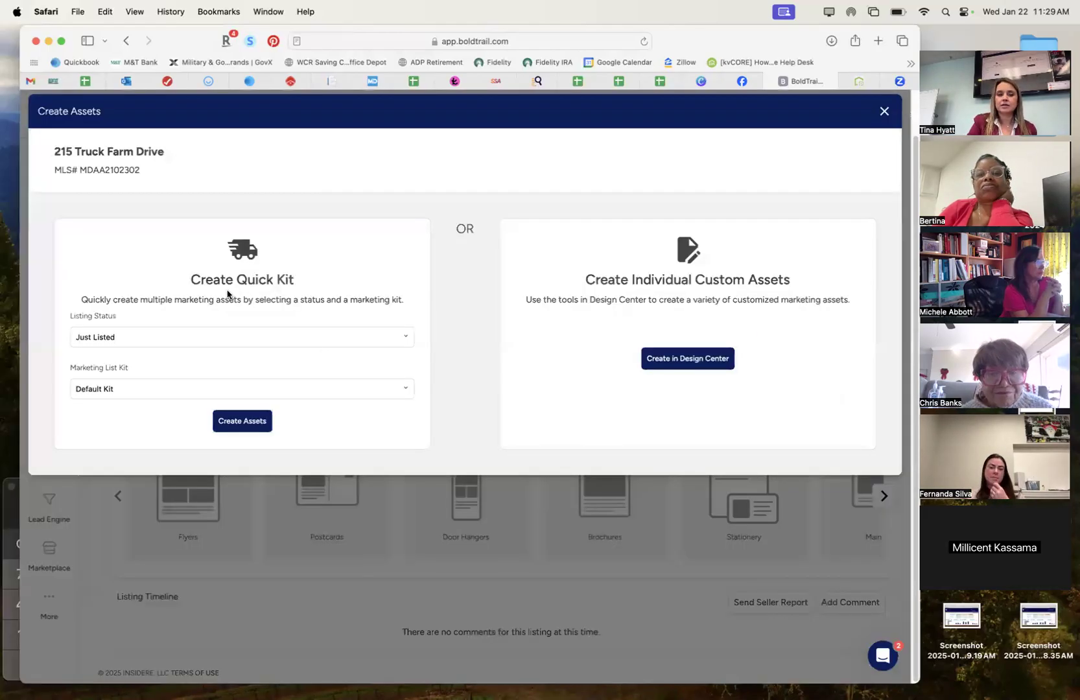
click(389, 337)
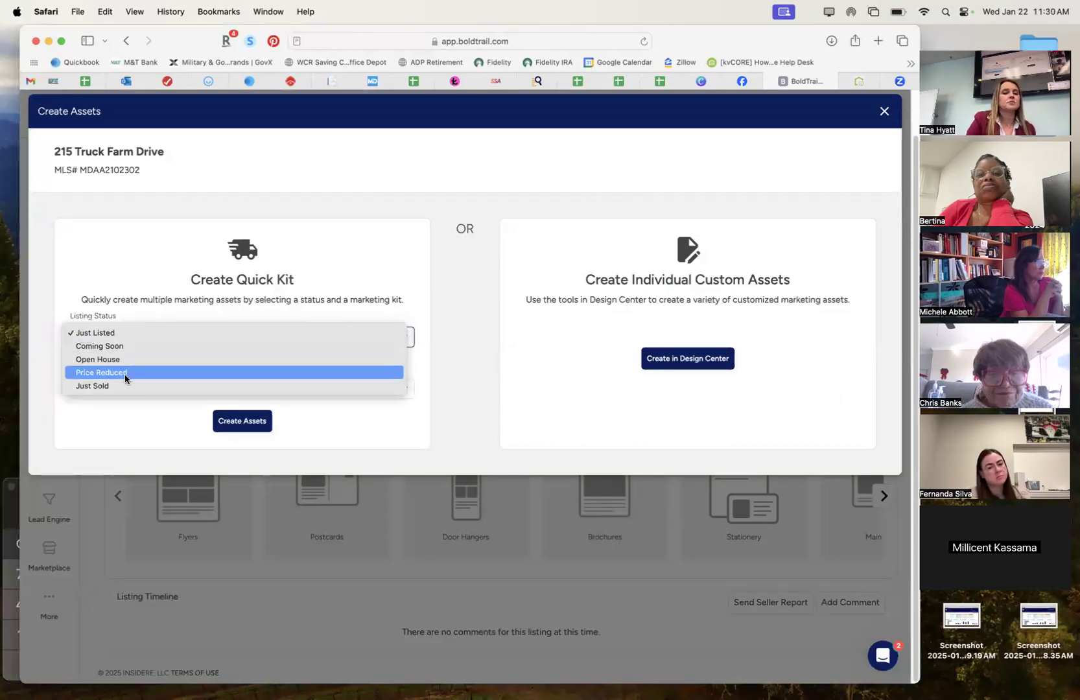
click(226, 284)
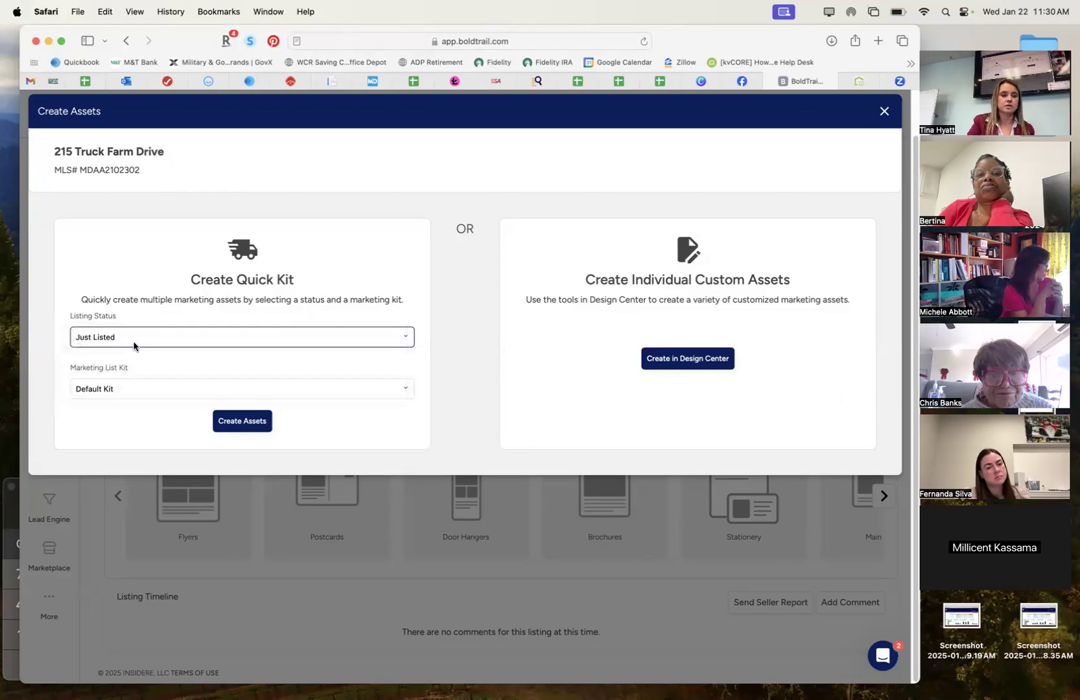
click(159, 388)
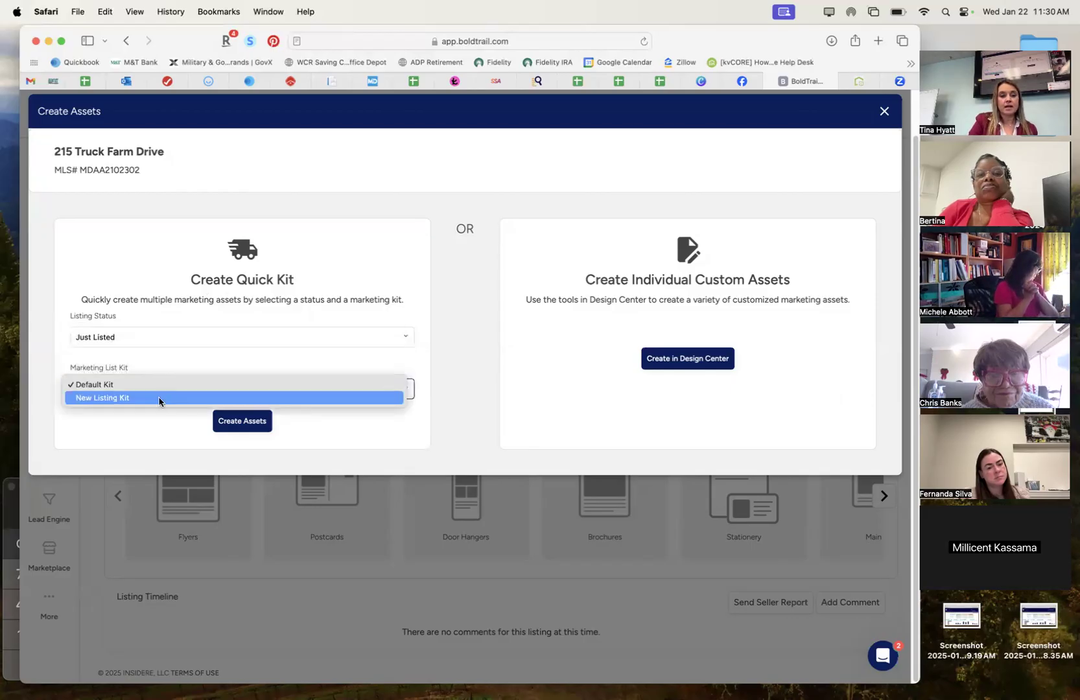
click(114, 397)
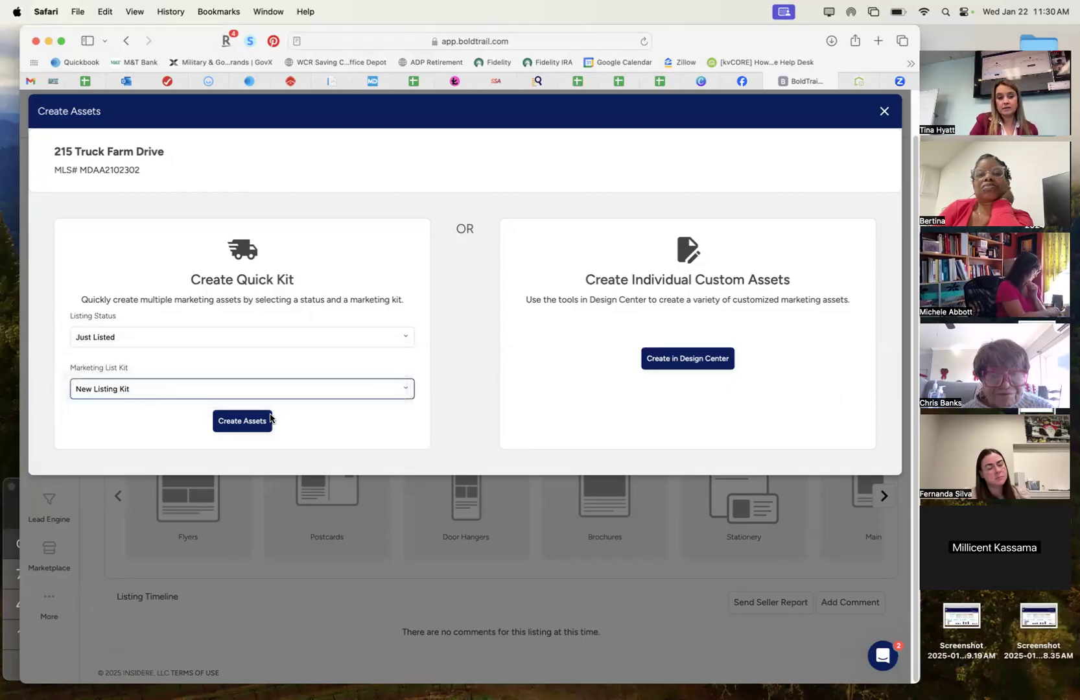
click(271, 420)
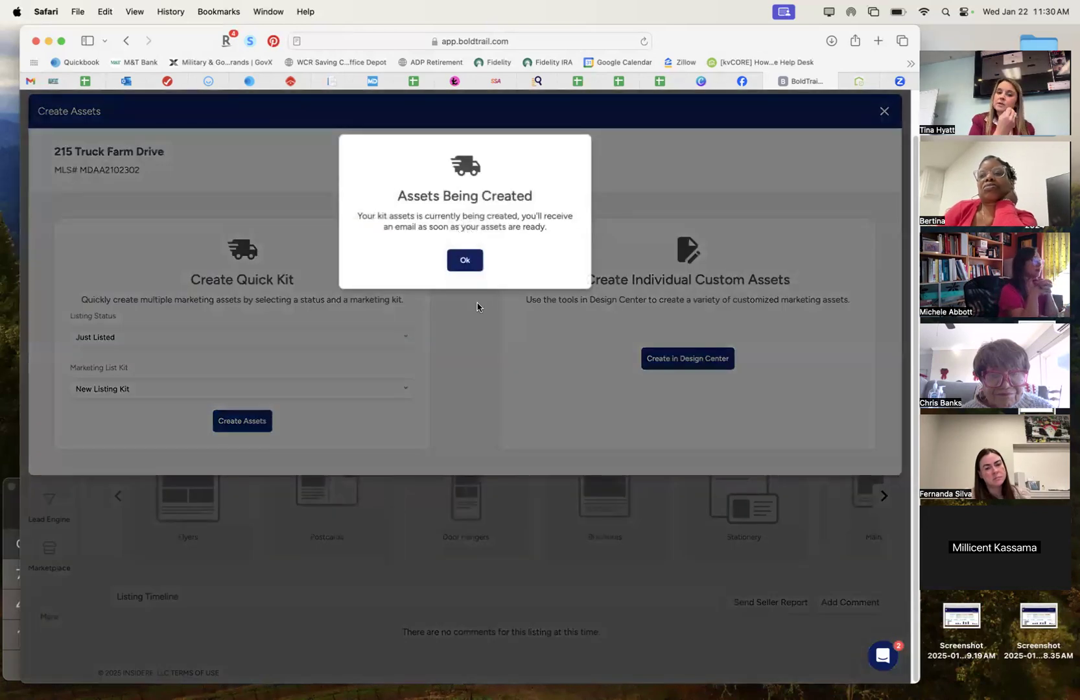
click(465, 259)
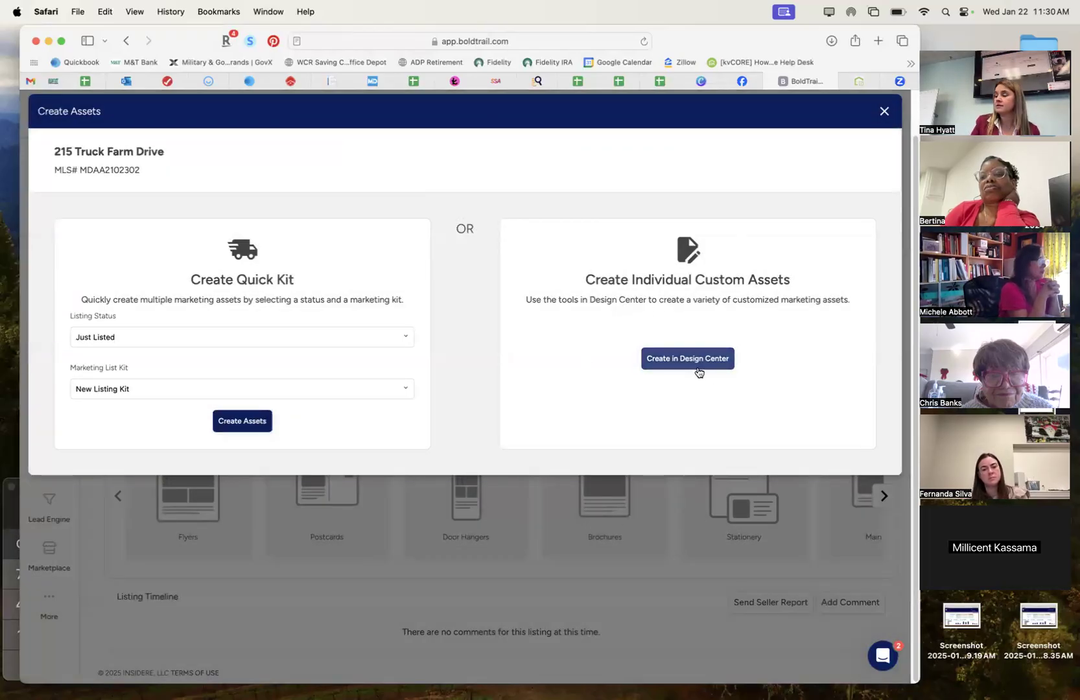
click(885, 112)
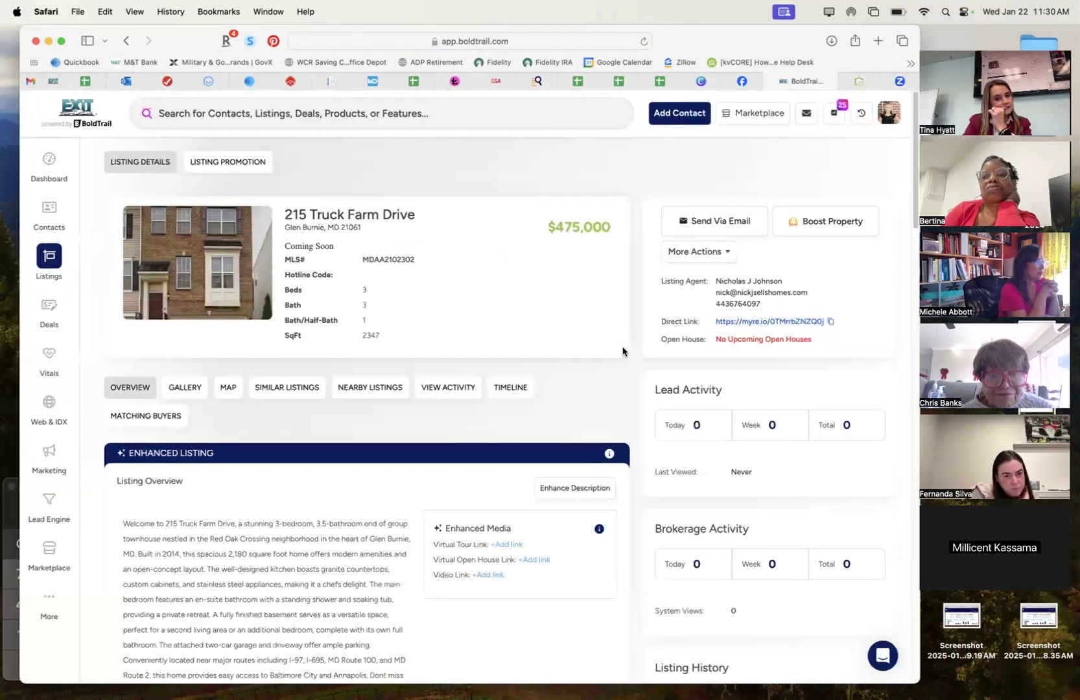
From Listing Promotion, browse the 30 flyer templates and pick Modern Dynamic.
click(249, 162)
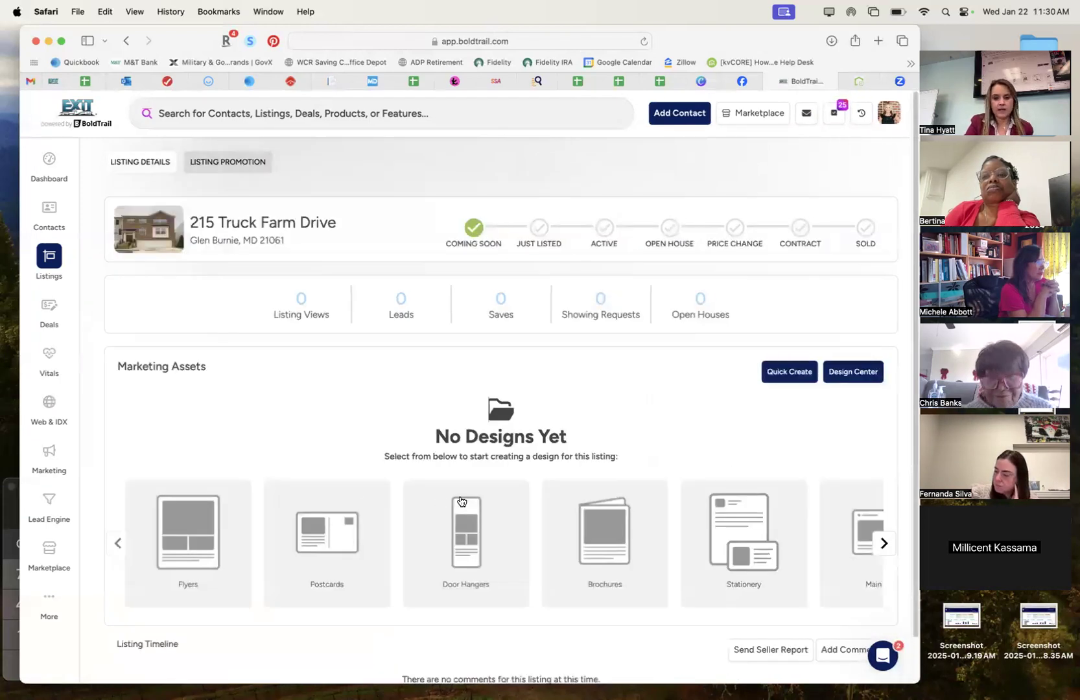
click(194, 519)
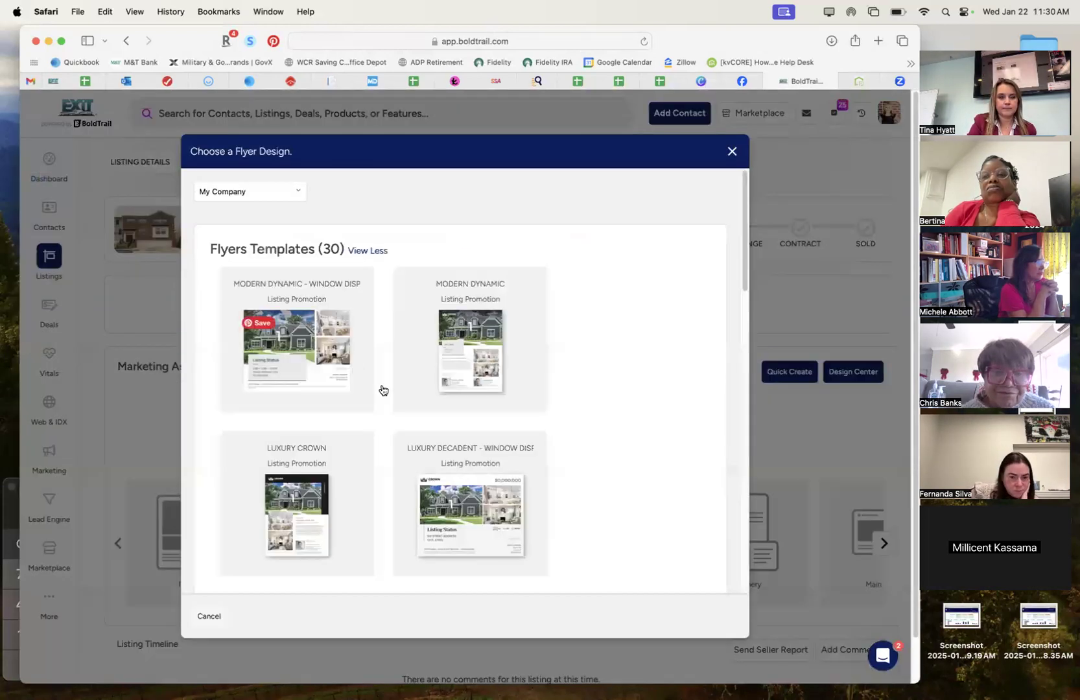
scroll(380, 422, down, 8)
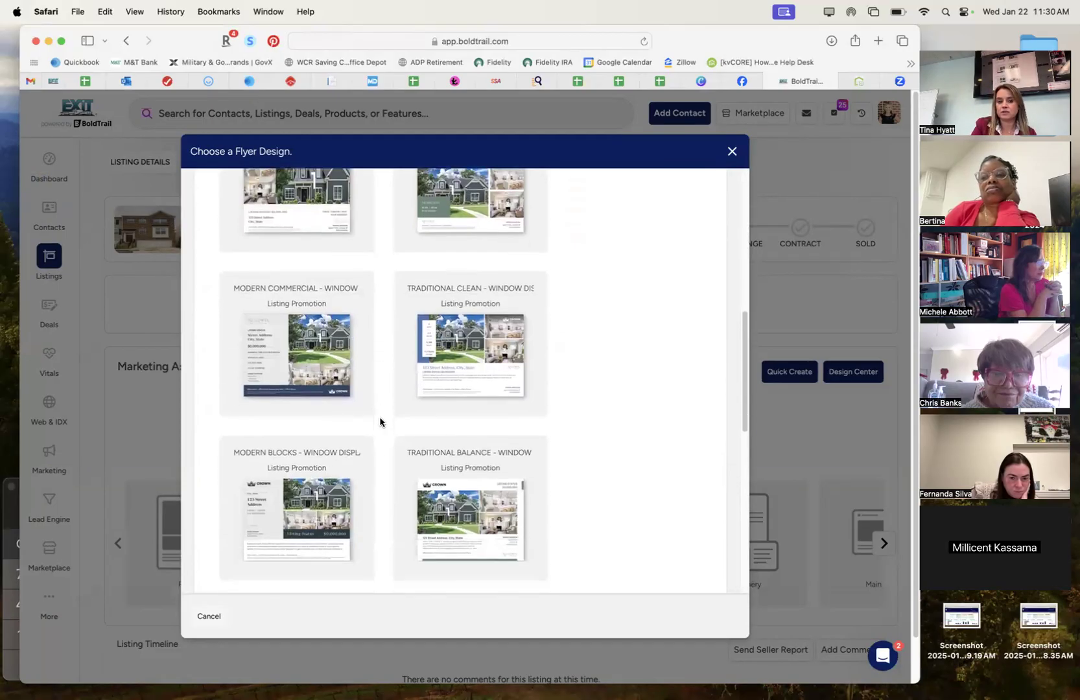
scroll(379, 422, up, 8)
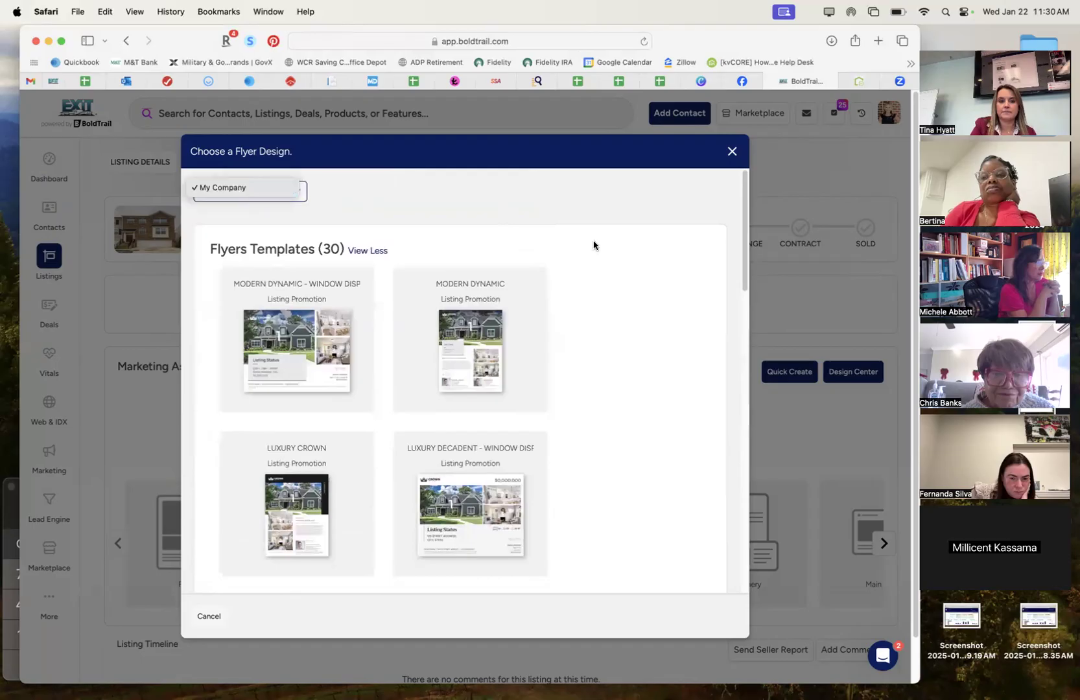
click(208, 616)
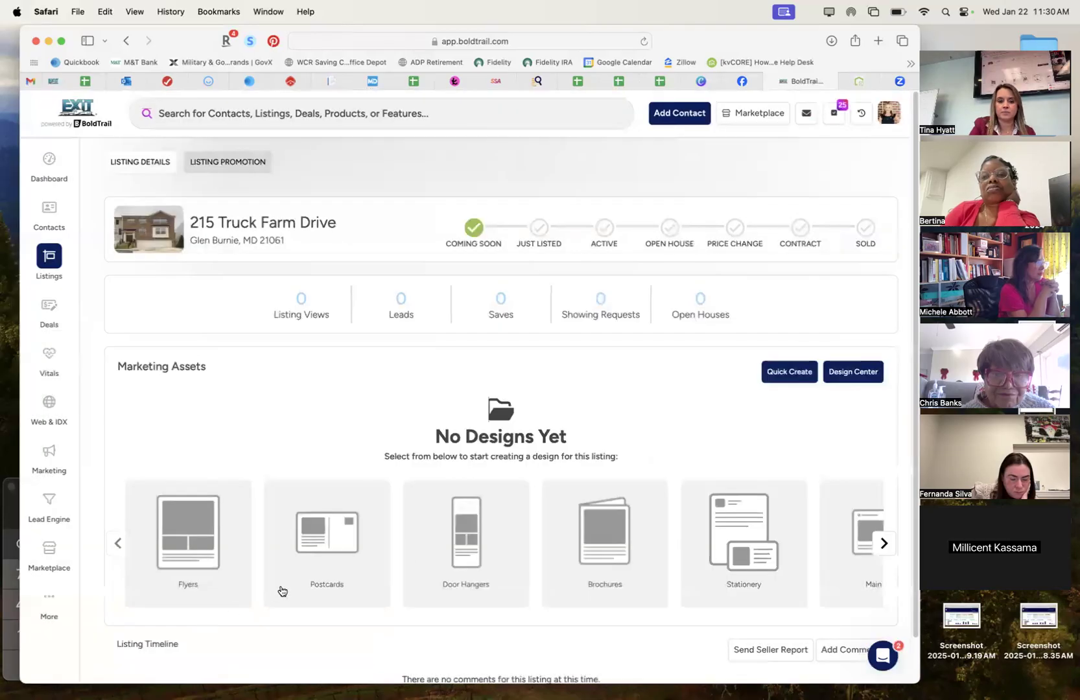
click(219, 542)
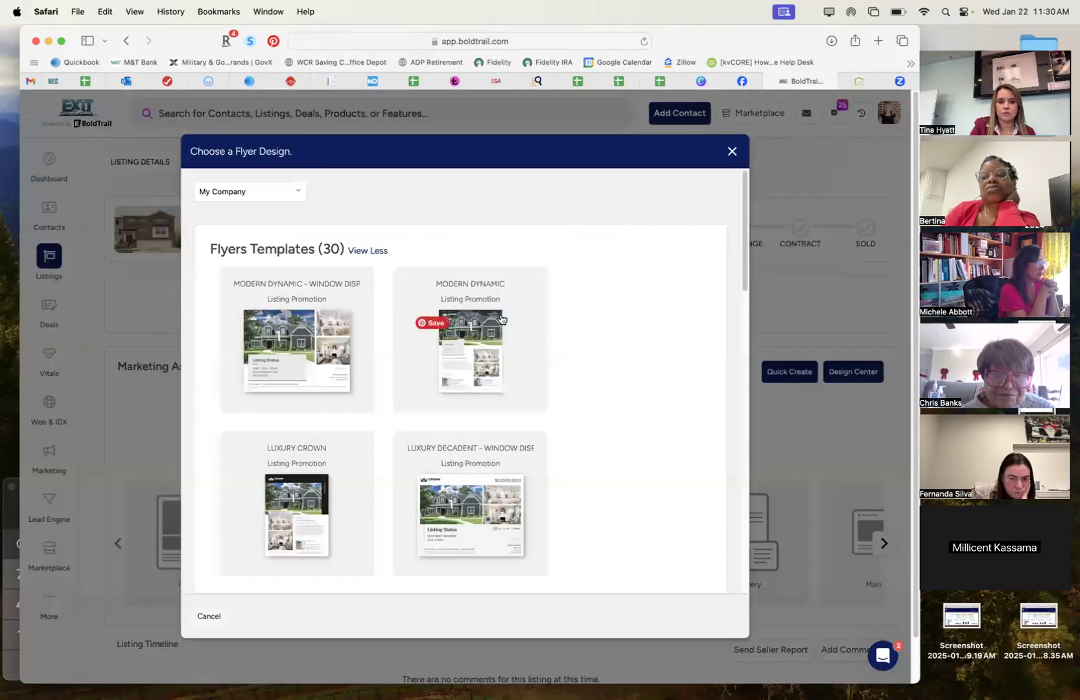
click(498, 319)
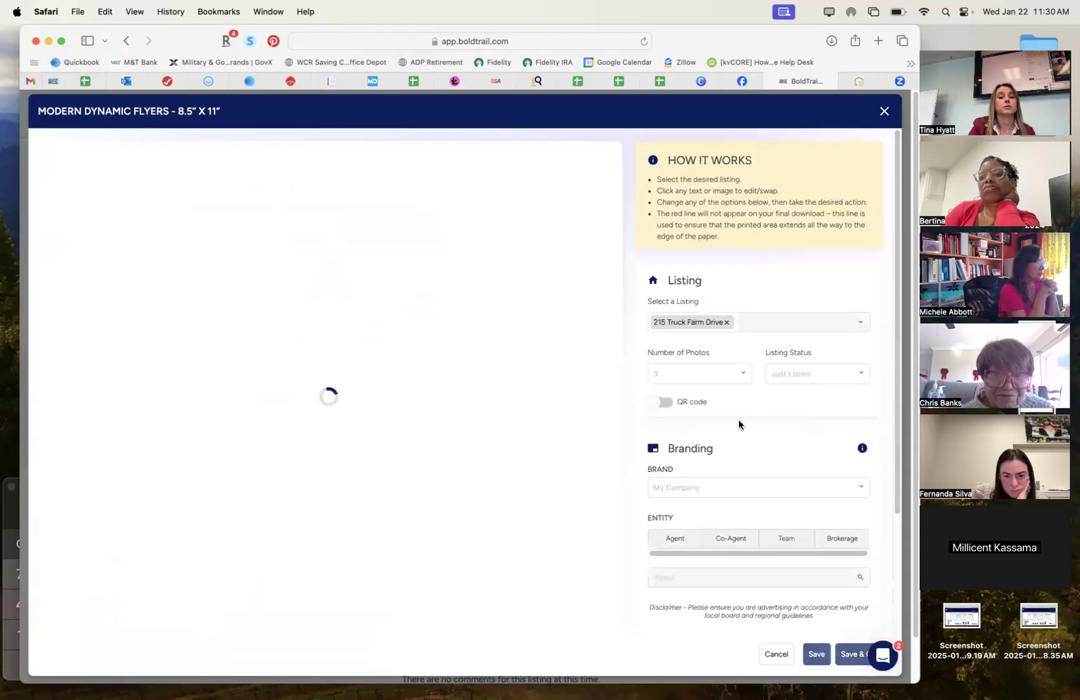
scroll(804, 335, down, 4)
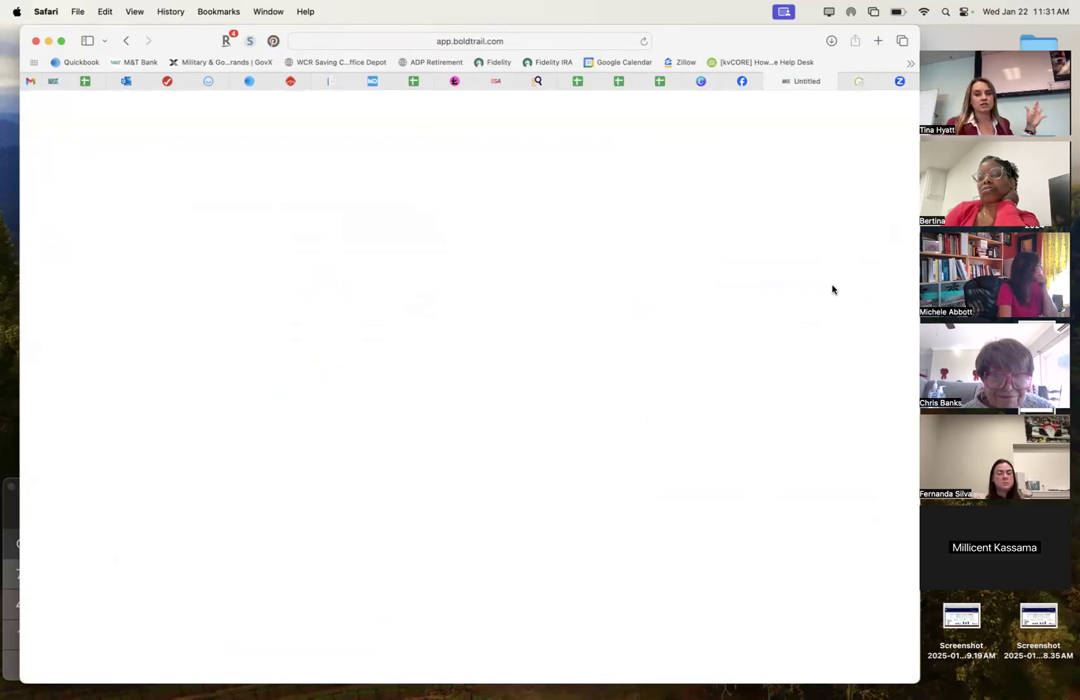
click(133, 42)
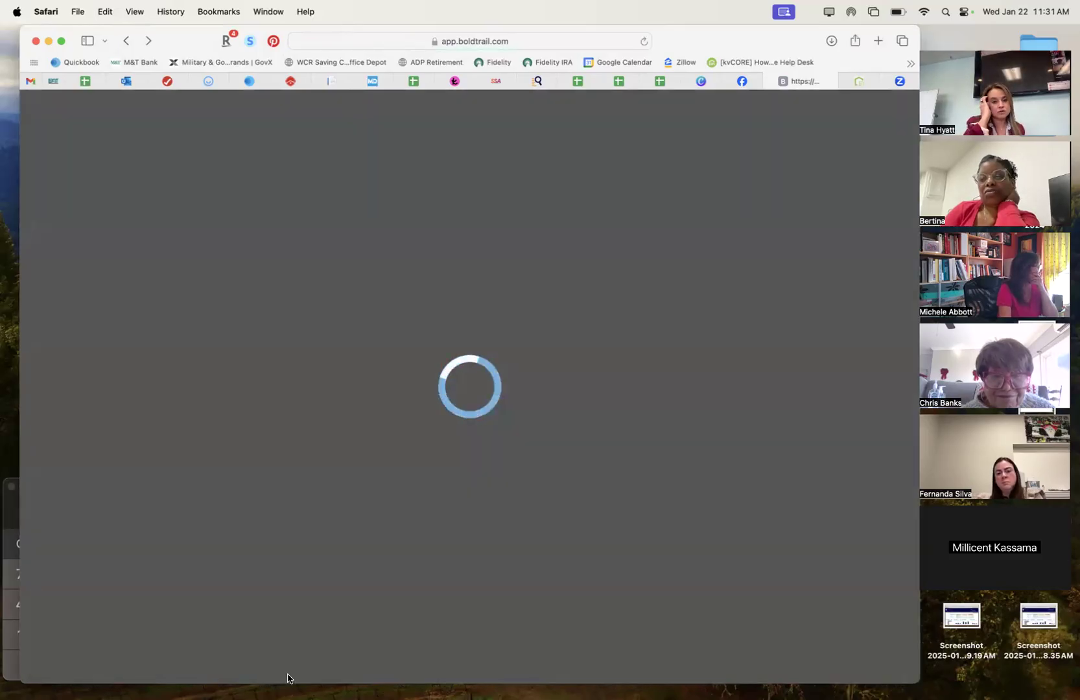
mouse_move(274, 677)
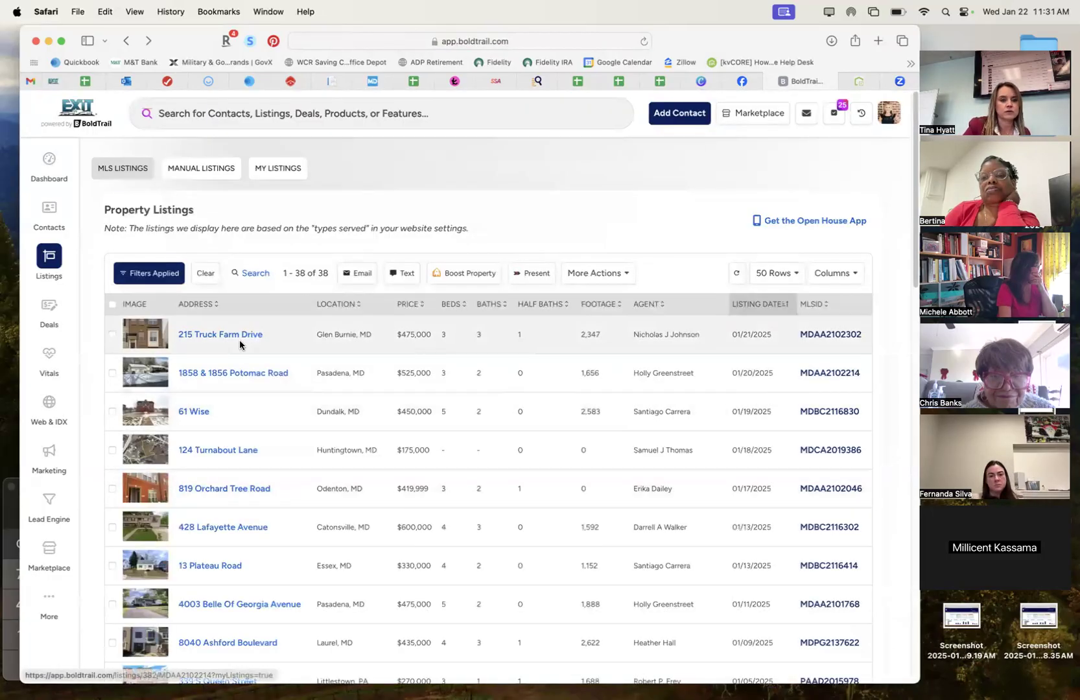
click(235, 335)
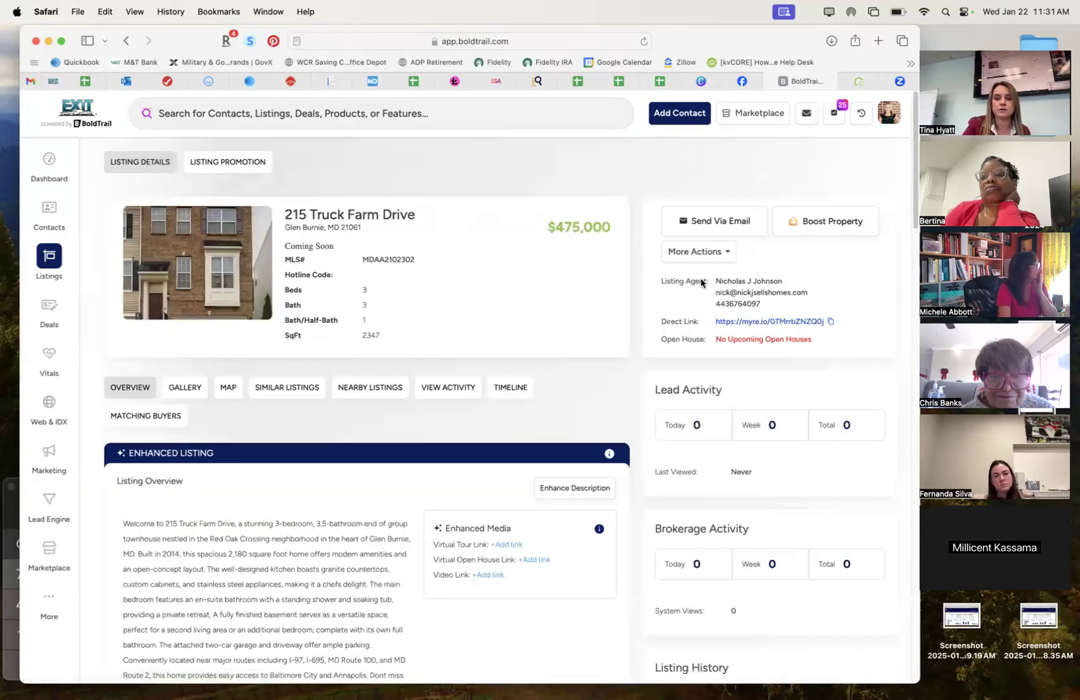
click(220, 164)
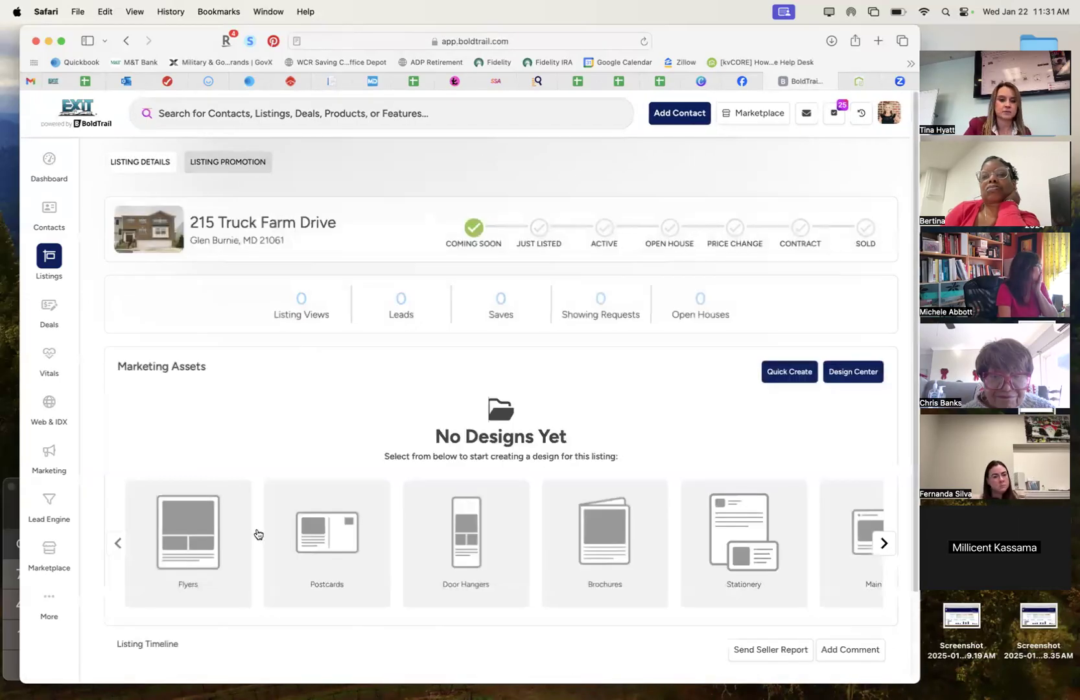
click(211, 528)
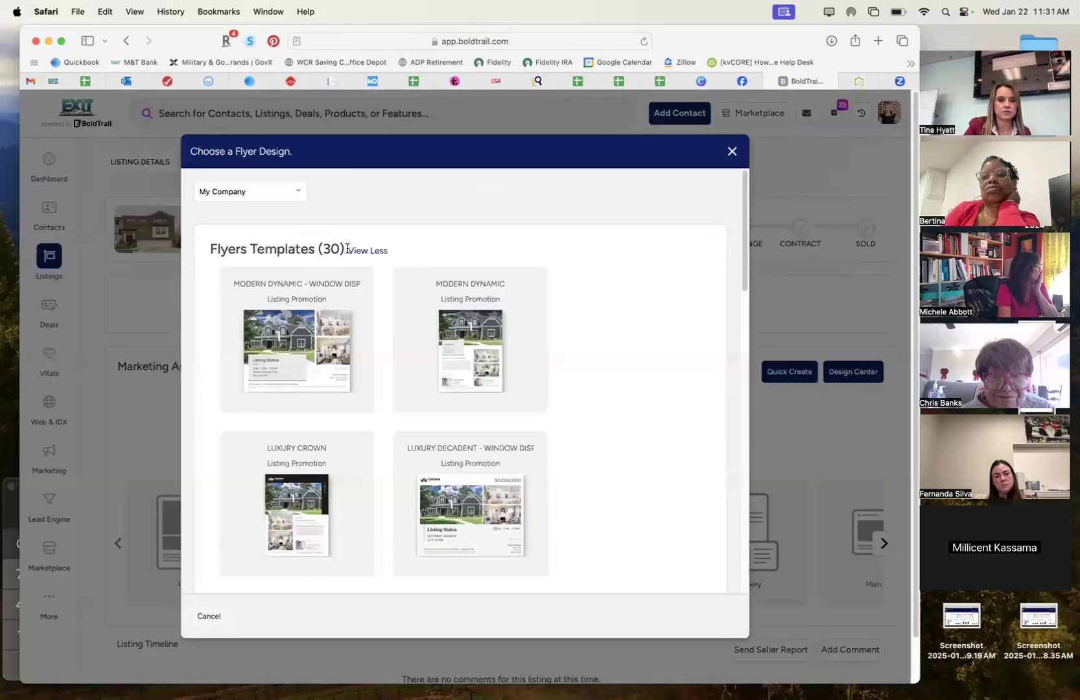
Open the Modern Dynamic flyer, add a QR code, then remove it again.
click(445, 320)
click(498, 312)
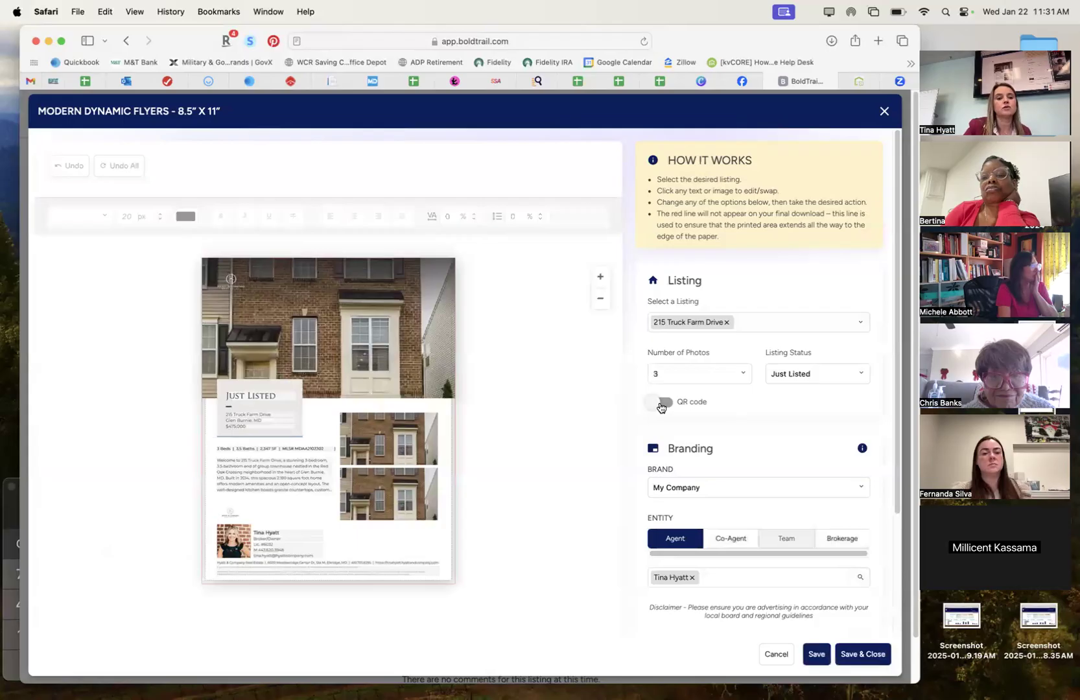
click(660, 402)
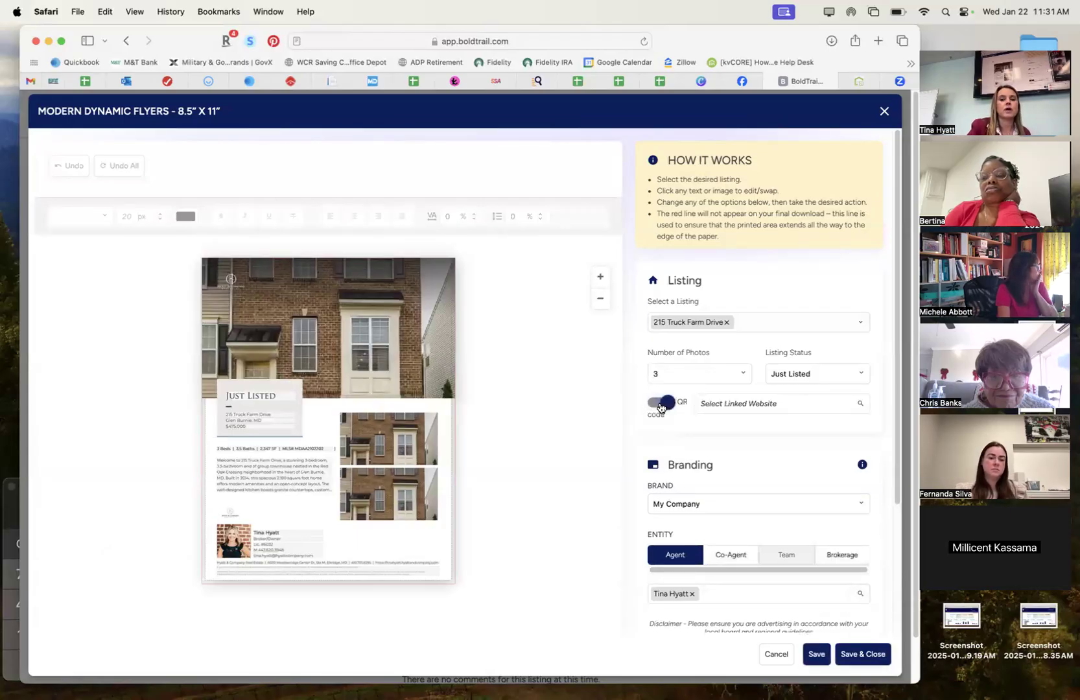
right_click(745, 405)
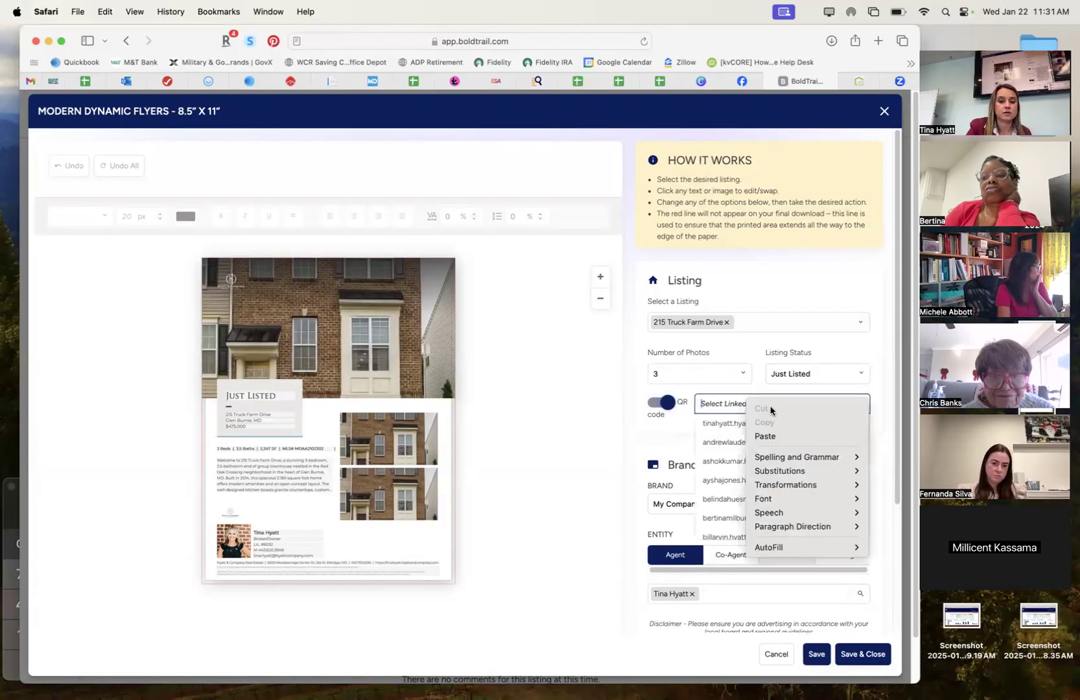
click(719, 389)
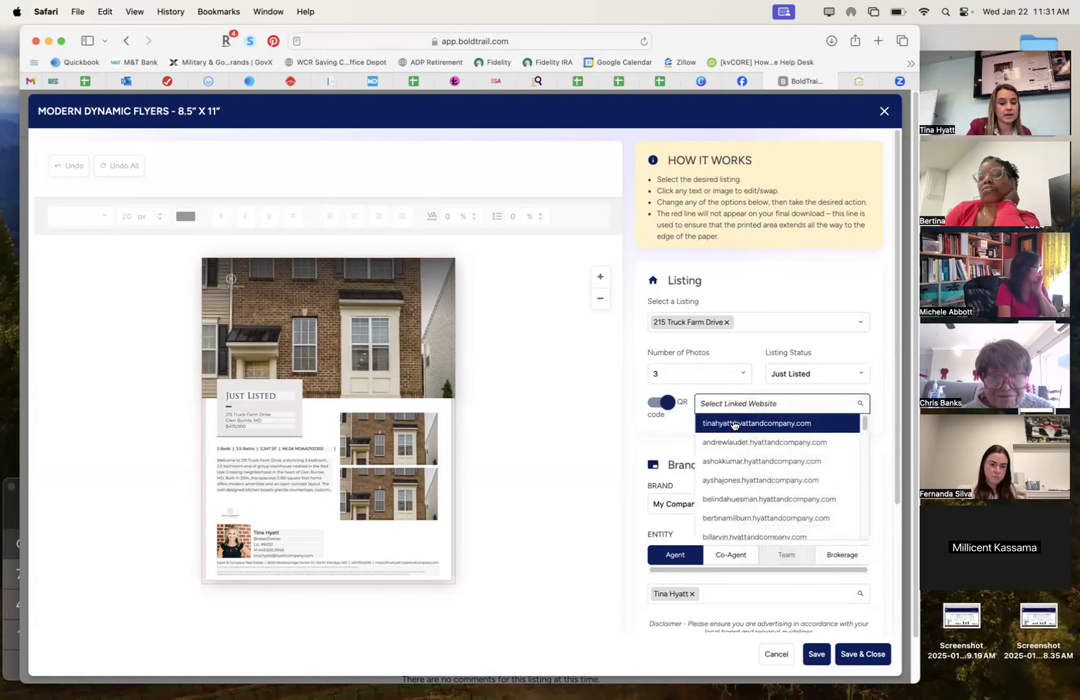
click(745, 392)
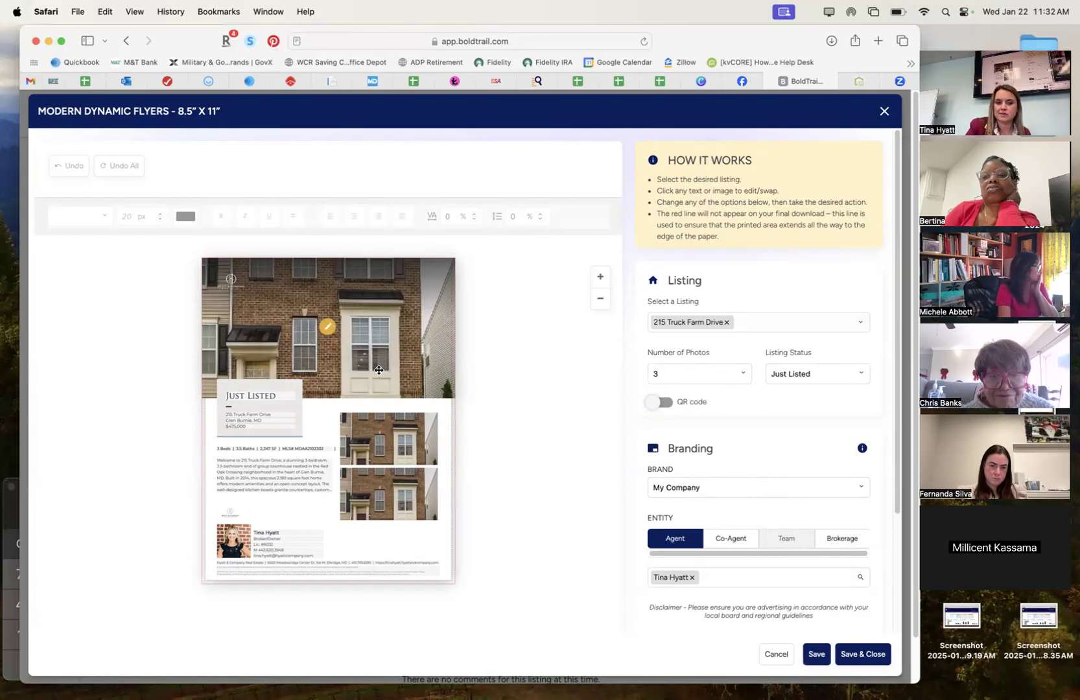
Start replacing the top flyer photo, cancel the picker, and close the flyer editor.
click(324, 325)
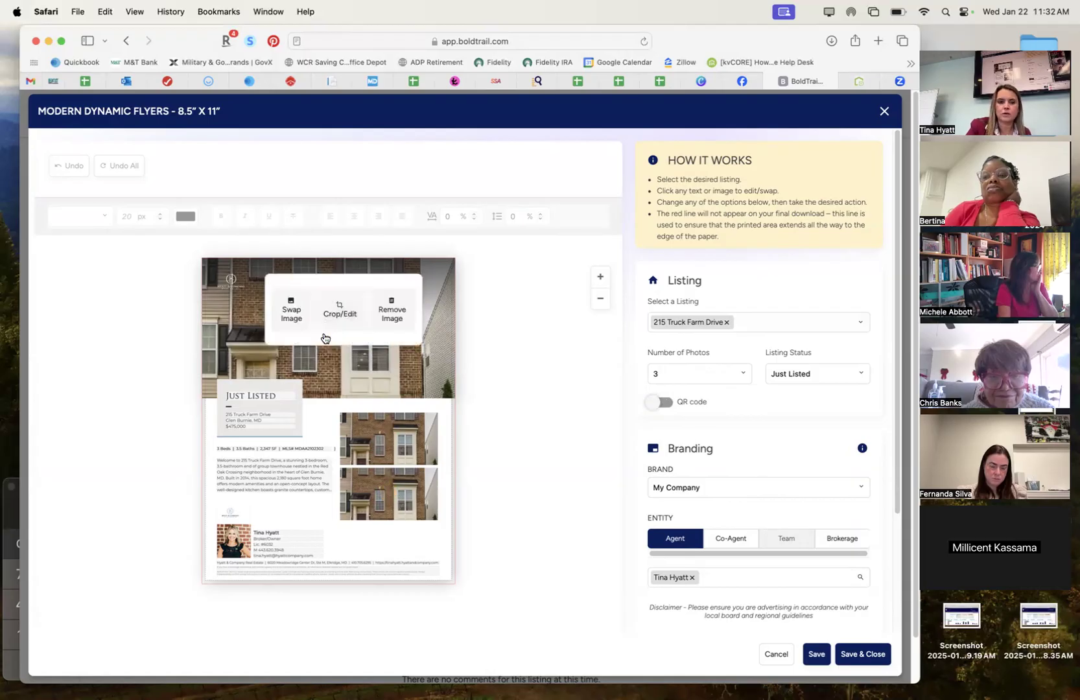
click(293, 313)
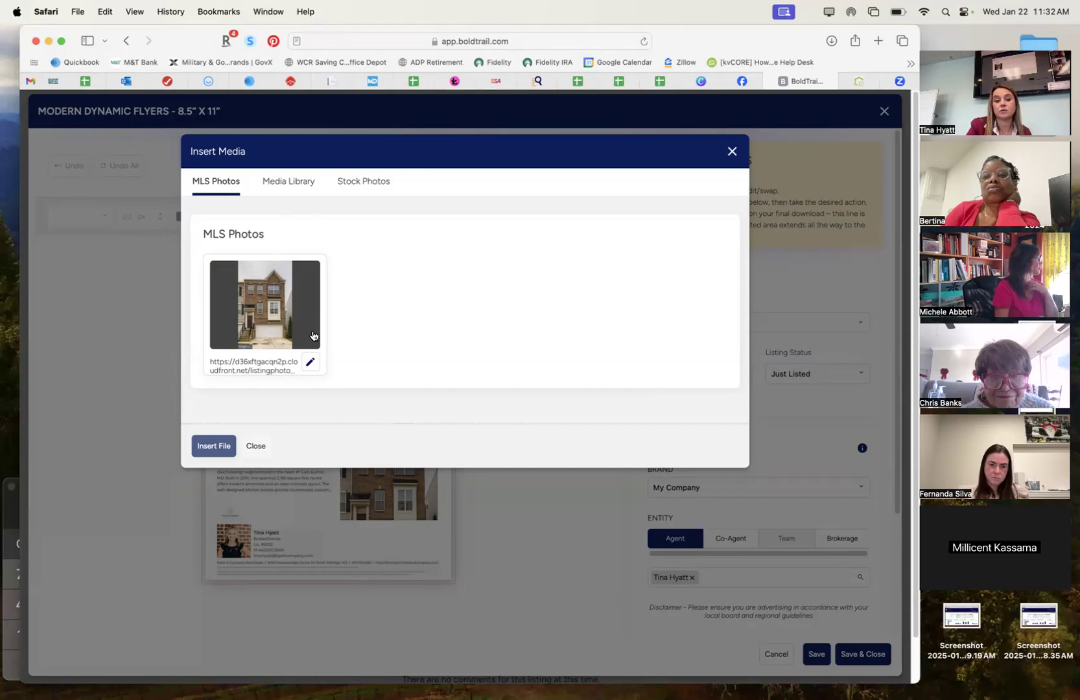
click(732, 152)
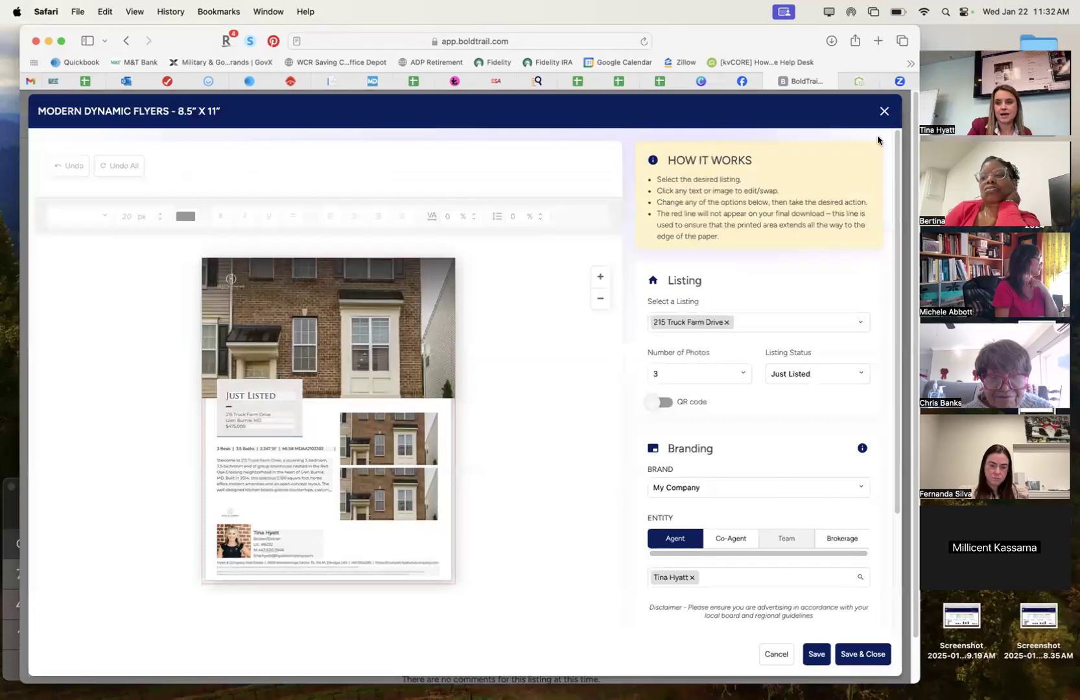
click(883, 112)
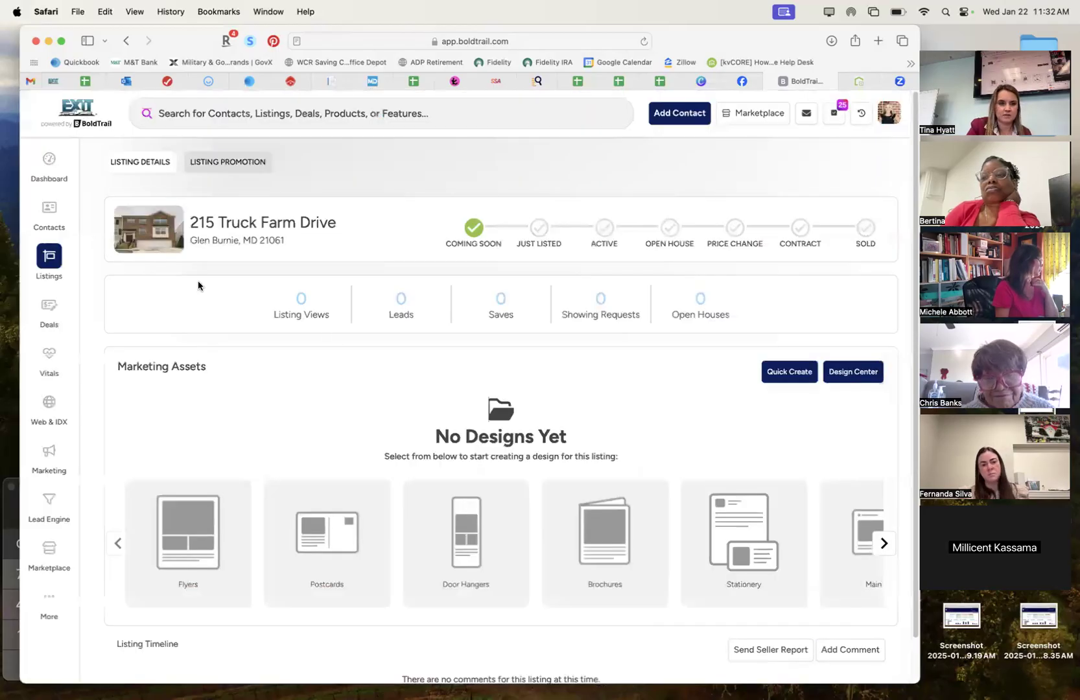
mouse_move(52, 261)
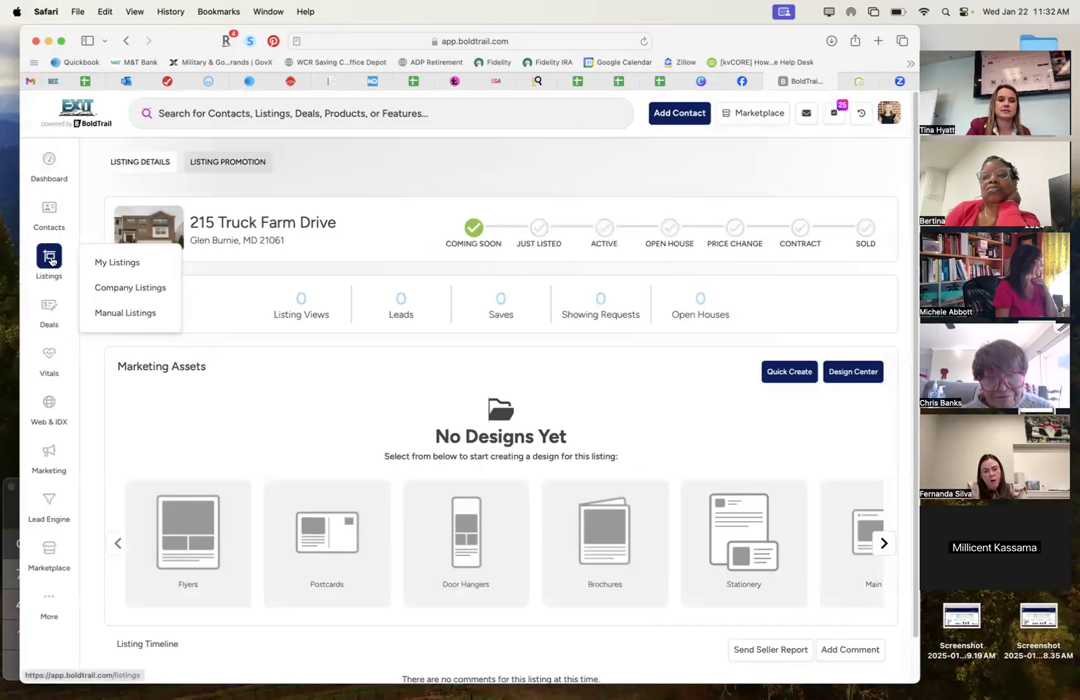
click(115, 289)
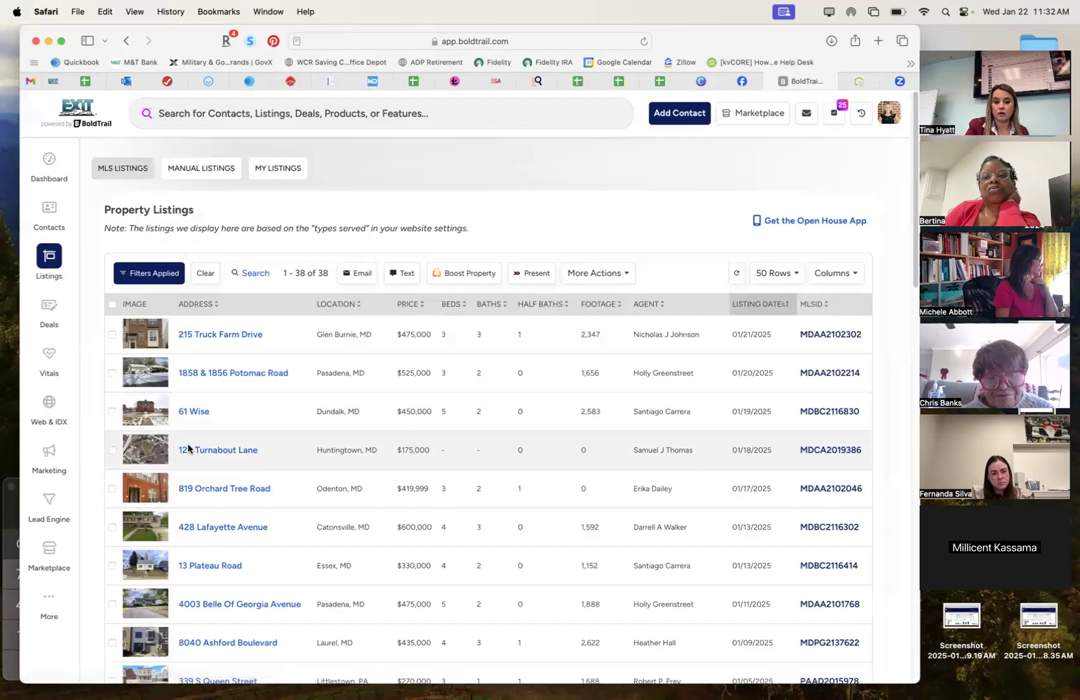
click(196, 452)
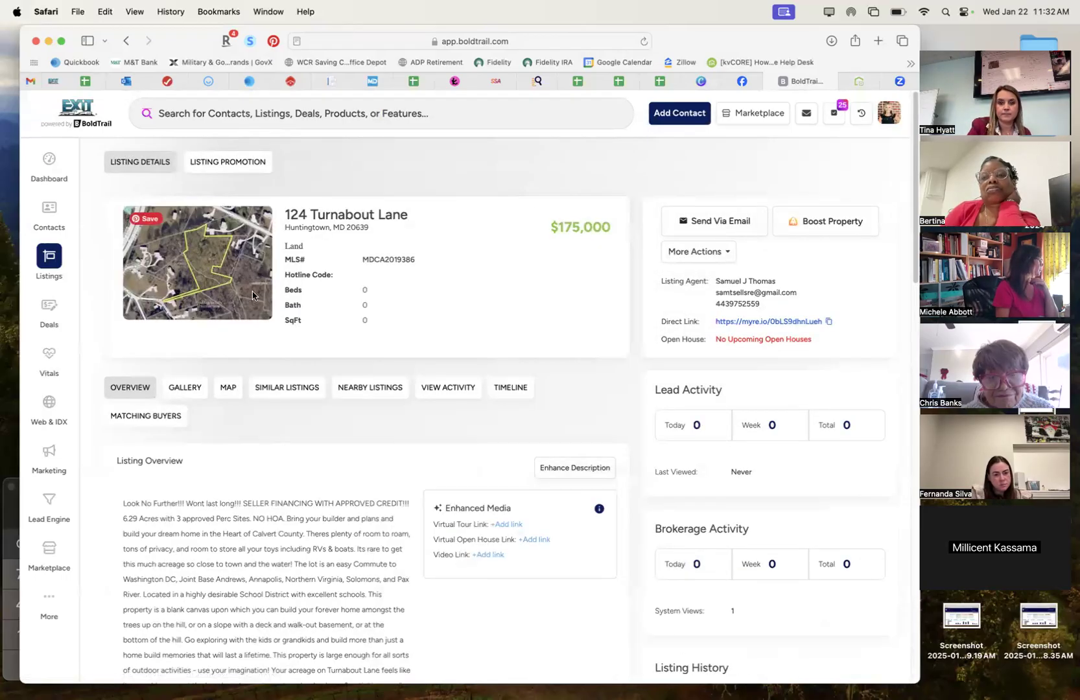
click(228, 161)
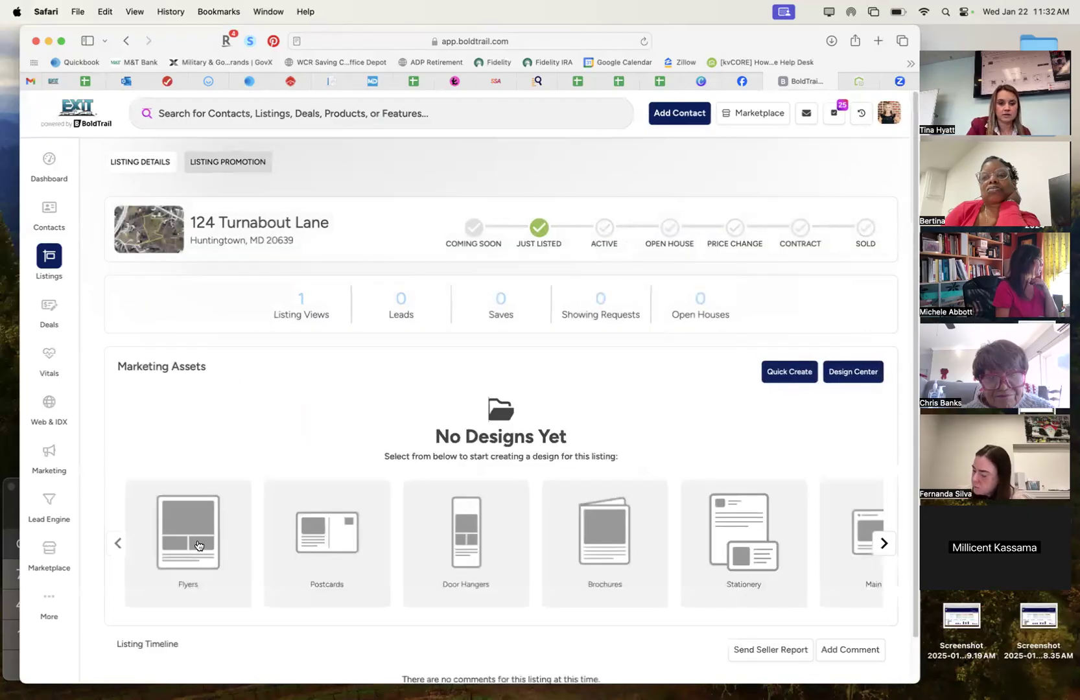
click(199, 545)
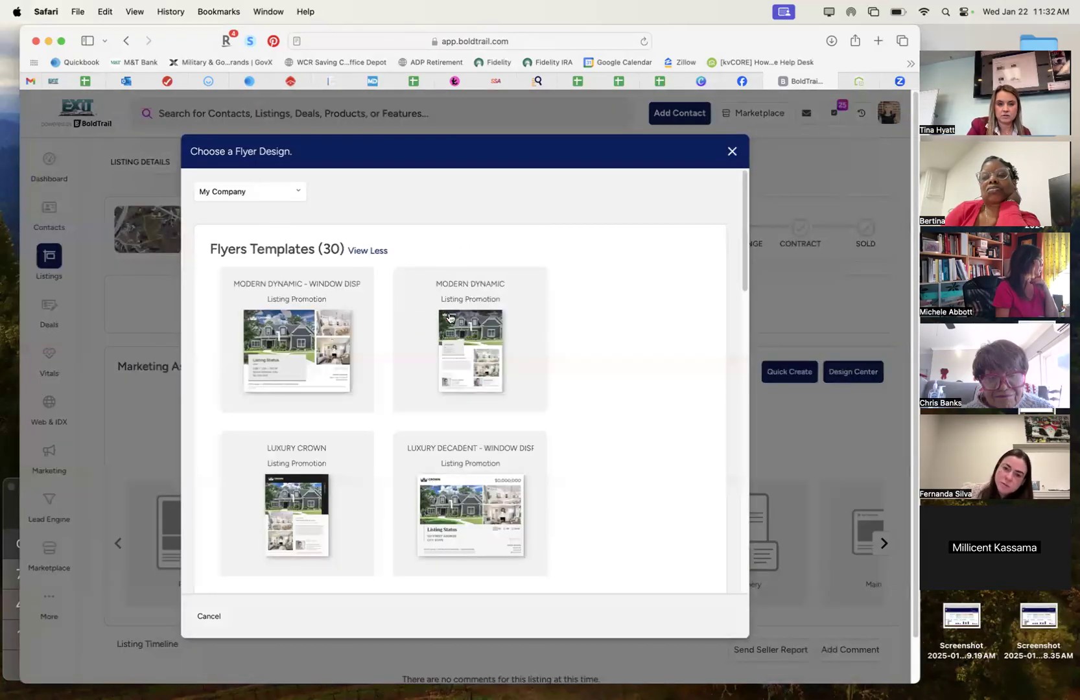
Choose the Modern Dynamic template and swap the top image for the last aerial tree photo.
click(450, 318)
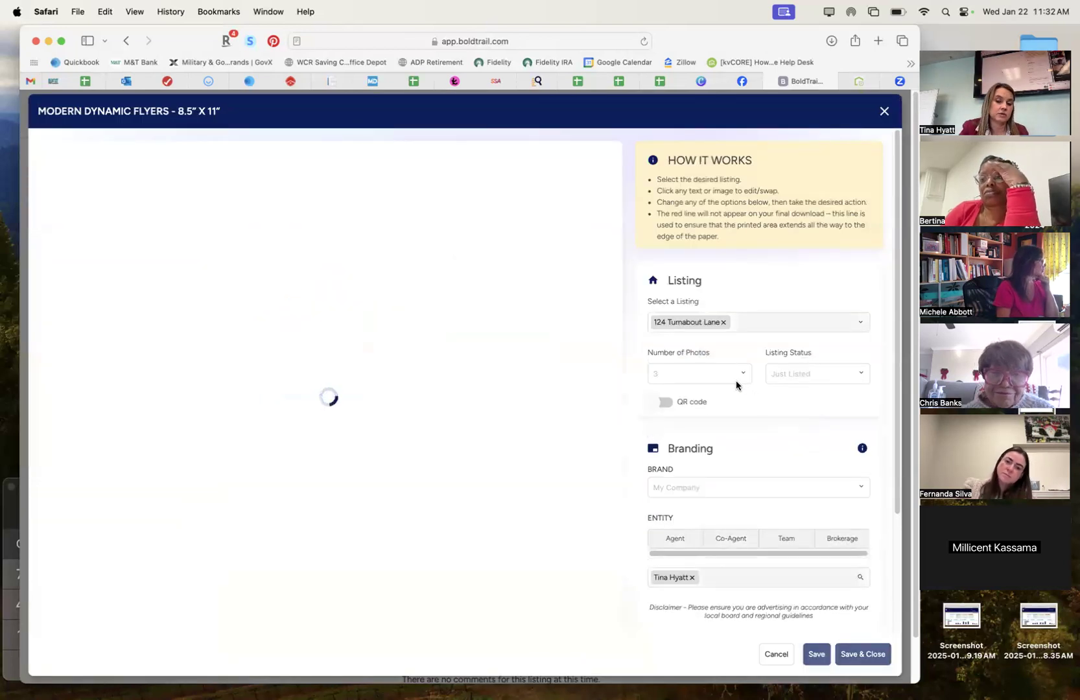
scroll(718, 515, down, 2)
scroll(718, 516, up, 2)
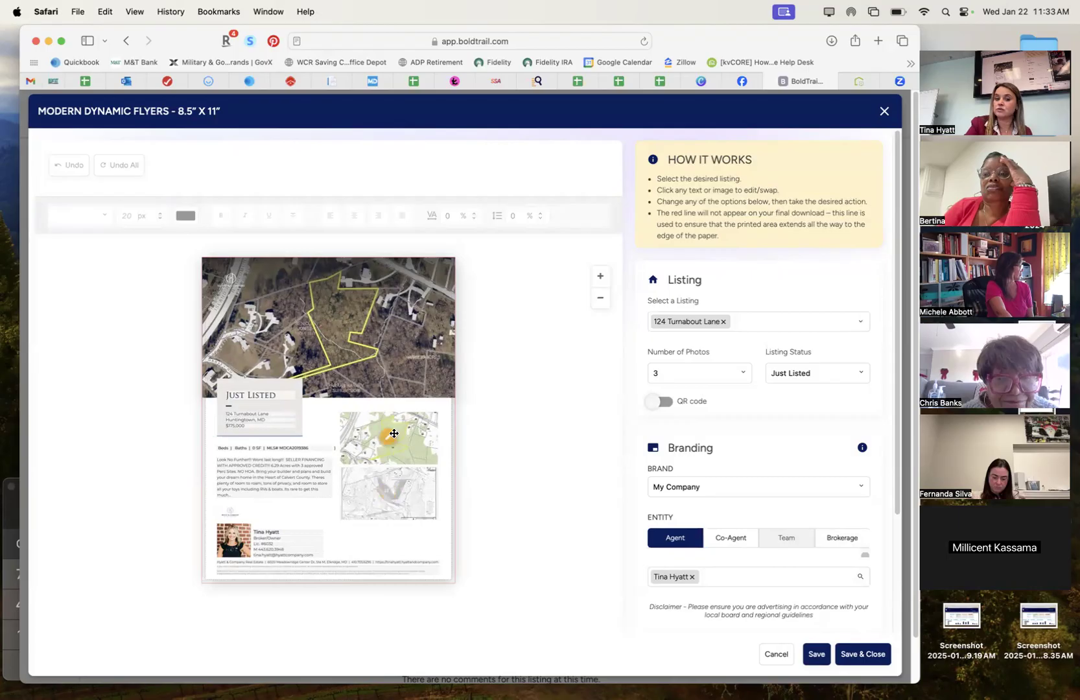
click(330, 325)
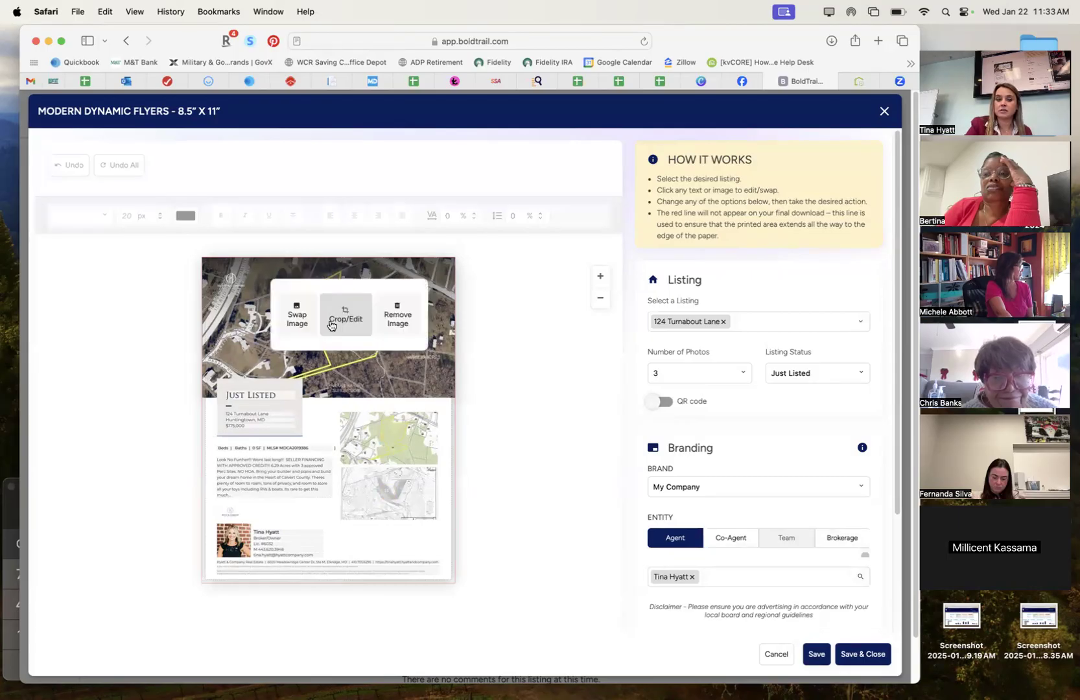
click(297, 316)
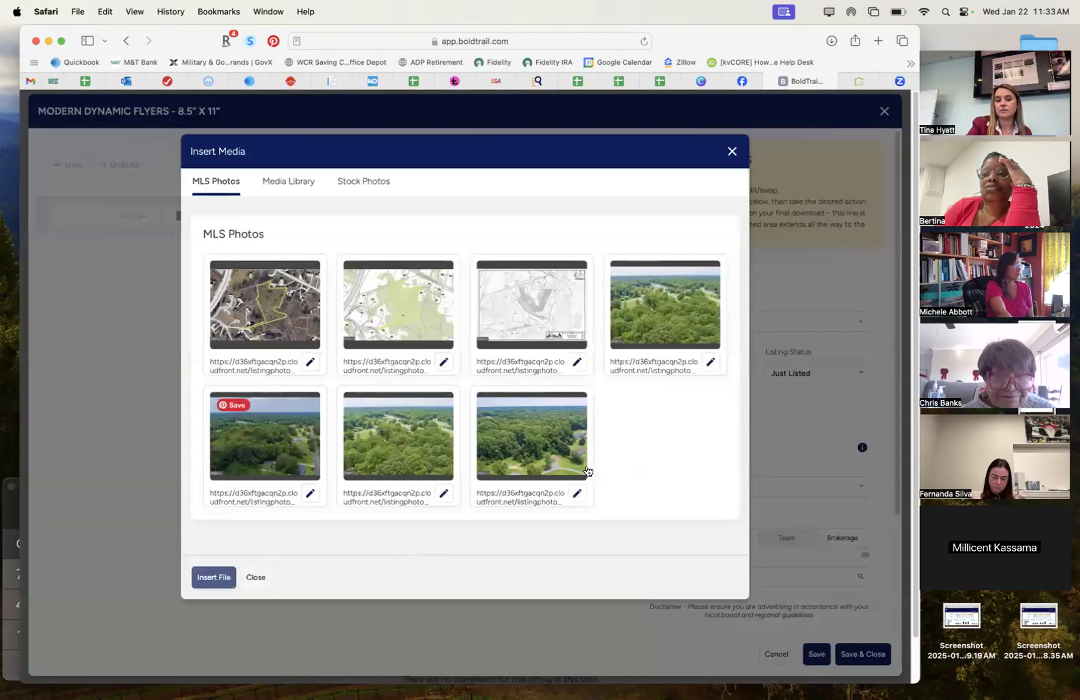
click(556, 451)
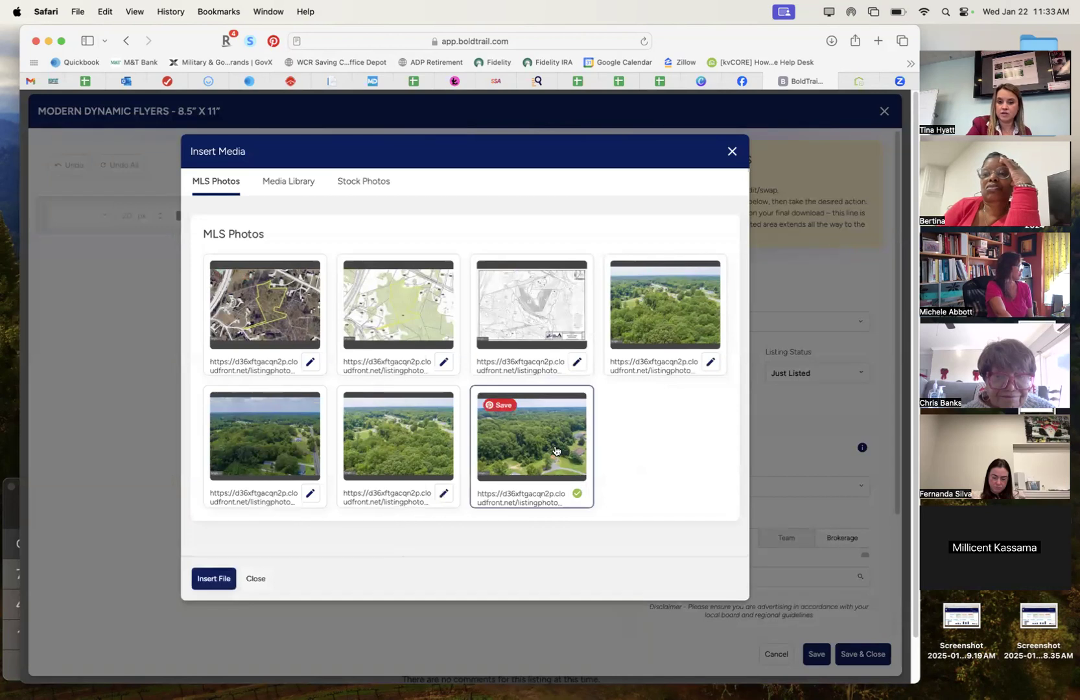
click(212, 578)
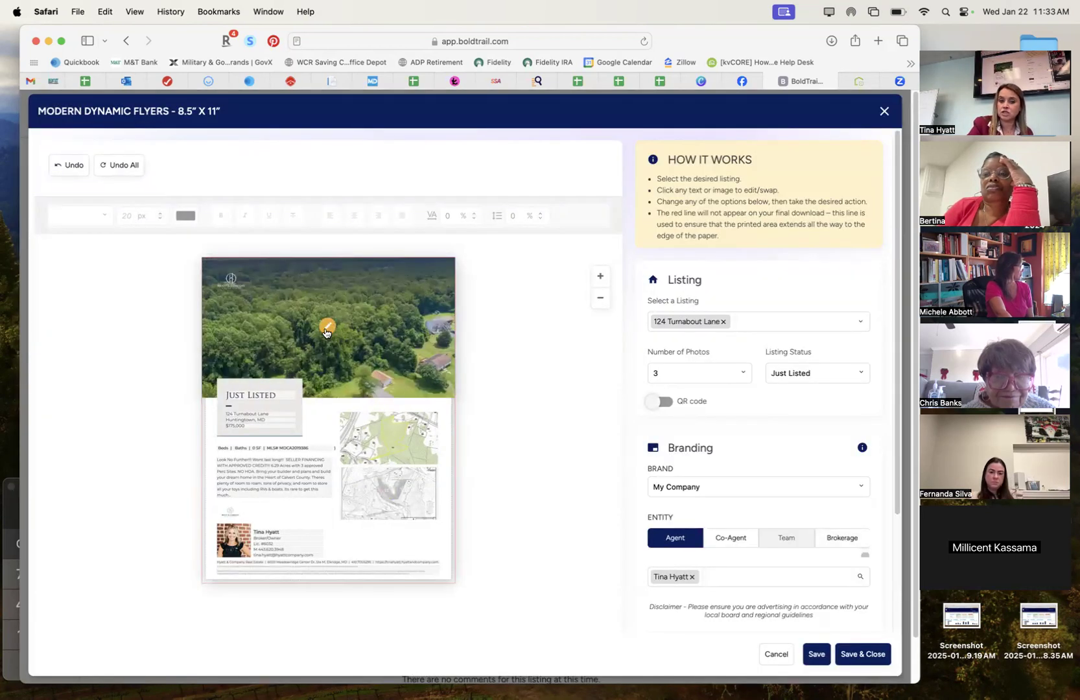
Crop the top photo, shifting the aerial view upward, and save the change.
click(326, 329)
click(365, 325)
mouse_move(370, 330)
mouse_down()
mouse_move(377, 288)
mouse_move(370, 315)
mouse_up()
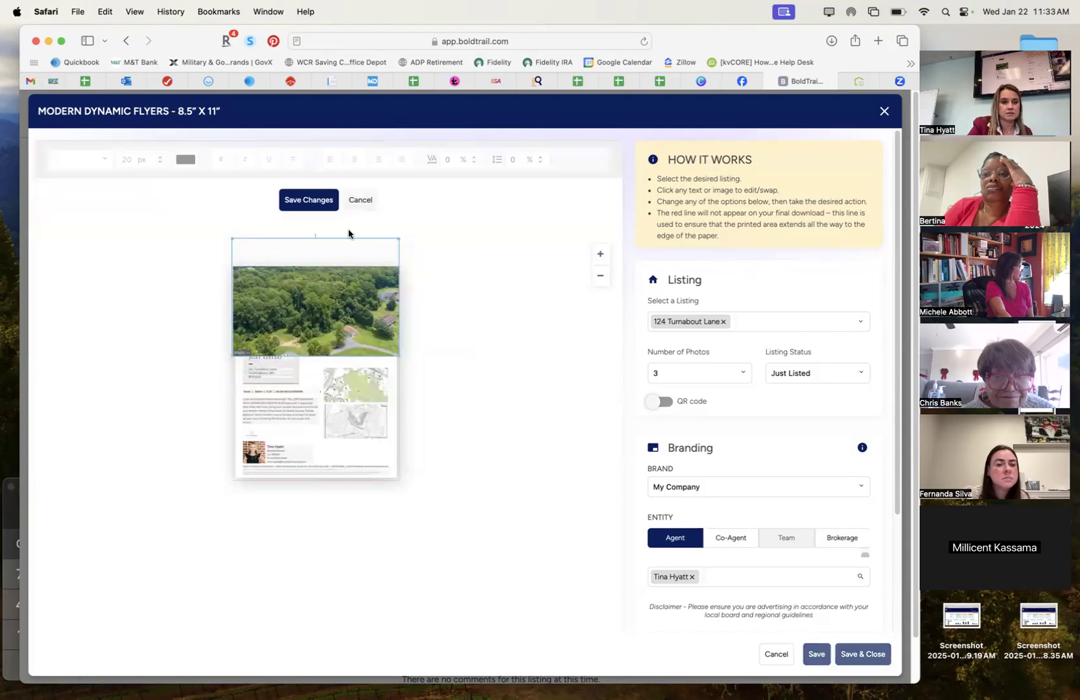
click(308, 199)
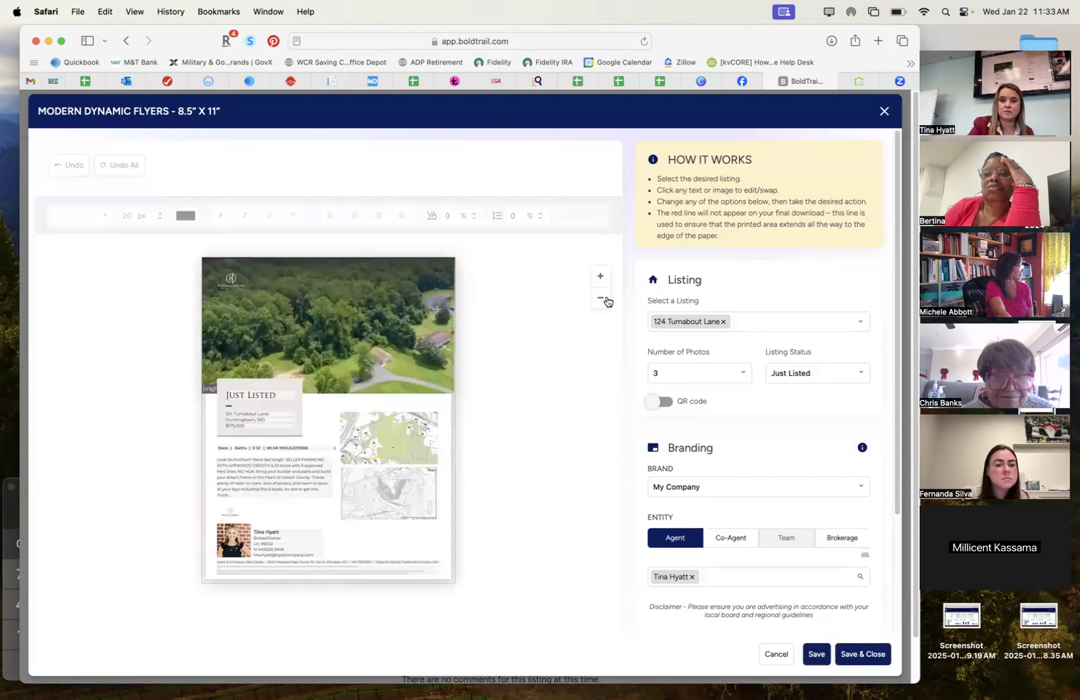
Retitle the flyer's Just Listed heading to 'Land Listing!'.
click(386, 487)
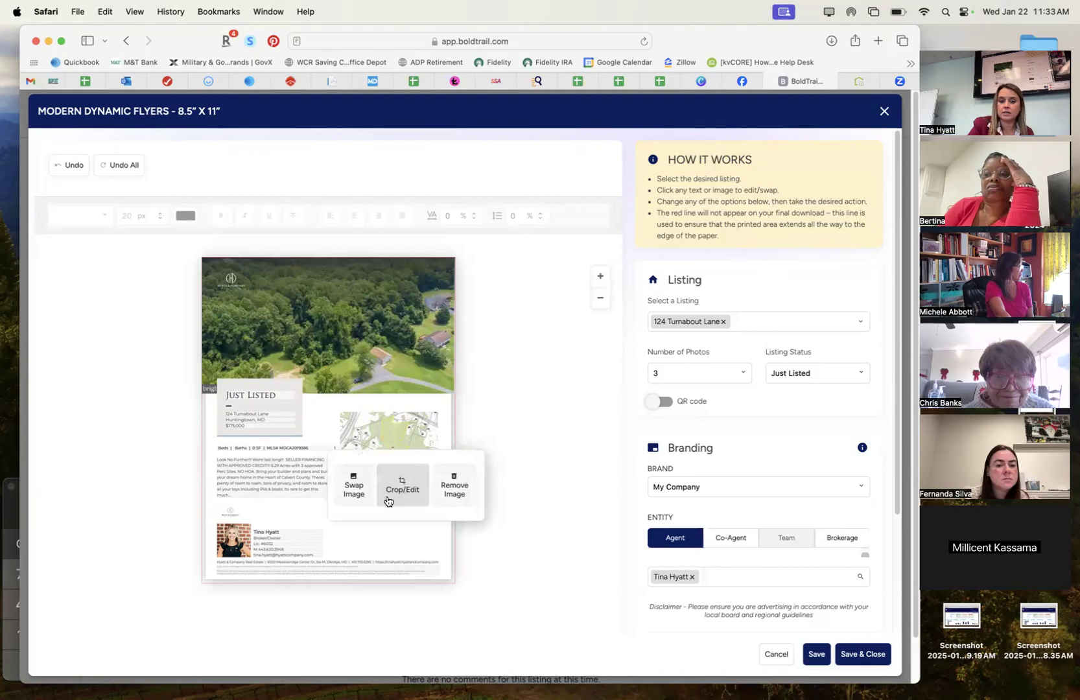
click(269, 415)
scroll(269, 415, up, 4)
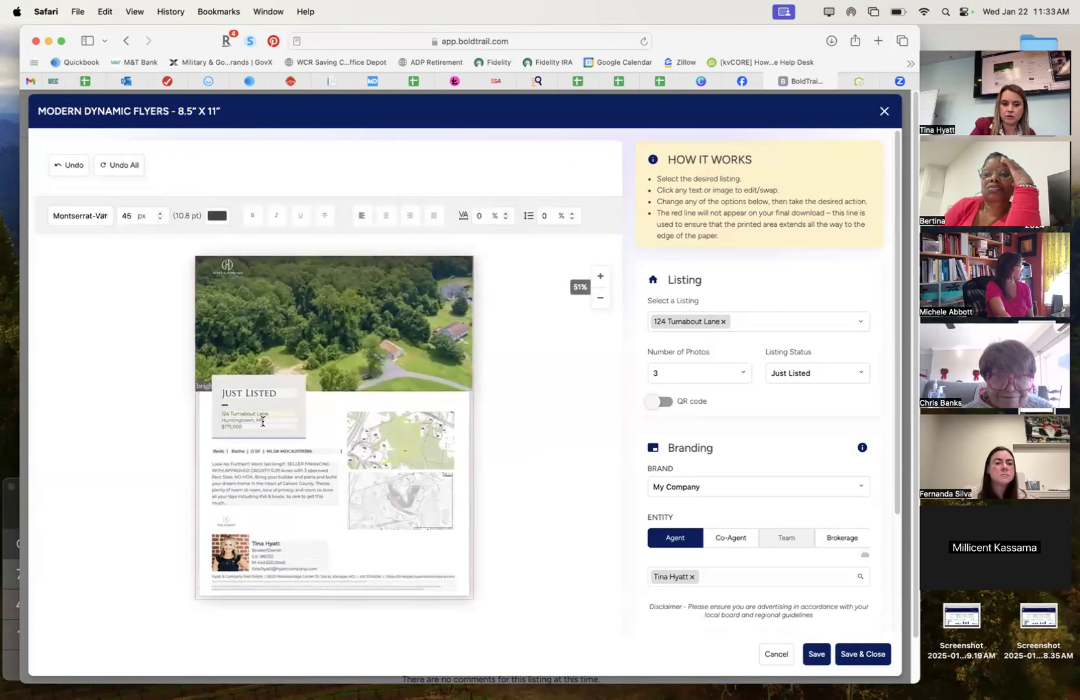
click(599, 277)
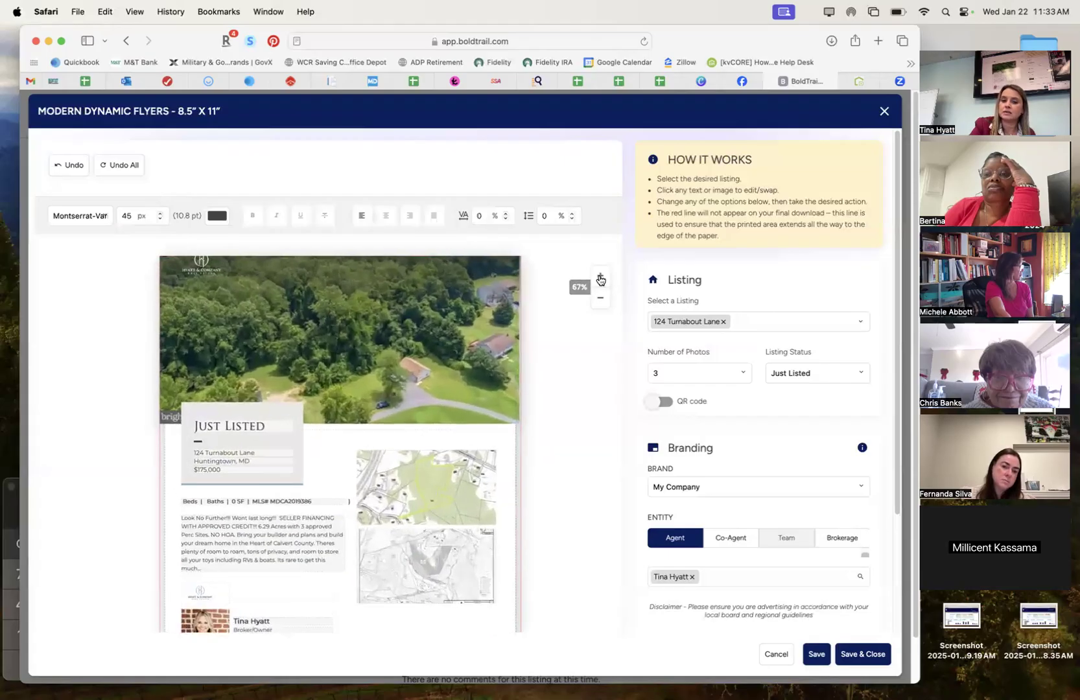
double_click(236, 428)
text(Land Listing!)
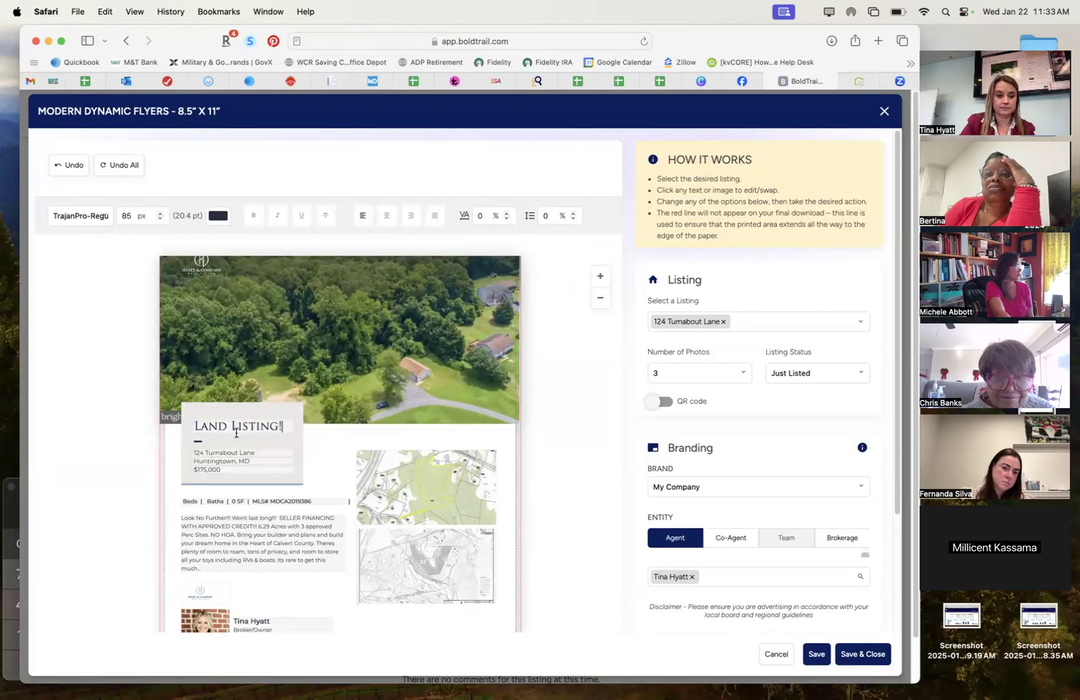
click(216, 453)
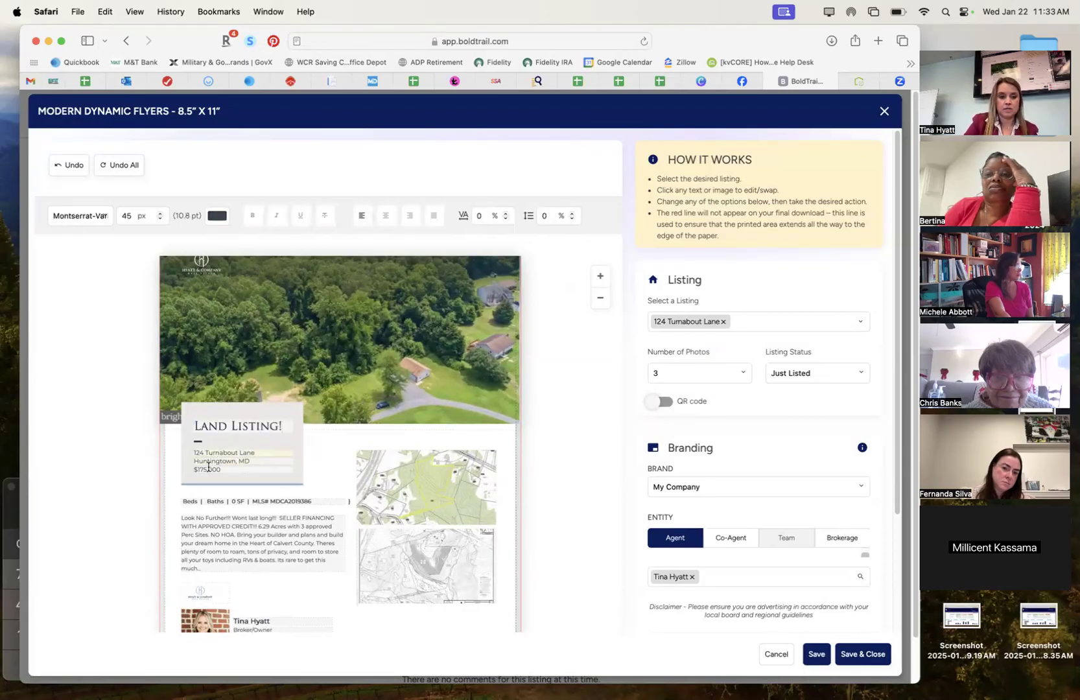
Remove the price from the flyer text and review the description paragraph.
double_click(213, 454)
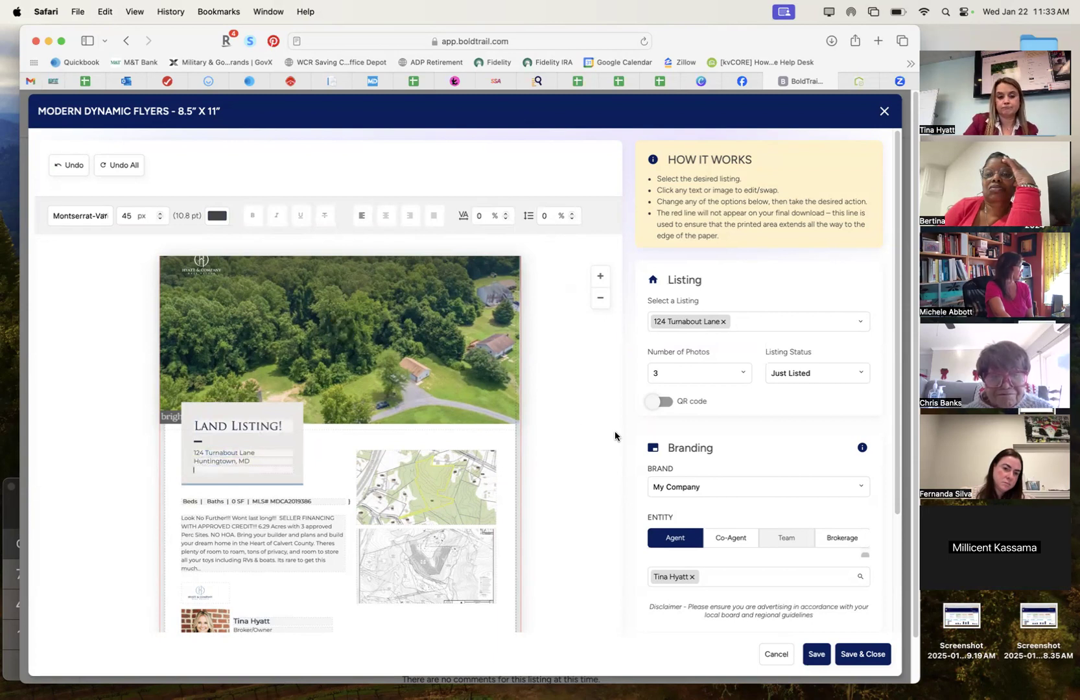
scroll(342, 586, down, 2)
click(281, 556)
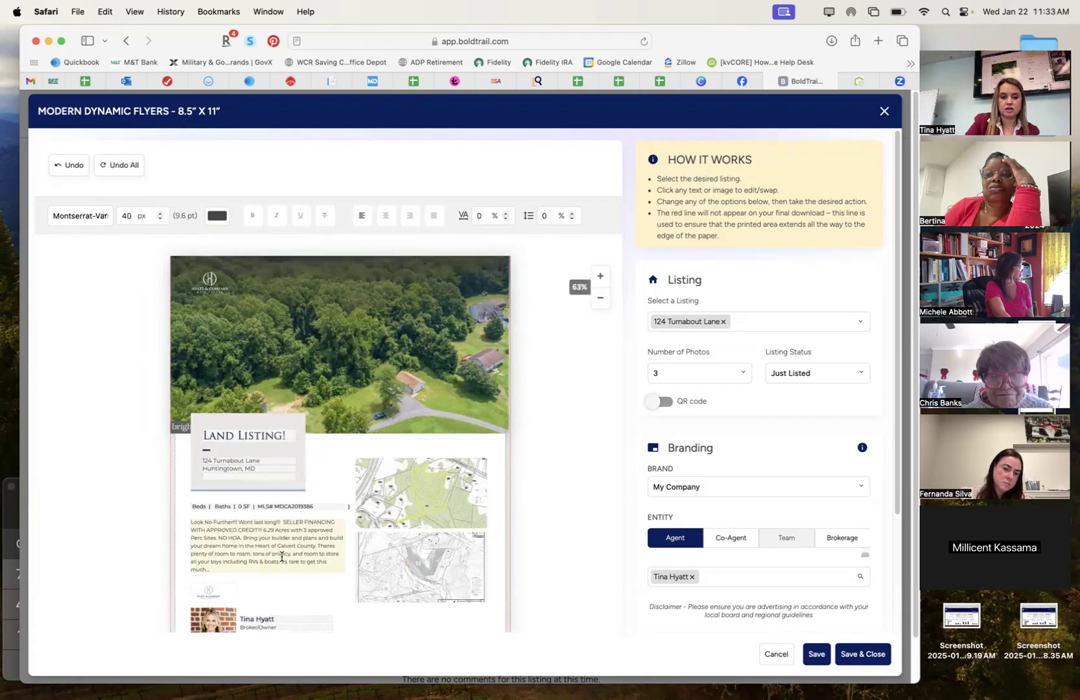
triple_click(282, 557)
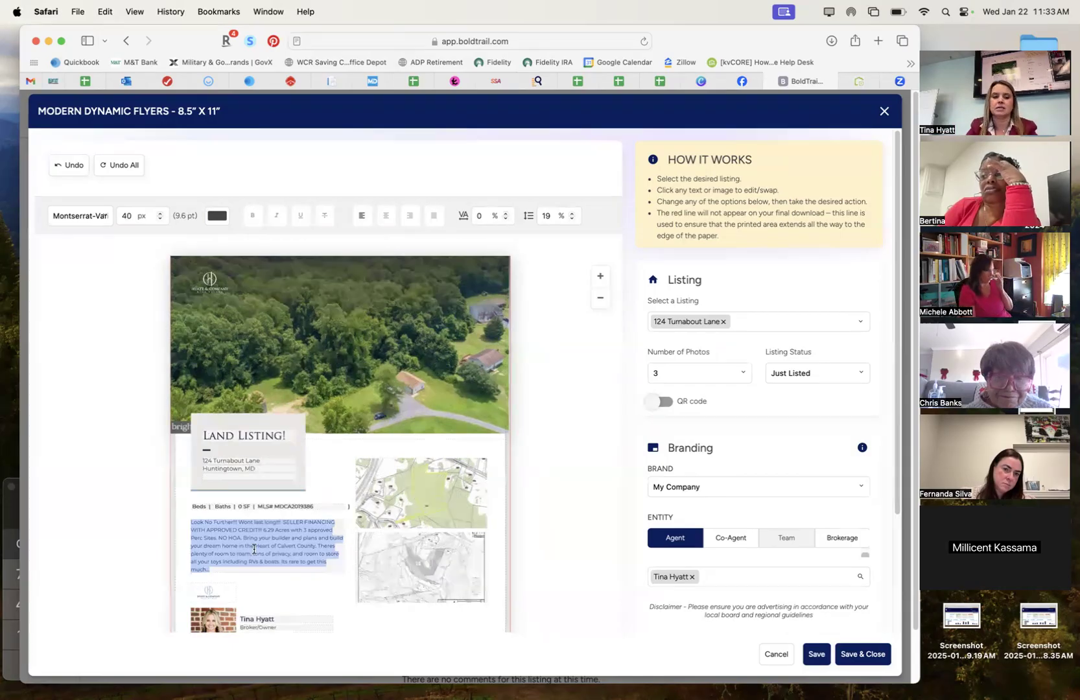
scroll(254, 550, down, 3)
click(217, 586)
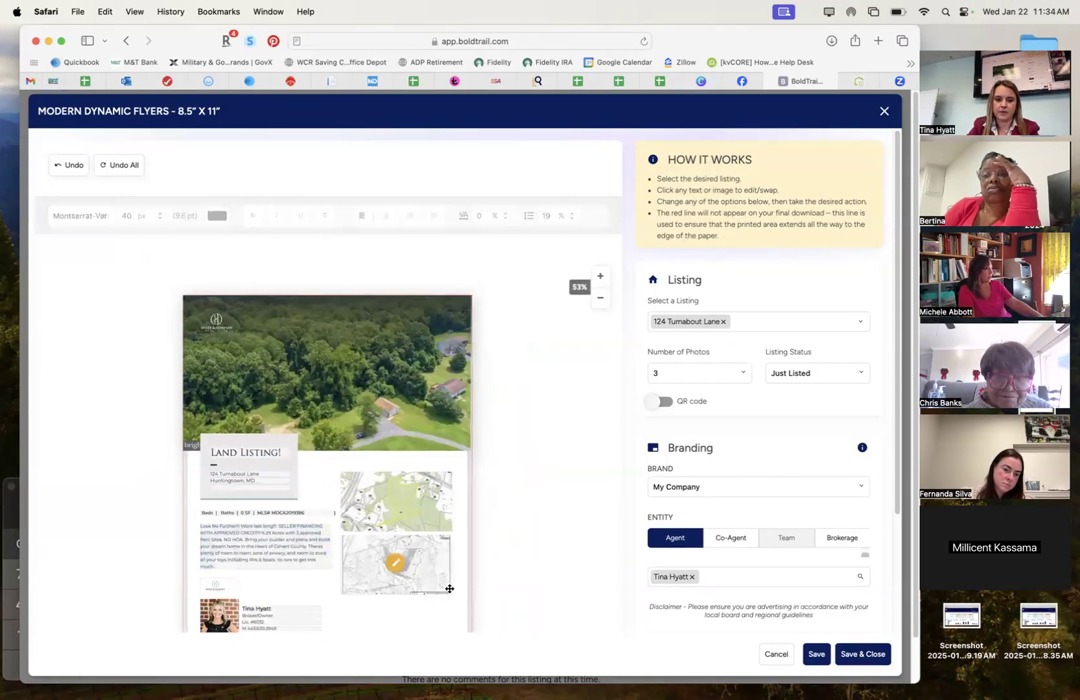
scroll(519, 575, down, 2)
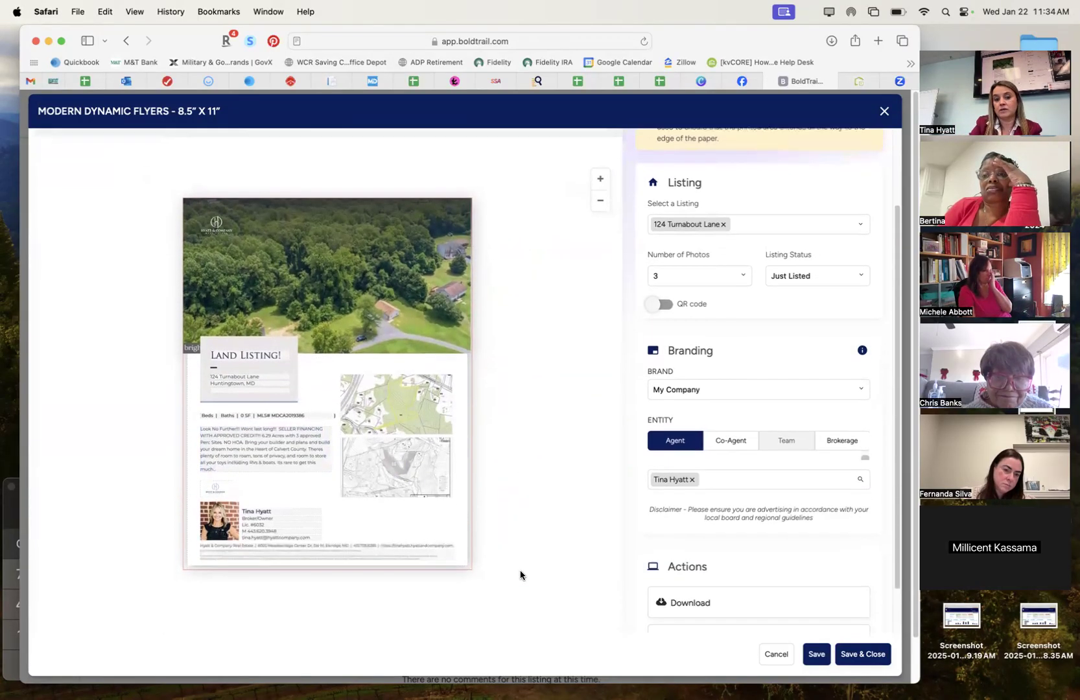
Set the flyer's Listing Status to Open House and zoom in on the preview.
click(807, 310)
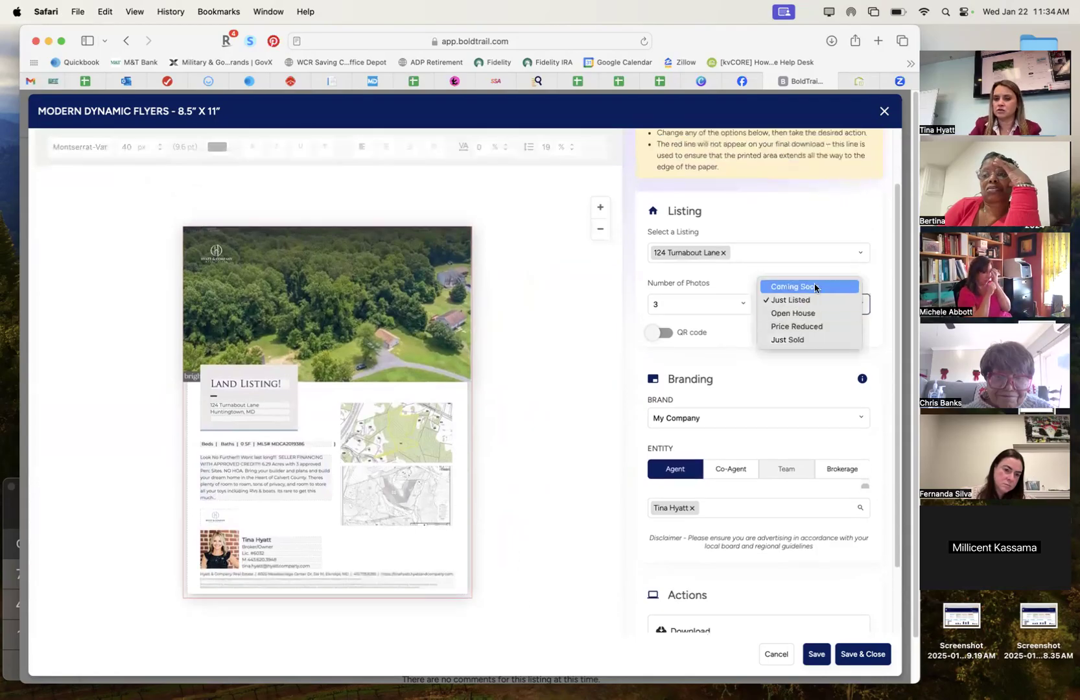
click(812, 314)
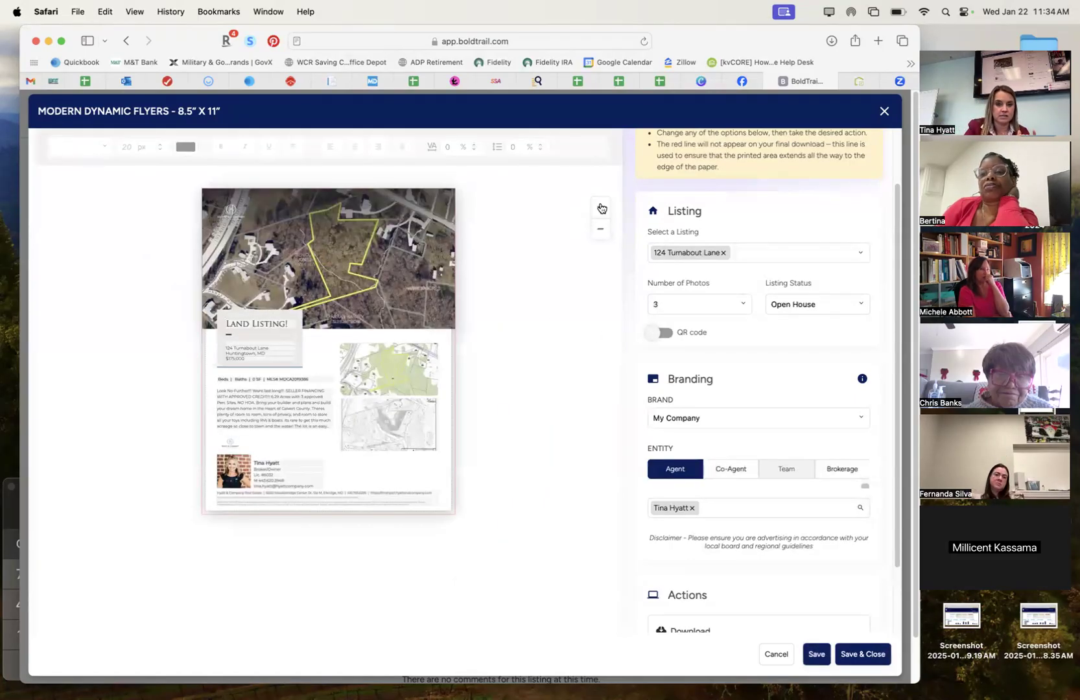
click(601, 207)
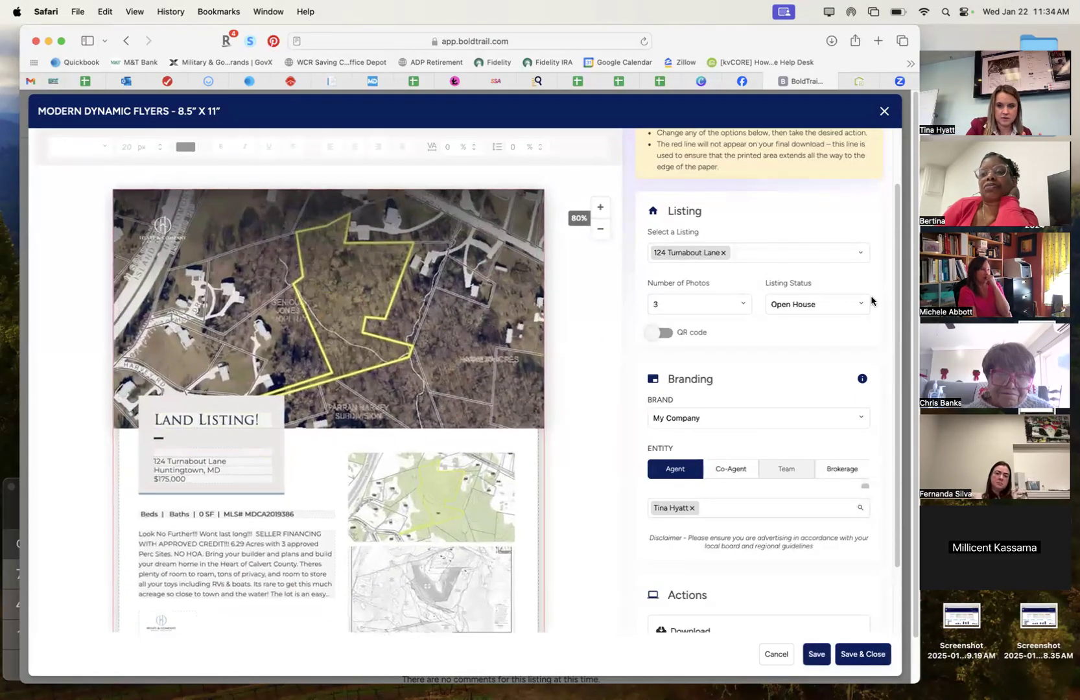
scroll(611, 333, up, 3)
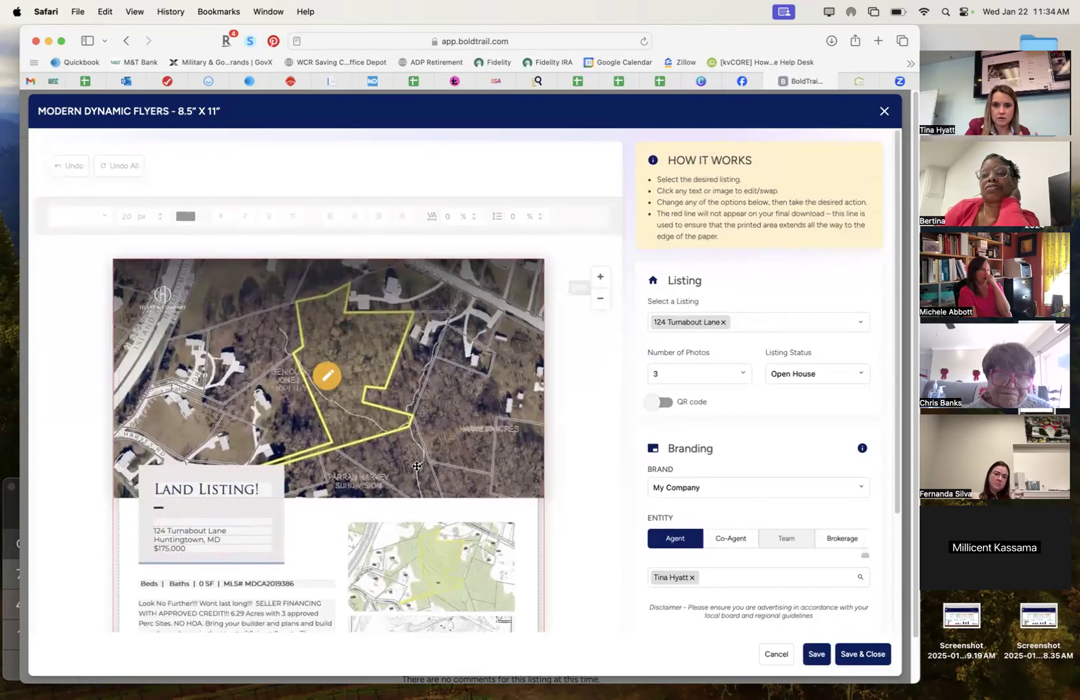
scroll(417, 466, down, 2)
scroll(545, 490, down, 5)
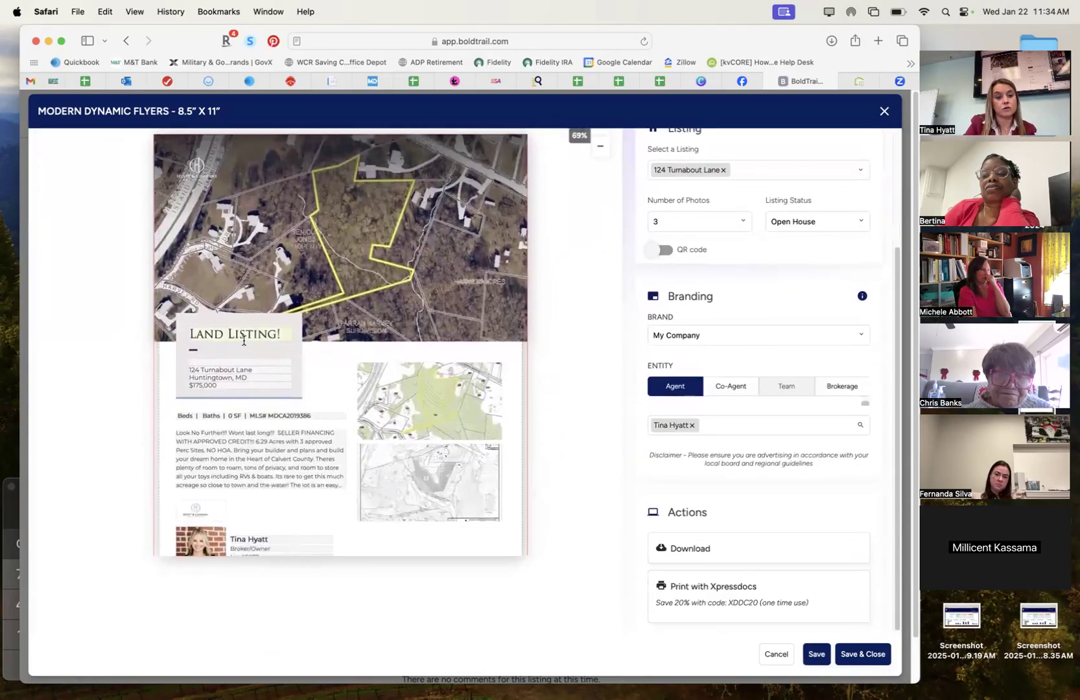
Change the heading to 'Open House!' and add '| 10am-1pm' after the Sat. Jan. 24 date.
triple_click(243, 340)
text(Open )
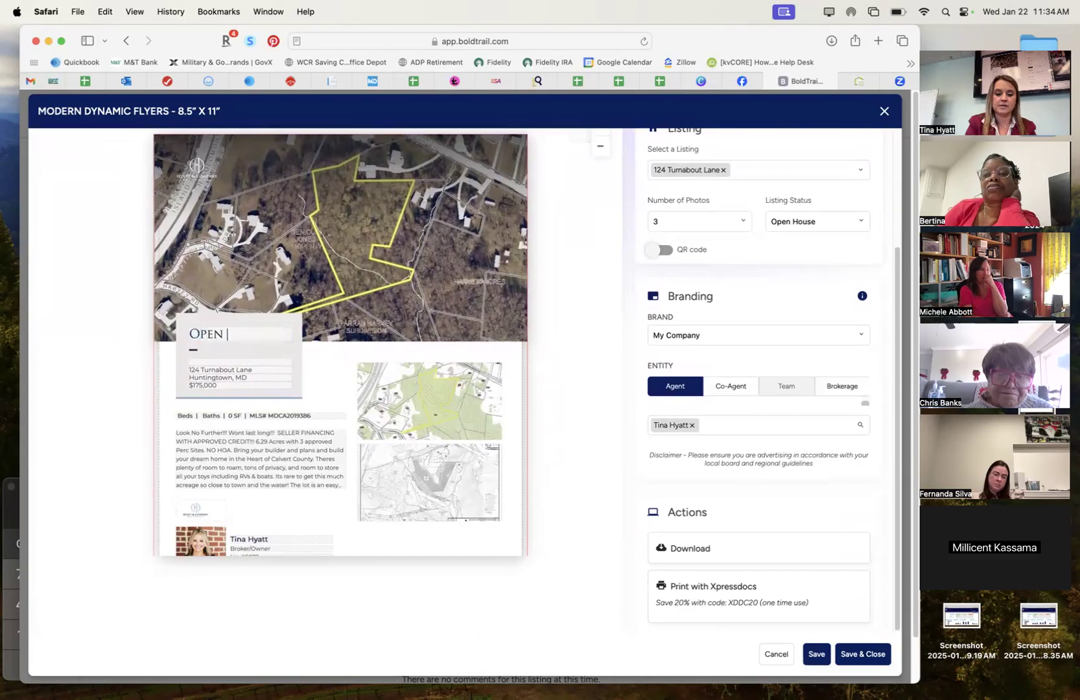
text(House!)
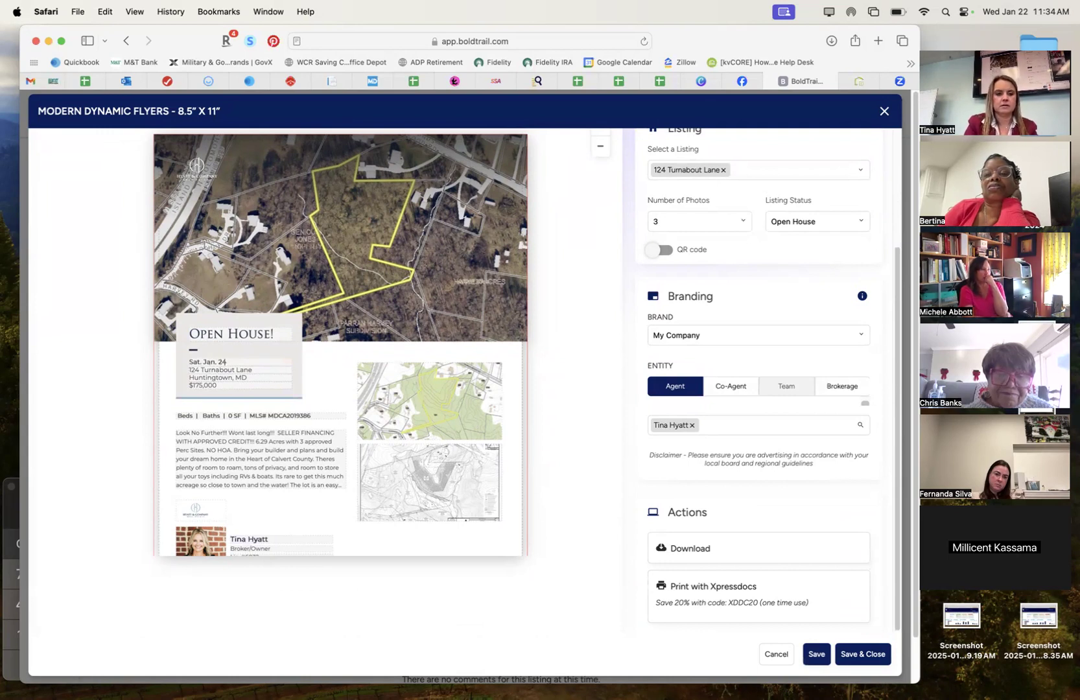
text(|)
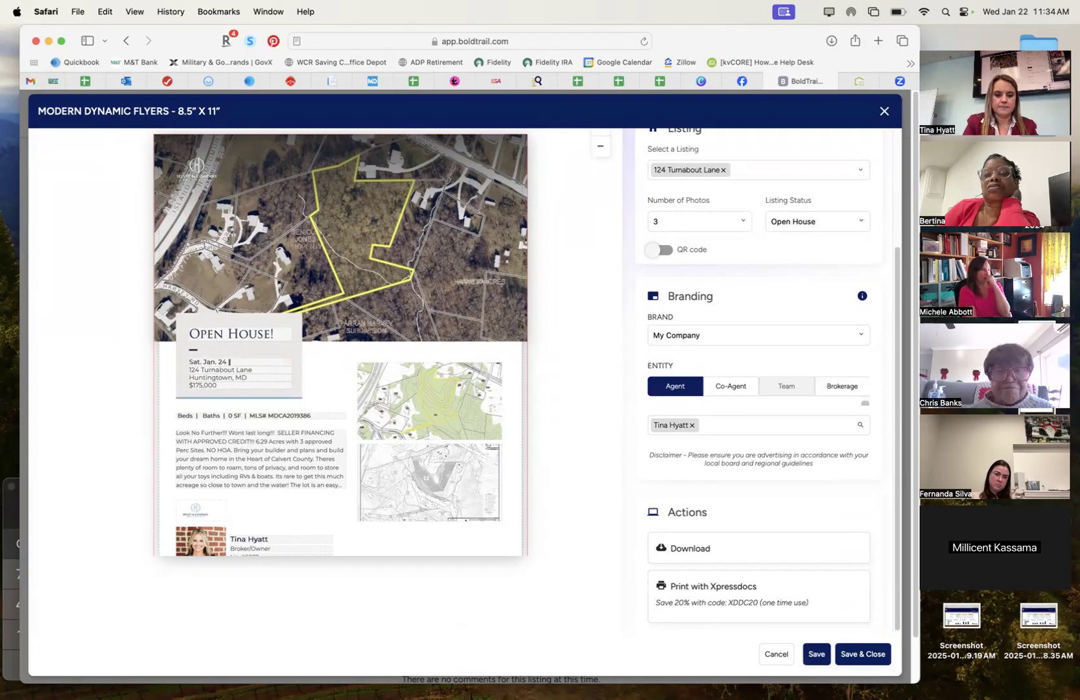
text( 10am-1pm)
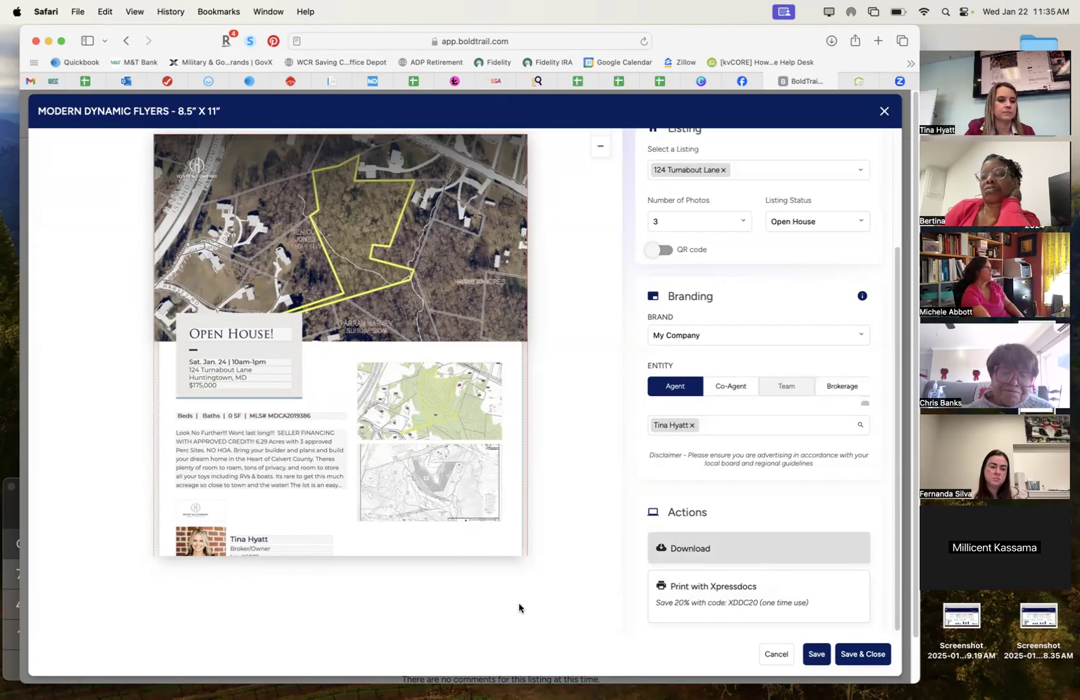
key(shift+super+backslash)
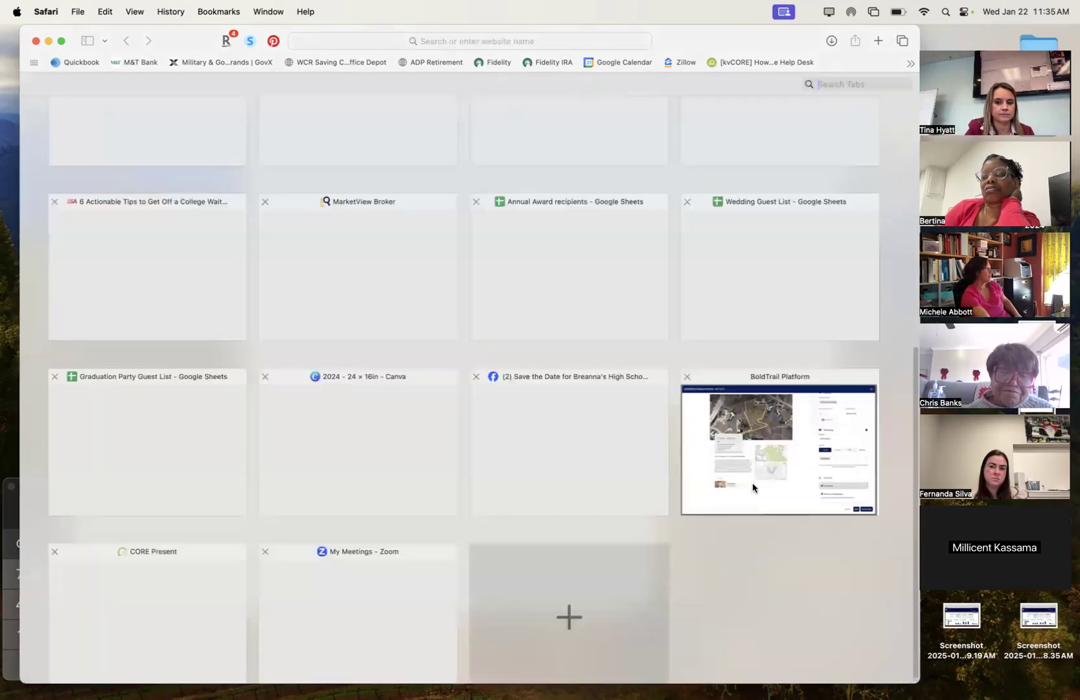
click(765, 495)
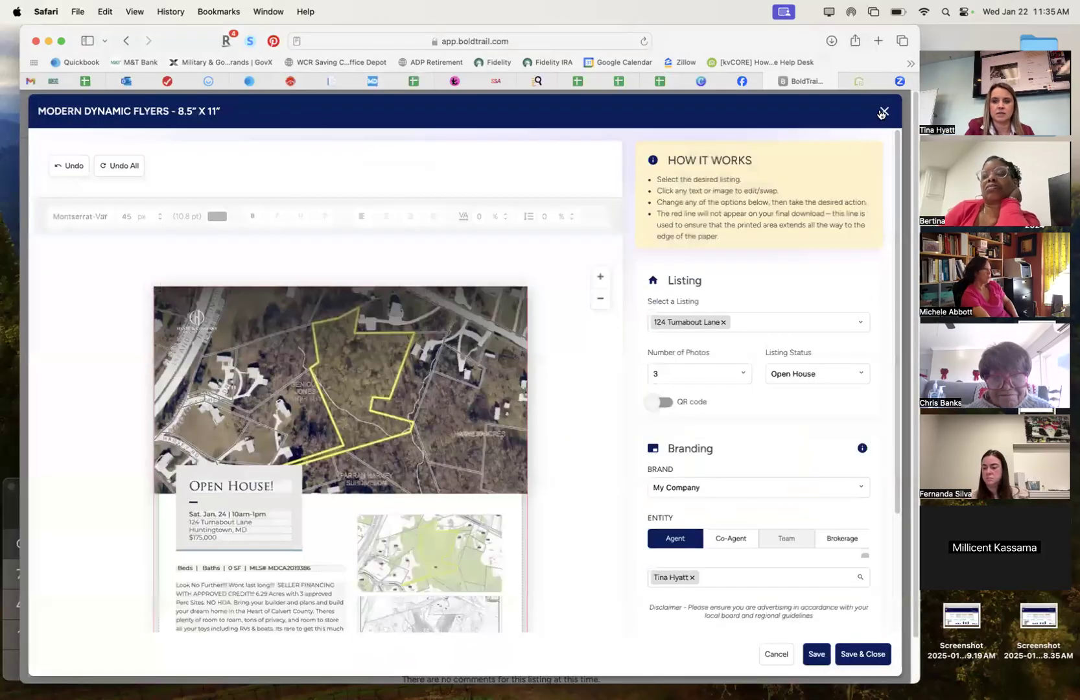
Discard the unsaved flyer and browse the 17" x 11" brochure templates for the listing.
click(883, 112)
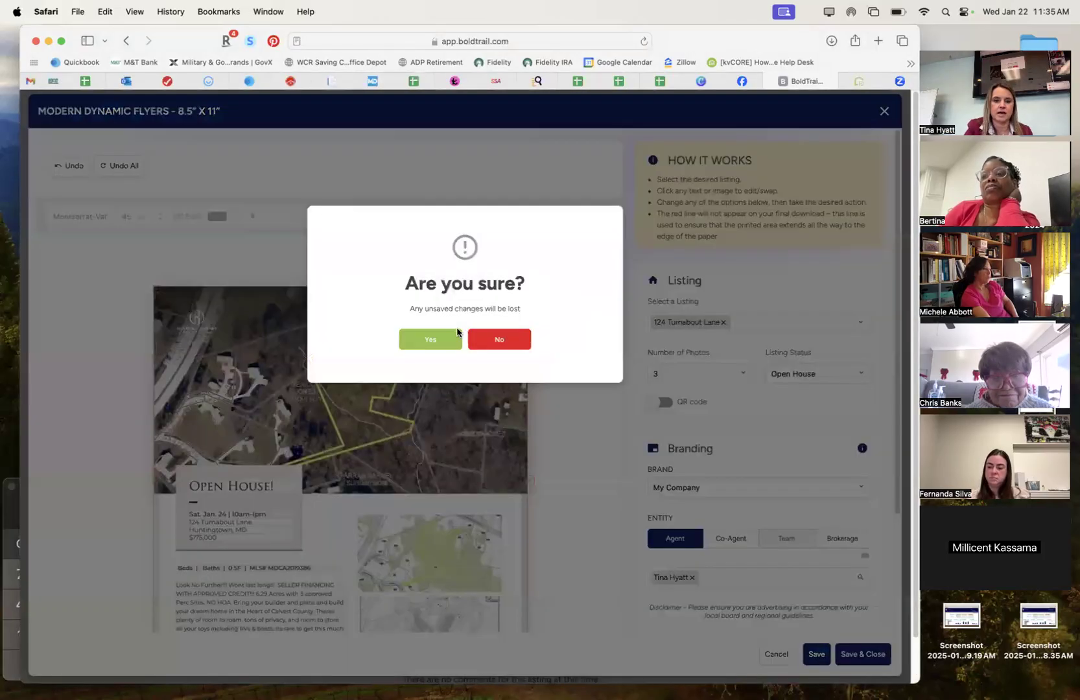
click(433, 338)
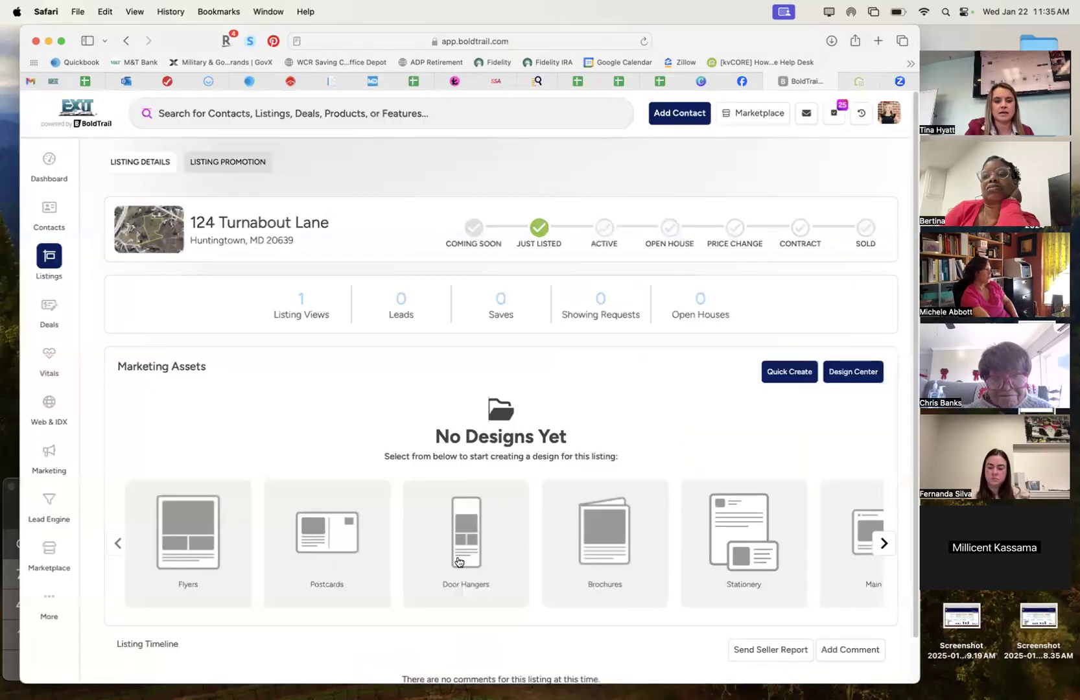
scroll(459, 562, right, 5)
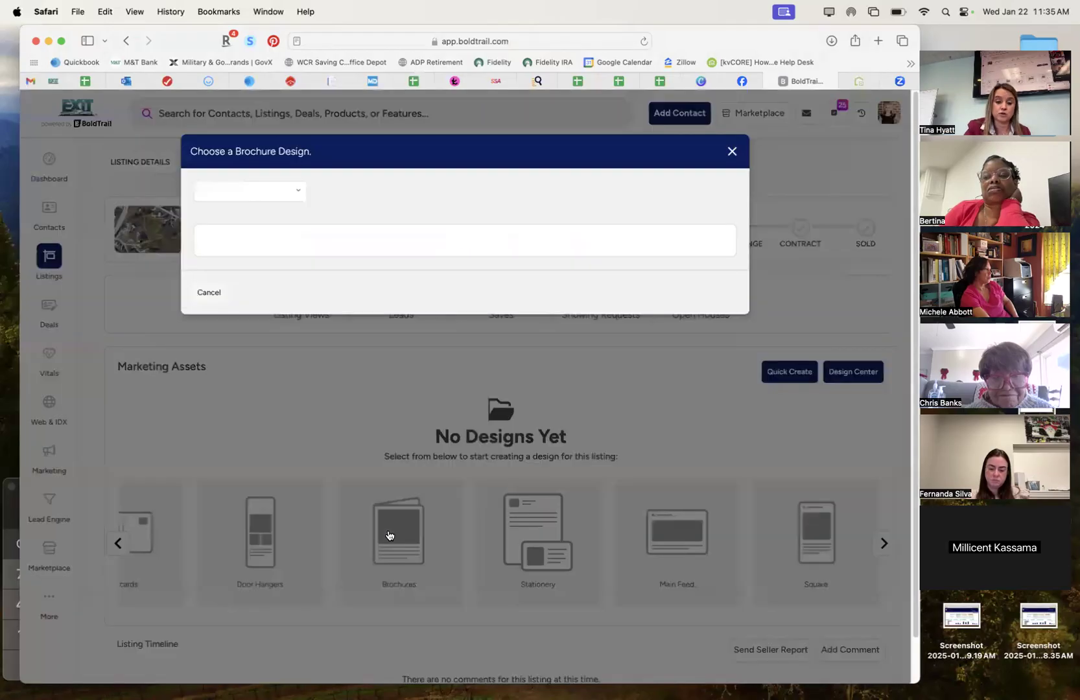
click(389, 536)
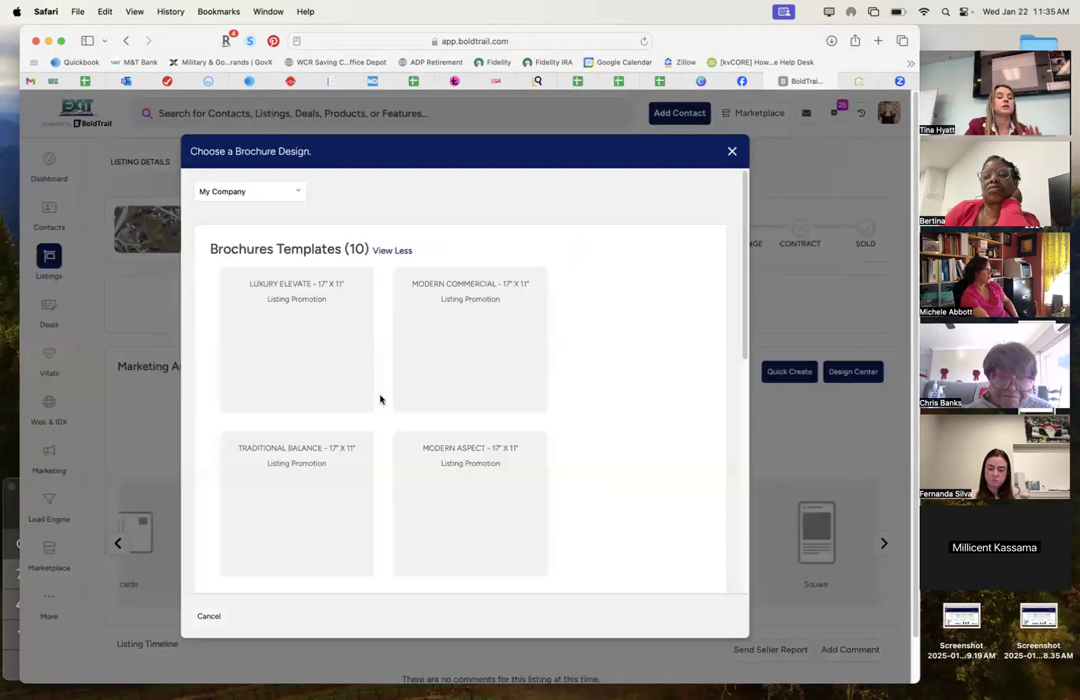
scroll(402, 441, down, 8)
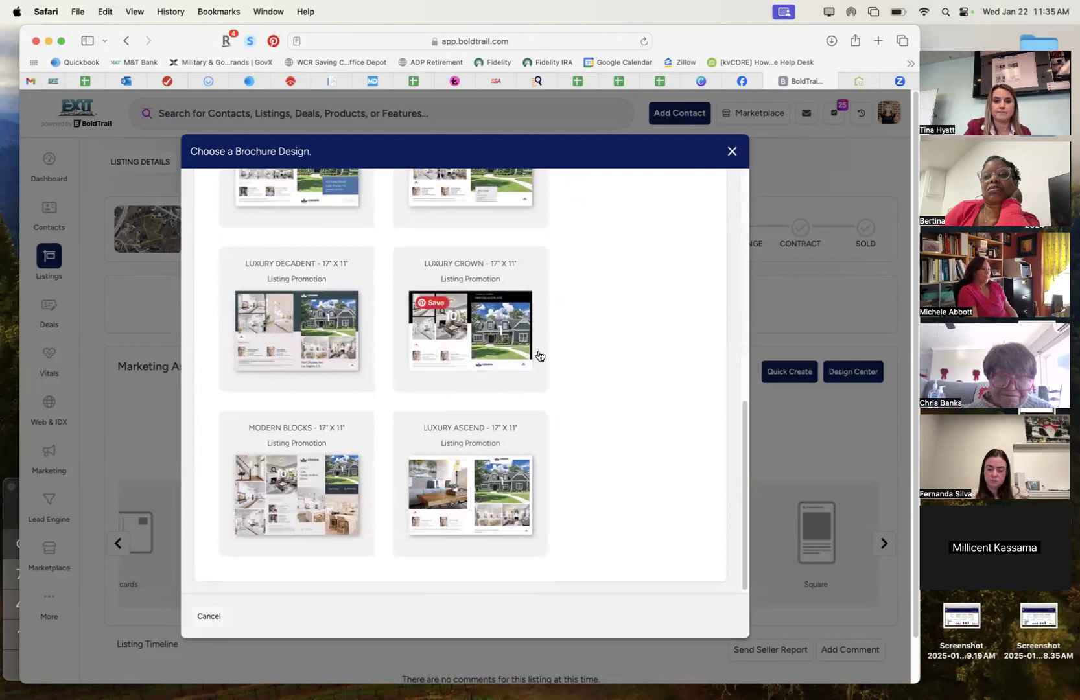
scroll(481, 357, up, 10)
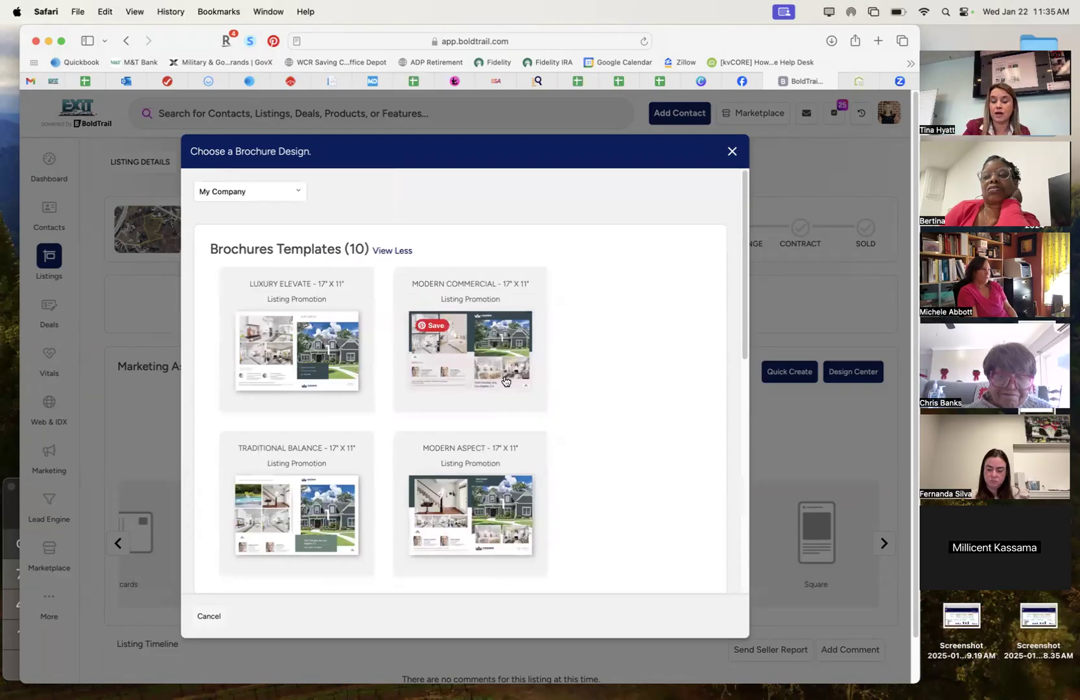
scroll(506, 381, down, 10)
Open the Modern Blocks 17" x 11" brochure and view its second, aerial-photo page.
click(331, 482)
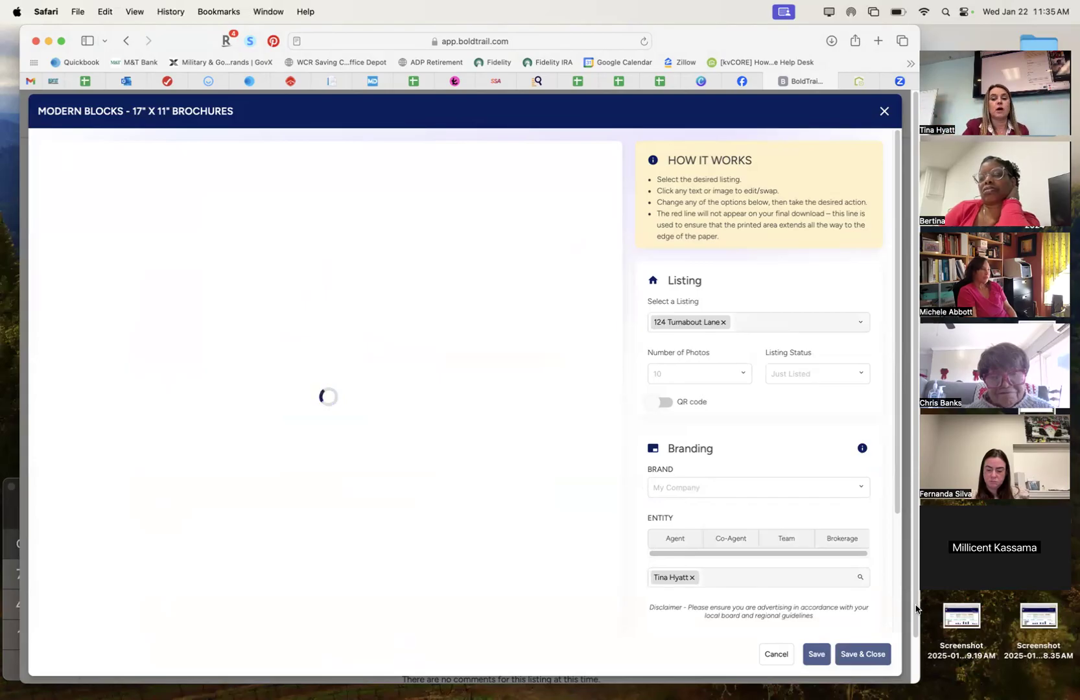
scroll(827, 573, down, 3)
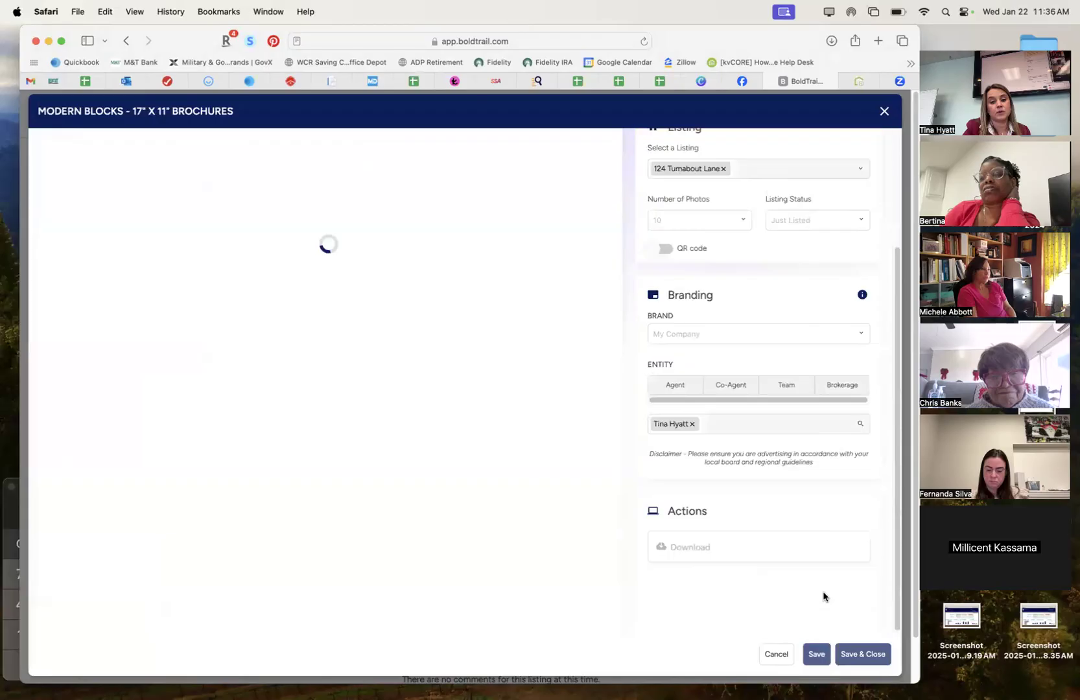
scroll(823, 596, up, 3)
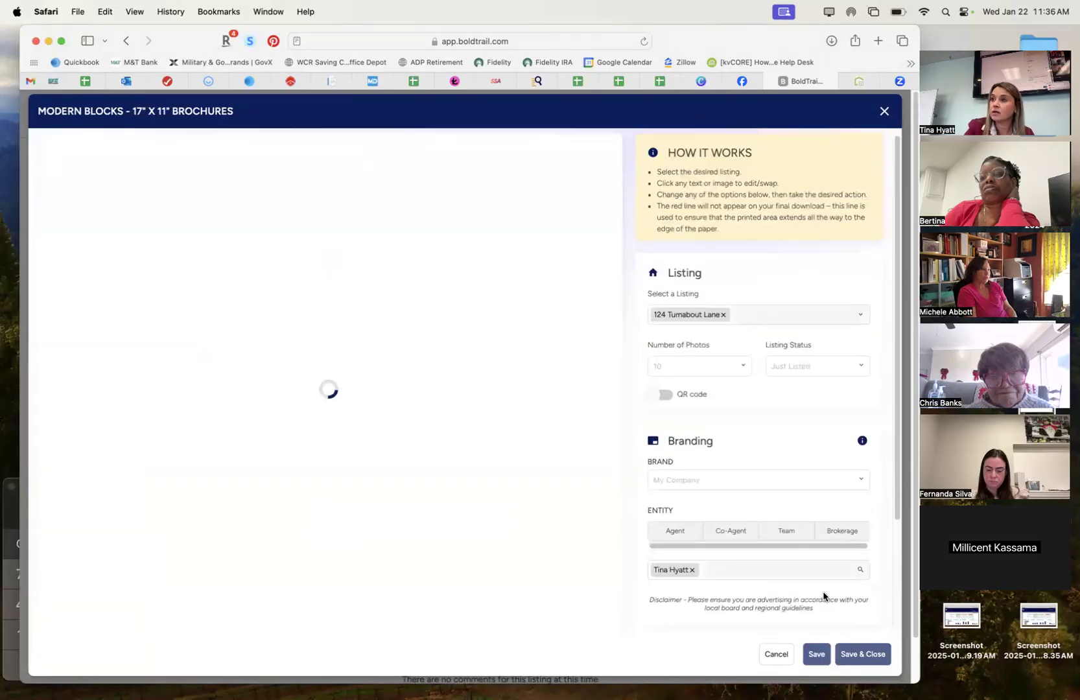
scroll(823, 594, down, 2)
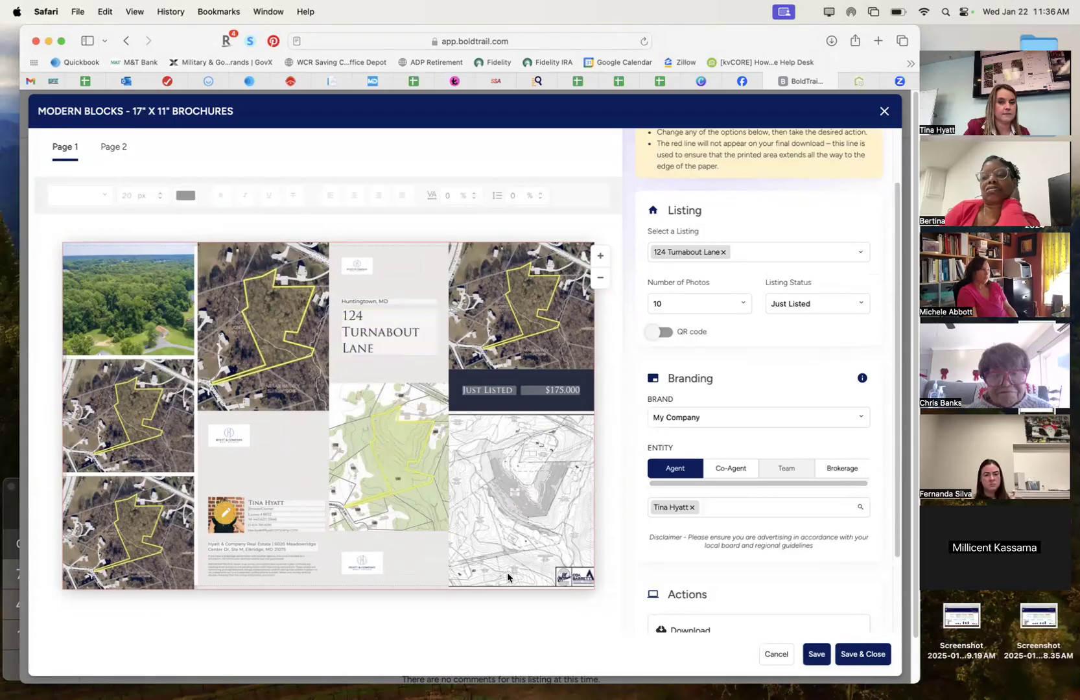
scroll(671, 299, up, 3)
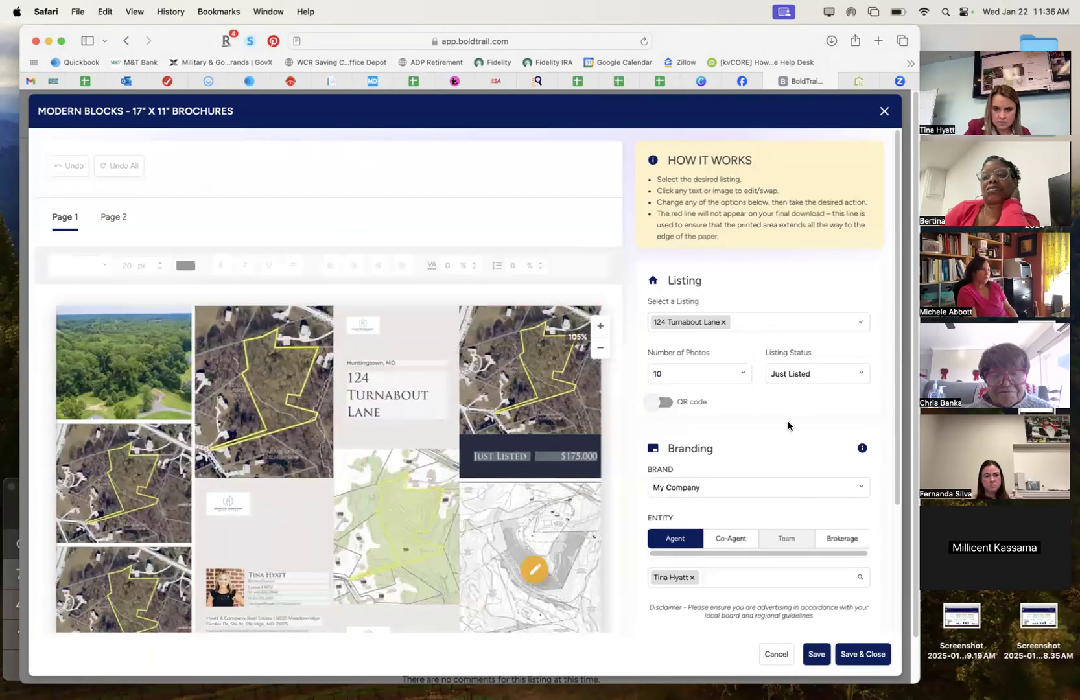
scroll(787, 420, down, 2)
scroll(787, 420, up, 2)
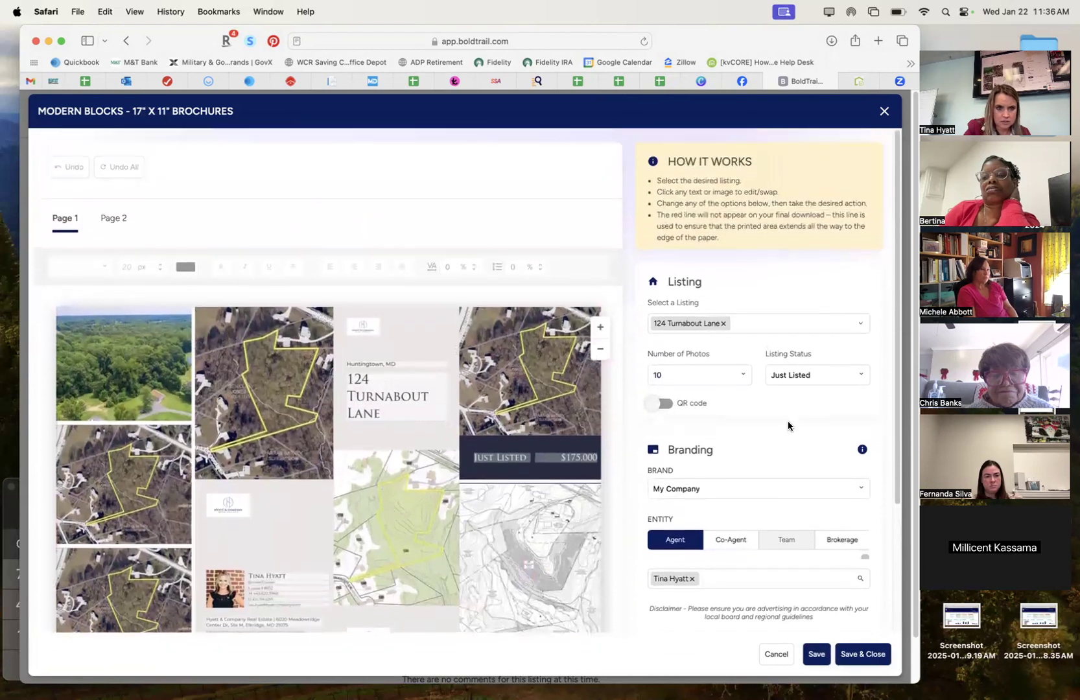
click(114, 218)
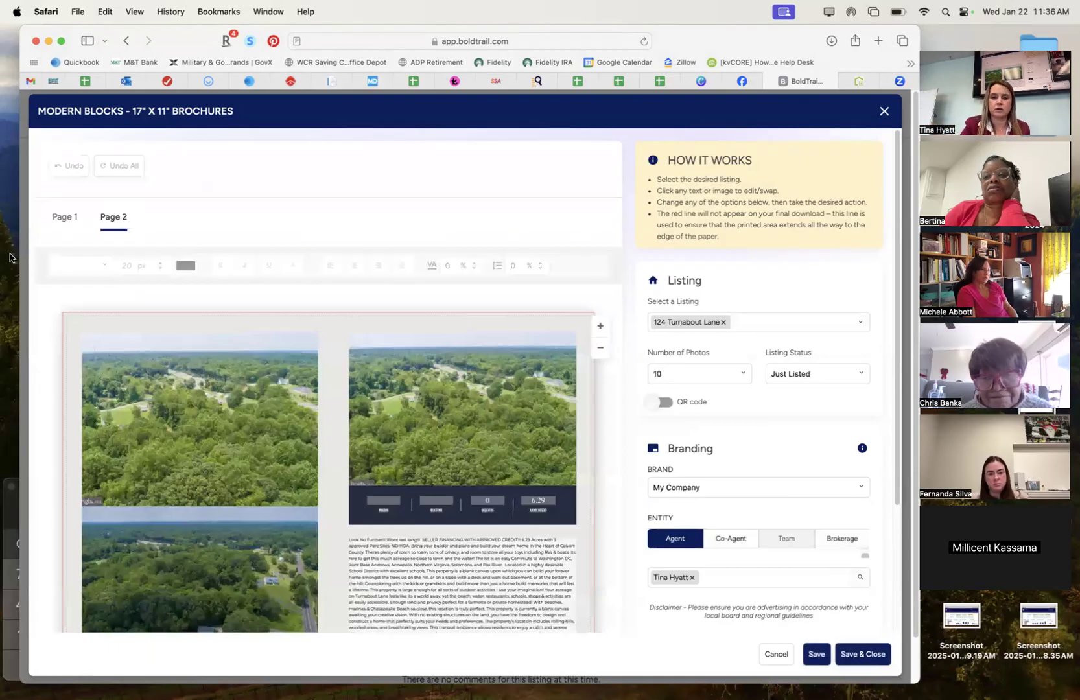
scroll(359, 196, down, 3)
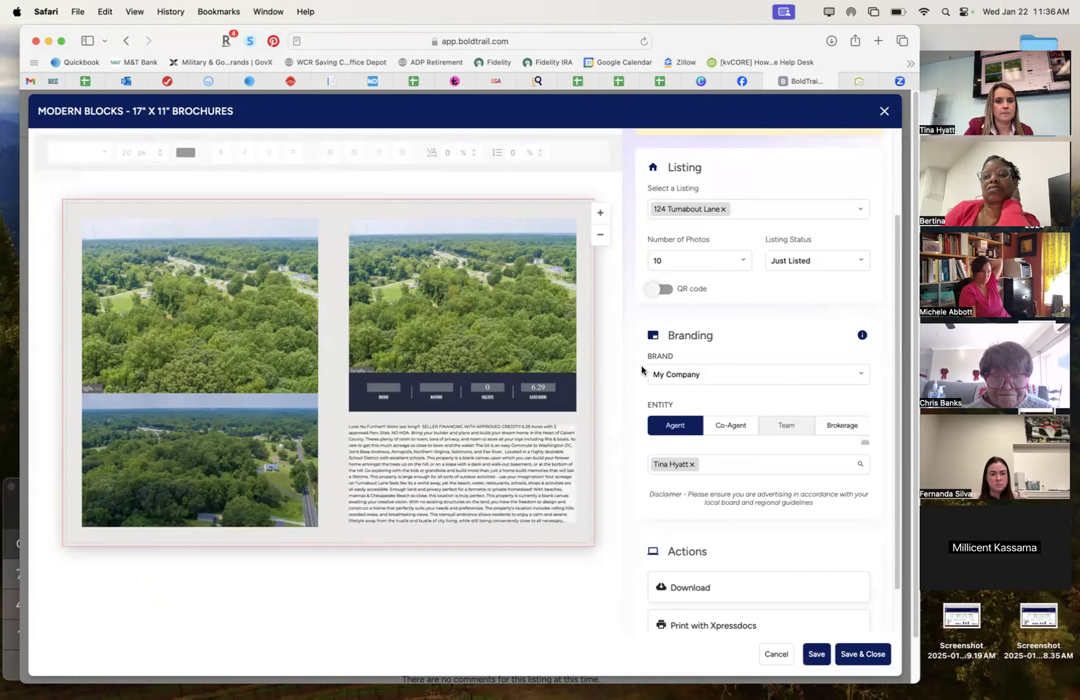
Close the brochure editor and scroll the design-type carousel right on the Listing Promotion page.
click(883, 111)
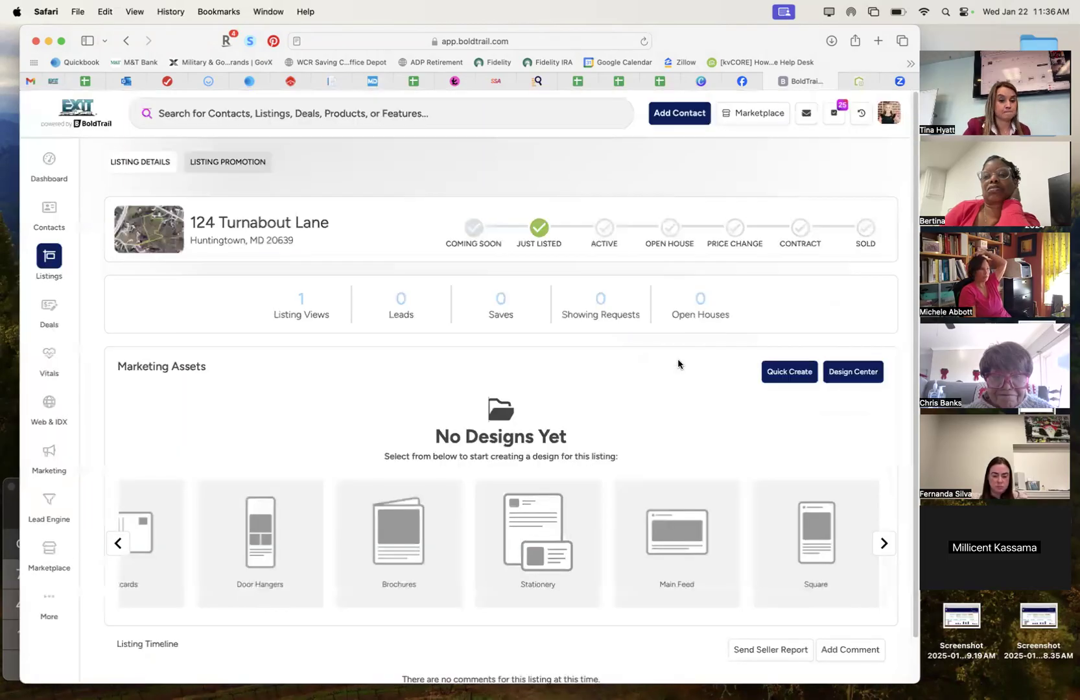
scroll(583, 502, right, 2)
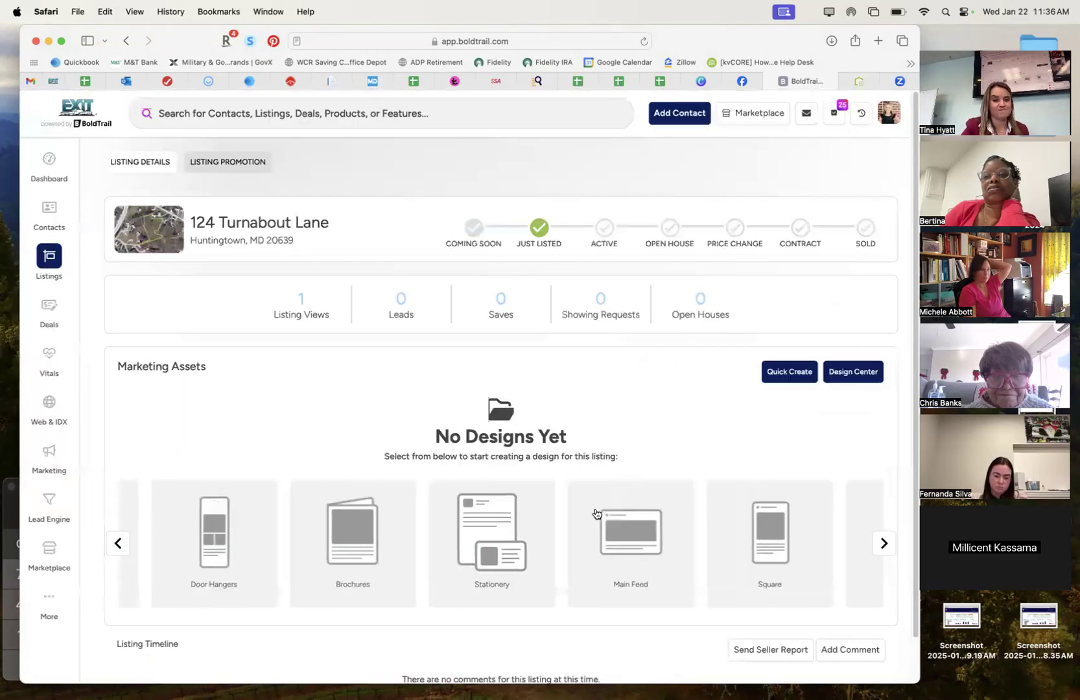
scroll(596, 516, right, 5)
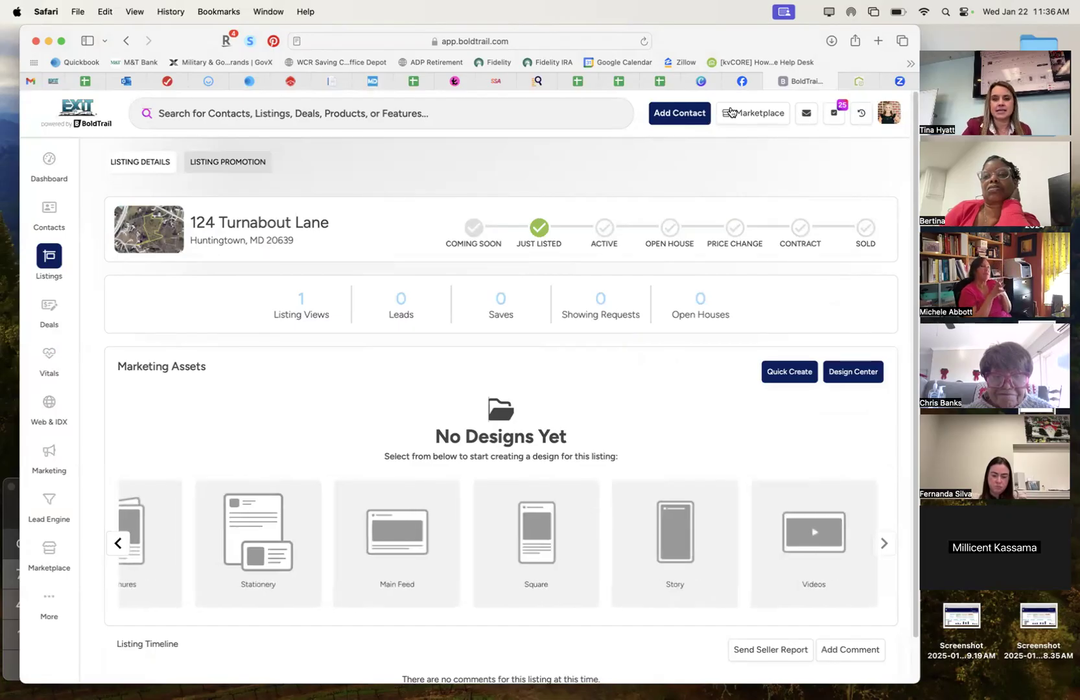
mouse_move(705, 80)
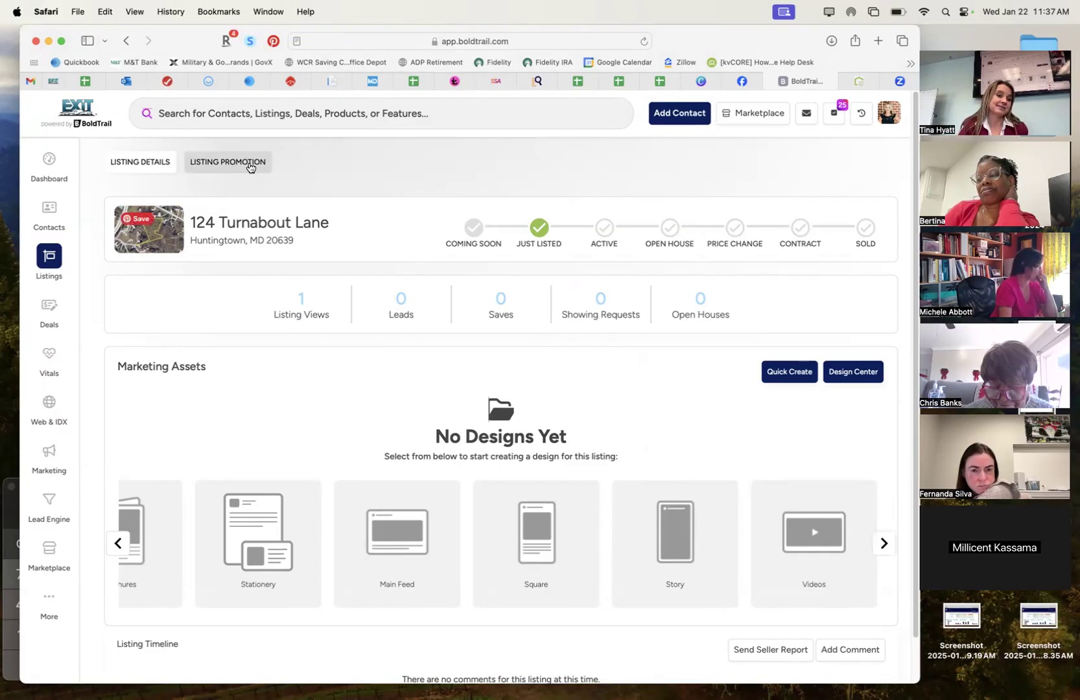
From Listing Details go to Marketing and start ListingMachine to see the Default Kit.
click(146, 165)
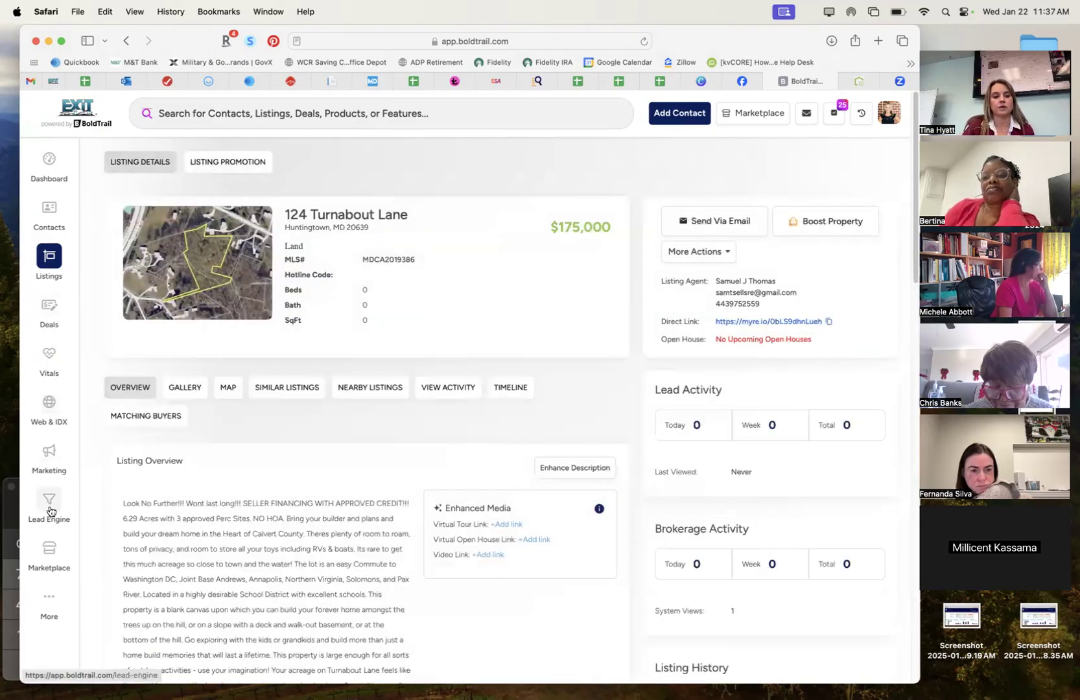
click(55, 461)
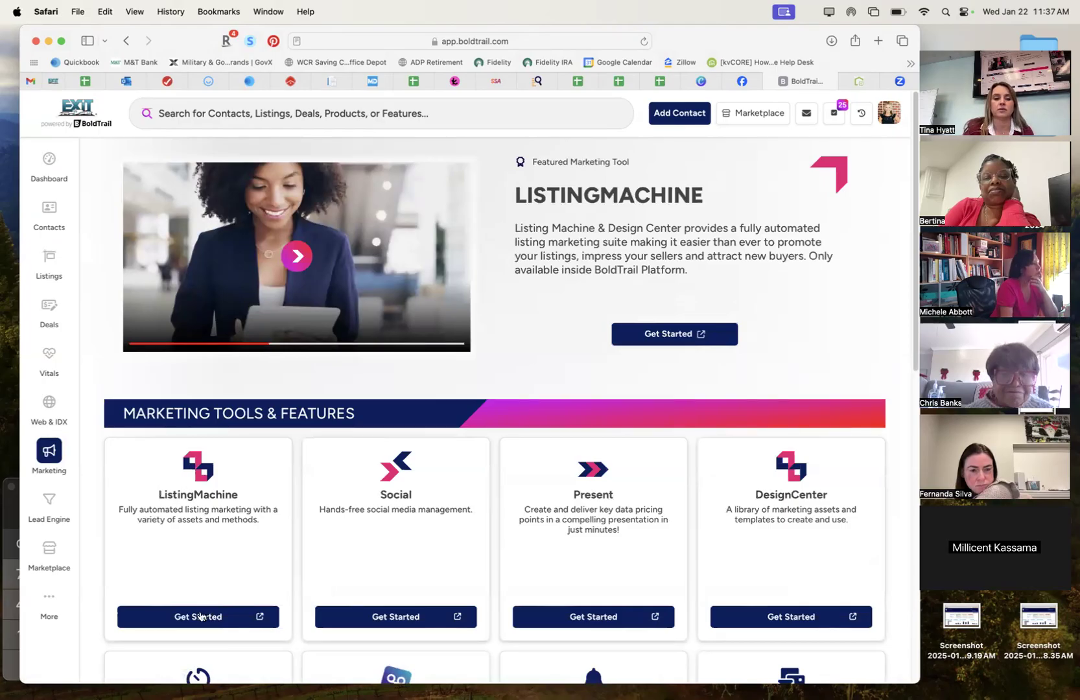
click(201, 618)
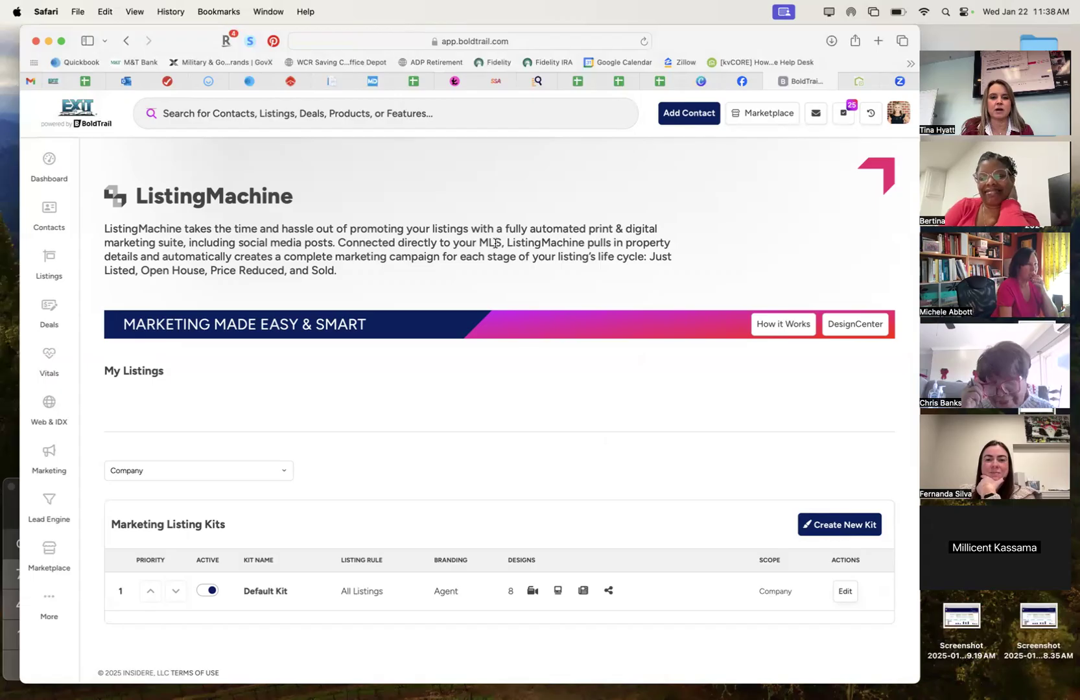
click(431, 121)
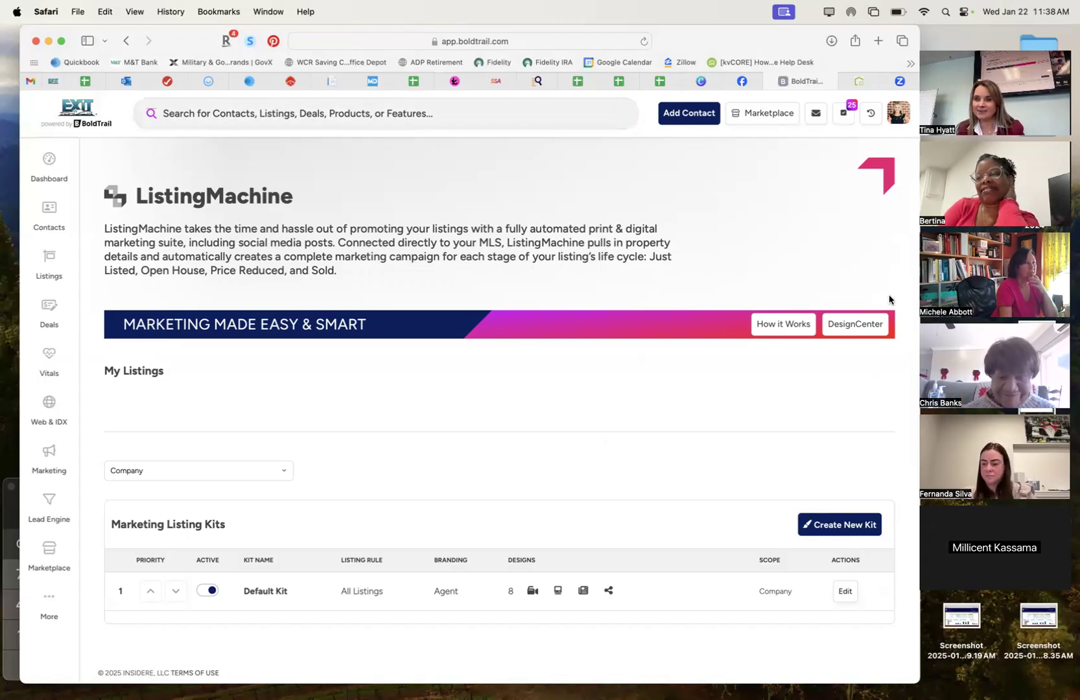
Load youtube.com in a new tab and open your own channel from the account menu.
click(877, 41)
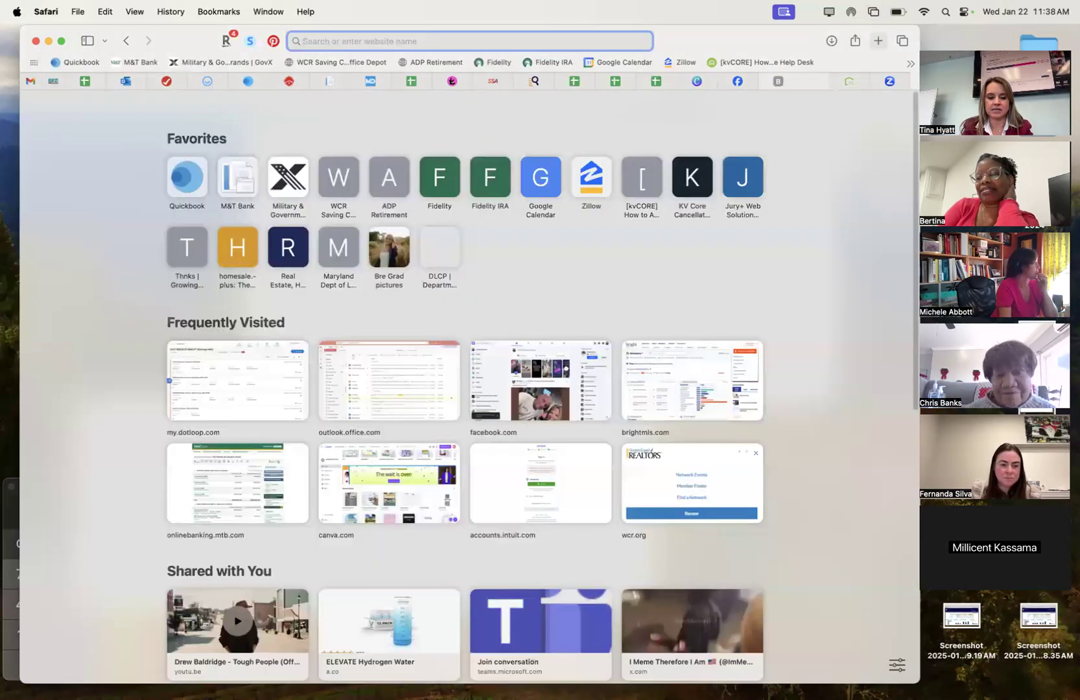
text(youtube.com)
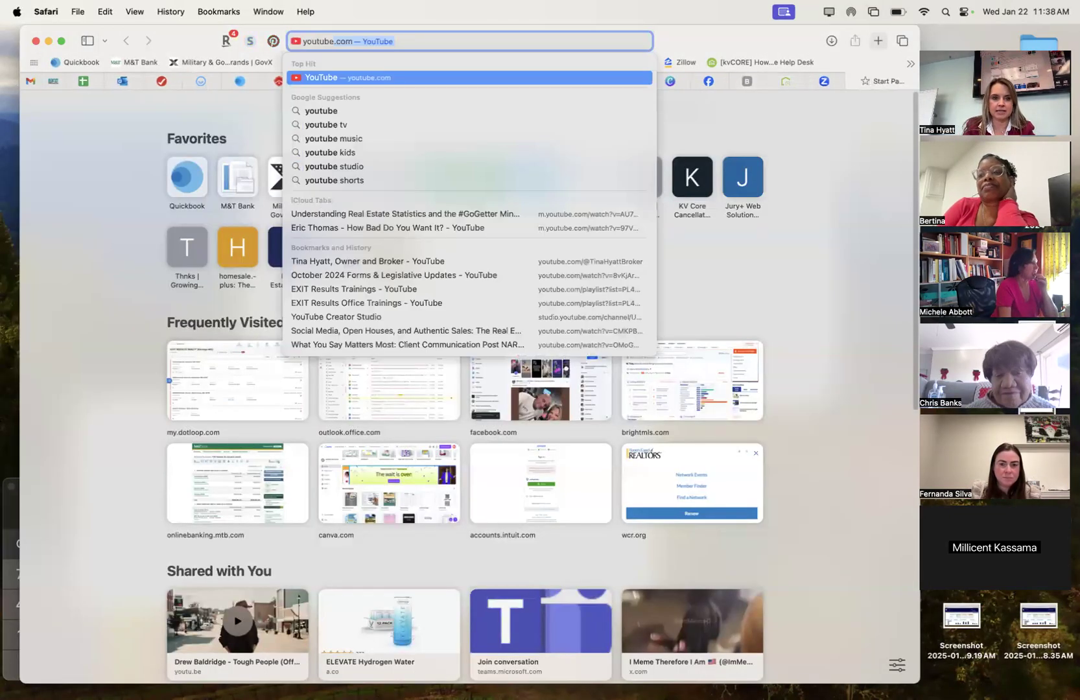
key(Return)
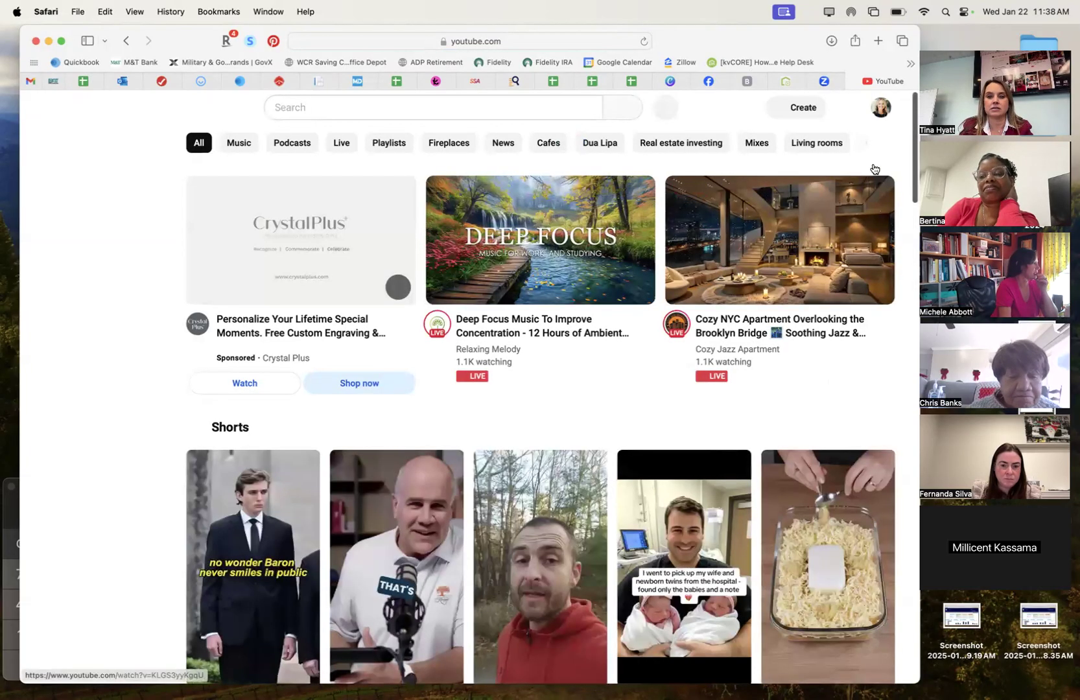
click(881, 116)
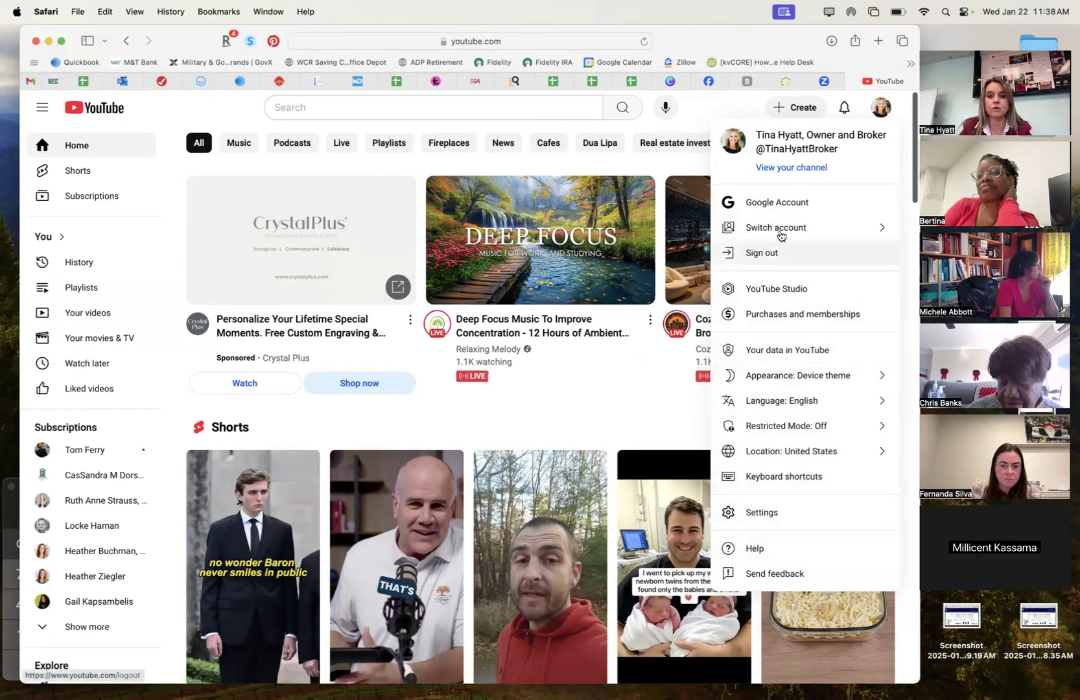
click(791, 168)
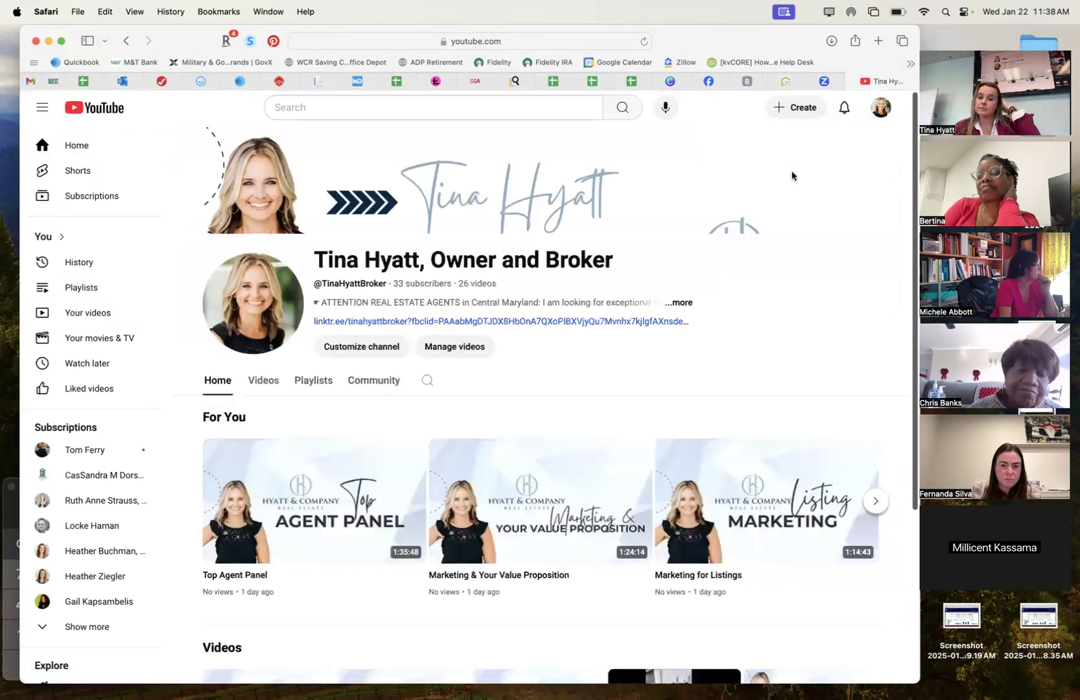
scroll(712, 433, down, 2)
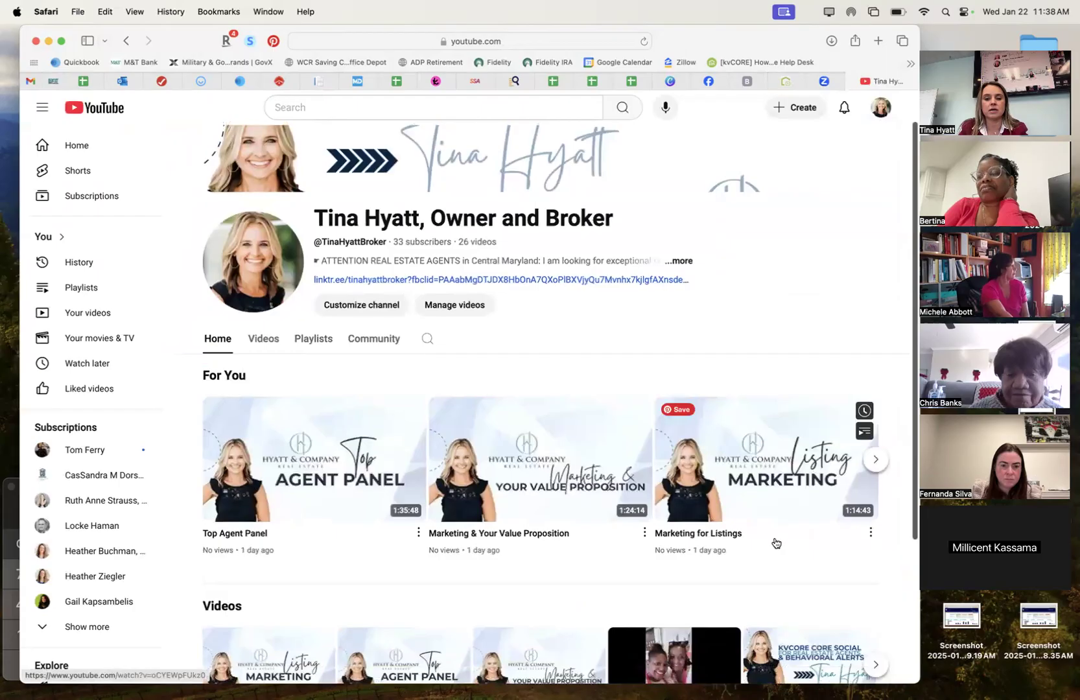
scroll(775, 543, down, 1)
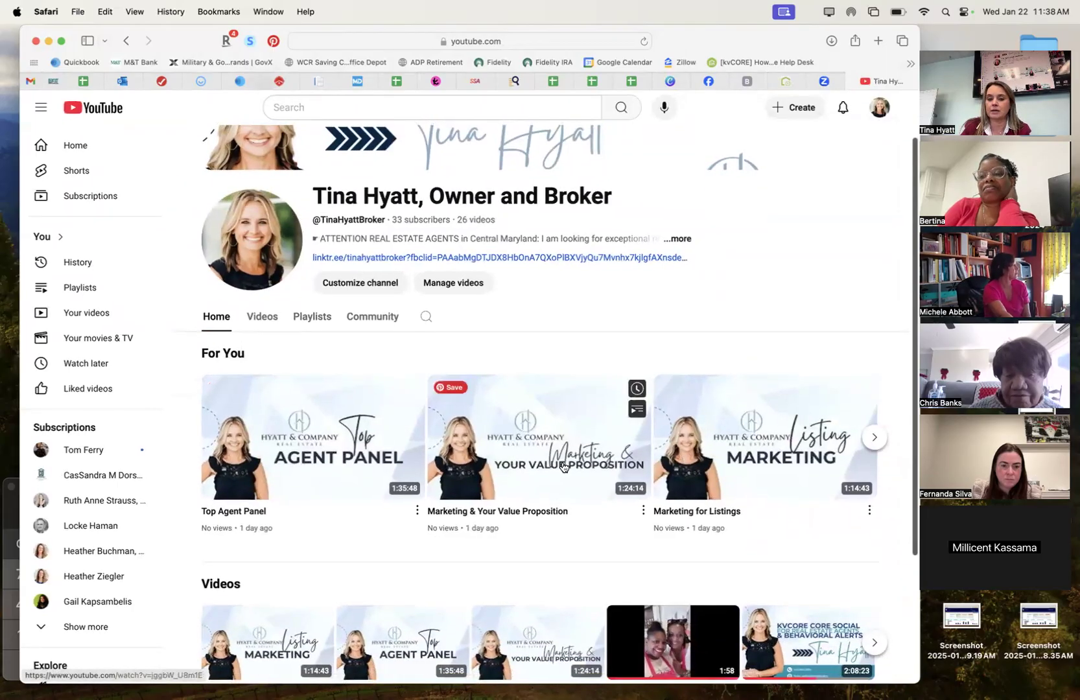
click(875, 438)
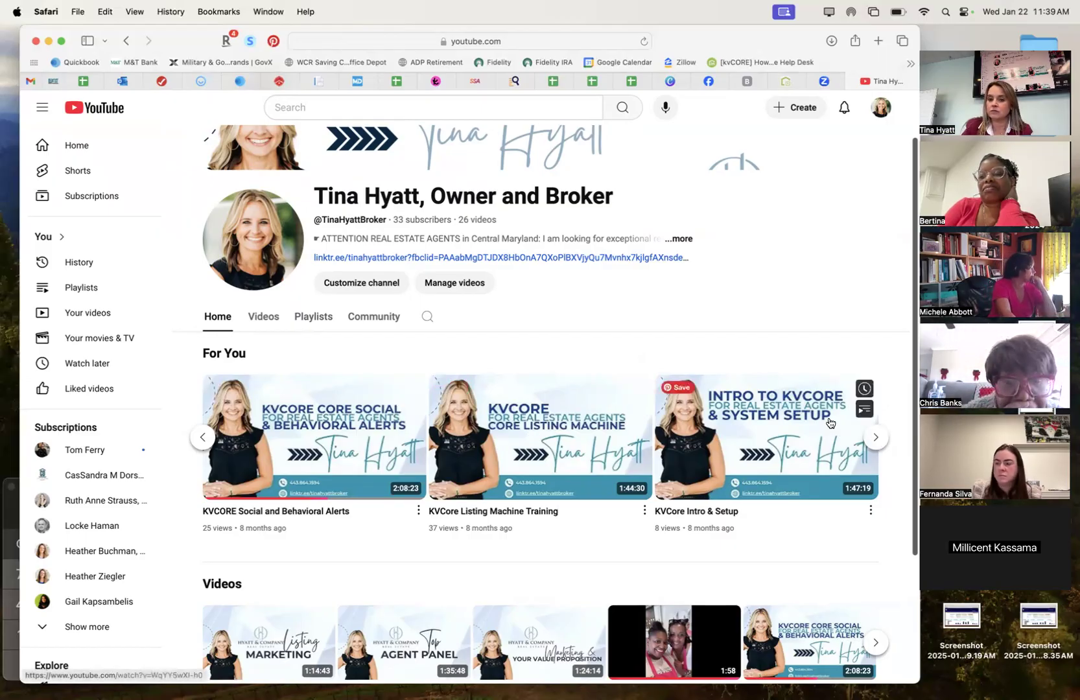
click(875, 438)
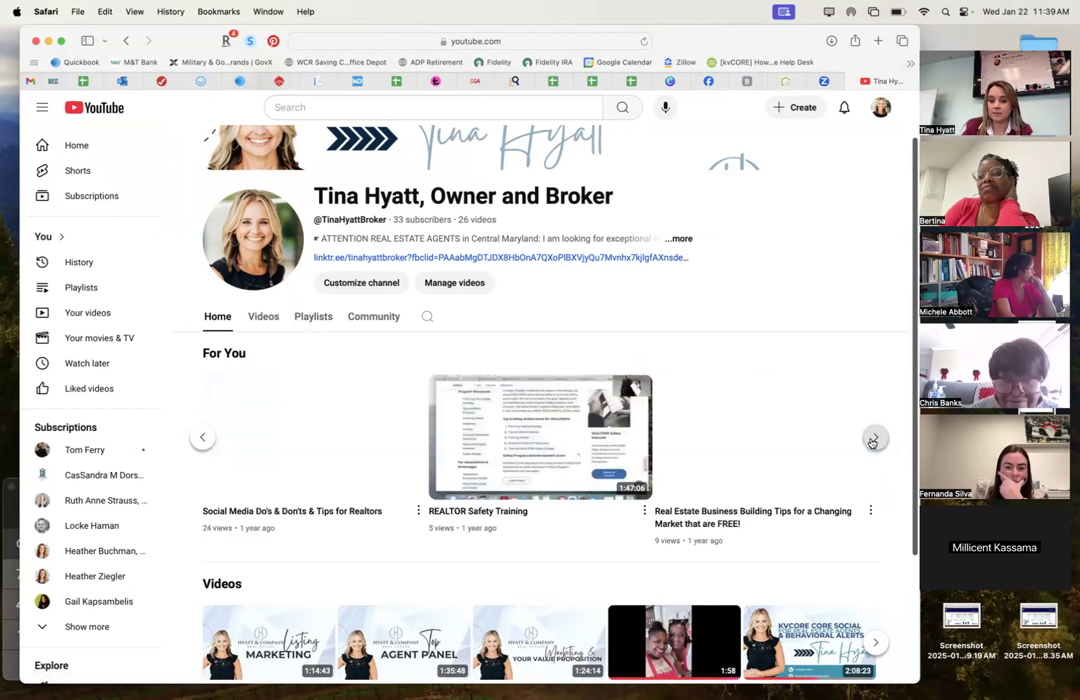
scroll(754, 561, down, 5)
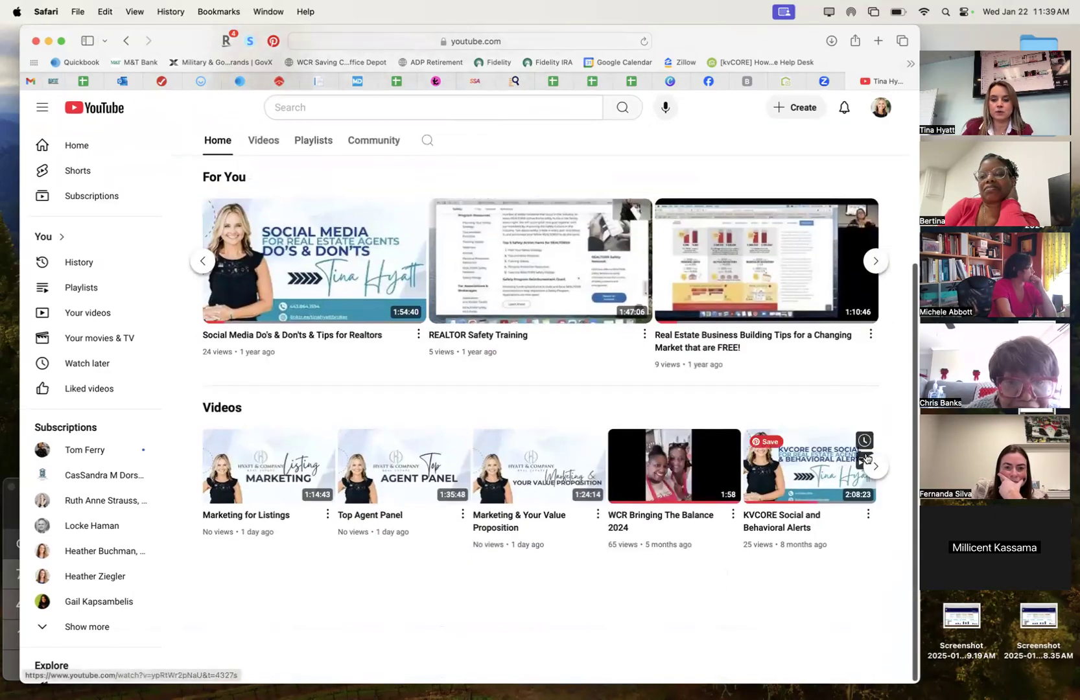
scroll(730, 533, up, 7)
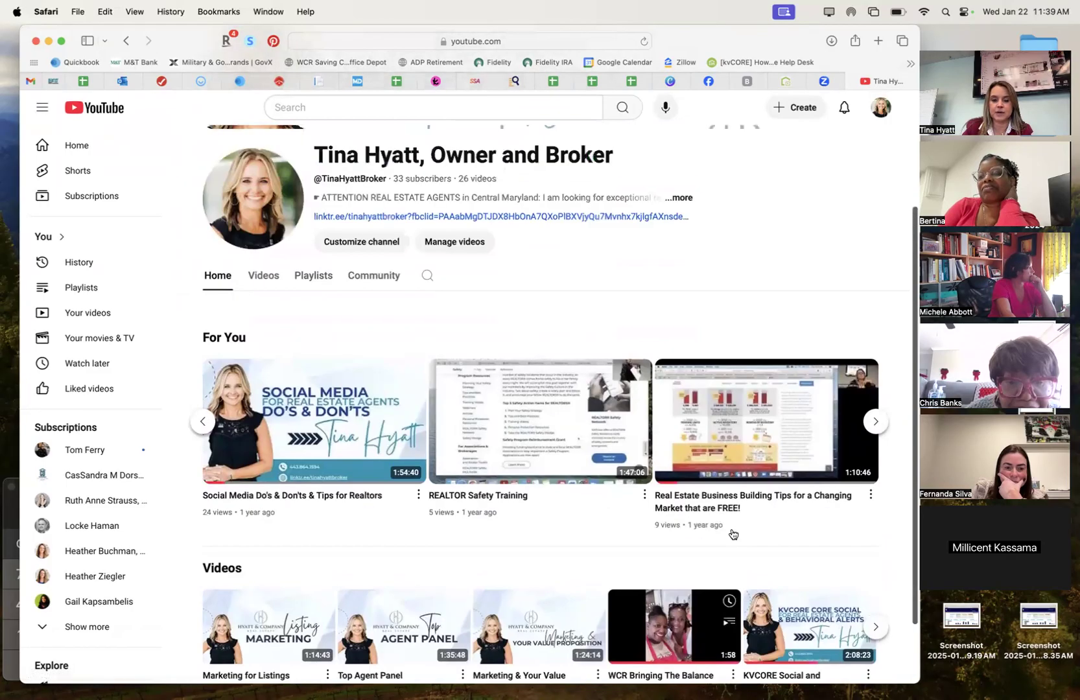
click(203, 501)
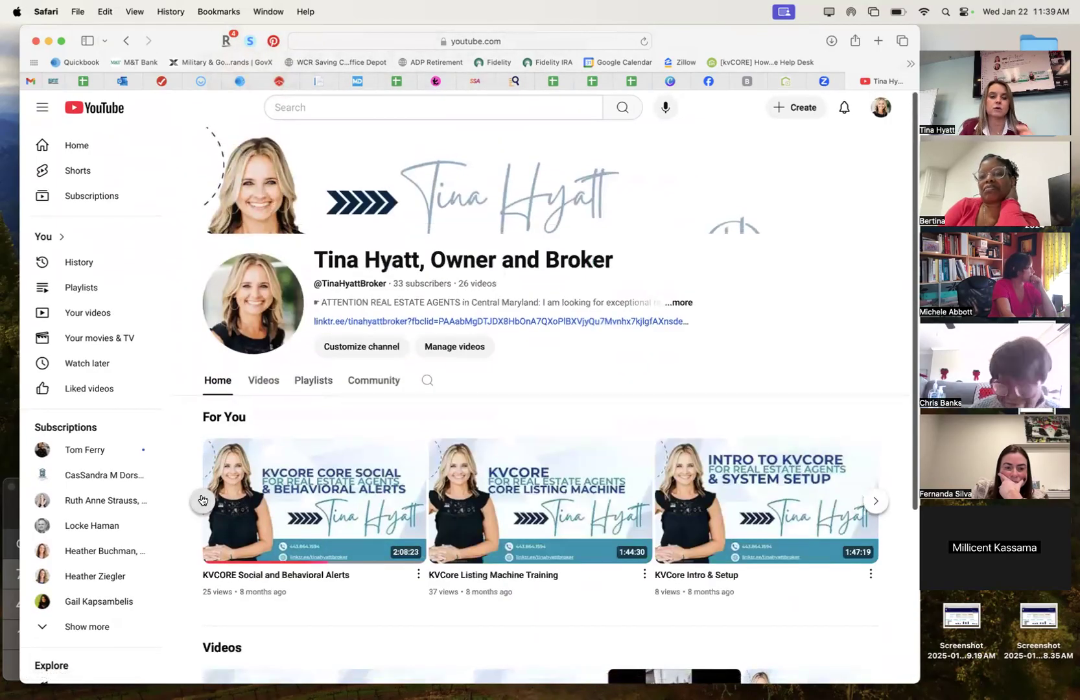
click(202, 500)
mouse_move(357, 693)
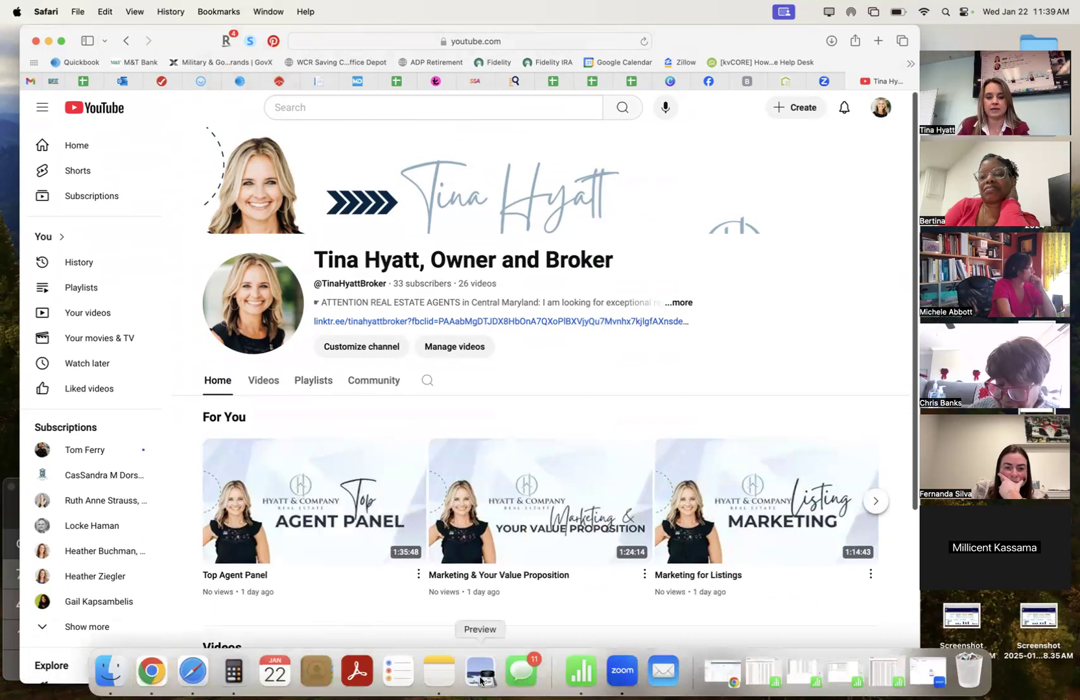
Rewrite the KVCore note's second to-do as 'Upload Marketing transition video to', then show channel Playlists.
click(452, 678)
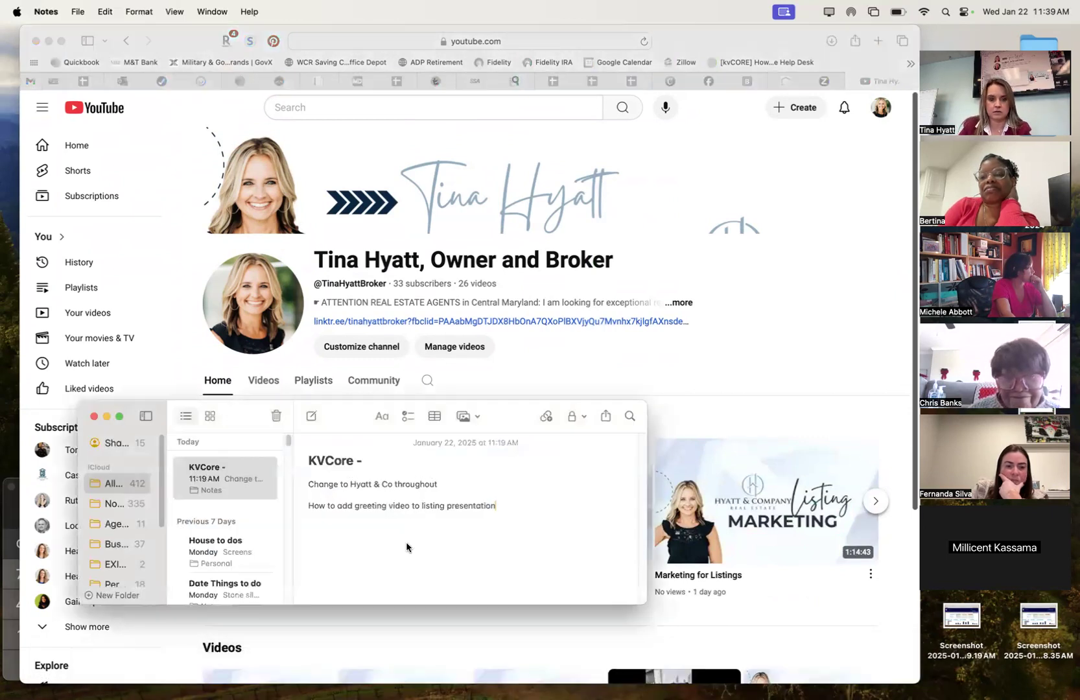
triple_click(408, 508)
text(Upl)
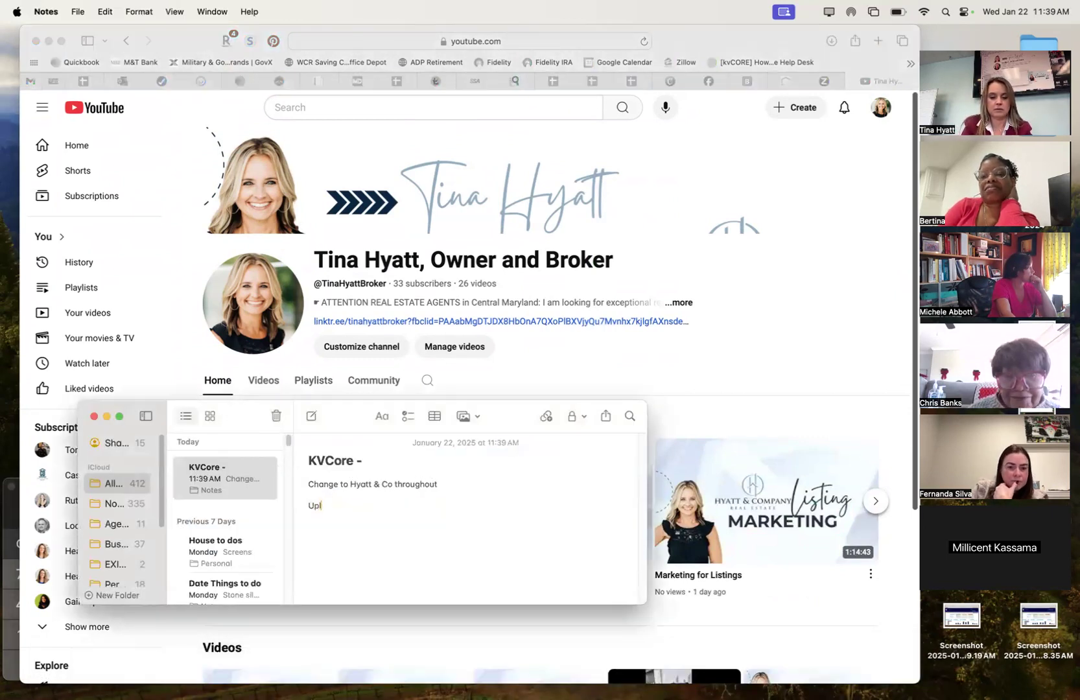
text(oad Marketing)
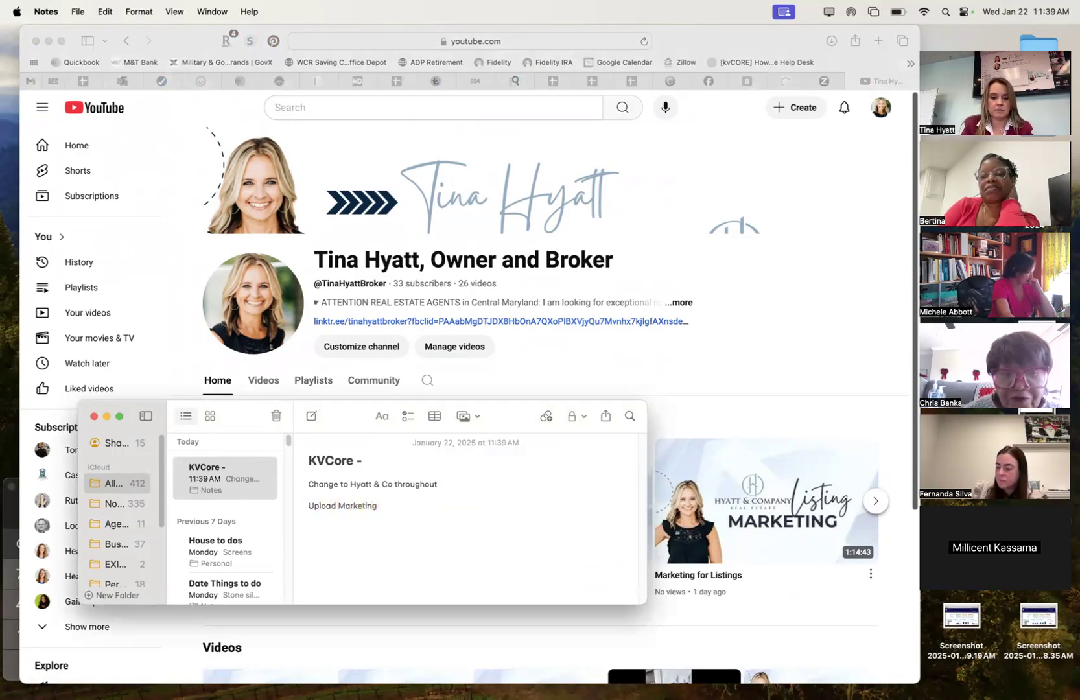
text( transition)
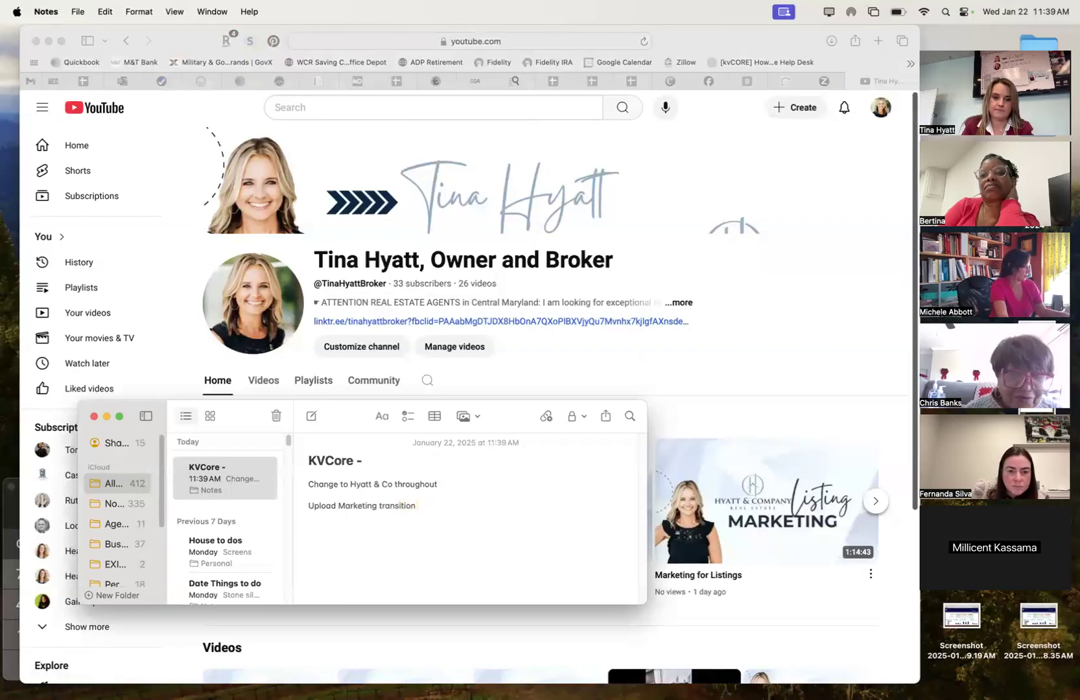
text( video to youtube)
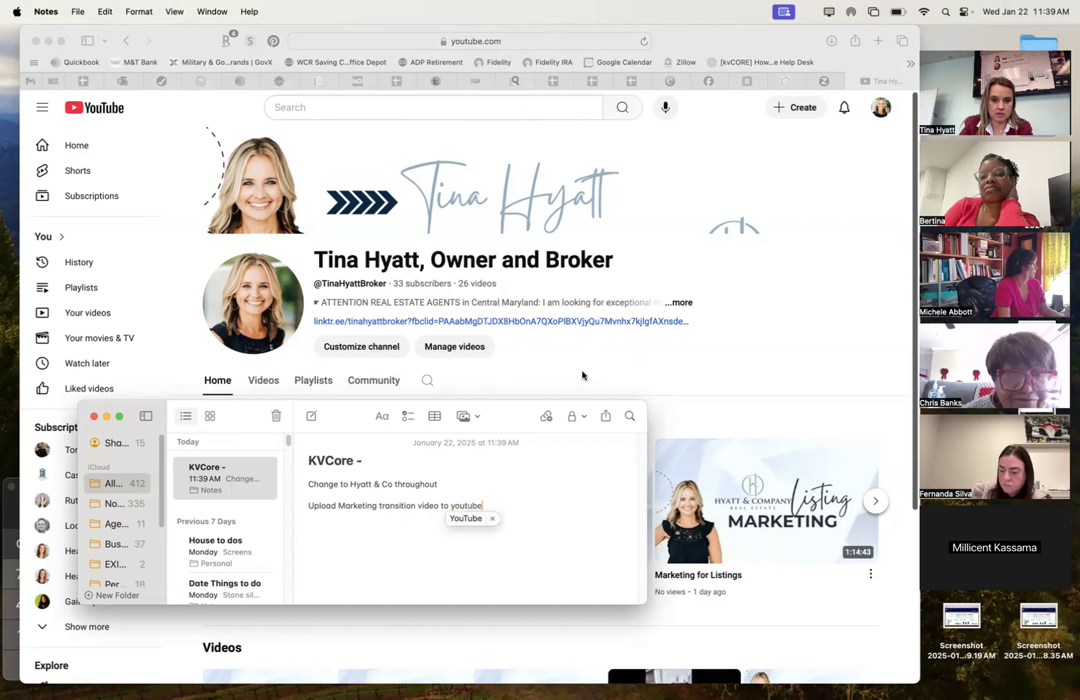
click(581, 375)
click(314, 381)
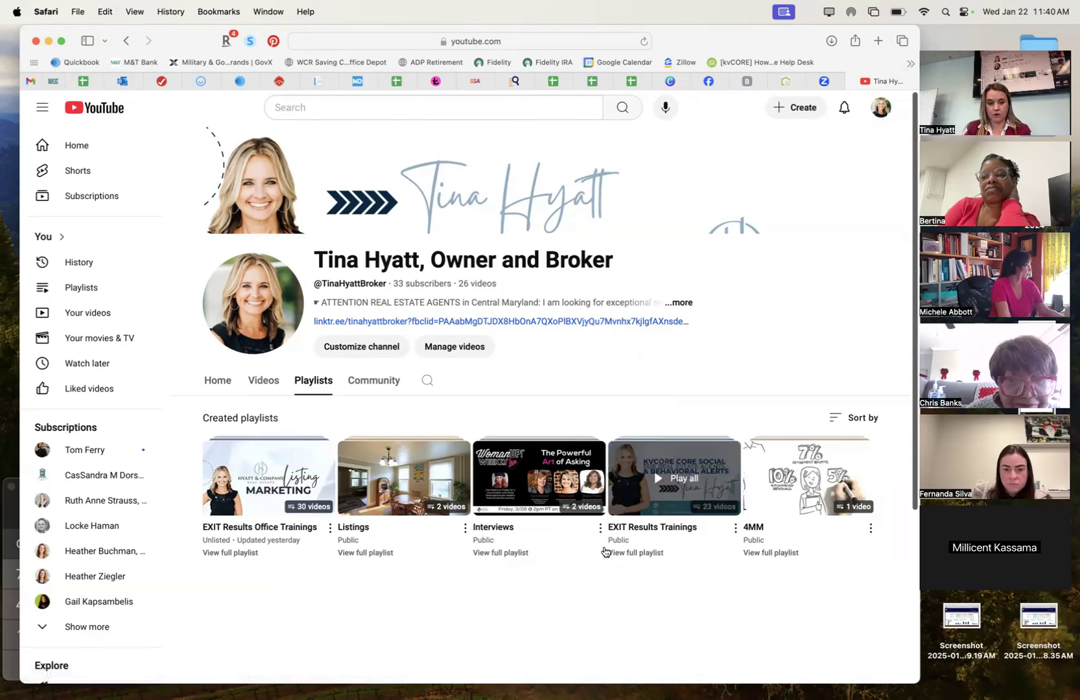
Rename the EXIT Results Office Trainings playlist to 'Hyatt & Company Office Trainings' and save.
click(330, 528)
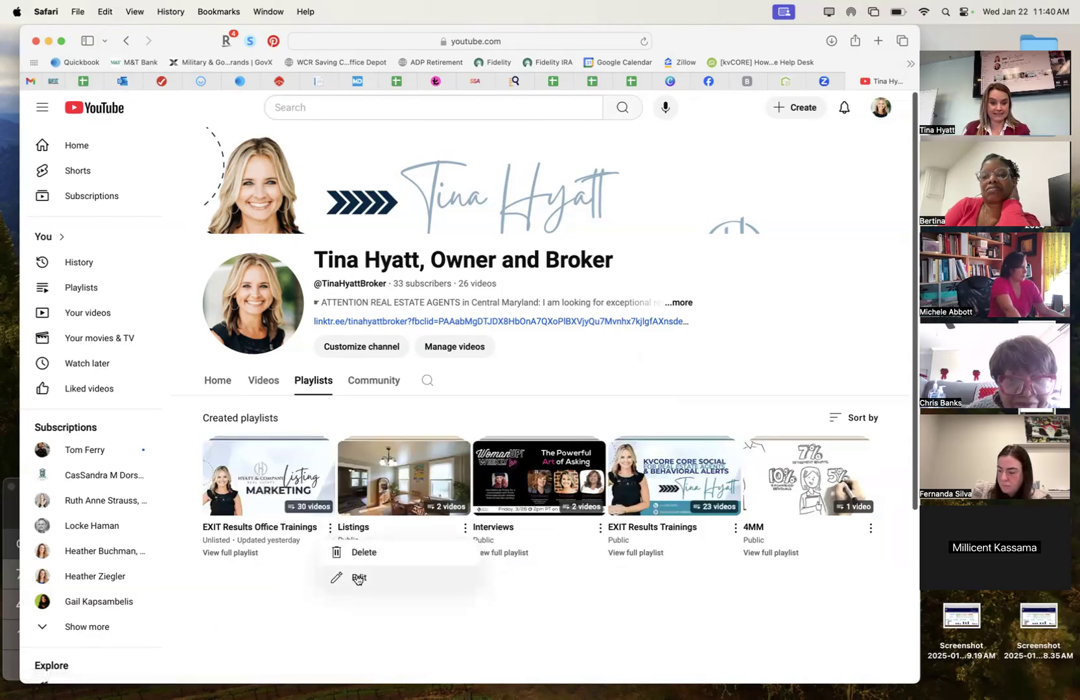
click(246, 514)
click(395, 392)
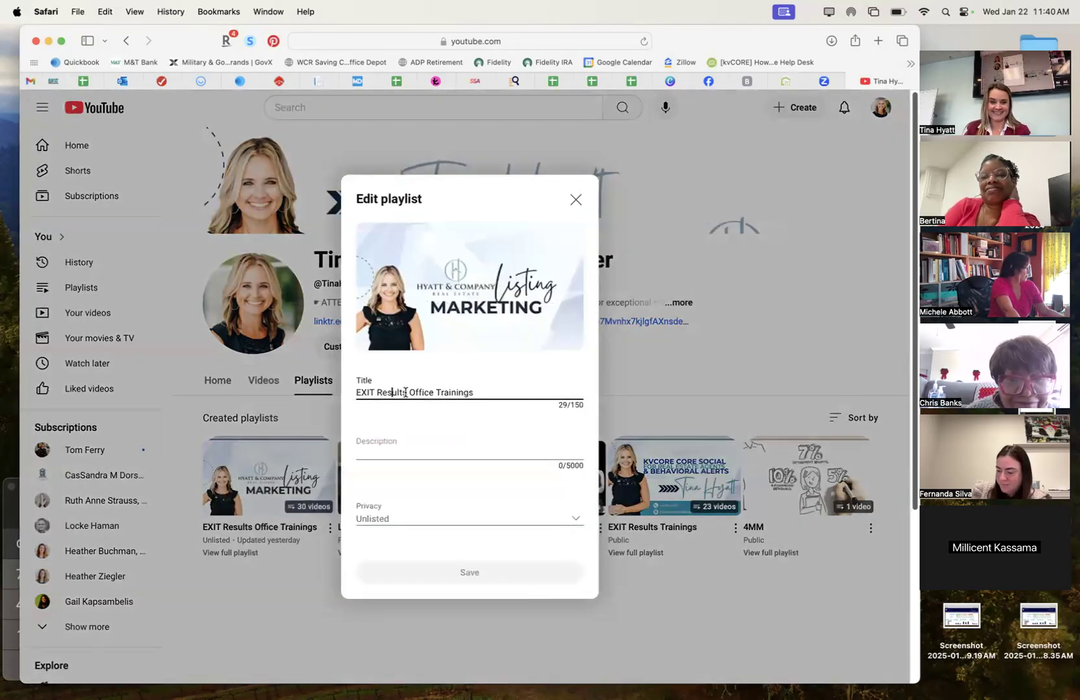
shift+click(351, 392)
text(Hyatt & Co)
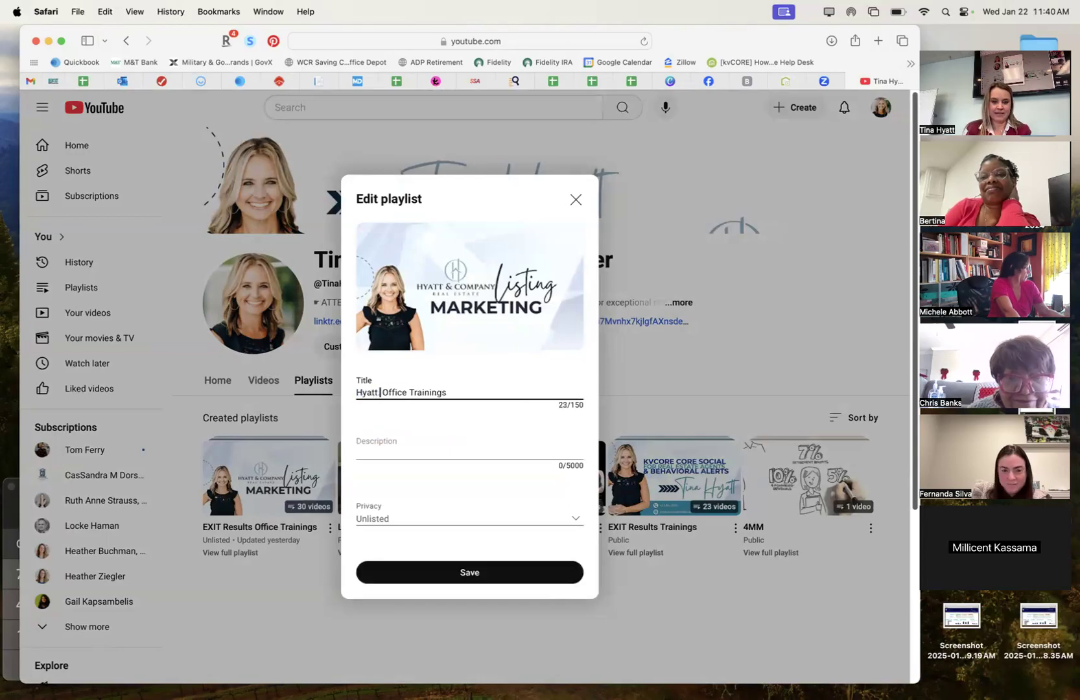
text(mpany)
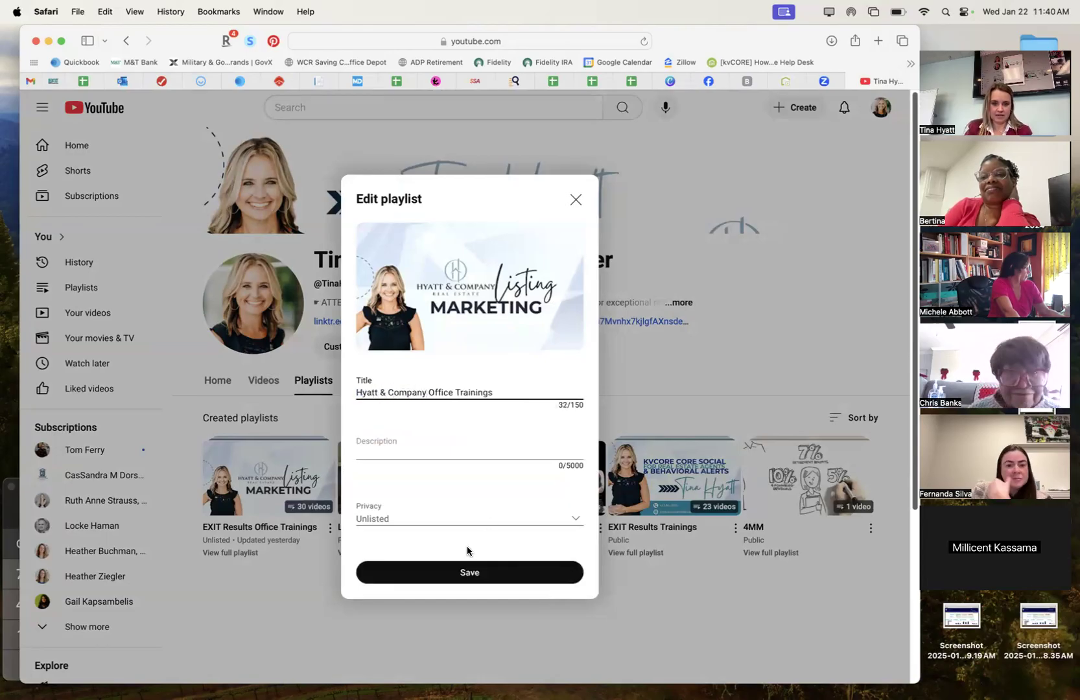
click(468, 577)
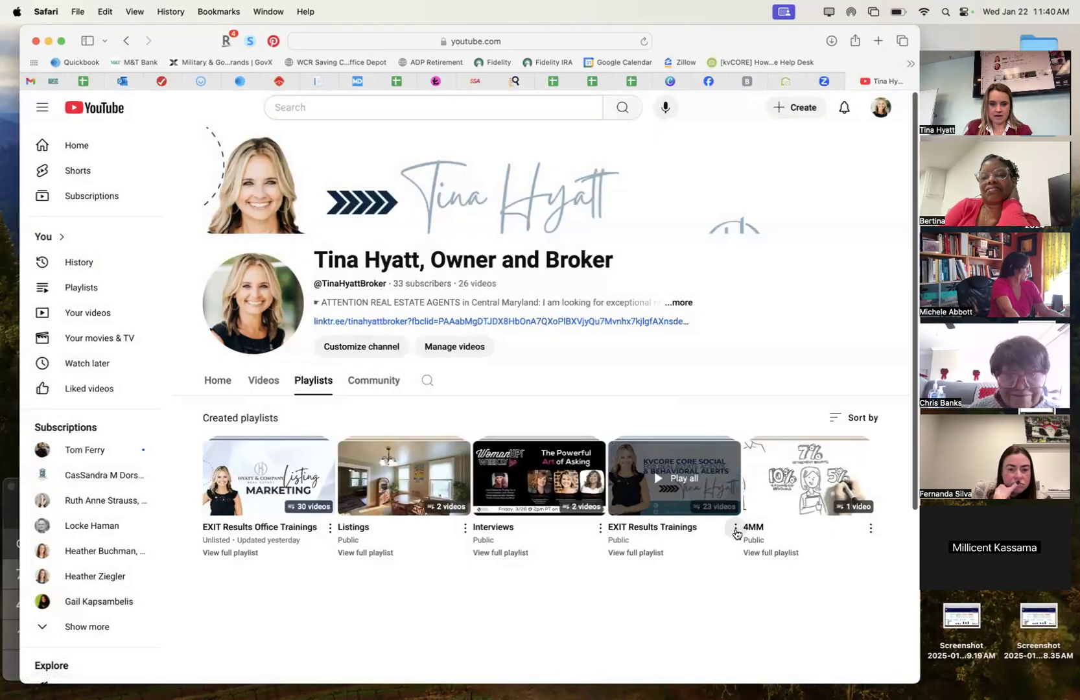
Rename the EXIT Results Trainings playlist to 'Hyatt & Company Trainings' and save.
click(736, 528)
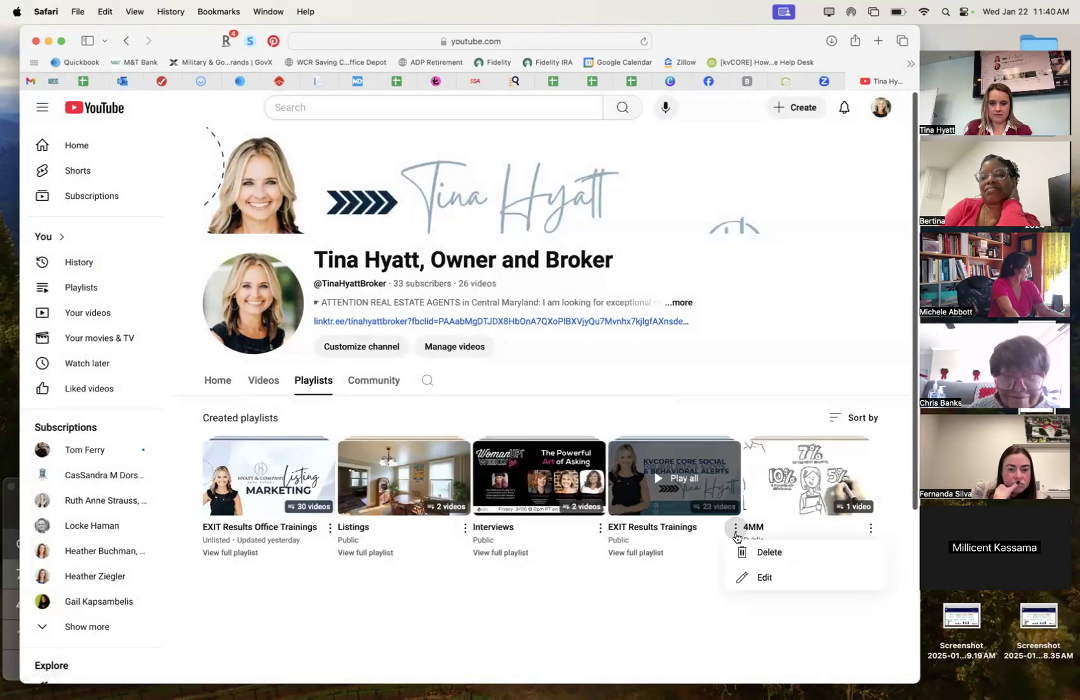
click(762, 574)
drag(403, 392, 356, 393)
text(Hyatt & Company Trainings)
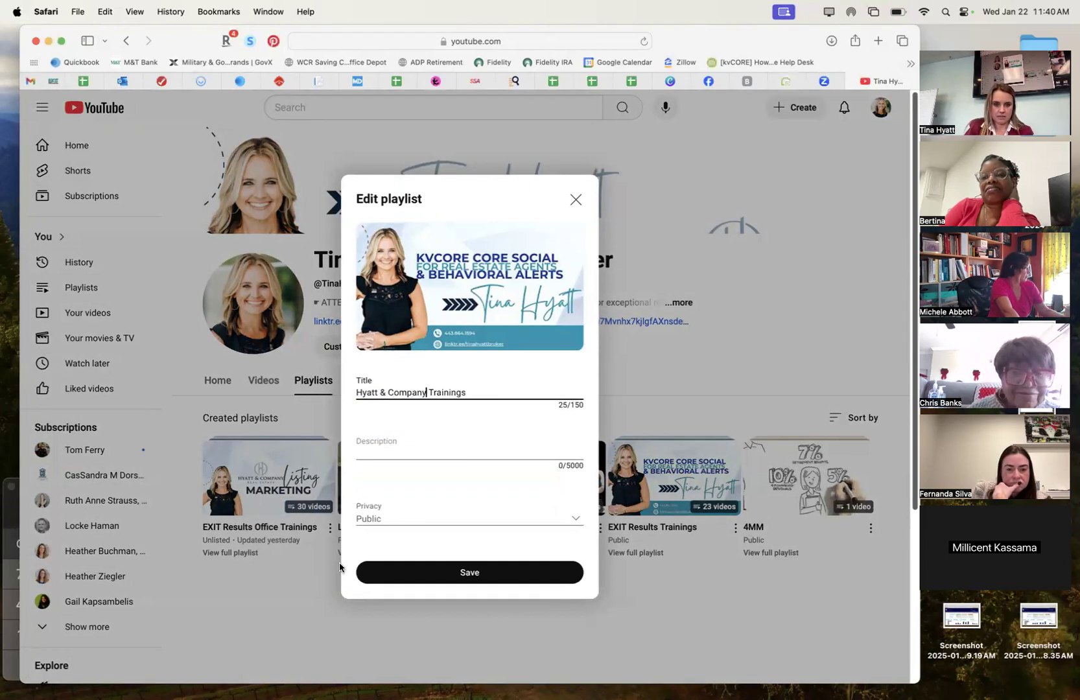
click(483, 572)
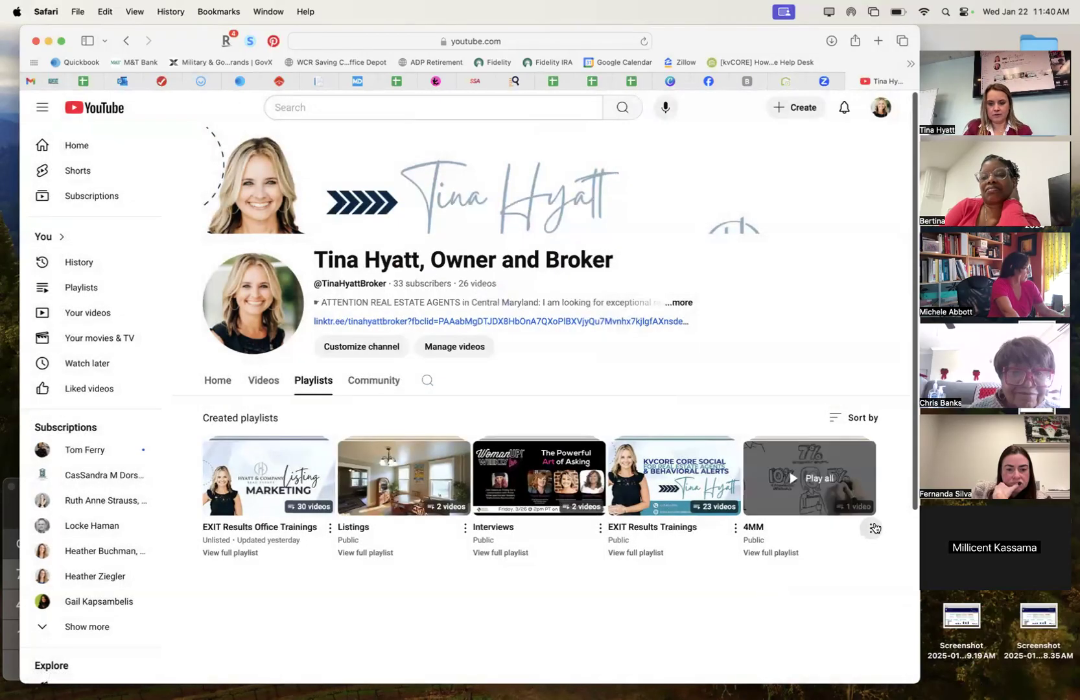
Open the full Playlists library and check the two renamed Hyatt & Company playlists.
click(874, 528)
click(792, 553)
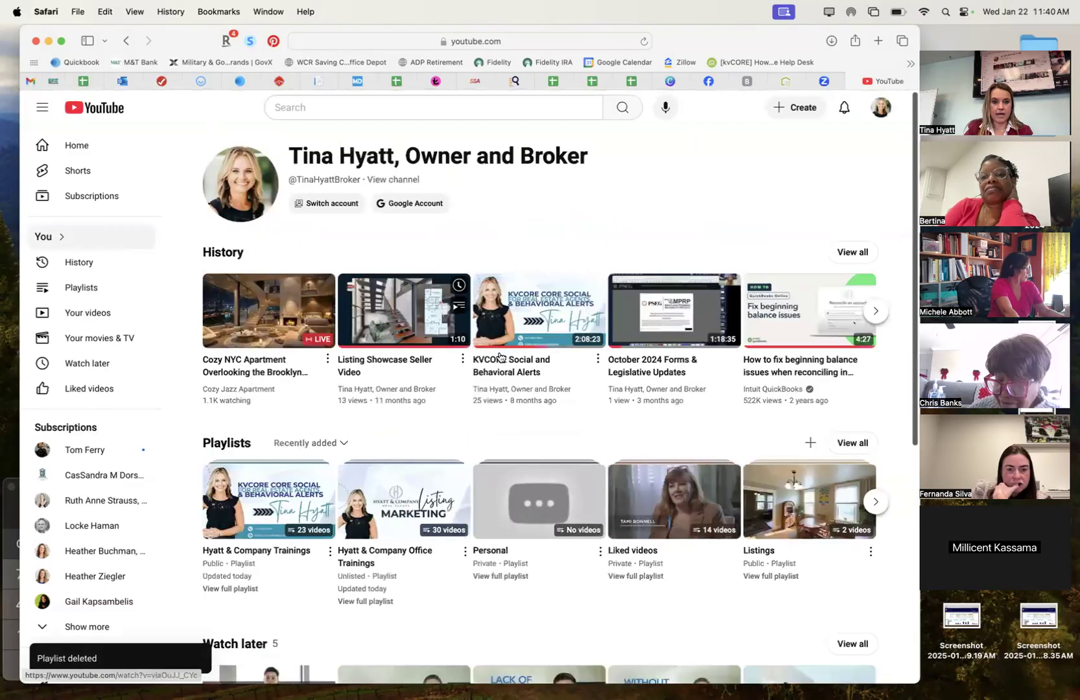
click(74, 287)
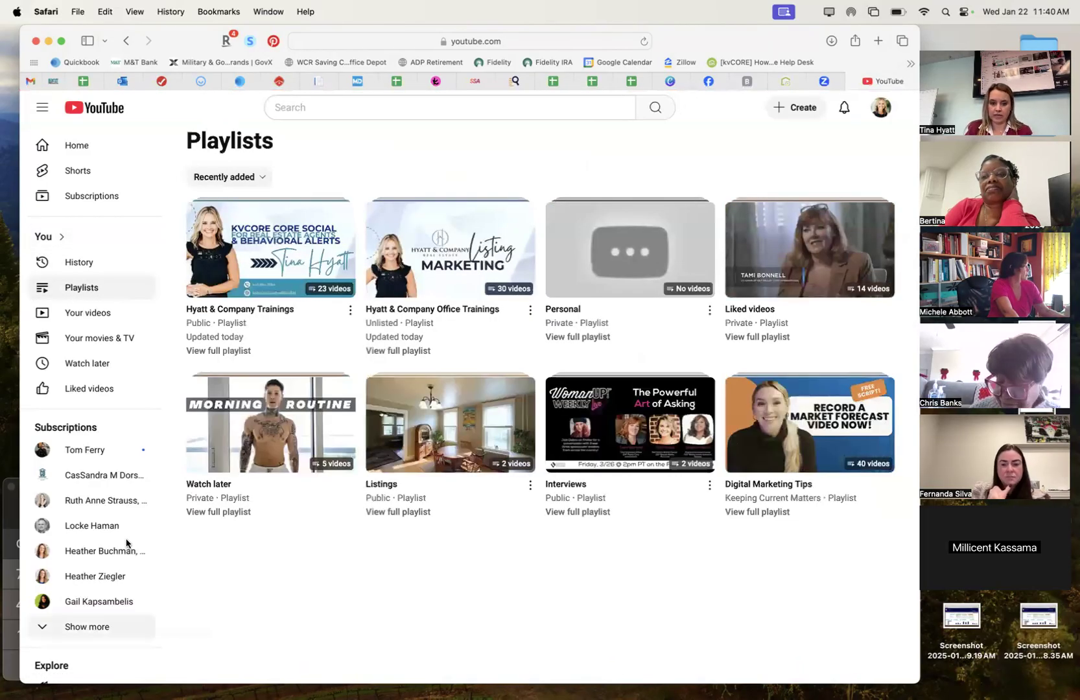
click(345, 315)
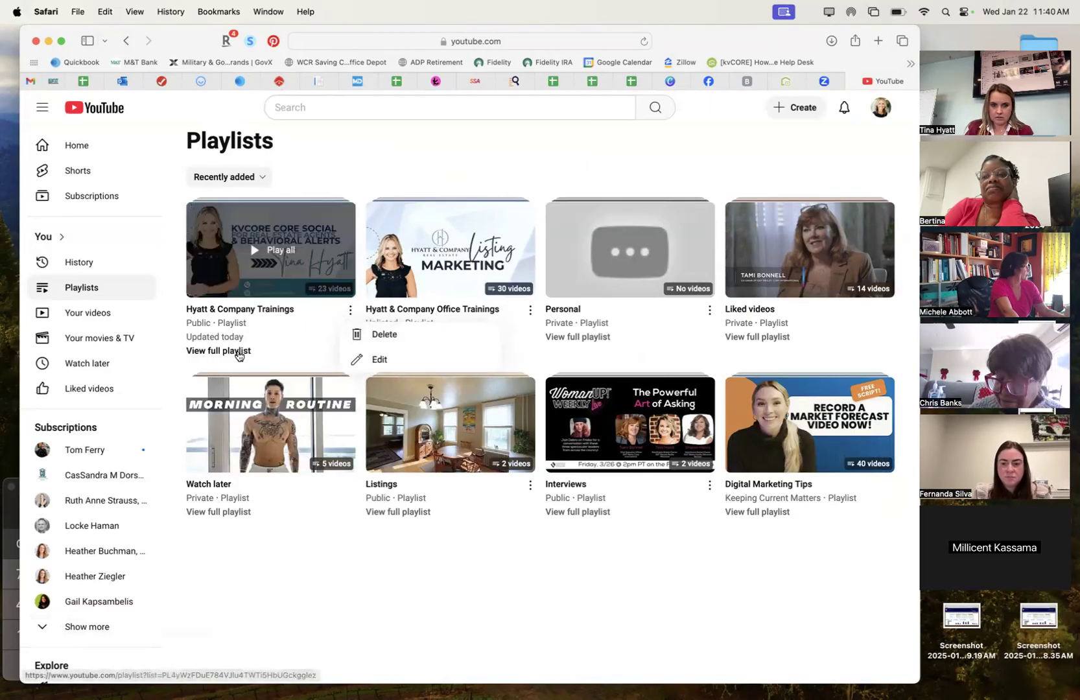
click(370, 526)
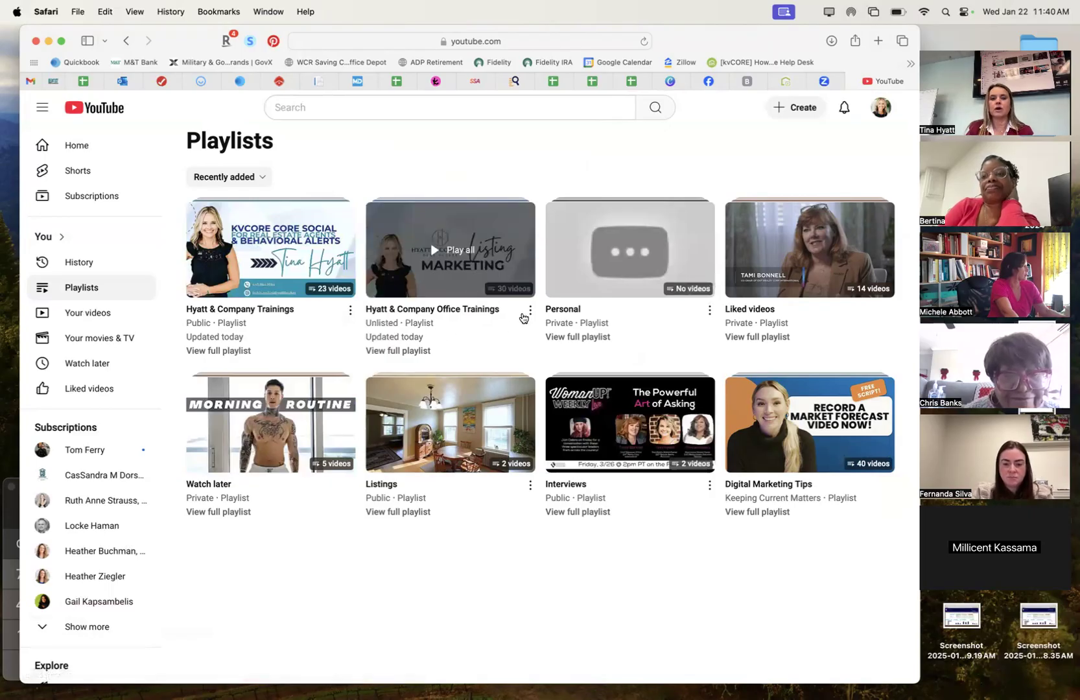
click(527, 314)
click(590, 561)
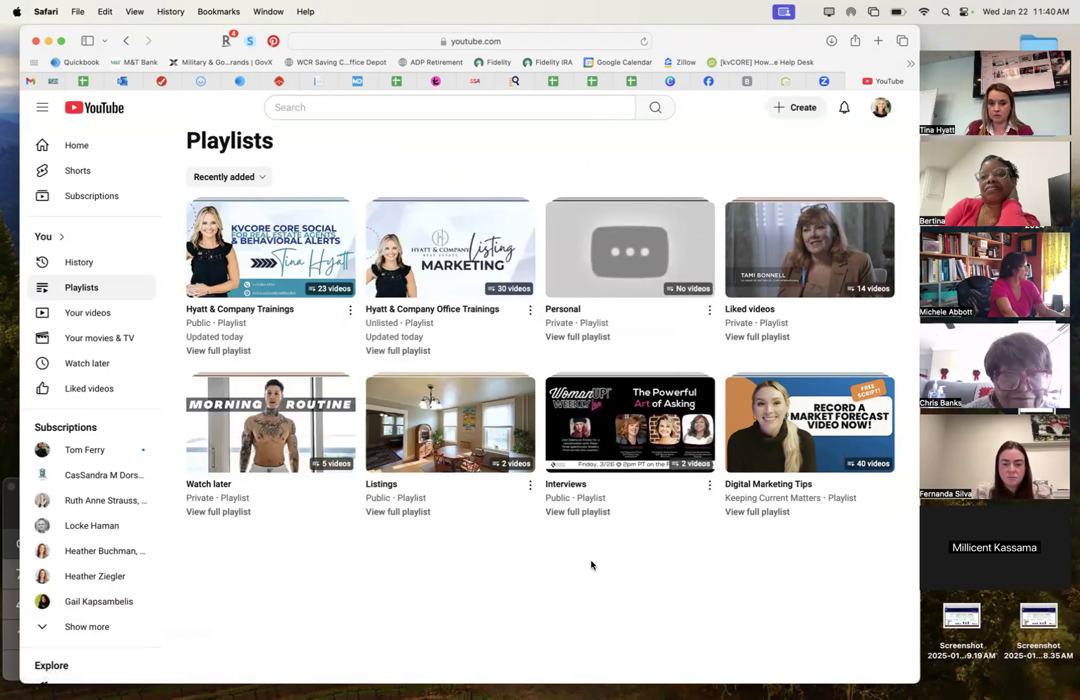